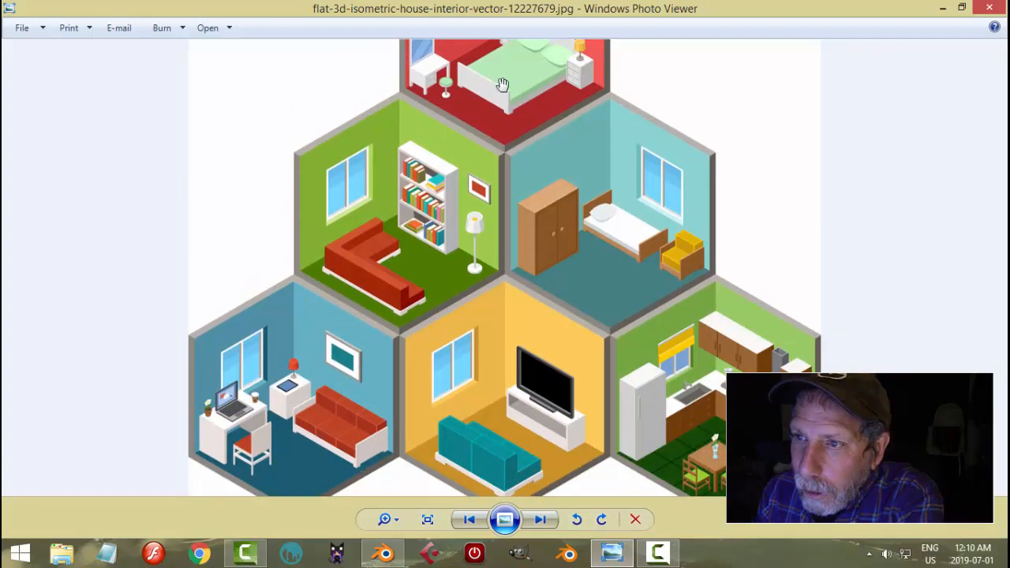
Step: Compare the Blender model's empty ground-floor room with the furnished rooms in the reference picture, switching between Blender and Windows Photo Viewer
click(385, 553)
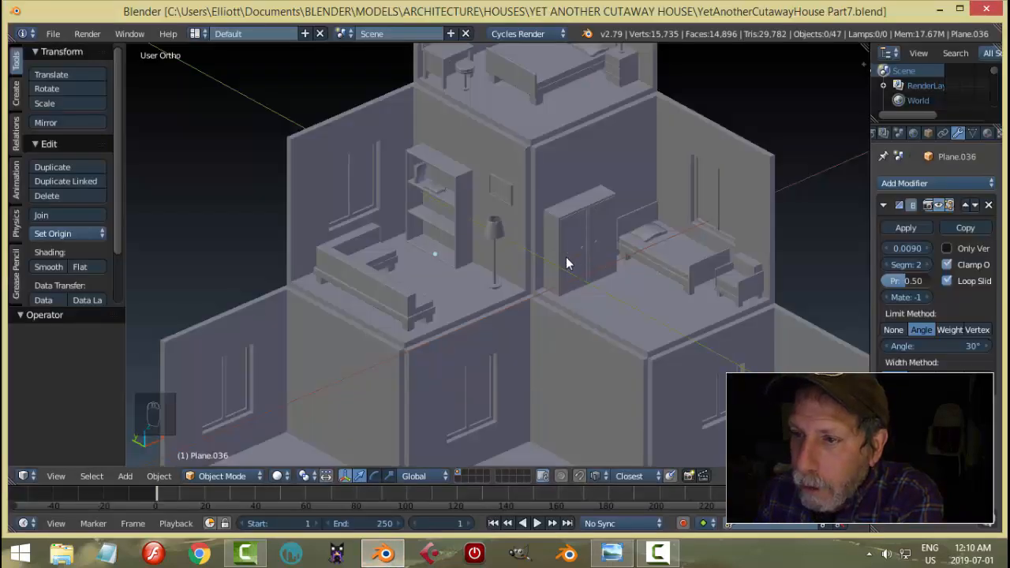
middle_drag(431, 385, 316, 408)
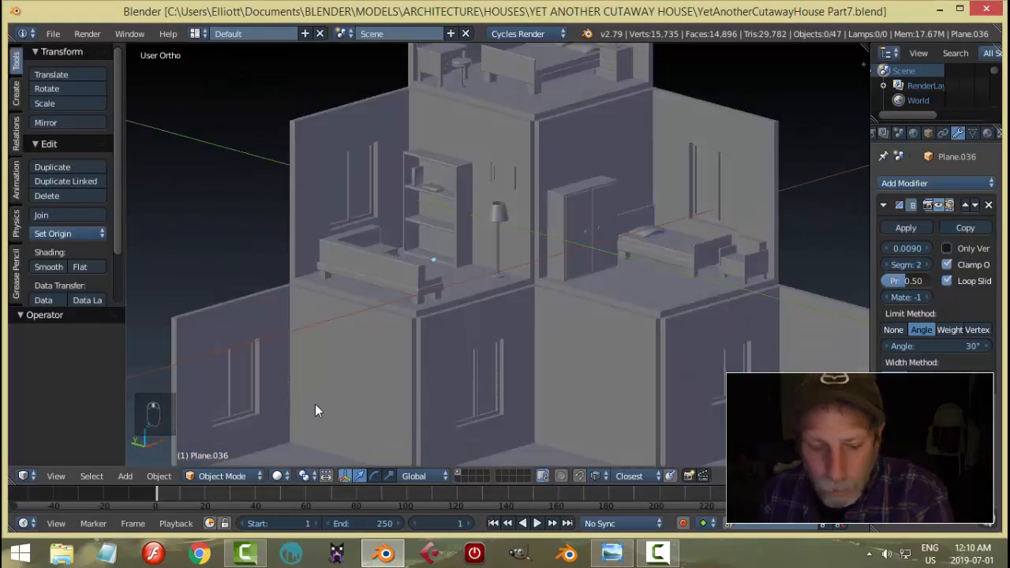
scroll(407, 306, up, 2)
scroll(407, 306, up, 3)
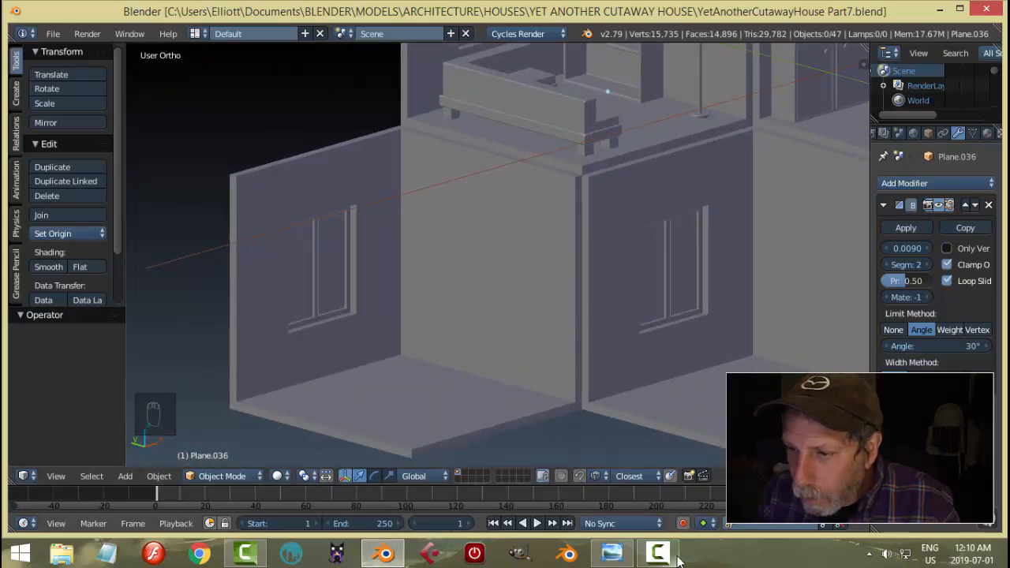
click(612, 552)
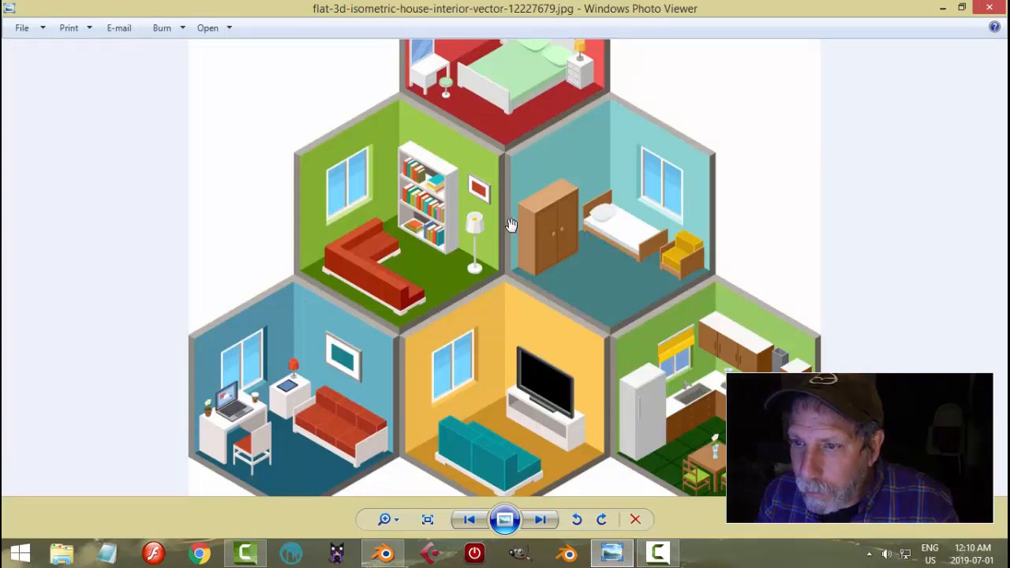
drag(532, 168, 522, 249)
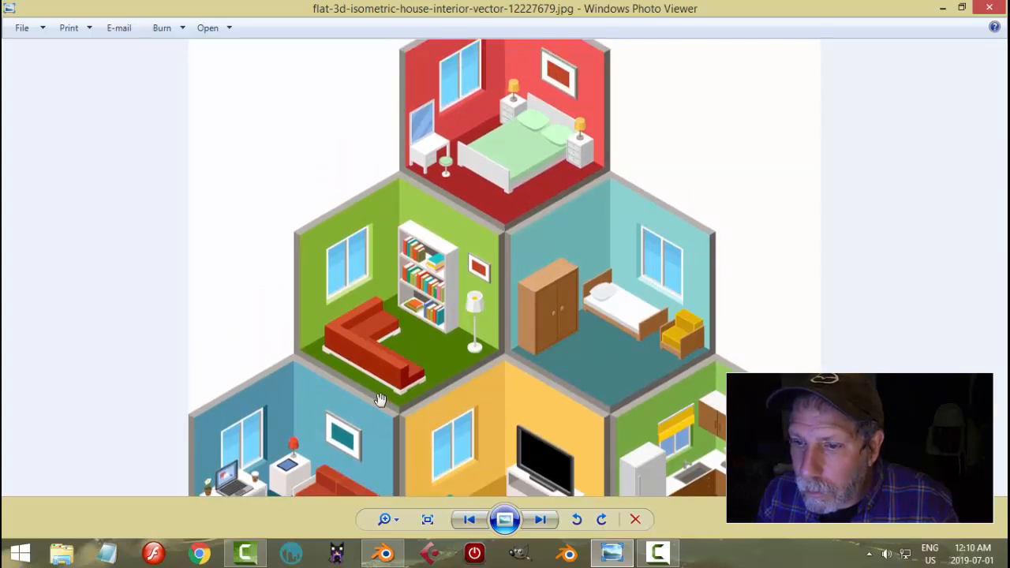
click(384, 553)
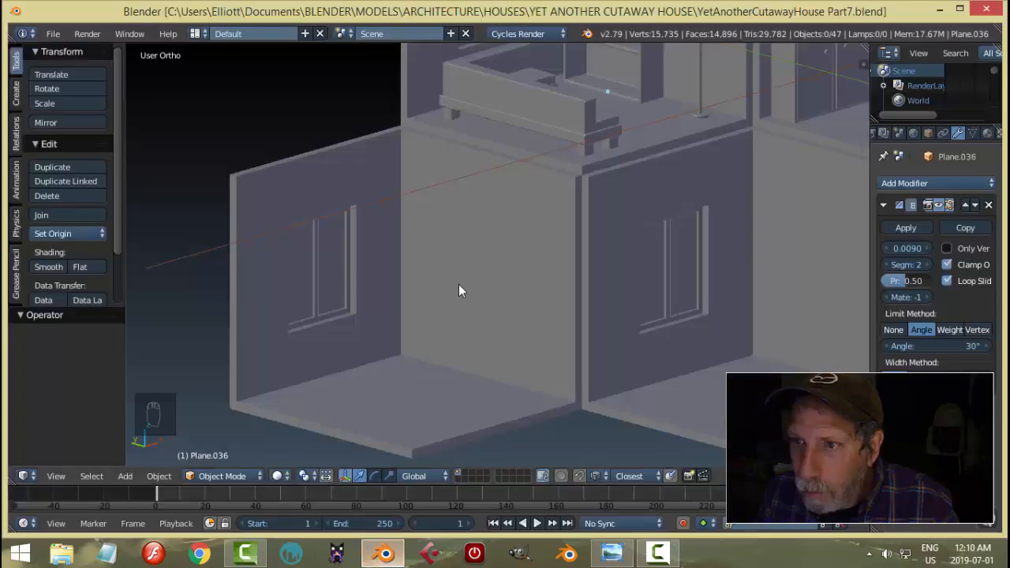
Step: Duplicate the picture frame on the top bedroom's wall and move the copy about -4.25 along X and down to the left ground-floor room
shift+middle_drag(606, 231, 533, 334)
scroll(535, 324, down, 3)
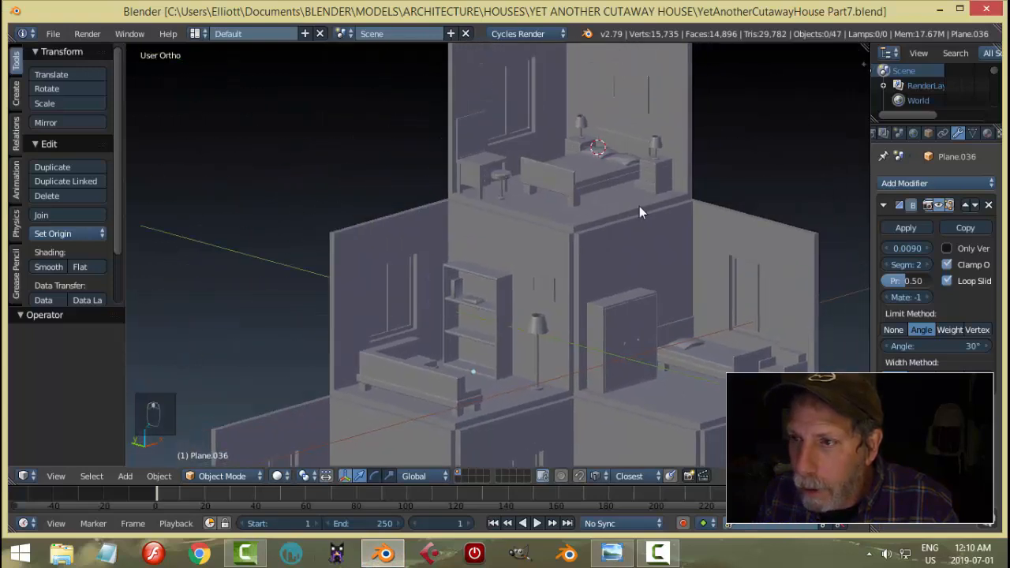
right_click(638, 99)
scroll(643, 176, down, 3)
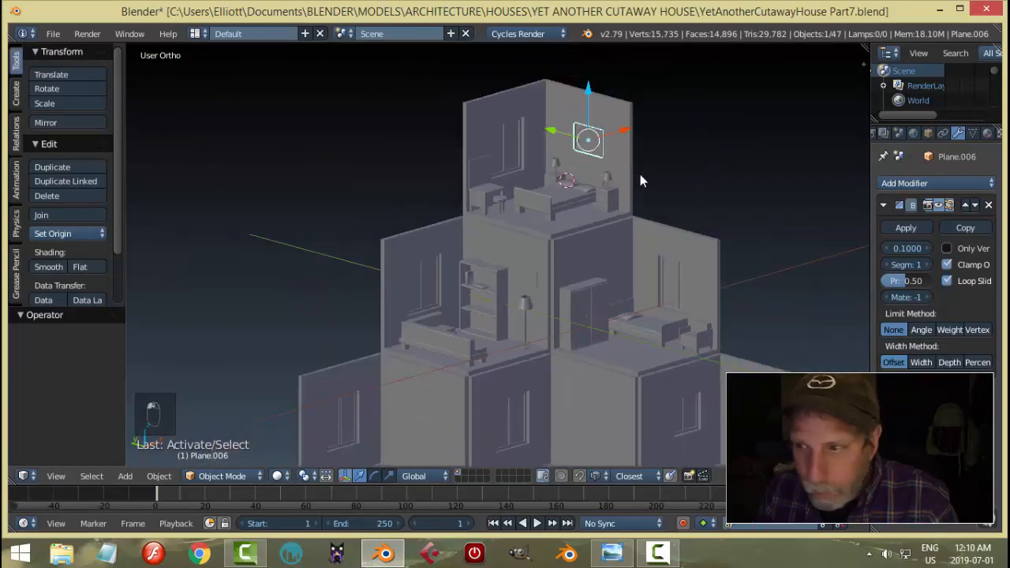
key(shift+d)
right_click(620, 136)
drag(620, 136, 446, 193)
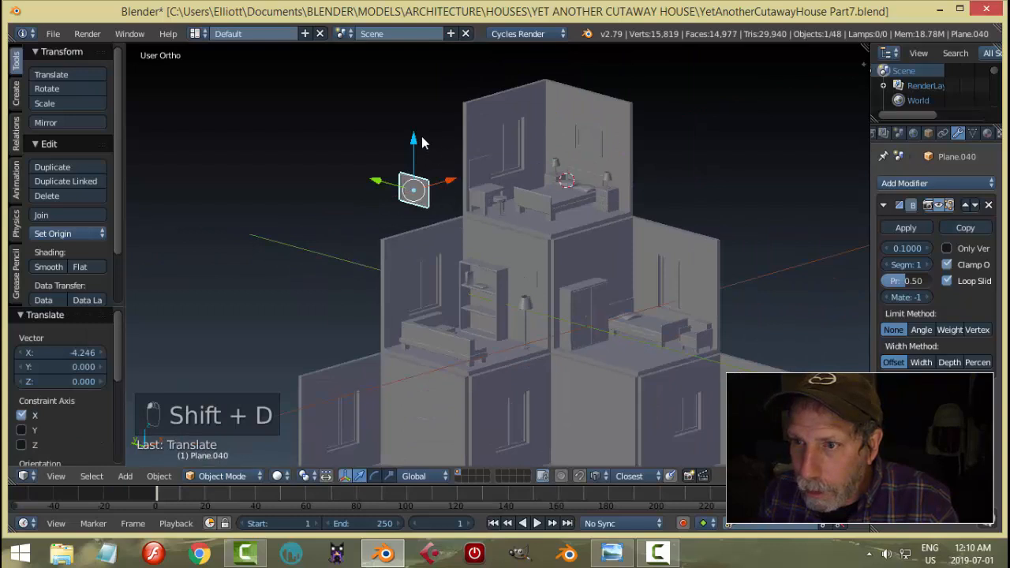
drag(422, 143, 445, 380)
Step: Move the copied picture frame about 0.25 along X toward the plain wall of the left ground-floor room
middle_drag(444, 381, 430, 396)
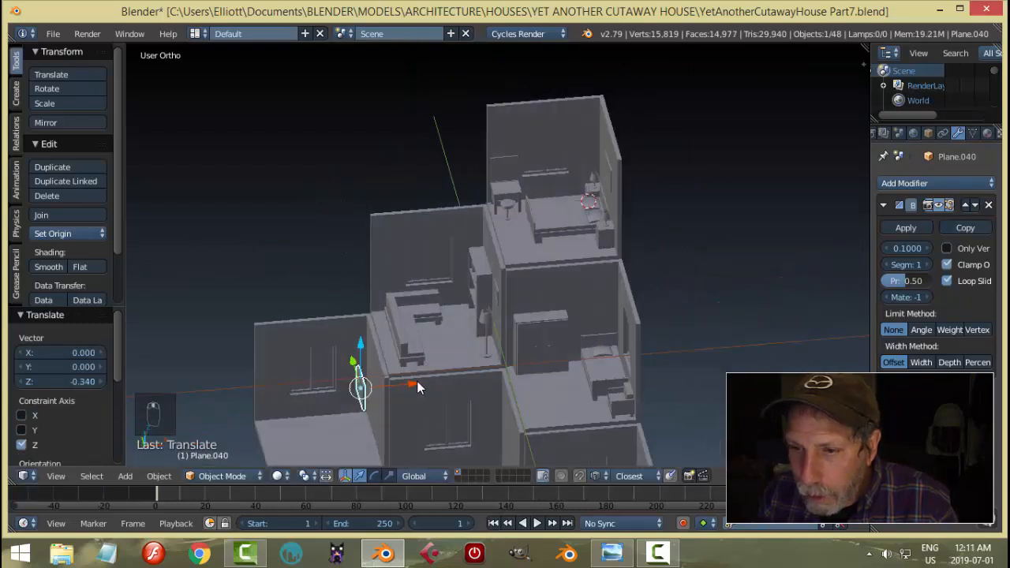
drag(419, 387, 435, 392)
key(KP_Decimal)
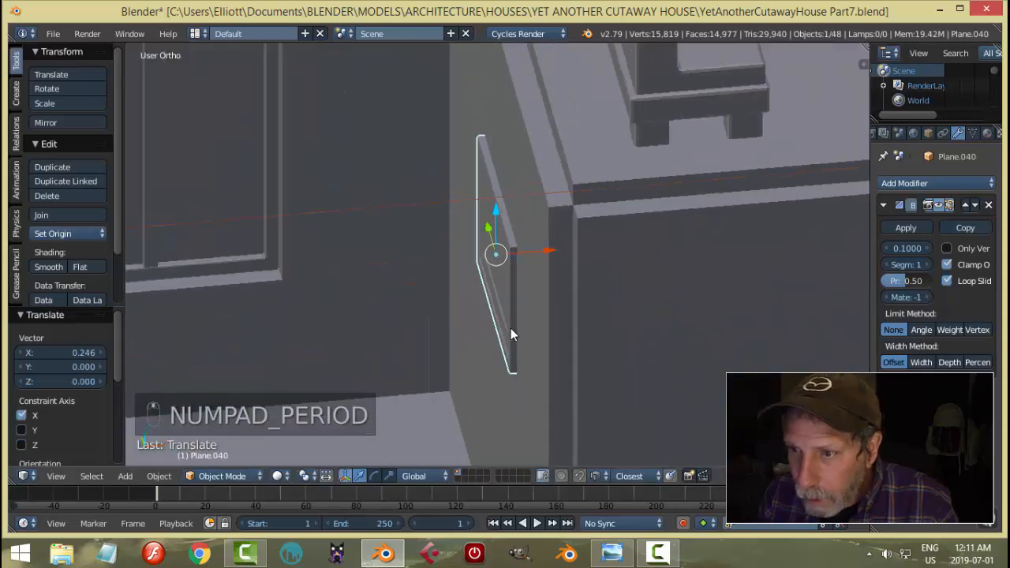
middle_drag(510, 328, 596, 316)
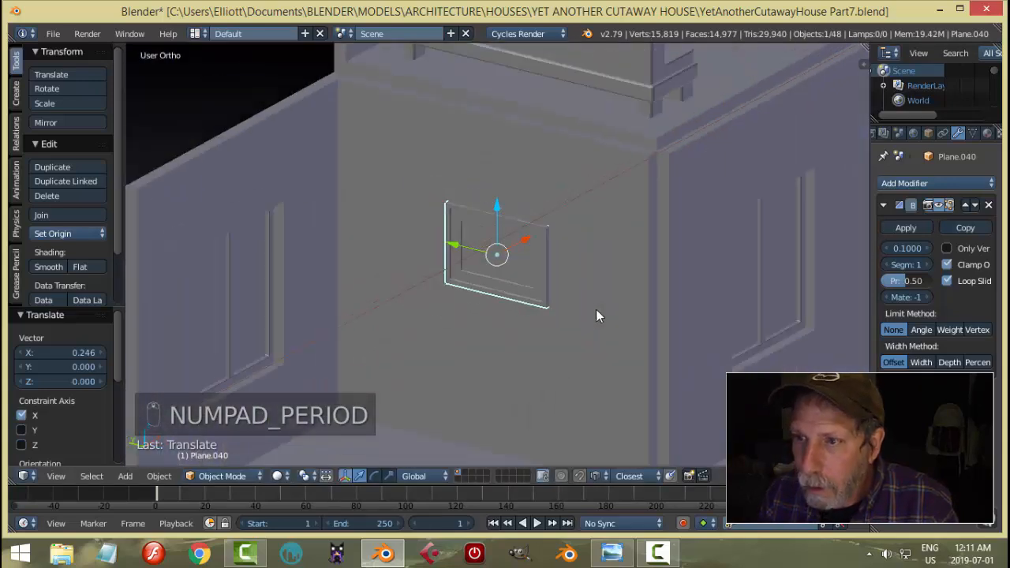
scroll(596, 315, down, 3)
mouse_move(550, 339)
middle_down()
mouse_move(552, 319)
mouse_move(564, 332)
middle_up()
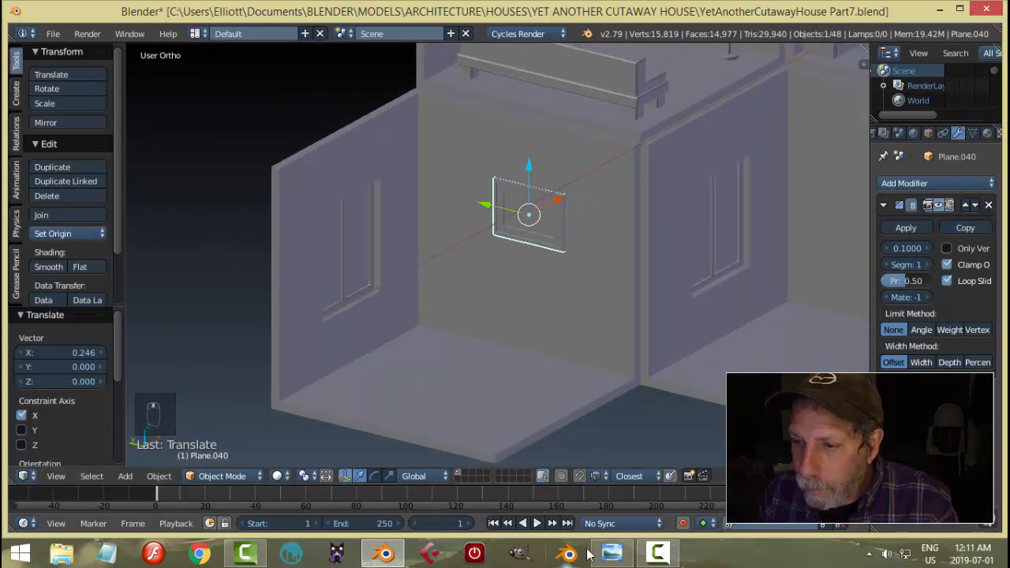
Step: Check the frame's placement against the reference picture, nudge it about 0.009 along X onto the wall, and deselect it
click(613, 554)
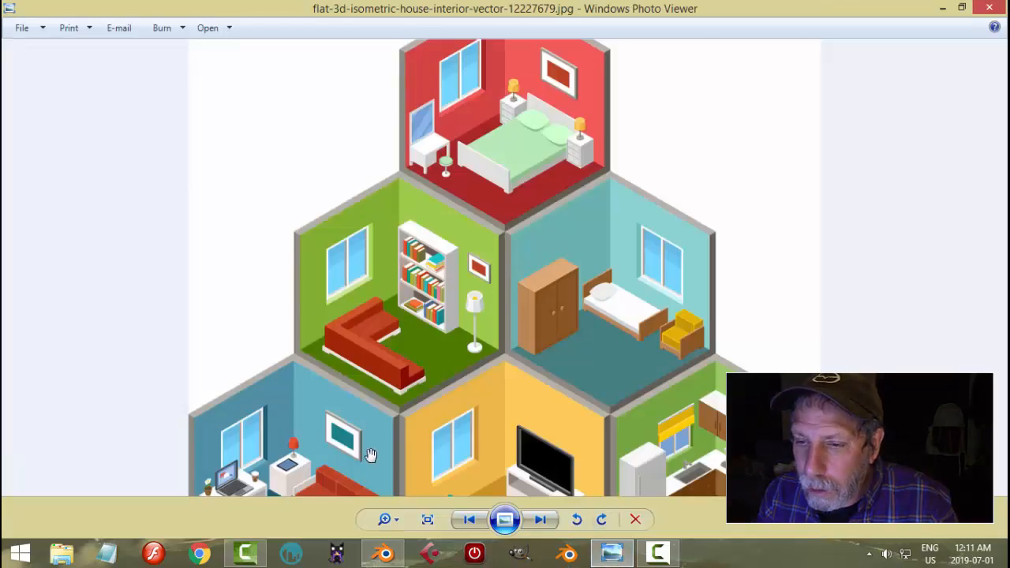
drag(378, 423, 408, 309)
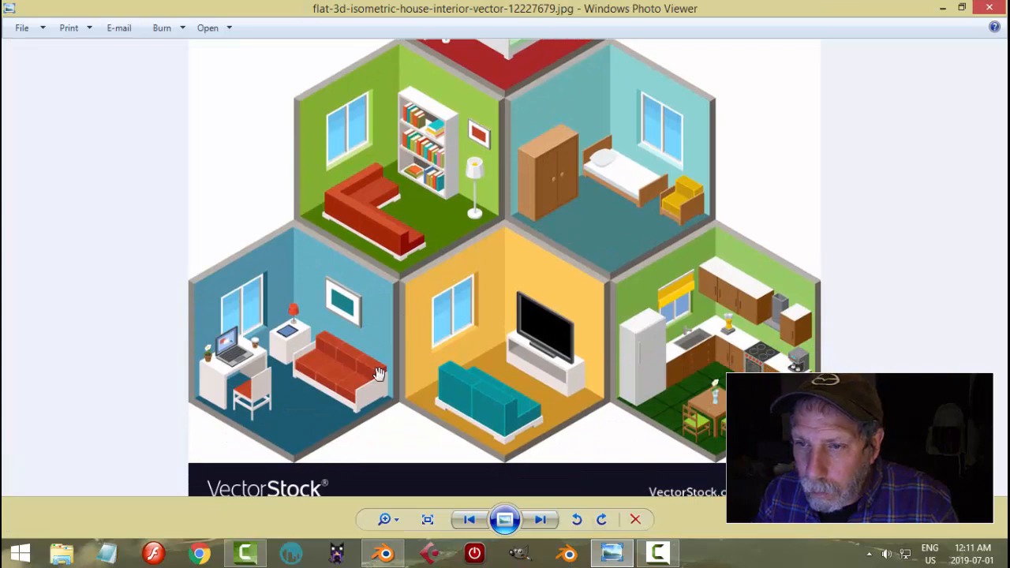
click(384, 554)
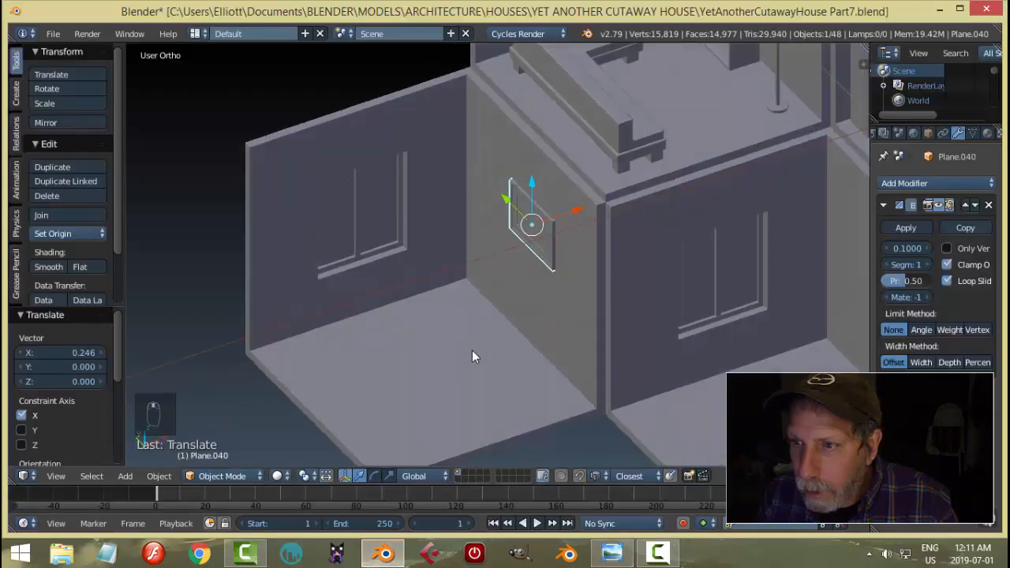
scroll(454, 360, up, 2)
scroll(576, 291, up, 2)
scroll(612, 201, up, 2)
key(g)
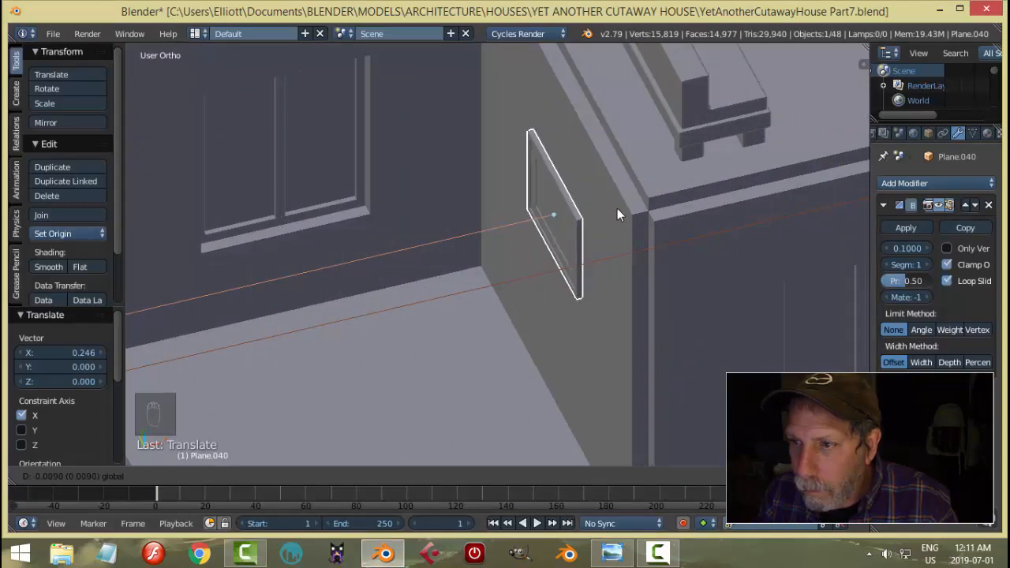
click(617, 208)
scroll(620, 210, down, 3)
middle_drag(620, 211, 654, 290)
key(a)
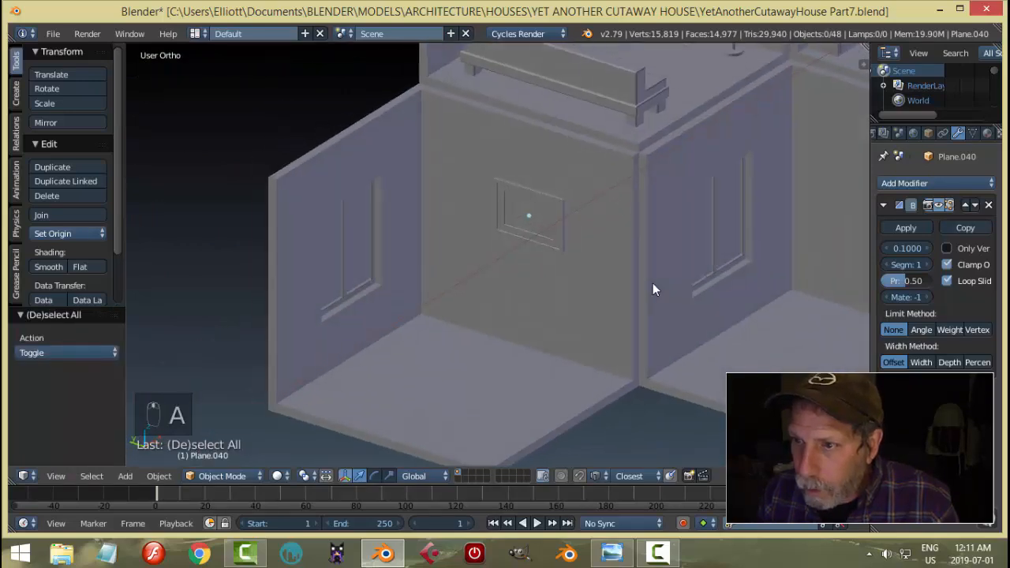
Step: After checking the reference picture, duplicate the armchair in the single-bed room and move the copy about -6.3 along X
click(613, 553)
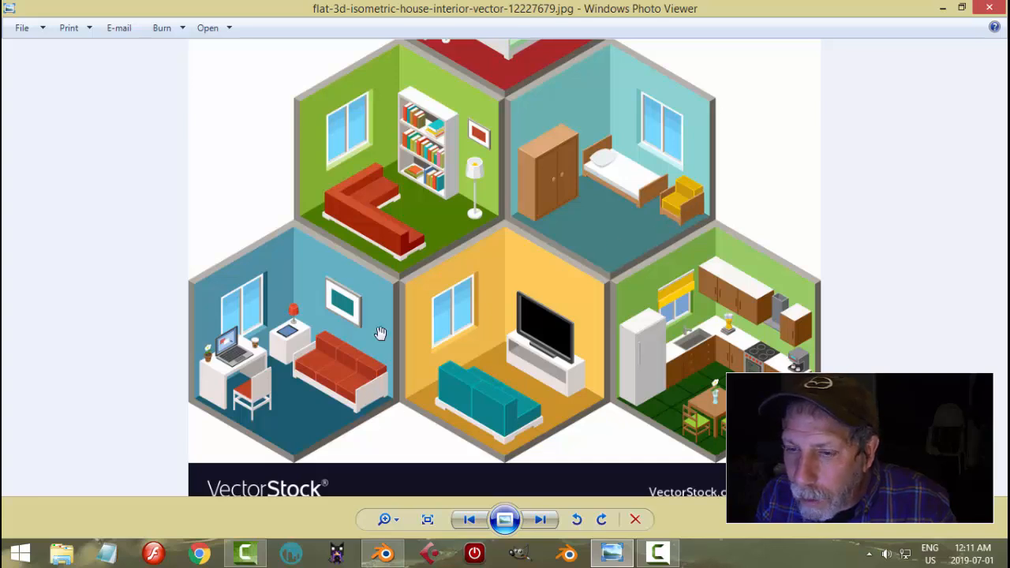
click(385, 553)
scroll(609, 270, down, 3)
scroll(625, 278, up, 8)
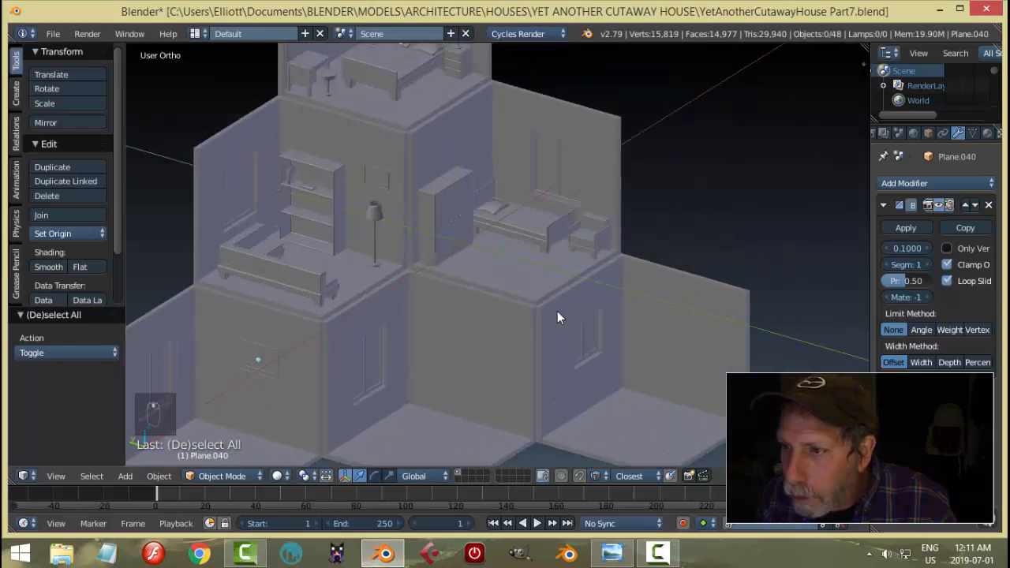
right_click(708, 217)
scroll(631, 277, down, 8)
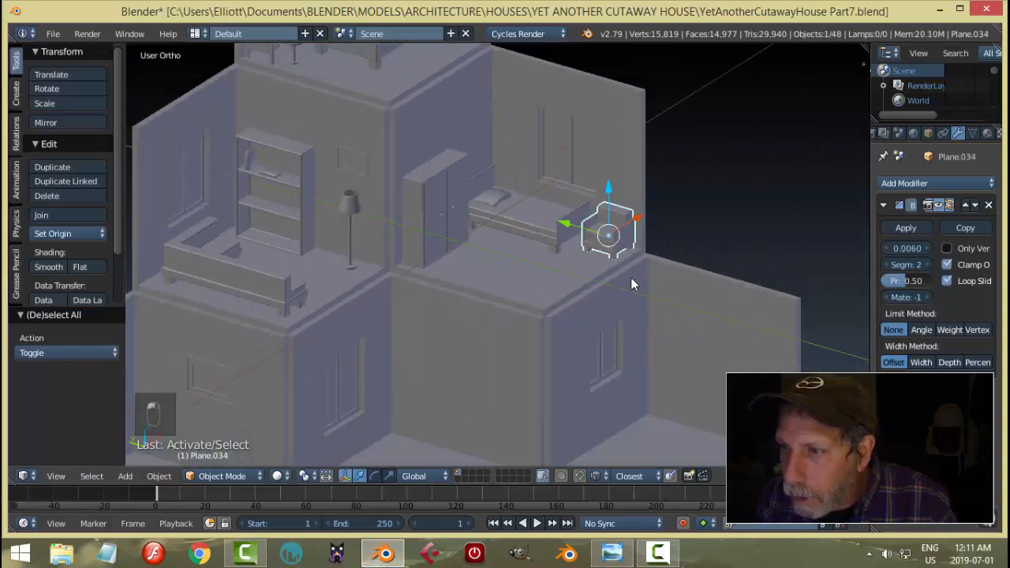
key(shift+d)
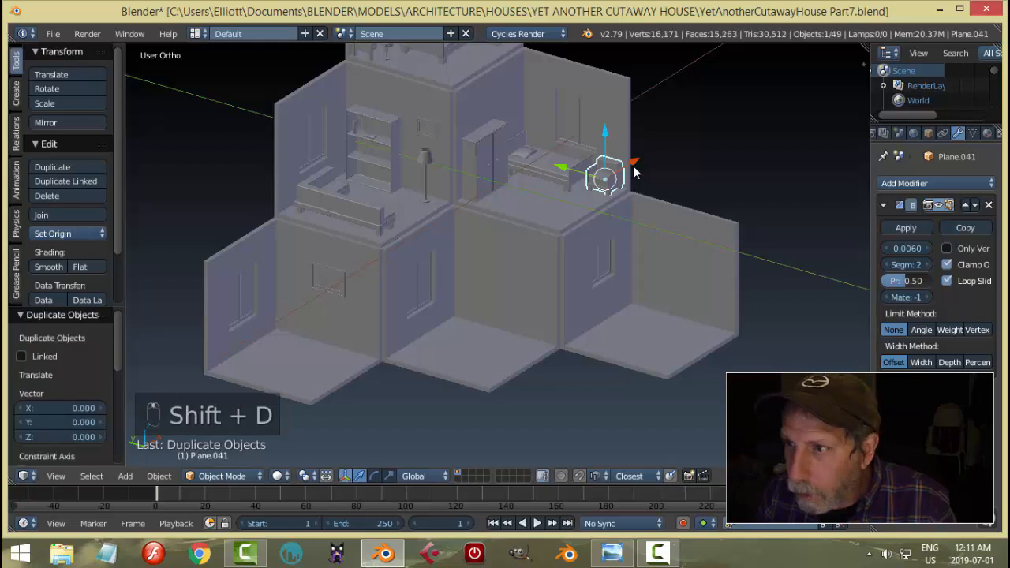
key(x)
click(413, 333)
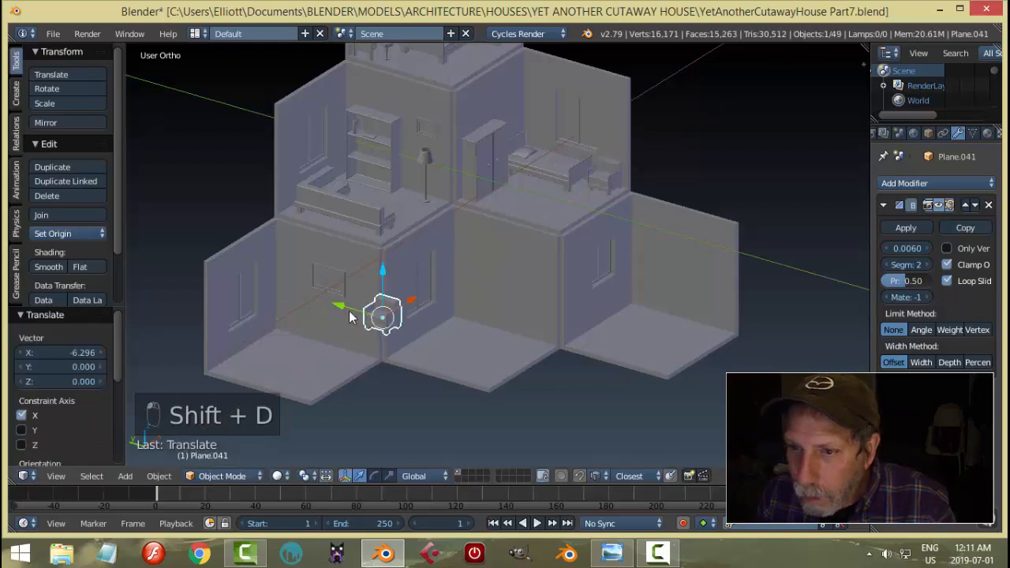
Step: Move the armchair copy about 1.13 along Y and lower it about 1.55 along Z
key(g)
key(y)
click(285, 282)
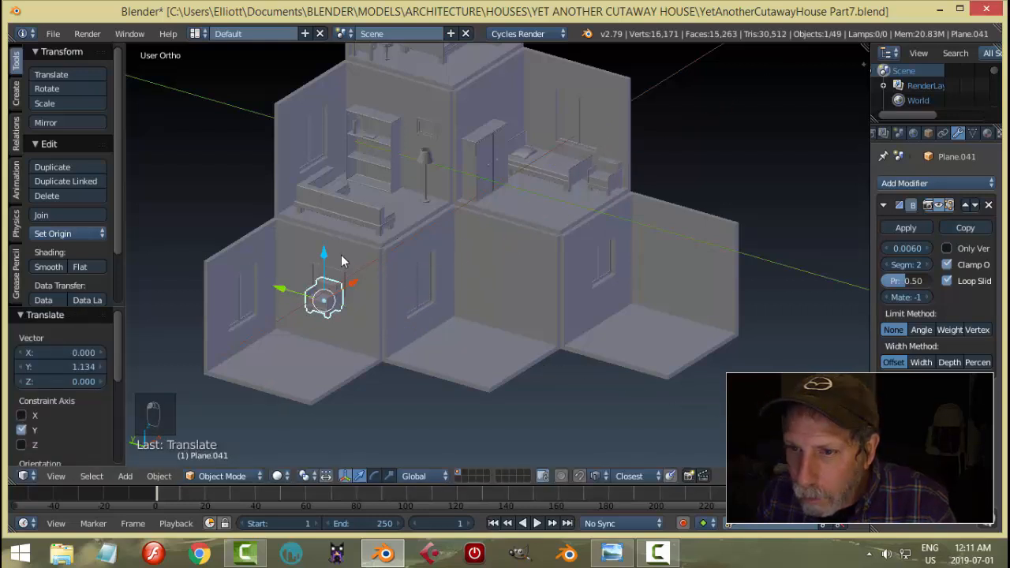
key(g)
key(z)
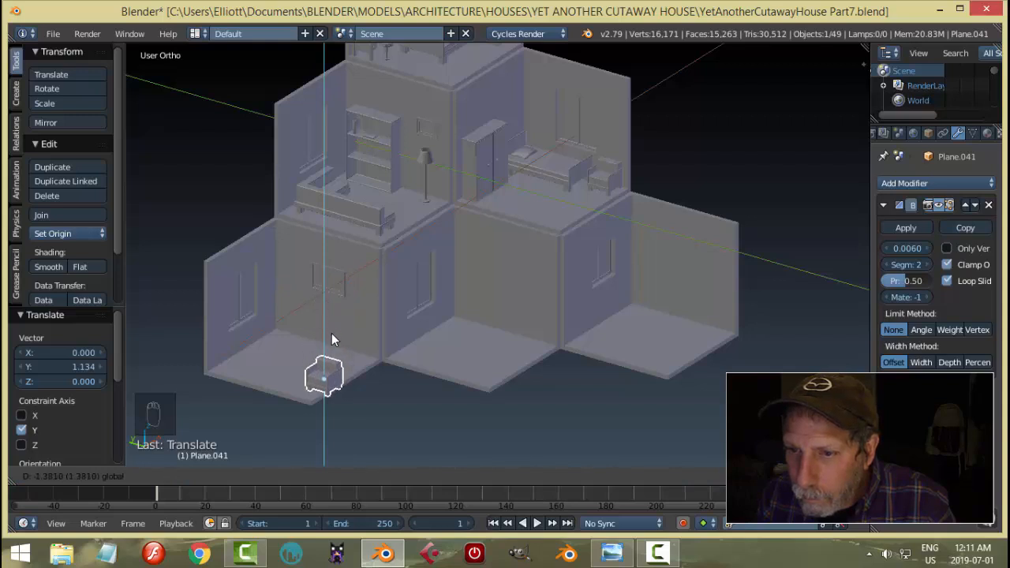
click(331, 334)
Step: In front view, lower the armchair copy to the ground-floor level and move it about 1.66 along X into the room
key(KP_1)
scroll(439, 359, up, 4)
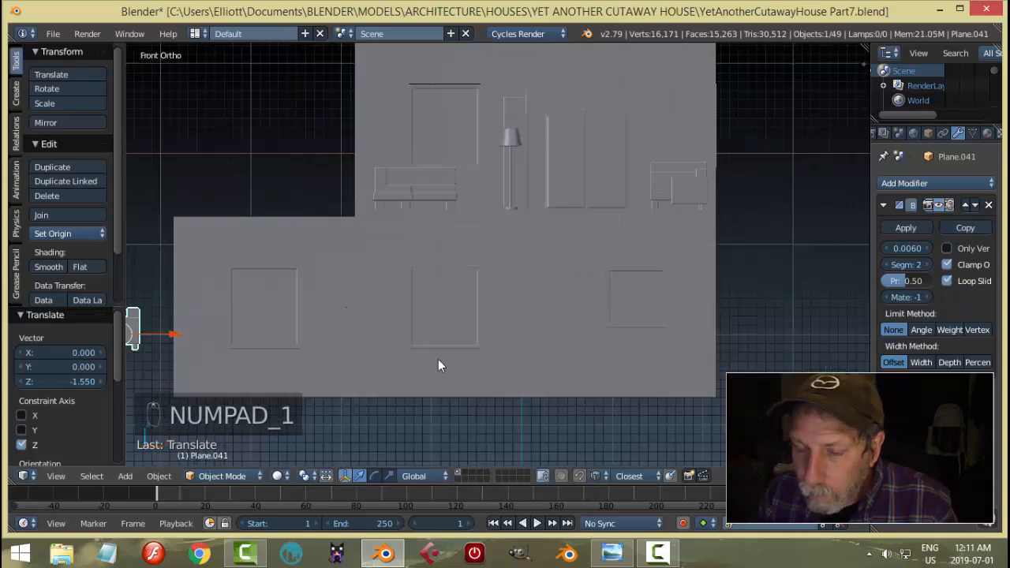
scroll(447, 293, down, 5)
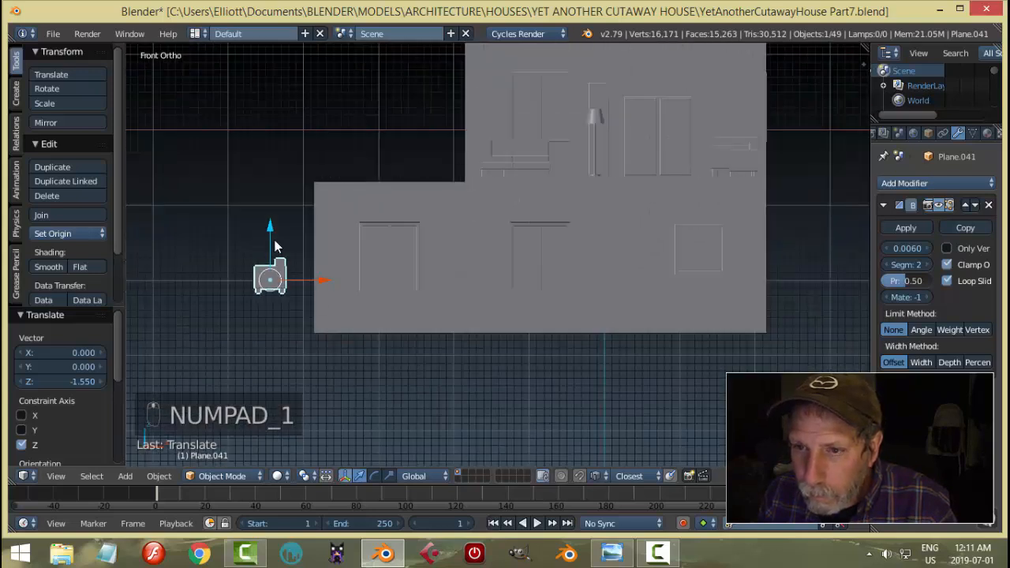
drag(275, 247, 467, 341)
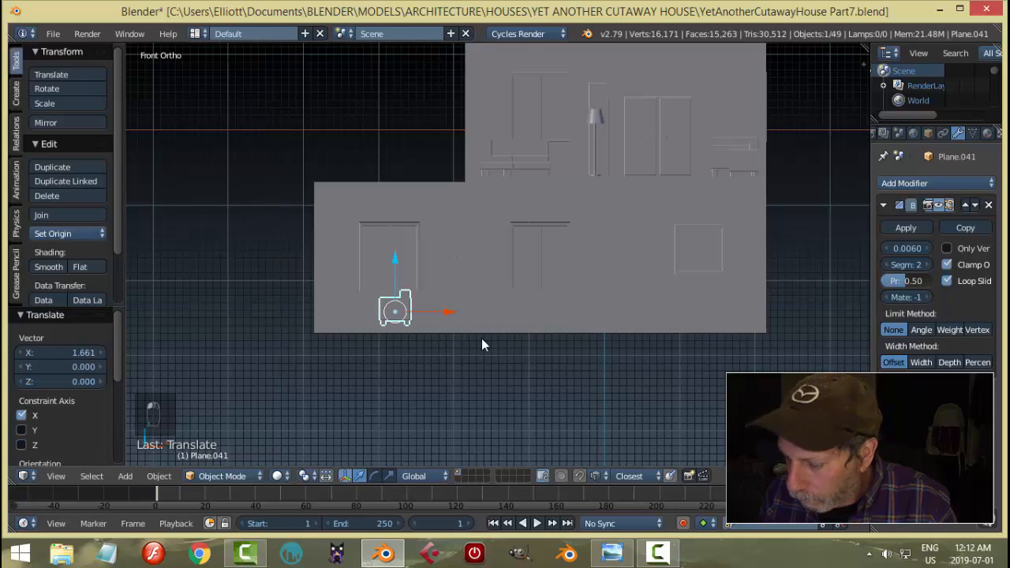
Step: Move the armchair copy about 1.33 along Y onto the floor of the left ground-floor room
key(KP_3)
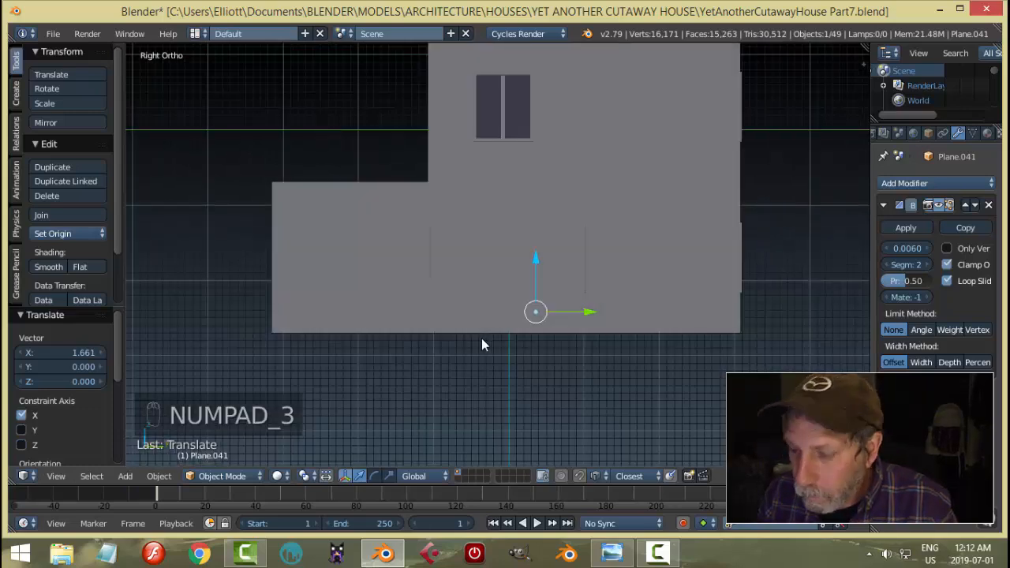
key(ctrl+KP_3)
middle_drag(509, 331, 474, 333)
drag(385, 311, 329, 286)
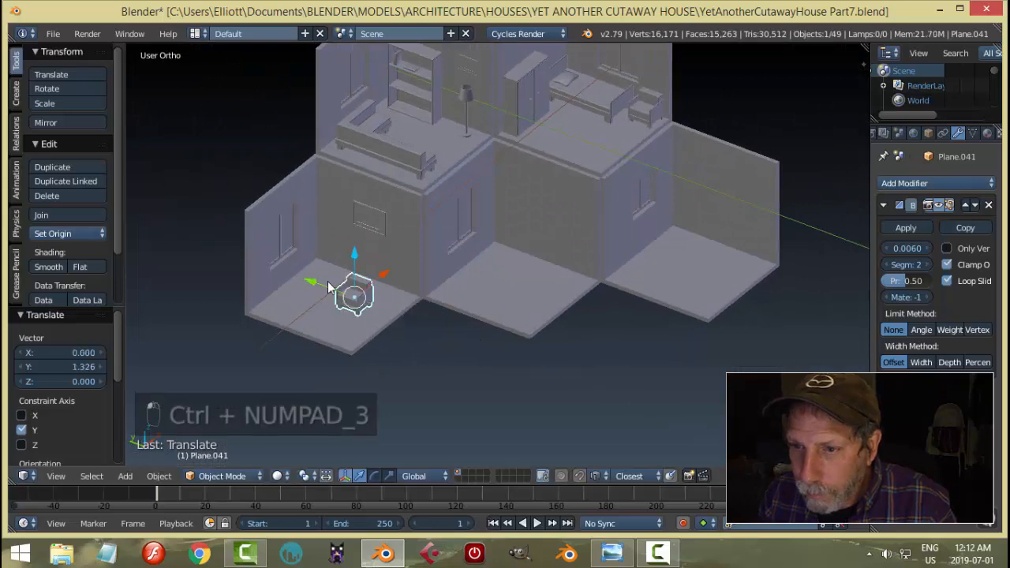
Step: Move the armchair copy about 0.62 along X with its back to the picture wall, and adjust its height to the floor
scroll(388, 304, up, 2)
scroll(407, 226, up, 3)
key(KP_Decimal)
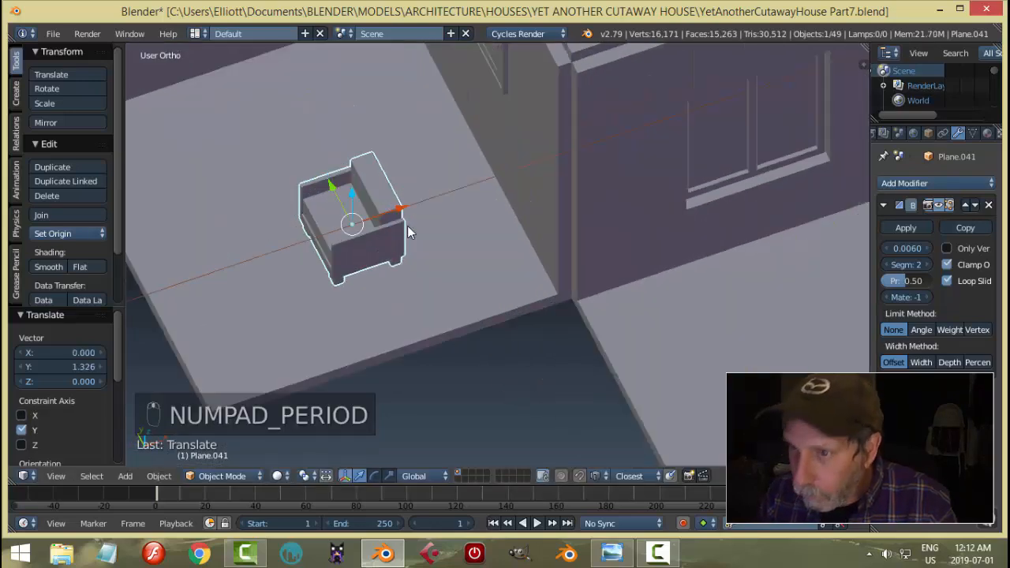
middle_drag(407, 226, 544, 210)
key(g)
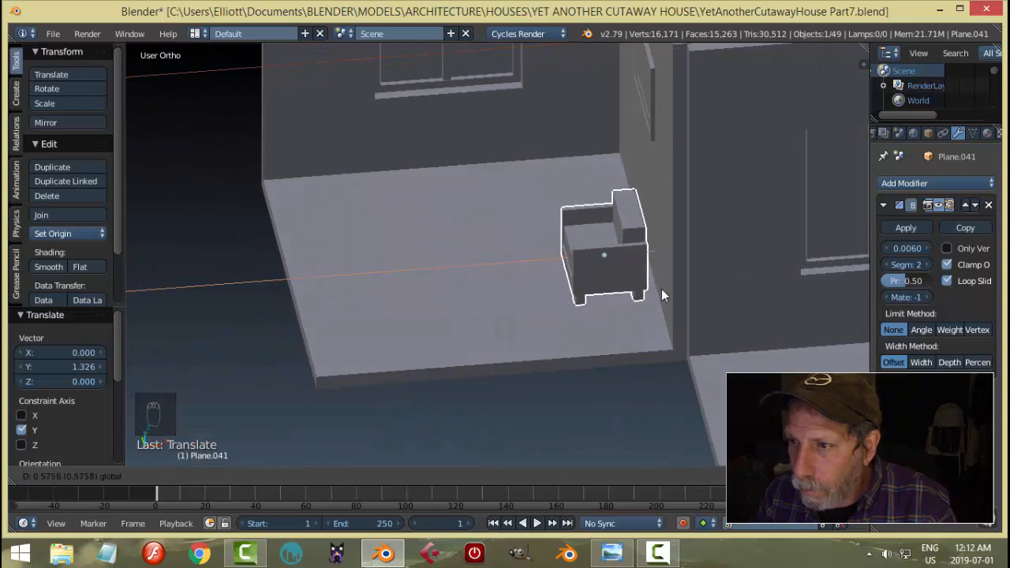
click(670, 293)
key(g)
key(z)
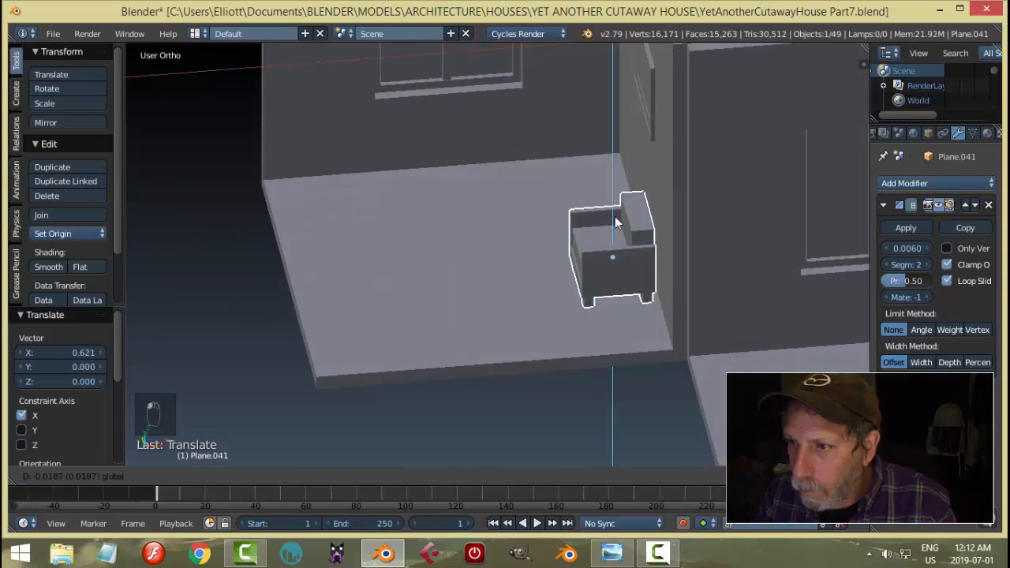
drag(615, 216, 615, 217)
Step: Move the armchair copy about 0.46 along Y toward the window wall and check the sofa in the reference picture
scroll(636, 242, down, 4)
middle_drag(637, 240, 533, 247)
drag(455, 228, 413, 210)
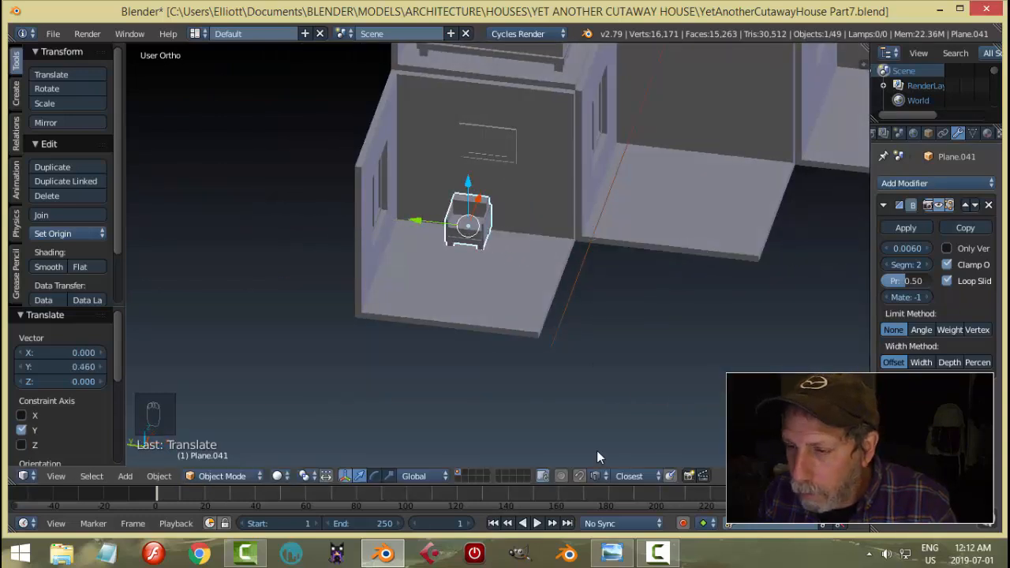
click(612, 554)
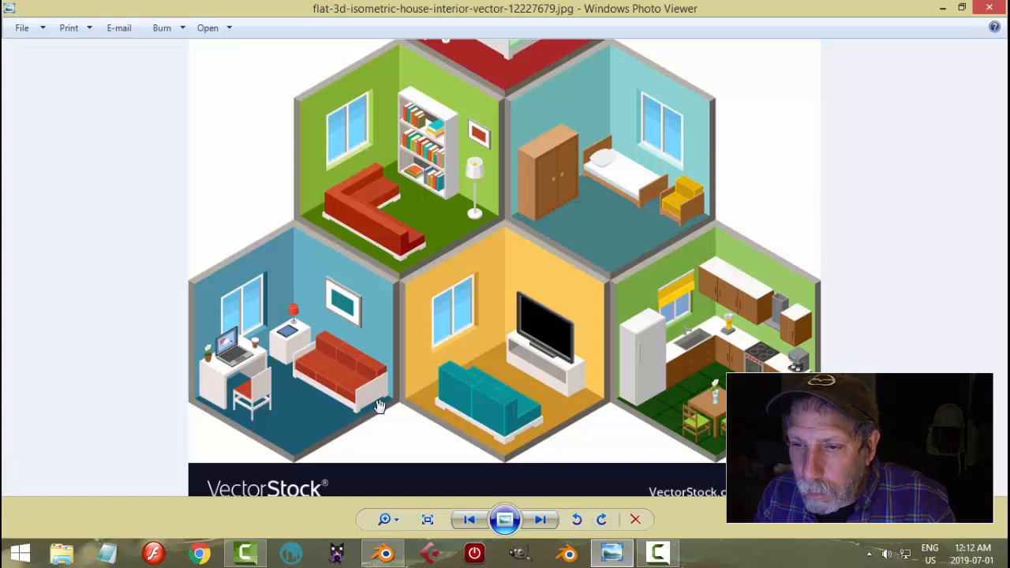
Step: Back in Blender, separate the linked seat cushion and backrest of the armchair copy into their own object
click(384, 553)
scroll(496, 281, up, 4)
middle_drag(500, 312, 488, 289)
key(Tab)
scroll(477, 228, up, 3)
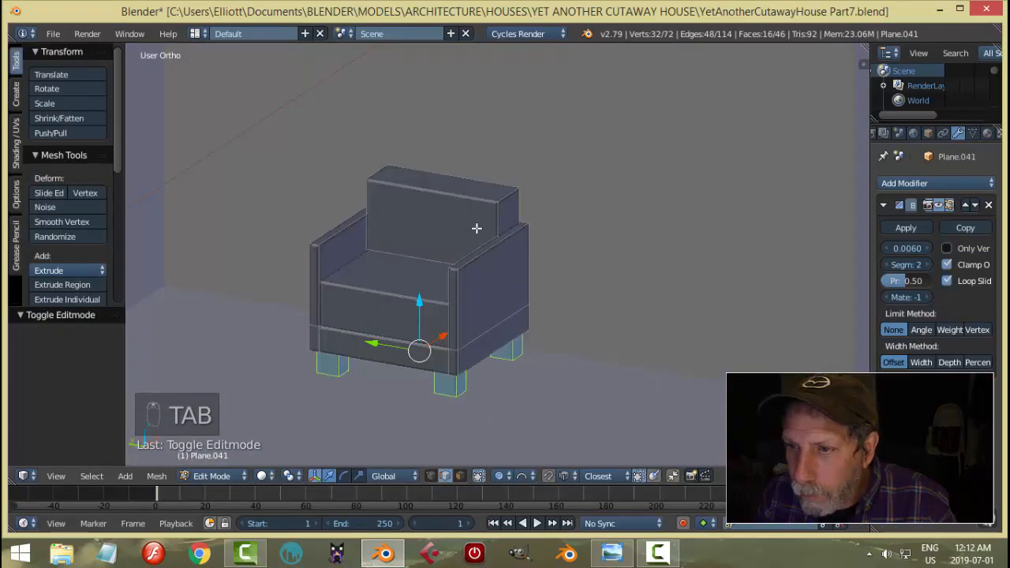
right_click(450, 194)
shift+right_click(425, 293)
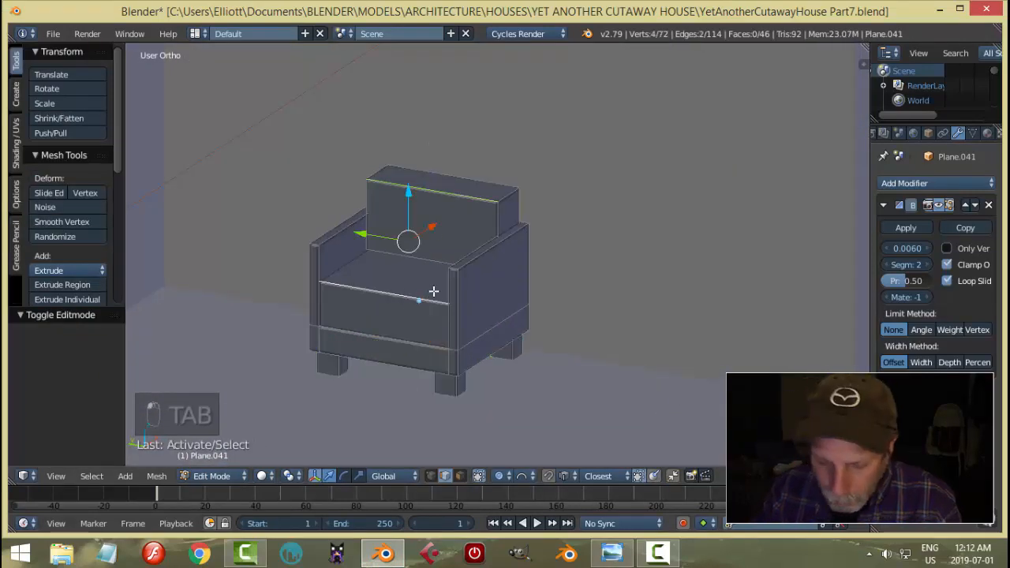
key(ctrl+l)
key(p)
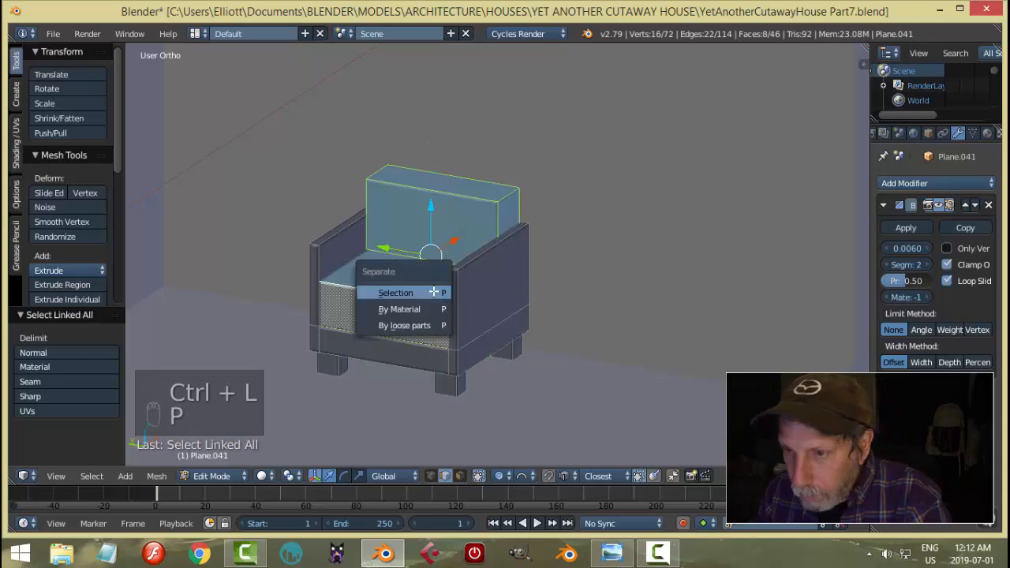
click(434, 291)
key(Tab)
Step: Try to move the separated armchair parts vertically and undo the move
right_click(456, 211)
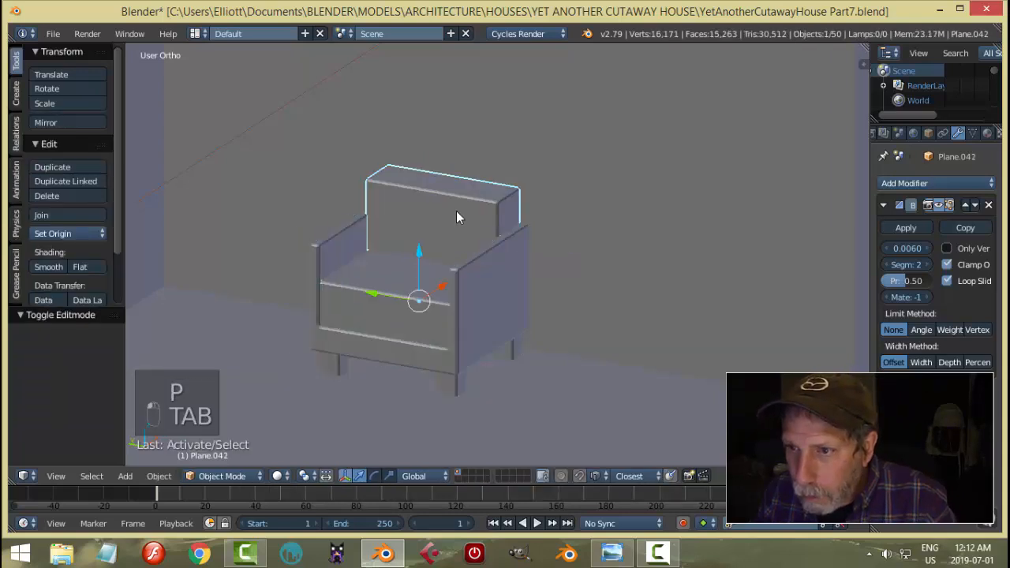
shift+right_click(382, 266)
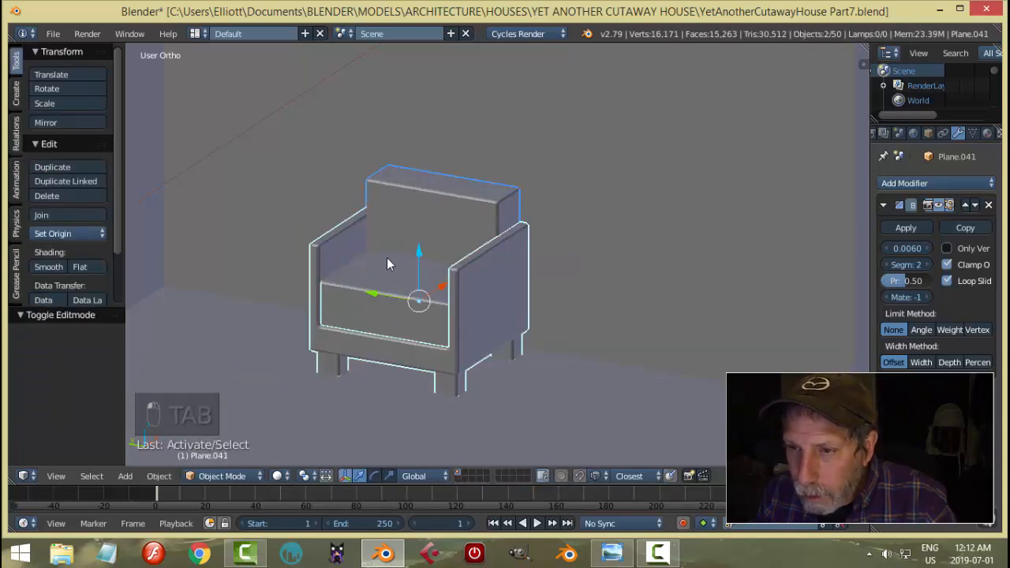
shift+right_click(392, 257)
drag(418, 254, 480, 241)
key(ctrl+z)
Step: In left view, hide the armchair frame with its arms and legs, leaving the seat and backrest piece
right_click(511, 281)
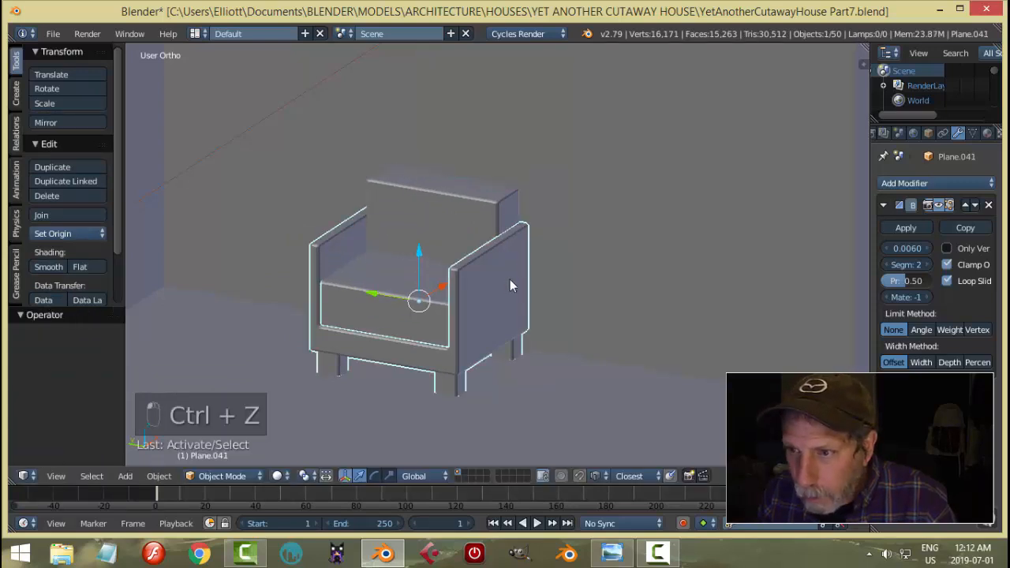
key(ctrl+KP_3)
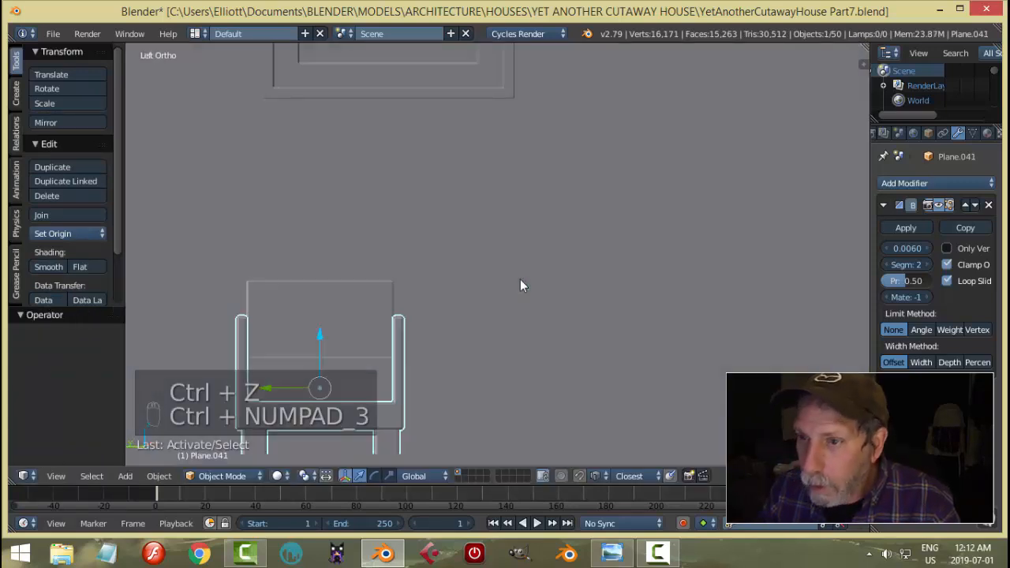
shift+middle_drag(512, 299, 524, 253)
scroll(523, 253, up, 4)
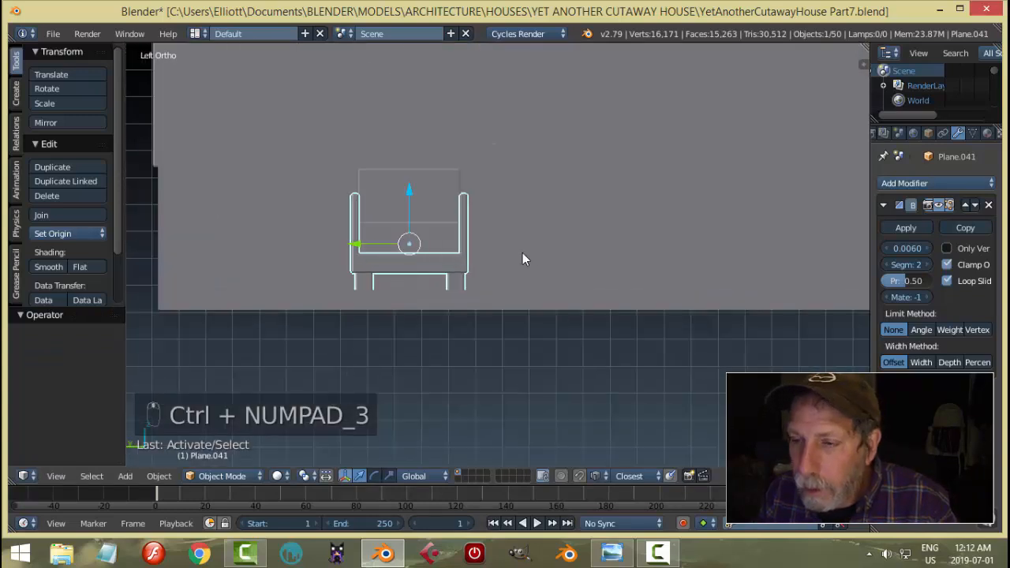
right_click(408, 167)
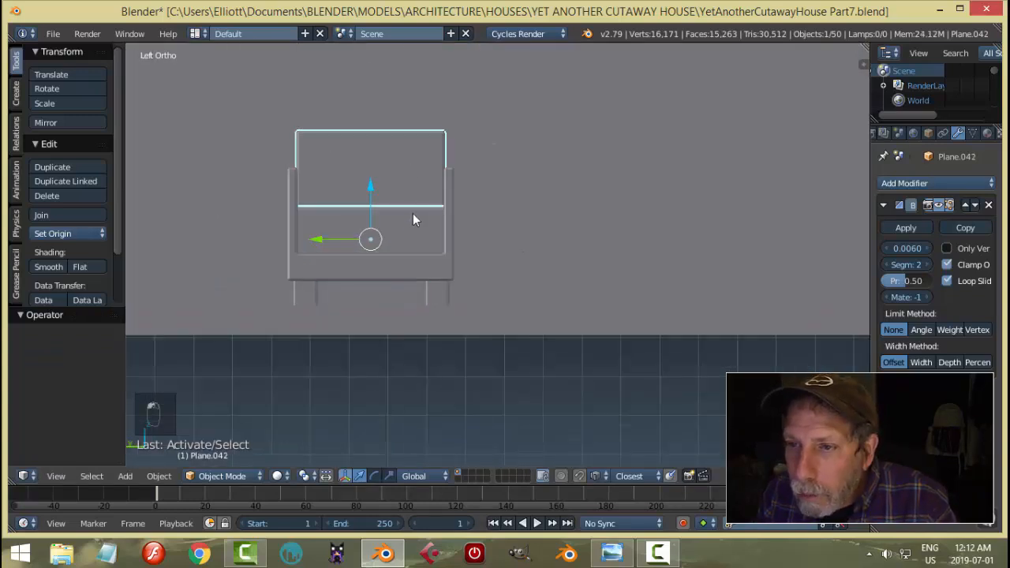
right_click(451, 232)
key(h)
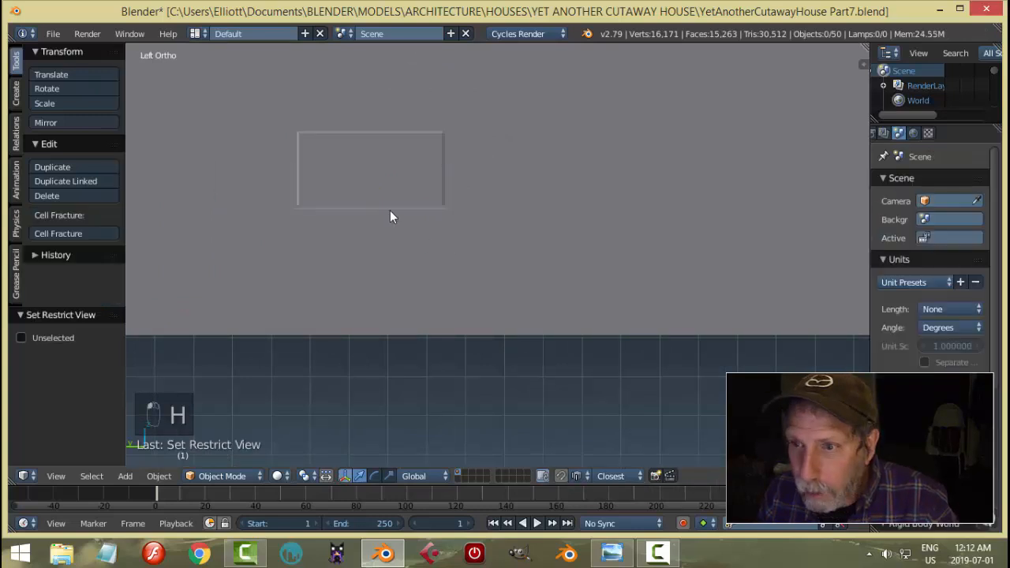
Step: Duplicate the seat and backrest piece and move the copy -0.412 along Y beside the original
right_click(390, 207)
mouse_move(478, 193)
middle_down()
mouse_move(478, 205)
mouse_move(460, 204)
mouse_move(480, 213)
mouse_move(471, 207)
middle_up()
key(shift+d)
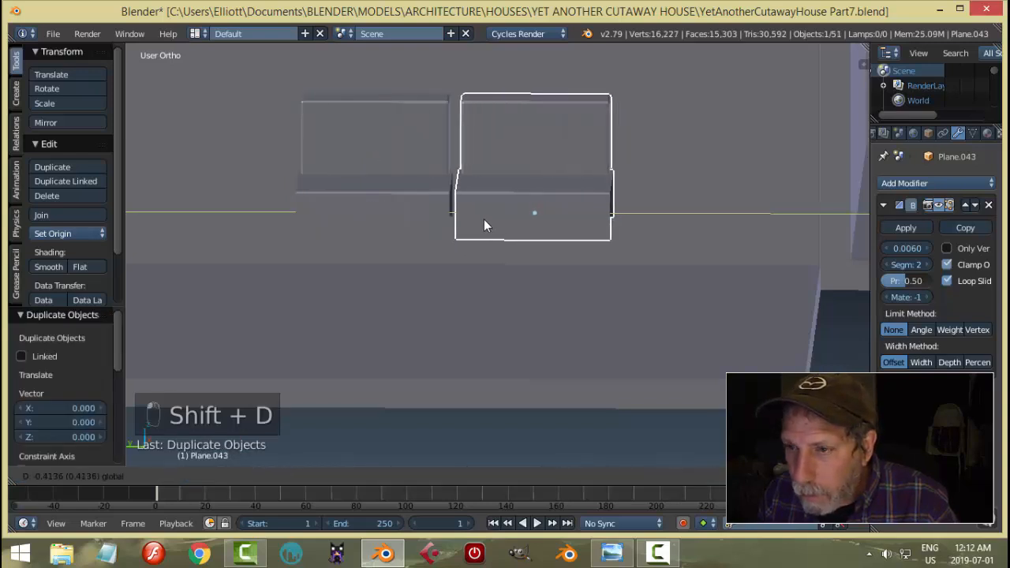
click(484, 219)
middle_drag(483, 217, 495, 216)
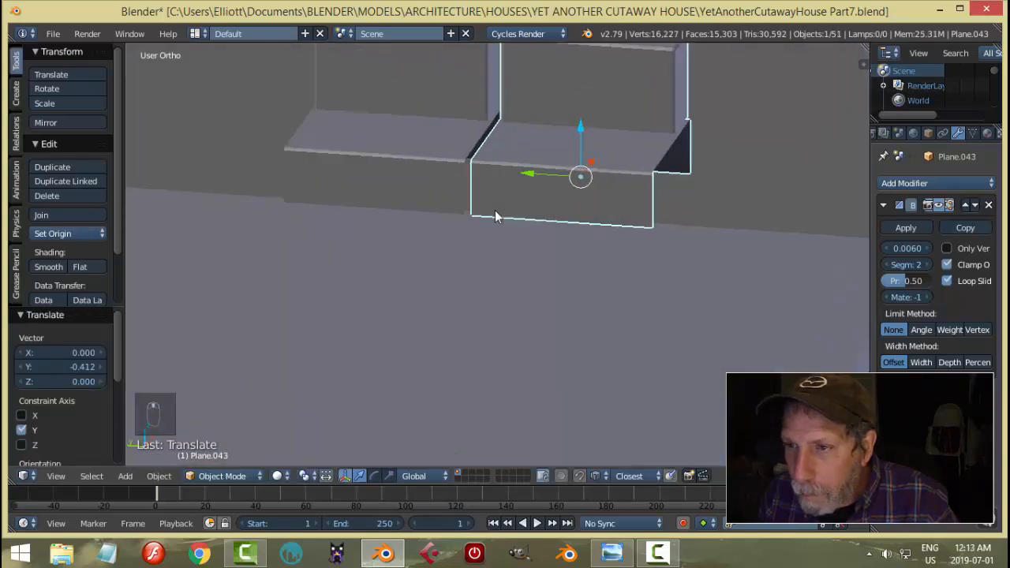
scroll(495, 212, up, 1)
shift+middle_drag(498, 182, 491, 256)
Step: Hide the duplicated seat and backrest piece, leaving only the original
right_click(451, 190)
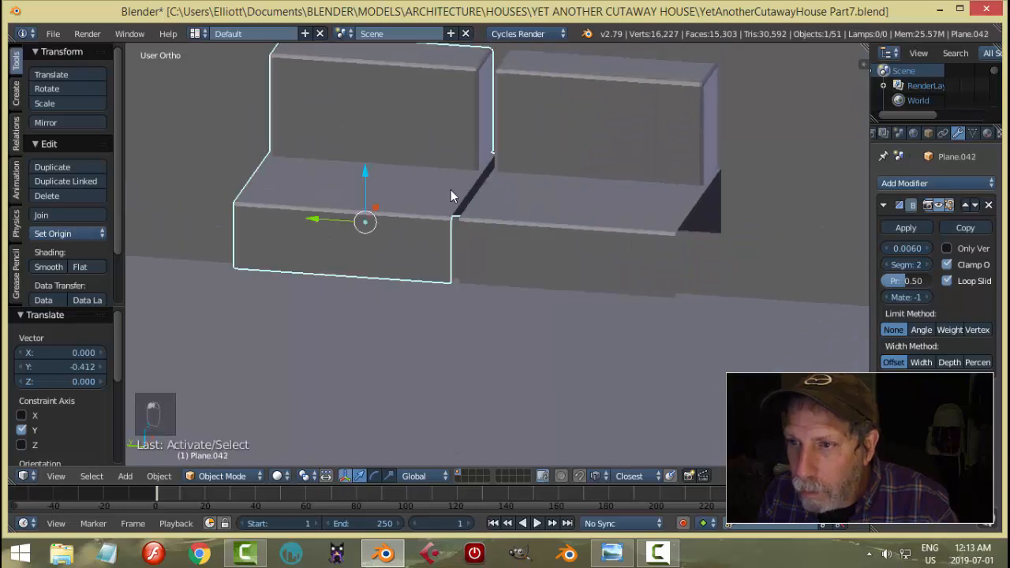
key(Tab)
key(Tab)
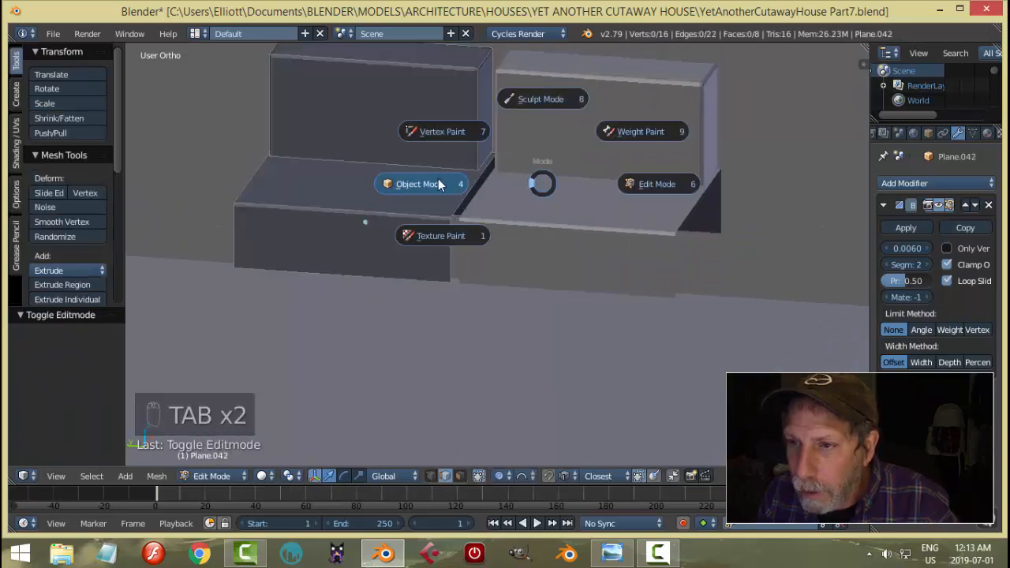
click(440, 184)
key(h)
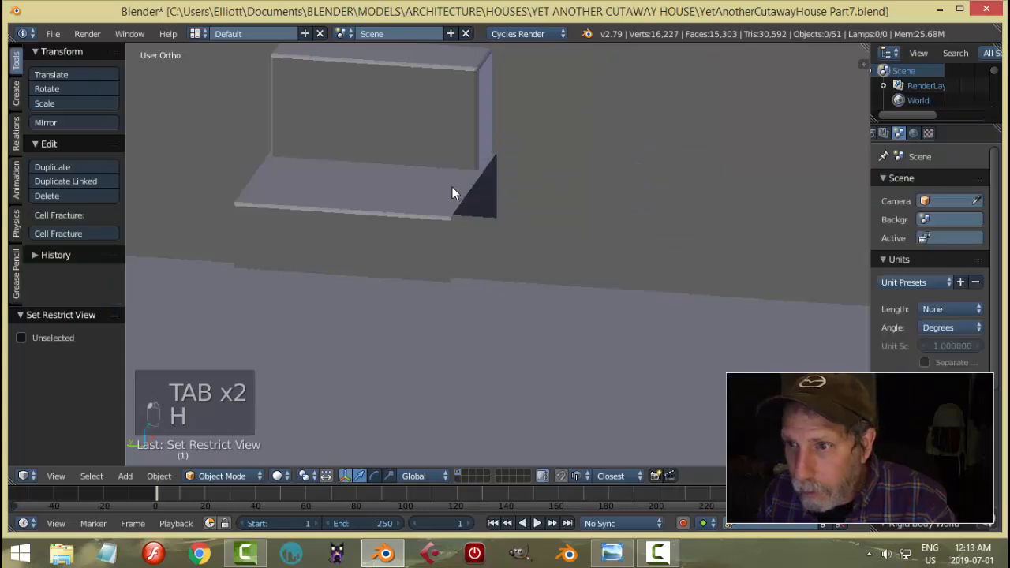
Step: Fill the open side of the seat cushion that faces away from the window wall with a face
right_click(453, 188)
key(Tab)
middle_drag(584, 210, 540, 204)
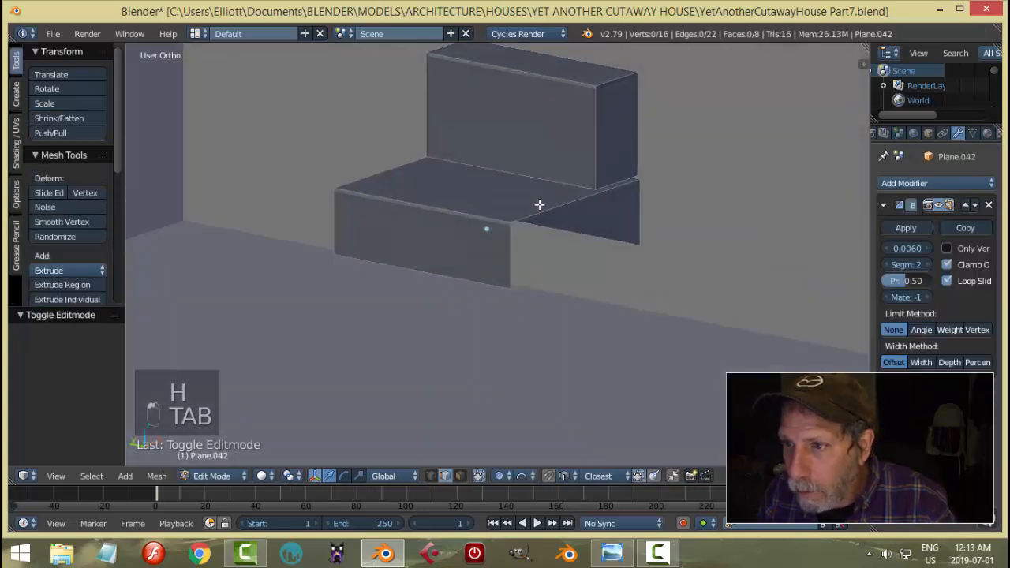
right_click(509, 254)
key(f)
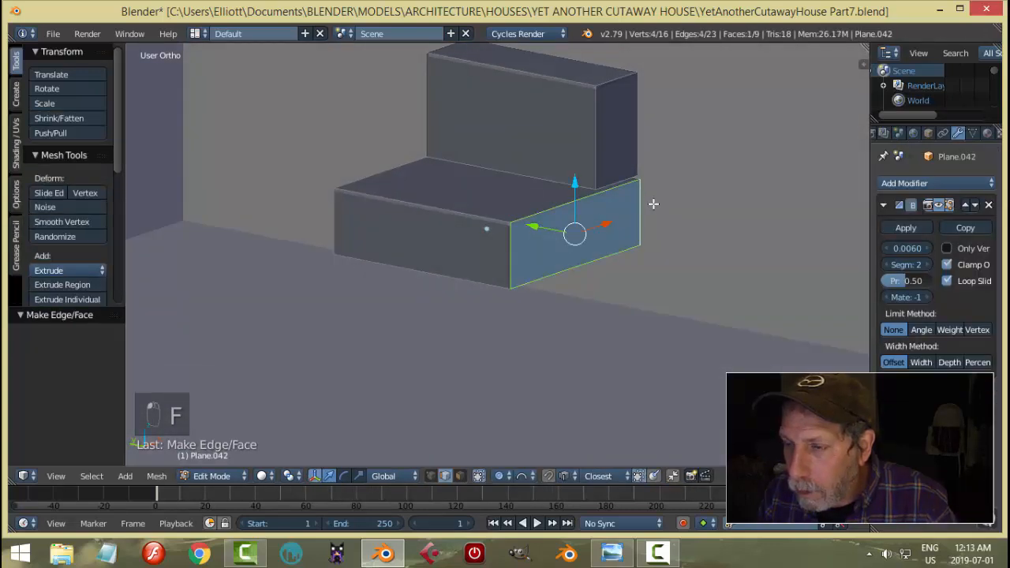
key(a)
middle_drag(537, 210, 491, 209)
key(Tab)
click(490, 219)
Step: Fill the open side of the seat cushion that faces the window wall with a face
scroll(542, 212, down, 3)
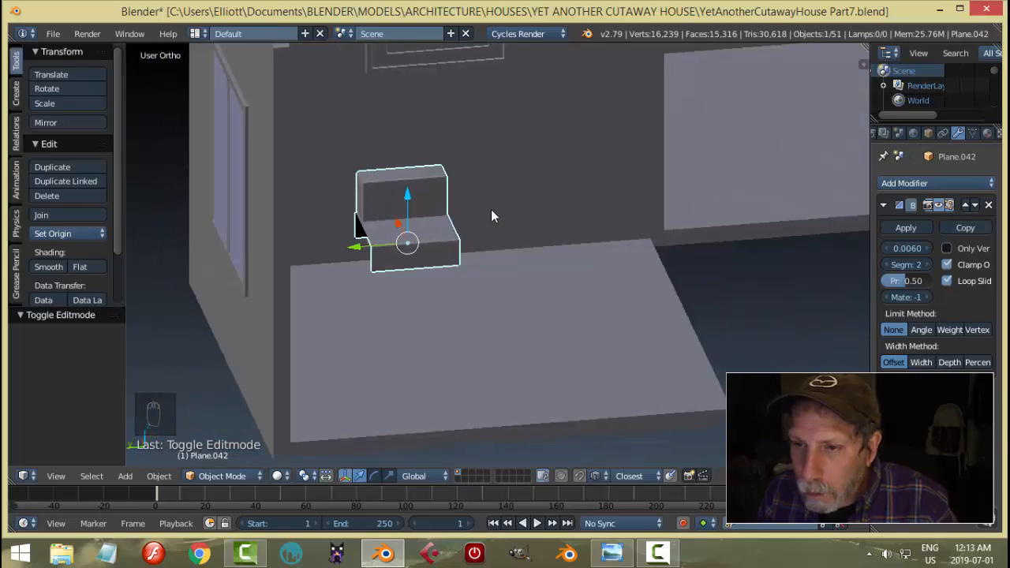
key(Tab)
click(521, 210)
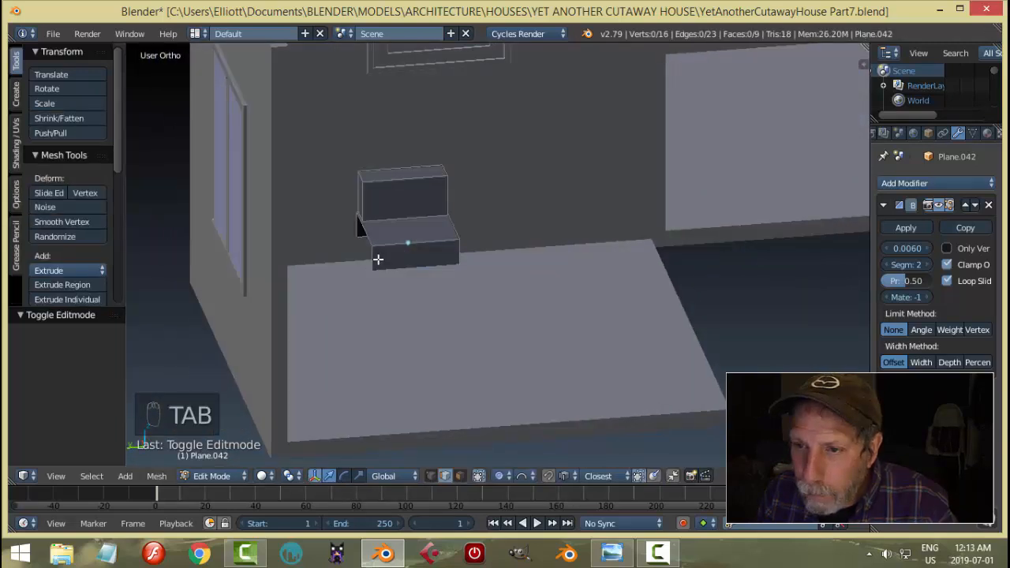
right_click(376, 259)
shift+right_click(350, 226)
key(f)
key(a)
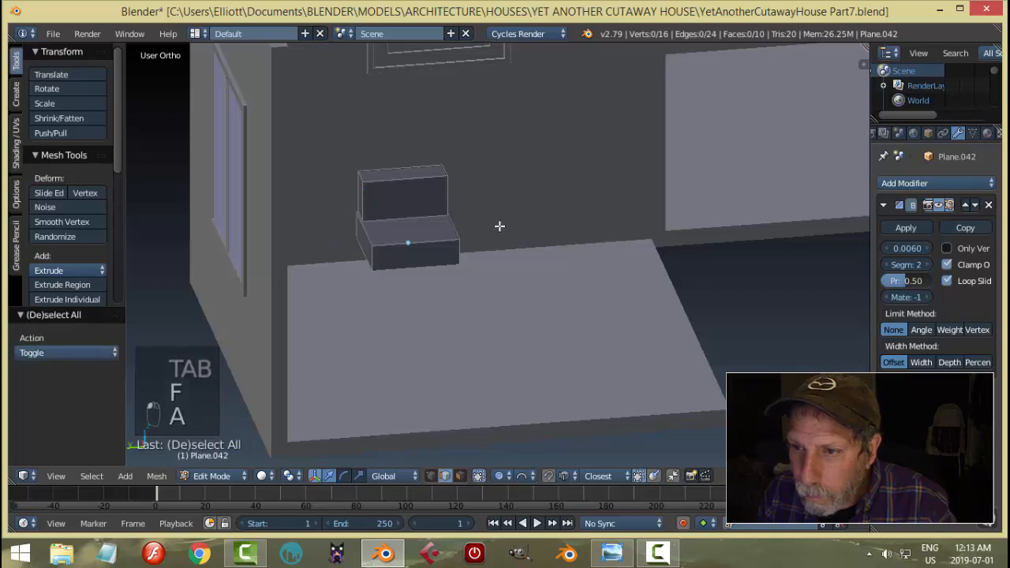
Step: Remove double vertices from the whole seat and backrest mesh and return to Object Mode
mouse_move(500, 227)
middle_down()
mouse_move(465, 228)
mouse_move(501, 228)
middle_up()
key(a)
key(w)
click(500, 228)
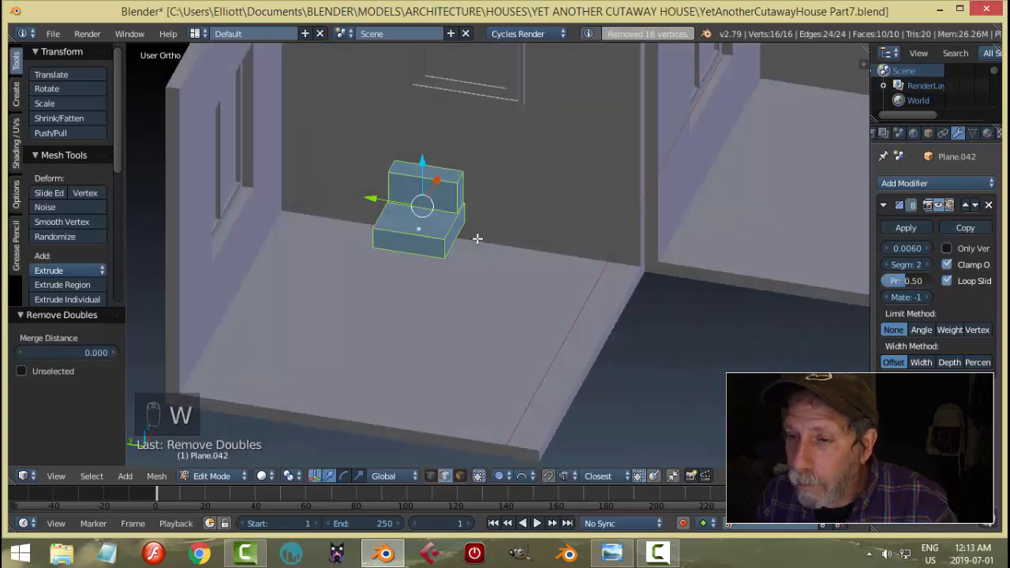
key(Tab)
click(406, 229)
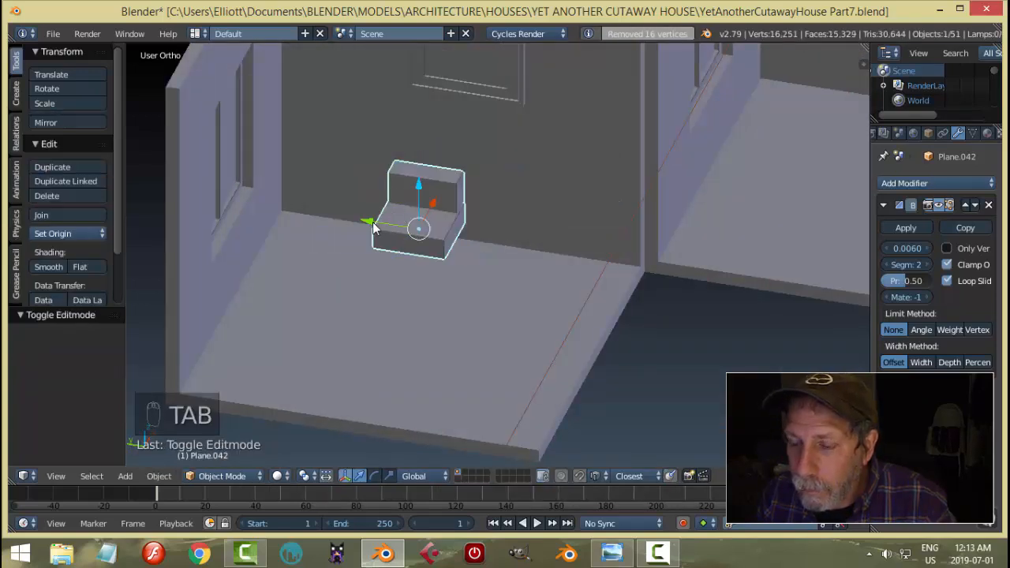
Step: Duplicate the closed seat and backrest piece -0.381 along Y against the original, and check the sofa in the reference picture
key(shift+d)
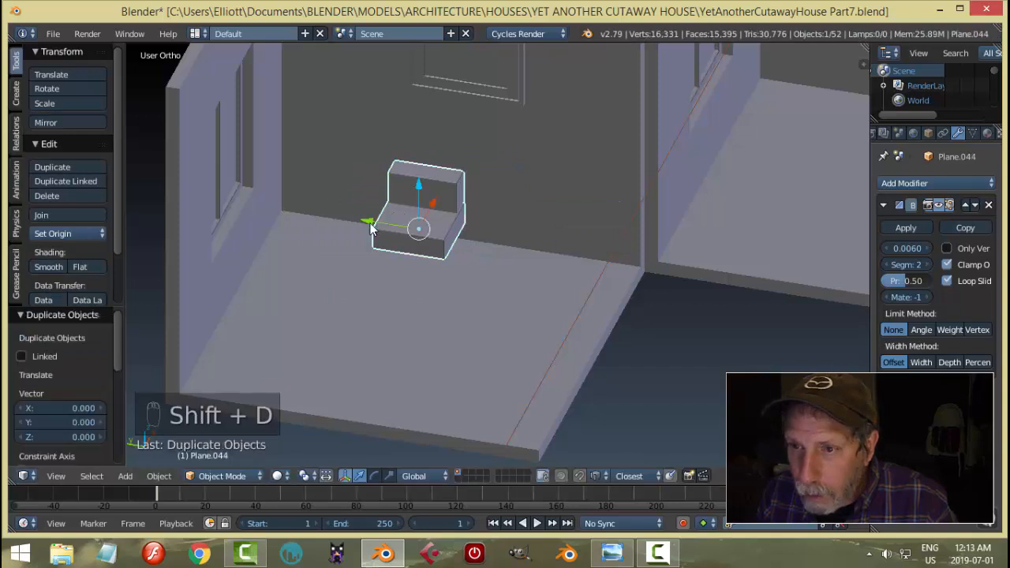
click(476, 255)
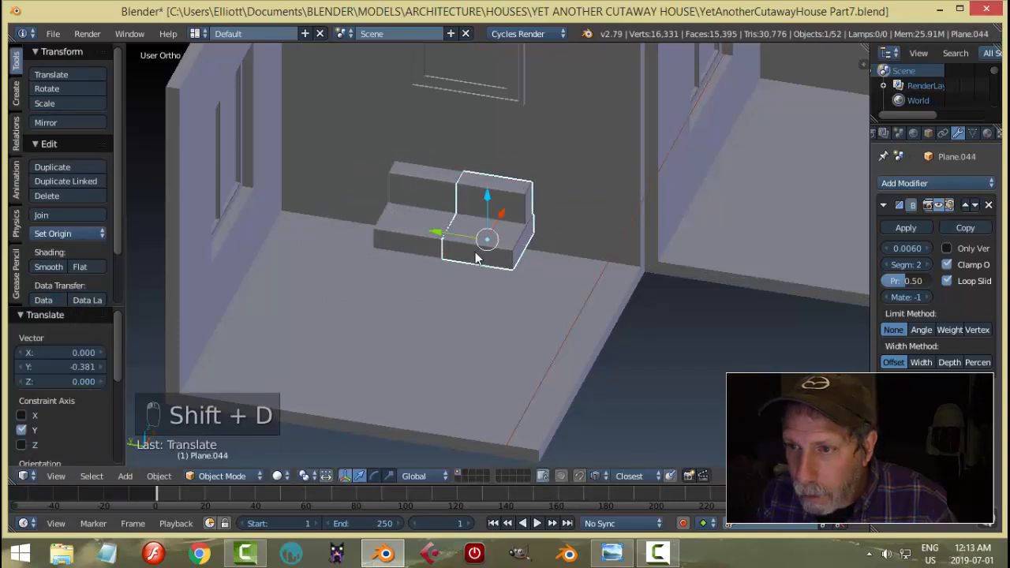
scroll(476, 255, up, 2)
key(ctrl+KP_3)
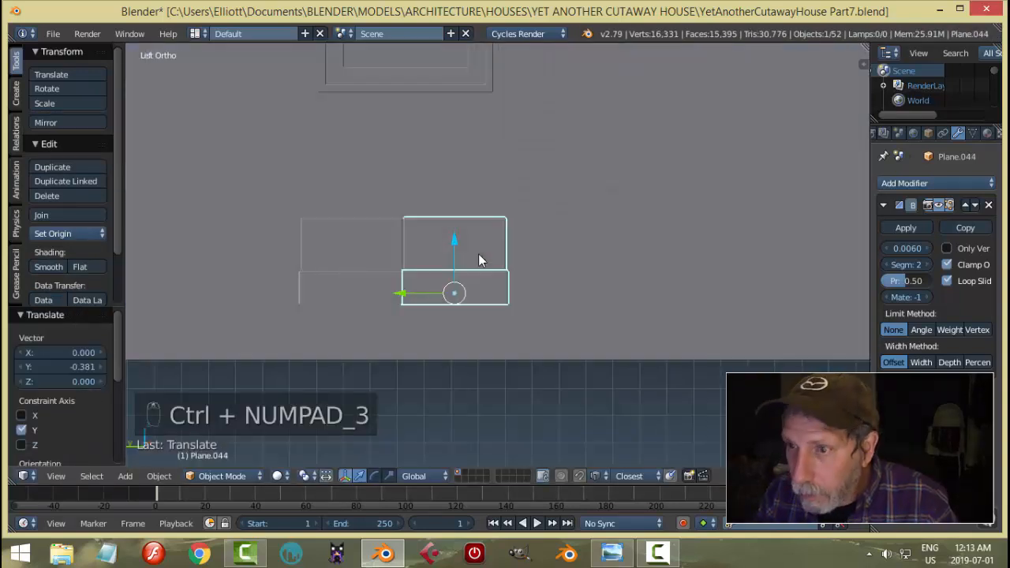
middle_drag(525, 231, 406, 217)
drag(407, 217, 412, 220)
key(a)
scroll(450, 222, down, 5)
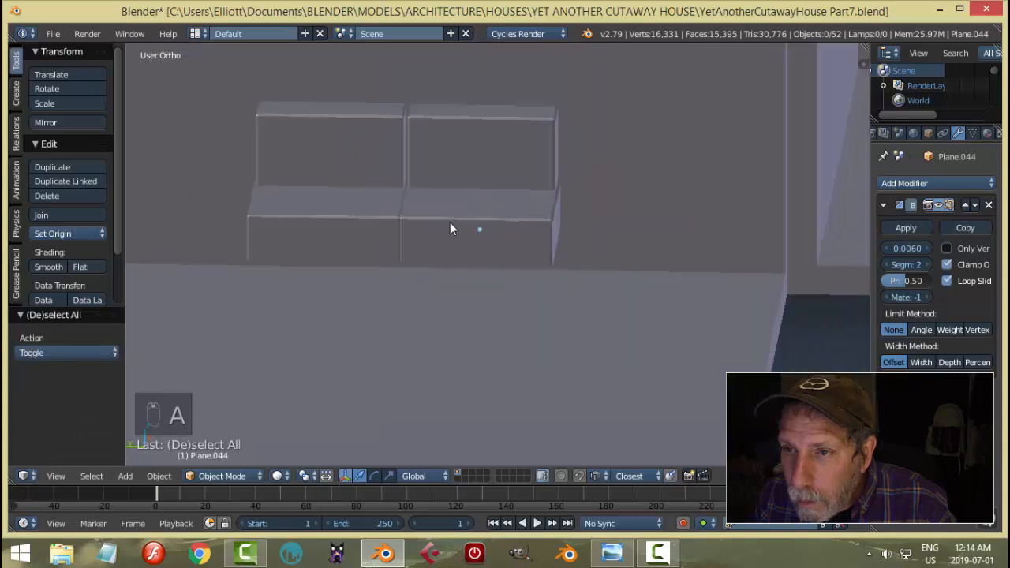
click(613, 553)
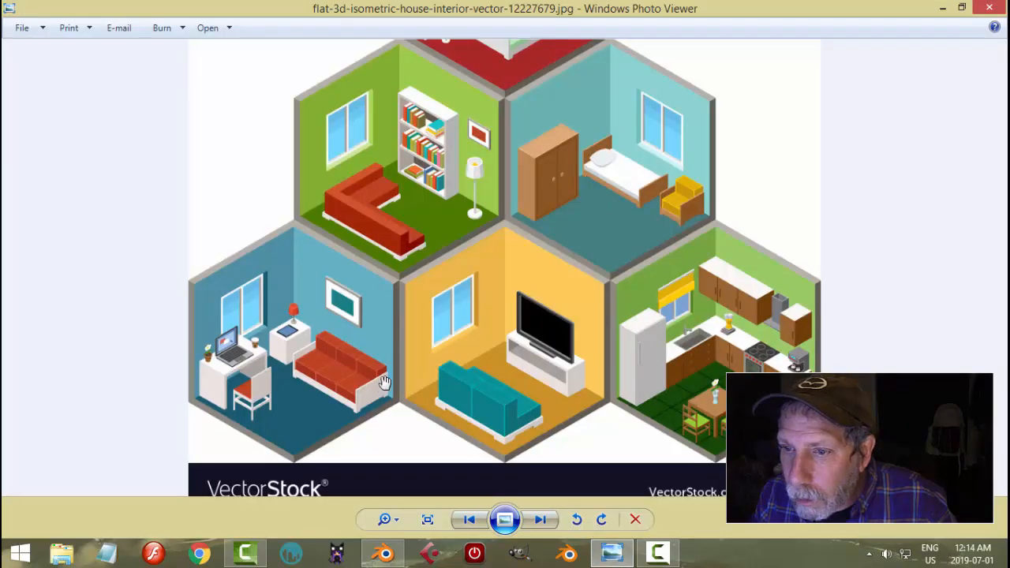
click(385, 553)
Step: With edge snapping, move the duplicated backrest's inner side face along Y to close the gap toward the original backrest
scroll(446, 203, up, 3)
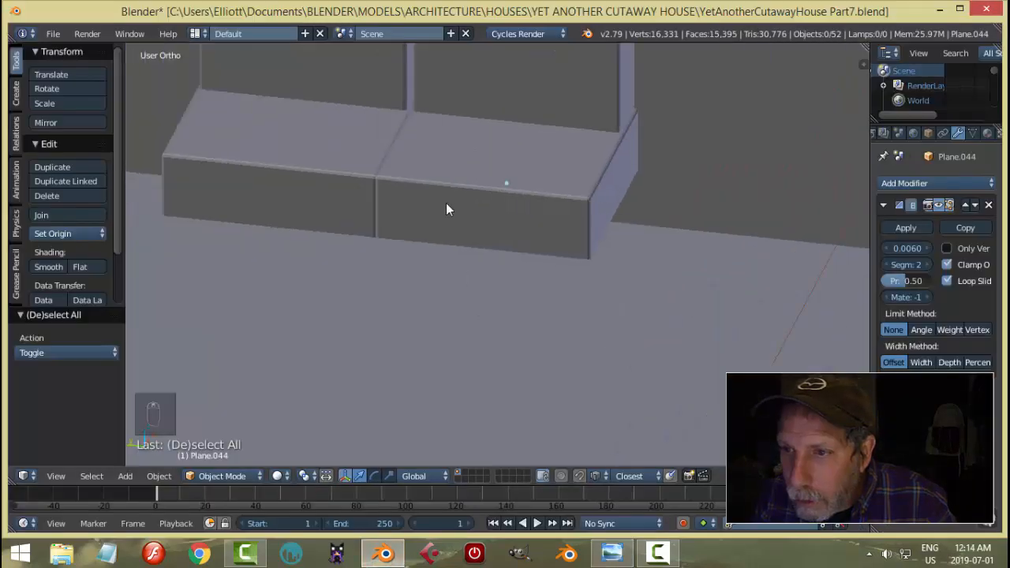
right_click(472, 208)
middle_drag(479, 199, 533, 257)
scroll(525, 268, up, 2)
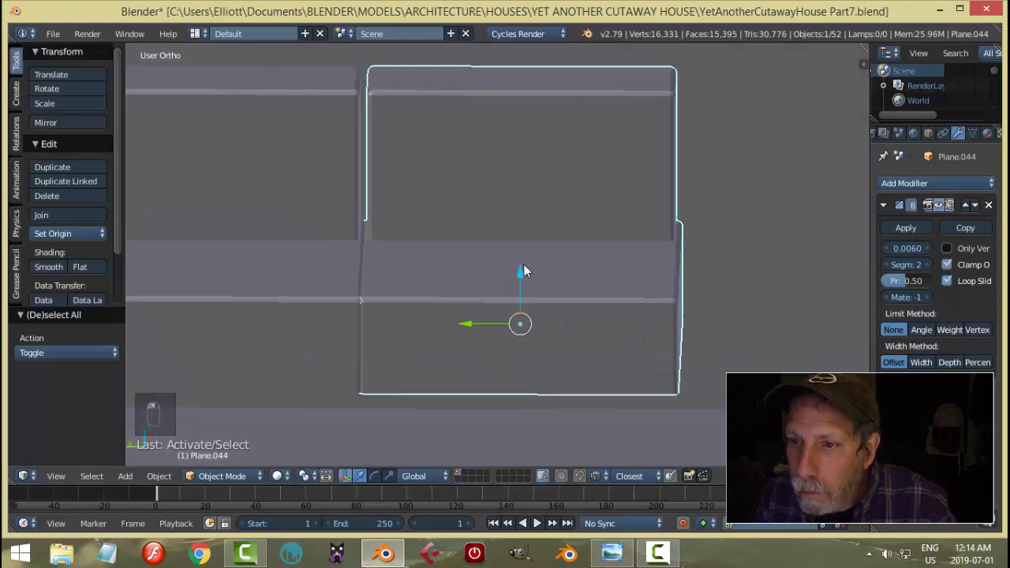
scroll(429, 235, down, 1)
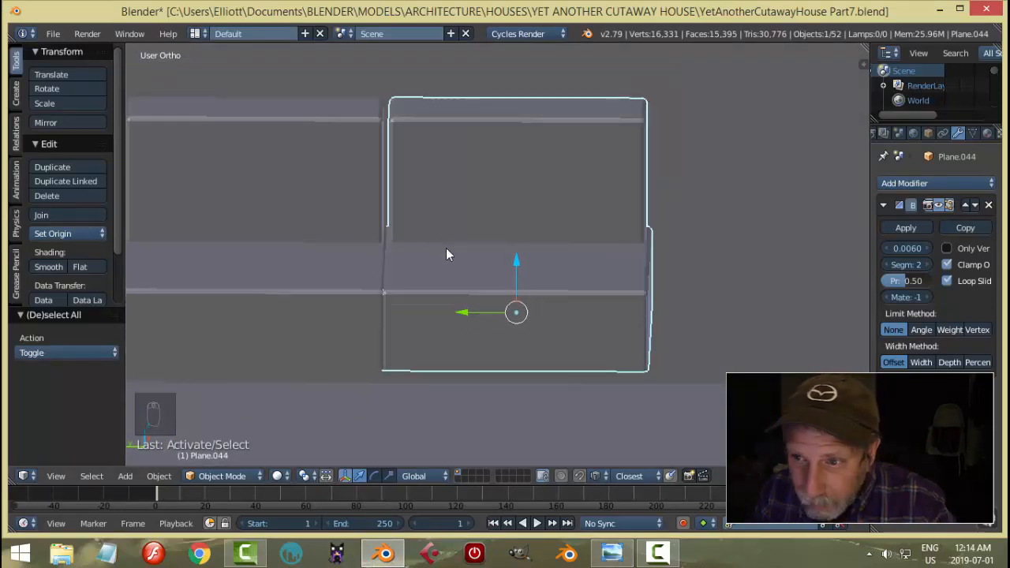
key(Tab)
middle_drag(475, 249, 448, 226)
key(a)
key(a)
key(ctrl+Tab)
click(413, 261)
right_click(367, 168)
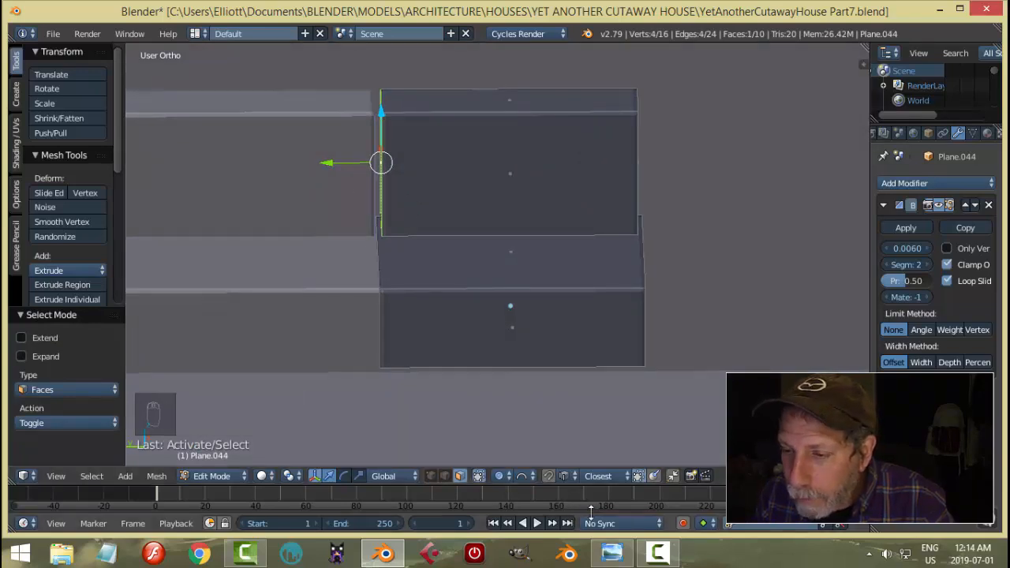
click(566, 478)
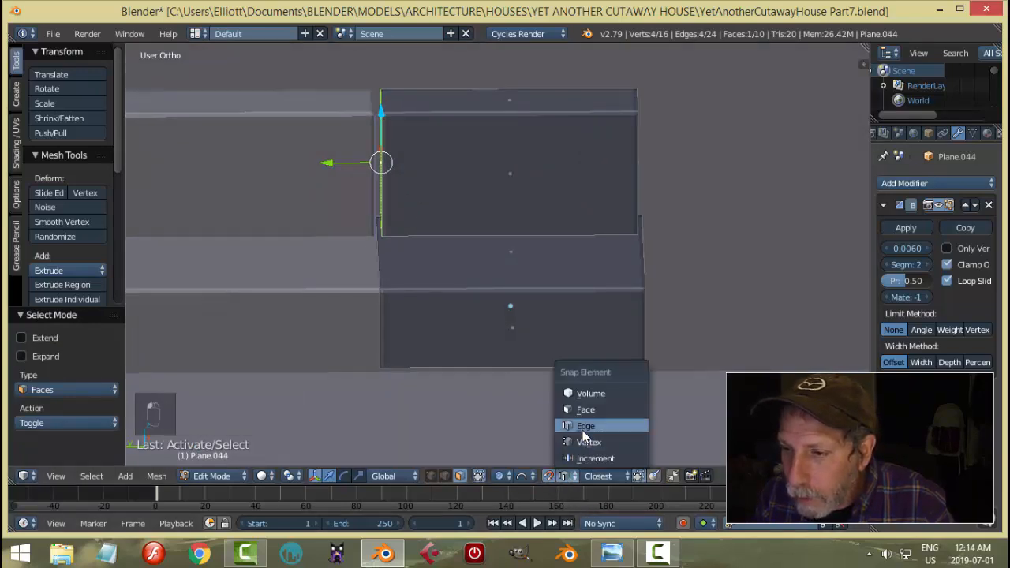
click(577, 425)
drag(330, 164, 374, 246)
key(a)
key(Tab)
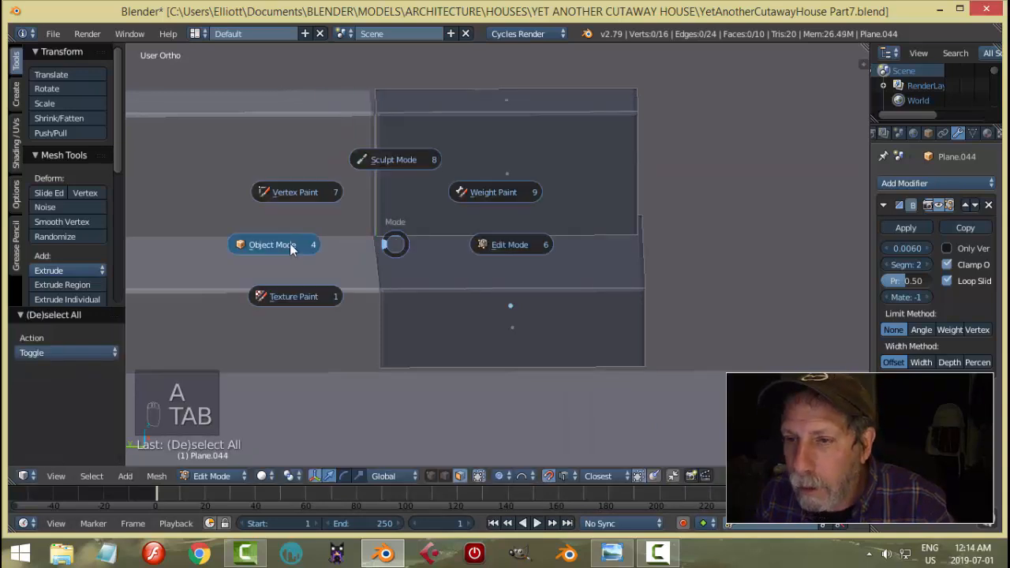
Step: In the original seat and backrest mesh, move the backrest's inner side face along Y to meet the neighbouring duplicate
right_click(301, 207)
key(Tab)
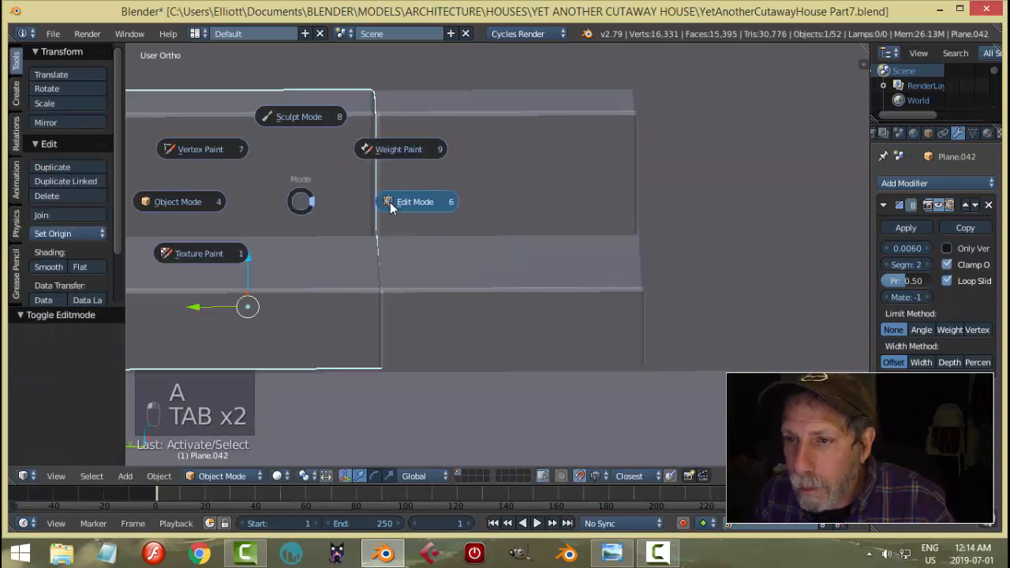
click(413, 198)
middle_drag(413, 197, 408, 199)
key(a)
key(a)
key(a)
right_click(418, 171)
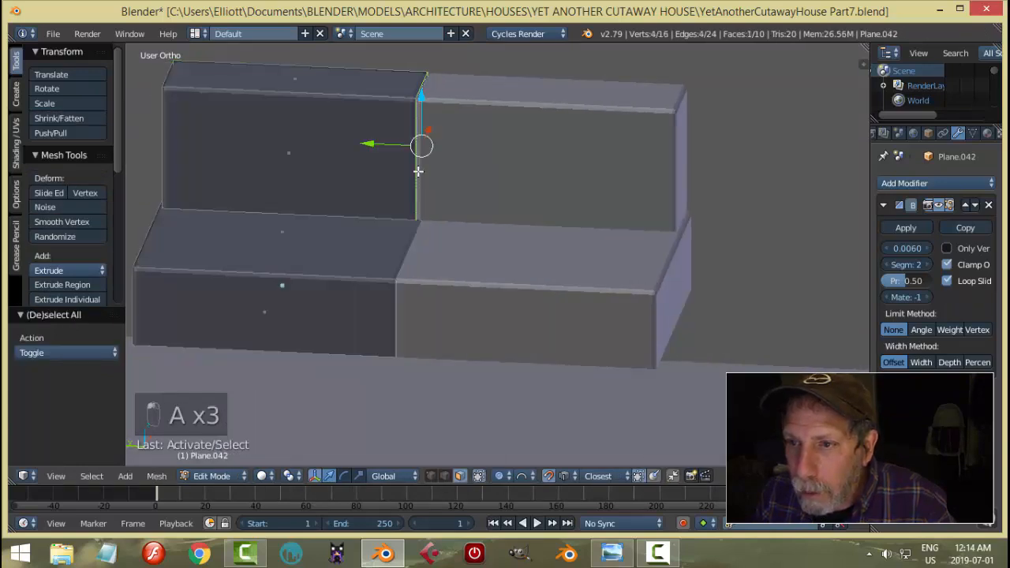
drag(383, 154, 405, 225)
key(a)
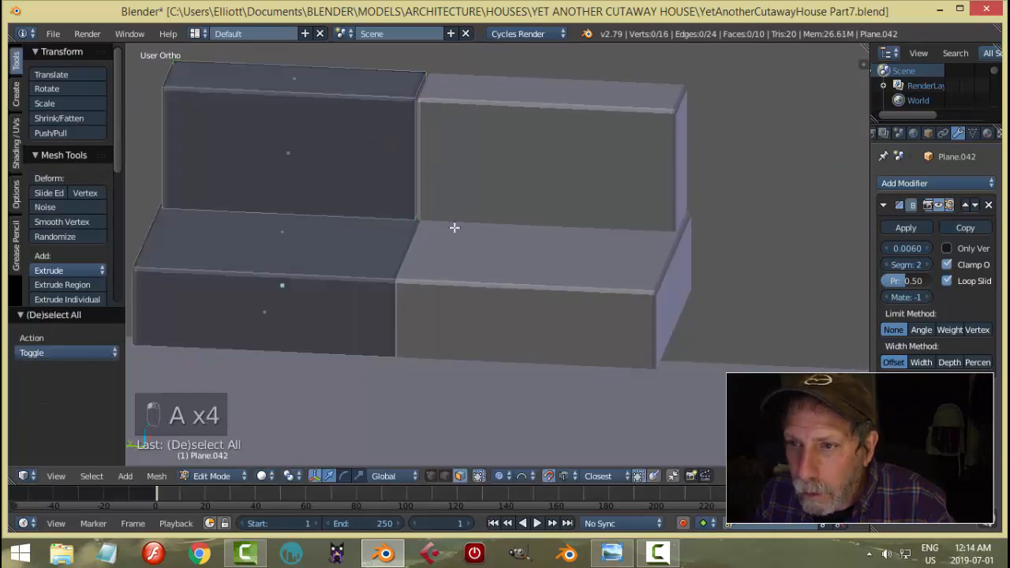
right_click(417, 176)
drag(395, 158, 429, 273)
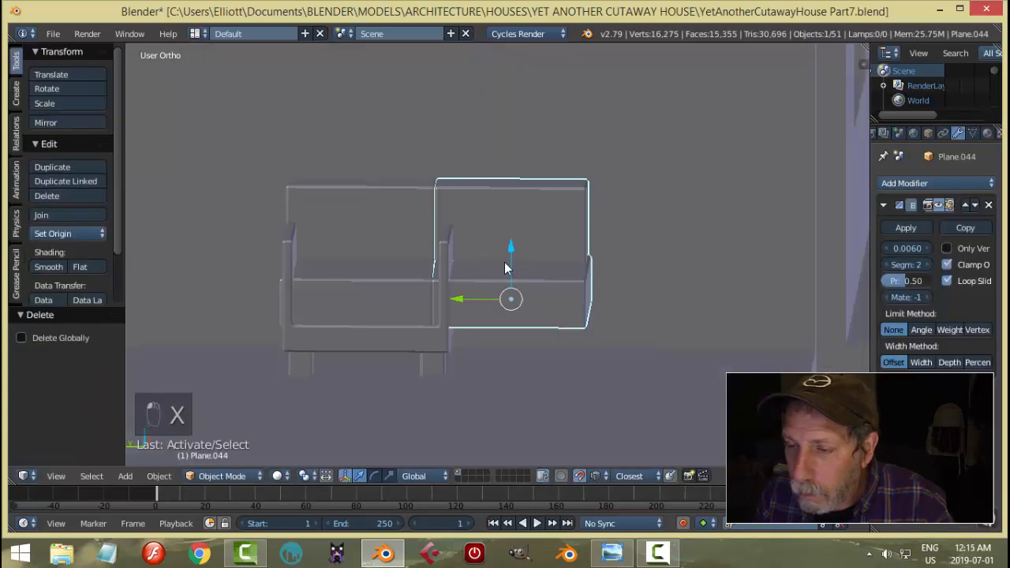
drag(464, 301, 479, 306)
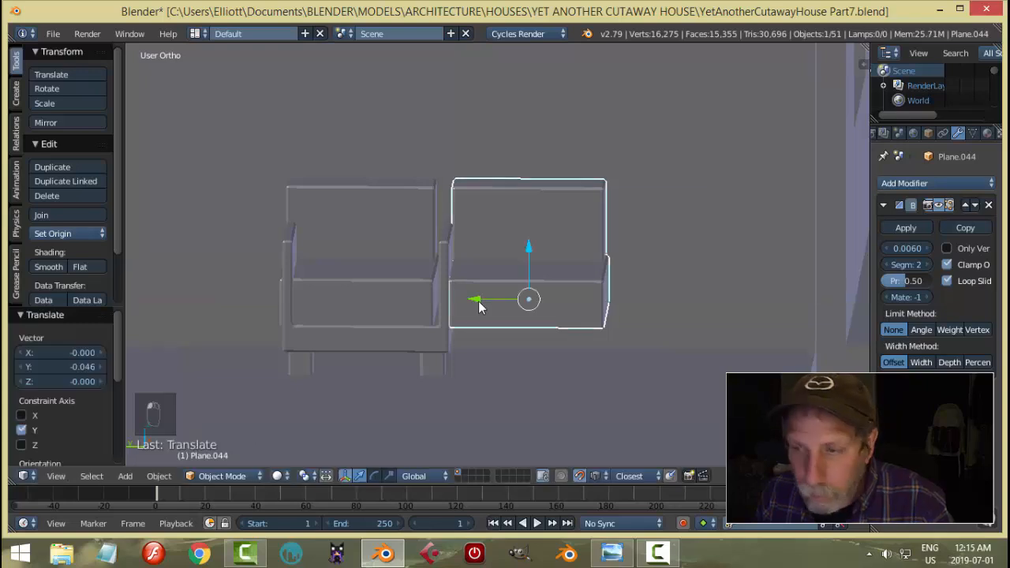
key(Escape)
key(ctrl+z)
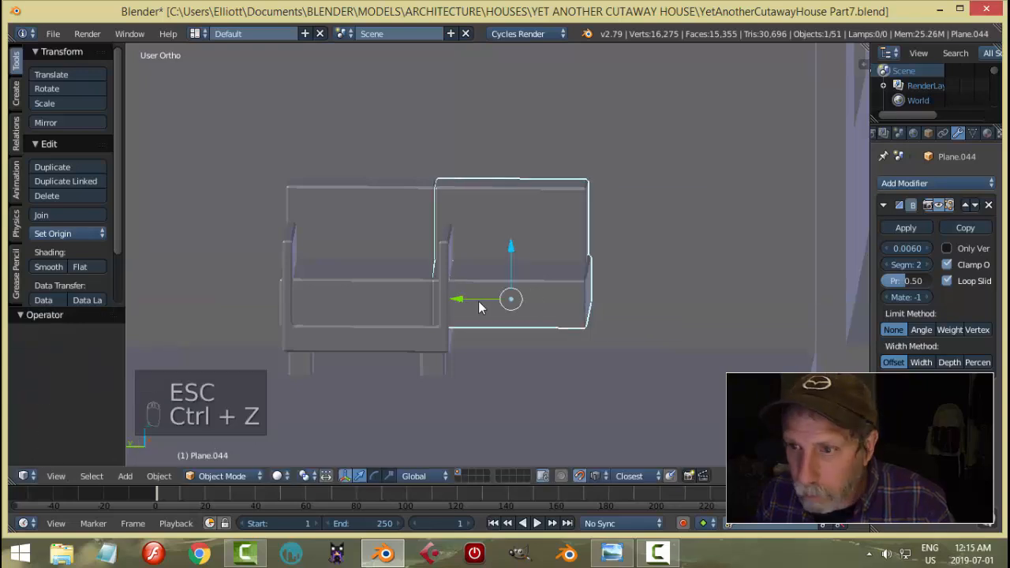
Step: Duplicate the second seat and backrest piece and move the copy -0.692 along Y, beyond the open end of the row
right_click(537, 255)
key(shift+d)
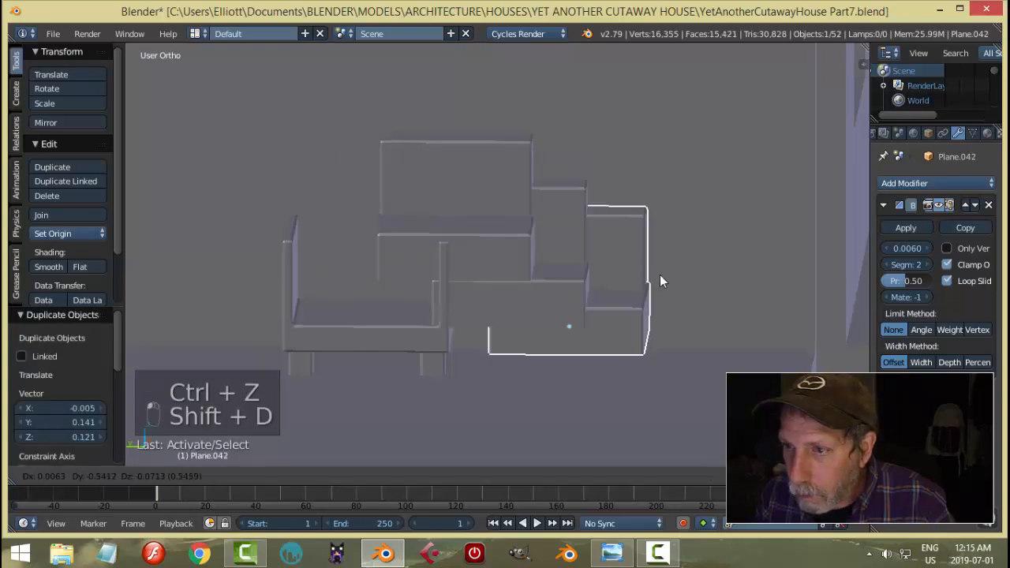
right_click(734, 265)
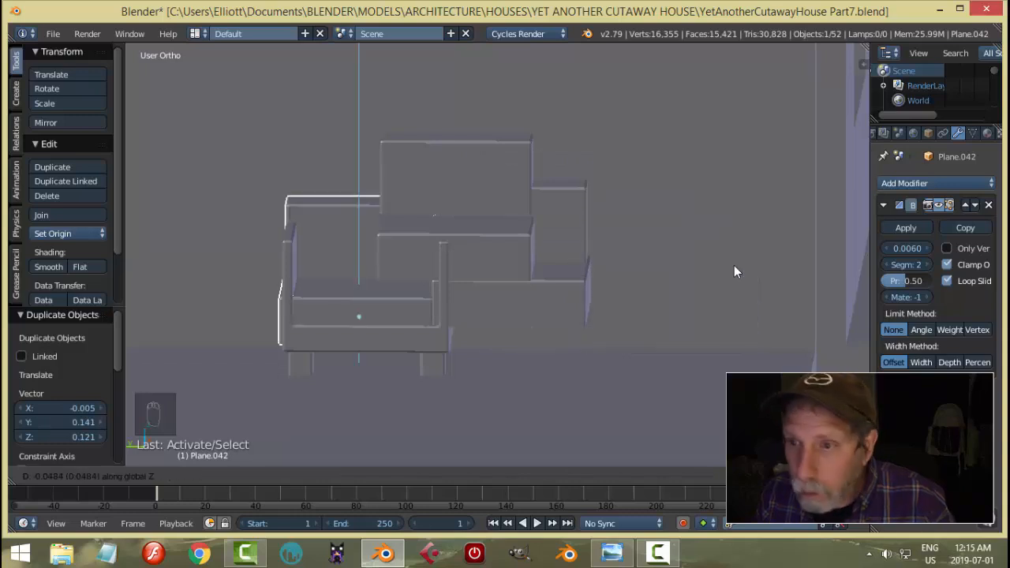
right_click(493, 166)
key(shift+d)
key(y)
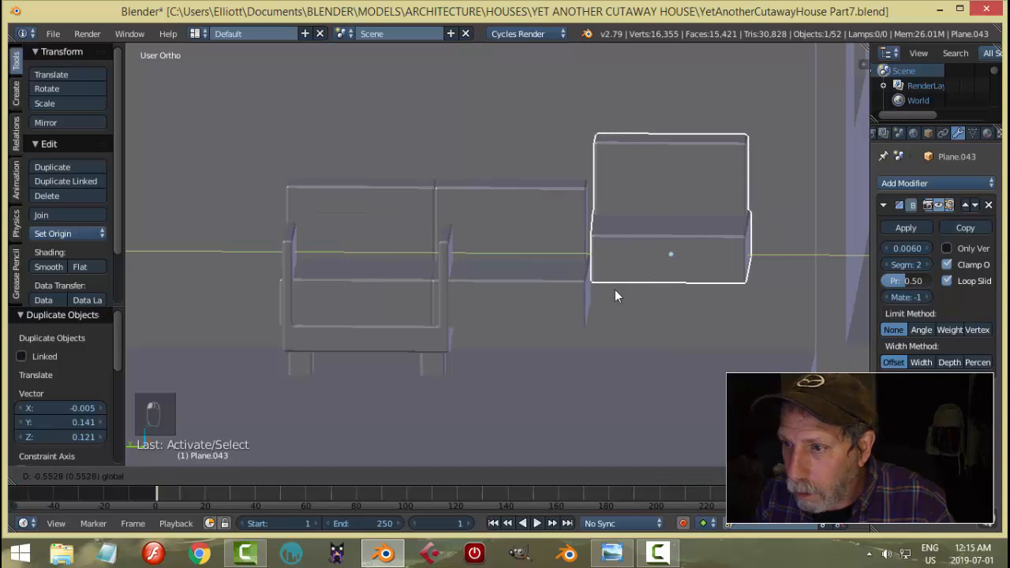
click(672, 287)
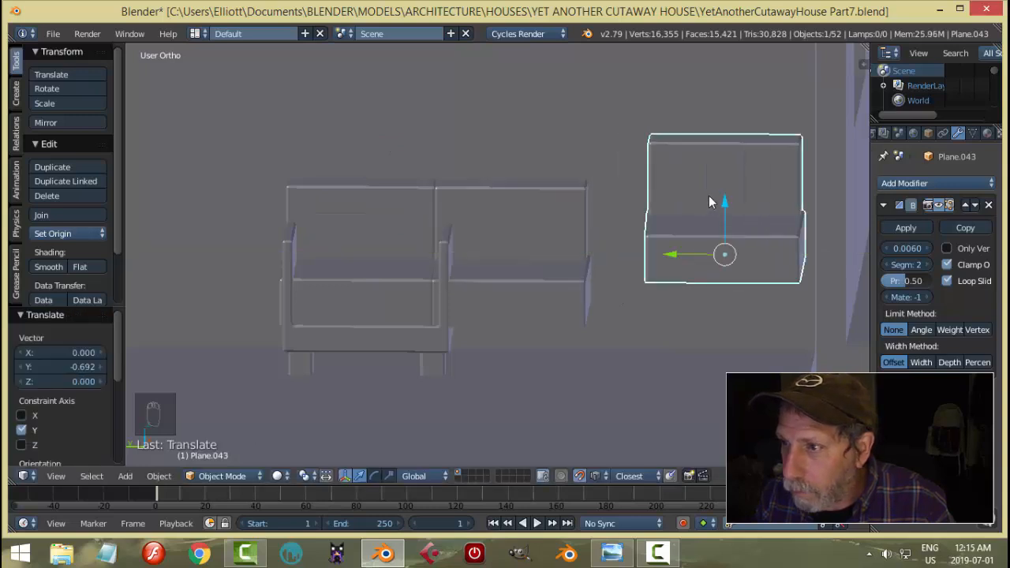
Step: Lower the third seat and backrest piece in line with the others and snap it along Y against the middle piece
drag(710, 197, 590, 311)
drag(676, 302, 607, 289)
key(a)
key(z)
scroll(641, 262, up, 3)
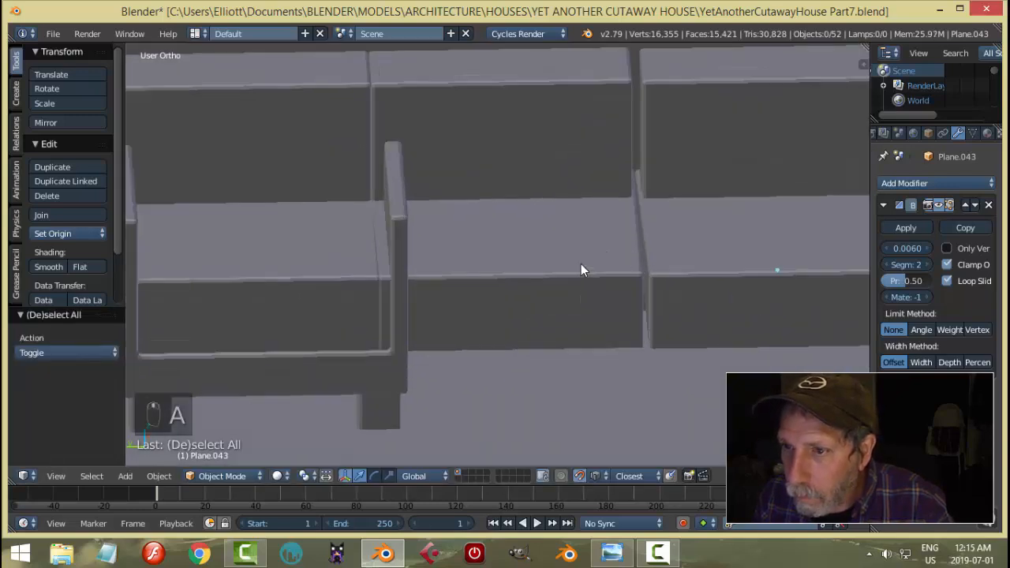
right_click(684, 264)
drag(713, 273, 638, 275)
key(a)
middle_drag(710, 220, 701, 204)
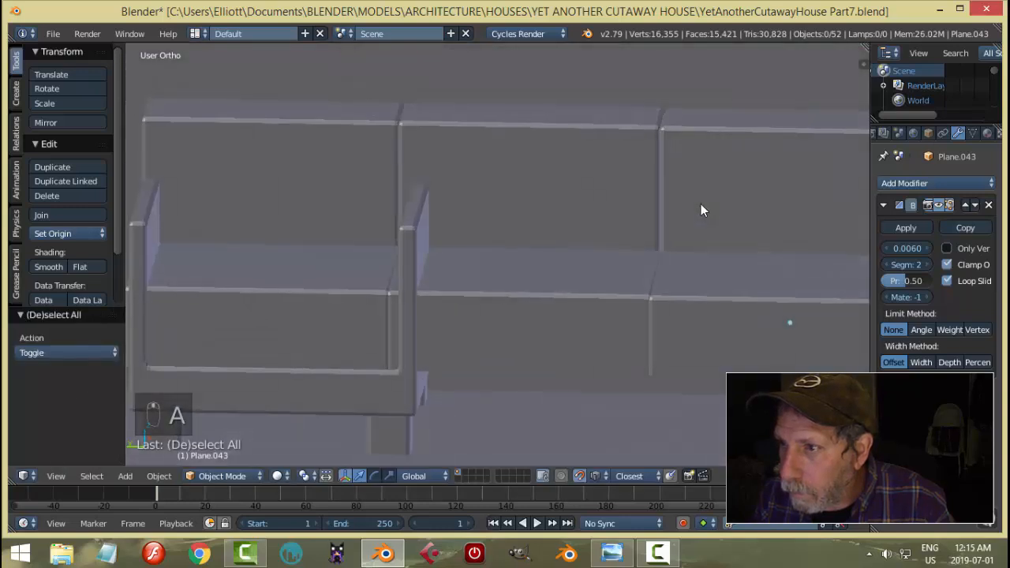
Step: Hide the original seat and backrest piece to check for geometry behind it, and show it again
right_click(311, 182)
key(h)
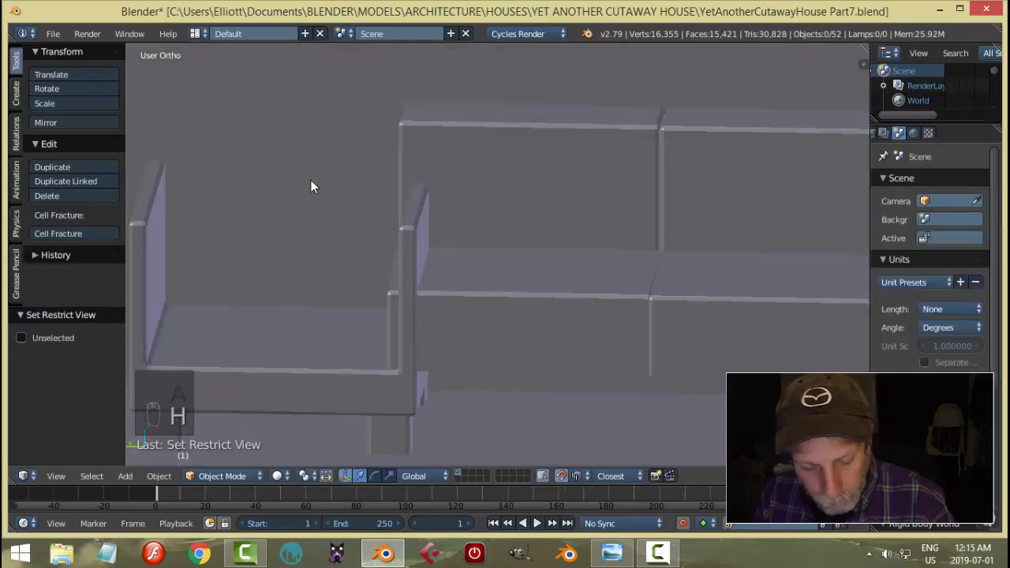
key(alt+h)
key(a)
scroll(487, 198, down, 3)
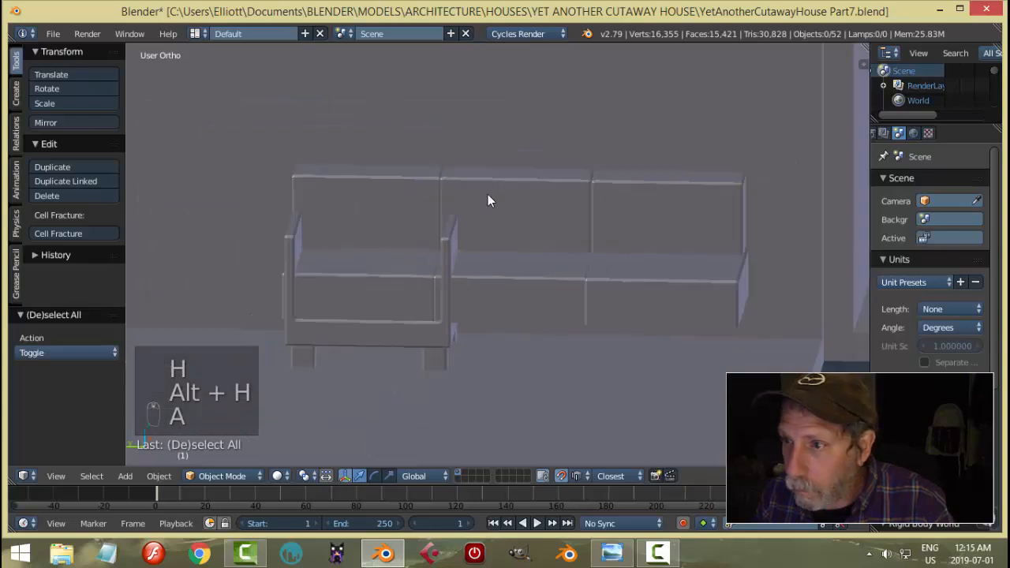
scroll(444, 275, up, 5)
scroll(474, 206, down, 2)
key(ctrl+z)
key(ctrl+z)
key(a)
key(a)
key(a)
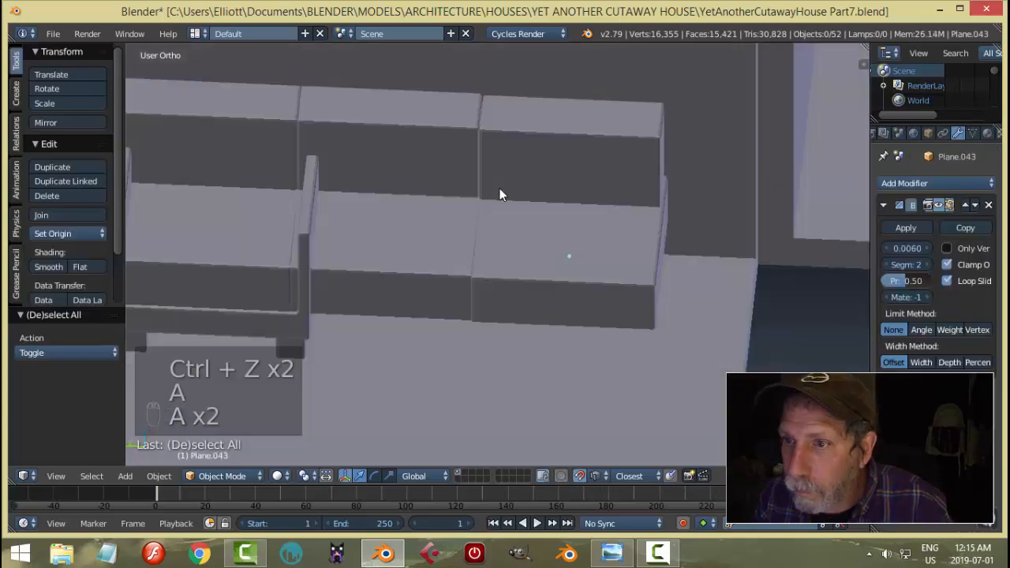
Step: Snap the third seat and backrest piece along X so its back lines up with the middle piece
scroll(509, 237, down, 2)
middle_drag(517, 260, 515, 229)
scroll(513, 226, up, 2)
right_click(489, 214)
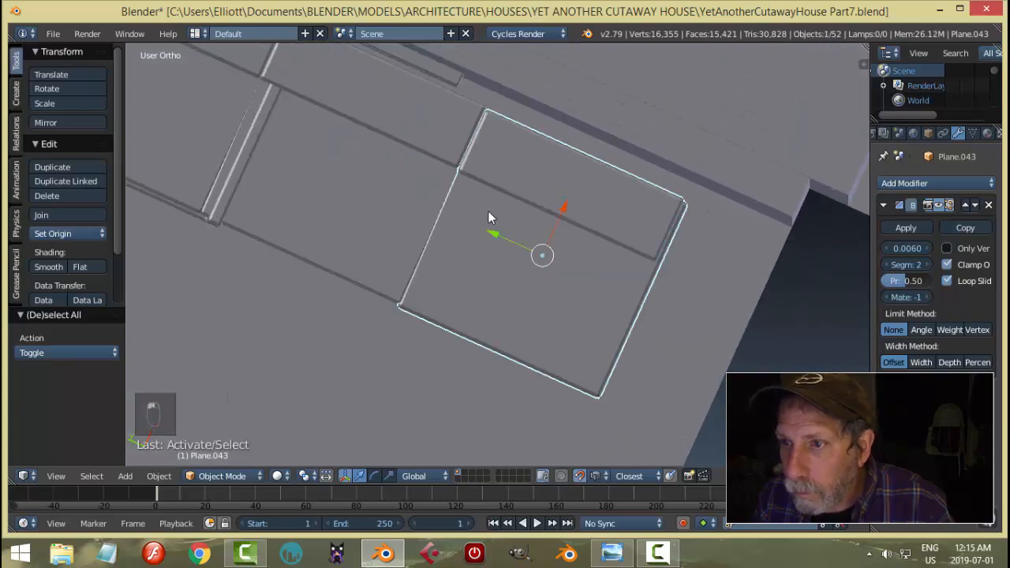
key(g)
key(x)
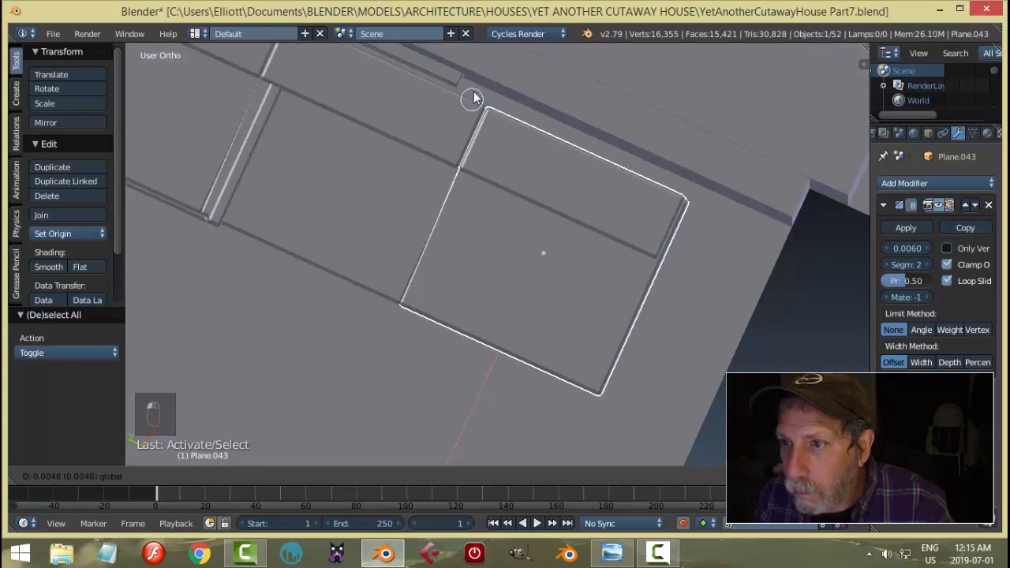
click(474, 97)
key(a)
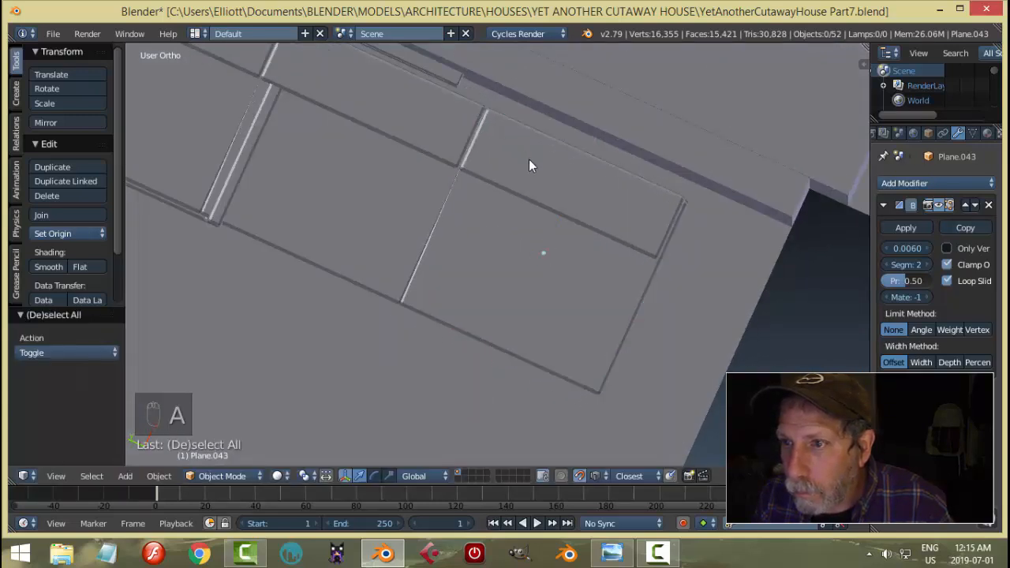
middle_drag(529, 160, 520, 205)
mouse_move(489, 238)
middle_down()
mouse_move(530, 156)
mouse_move(494, 267)
mouse_move(493, 244)
middle_up()
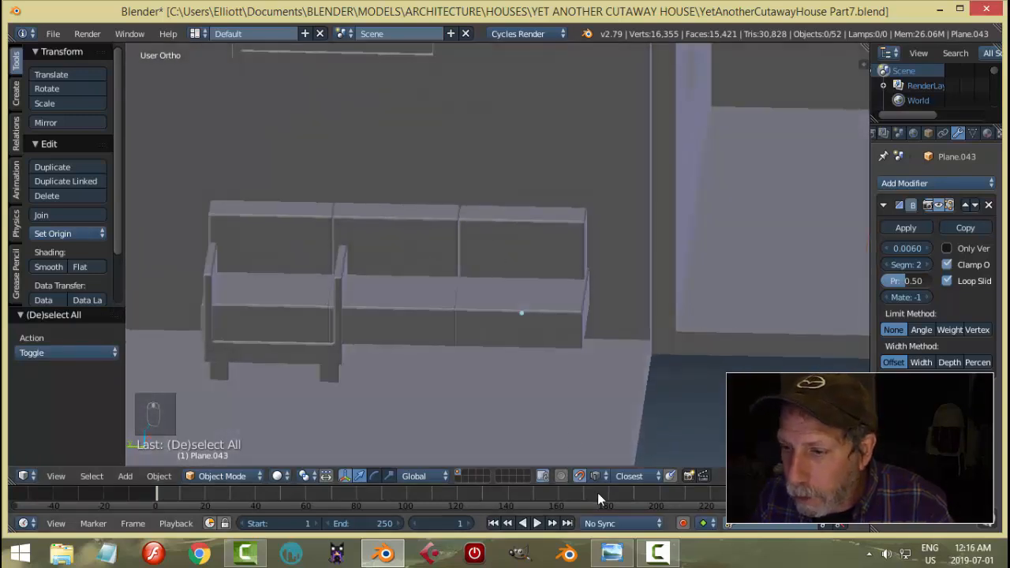
Step: Open the armchair frame's mesh for editing in a left orthographic wireframe view
scroll(528, 287, down, 3)
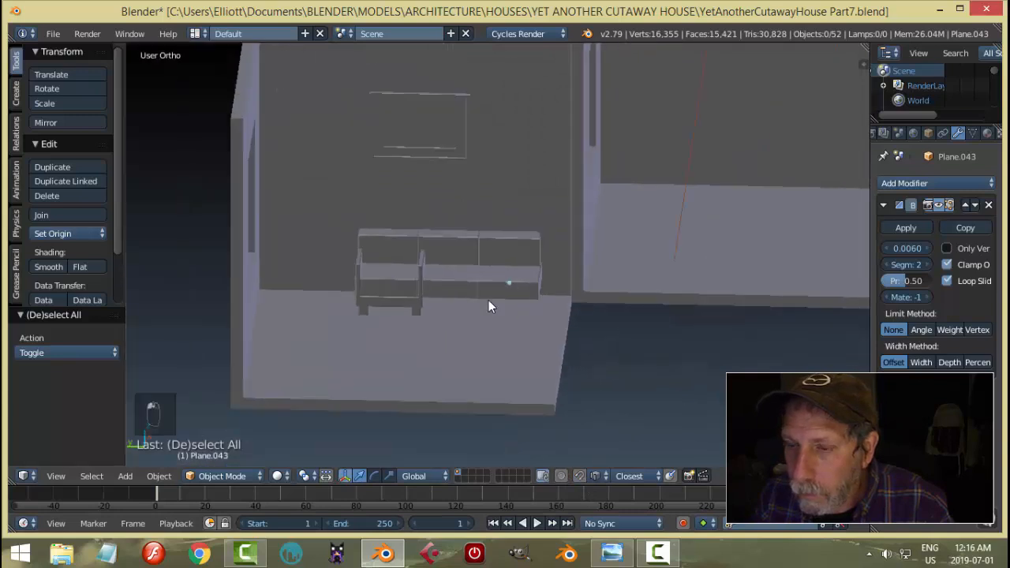
mouse_move(489, 300)
middle_down()
mouse_move(504, 294)
mouse_move(496, 302)
middle_up()
right_click(396, 315)
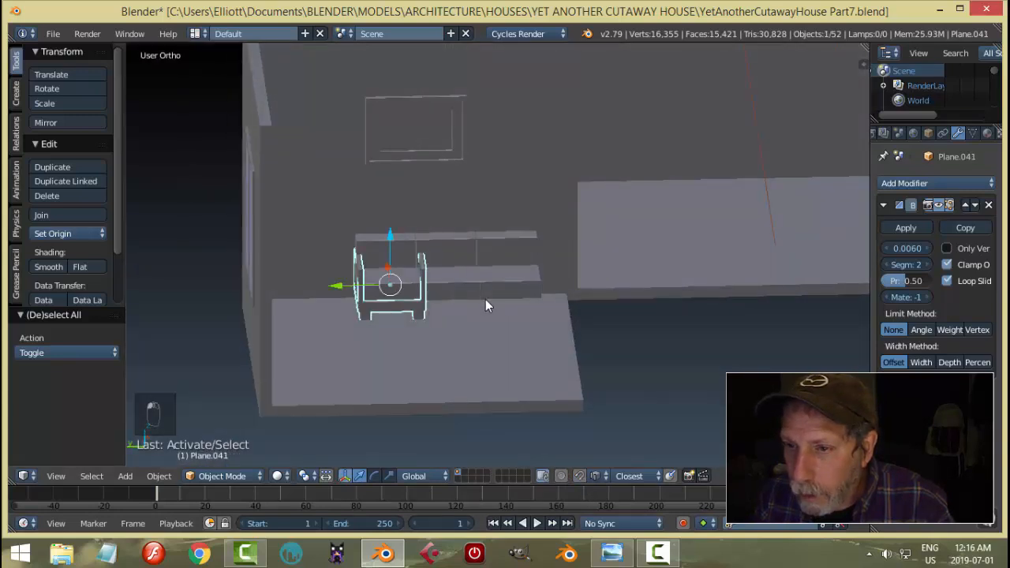
key(ctrl+KP_3)
key(Tab)
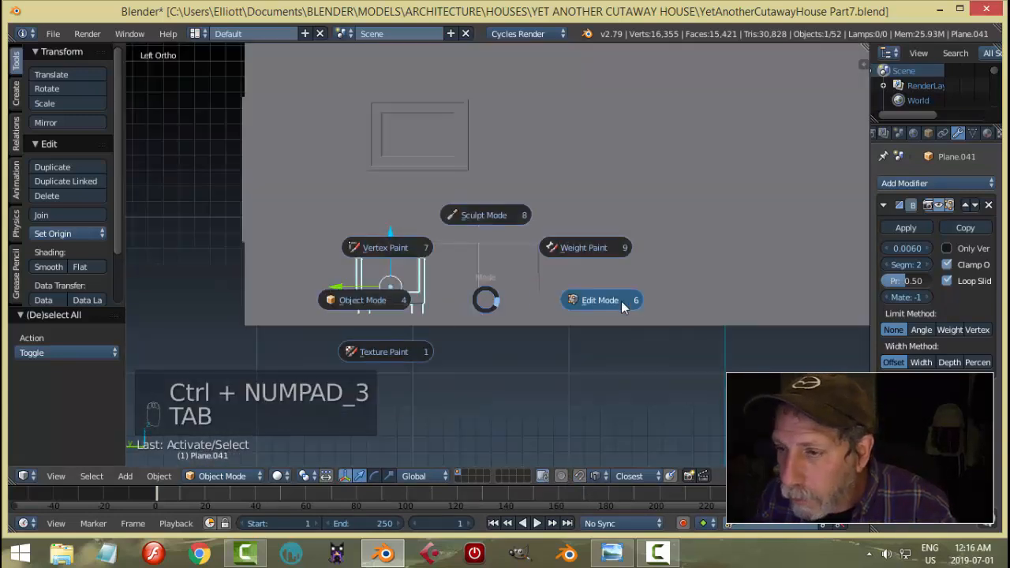
scroll(497, 286, up, 4)
key(z)
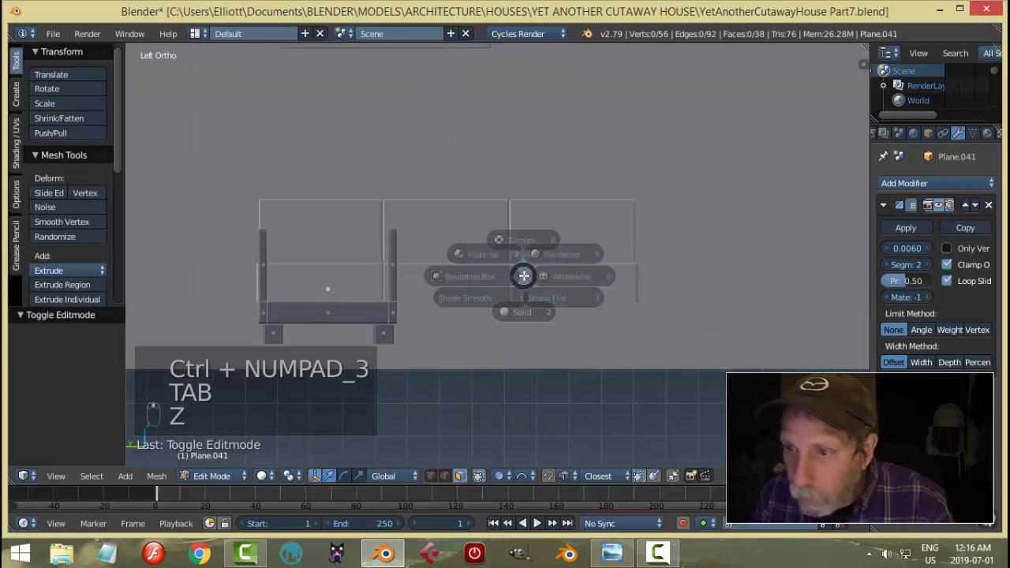
click(623, 276)
key(b)
drag(325, 179, 438, 399)
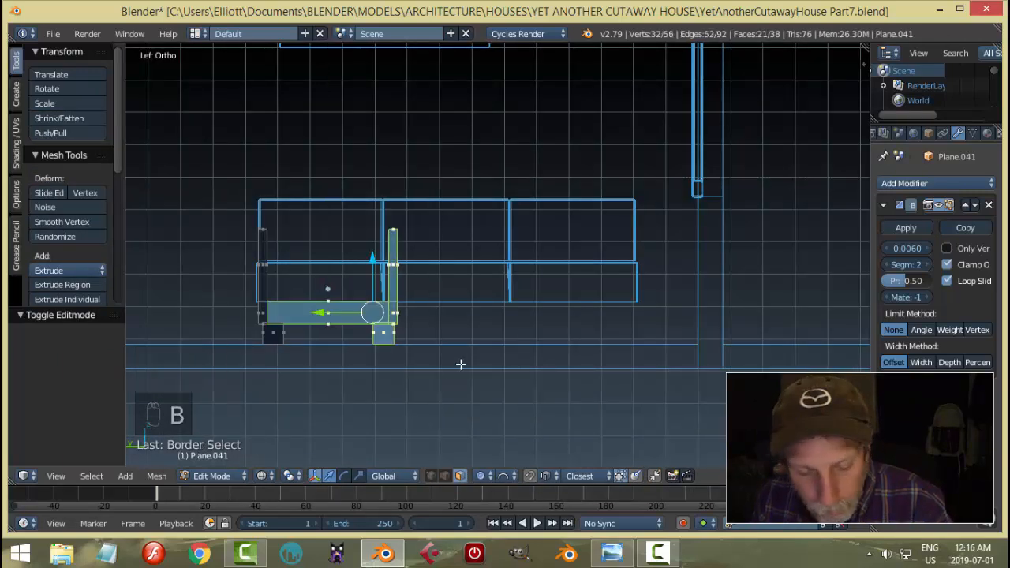
key(a)
Step: Select the vertices of the frame's arm and legs on the -Y side and move them -0.764 along Y to the row's end
key(ctrl+Tab)
click(445, 332)
key(b)
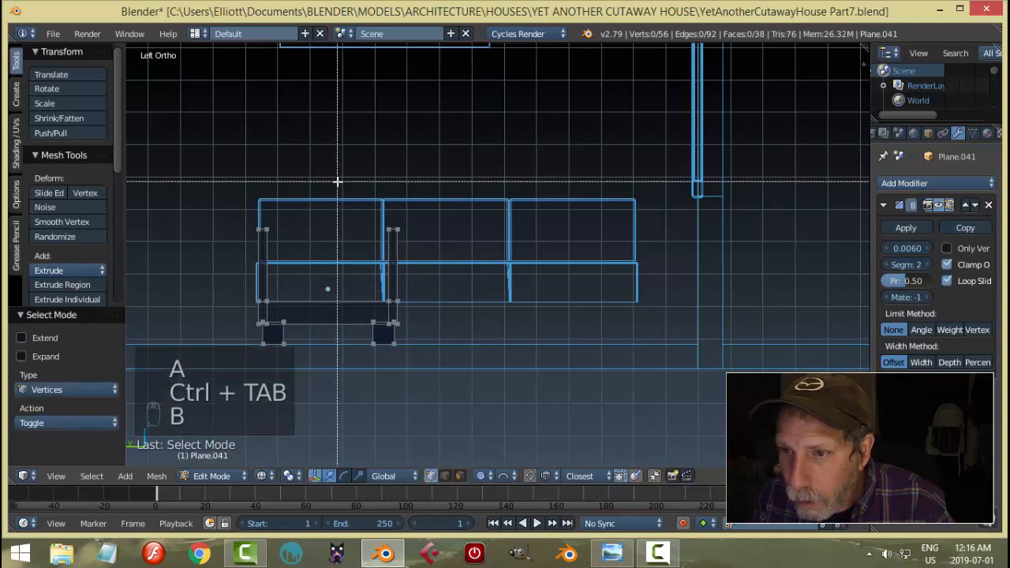
drag(337, 182, 461, 426)
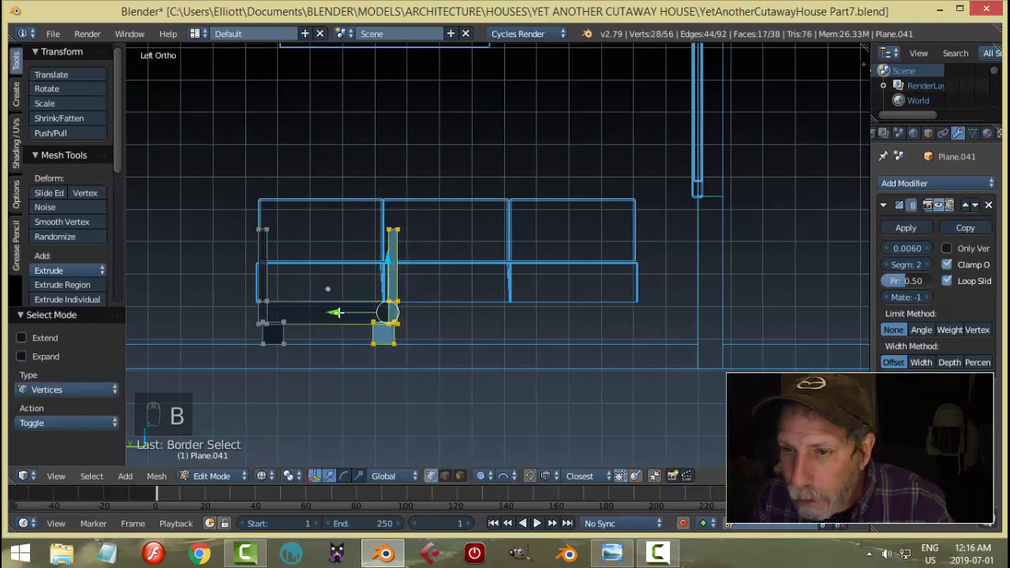
drag(346, 313, 587, 368)
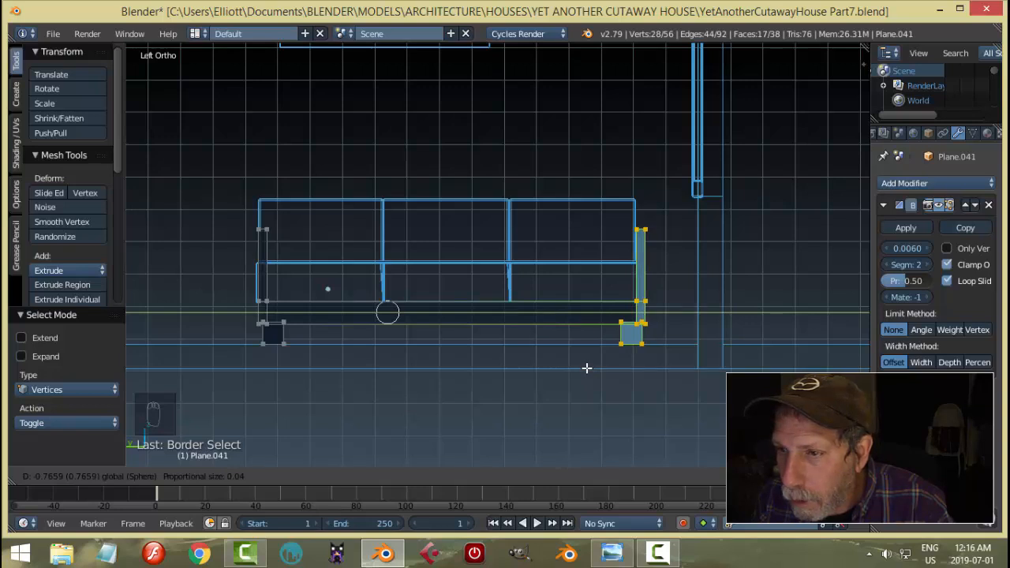
drag(587, 368, 582, 366)
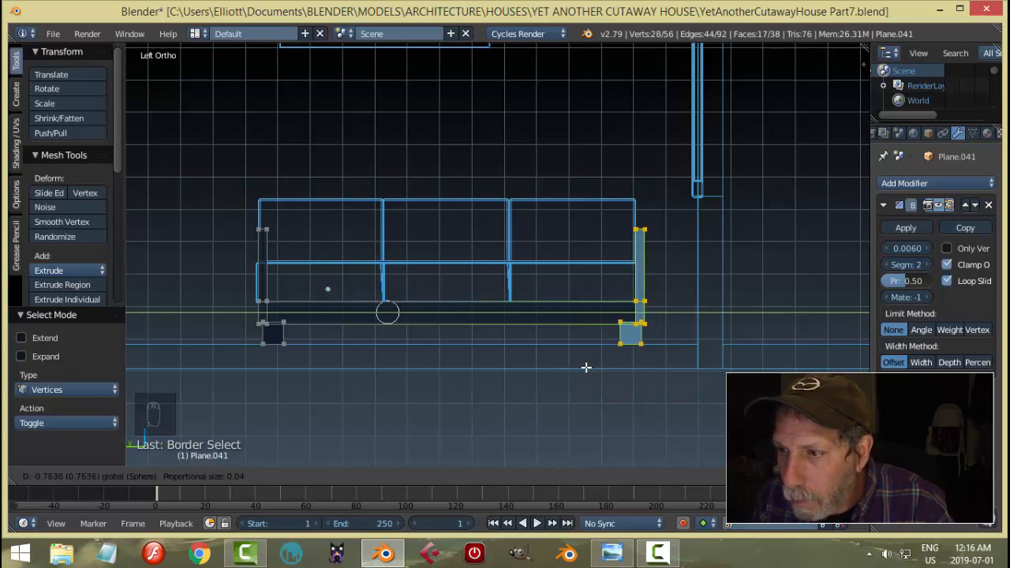
click(586, 367)
Step: Inspect the widened frame in solid shading and compare it with the red sofa in the reference picture
key(z)
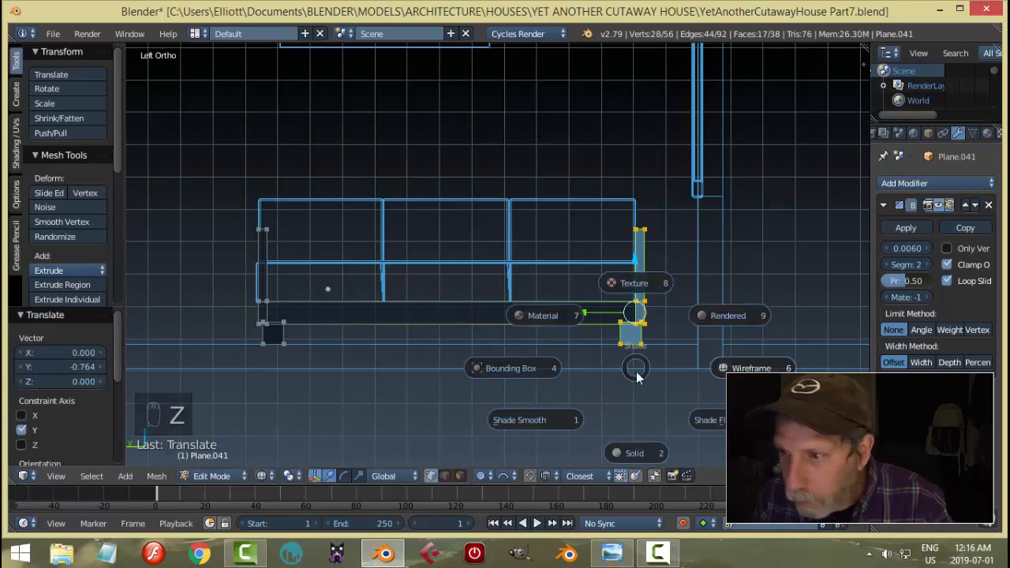
click(633, 451)
mouse_move(634, 450)
middle_down()
mouse_move(592, 341)
mouse_move(677, 334)
mouse_move(677, 363)
mouse_move(683, 347)
mouse_move(583, 345)
middle_up()
key(a)
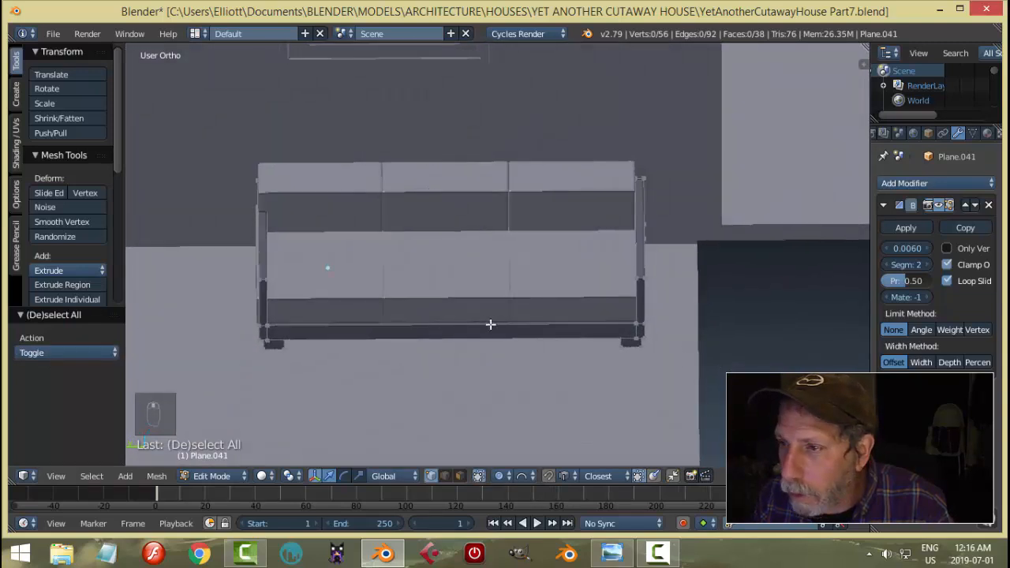
middle_drag(490, 324, 492, 275)
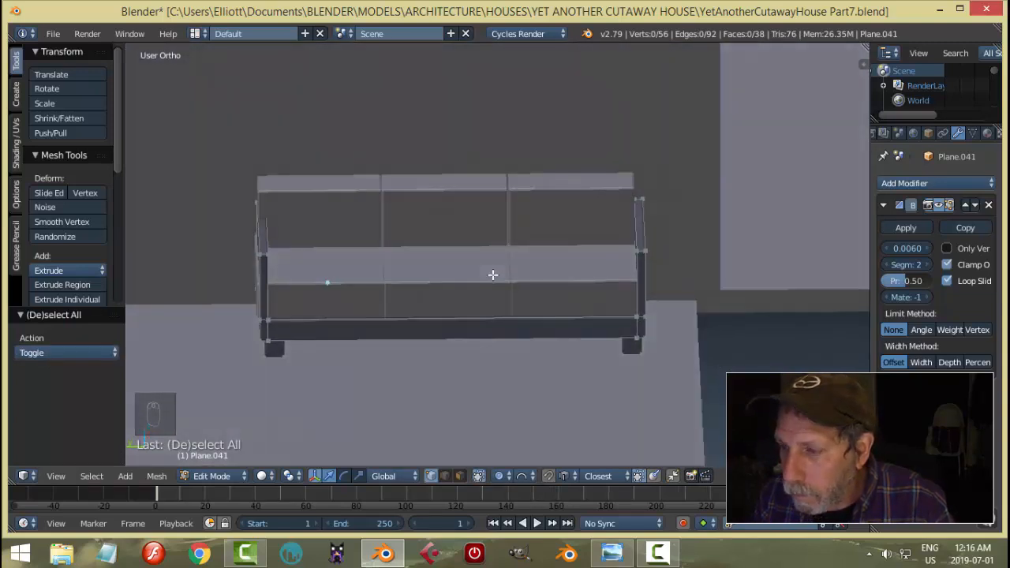
click(612, 552)
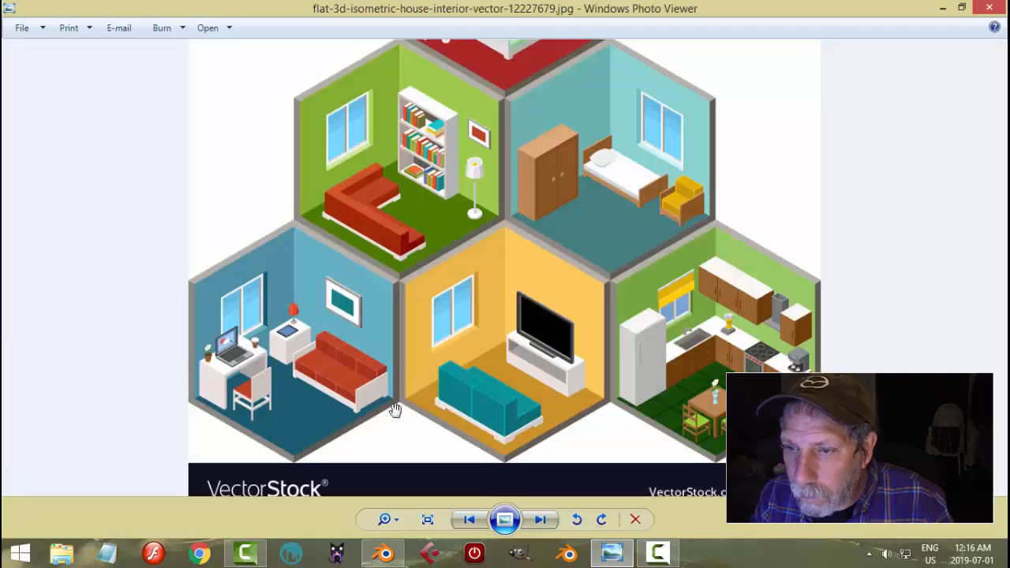
click(384, 553)
middle_drag(598, 401, 441, 296)
Step: Select the frame's +Y arm and legs in left orthographic wireframe and move them 0.023 along Y
key(ctrl+KP_3)
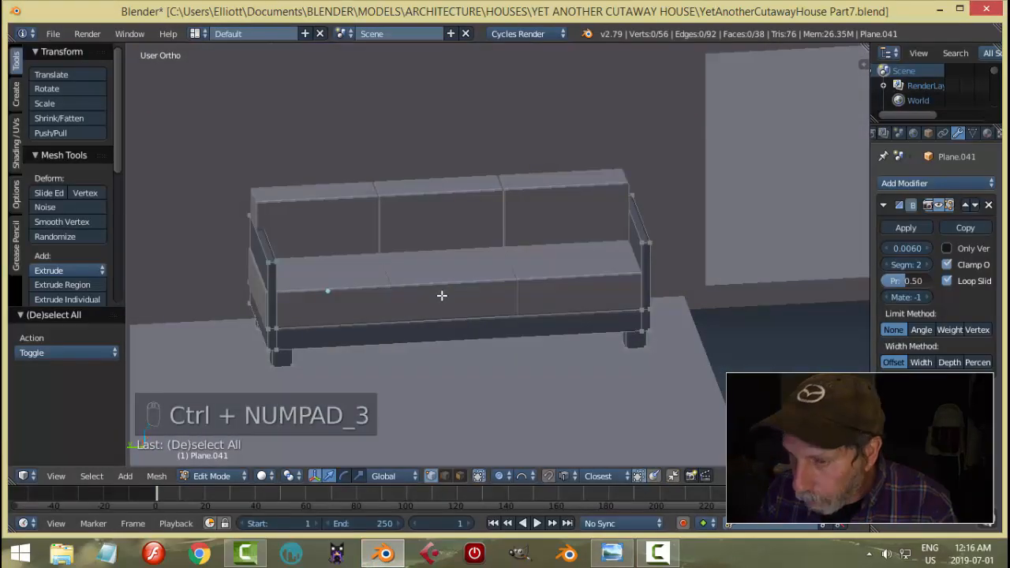
key(z)
click(511, 285)
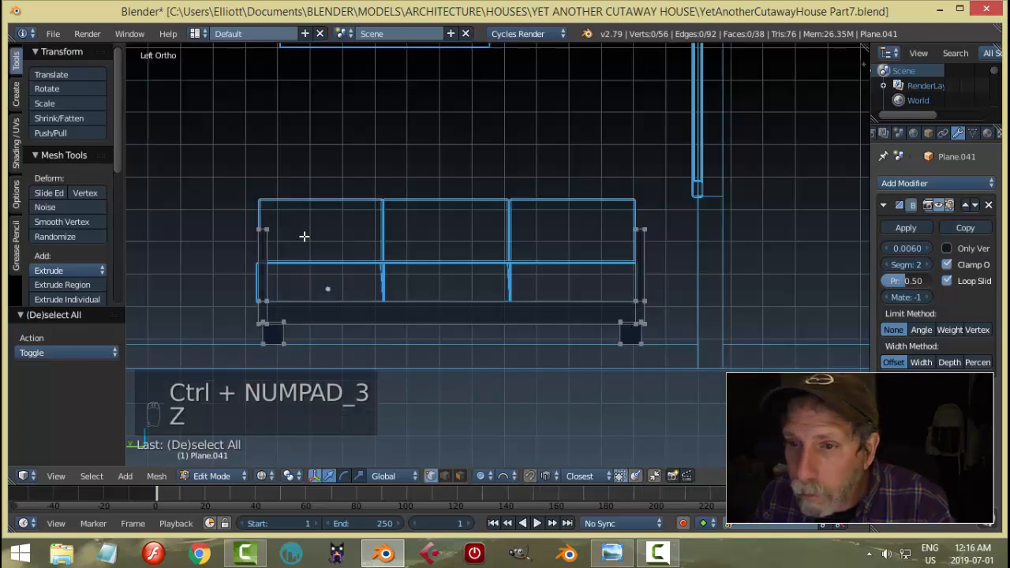
key(b)
drag(214, 174, 322, 364)
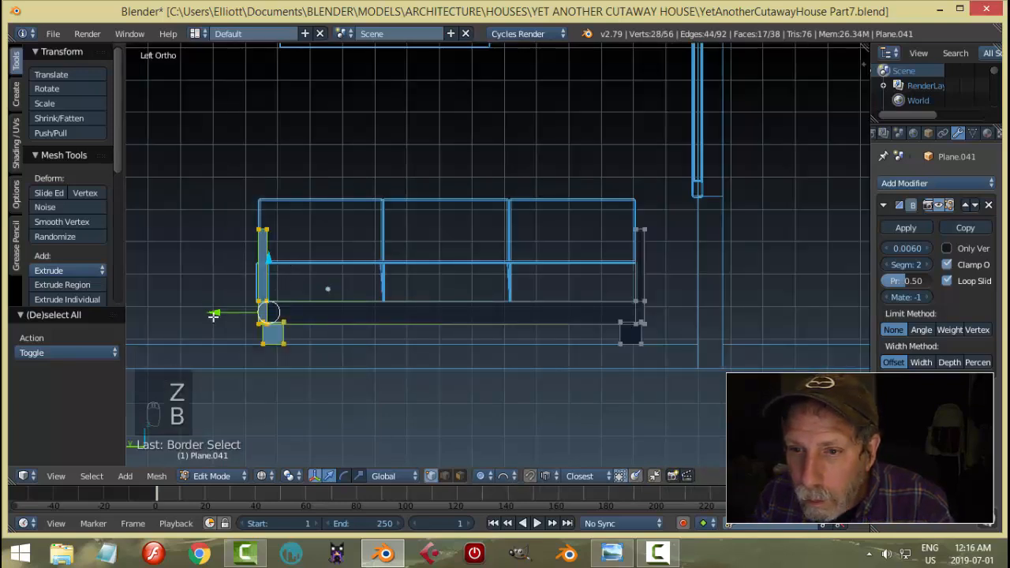
key(g)
key(y)
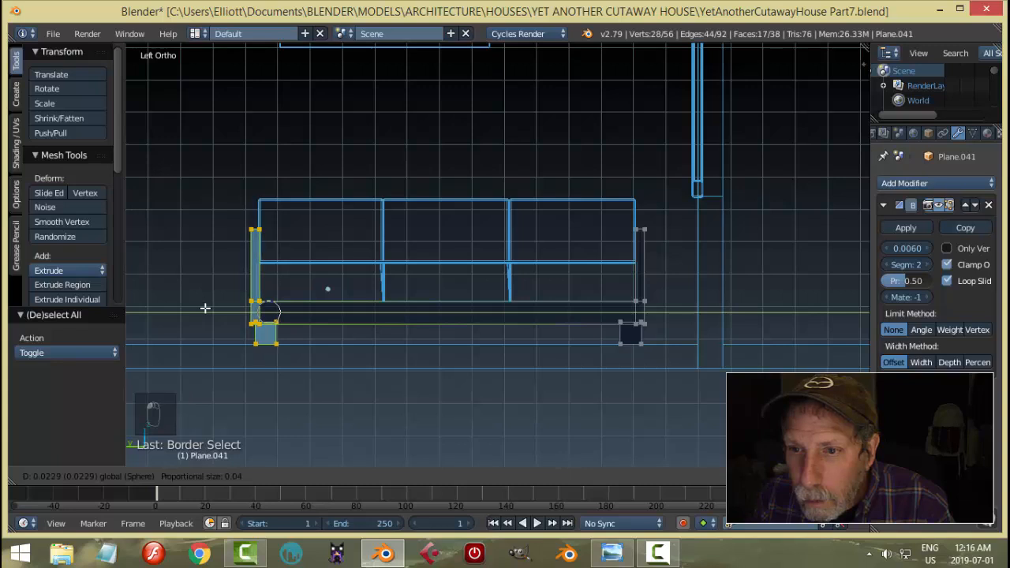
click(204, 309)
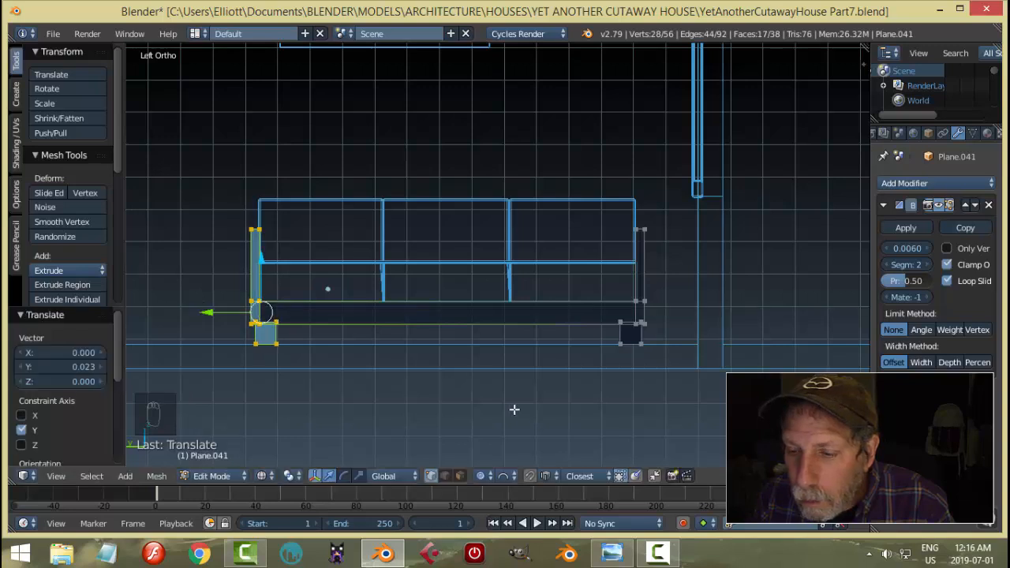
Step: Turn off proportional editing, nudge the +Y arm and legs about 0.005 further along Y, and leave mesh editing in solid shading
click(485, 474)
click(488, 460)
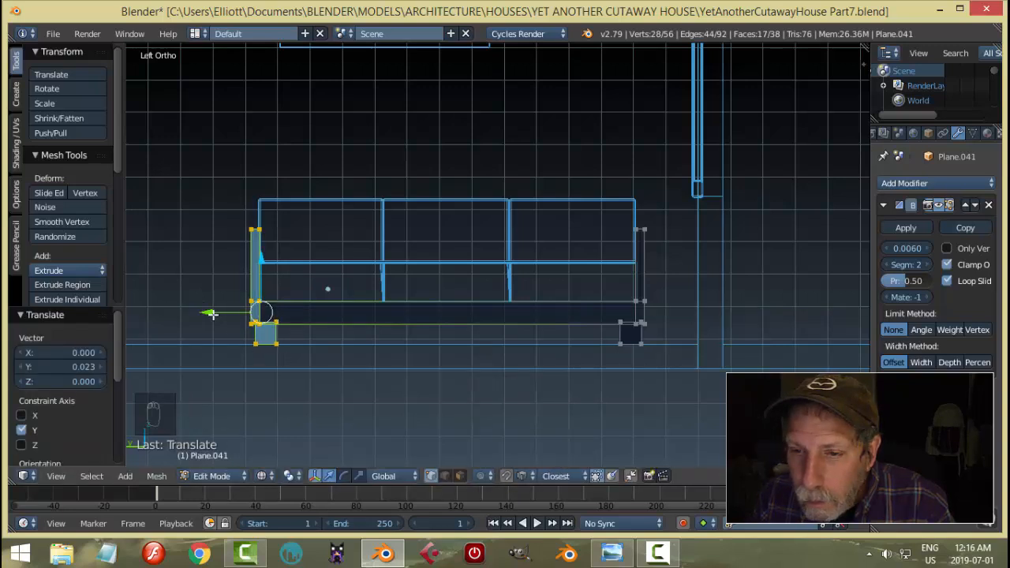
key(g)
key(y)
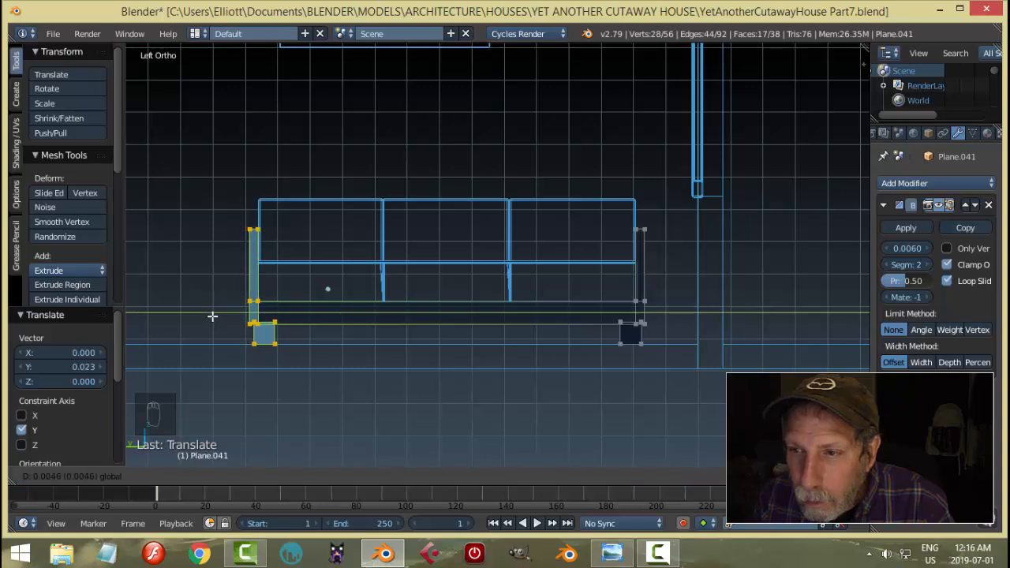
click(212, 316)
key(a)
key(z)
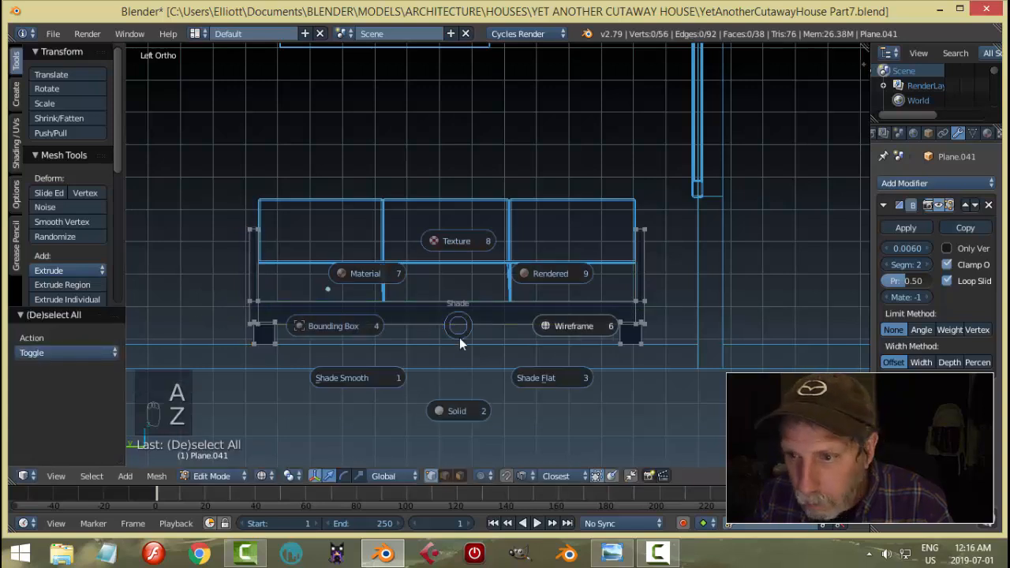
click(467, 411)
key(Tab)
click(366, 398)
key(a)
key(a)
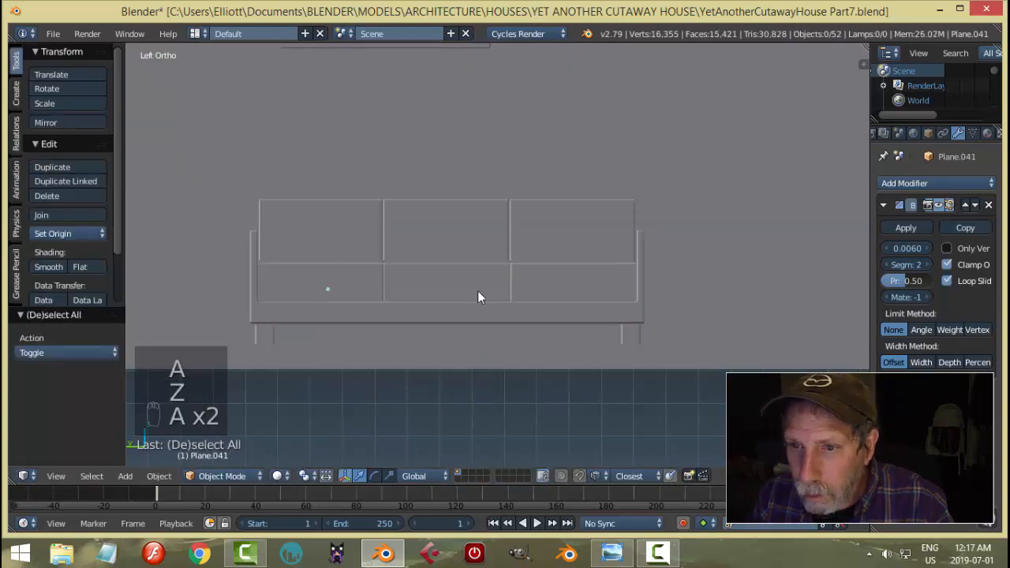
Step: Inspect the finished sofa in its room and compare it with the red sofa in the reference picture
mouse_move(478, 291)
middle_down()
mouse_move(422, 332)
mouse_move(429, 358)
mouse_move(514, 314)
mouse_move(551, 321)
mouse_move(497, 320)
mouse_move(575, 307)
mouse_move(568, 291)
mouse_move(732, 207)
mouse_move(555, 307)
mouse_move(648, 347)
mouse_move(652, 203)
mouse_move(621, 304)
mouse_move(671, 304)
mouse_move(587, 334)
mouse_move(591, 280)
mouse_move(493, 340)
mouse_move(564, 273)
mouse_move(666, 210)
mouse_move(681, 246)
middle_up()
scroll(620, 304, up, 3)
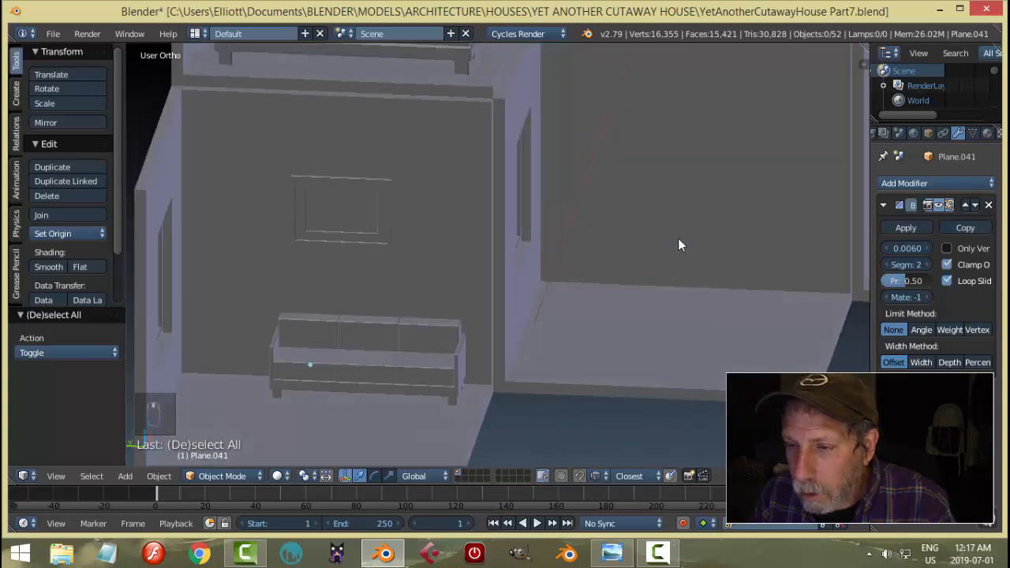
right_click(425, 345)
middle_drag(542, 317, 617, 242)
key(a)
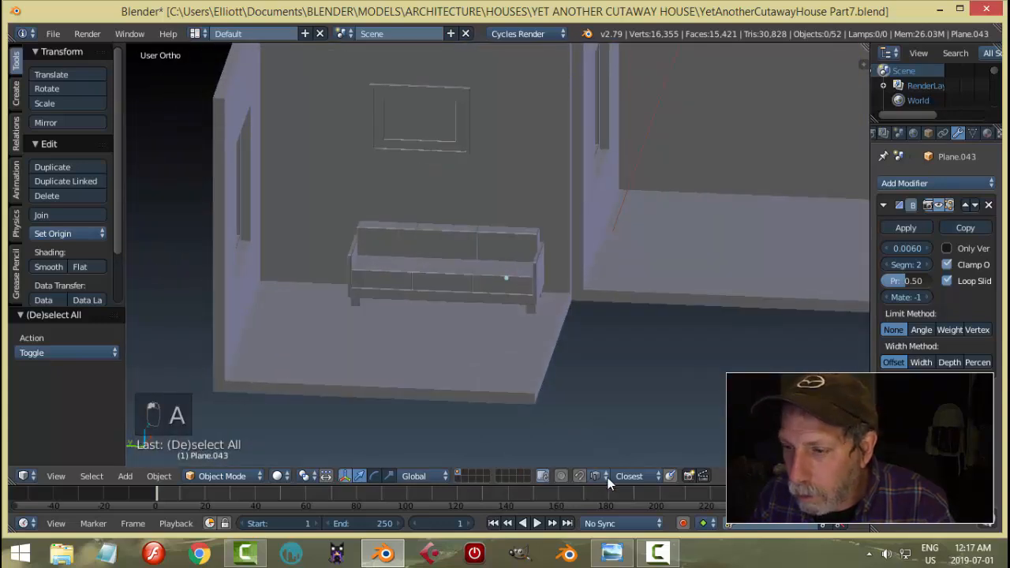
click(613, 553)
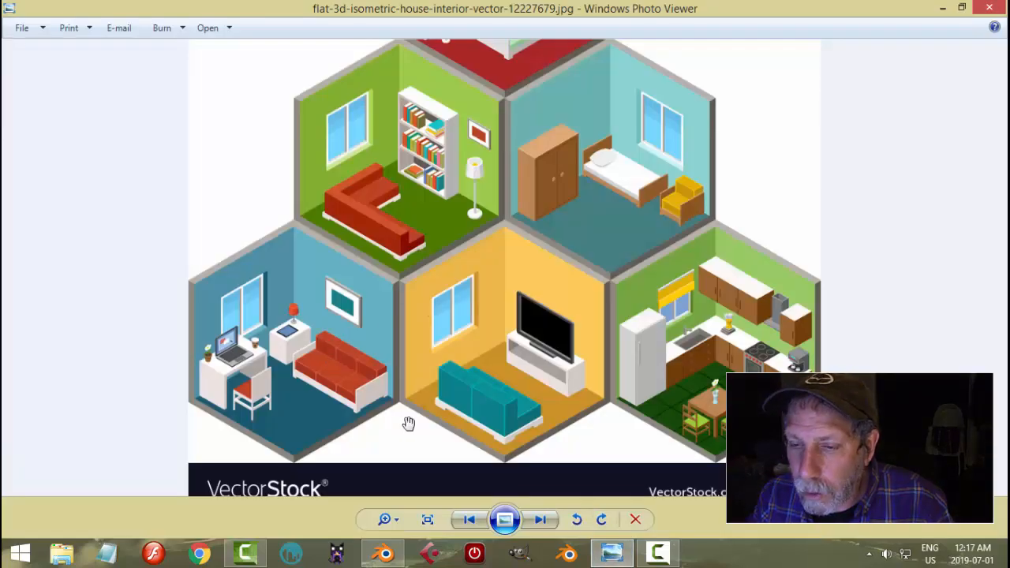
click(383, 553)
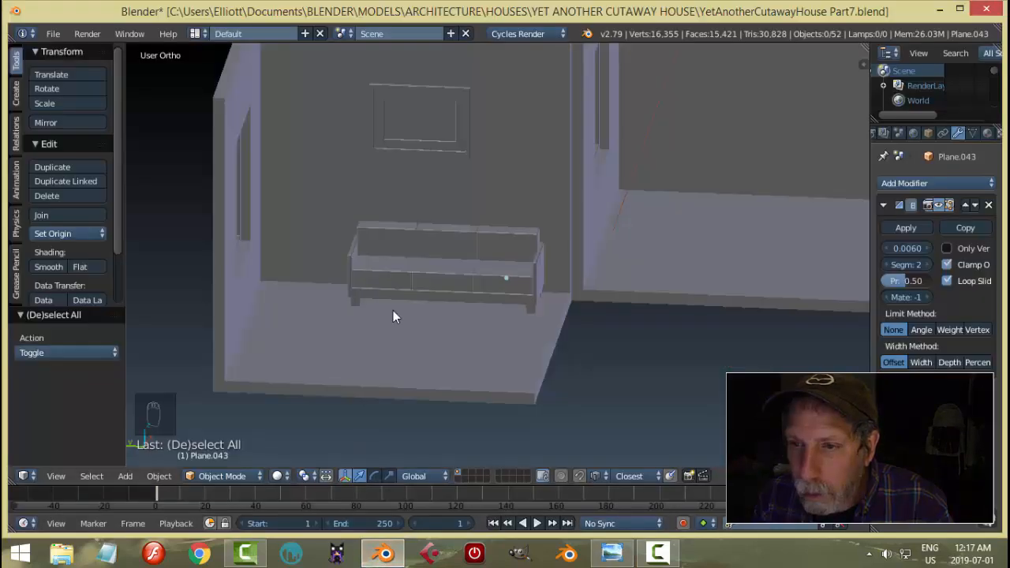
Step: Join the three seat and backrest pieces with the frame into one sofa object and save the file
right_click(388, 251)
scroll(442, 253, up, 4)
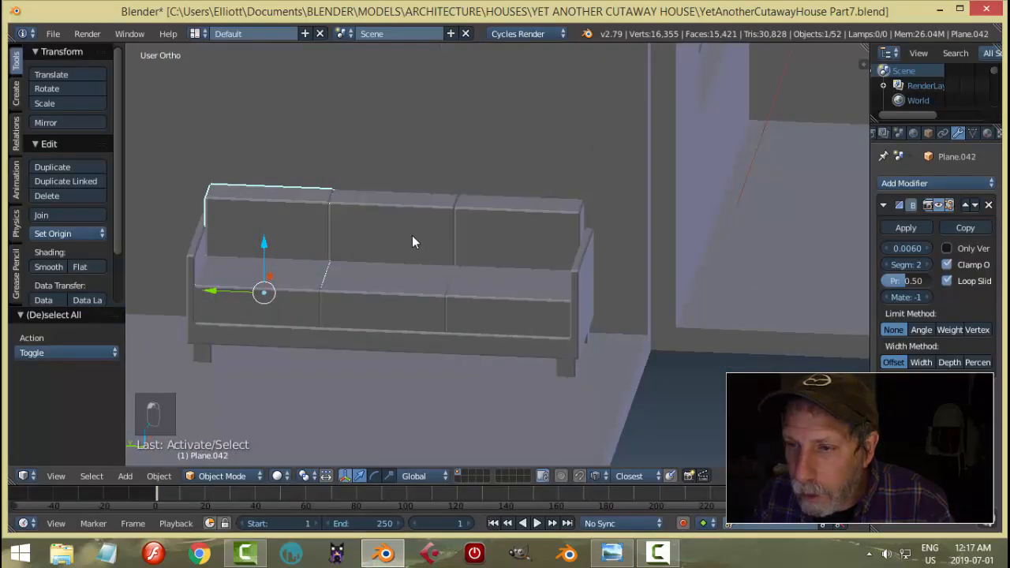
shift+right_click(579, 292)
key(ctrl+j)
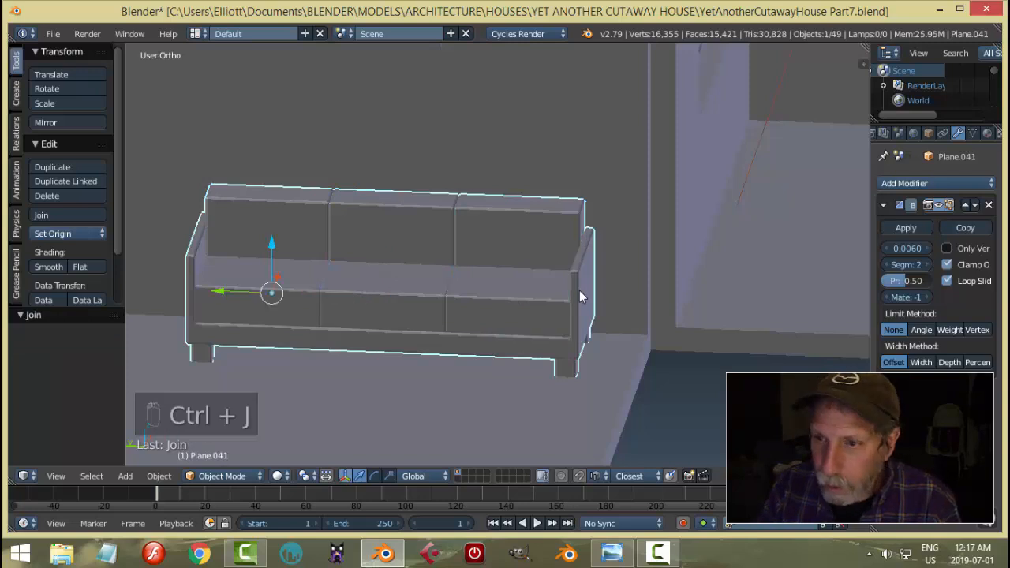
scroll(447, 312, down, 3)
drag(314, 276, 327, 278)
key(a)
middle_drag(616, 292, 547, 313)
key(ctrl+s)
scroll(481, 299, down, 4)
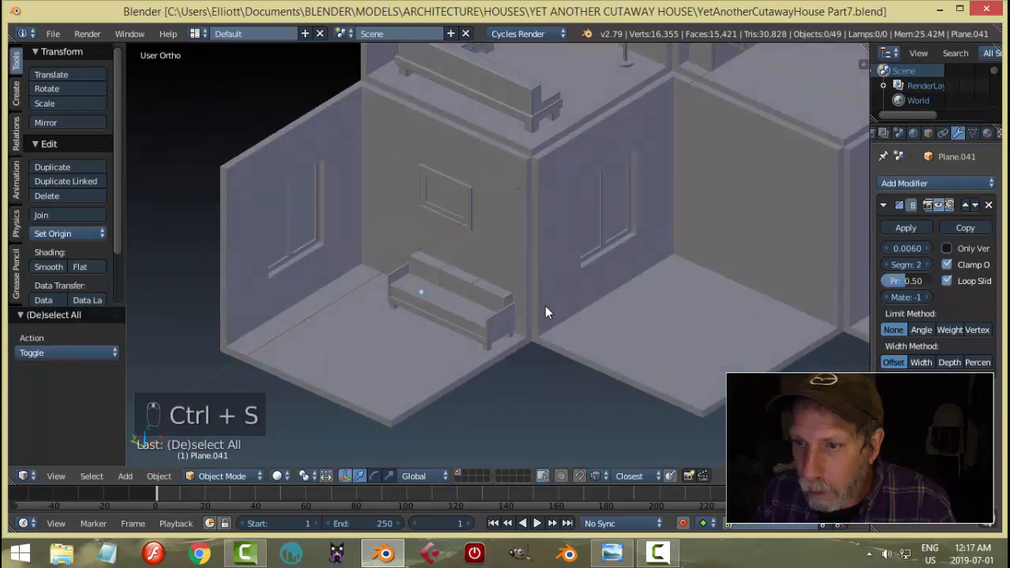
Step: Open the left ground-floor room's mesh for editing in face select mode and select its floor face
click(611, 553)
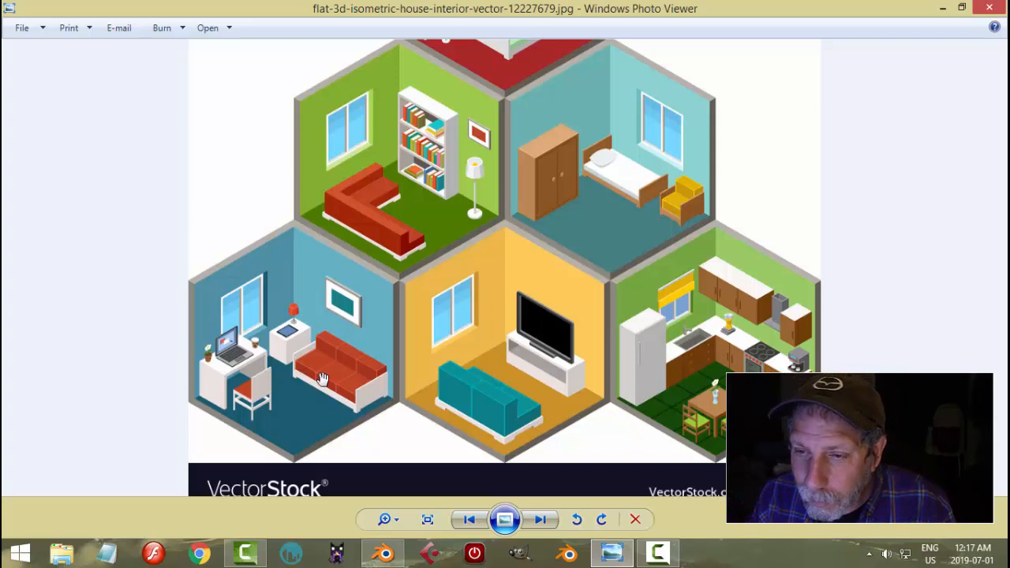
scroll(269, 363, up, 1)
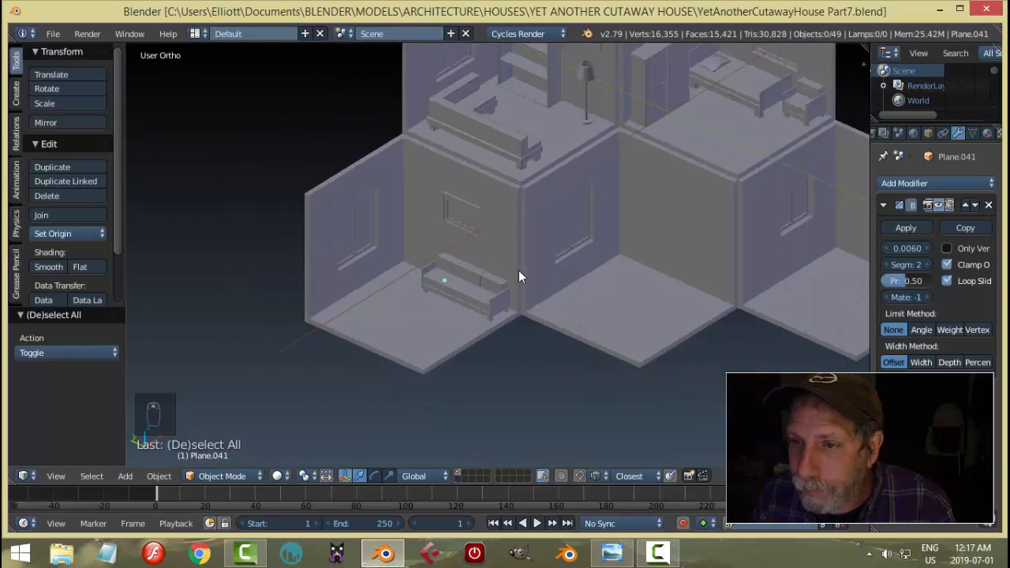
scroll(521, 278, up, 1)
right_click(446, 338)
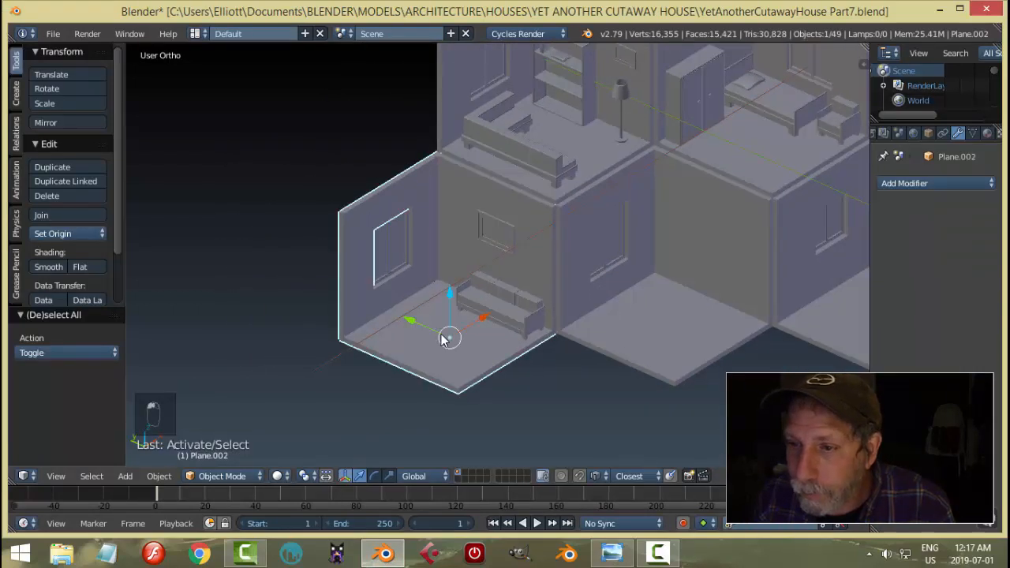
key(Tab)
scroll(405, 334, up, 2)
key(ctrl+Tab)
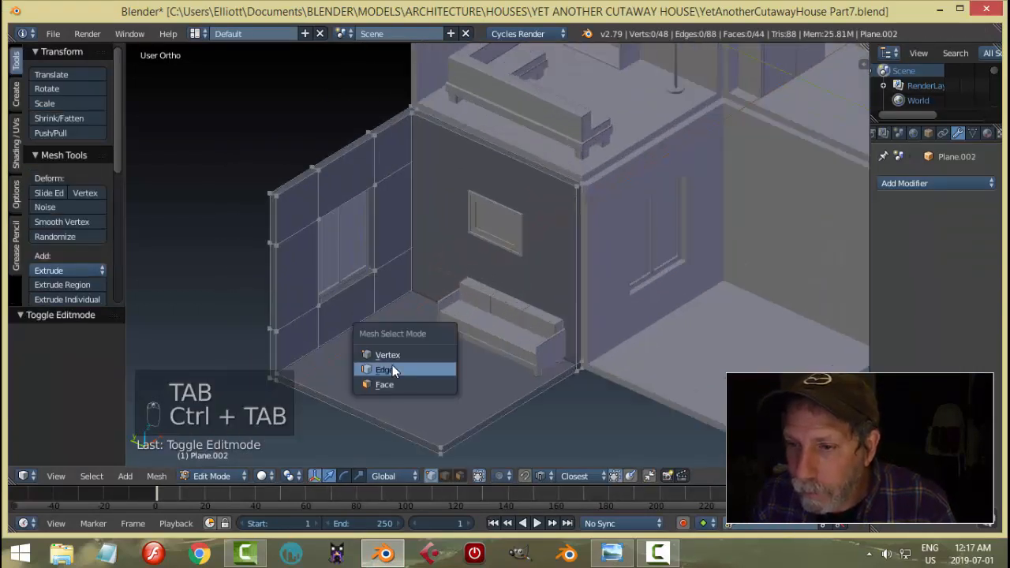
click(386, 383)
right_click(490, 356)
shift+middle_drag(490, 355, 541, 298)
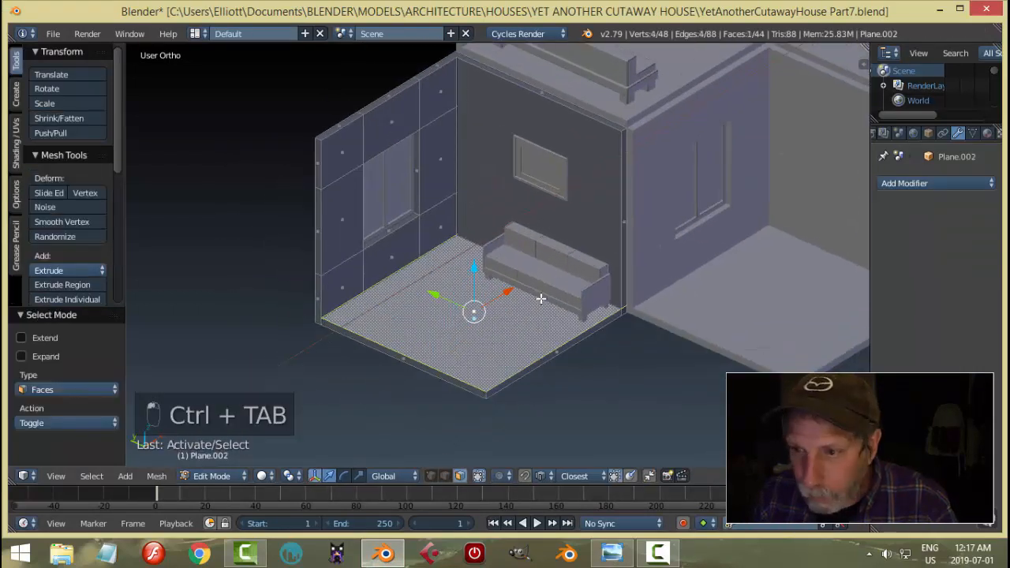
Step: Duplicate the floor face, raise the copy 0.337 along Z and scale it down to a small square
key(shift+d)
click(479, 240)
key(s)
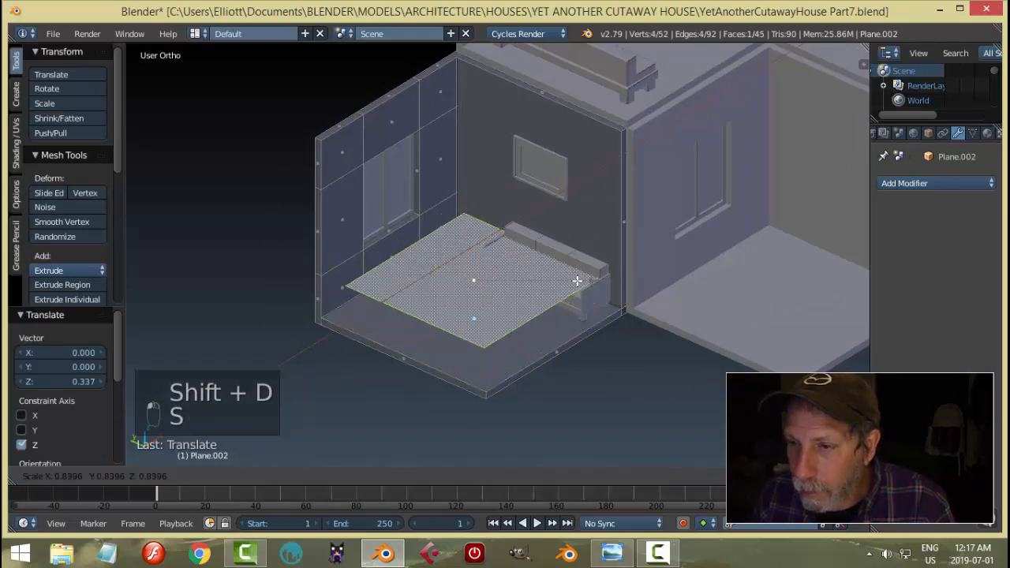
click(504, 277)
Step: Move the small square face into the back corner beside the sofa, finishing with a 0.096 shift along Y
drag(440, 262, 404, 245)
middle_drag(613, 231, 545, 252)
drag(526, 206, 570, 199)
mouse_move(531, 168)
mouse_down()
mouse_move(541, 163)
mouse_move(532, 150)
mouse_up()
middle_drag(532, 150, 731, 168)
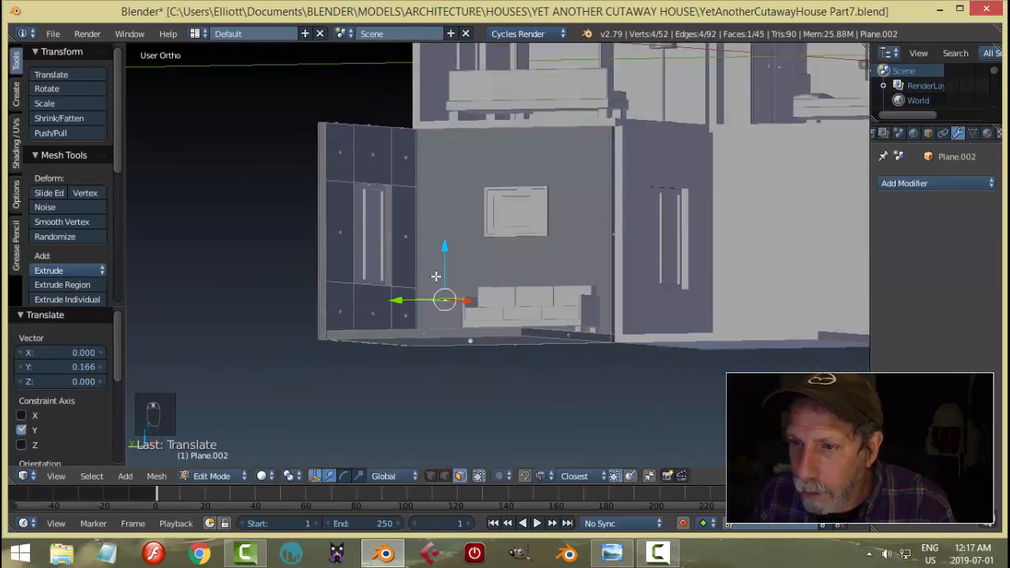
middle_drag(446, 328, 490, 406)
scroll(427, 296, up, 3)
drag(303, 230, 277, 218)
middle_drag(537, 284, 505, 277)
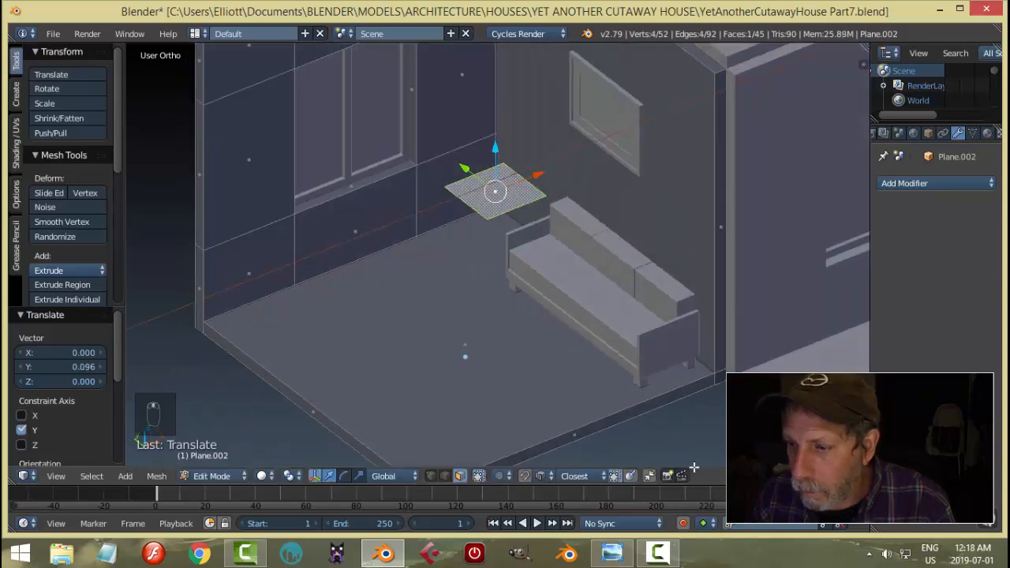
Step: Check the side table in the reference picture and move the small face -0.004 along X
click(612, 553)
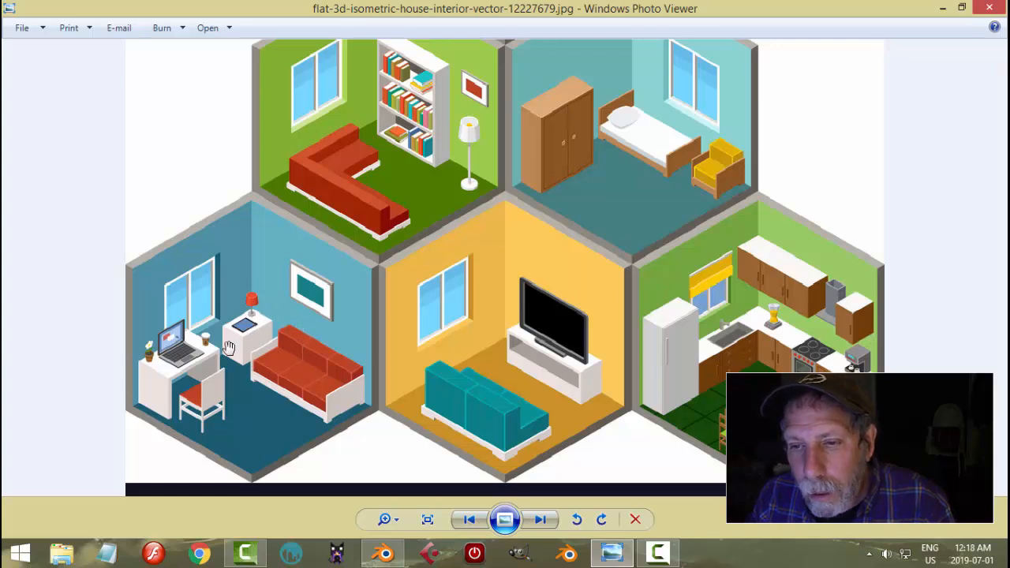
middle_drag(593, 237, 631, 190)
key(g)
key(x)
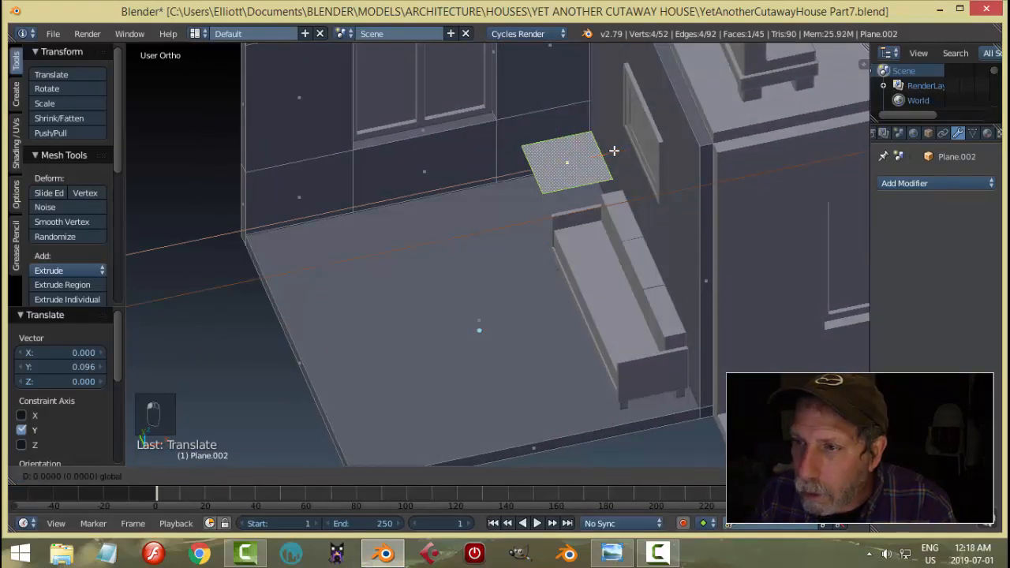
click(613, 150)
Step: Shorten the small face in top view by moving its sofa-side edge 0.079 along Y in edge select mode
key(KP_7)
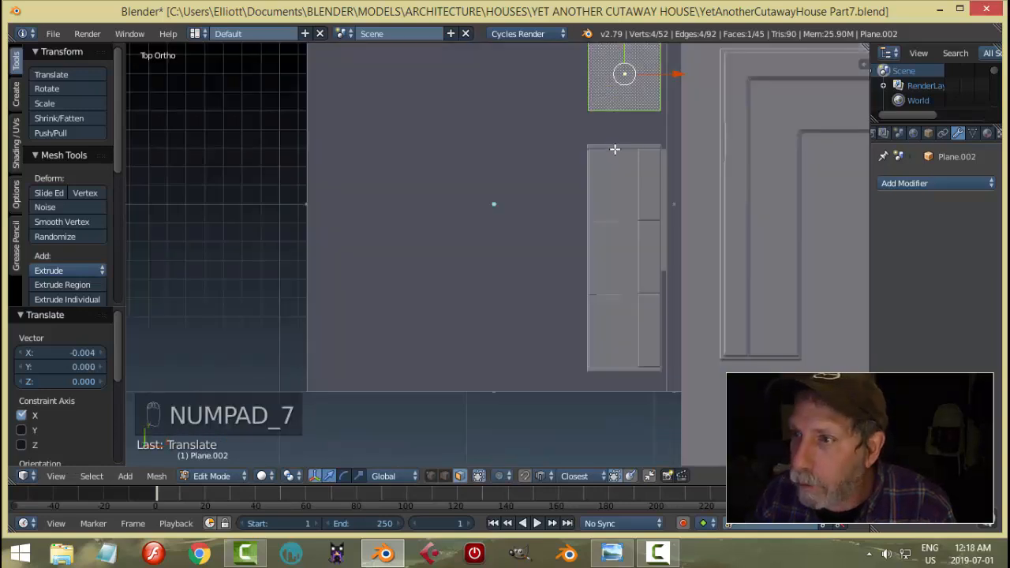
key(a)
key(a)
key(ctrl+Tab)
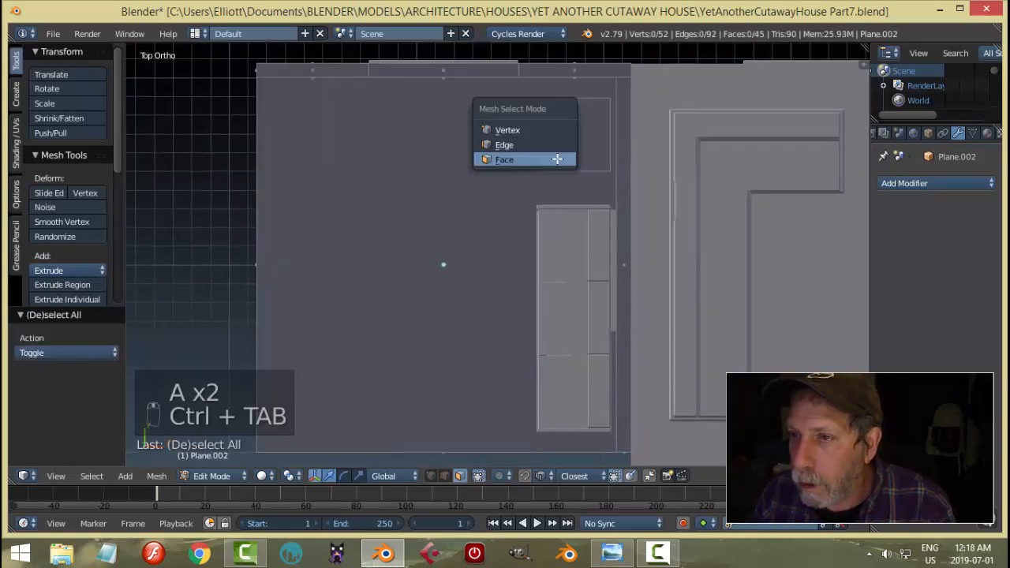
click(536, 145)
right_click(536, 137)
drag(575, 134, 576, 110)
key(a)
right_click(584, 169)
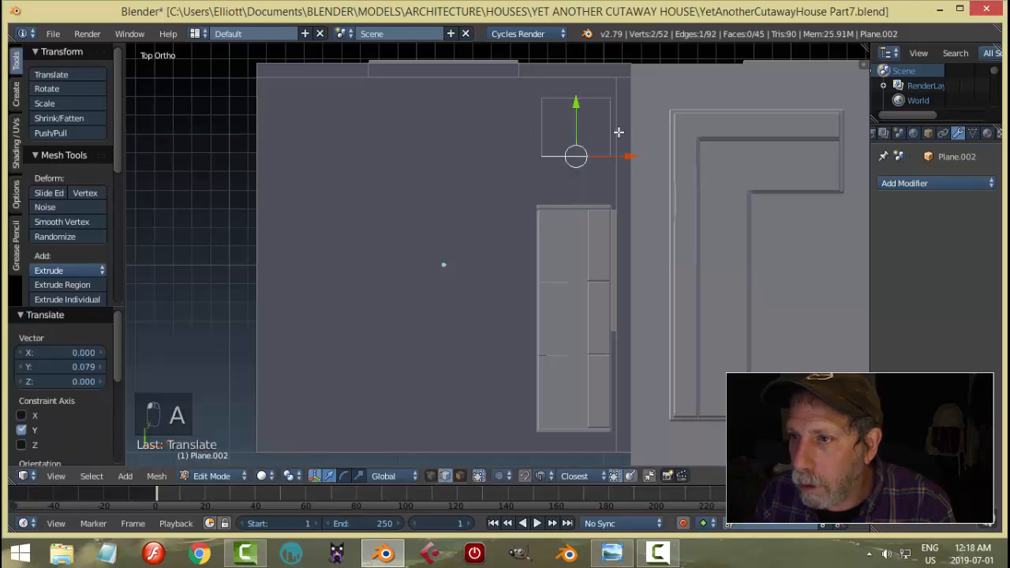
key(a)
key(a)
Step: Separate the small face from the room mesh into its own object and return to object mode
middle_drag(576, 110, 632, 138)
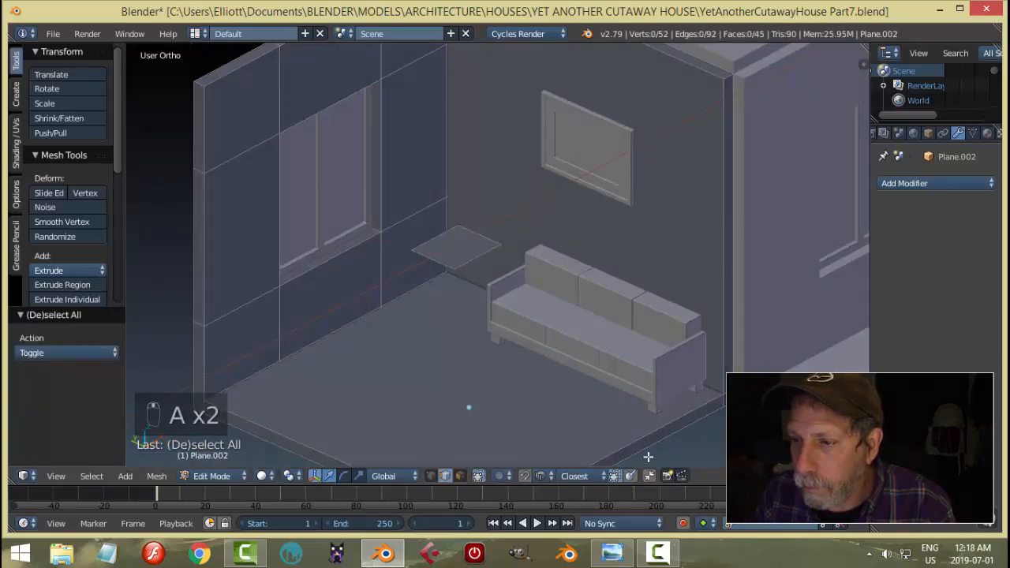
click(613, 544)
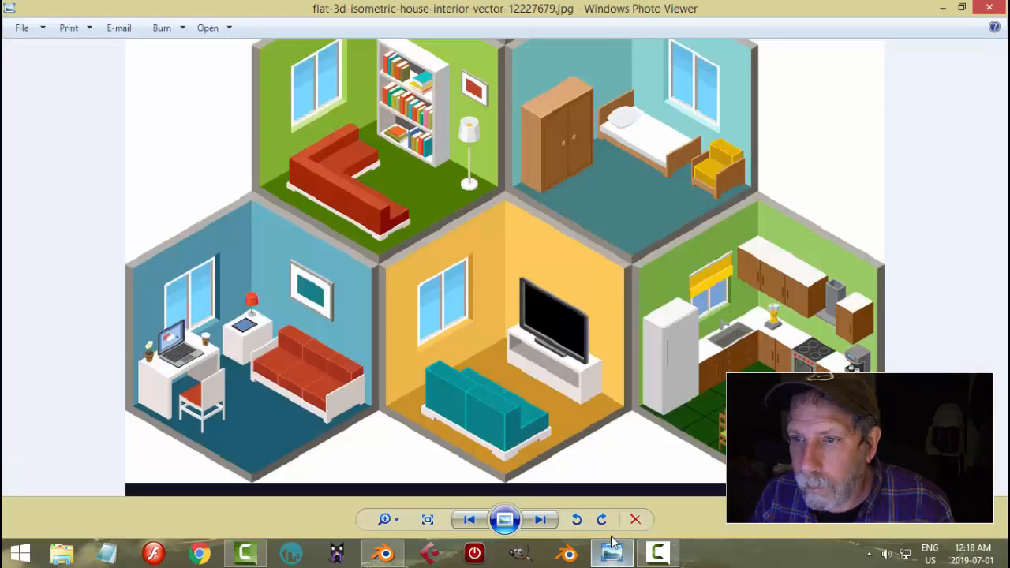
click(385, 553)
mouse_move(497, 281)
middle_down()
mouse_move(541, 311)
mouse_move(488, 291)
middle_up()
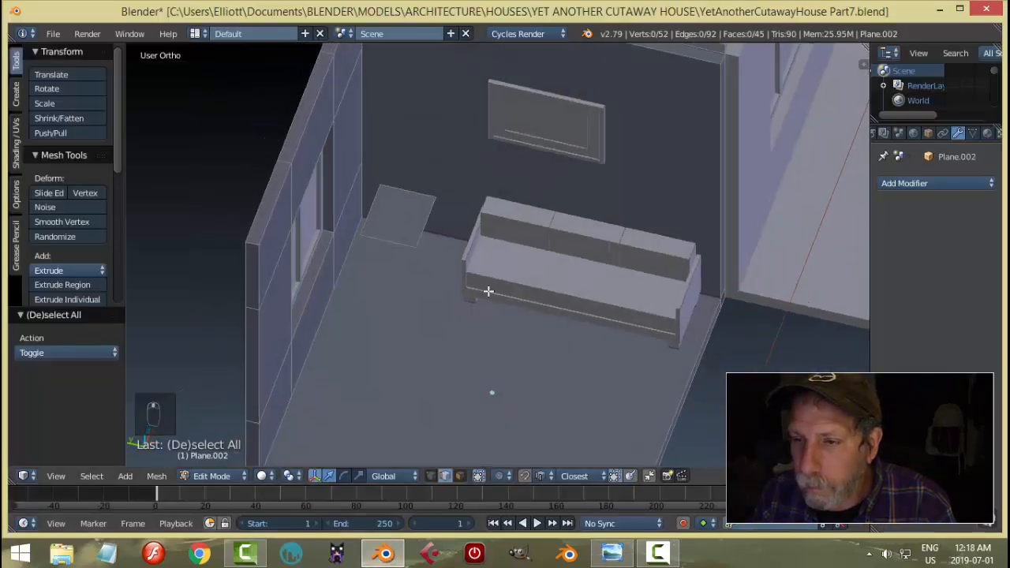
key(a)
key(a)
right_click(404, 218)
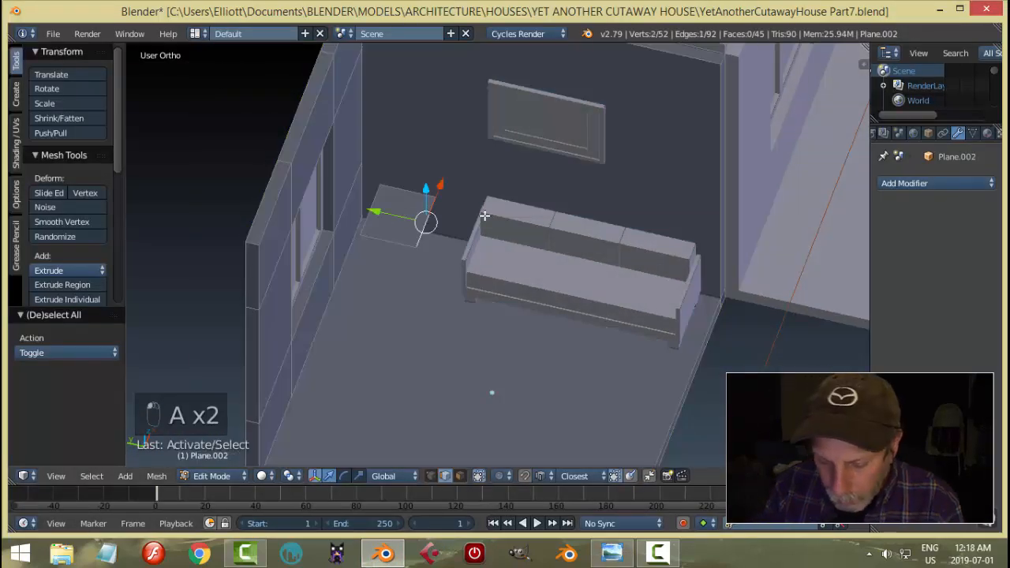
key(ctrl+l)
key(p)
click(485, 216)
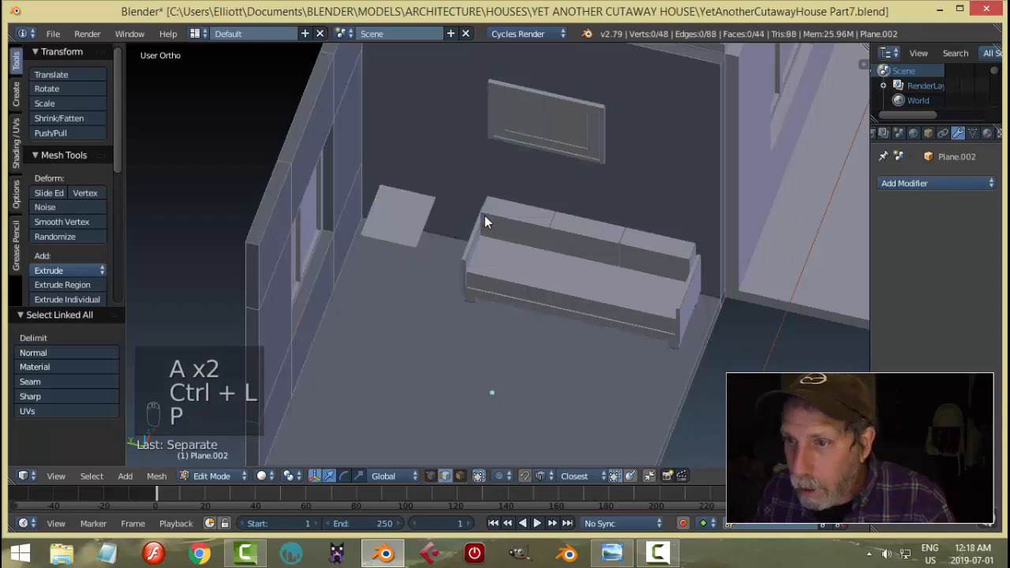
key(Tab)
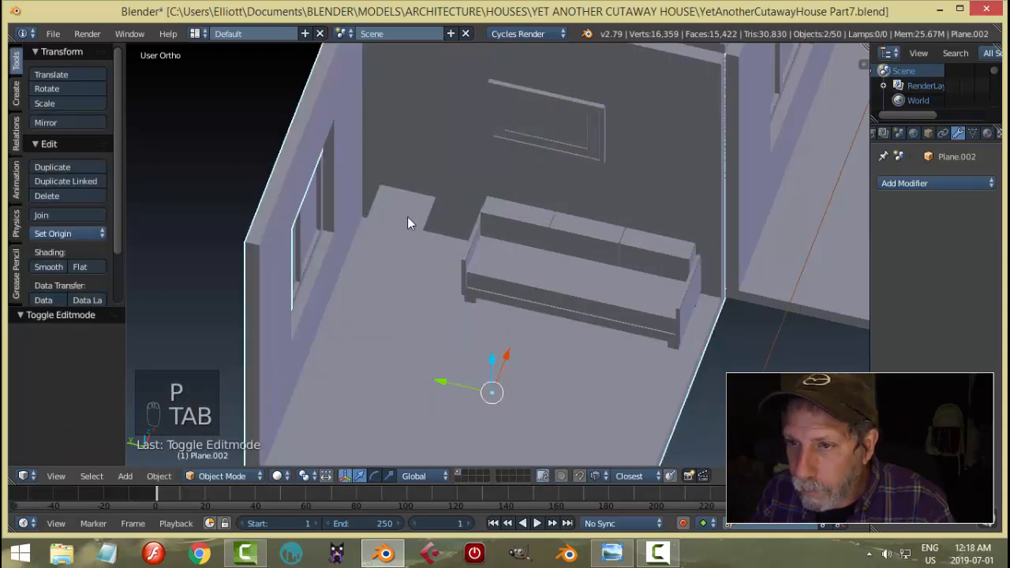
Step: Set the small corner face's origin to its geometry and move it -0.016 along Y
right_click(408, 216)
click(87, 235)
click(87, 268)
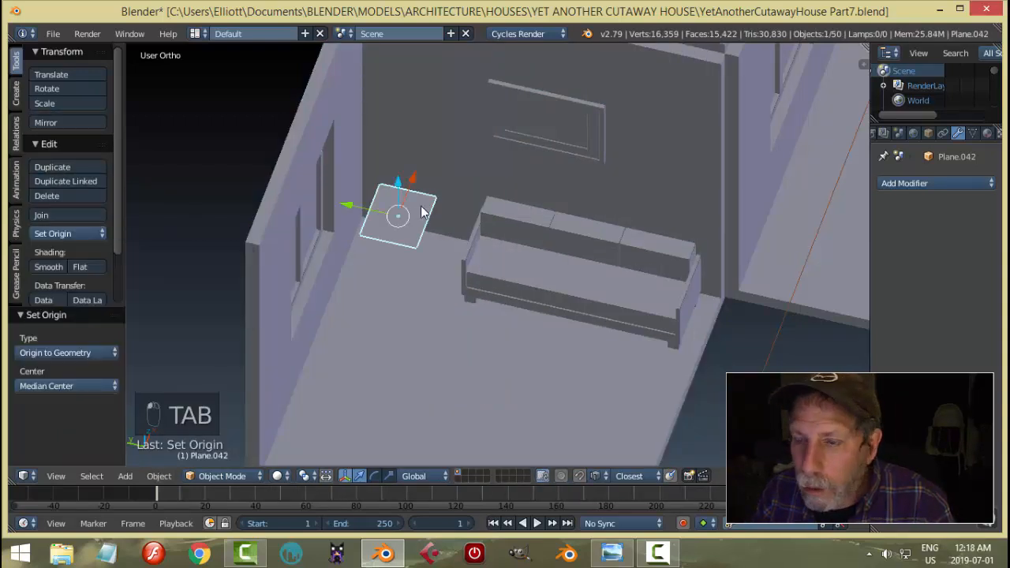
middle_drag(363, 170, 404, 207)
drag(404, 207, 456, 210)
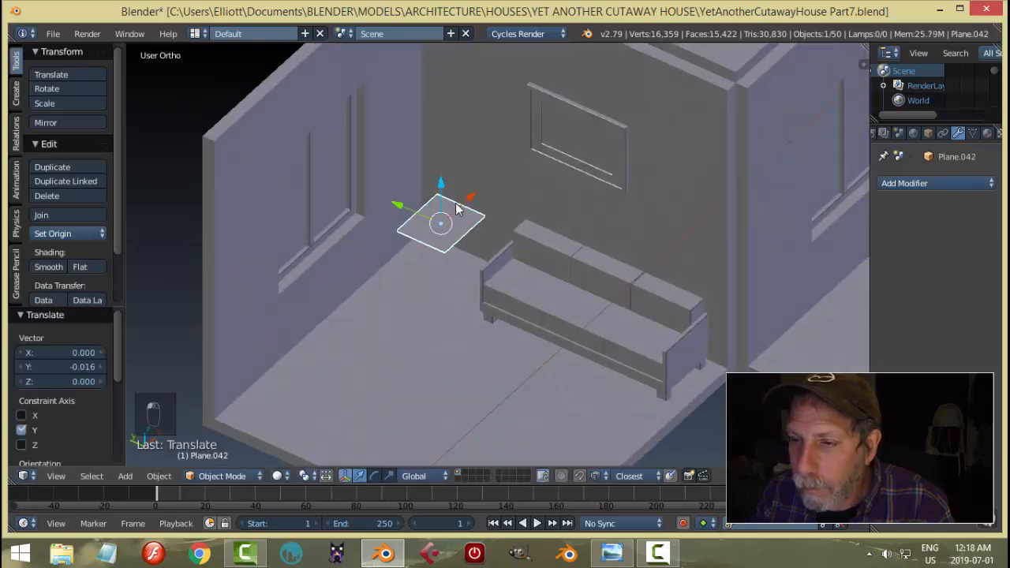
Step: Scale the small corner plane by 1.140 and lower it along Z onto the floor beside the sofa
key(s)
click(506, 210)
middle_drag(506, 210, 497, 198)
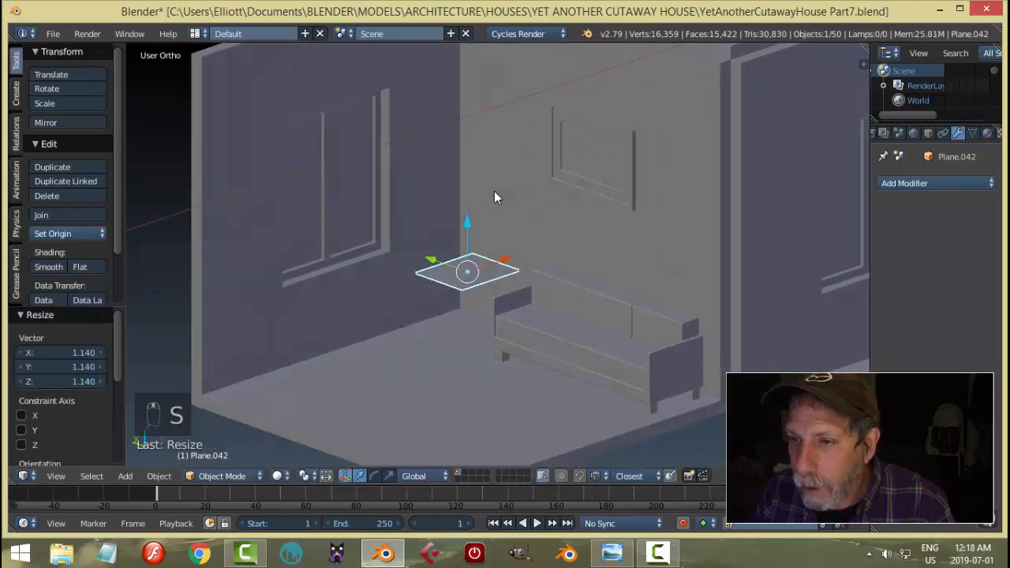
drag(473, 215, 471, 274)
Step: Extrude the whole corner plane and raise the new face 0.357 along Z to form the side table block
key(Tab)
key(a)
key(a)
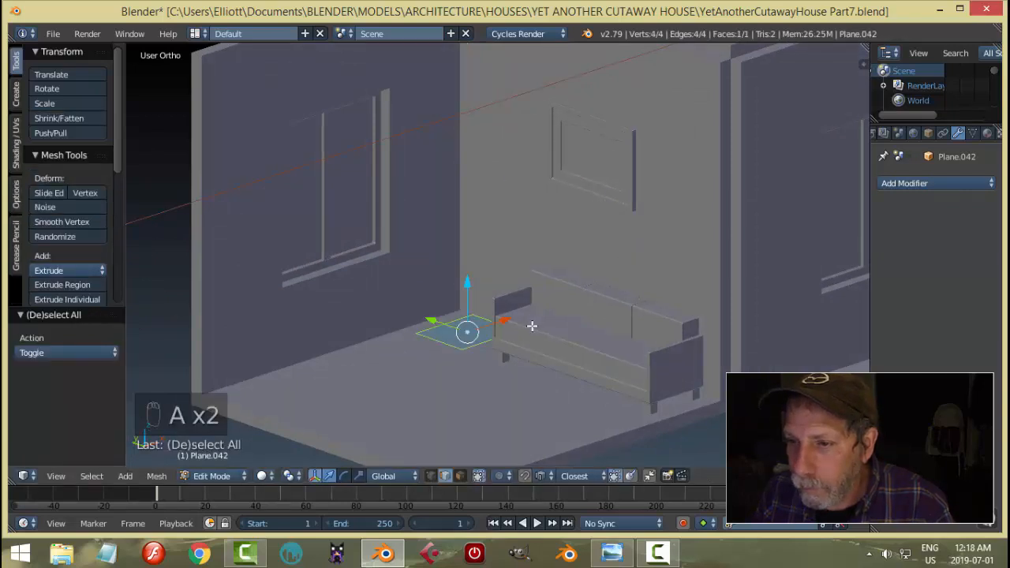
key(e)
right_click(532, 326)
drag(466, 282, 468, 219)
Step: Check the side table's proportions in the reference picture, raise its top face slightly more along Z, and return to object mode with nothing selected
click(612, 553)
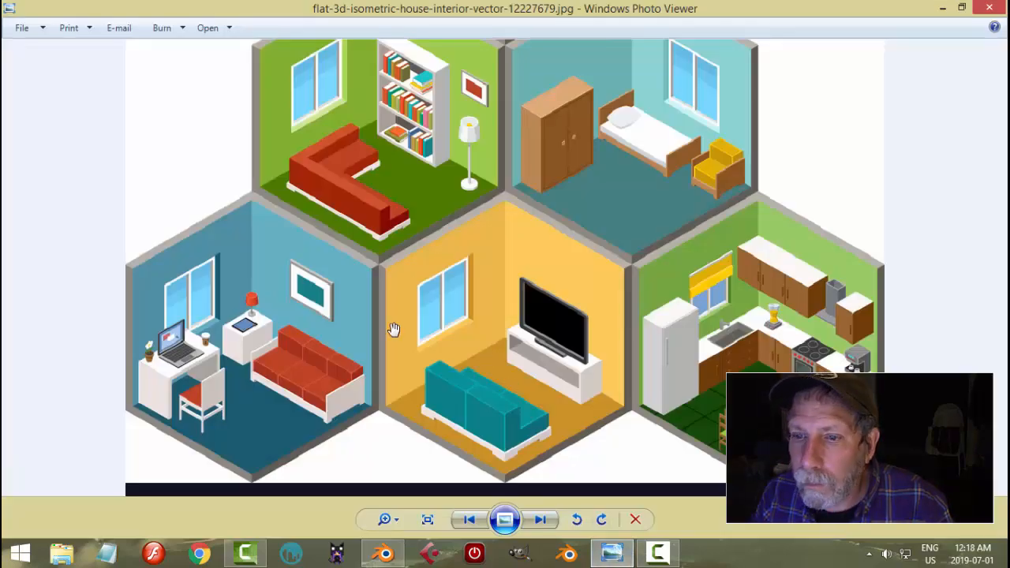
click(385, 553)
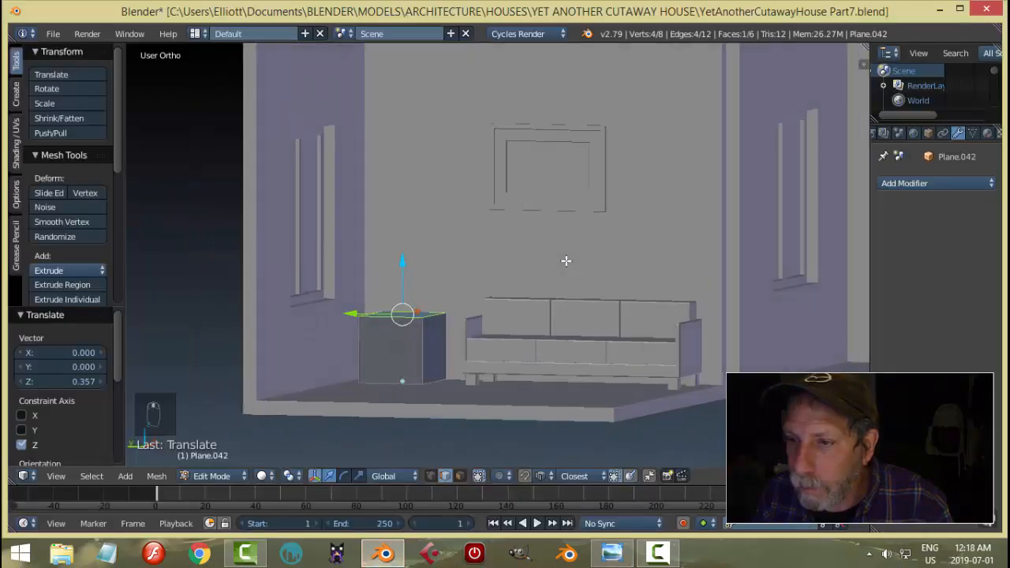
drag(404, 262, 409, 241)
middle_drag(598, 265, 579, 245)
key(a)
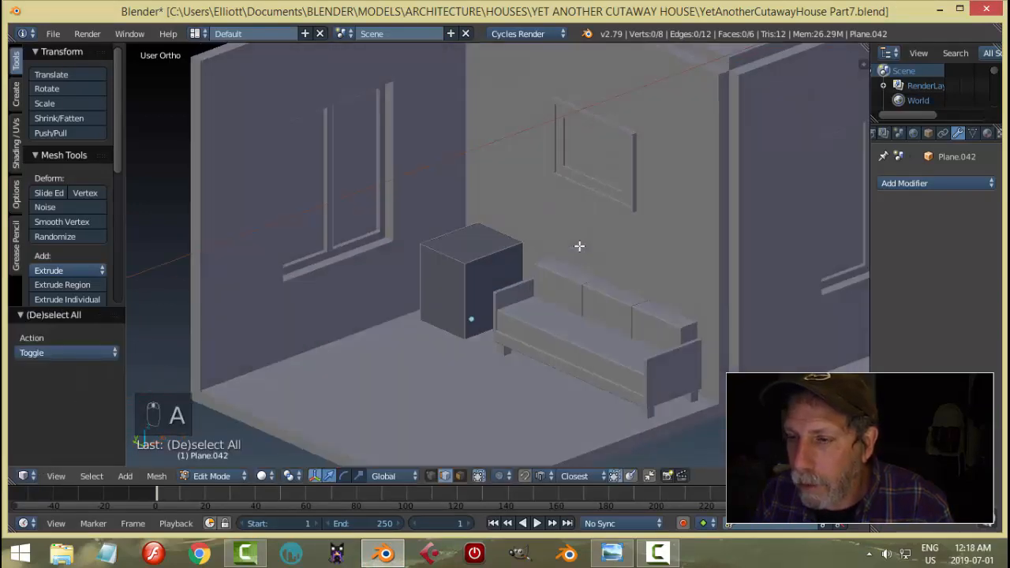
key(Tab)
click(507, 251)
key(a)
key(a)
scroll(560, 241, down, 3)
scroll(583, 235, up, 2)
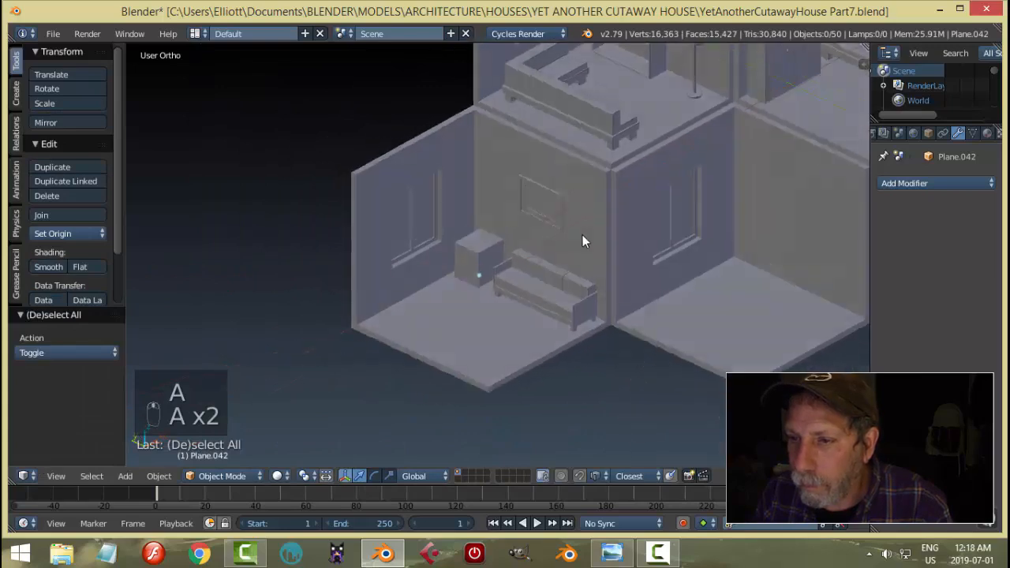
scroll(510, 294, up, 3)
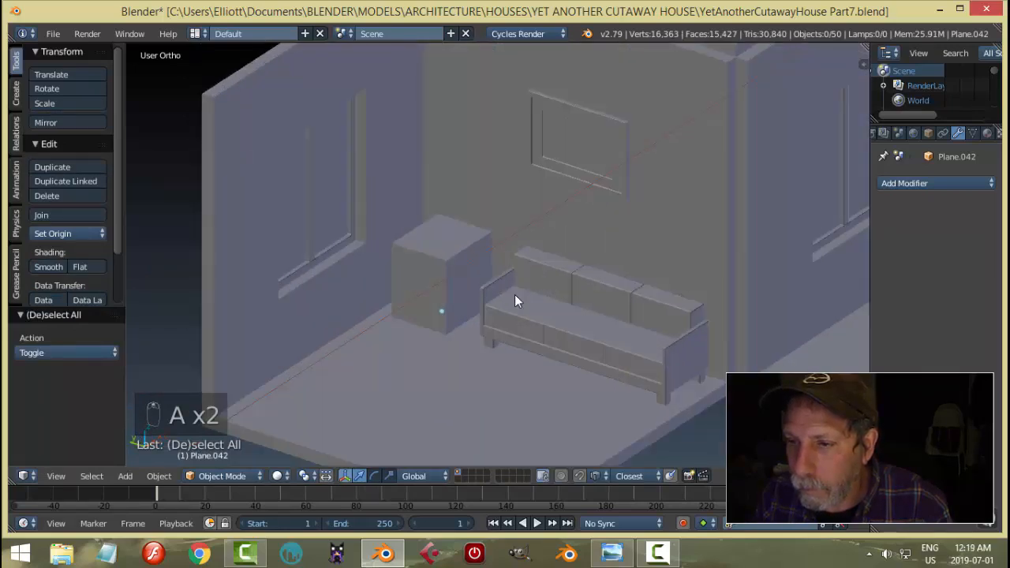
Step: Link the sofa's modifiers to the side table so it gets the same bevel, and save over the existing file
right_click(456, 250)
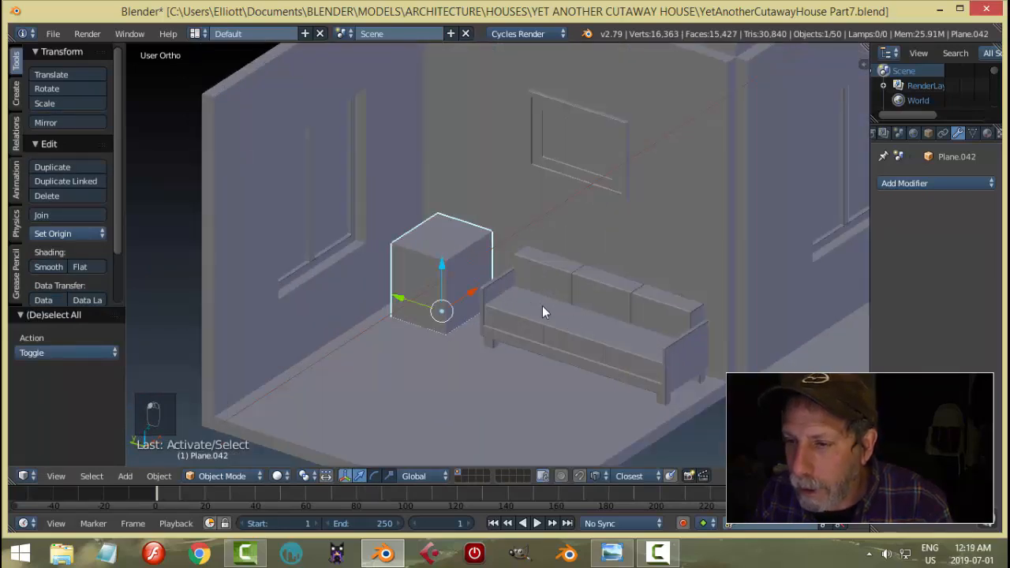
shift+right_click(530, 304)
key(ctrl+l)
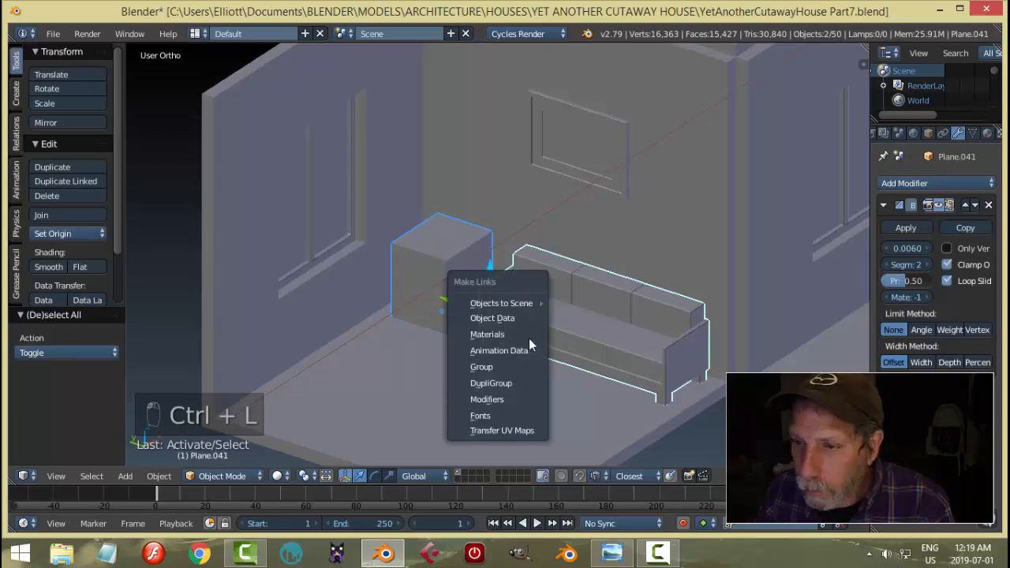
click(515, 399)
key(a)
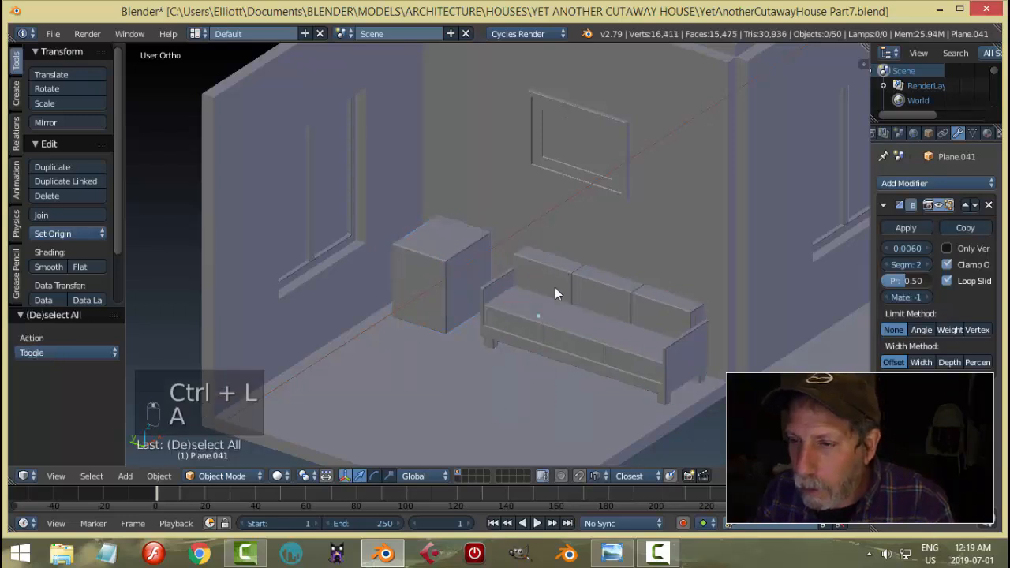
mouse_move(555, 288)
middle_down()
mouse_move(547, 300)
mouse_move(571, 273)
mouse_move(542, 291)
middle_up()
key(ctrl+s)
click(546, 300)
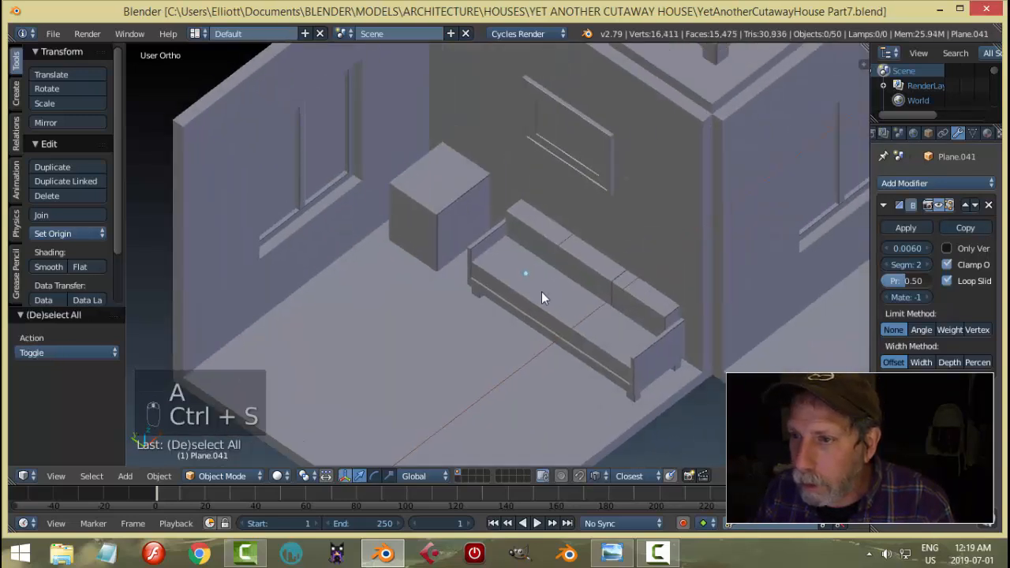
Step: Duplicate the lampshade and base of the right-hand bedside lamp in the top bedroom, leaving the copy in place
scroll(542, 291, down, 6)
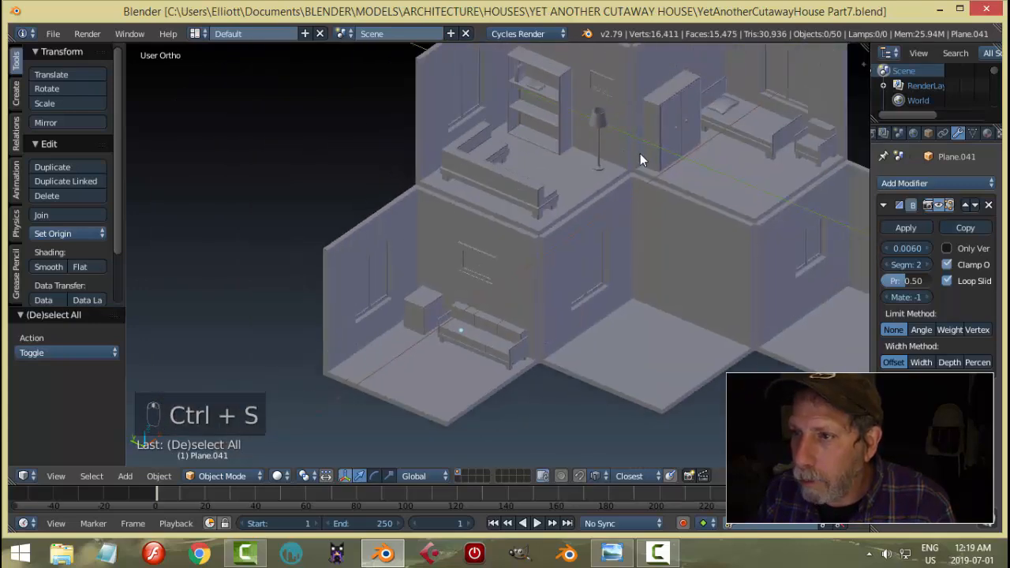
shift+middle_drag(640, 155, 587, 357)
scroll(600, 300, up, 3)
shift+middle_drag(611, 162, 504, 348)
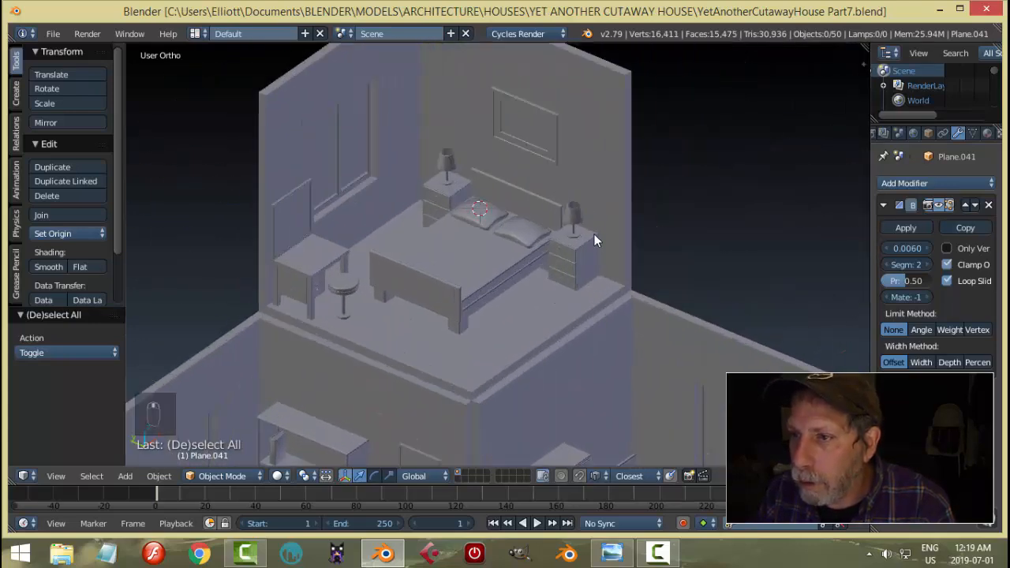
right_click(570, 212)
scroll(608, 252, up, 2)
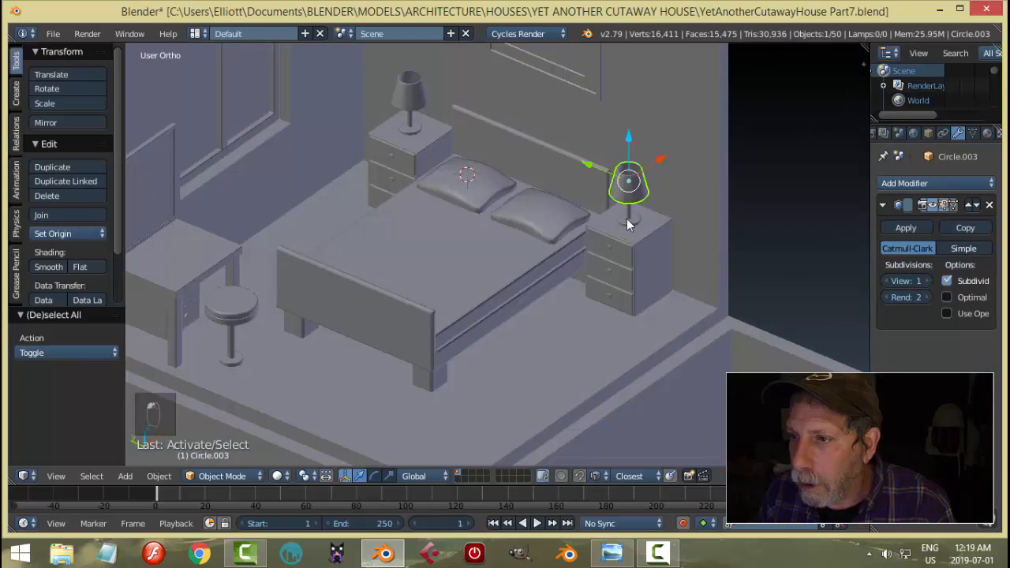
shift+right_click(628, 223)
key(shift+d)
right_click(666, 211)
Step: Move the lamp copy down to the lower-left room along X, Z and Y, finishing with 2.534 along X and 1.259 along Y
scroll(632, 209, down, 5)
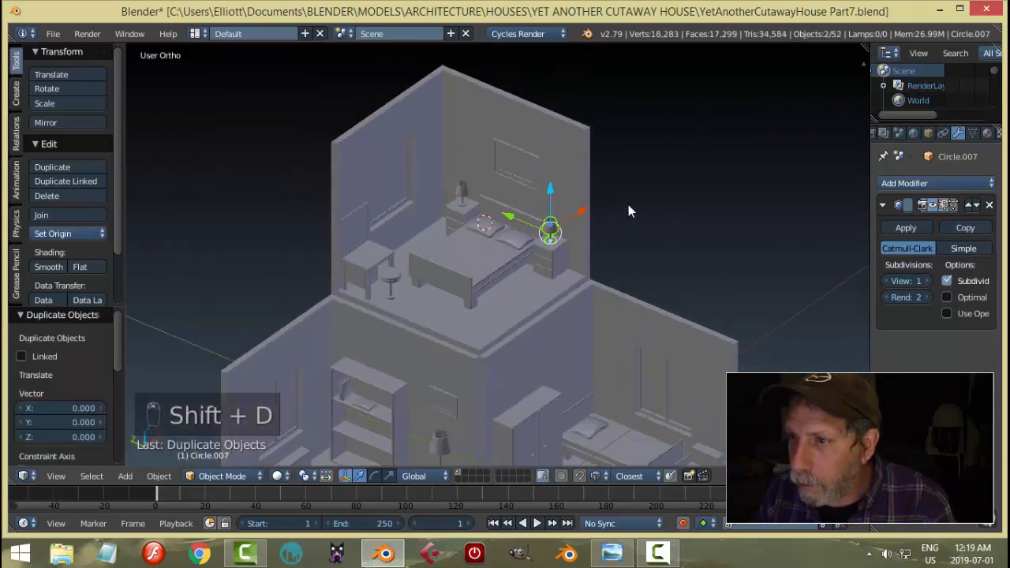
scroll(408, 348, down, 5)
key(g)
key(x)
click(442, 346)
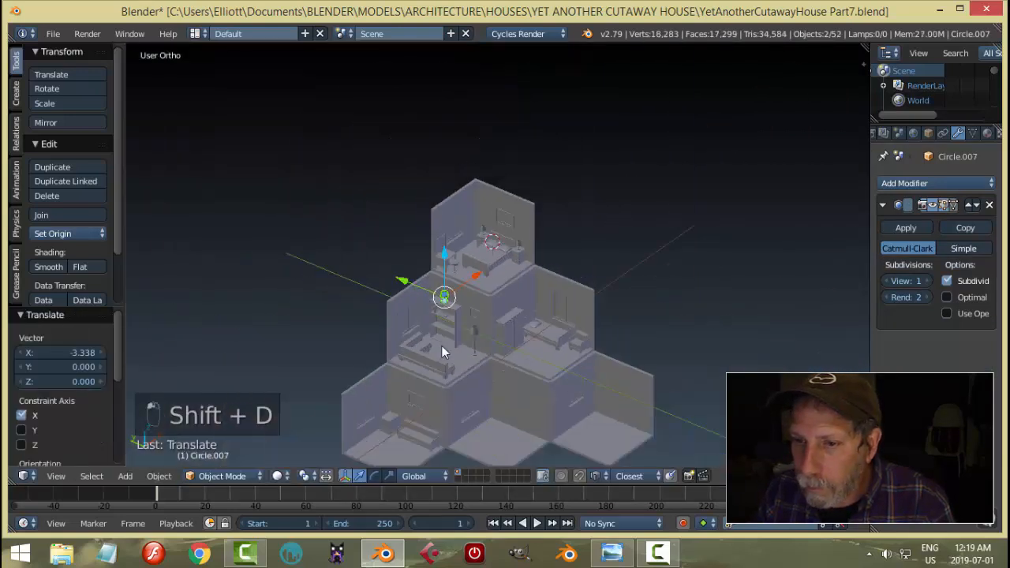
drag(476, 277, 412, 356)
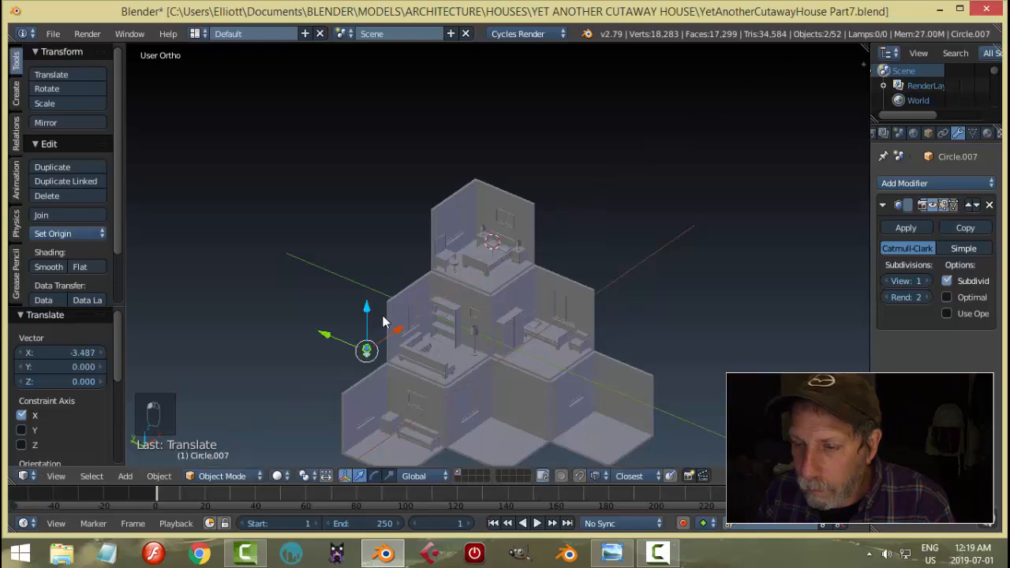
drag(363, 315, 443, 380)
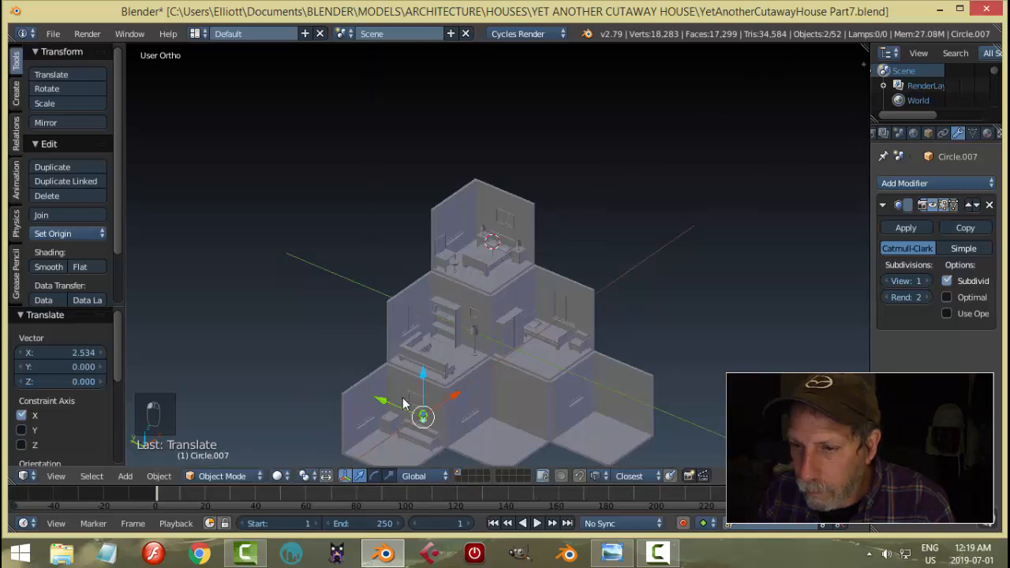
drag(378, 397, 347, 377)
key(KP_Decimal)
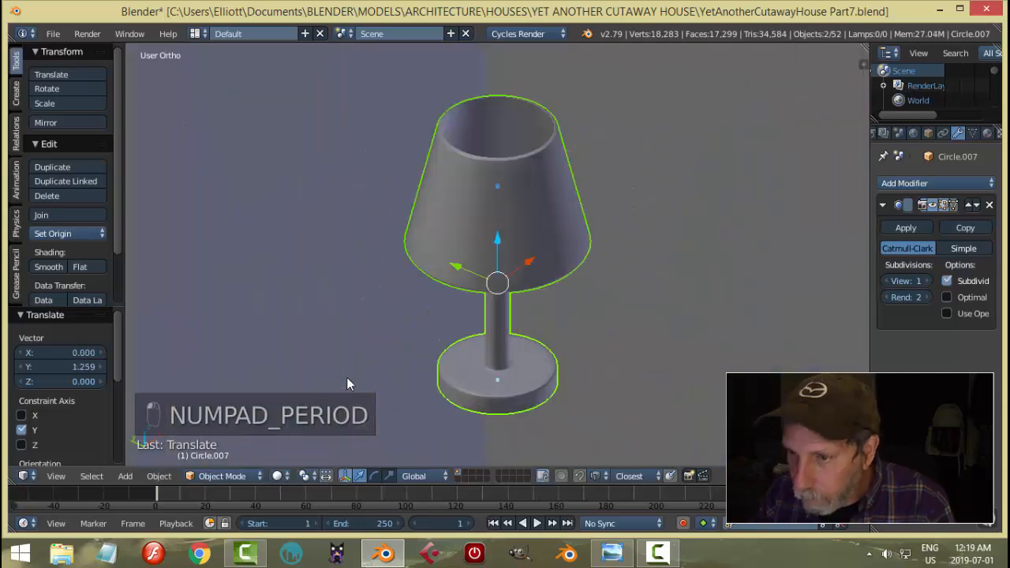
Step: Shift the lamp along X over the side table in a side view and lower it -0.497 along Z onto the tabletop
middle_drag(561, 391, 535, 338)
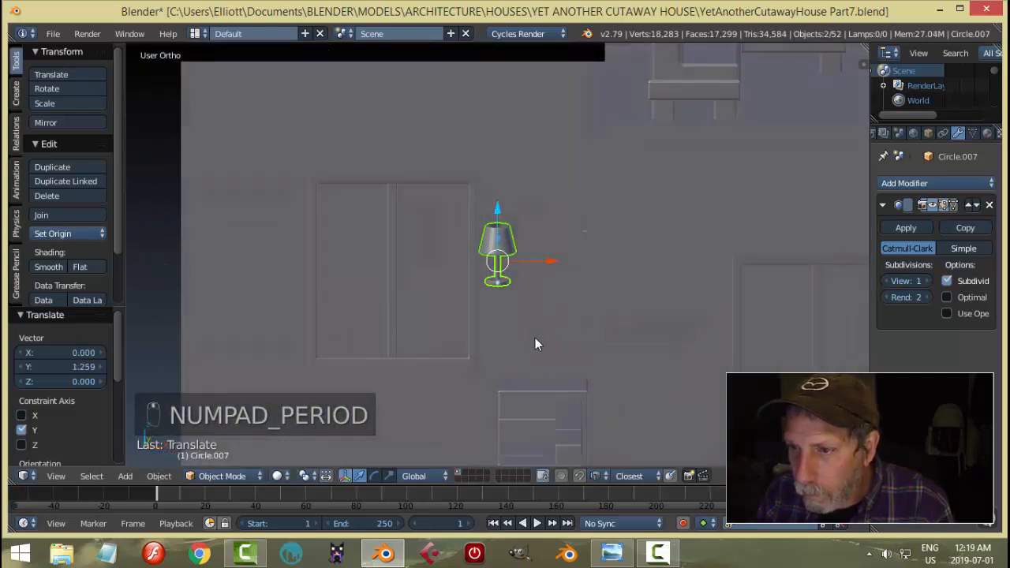
drag(545, 261, 591, 278)
drag(543, 218, 549, 325)
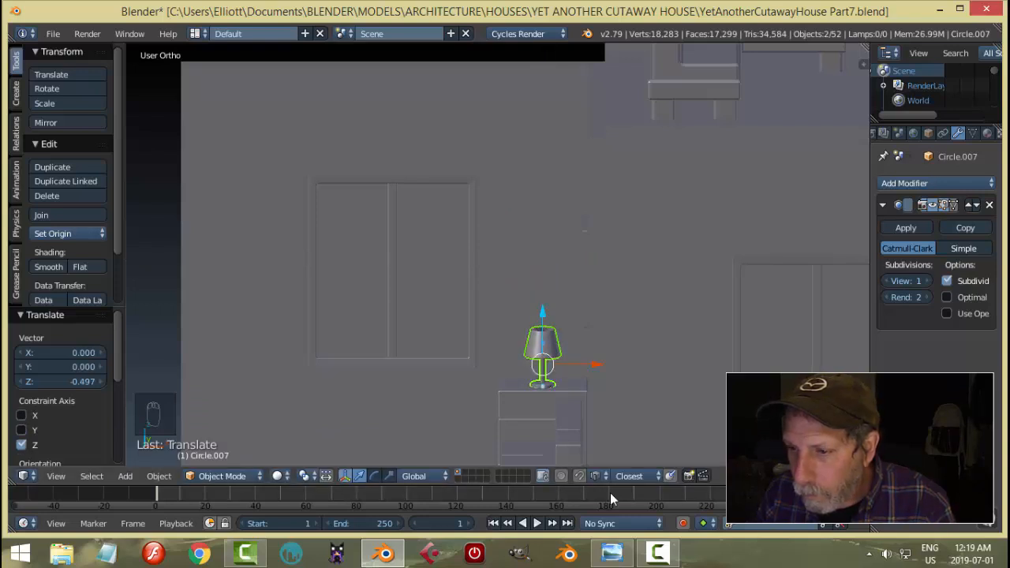
Step: Check the lamp's placement in the reference picture and move the lamp 0.080 along Y on the side table
click(612, 552)
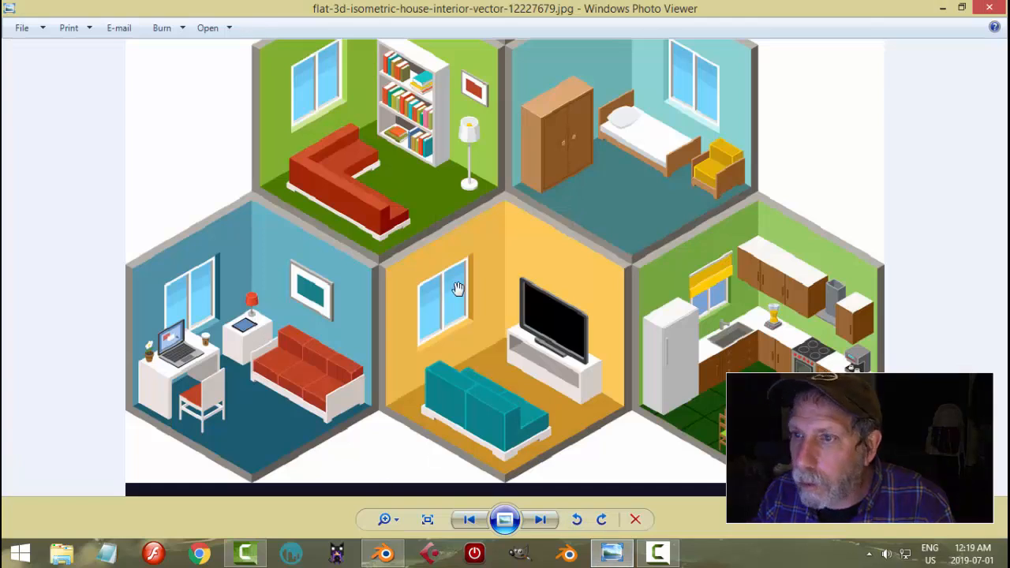
mouse_move(537, 194)
mouse_down()
mouse_move(535, 331)
mouse_move(547, 184)
mouse_up()
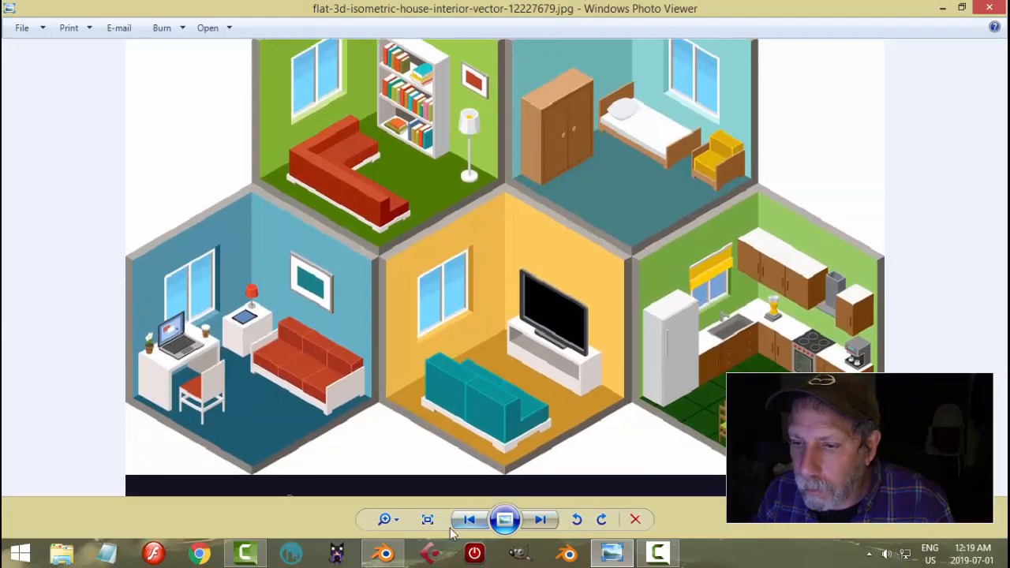
click(387, 552)
middle_drag(487, 312, 604, 379)
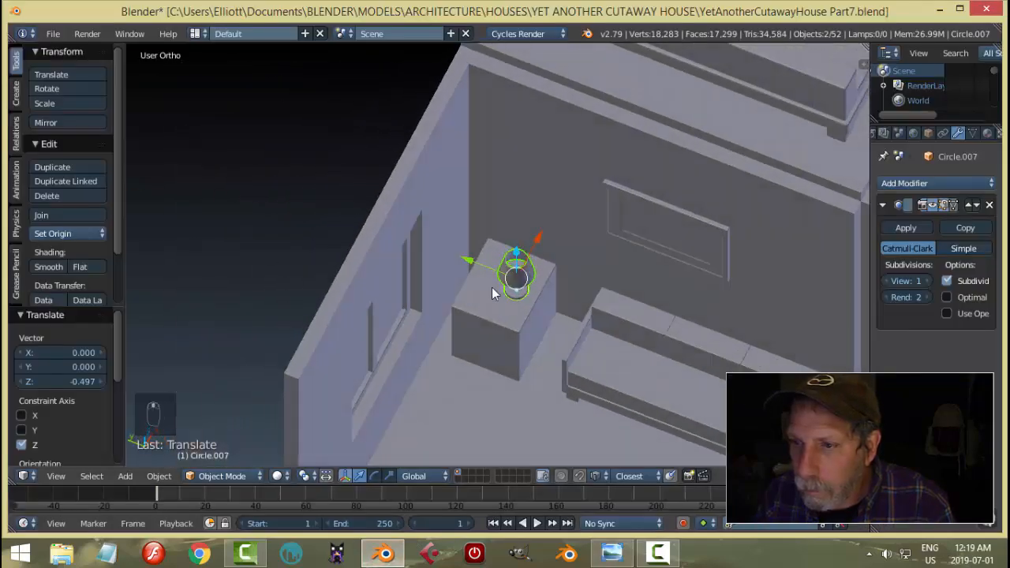
drag(466, 263, 453, 250)
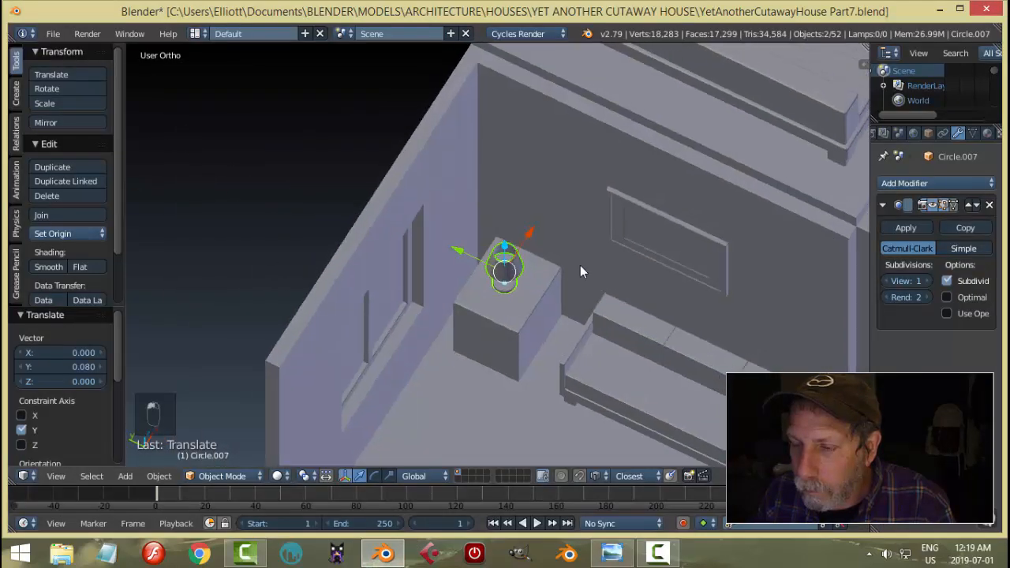
middle_drag(581, 265, 579, 314)
drag(566, 335, 594, 337)
Step: Deselect all objects and save over the existing Part7 blend file
key(a)
scroll(635, 326, down, 3)
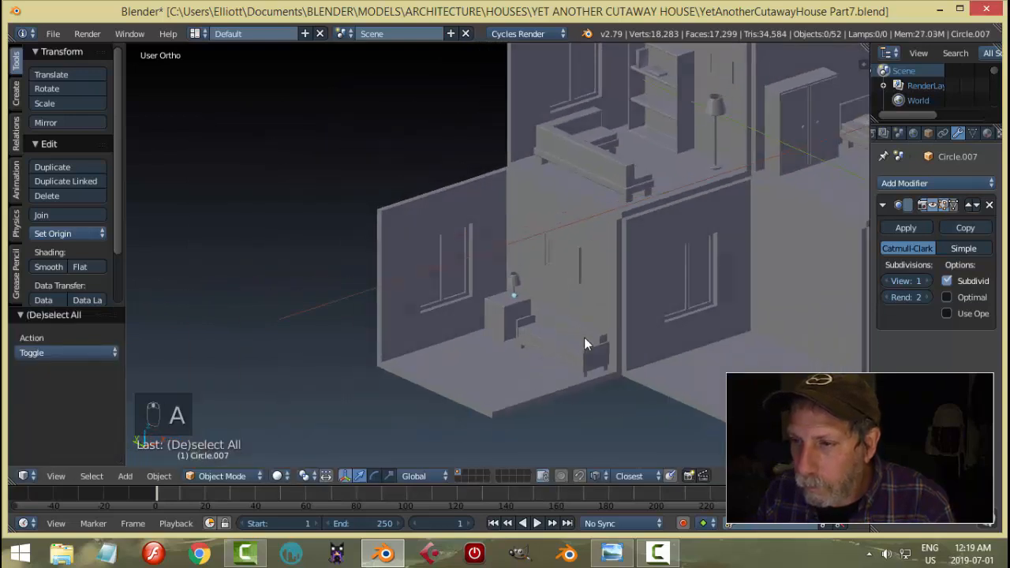
scroll(598, 347, up, 2)
key(ctrl+s)
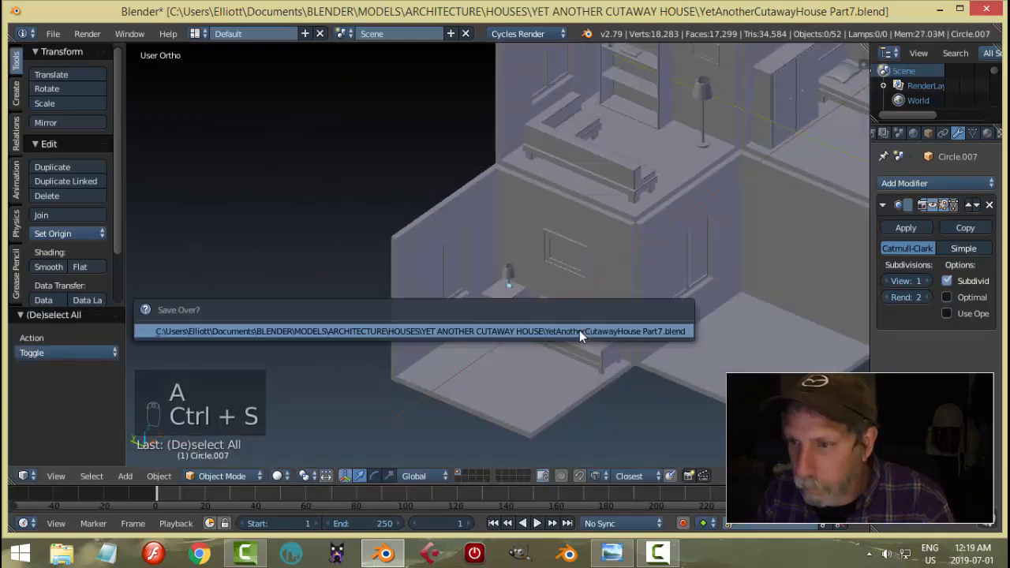
click(579, 330)
scroll(629, 368, up, 3)
mouse_move(592, 324)
middle_down()
mouse_move(612, 291)
mouse_move(588, 341)
middle_up()
Step: Check in the reference picture which item lies beside the lamp on the corner side table
click(614, 554)
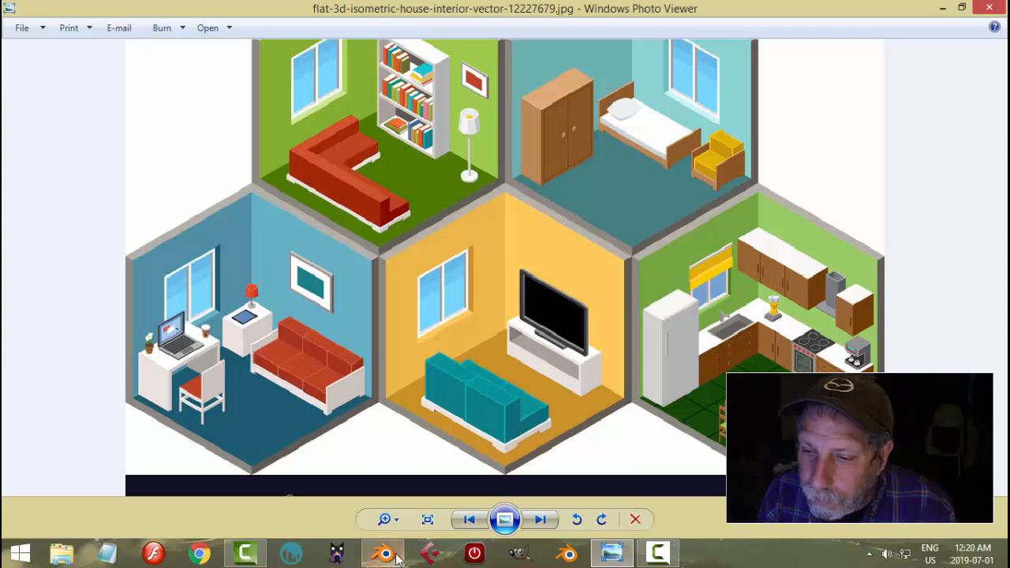
mouse_move(397, 558)
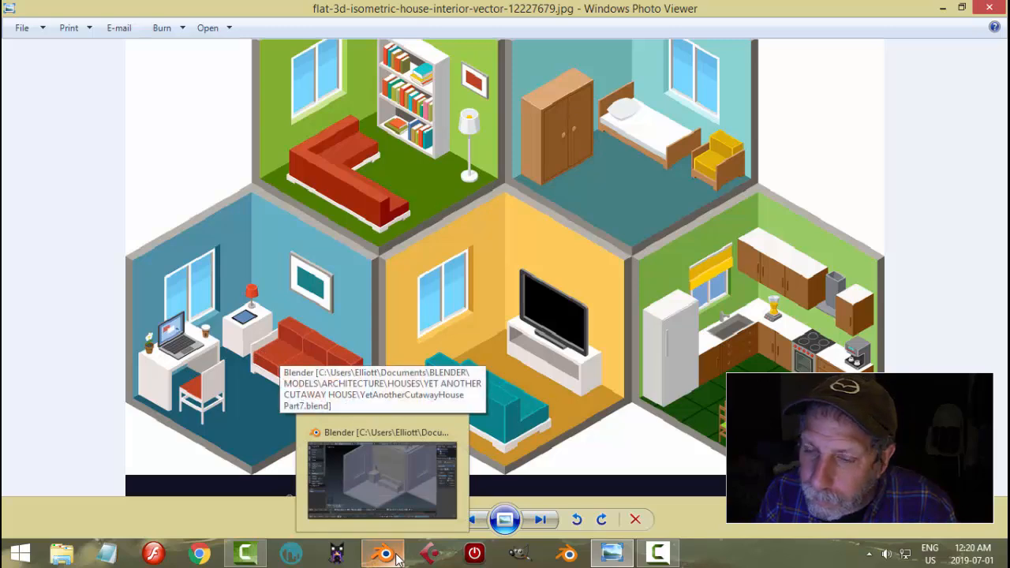
click(397, 559)
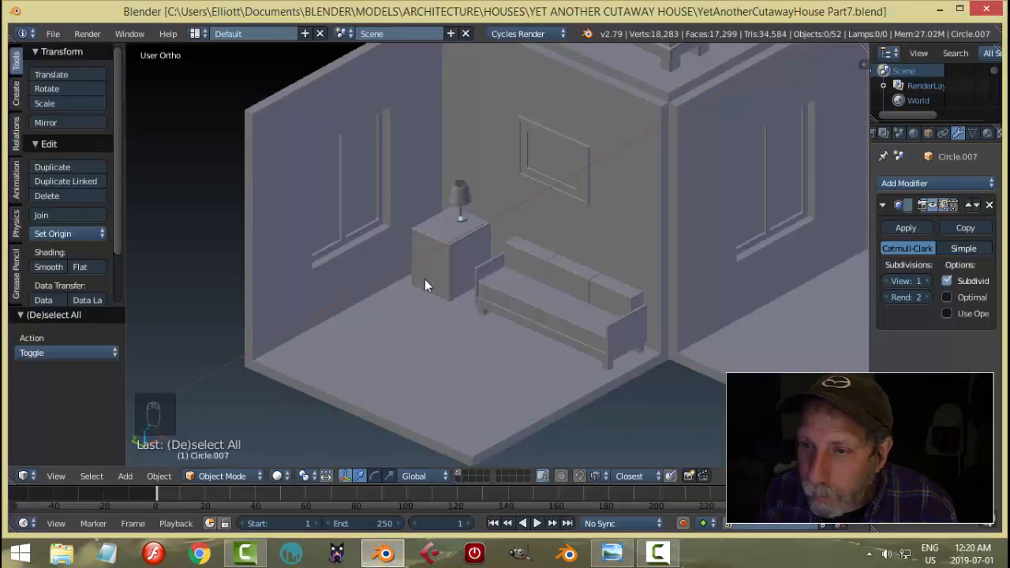
Step: Duplicate the side table's top face in face select mode and raise the copy 0.030 along Z
scroll(462, 275, up, 4)
shift+middle_drag(489, 212, 470, 303)
scroll(467, 303, up, 1)
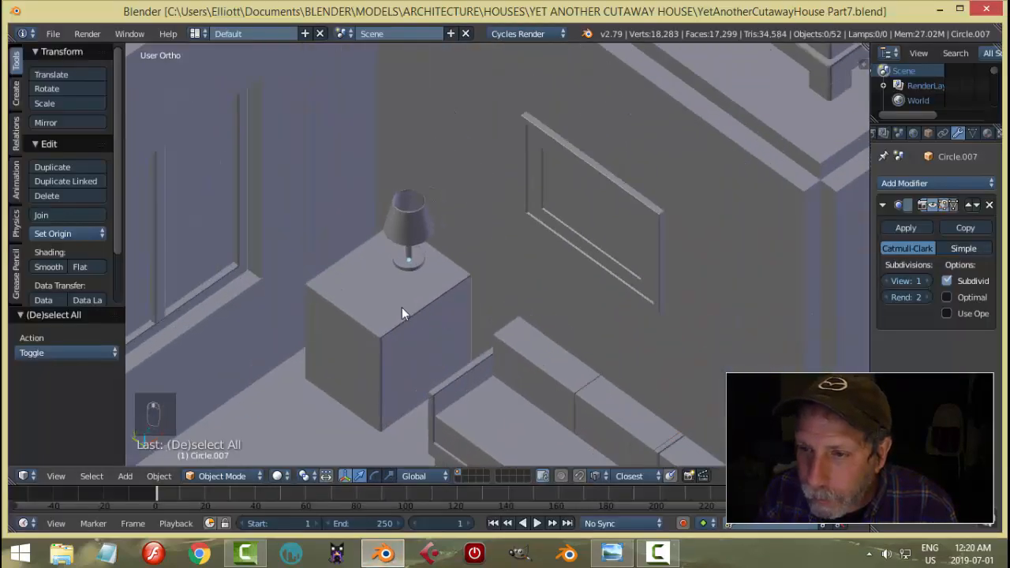
right_click(401, 307)
key(Tab)
click(473, 307)
right_click(432, 292)
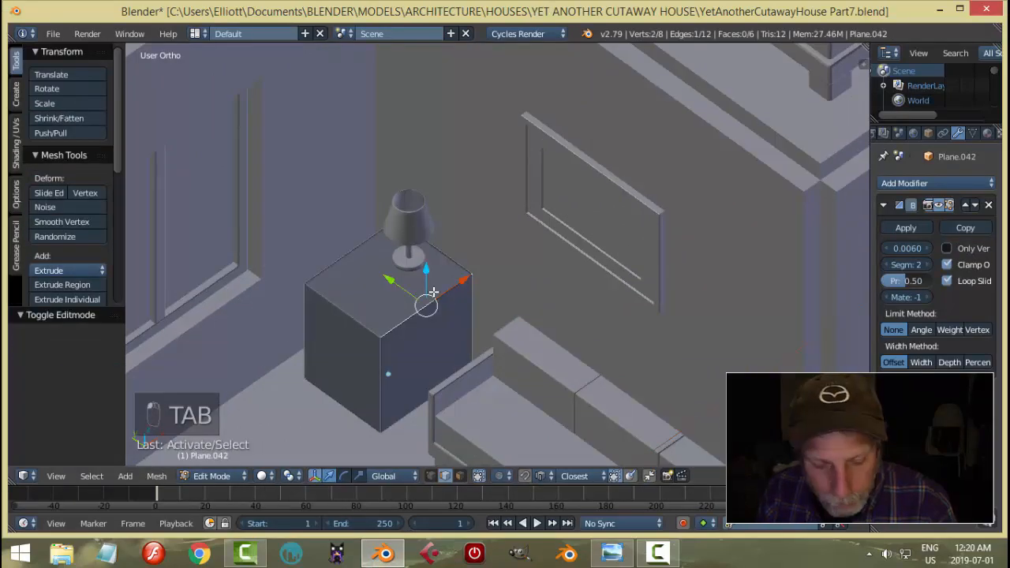
key(a)
key(a)
key(ctrl+Tab)
click(405, 309)
right_click(442, 293)
middle_drag(474, 300, 450, 283)
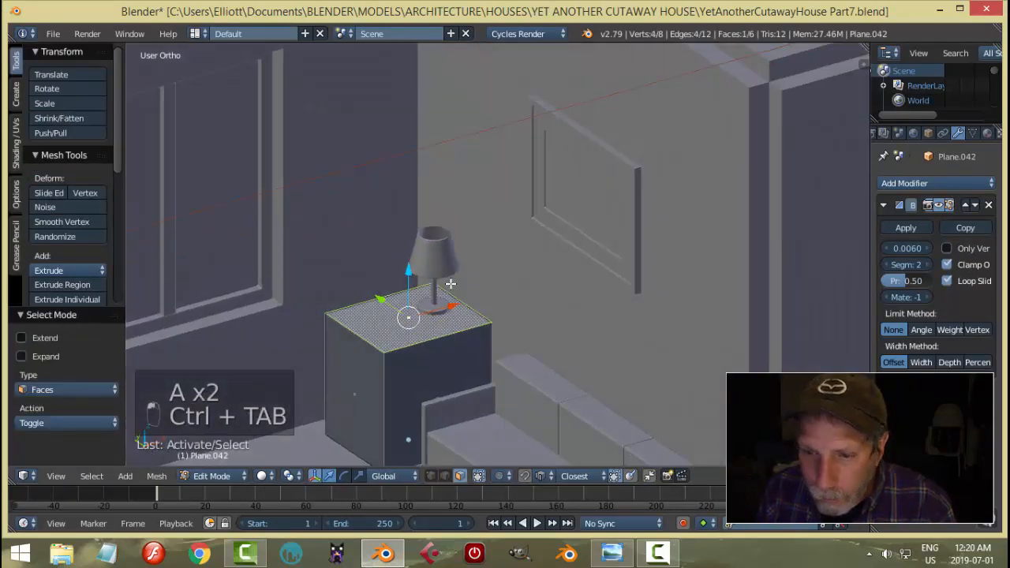
key(shift+d)
click(494, 282)
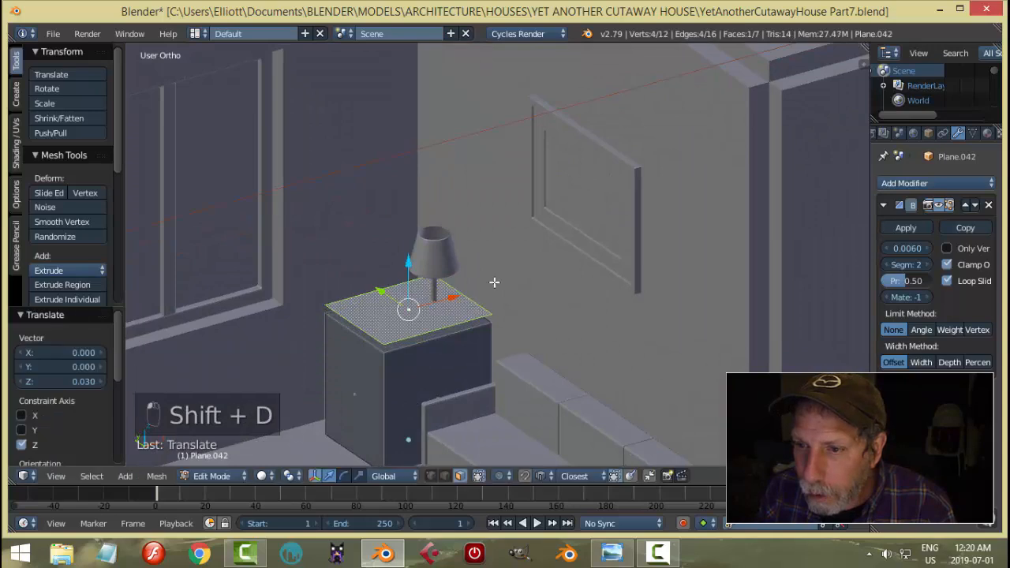
Step: Scale the duplicated face down to tablet size and move it -0.074 along X and -0.044 along Y
key(s)
click(447, 298)
drag(446, 297, 425, 300)
middle_drag(426, 300, 543, 364)
key(g)
key(y)
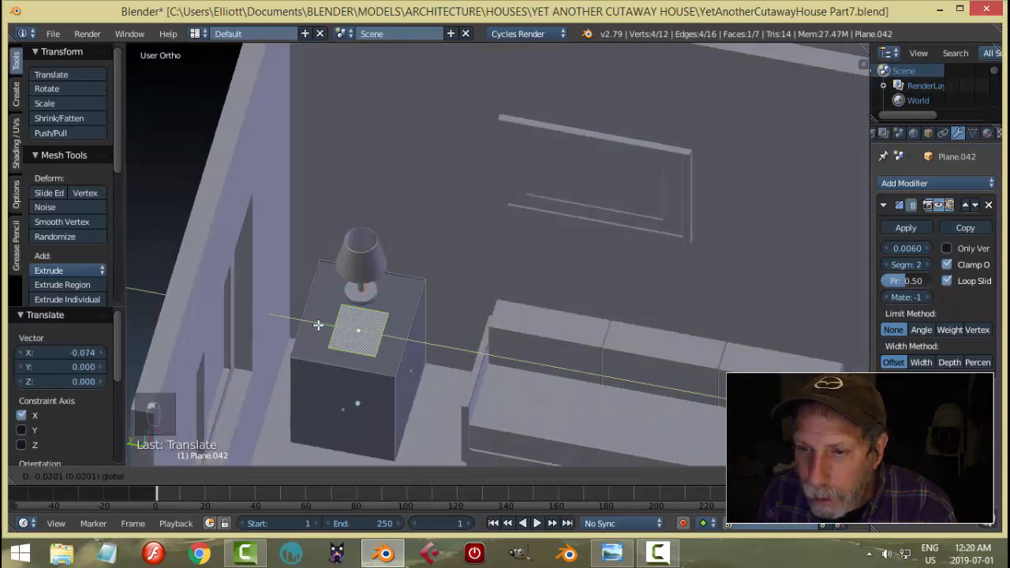
click(322, 328)
Step: Compare the small face with the tablet in the reference picture and scale it by 1.041
click(612, 553)
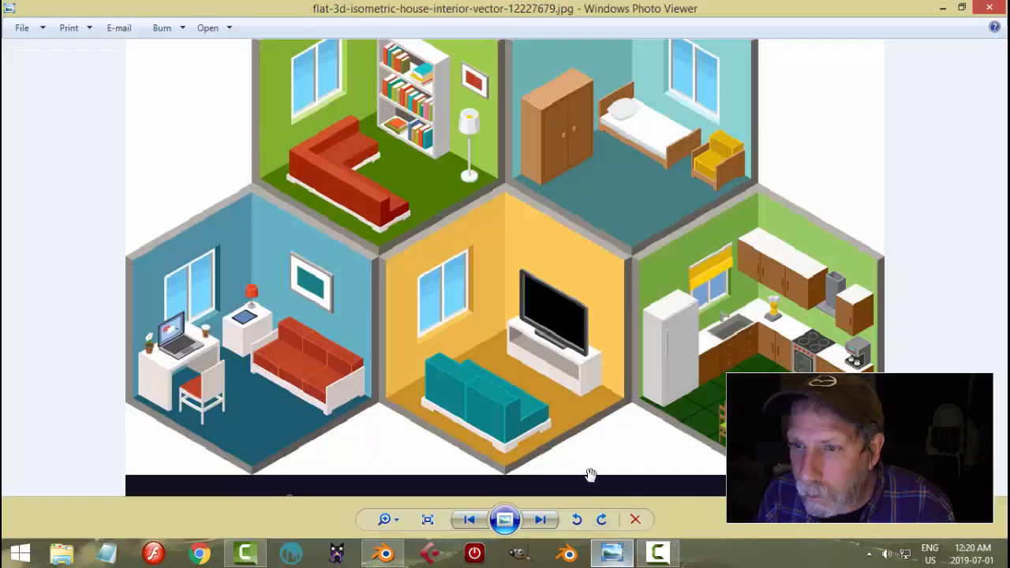
click(384, 552)
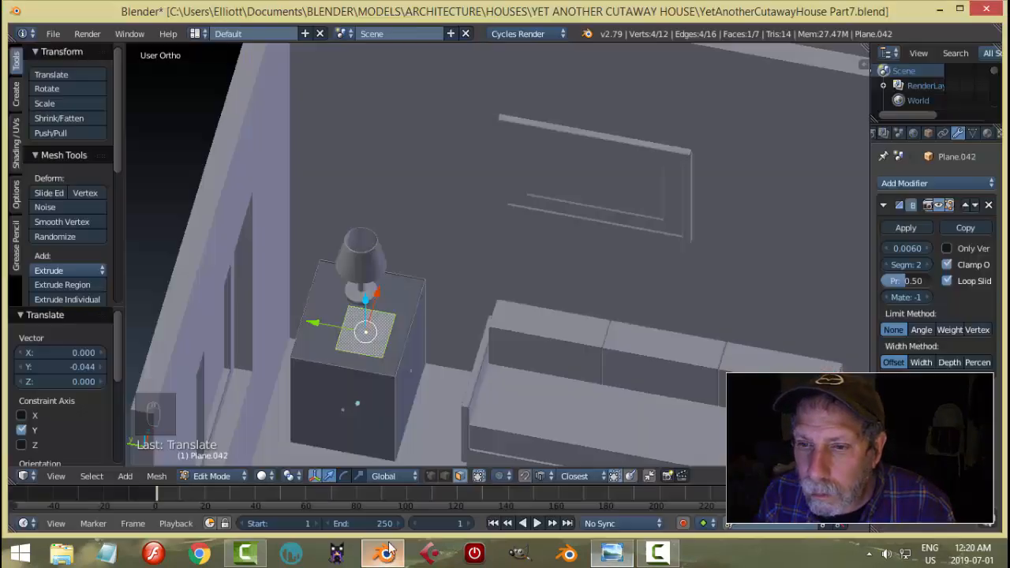
scroll(422, 334, up, 3)
key(s)
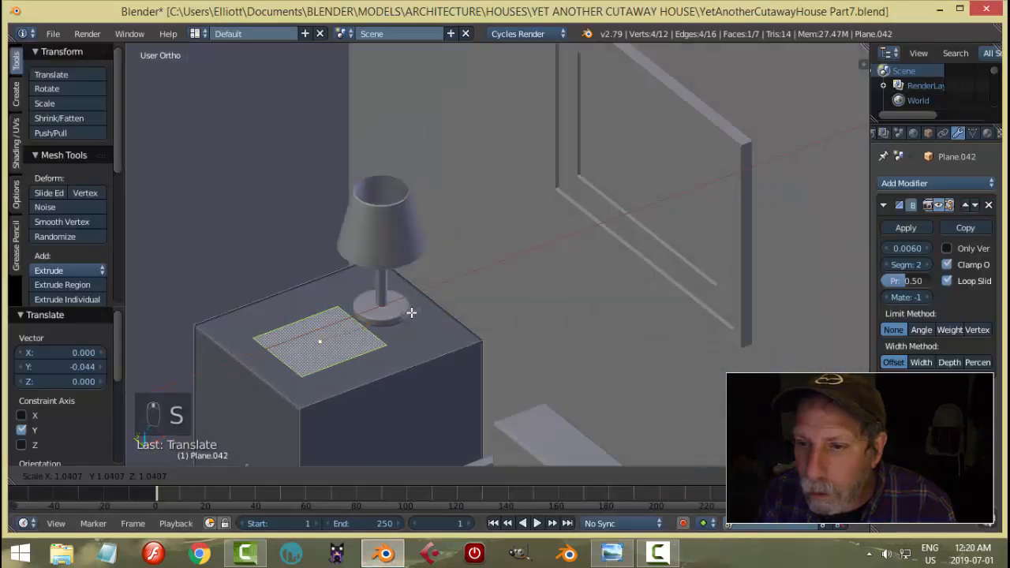
click(404, 310)
Step: Extrude the tablet face 0.007 upward and inset its top face with a thickness of 0.0100
middle_drag(404, 310, 396, 324)
key(e)
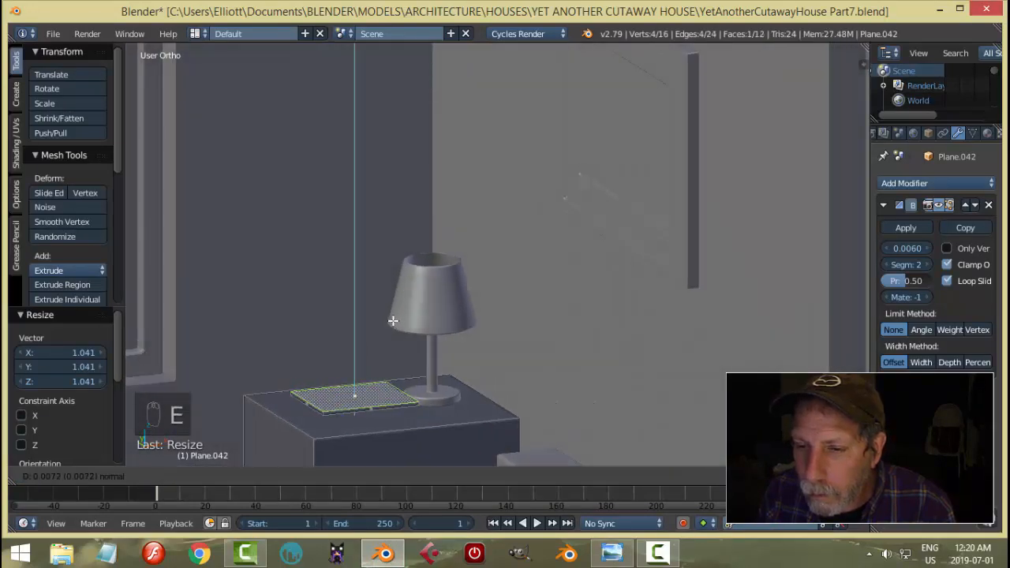
click(393, 321)
middle_drag(438, 337, 631, 215)
key(KP_Decimal)
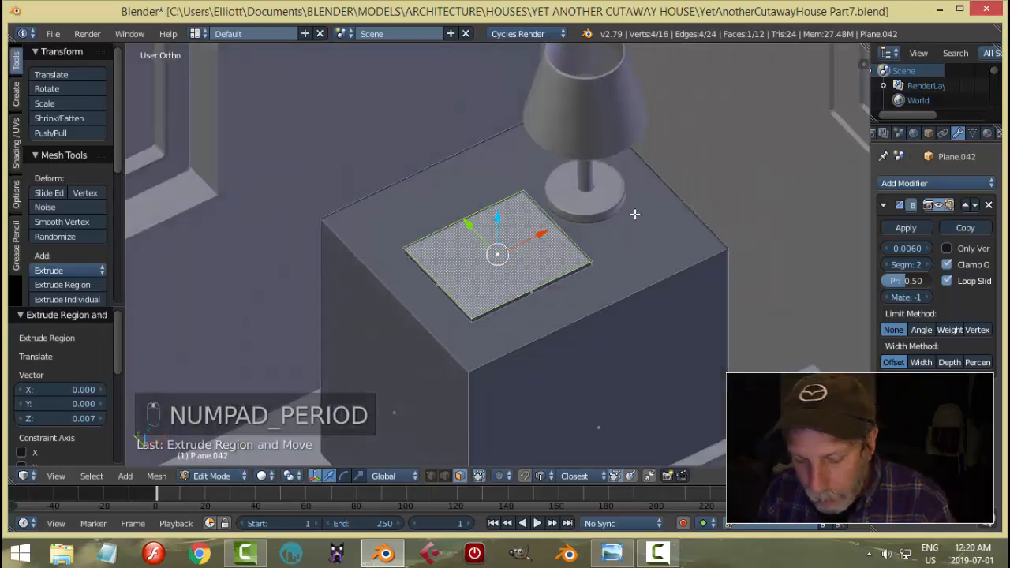
key(i)
key(i)
click(635, 215)
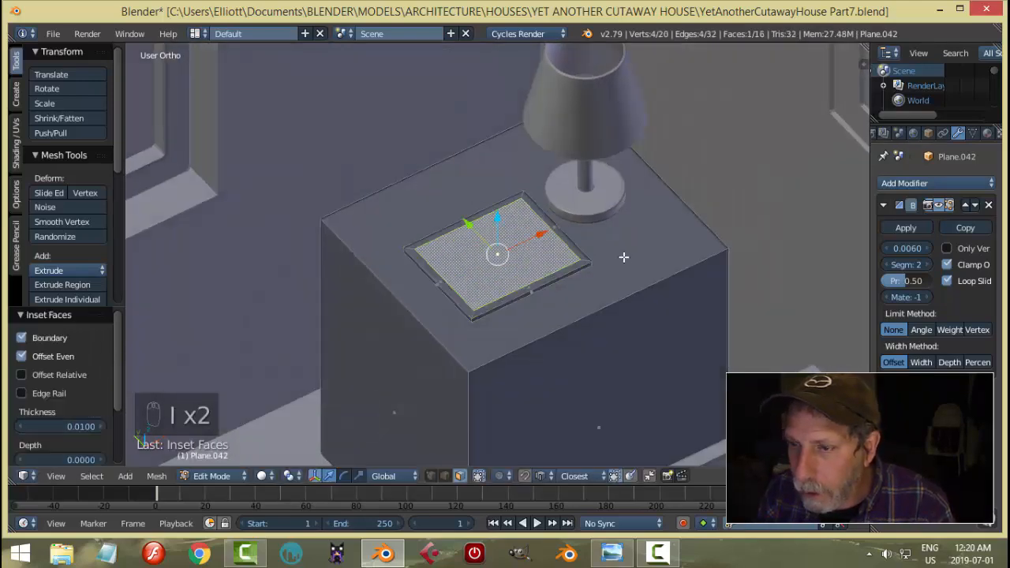
Step: Check the tablet in the reference picture and extrude the inset screen face -0.003 along Z
middle_drag(624, 263, 619, 257)
click(612, 553)
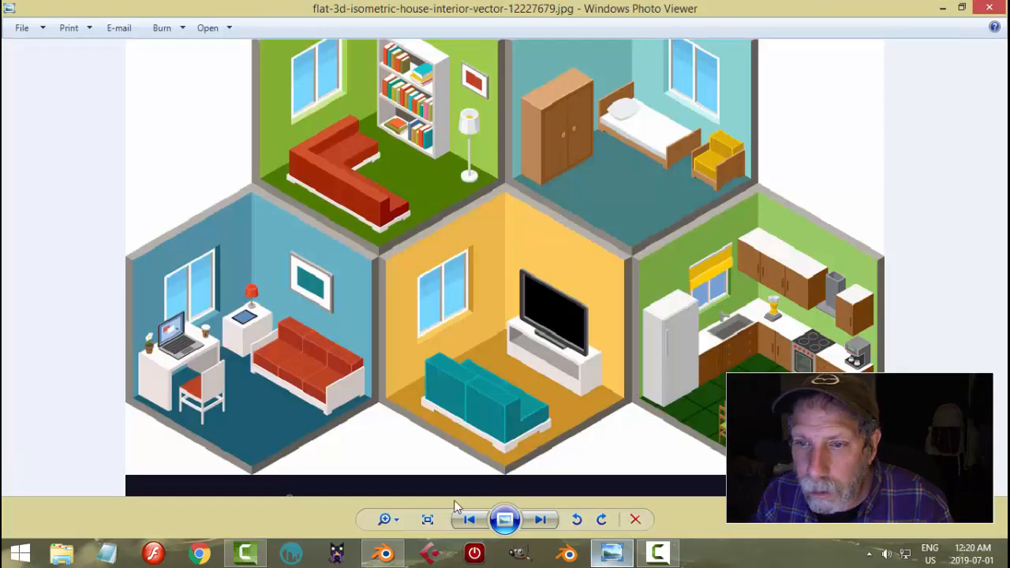
click(384, 552)
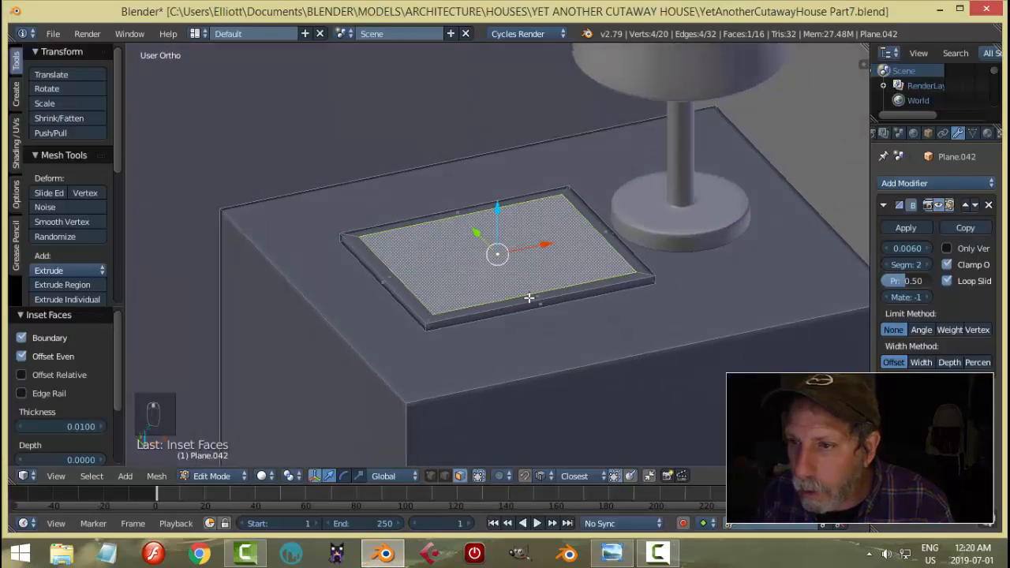
key(e)
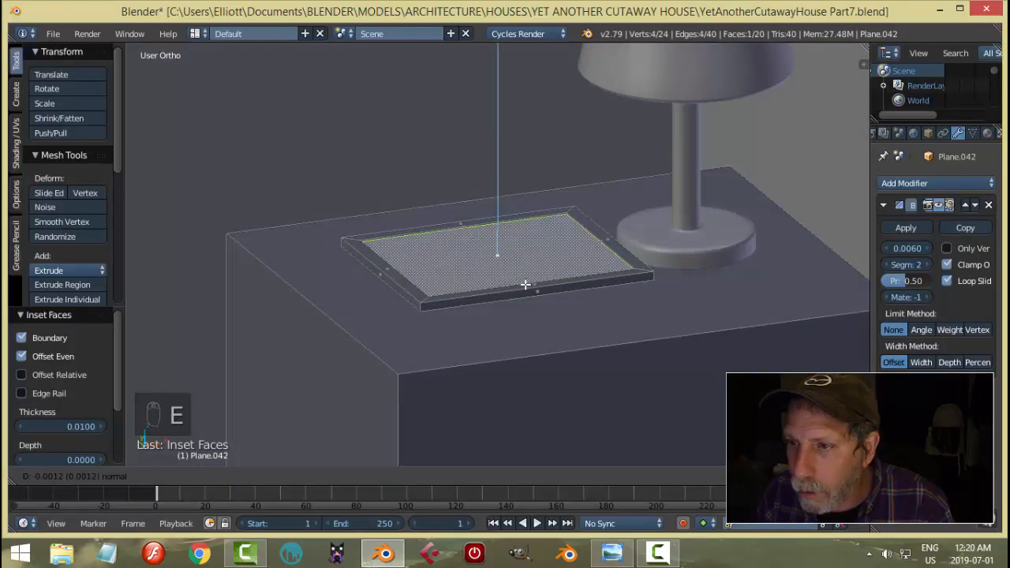
click(526, 287)
key(Tab)
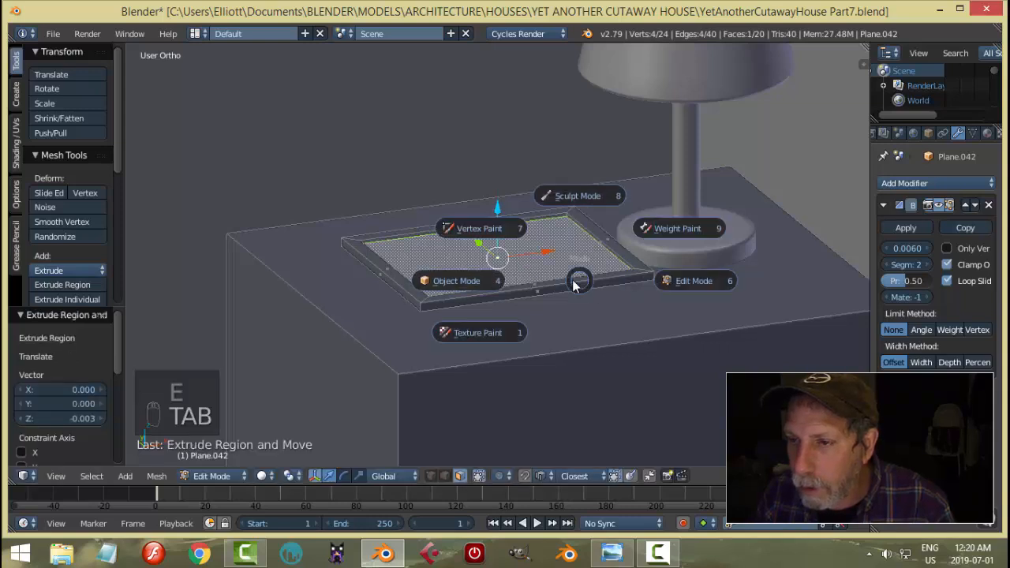
click(490, 266)
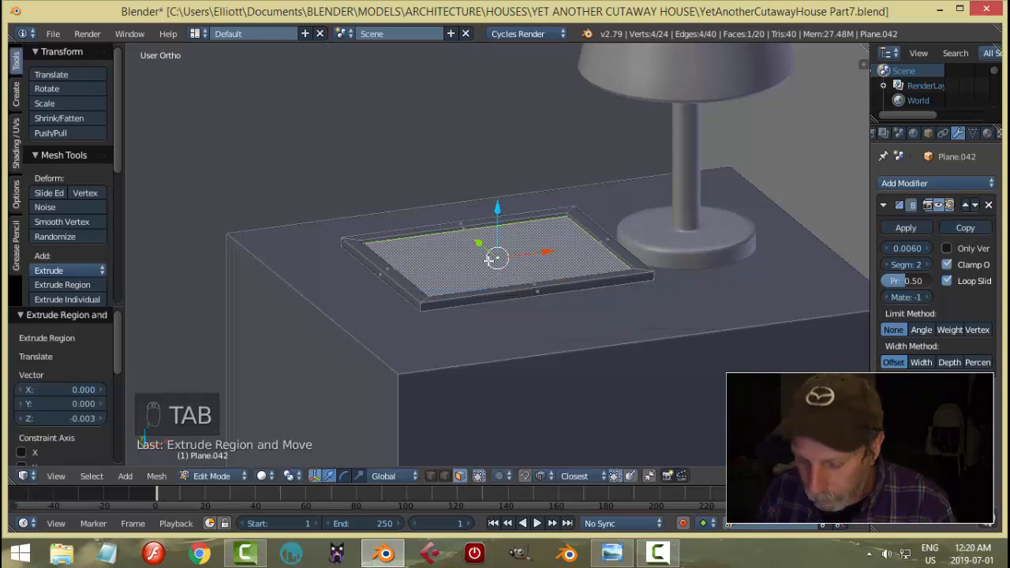
key(ctrl+l)
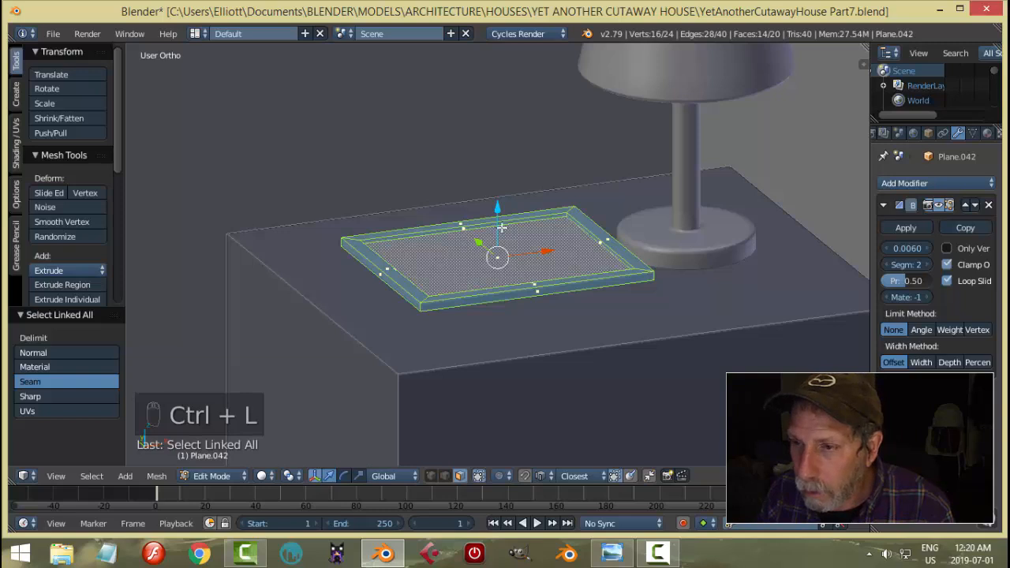
key(Tab)
click(415, 237)
right_click(498, 235)
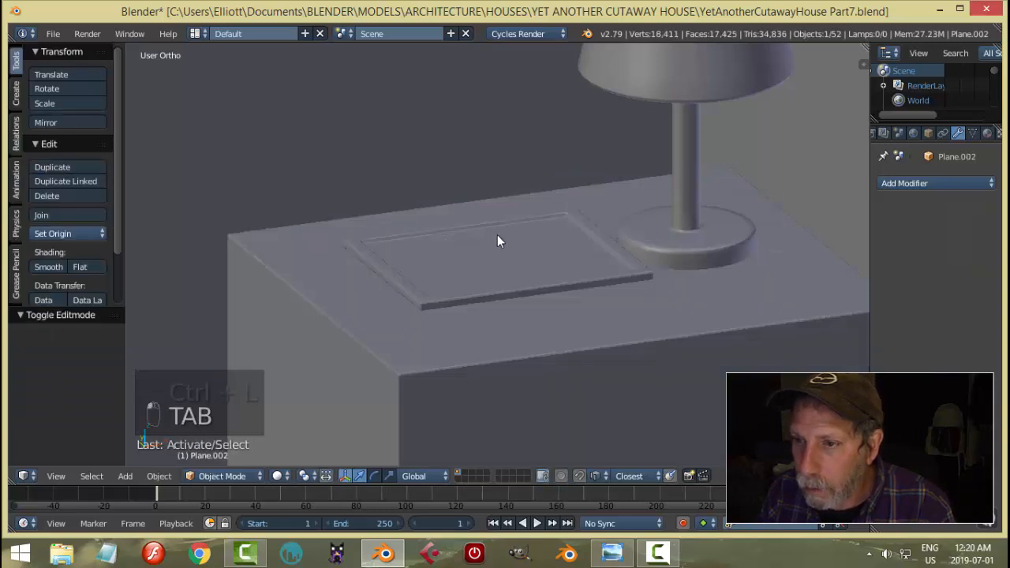
right_click(498, 239)
key(Tab)
click(542, 242)
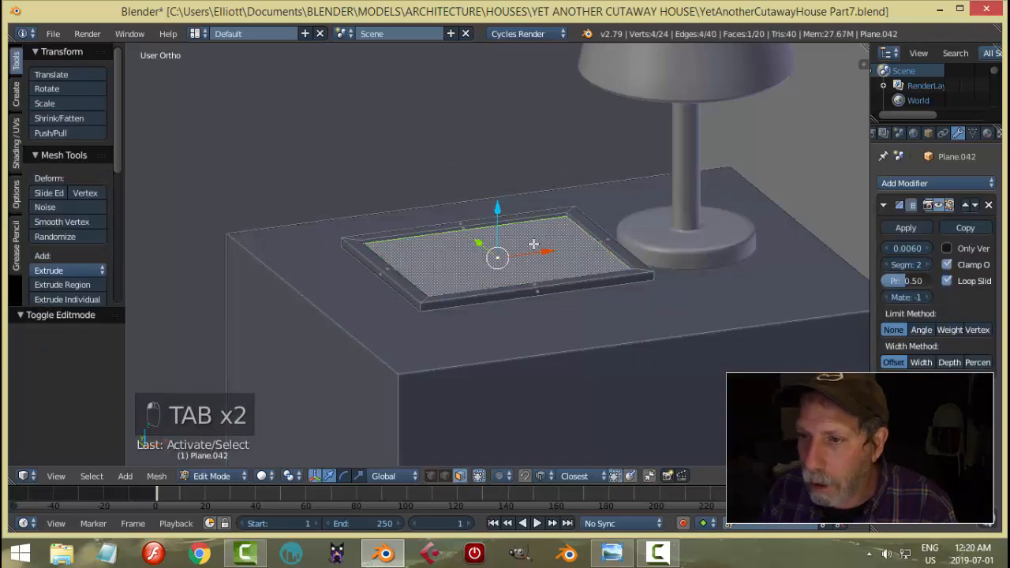
Step: Separate all geometry linked to the tablet's screen face into its own object and set its origin to geometry
key(ctrl+l)
key(p)
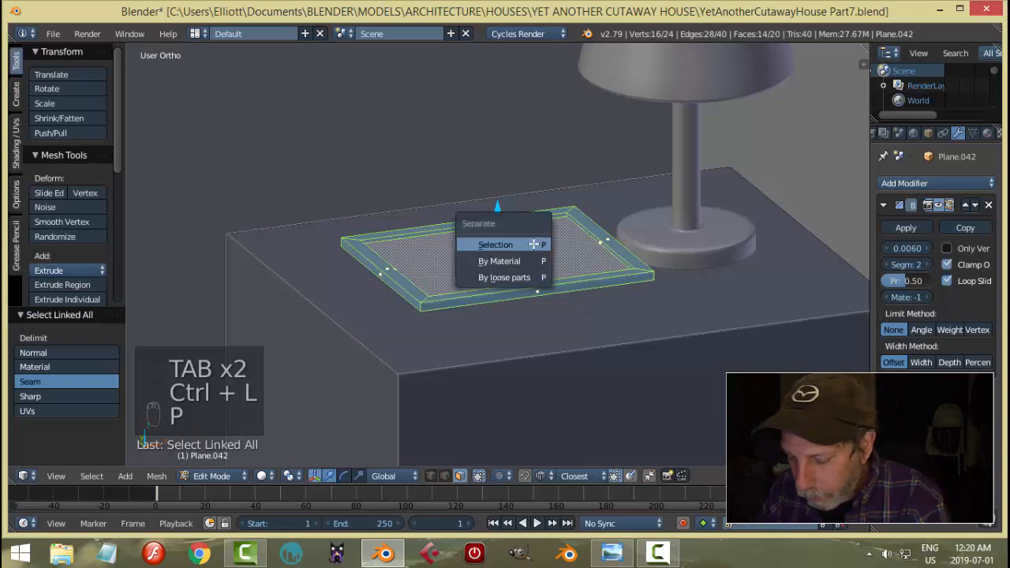
click(534, 245)
key(Tab)
click(452, 240)
right_click(472, 247)
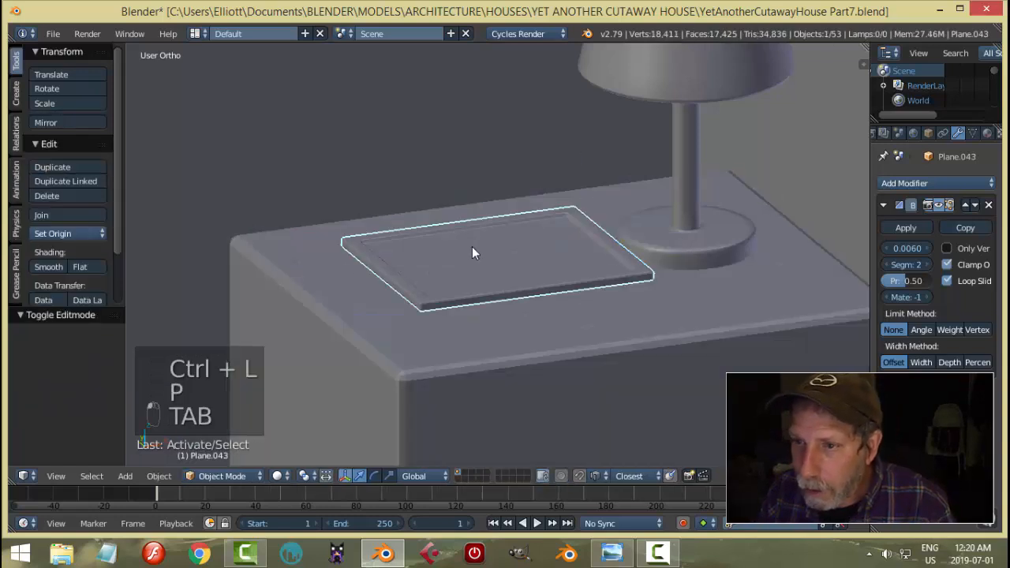
click(55, 232)
click(61, 268)
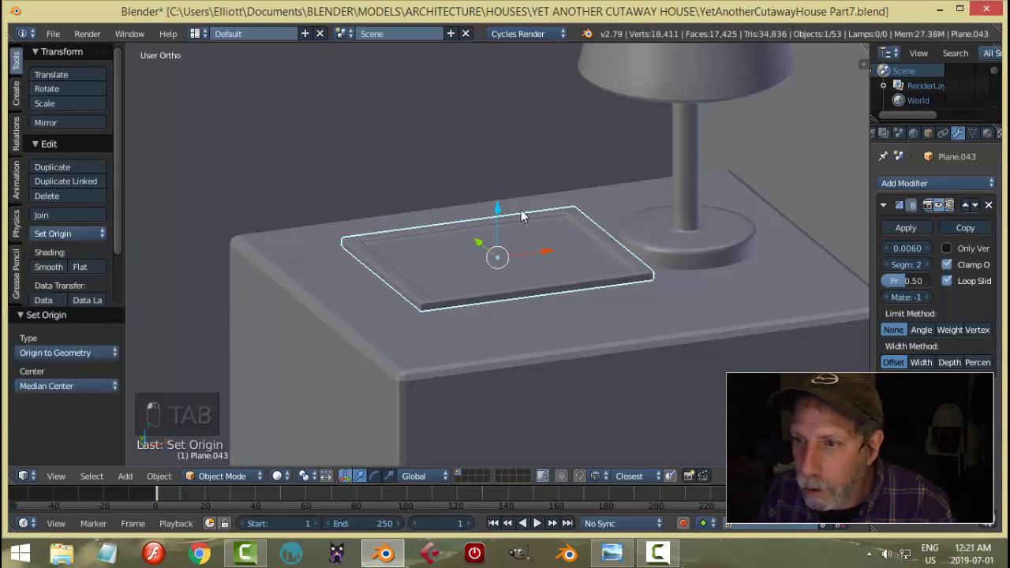
Step: Lower the tablet -0.030 along Z onto the side table's top
key(g)
key(z)
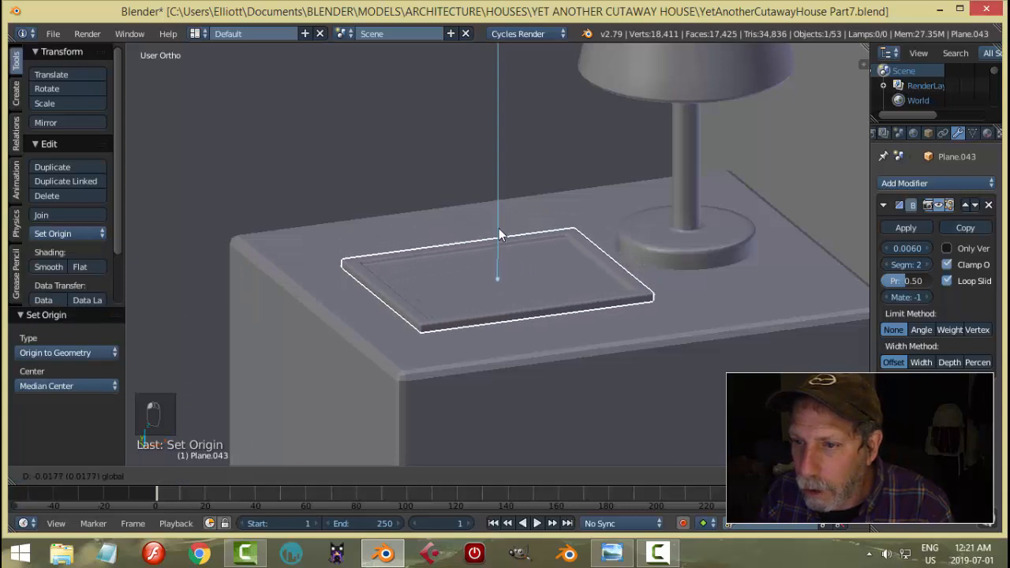
click(495, 249)
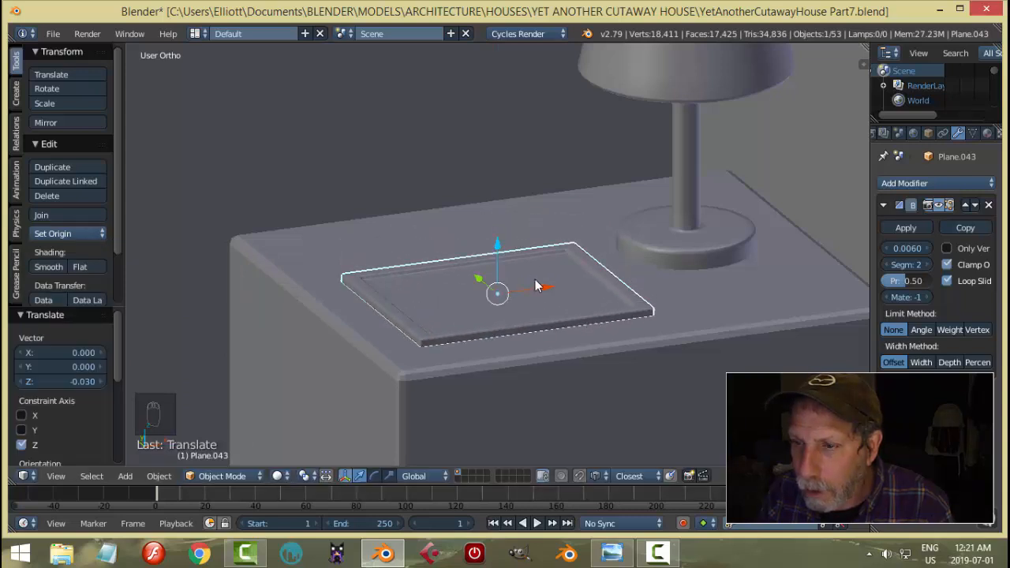
Step: Deselect all objects and save over the existing Part7 blend file
key(a)
middle_drag(547, 286, 553, 309)
scroll(567, 328, down, 8)
key(ctrl+s)
click(496, 333)
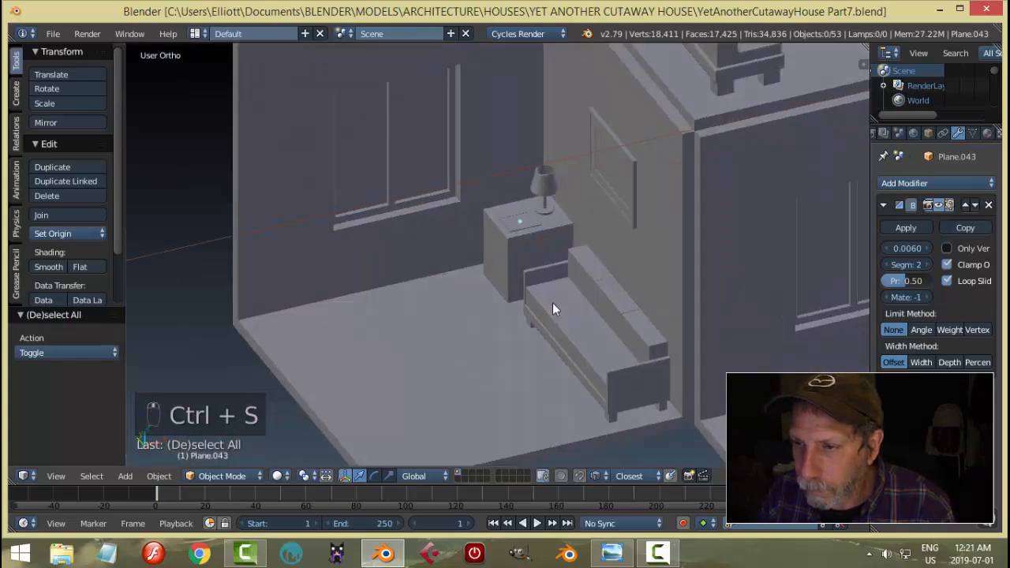
Step: Examine the desk and chair of the lower-left room close up in the reference picture
click(612, 552)
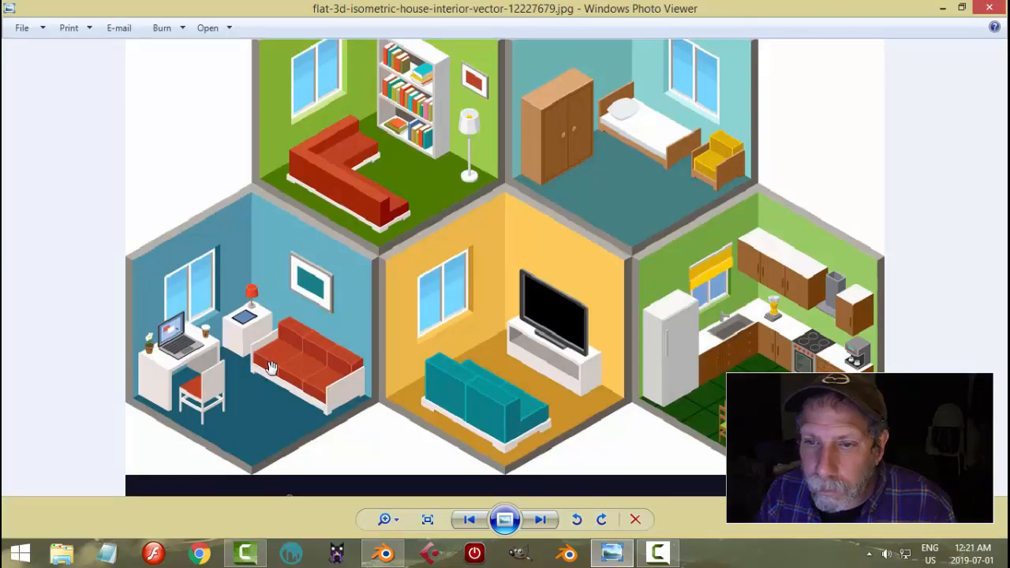
scroll(254, 333, up, 1)
drag(224, 360, 213, 295)
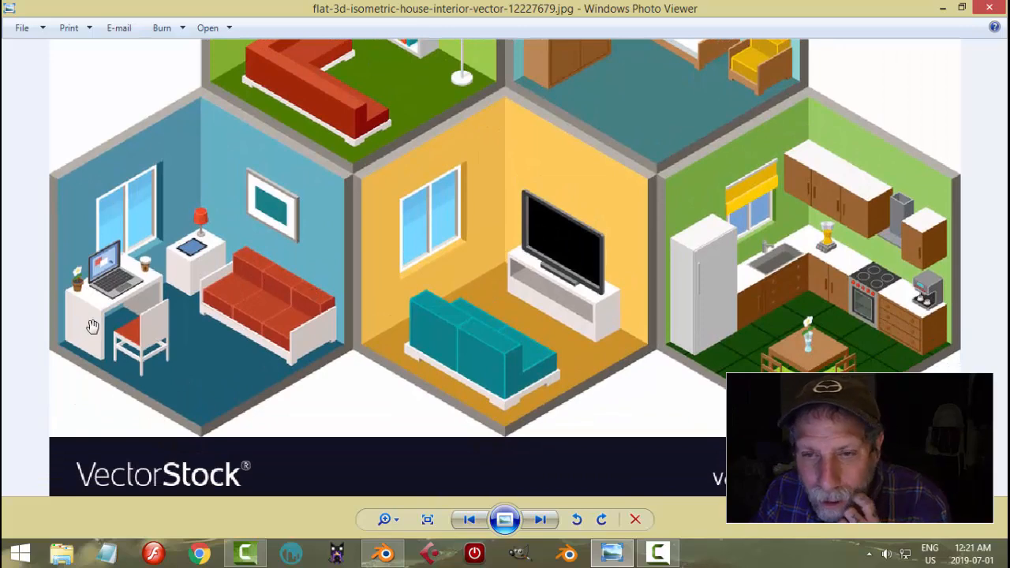
click(385, 553)
Step: Duplicate the lower-left room's floor face in place and raise the copy above the floor along Z
right_click(442, 332)
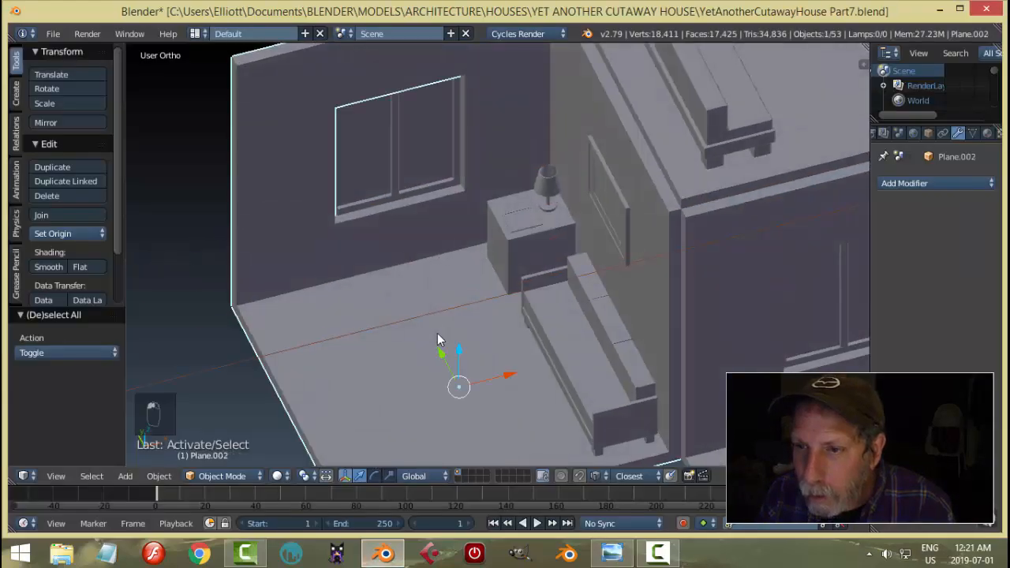
key(Tab)
click(539, 335)
shift+middle_drag(438, 366, 462, 293)
right_click(480, 300)
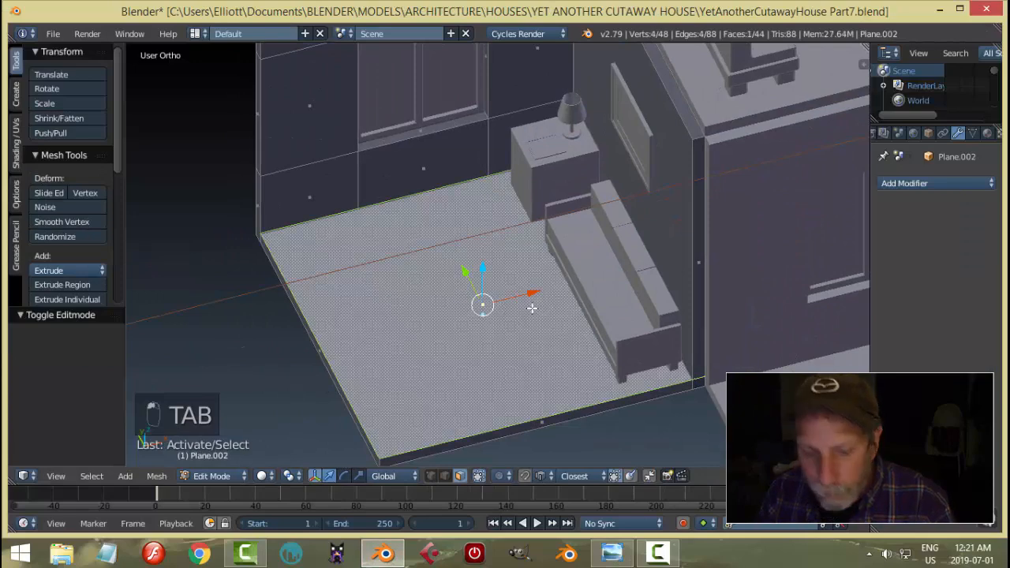
key(shift+d)
right_click(533, 308)
middle_drag(585, 298, 553, 265)
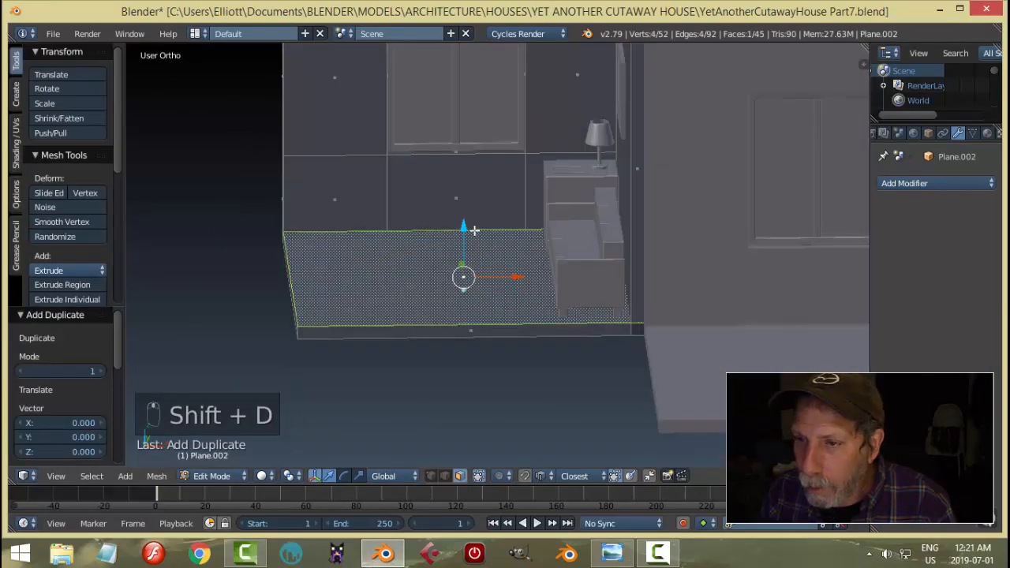
drag(472, 228, 472, 202)
click(472, 202)
Step: Scale the raised floor copy to 0.304 and move it -0.543 along X
key(s)
click(501, 244)
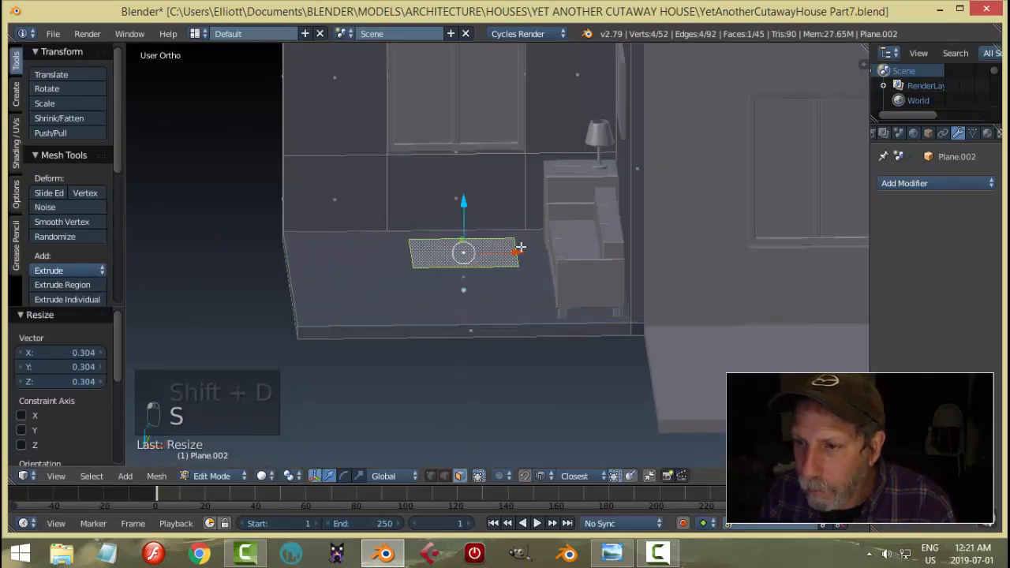
key(s)
drag(501, 245, 424, 258)
middle_drag(474, 280, 557, 343)
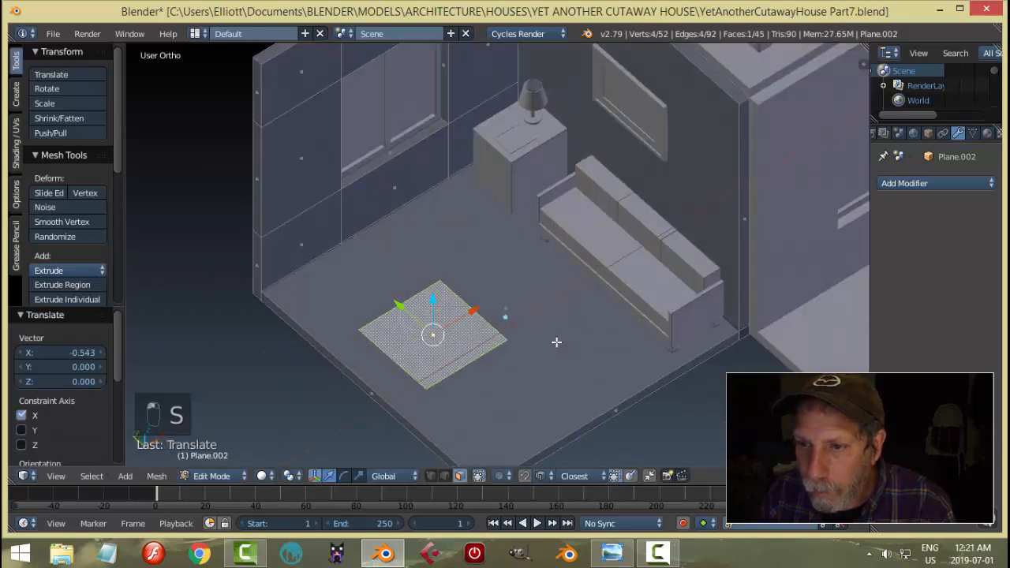
Step: Move the scaled floor copy 0.537 along Y and check its placement against the desk in the reference picture
drag(405, 309, 333, 254)
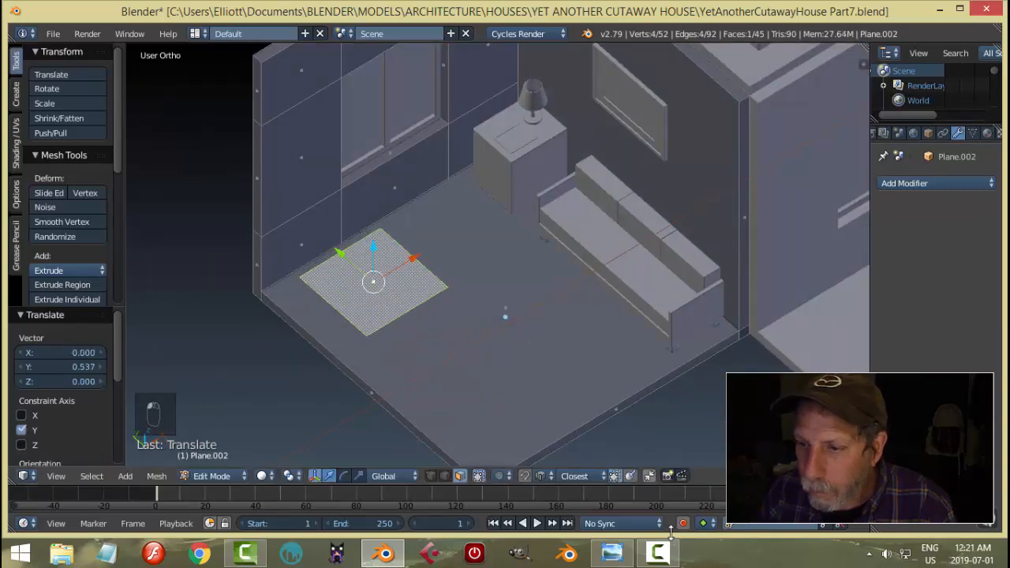
click(612, 552)
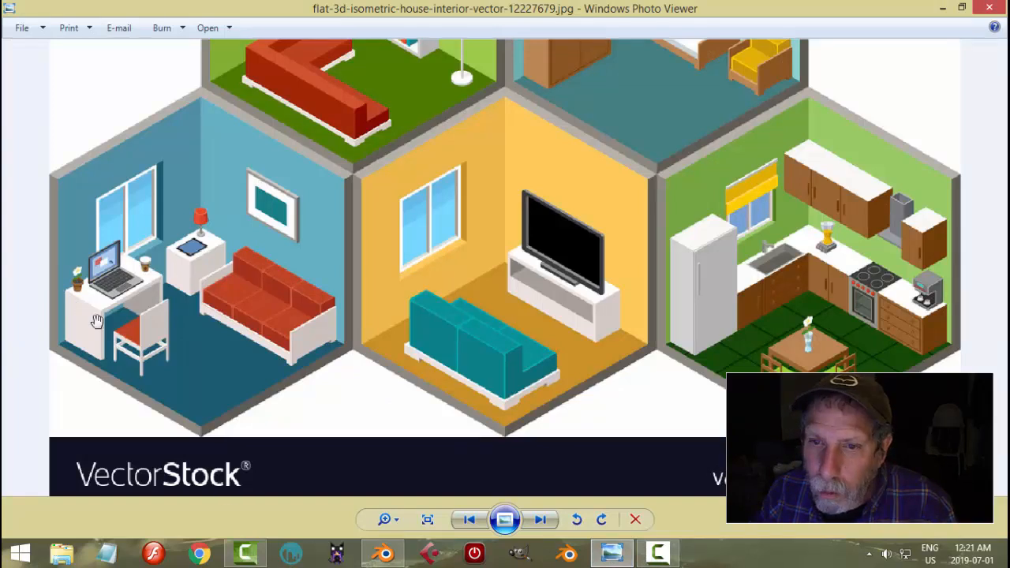
right_click(384, 552)
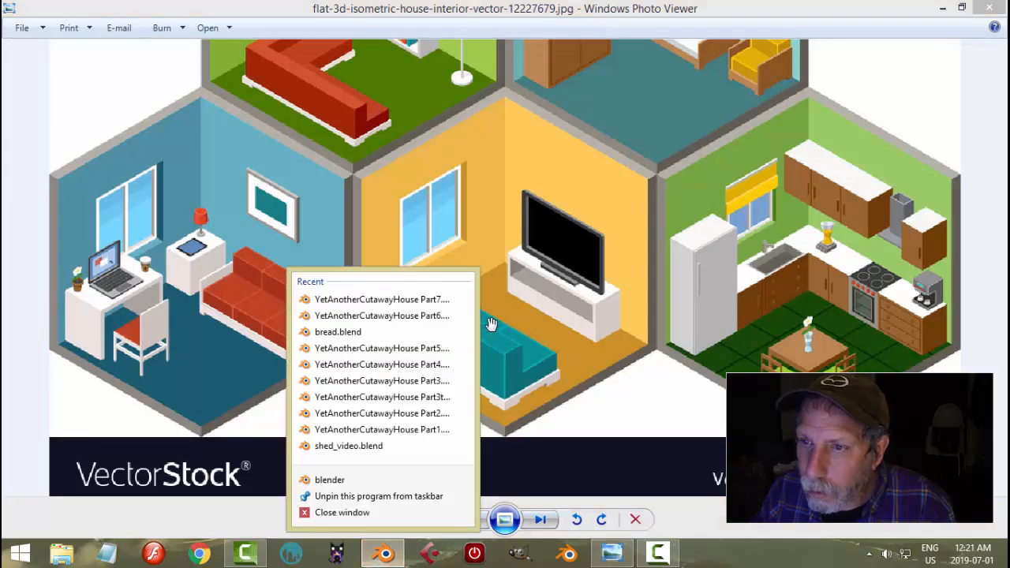
click(451, 469)
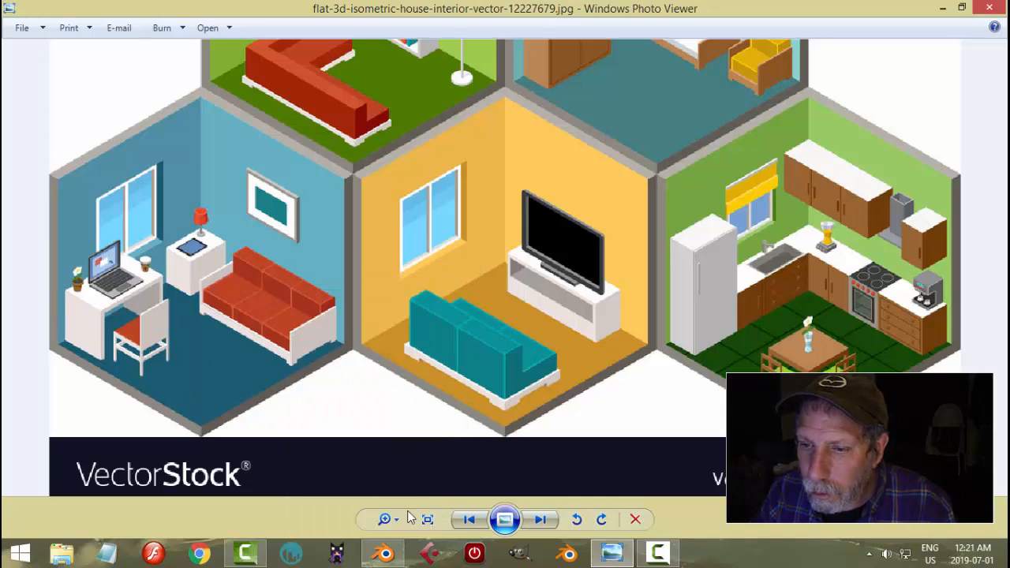
click(385, 553)
Step: Widen the floor copy along X by a scale factor of 1.204
scroll(370, 244, up, 3)
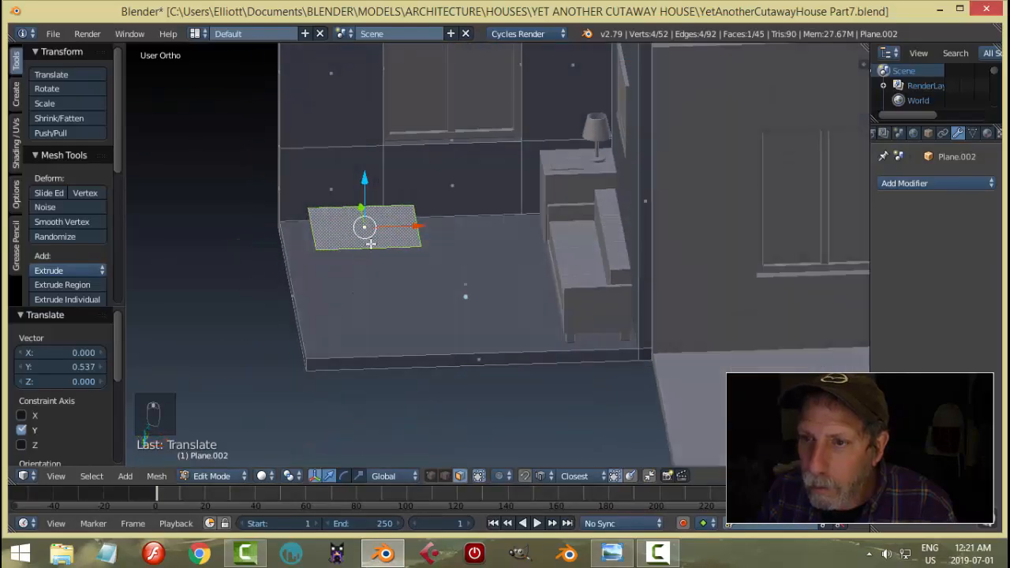
key(s)
key(x)
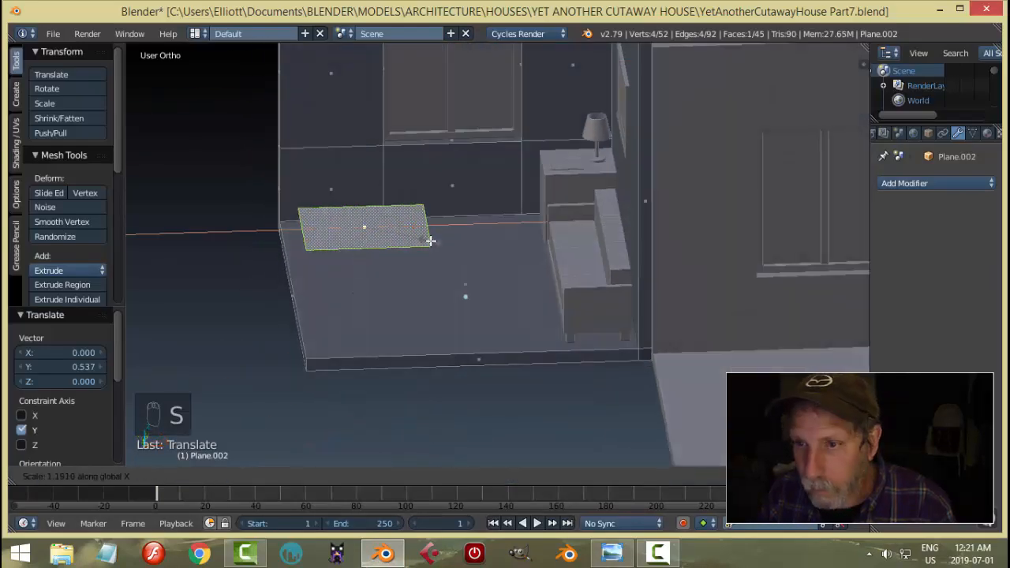
click(430, 240)
middle_drag(501, 230, 509, 299)
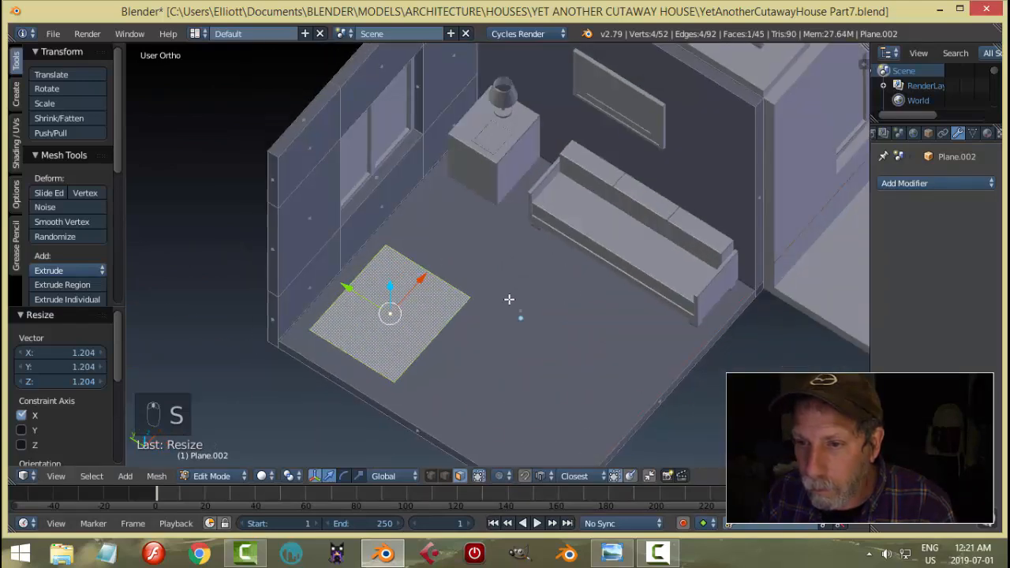
Step: Move the front edge of the desk face 0.099 along Y to make it shallower, and compare with the reference picture
key(ctrl+Tab)
click(399, 323)
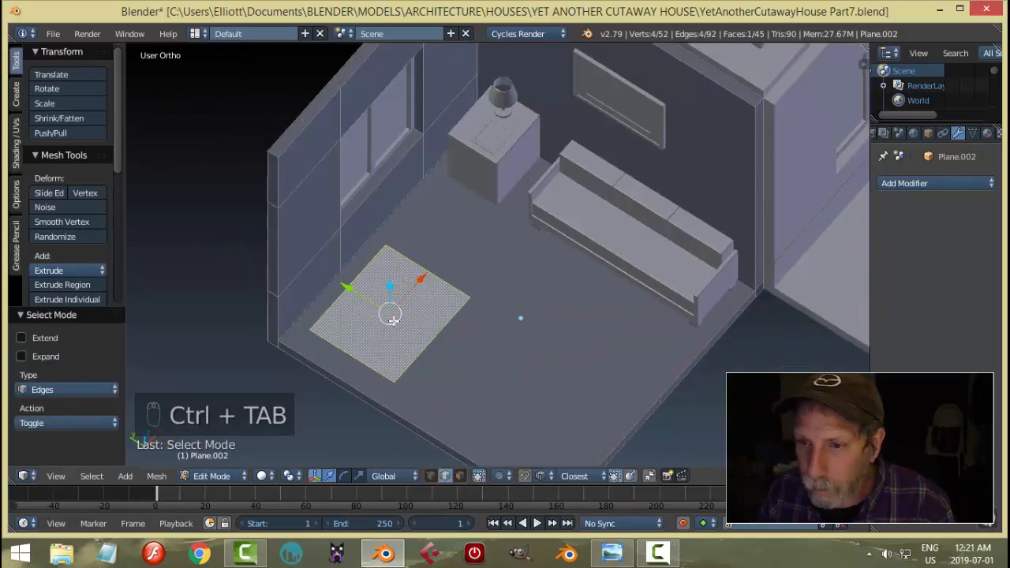
key(a)
drag(405, 319, 397, 311)
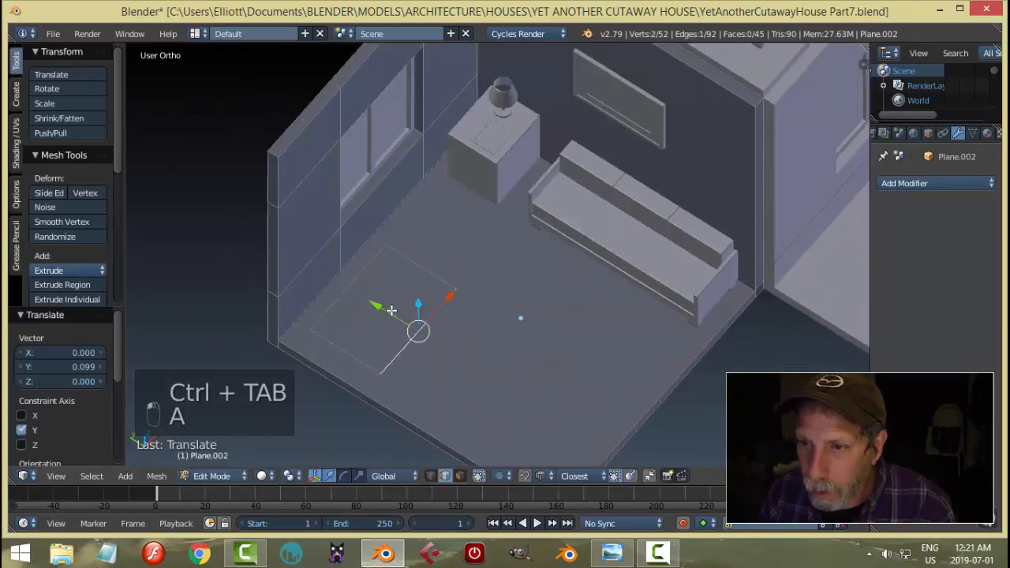
key(a)
middle_drag(508, 285, 459, 292)
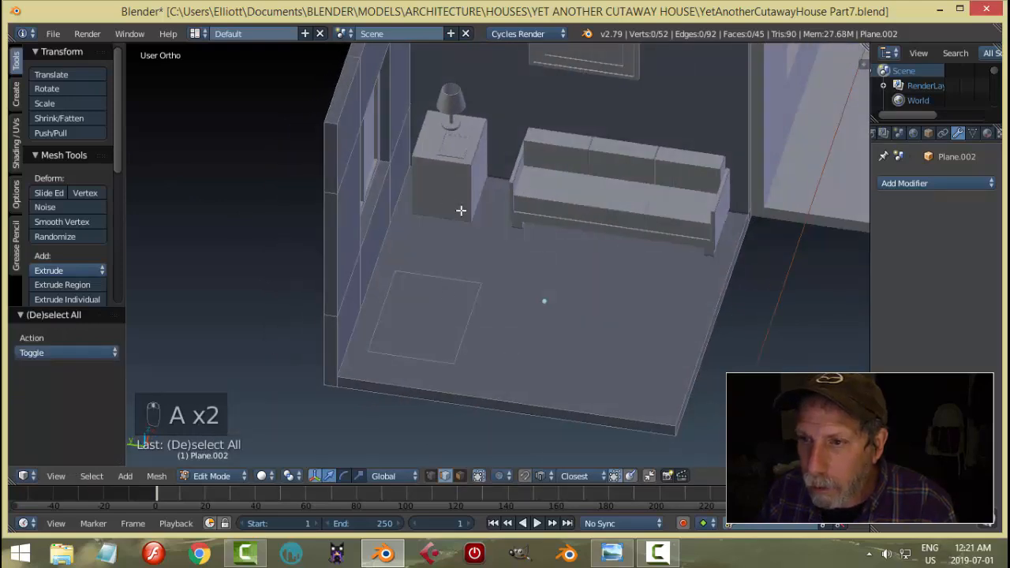
click(612, 552)
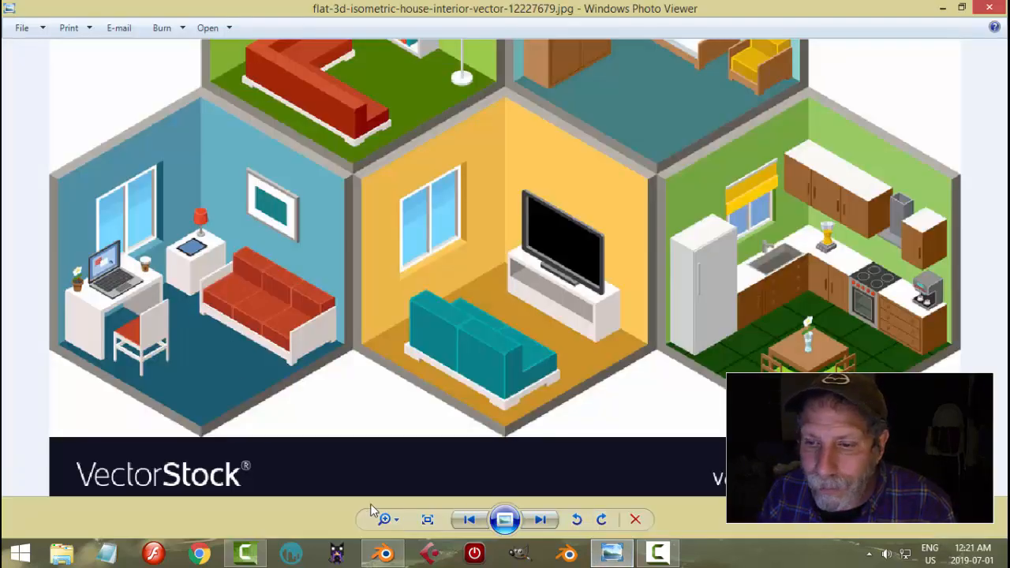
click(385, 553)
Step: Select the whole desk face through its linked geometry, separate it into its own object and return to Object Mode
middle_drag(519, 331, 519, 328)
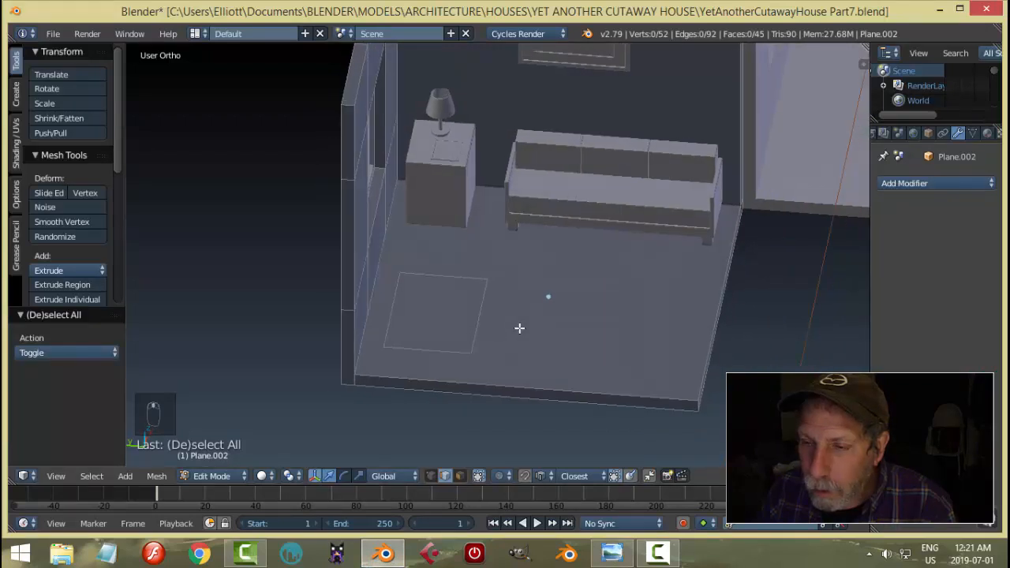
right_click(411, 308)
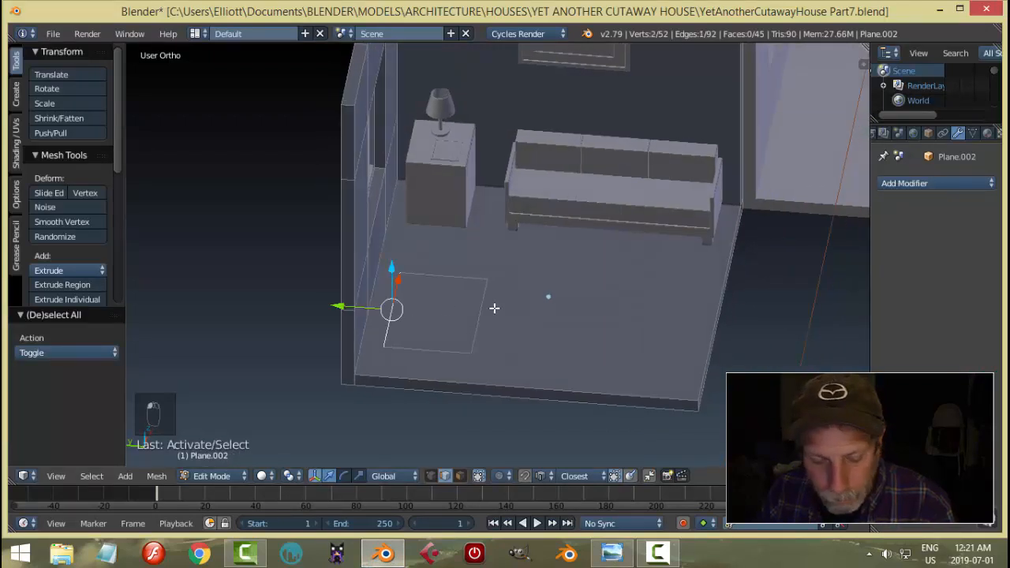
key(ctrl+l)
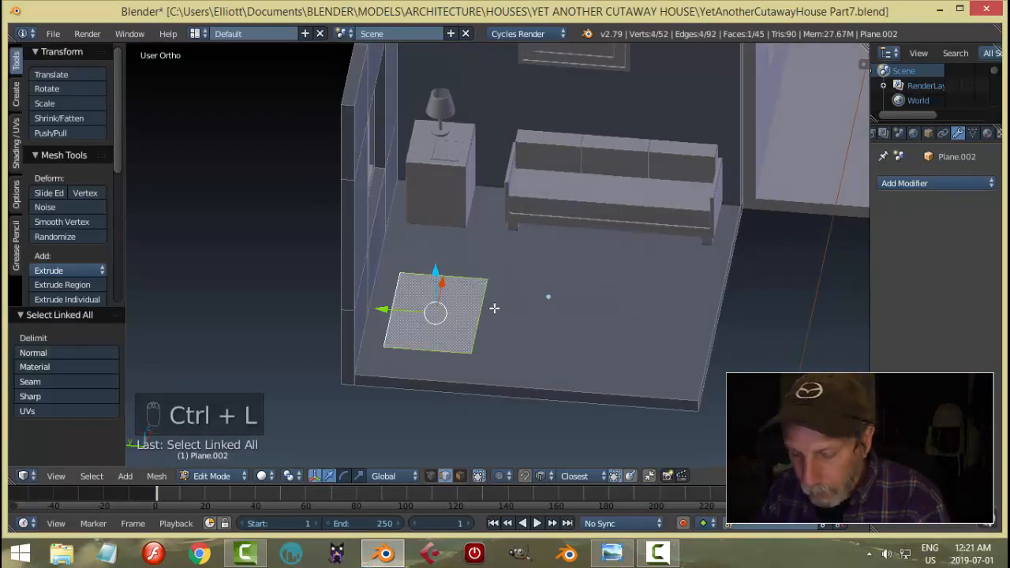
key(p)
click(494, 308)
key(Tab)
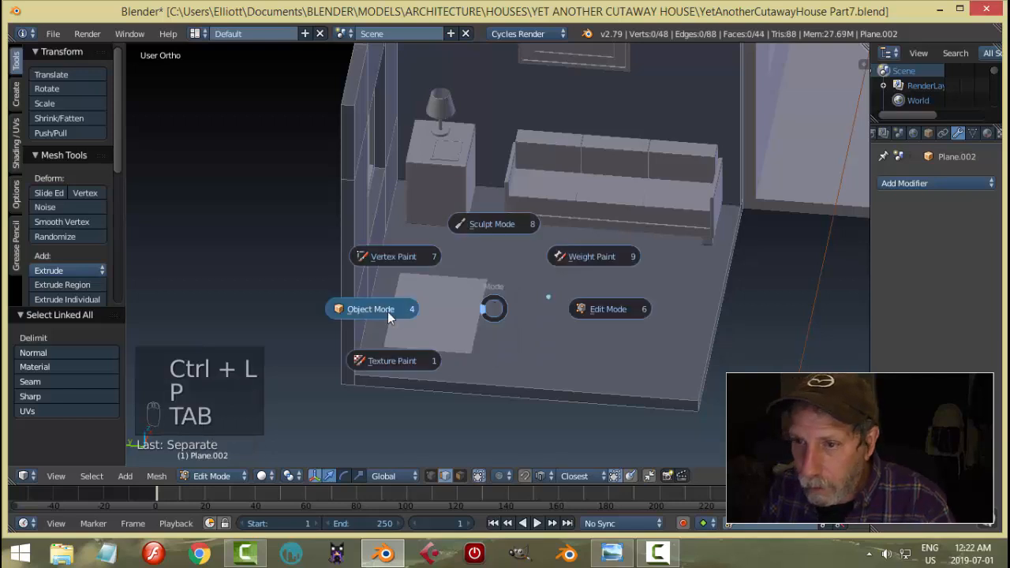
click(388, 311)
Step: Set the separated desk face's origin to its geometry and move it 0.066 along Y towards the window wall
right_click(418, 313)
click(75, 233)
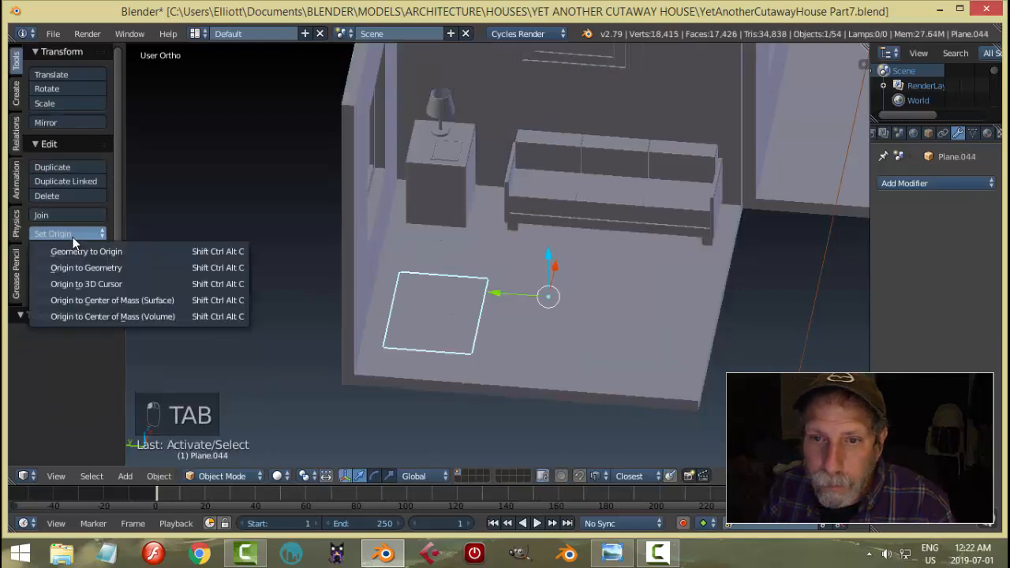
click(99, 268)
key(g)
key(y)
click(393, 313)
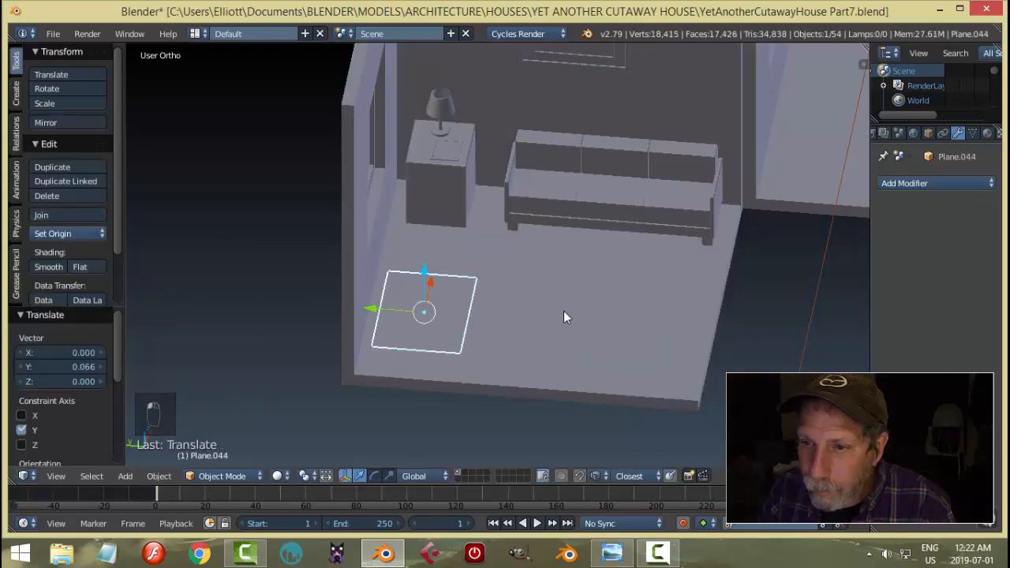
Step: Raise the whole desk face 0.400 along Z in Edit Mode to desktop height and check it against the reference picture
middle_drag(563, 311, 457, 304)
key(Tab)
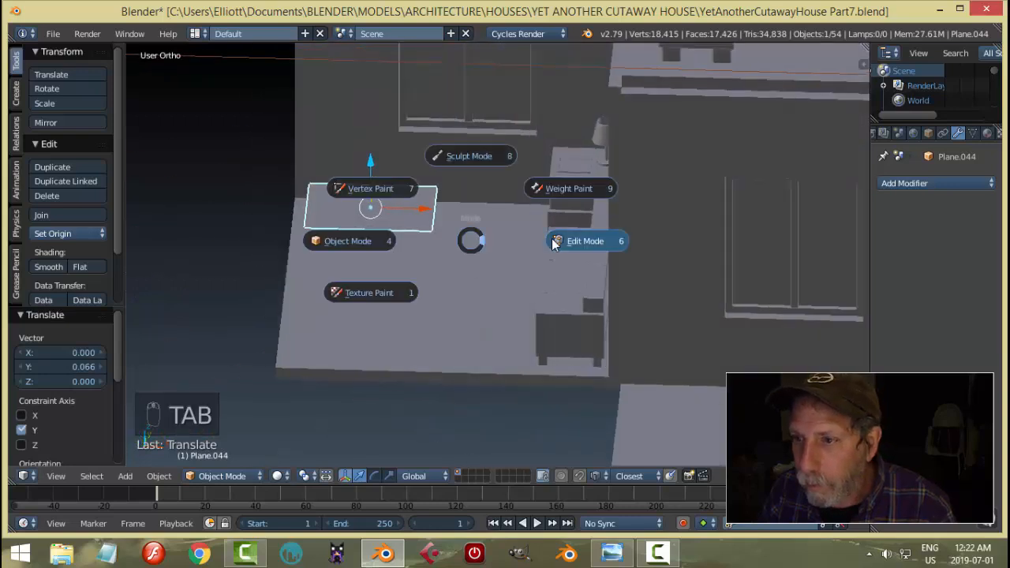
click(506, 237)
right_click(435, 209)
middle_drag(435, 210, 433, 233)
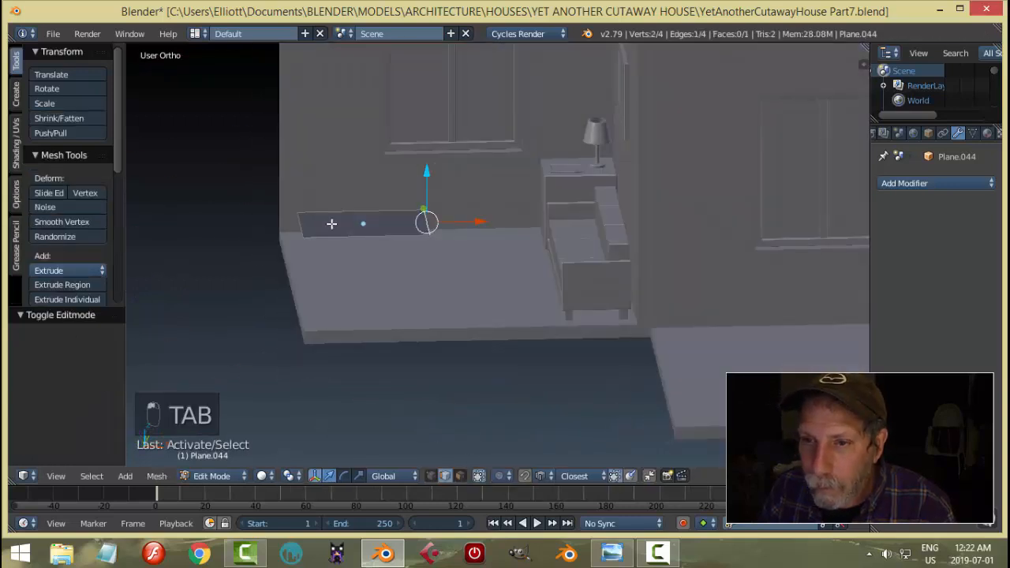
scroll(395, 241, down, 3)
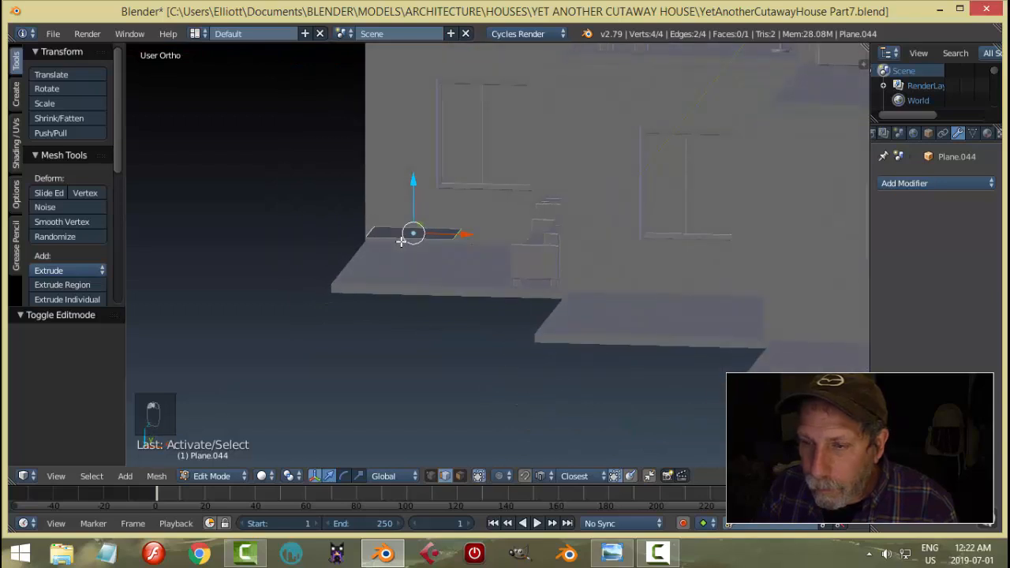
key(a)
key(a)
key(a)
key(g)
key(z)
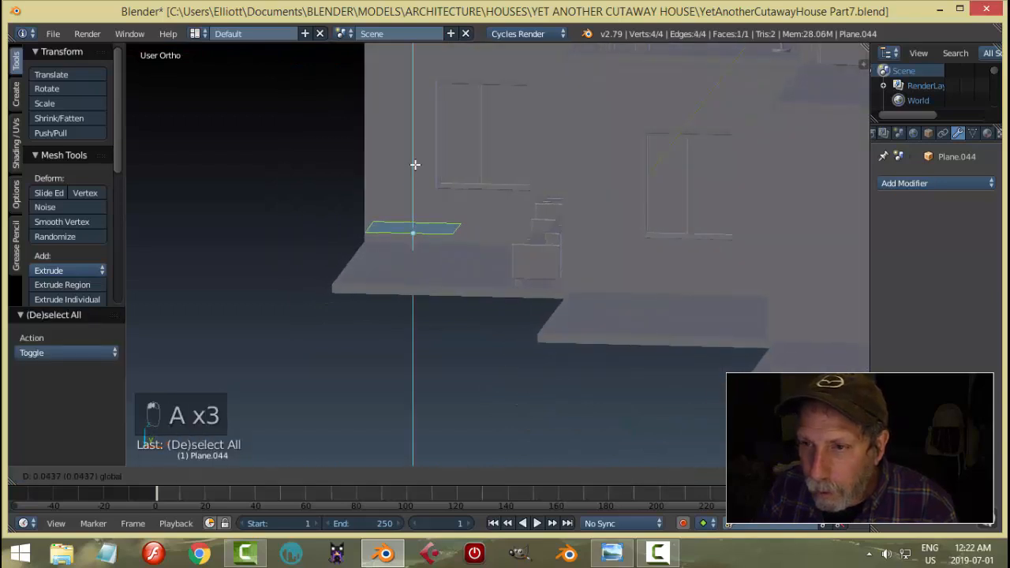
click(415, 131)
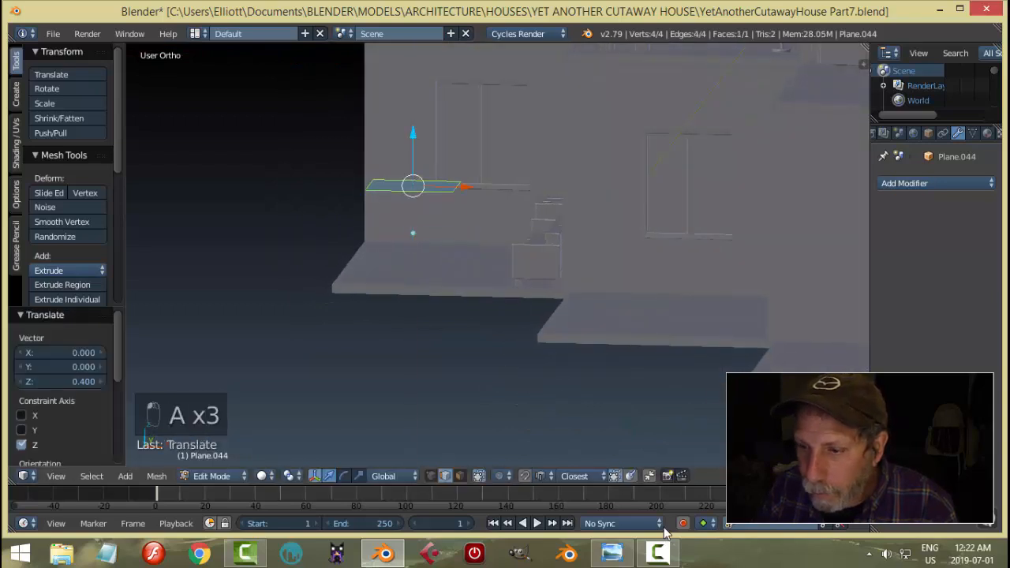
click(612, 553)
click(384, 553)
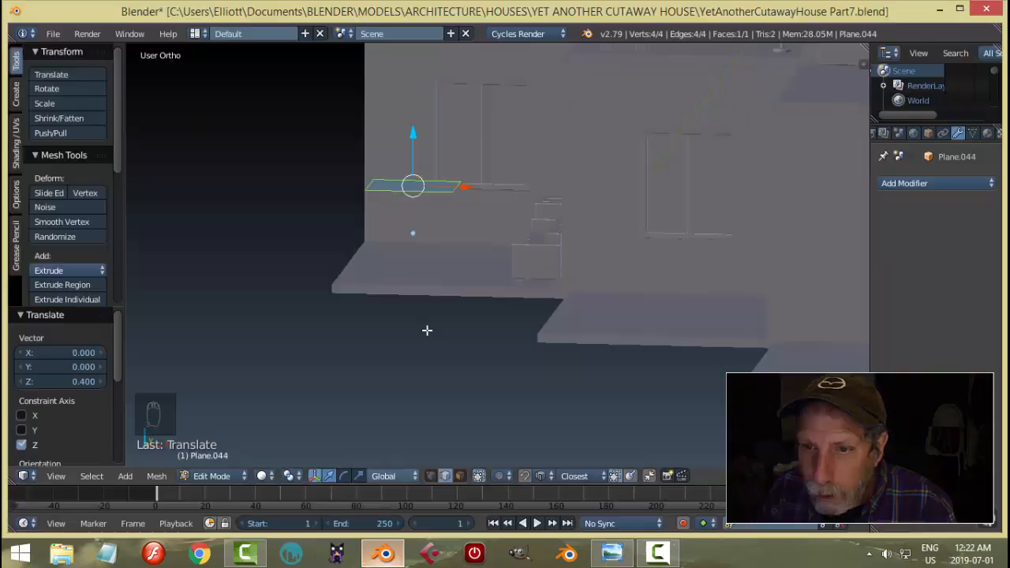
Step: Extrude the desktop's two side edges 0.404 downward along Z to form the side panels
scroll(454, 245, up, 2)
middle_drag(464, 244, 461, 225)
key(a)
right_click(447, 184)
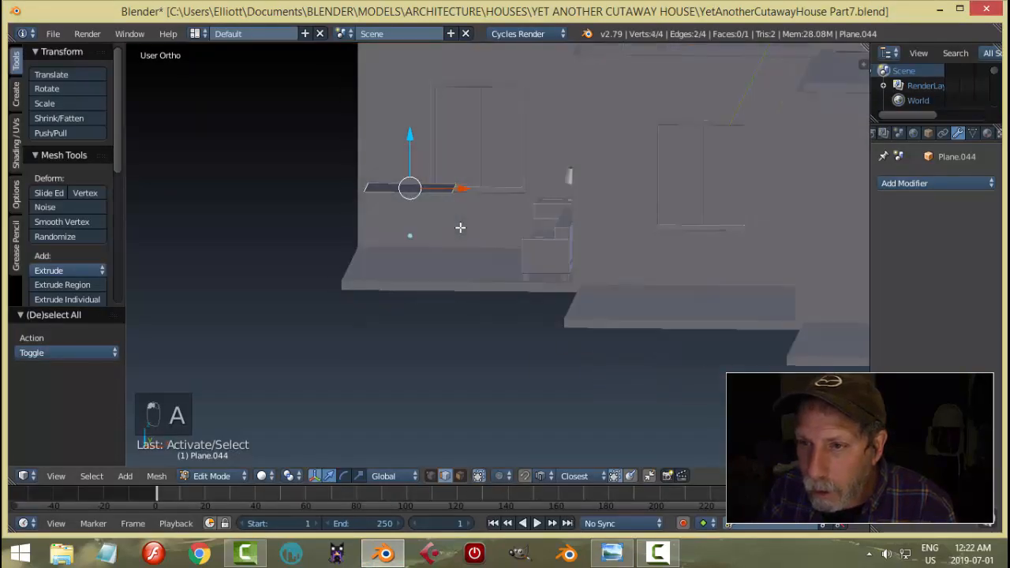
key(e)
key(z)
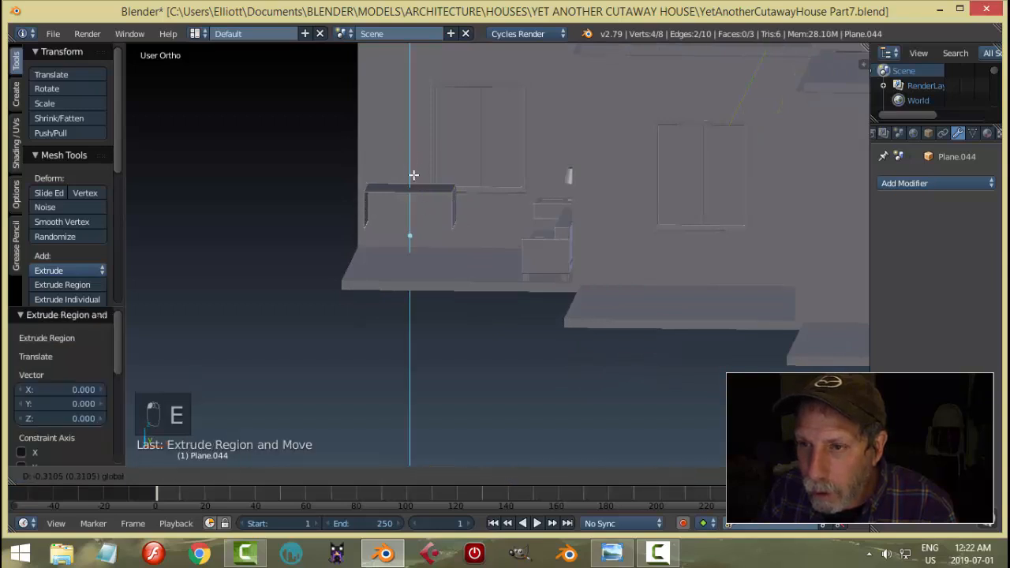
click(414, 195)
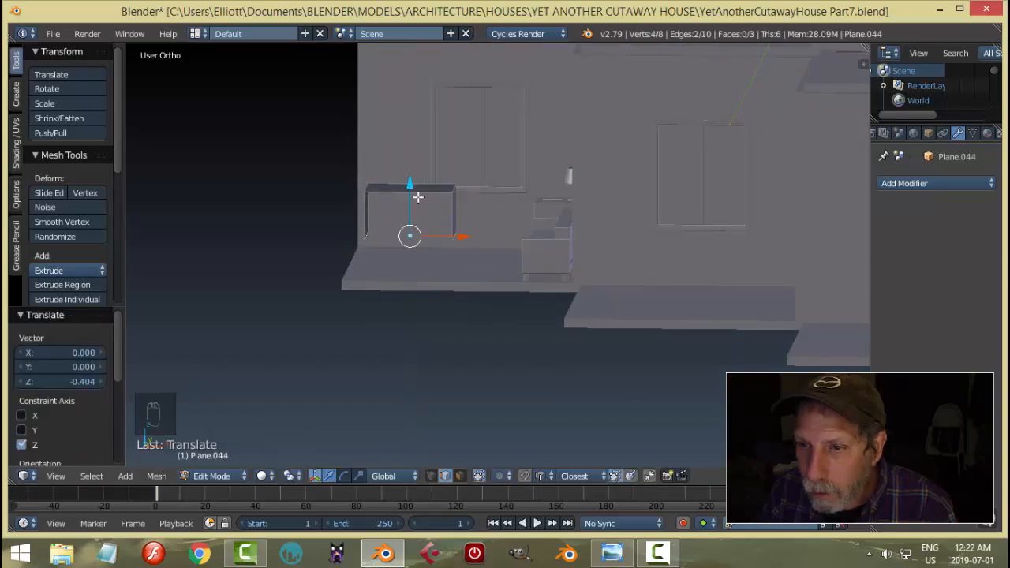
Step: Lower the side panels' bottom edges about 0.166 further along Z to reach the floor
middle_drag(413, 196, 564, 249)
scroll(606, 249, up, 2)
scroll(437, 261, up, 2)
key(g)
key(z)
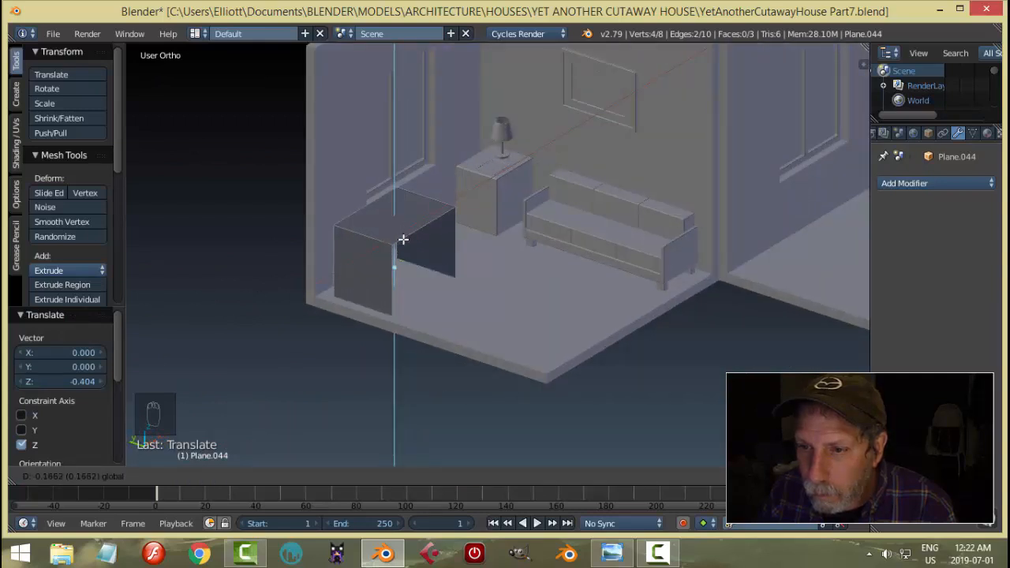
click(403, 239)
mouse_move(534, 280)
middle_down()
mouse_move(453, 255)
mouse_move(471, 291)
mouse_move(481, 264)
mouse_move(462, 269)
mouse_move(498, 319)
mouse_move(478, 321)
mouse_move(524, 284)
middle_up()
key(a)
key(a)
key(a)
key(e)
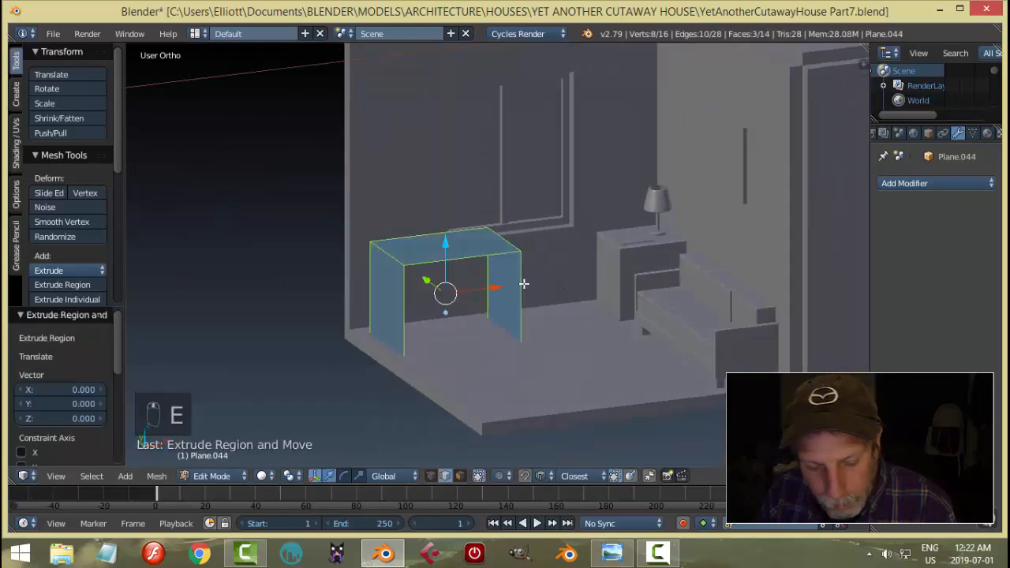
key(alt+s)
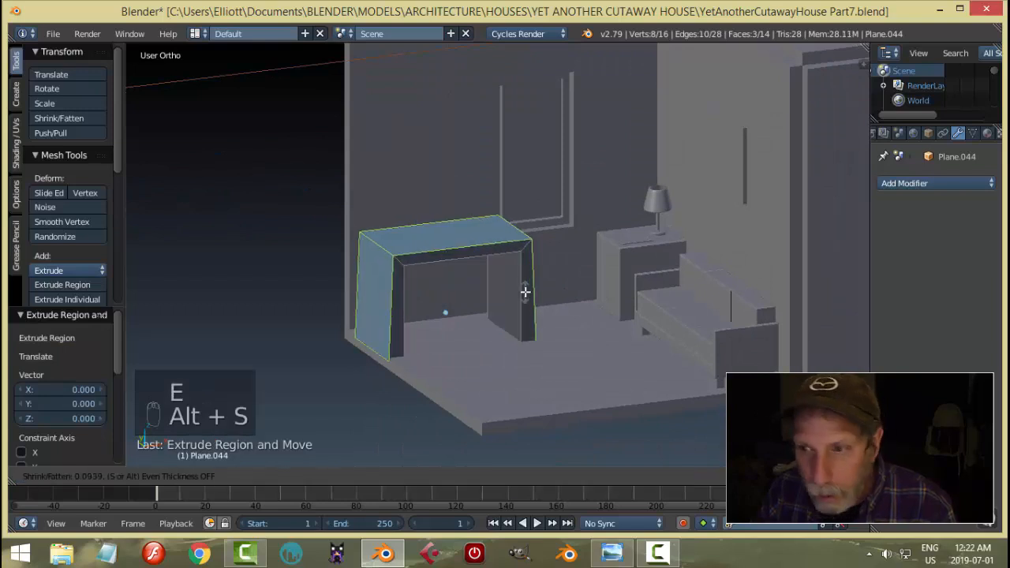
right_click(526, 292)
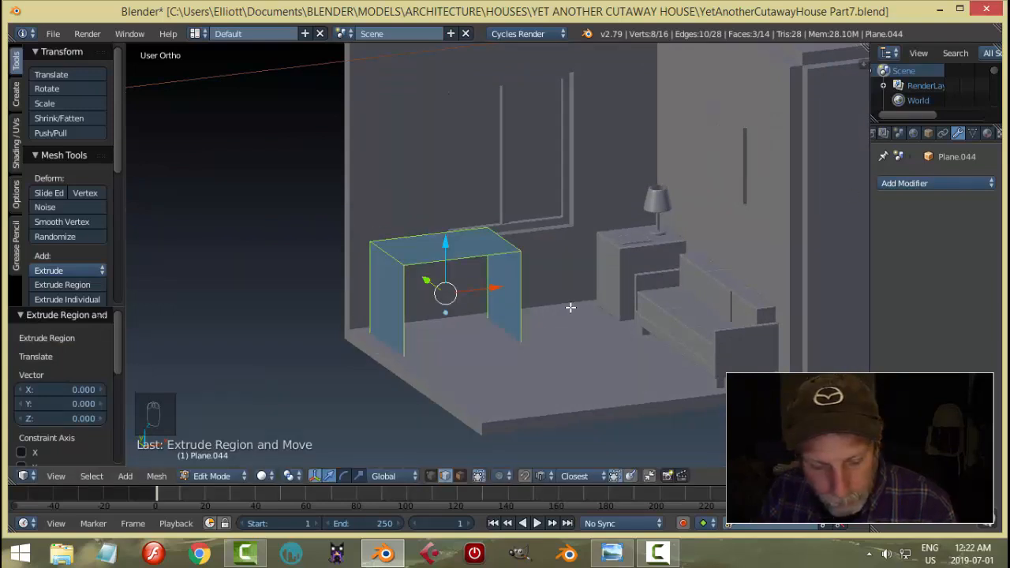
Step: Try to merge the desk mesh's duplicate vertices with Remove Doubles and select the entire mesh
key(w)
click(540, 234)
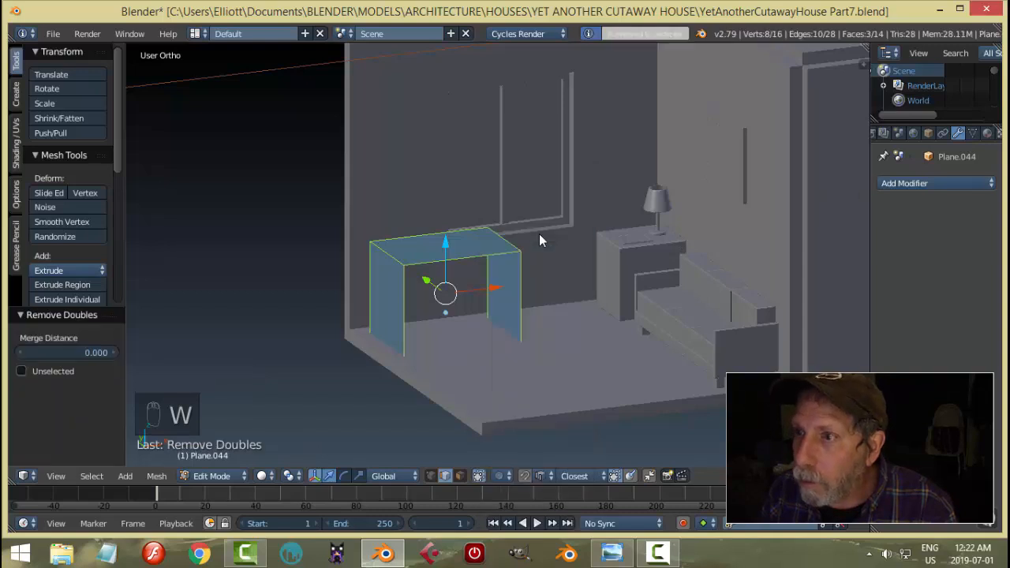
key(a)
key(a)
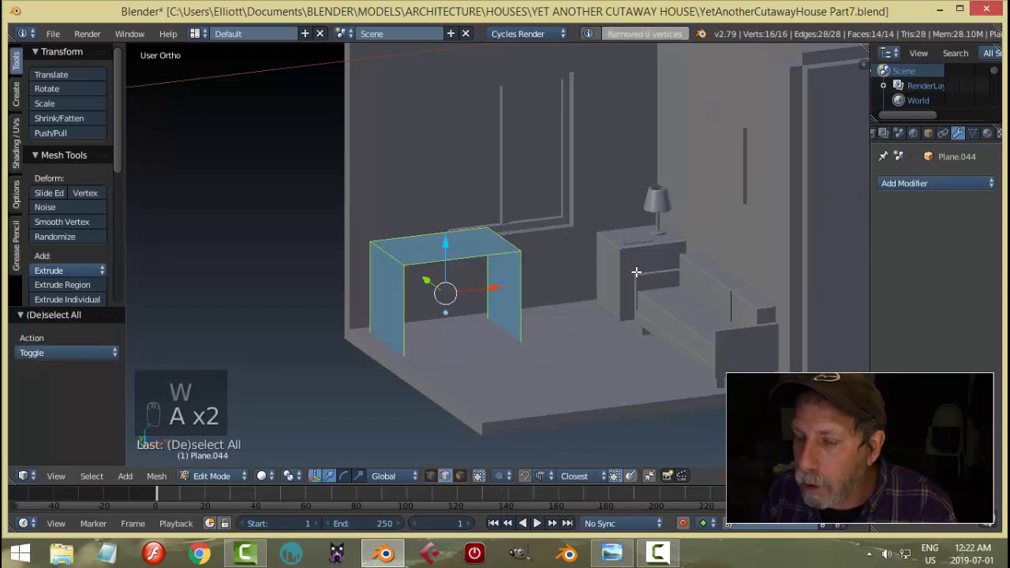
Step: Add a Solidify modifier to the desk in Object Mode and set its thickness to 0.0260
key(Tab)
click(543, 277)
click(888, 183)
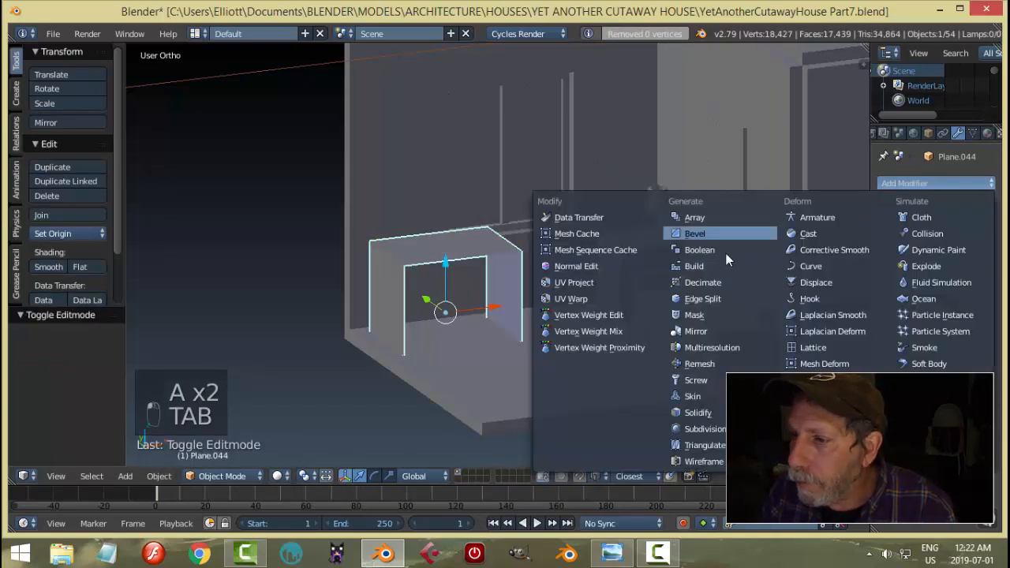
click(714, 411)
scroll(646, 324, up, 4)
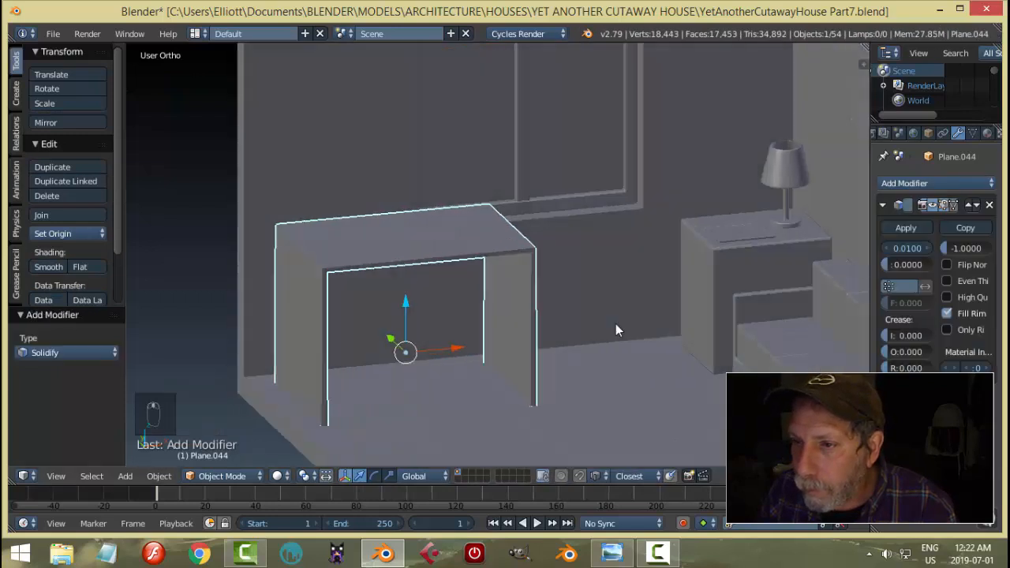
drag(898, 248, 924, 248)
scroll(530, 329, down, 2)
mouse_move(525, 331)
middle_down()
mouse_move(537, 303)
mouse_move(501, 297)
mouse_move(528, 309)
mouse_move(532, 339)
mouse_move(516, 345)
middle_up()
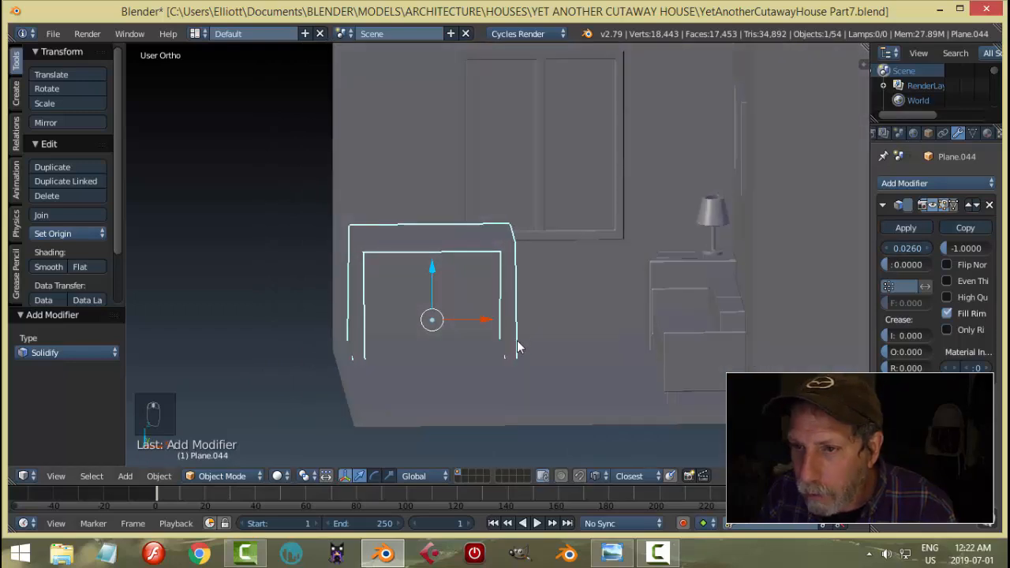
Step: Check the desk in the isometric reference image and apply the desk's Solidify modifier in Blender
key(alt+Tab)
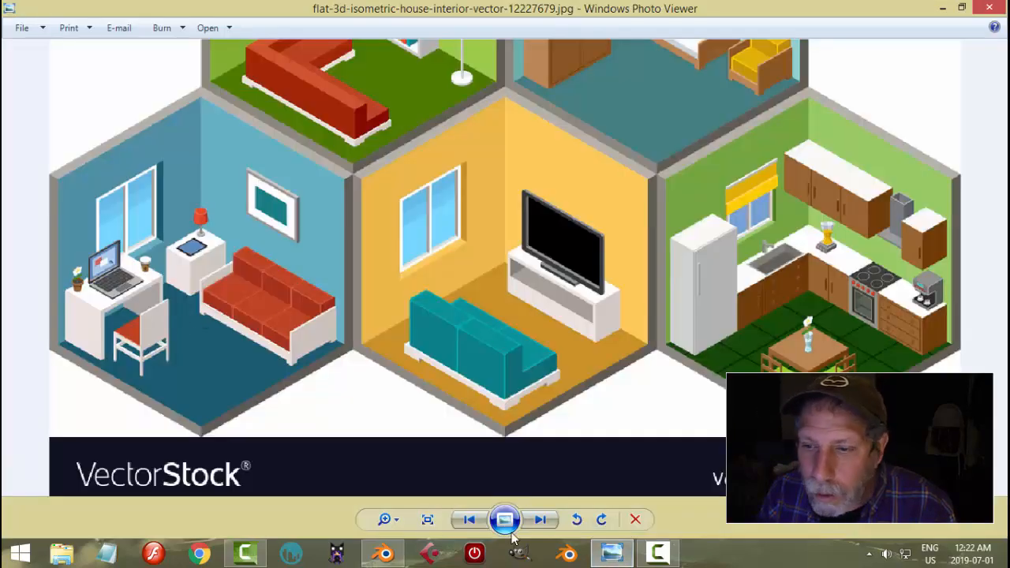
click(384, 553)
middle_drag(543, 352, 675, 232)
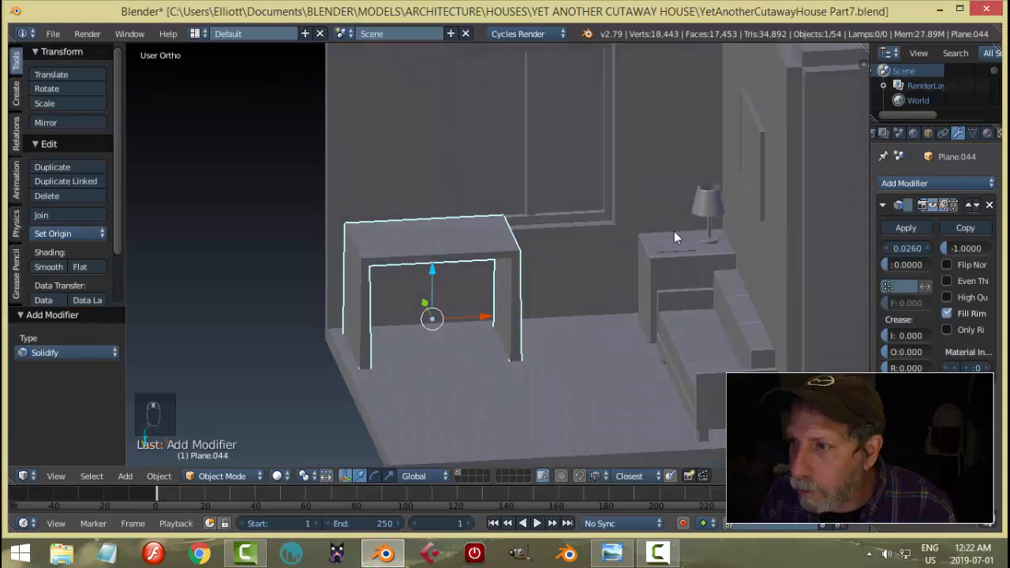
click(905, 228)
Step: Show the desk's mesh in Edit Mode as a wireframe from the front, with nothing selected
key(Tab)
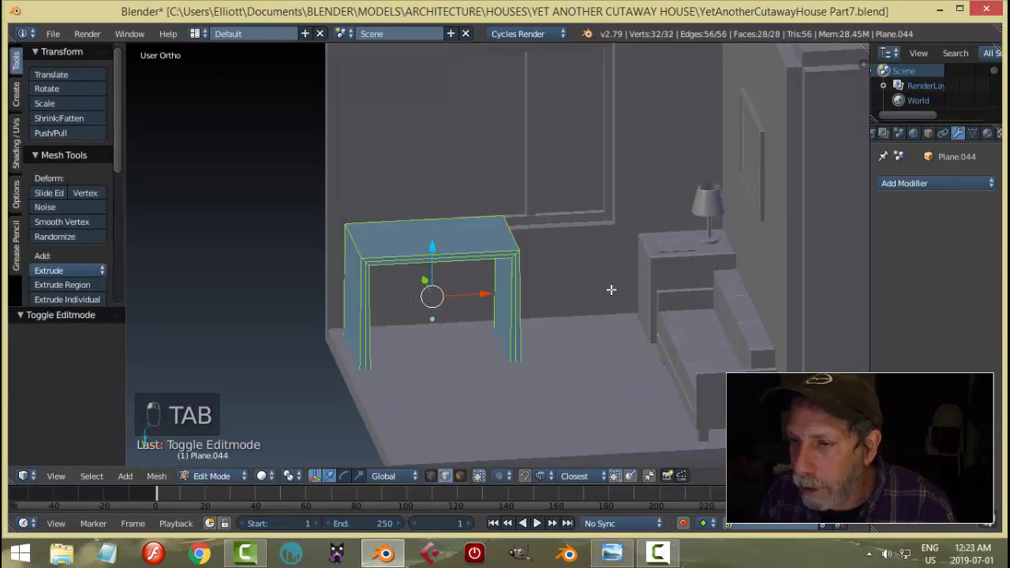
key(KP_3)
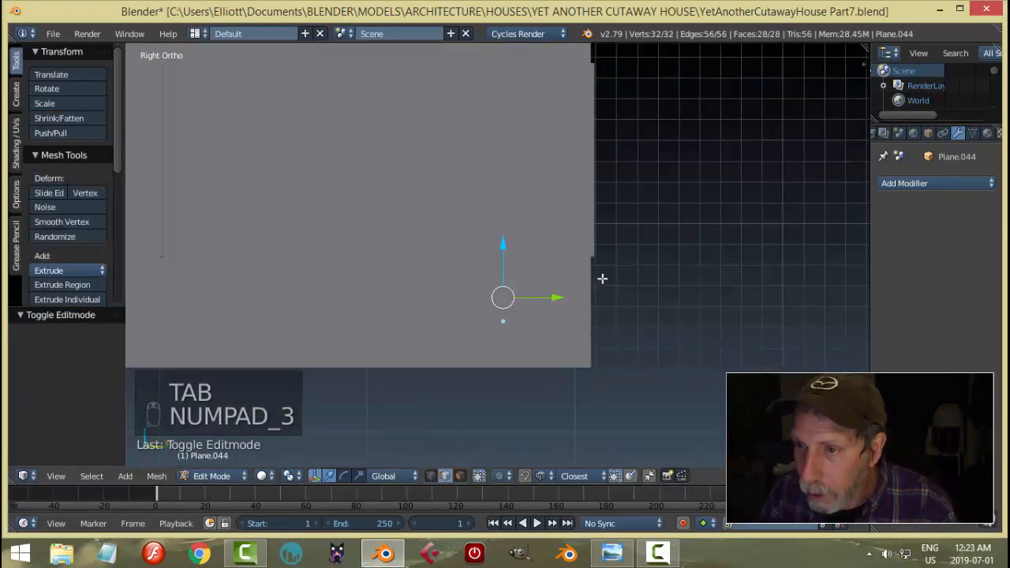
key(ctrl+KP_3)
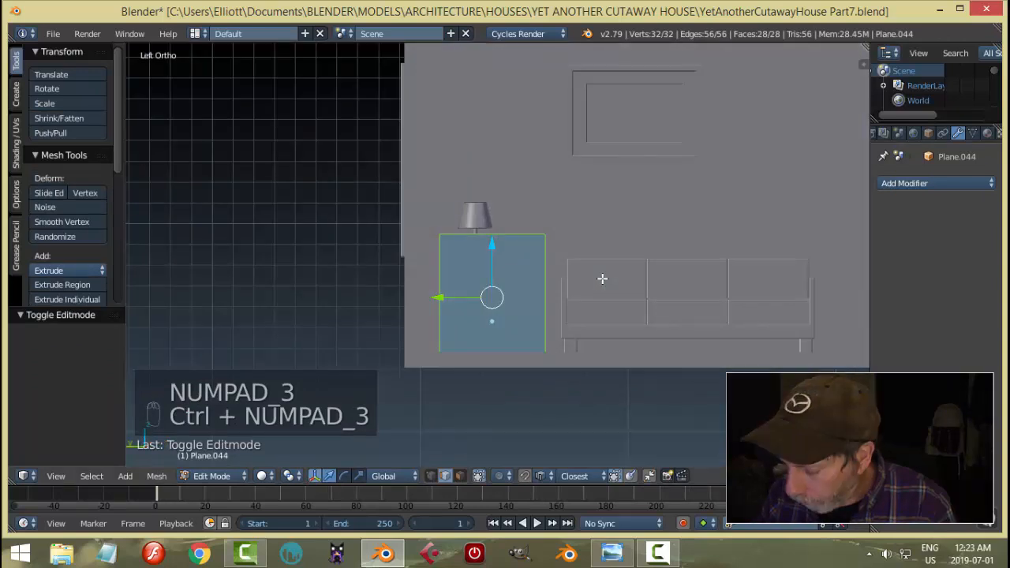
key(KP_1)
key(a)
key(a)
scroll(596, 313, up, 5)
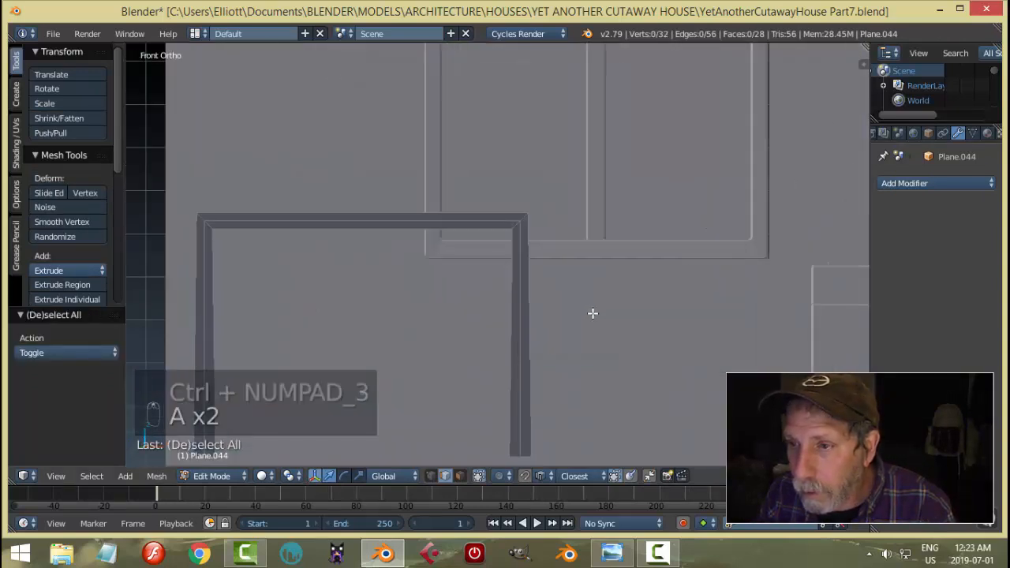
scroll(593, 313, down, 3)
key(z)
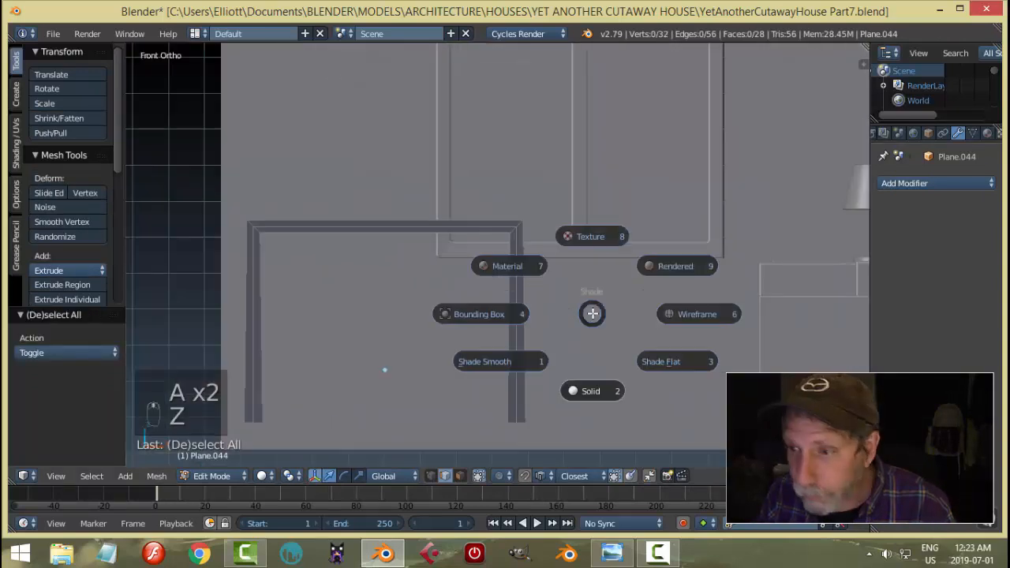
click(690, 309)
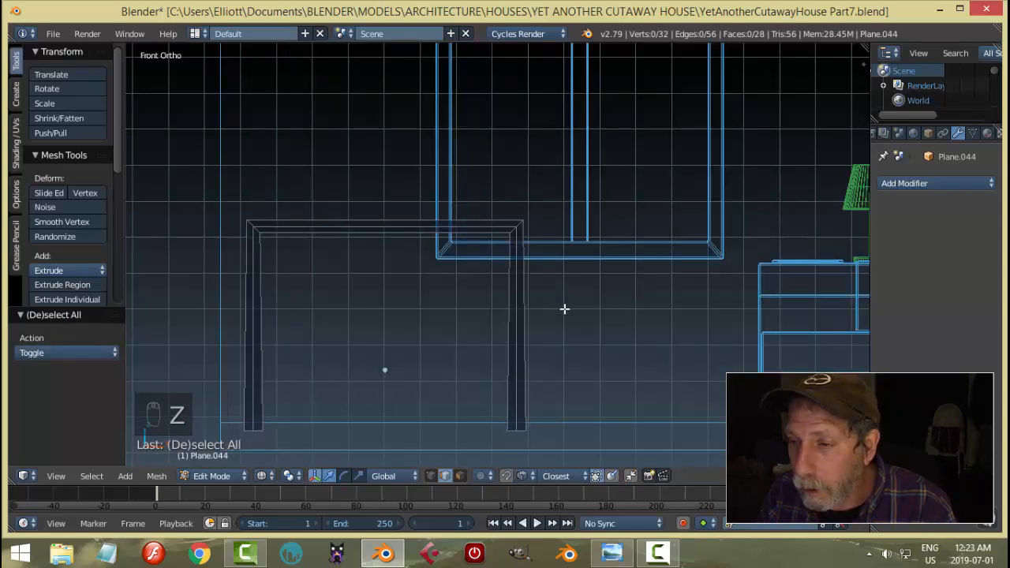
Step: Straighten the inner face of the desk's right side panel by scaling its vertices to 0 along X
key(ctrl+Tab)
click(531, 291)
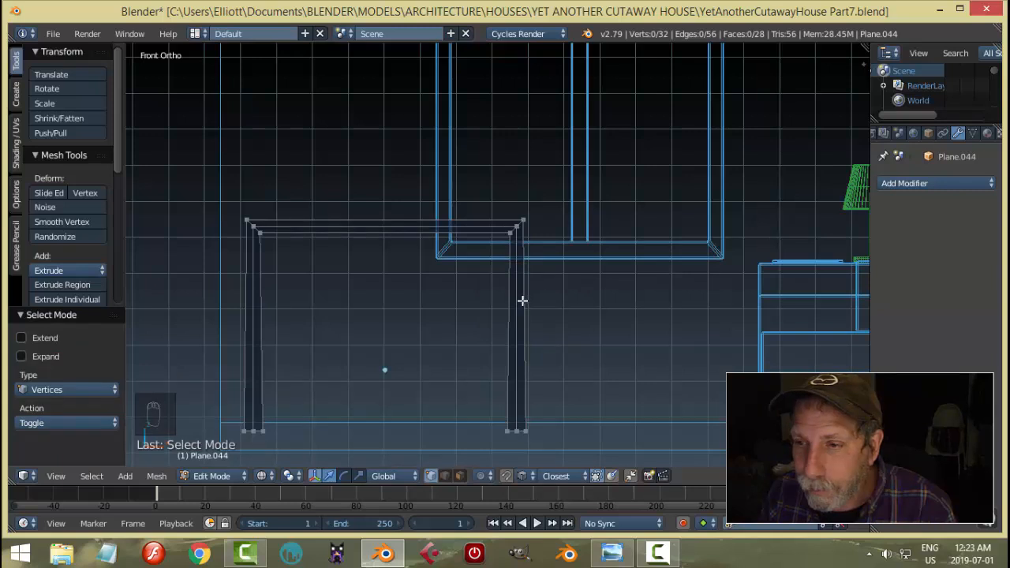
key(b)
drag(503, 227, 515, 445)
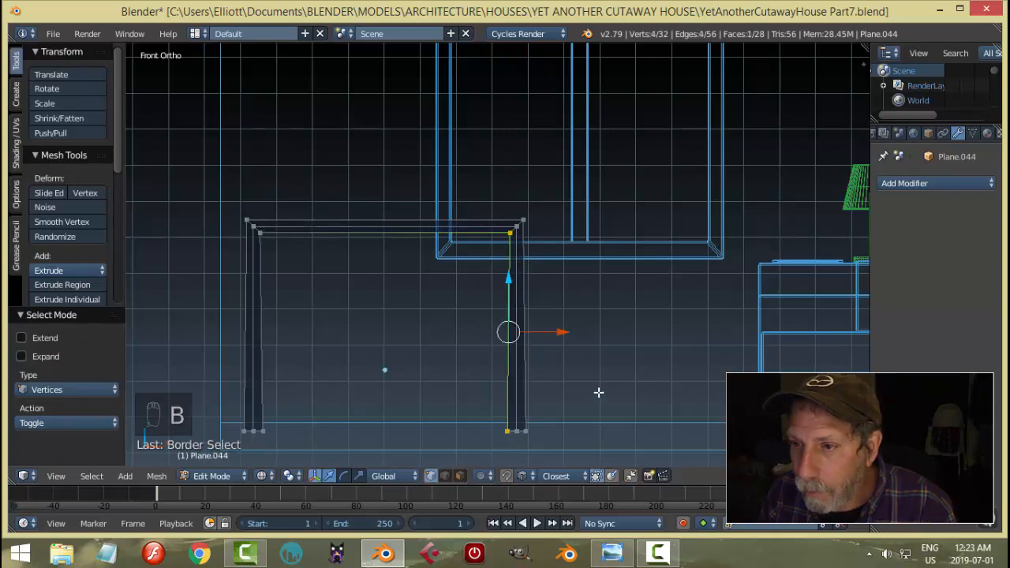
key(s)
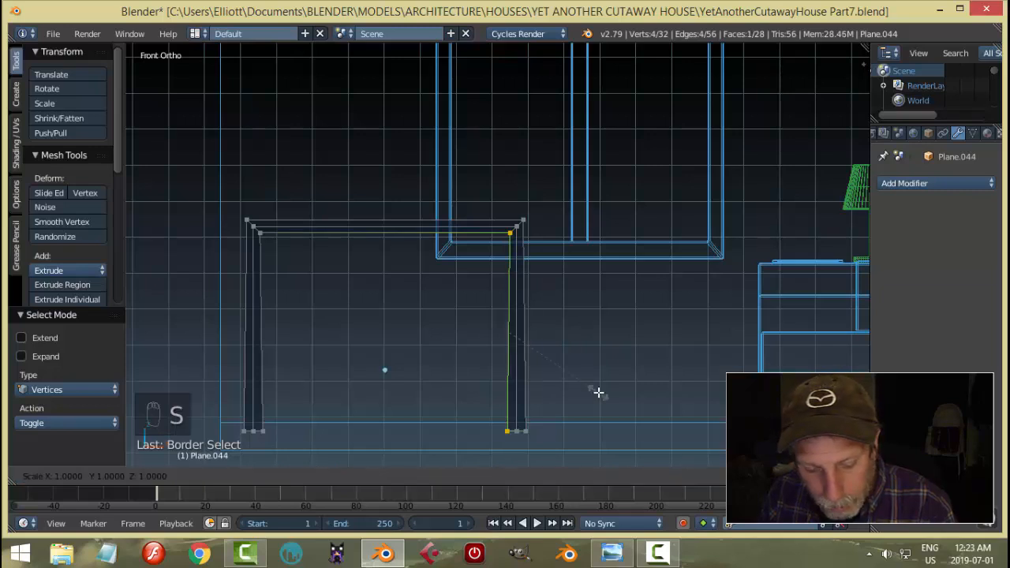
key(x)
click(599, 392)
Step: Straighten the outer face of the desk's right side panel by scaling its vertices to 0 along X
key(a)
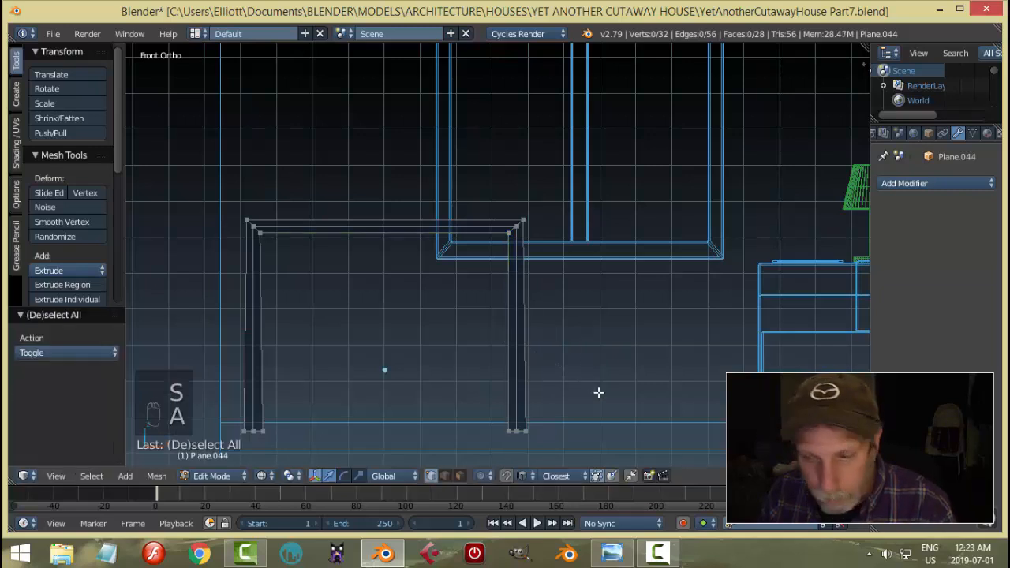
key(b)
drag(520, 212, 559, 450)
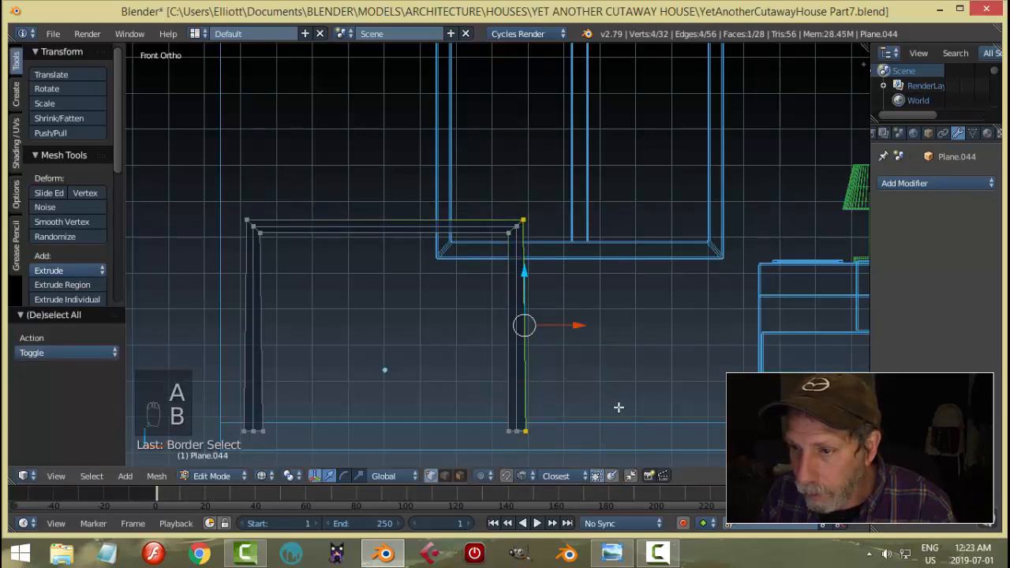
key(s)
key(x)
click(619, 406)
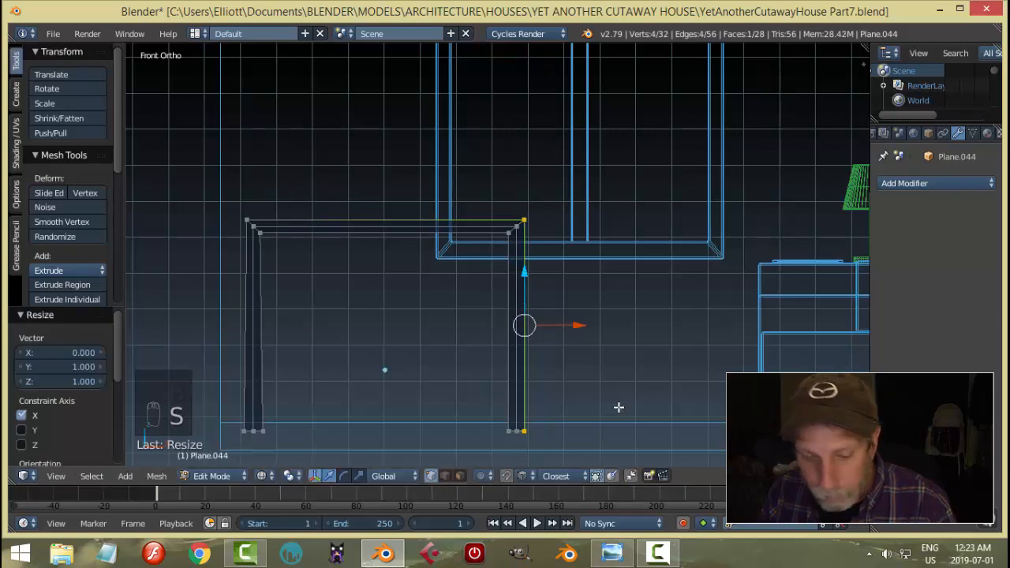
Step: Straighten the outer face of the desk's left side panel by scaling its vertices to 0 along X
key(a)
key(b)
drag(214, 185, 249, 432)
key(s)
key(x)
click(386, 389)
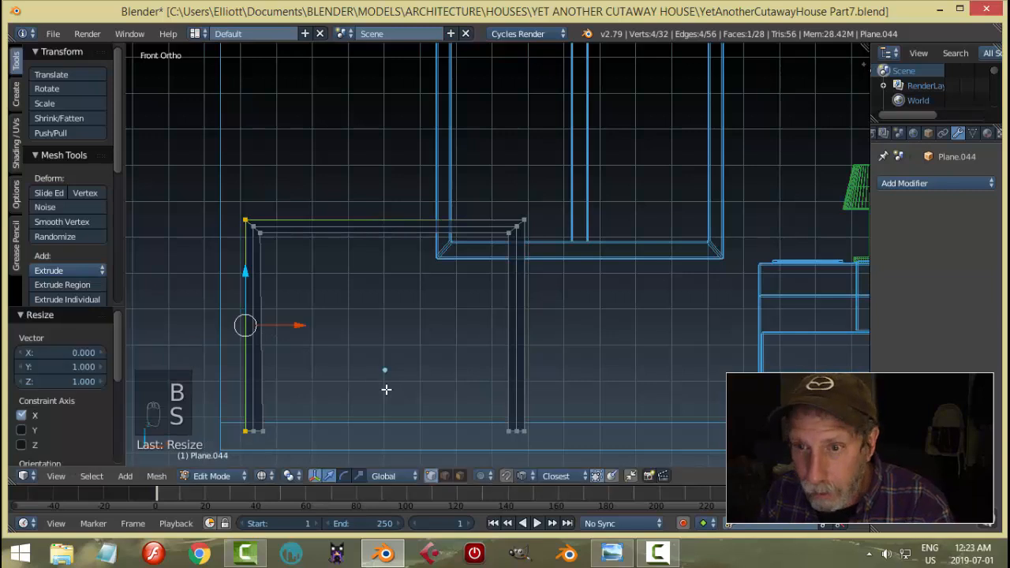
Step: Straighten the inner face of the desk's left side panel by scaling its vertices to 0 along X
key(a)
key(b)
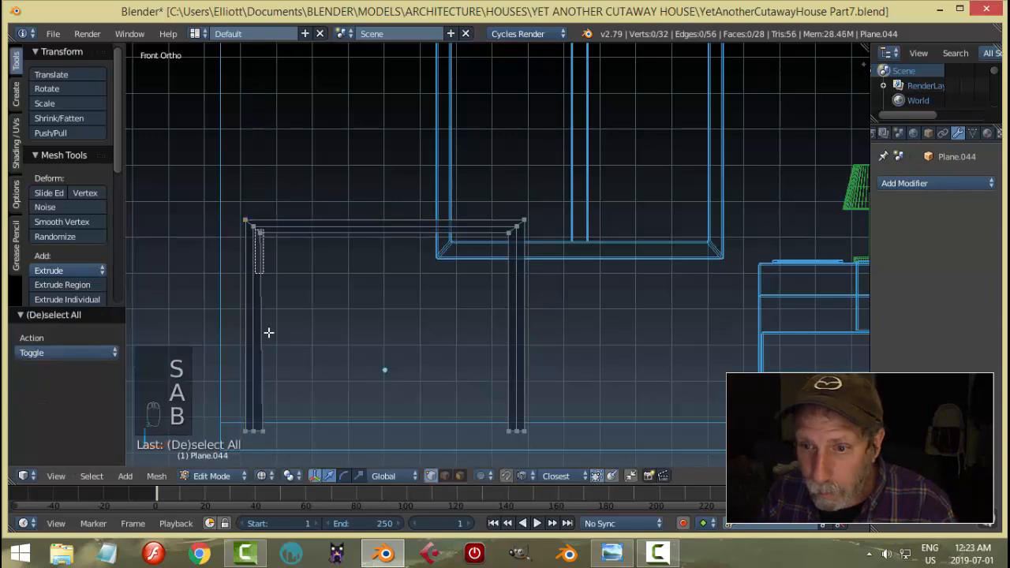
drag(272, 222, 282, 460)
text(sx)
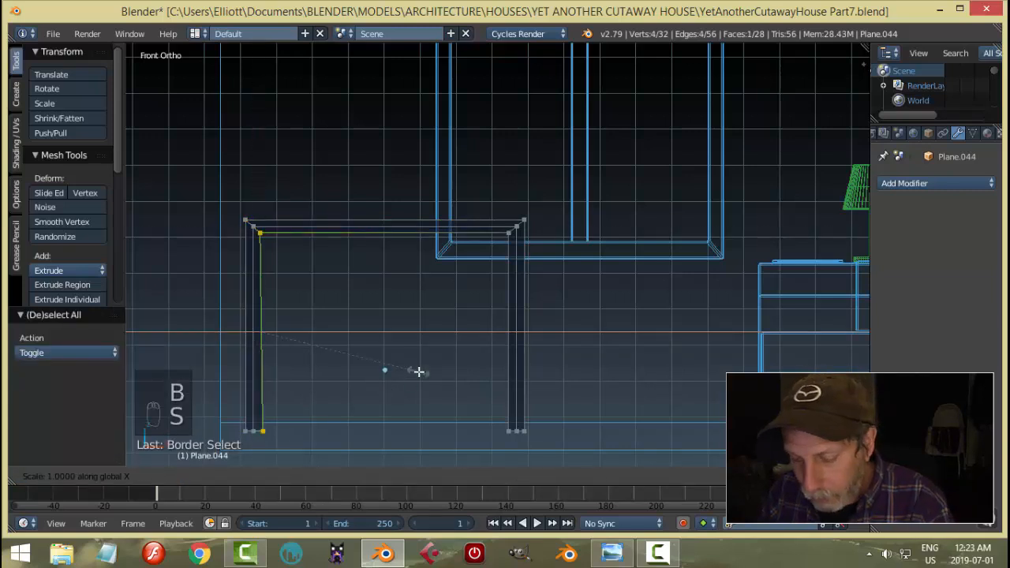
text(0)
key(Return)
key(a)
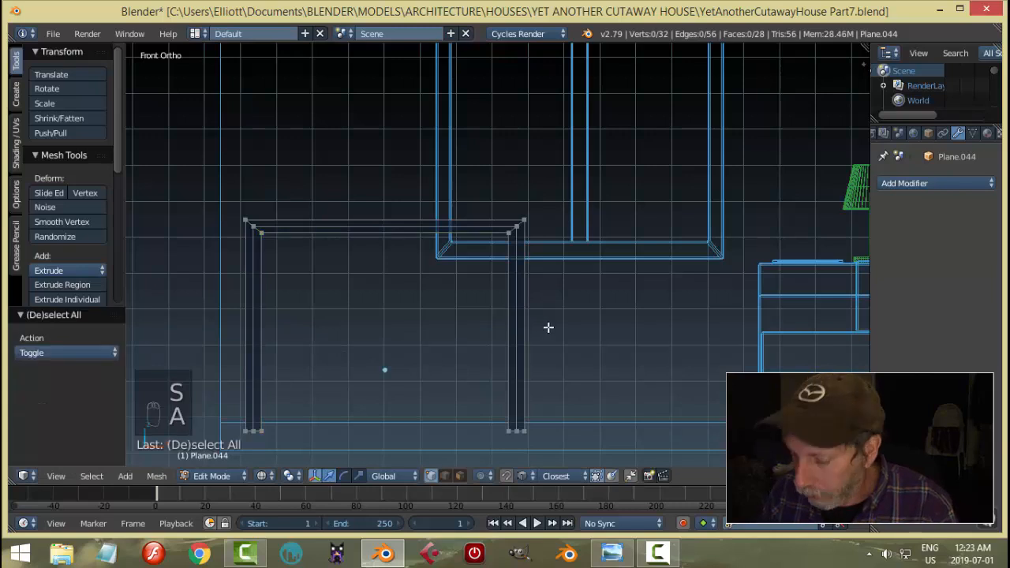
Step: Inspect the desk from the side, restore solid shading and return to Object Mode
key(KP_1)
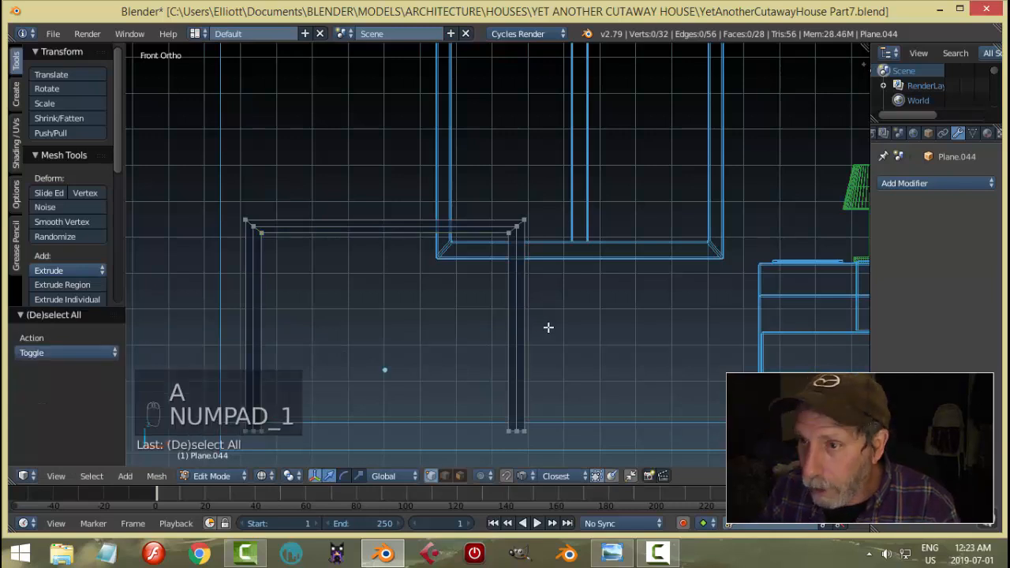
key(KP_3)
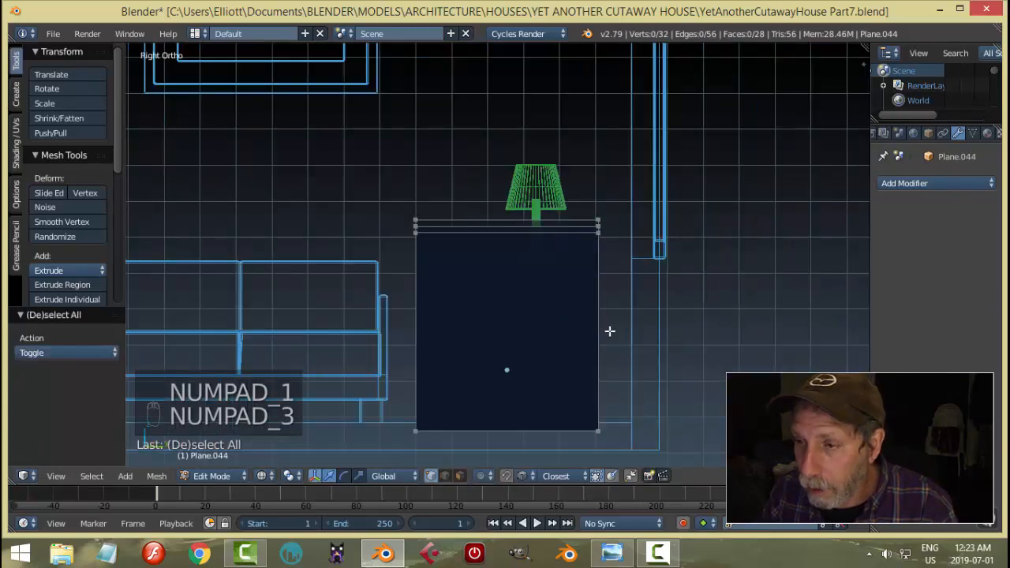
key(z)
click(598, 415)
mouse_move(598, 416)
middle_down()
mouse_move(643, 342)
mouse_move(500, 371)
mouse_move(598, 321)
mouse_move(345, 314)
mouse_move(336, 287)
middle_up()
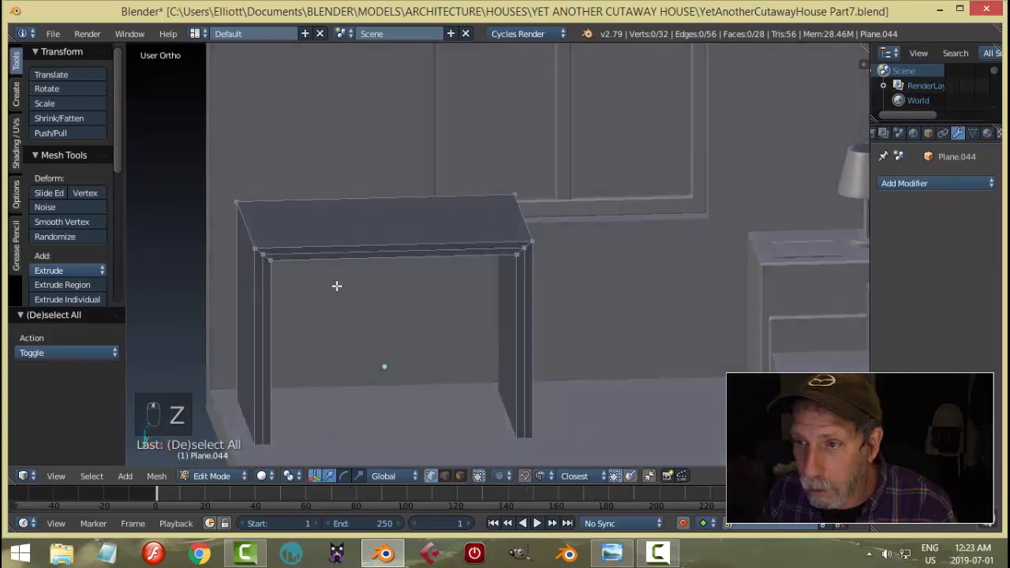
key(Tab)
click(241, 290)
Step: Copy the side table's Bevel modifier to the desk by linking modifiers
key(a)
scroll(416, 270, down, 3)
middle_drag(416, 270, 582, 293)
click(489, 258)
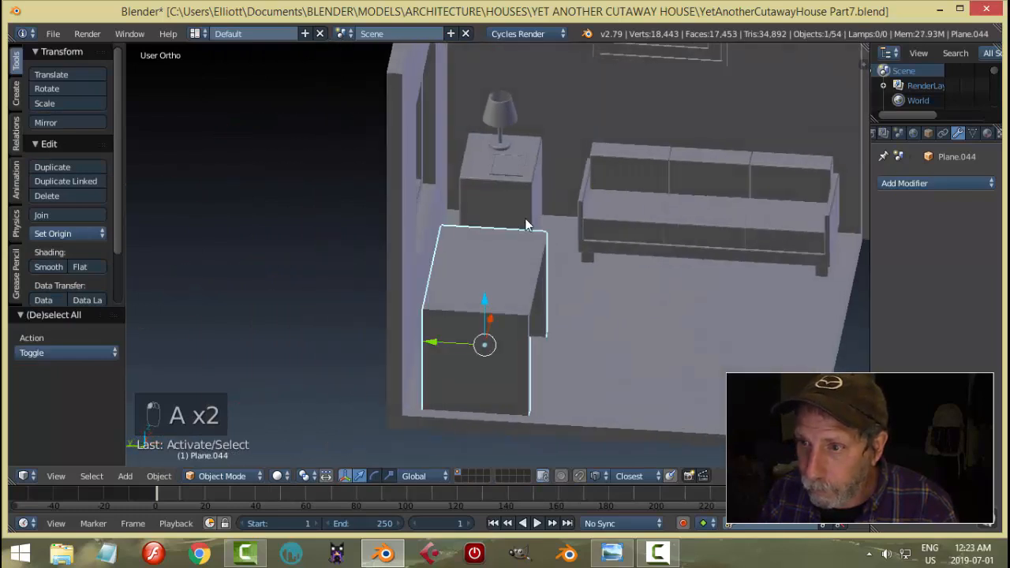
shift+click(526, 207)
key(ctrl+l)
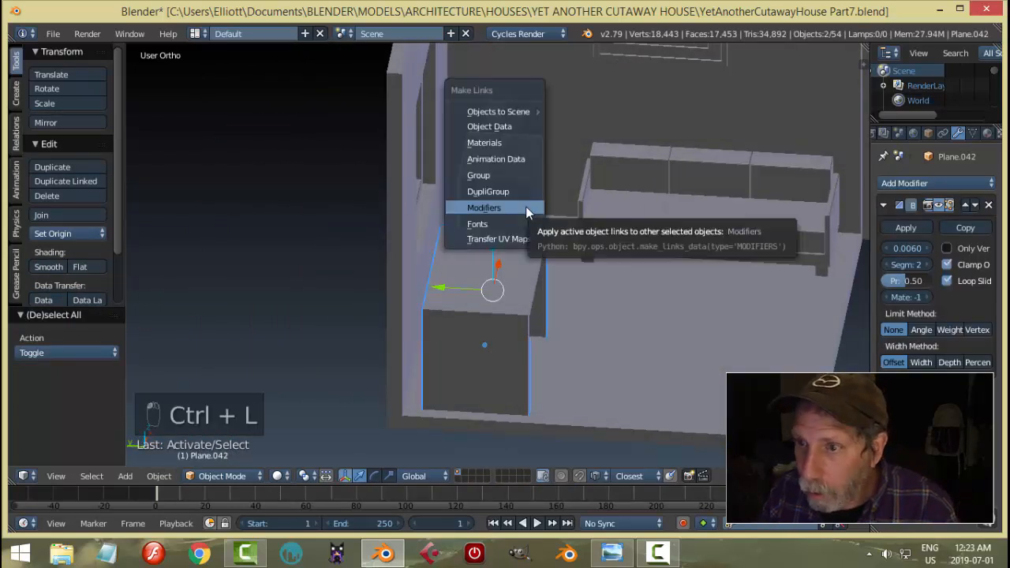
click(526, 206)
key(a)
Step: Set the desk's Bevel width to 0.0210, trying the Angle limit method before restoring None
middle_drag(641, 265, 557, 271)
scroll(501, 280, up, 3)
click(507, 199)
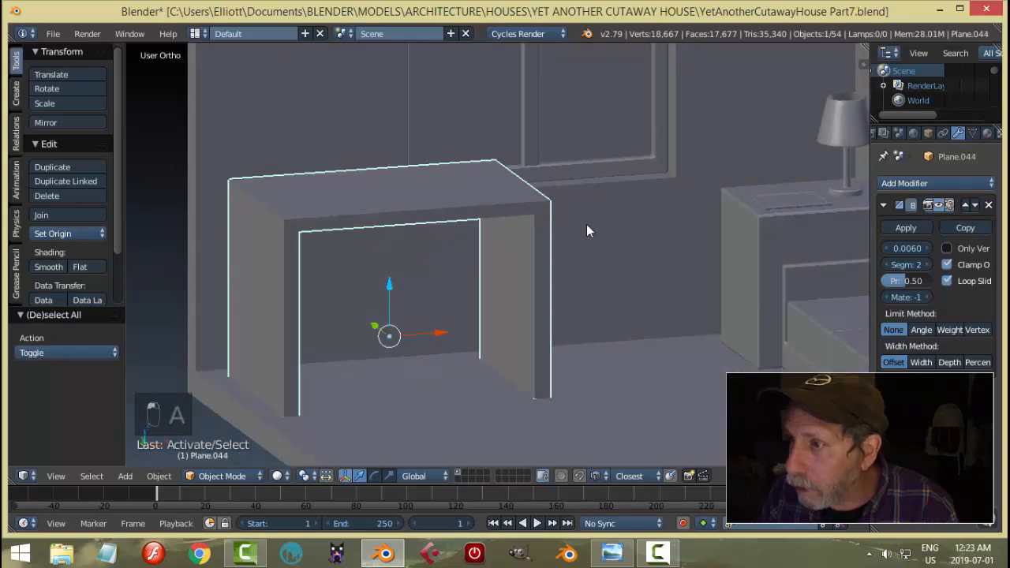
key(Tab)
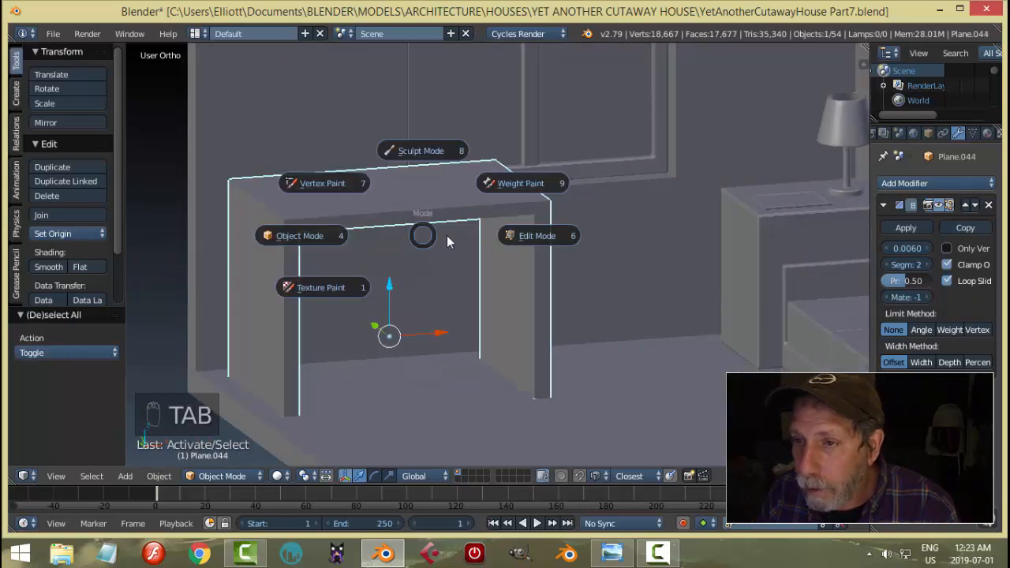
middle_drag(490, 242, 534, 252)
key(Tab)
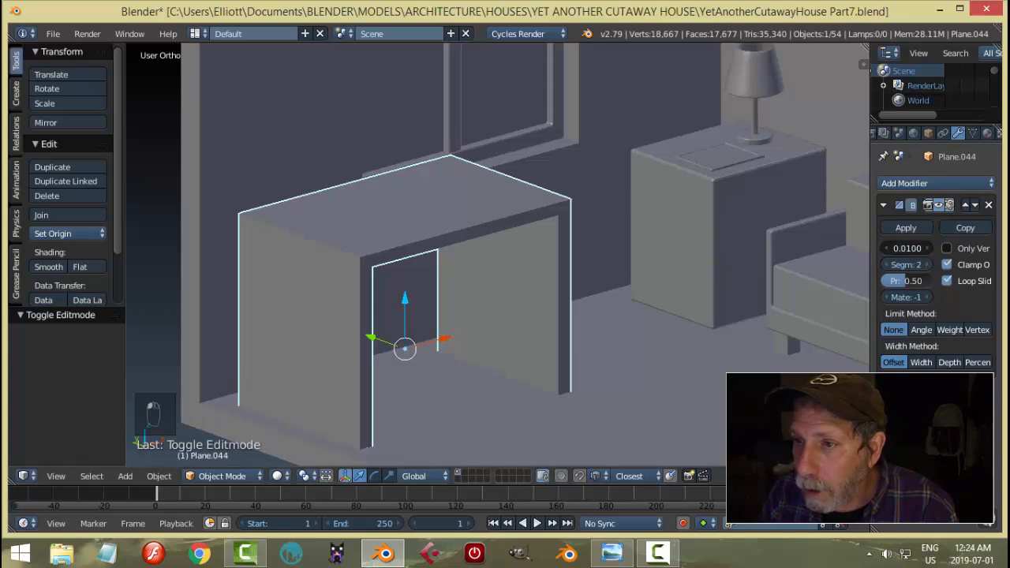
click(919, 332)
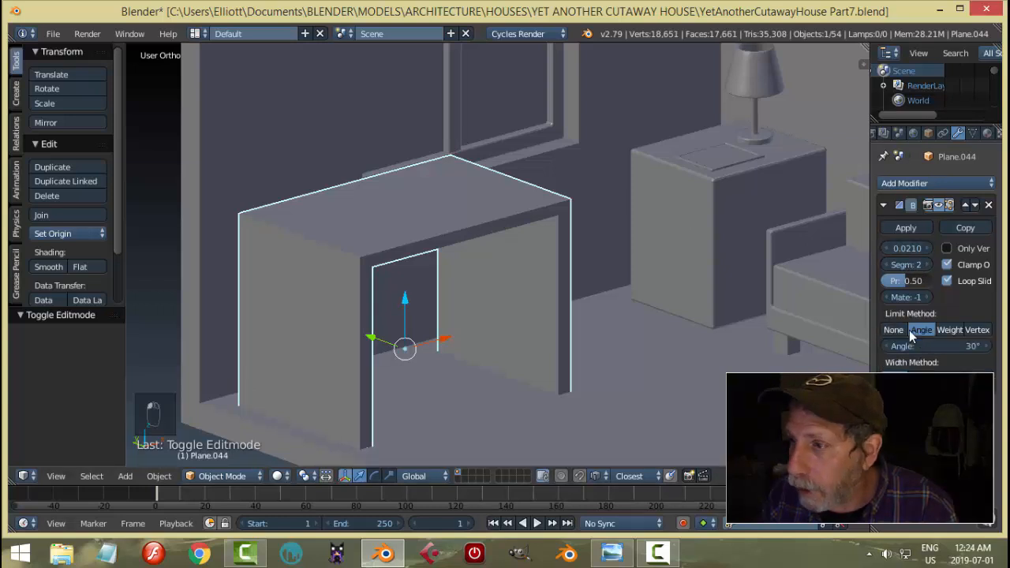
click(894, 330)
Step: Try to bevel the desk's front and back outer edge loops with two segments and an offset of about 0.012
middle_drag(671, 280, 572, 262)
key(Tab)
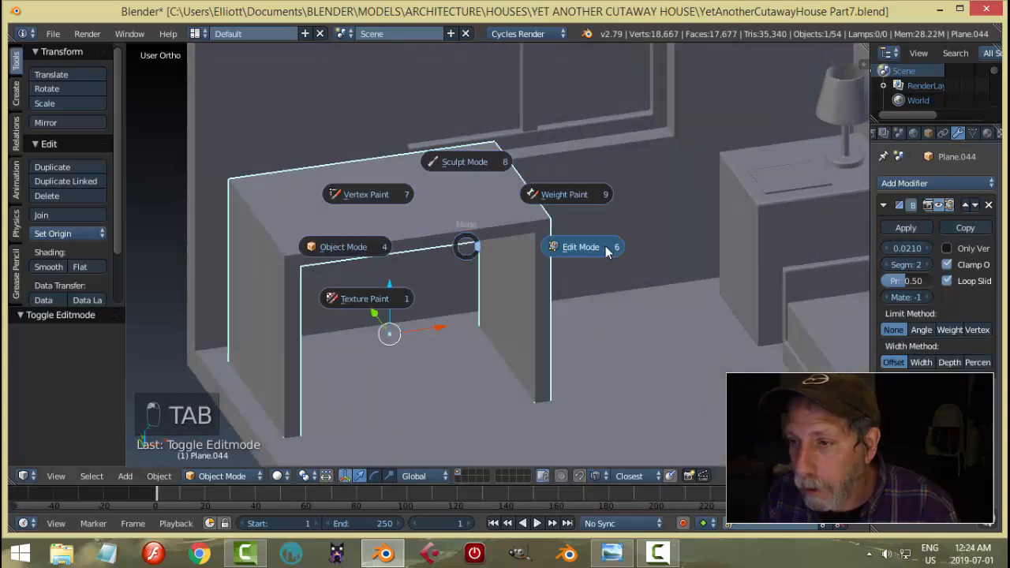
click(600, 245)
middle_drag(485, 259, 430, 238)
key(ctrl+Tab)
click(489, 272)
alt+right_click(430, 230)
alt+shift+right_click(341, 216)
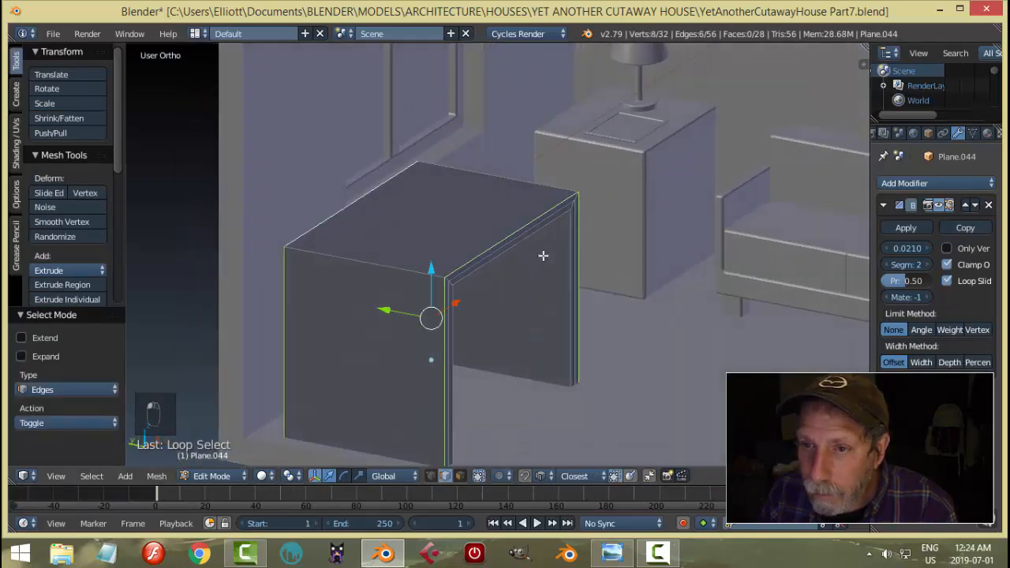
middle_drag(544, 255, 596, 261)
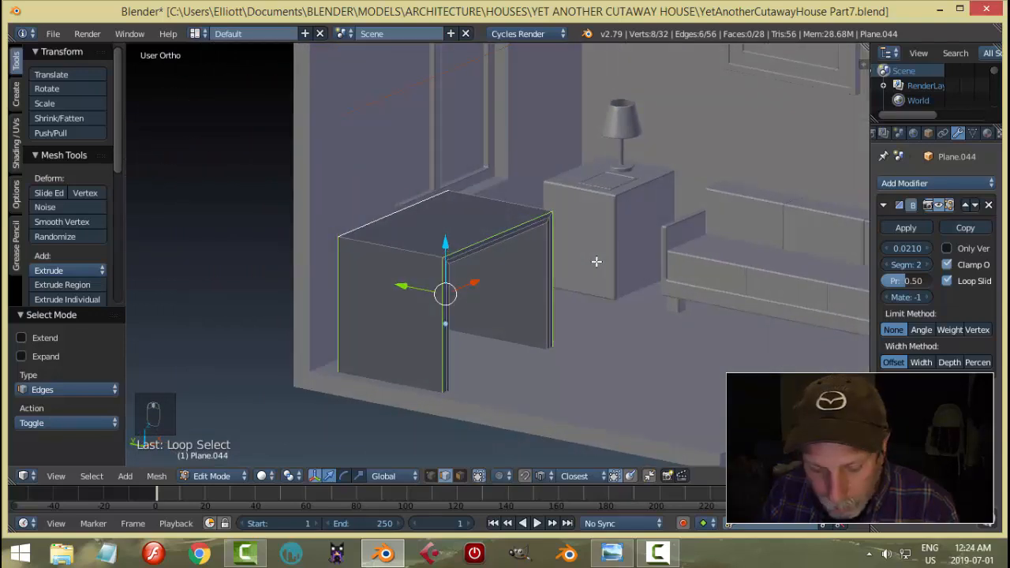
key(ctrl+b)
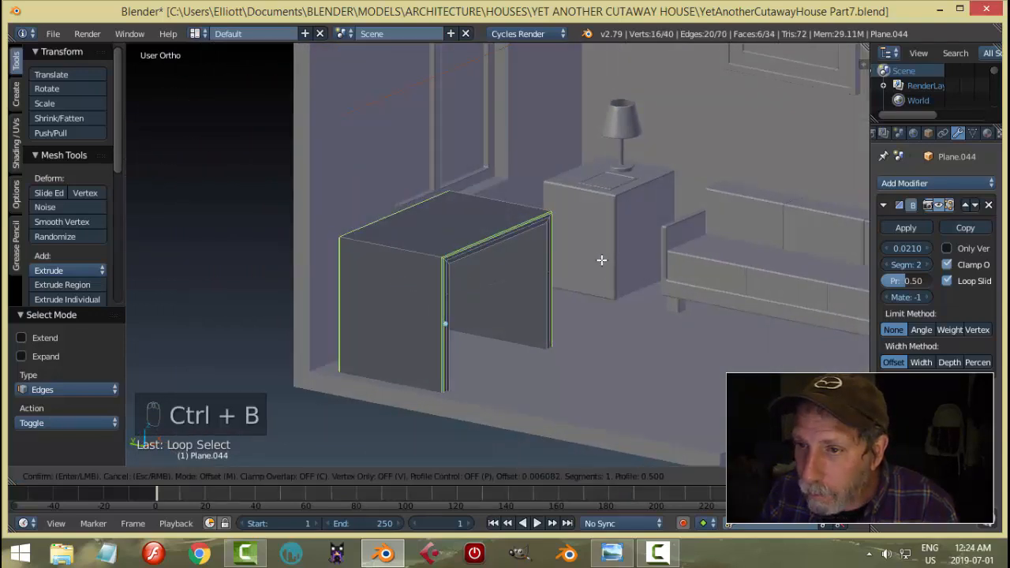
scroll(602, 257, up, 1)
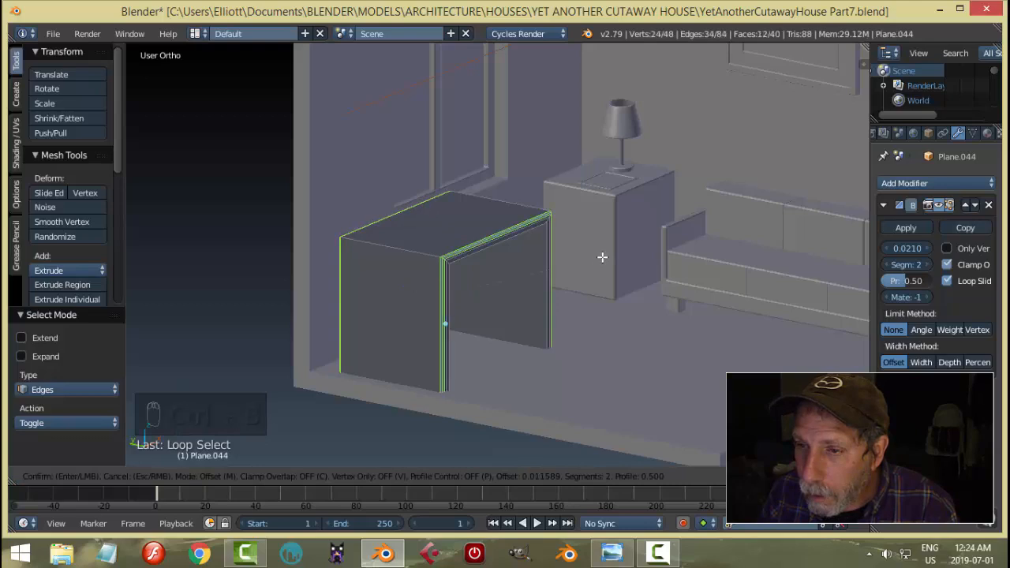
click(603, 256)
key(a)
key(Tab)
click(518, 259)
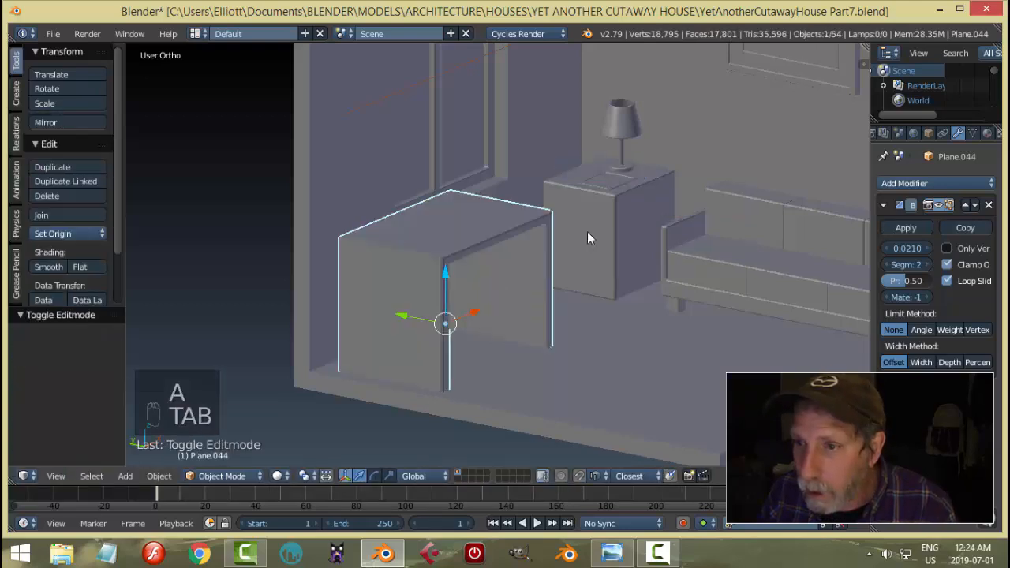
Step: Inspect the desk's beveled edges and undo the bevel on its outer edge loops
scroll(587, 232, down, 1)
key(a)
middle_drag(621, 222, 600, 234)
scroll(532, 280, up, 2)
middle_drag(531, 280, 445, 279)
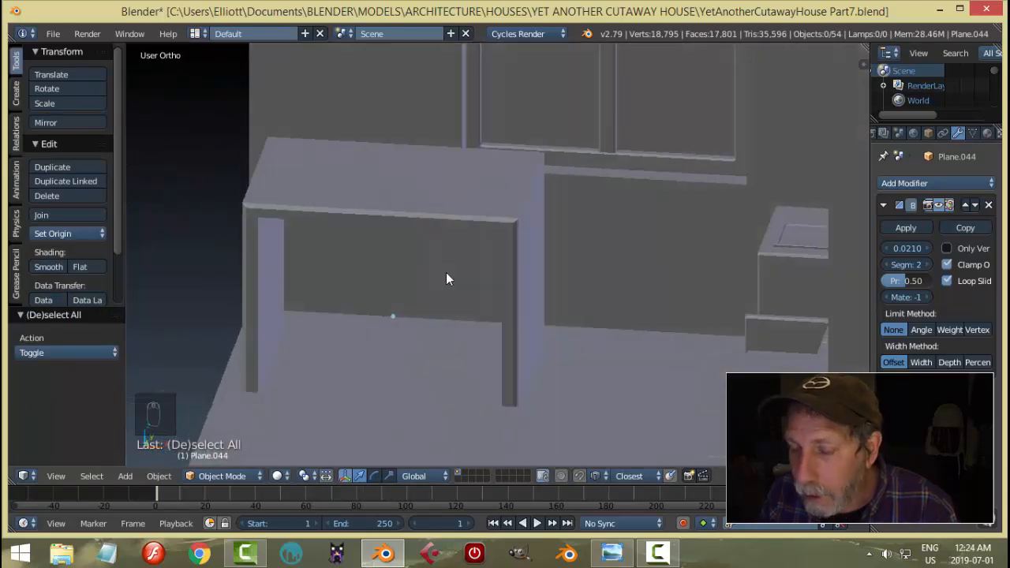
key(ctrl+z)
key(ctrl+z)
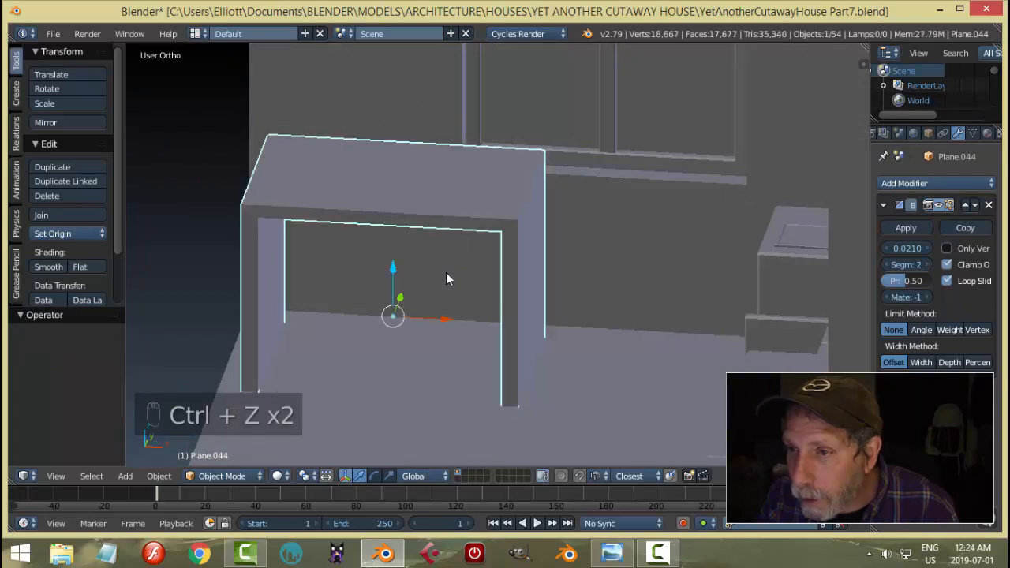
Step: Bevel the two edge loops along the desk's side corners with one segment and an offset of about 0.007
key(Tab)
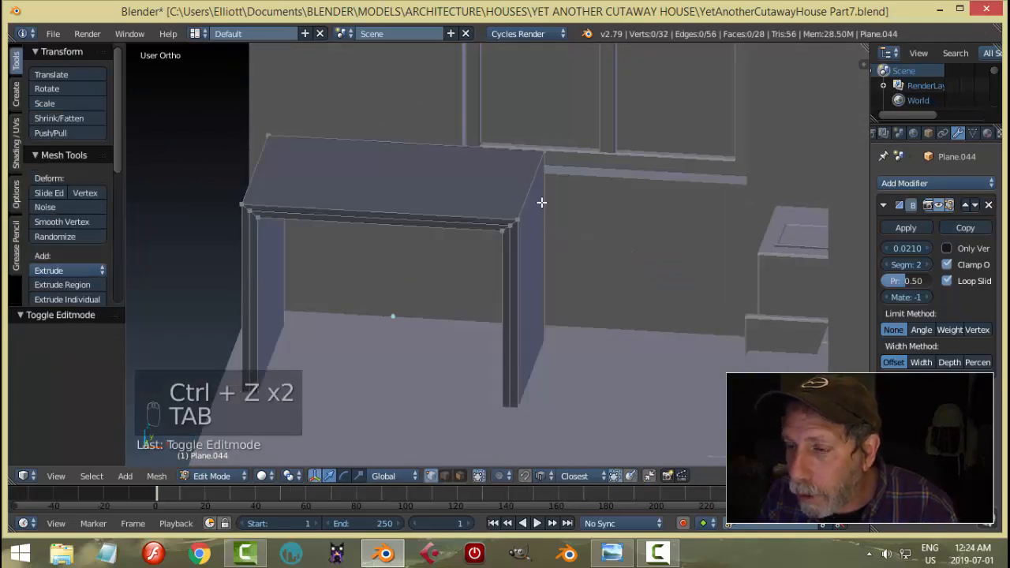
key(ctrl+Tab)
click(528, 207)
right_click(508, 200)
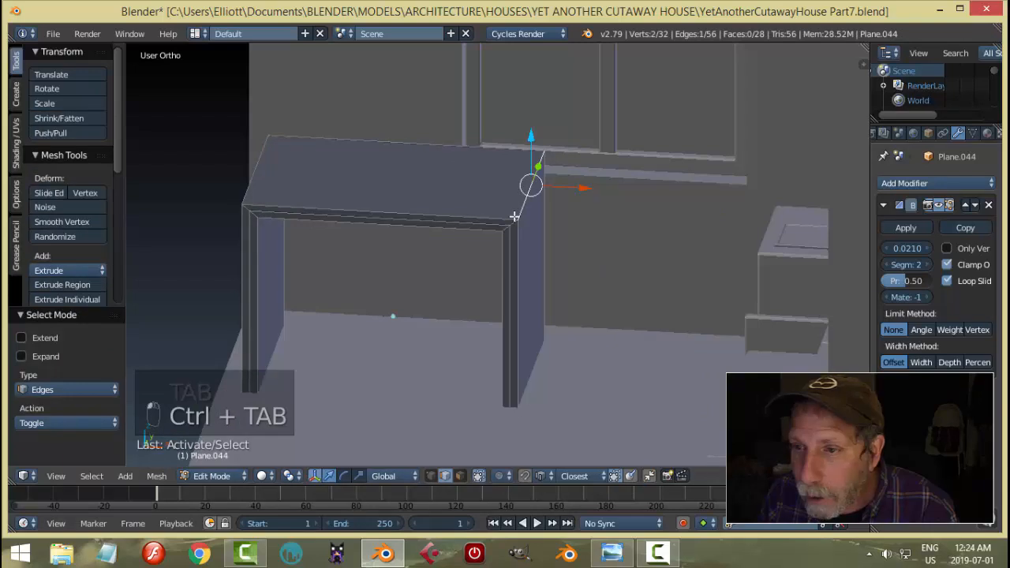
key(a)
alt+right_click(446, 207)
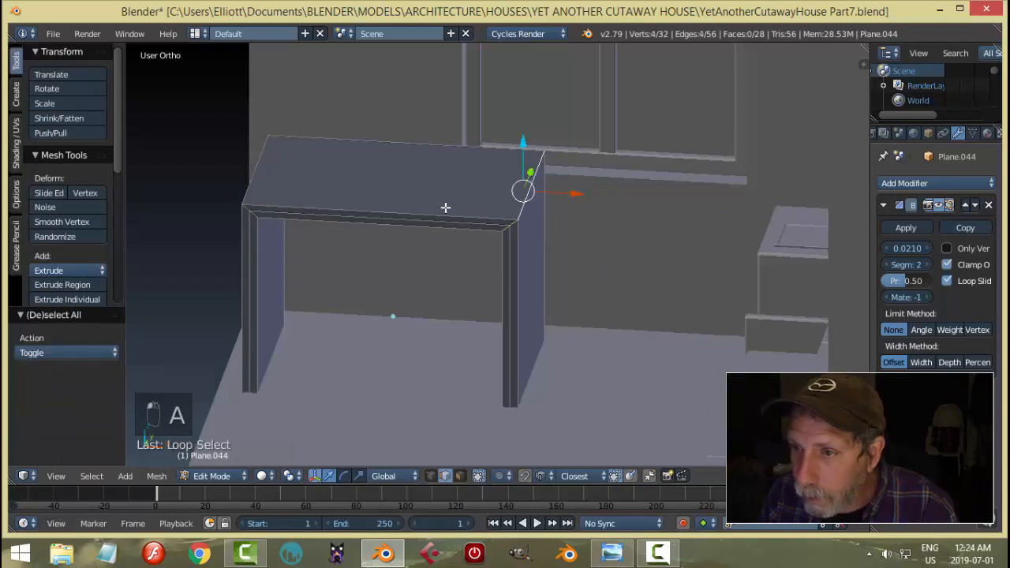
alt+shift+right_click(264, 169)
key(ctrl+b)
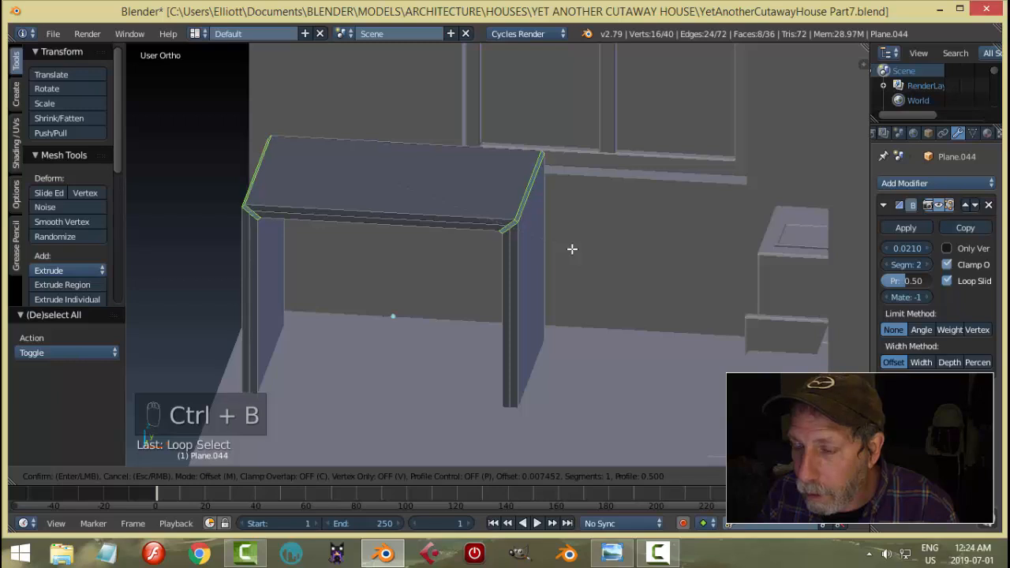
click(572, 249)
key(a)
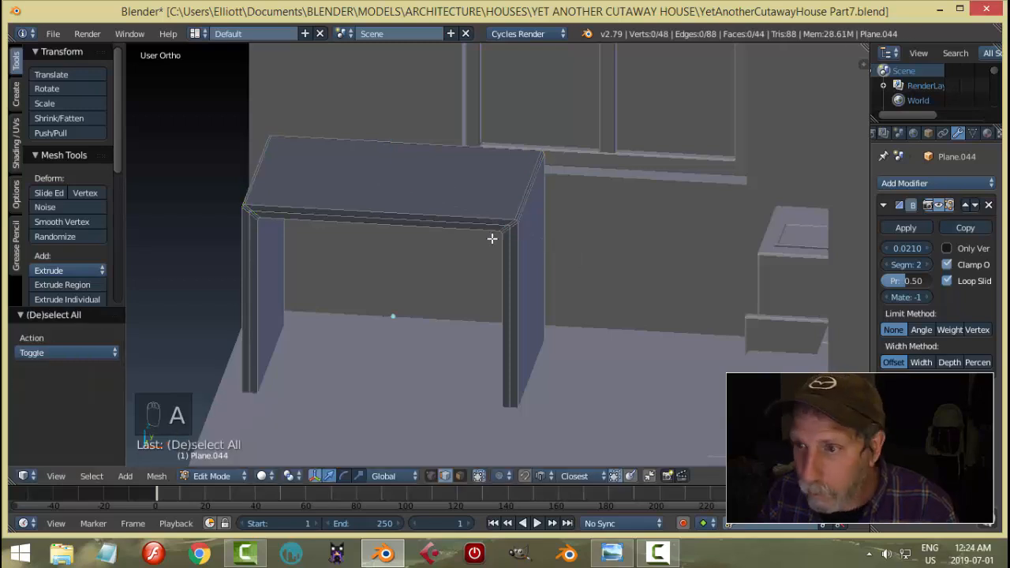
Step: Bevel the desk's front and back outer edge loops with one segment and an offset of about 0.006
alt+right_click(476, 216)
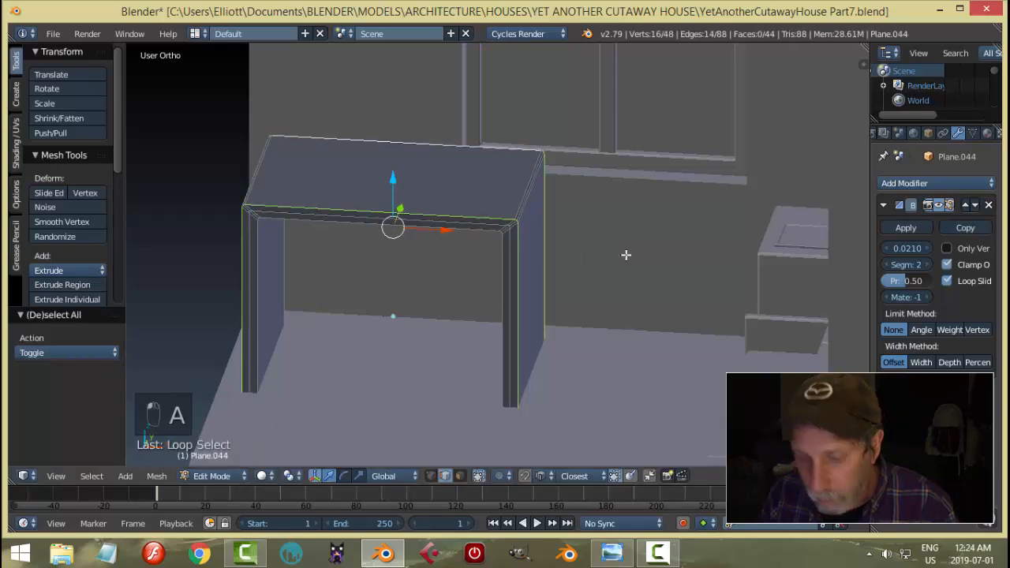
key(ctrl+b)
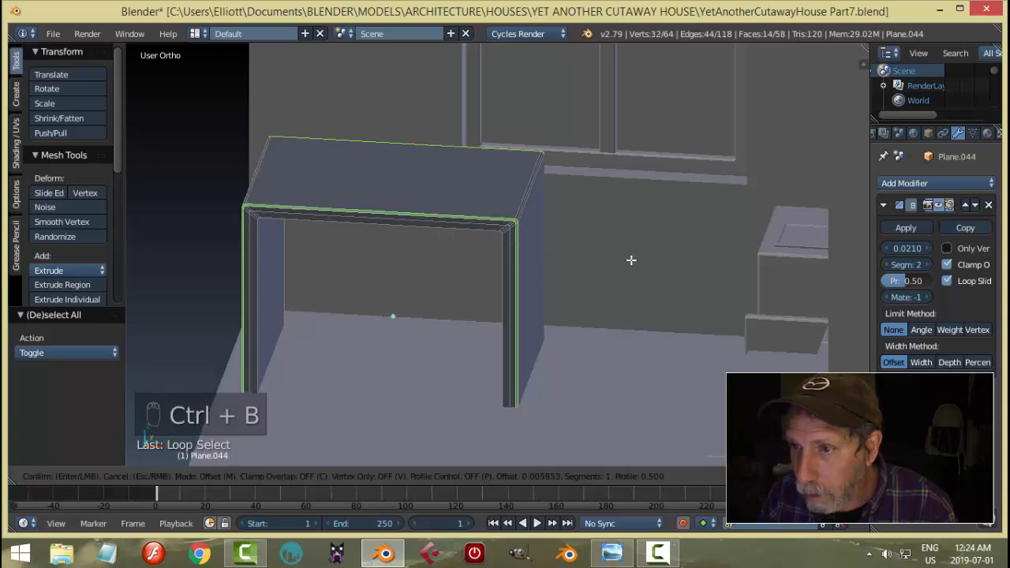
click(632, 260)
key(a)
key(Tab)
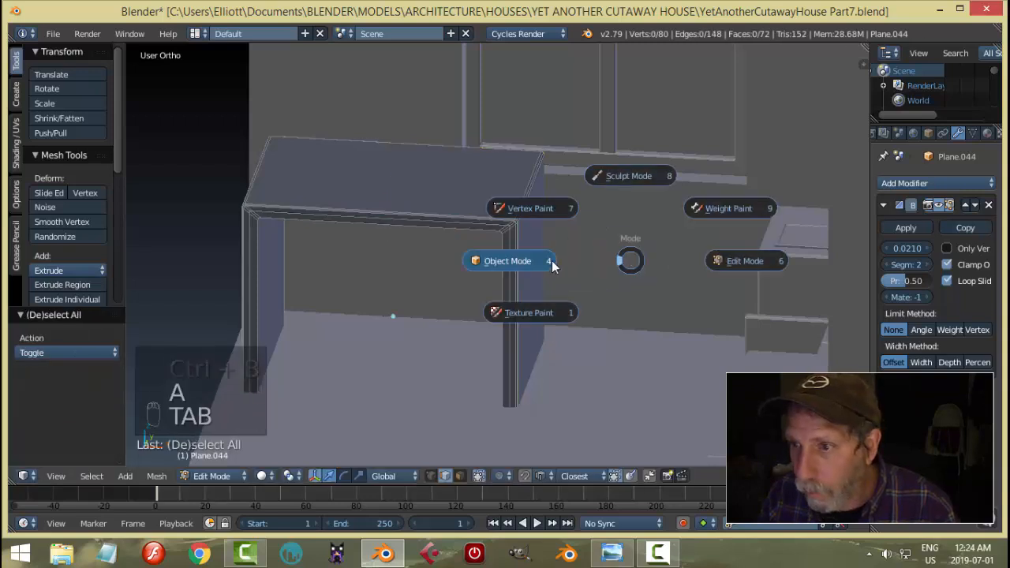
click(552, 260)
key(a)
Step: Raise the desk about 0.326 along Z so its side panels clear the floor
scroll(600, 258, down, 3)
scroll(596, 304, down, 8)
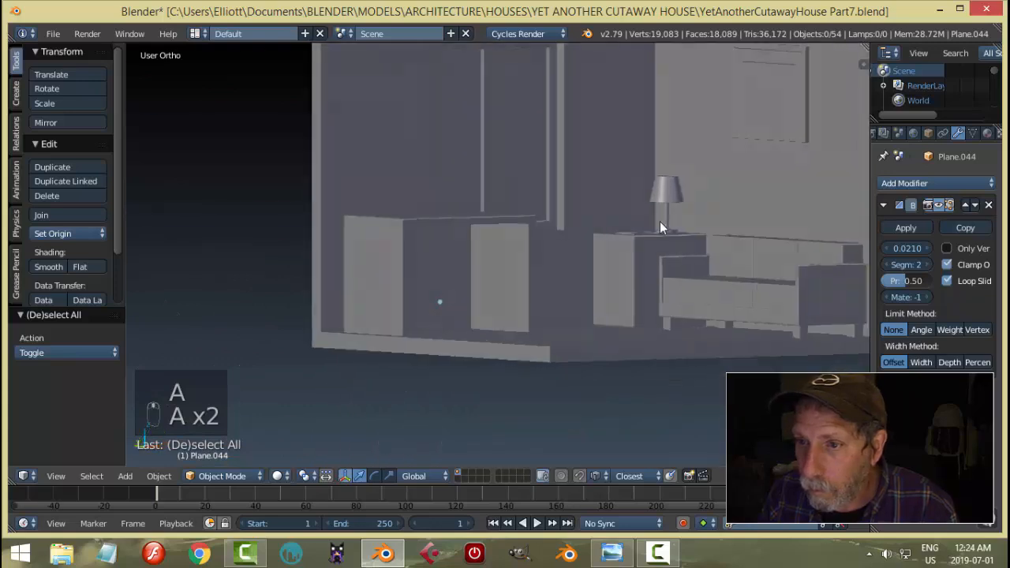
middle_drag(623, 239, 450, 244)
right_click(517, 261)
drag(450, 243, 453, 199)
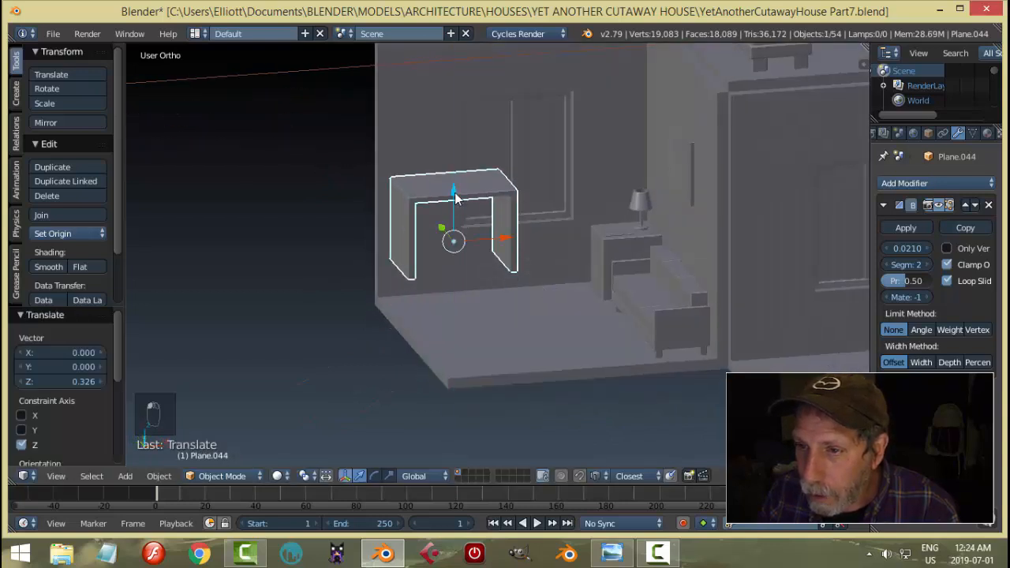
Step: Delete the hidden bottom face of one of the desk's side panels
middle_drag(453, 199, 511, 204)
key(Tab)
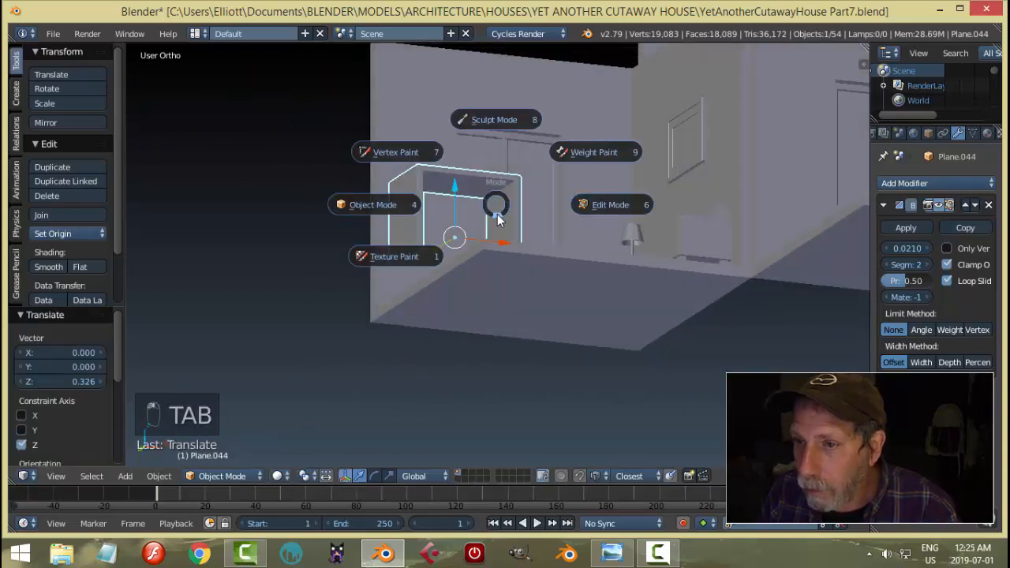
click(596, 205)
middle_drag(408, 271, 422, 248)
scroll(422, 248, up, 3)
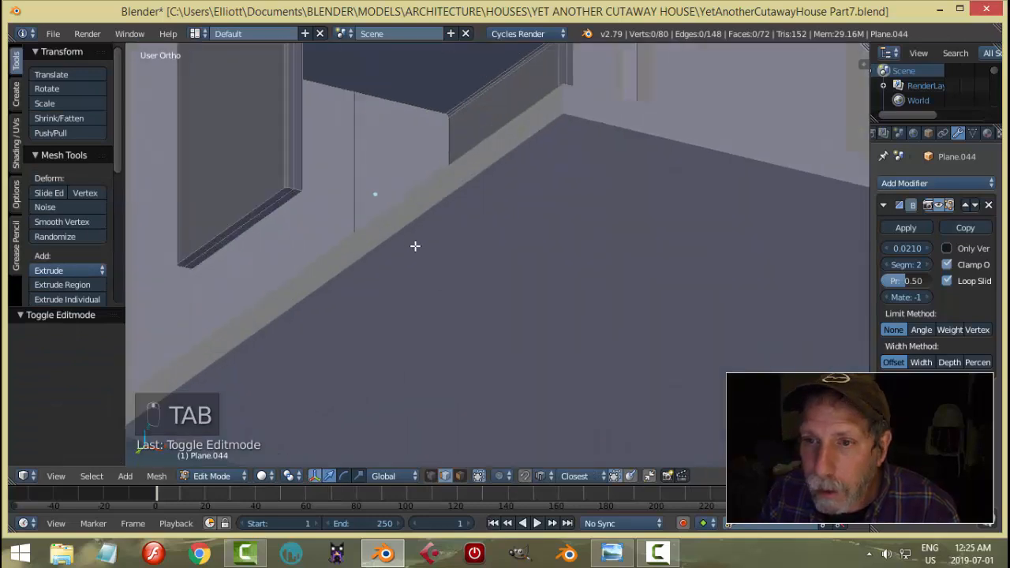
key(ctrl+Tab)
click(381, 261)
scroll(174, 167, up, 3)
shift+middle_drag(173, 167, 316, 214)
right_click(302, 196)
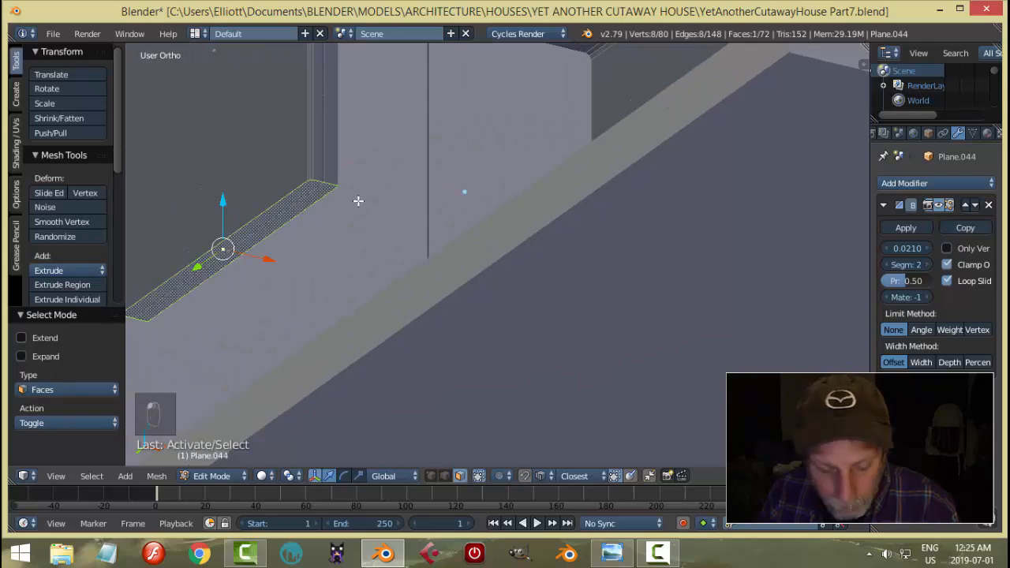
key(x)
click(338, 234)
scroll(451, 207, down, 3)
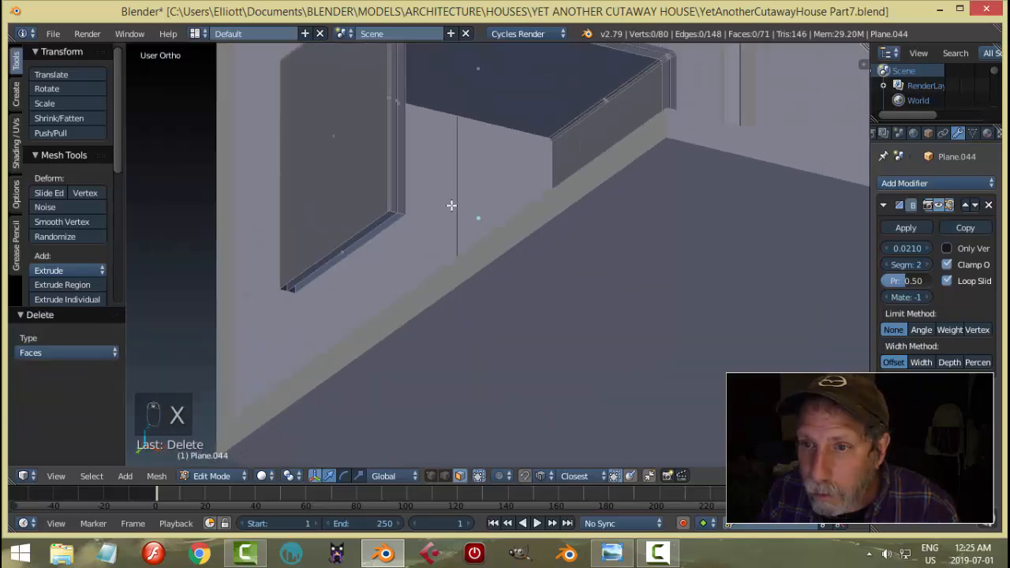
Step: Delete the bottom face of the desk's other side panel and return to Object Mode
middle_drag(451, 207, 506, 209)
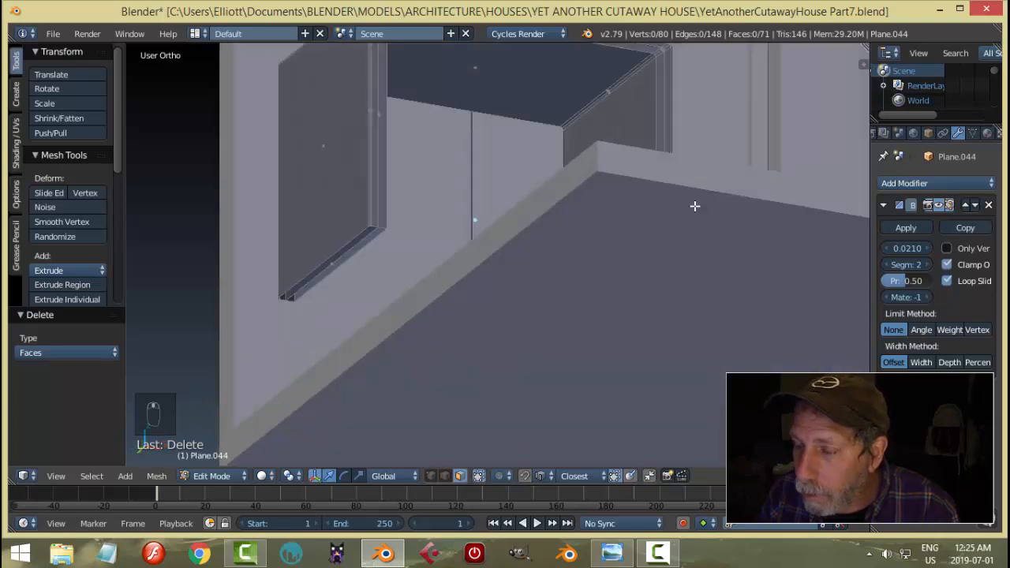
middle_drag(695, 206, 702, 339)
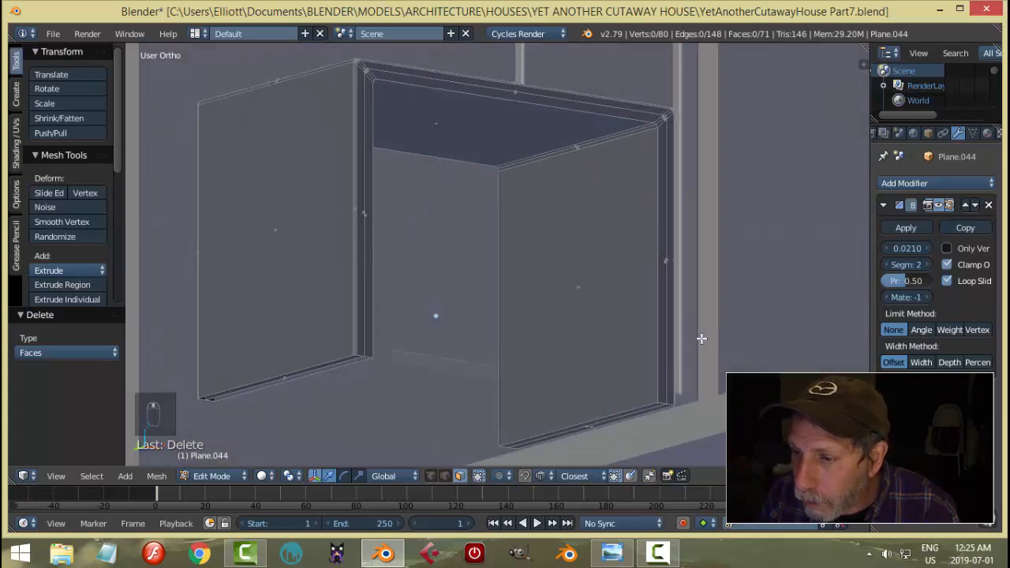
right_click(655, 411)
key(x)
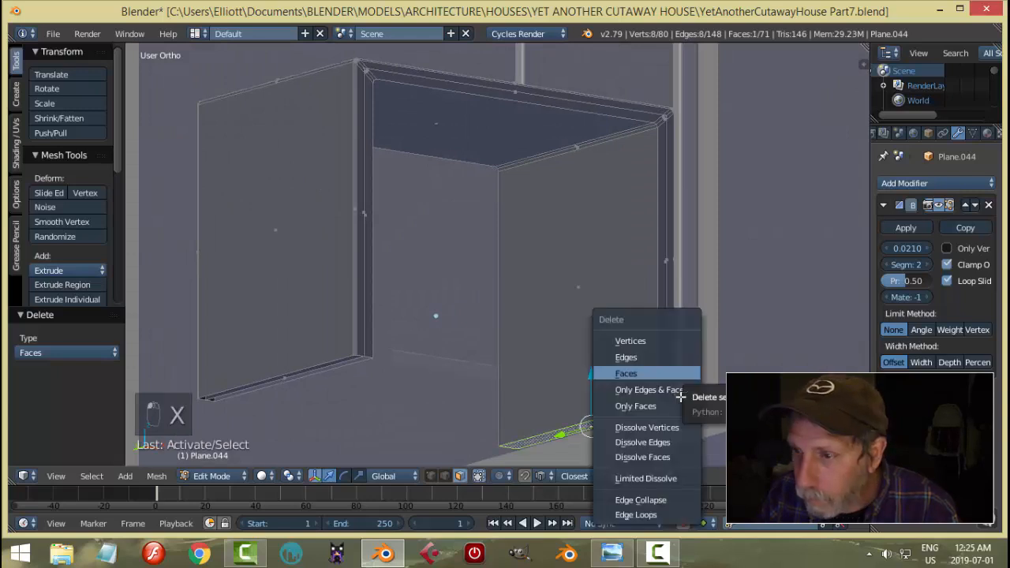
click(644, 372)
key(Tab)
click(612, 345)
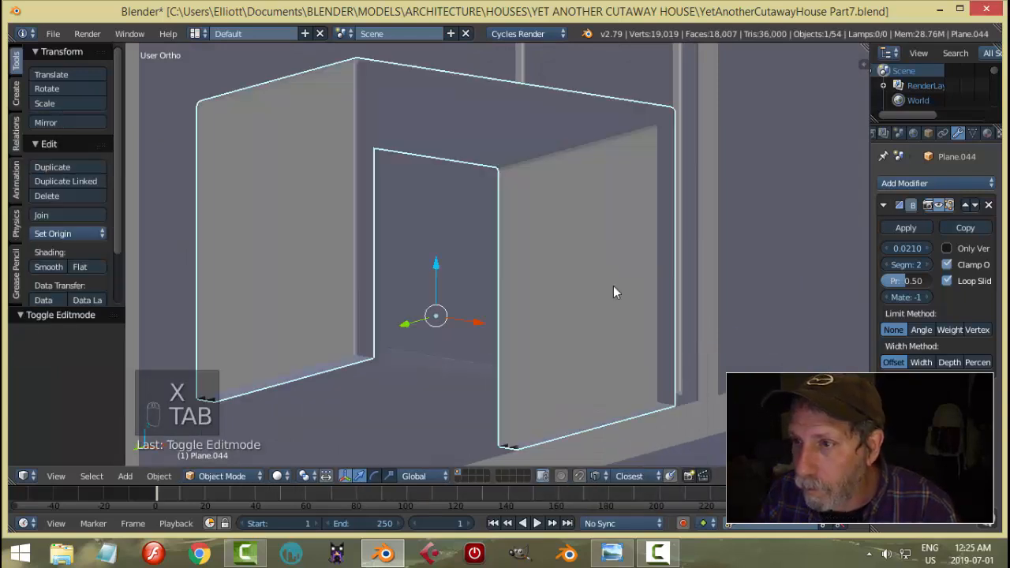
Step: Lower the desk along Z back onto the room's floor
key(a)
key(a)
key(KP_Divide)
right_click(484, 181)
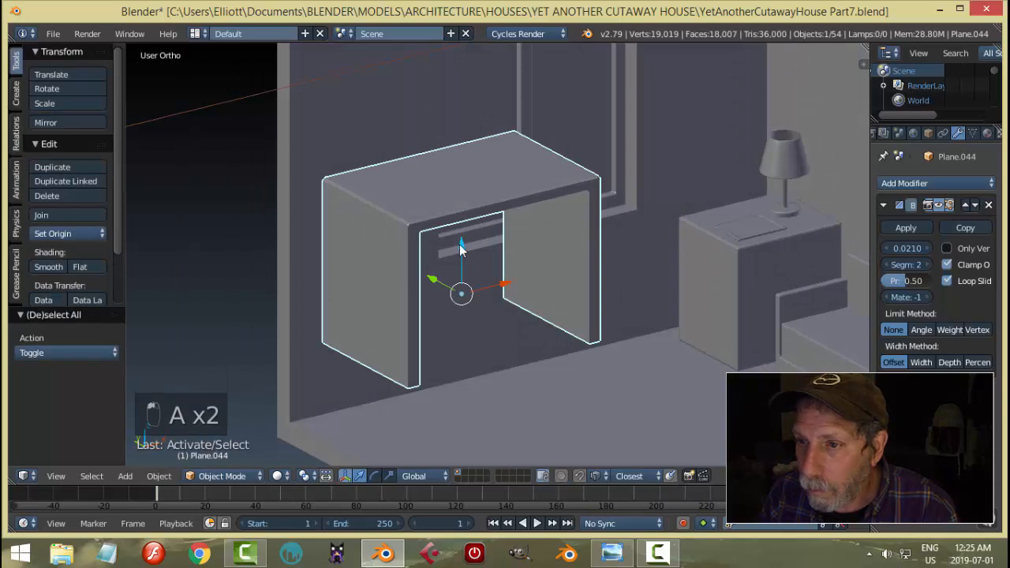
drag(462, 249, 461, 333)
key(a)
scroll(552, 332, down, 5)
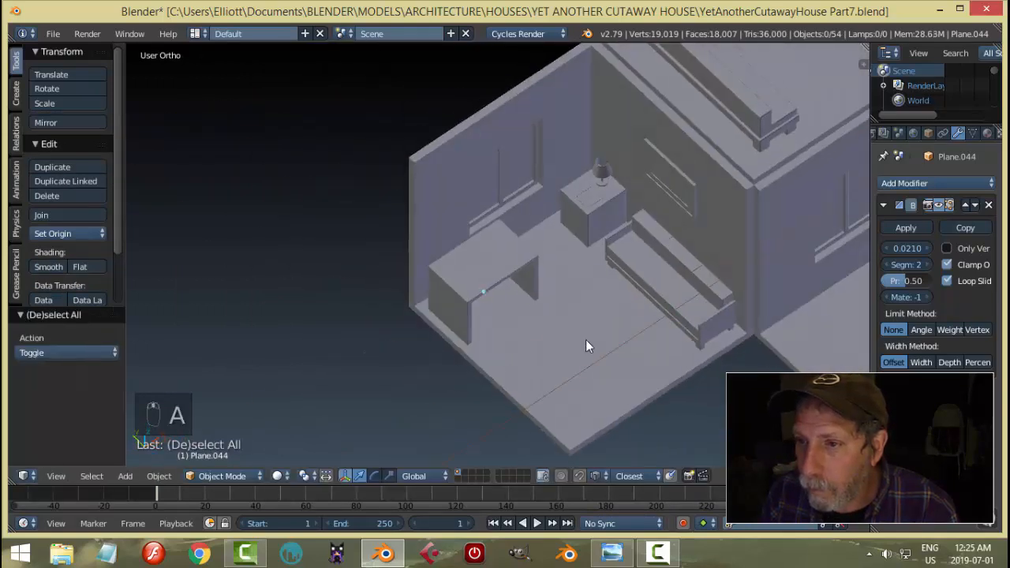
Step: Scale the desk along Y by about 1.07 to match the reference image, and save over the existing blend file
click(615, 555)
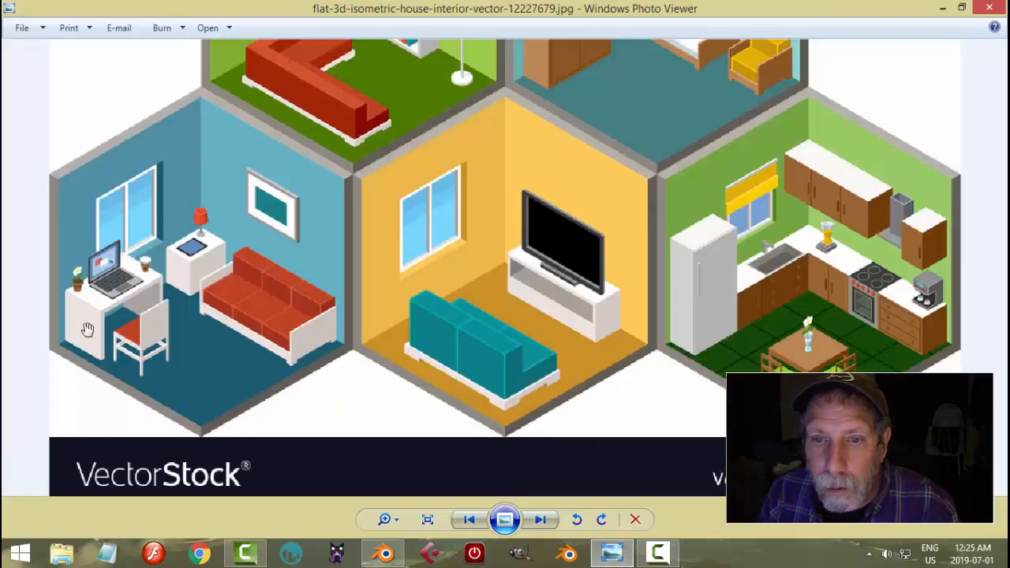
click(385, 555)
right_click(503, 307)
scroll(592, 299, up, 2)
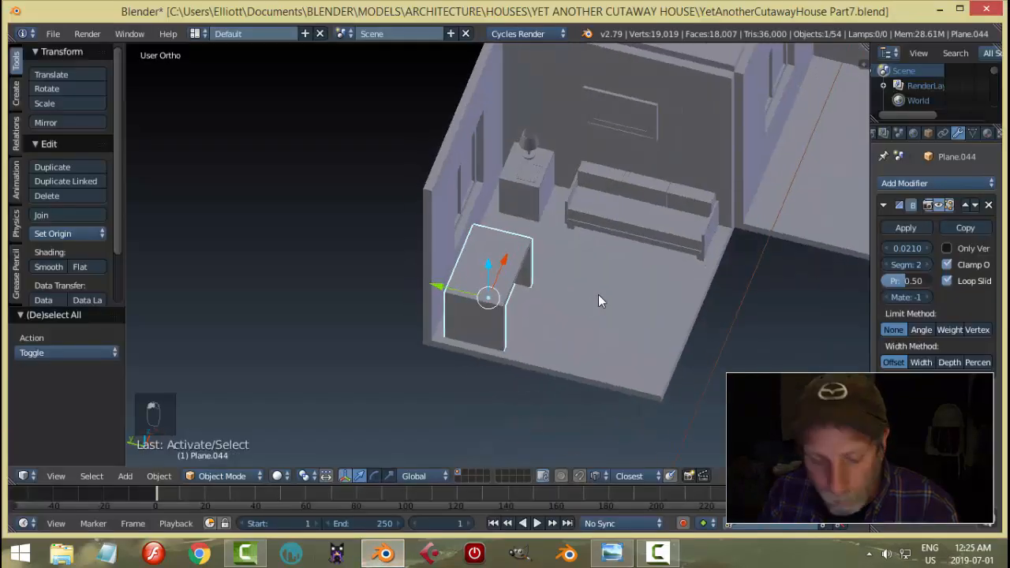
key(s)
key(y)
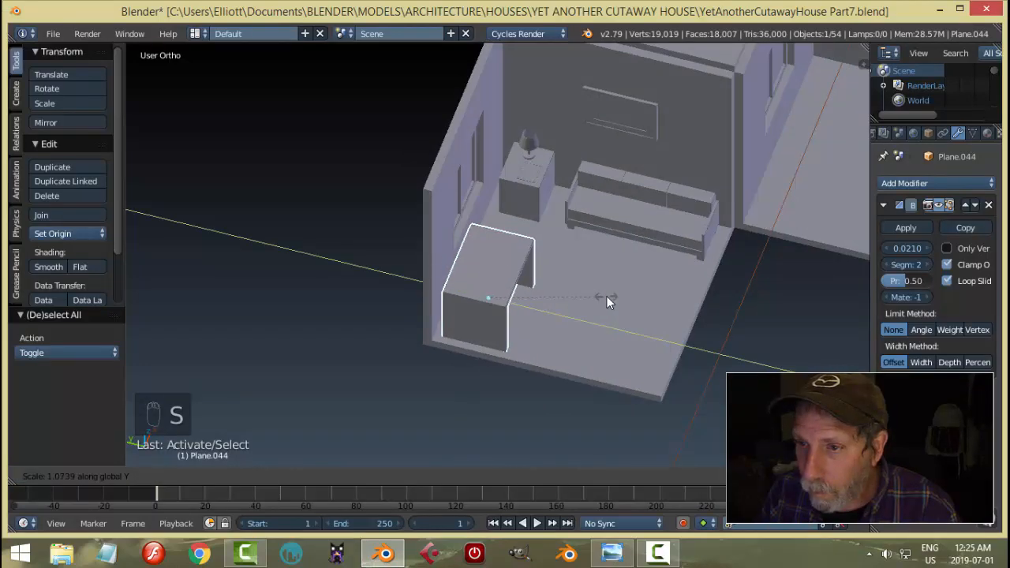
click(607, 296)
key(a)
middle_drag(640, 306, 571, 295)
key(ctrl+s)
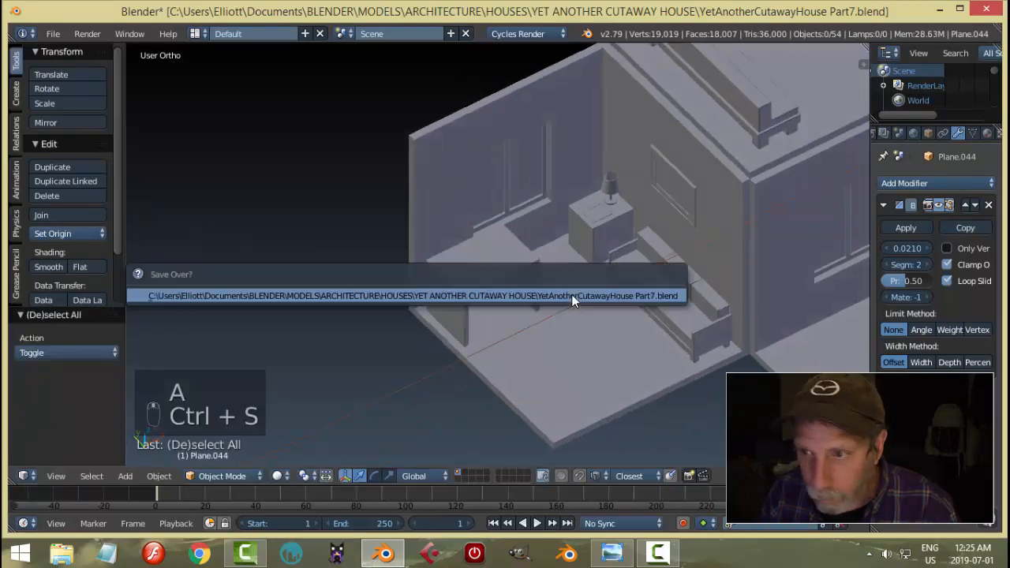
click(571, 295)
Step: Examine the furniture in the reference image's upper rooms and in the blue room with the desk and chair
middle_drag(607, 327, 487, 238)
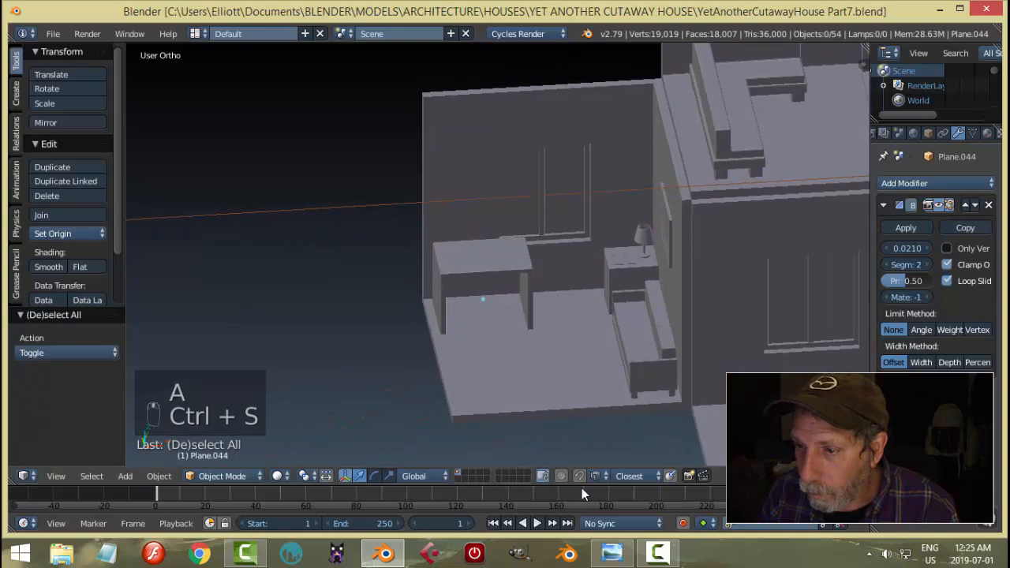
click(613, 553)
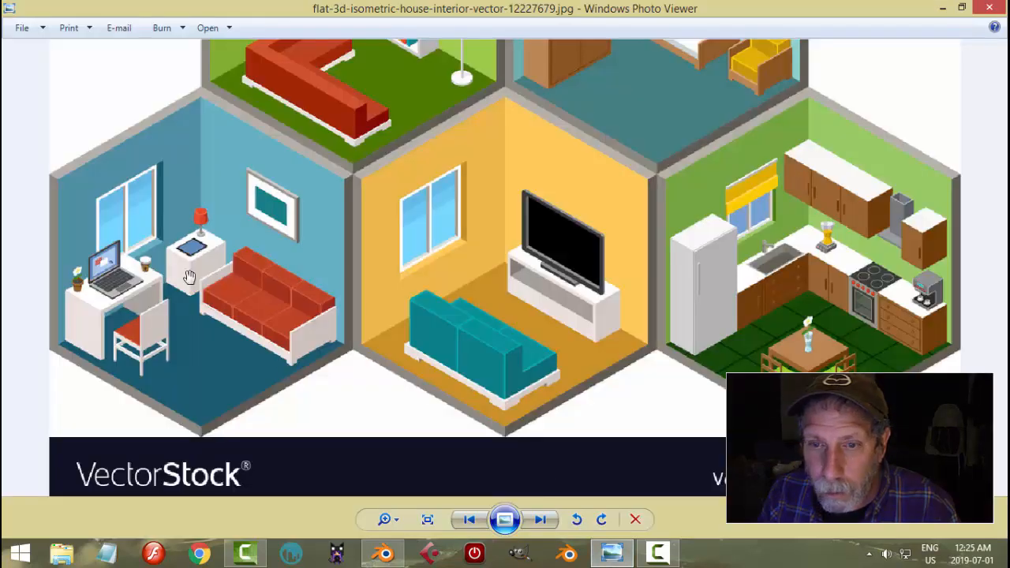
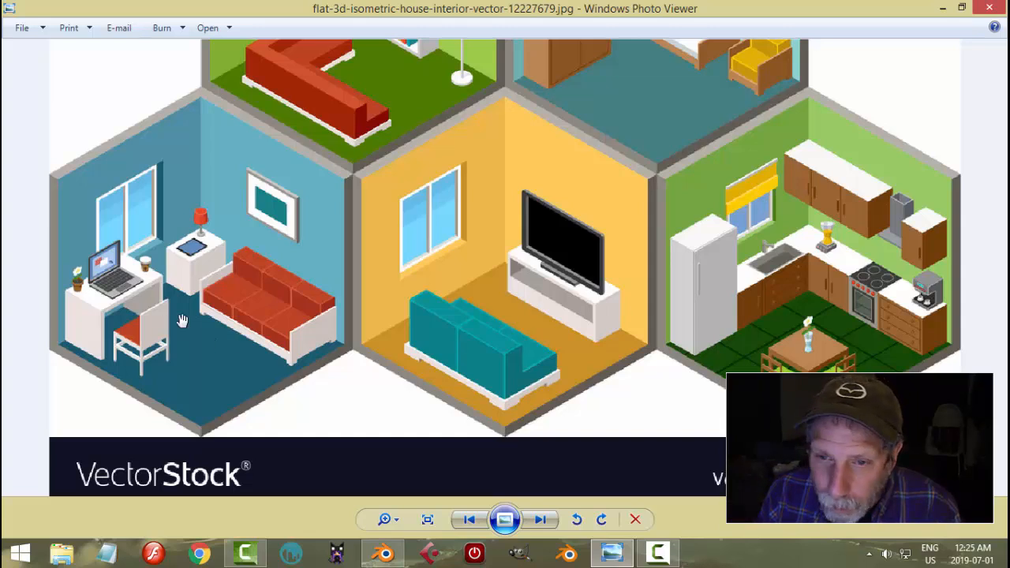
drag(529, 157, 457, 471)
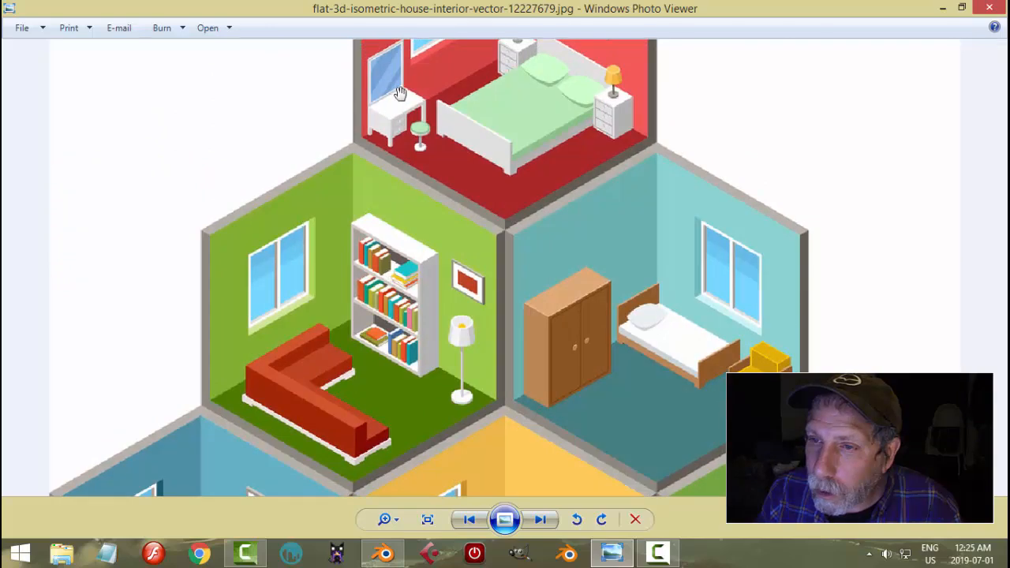
drag(346, 395, 344, 246)
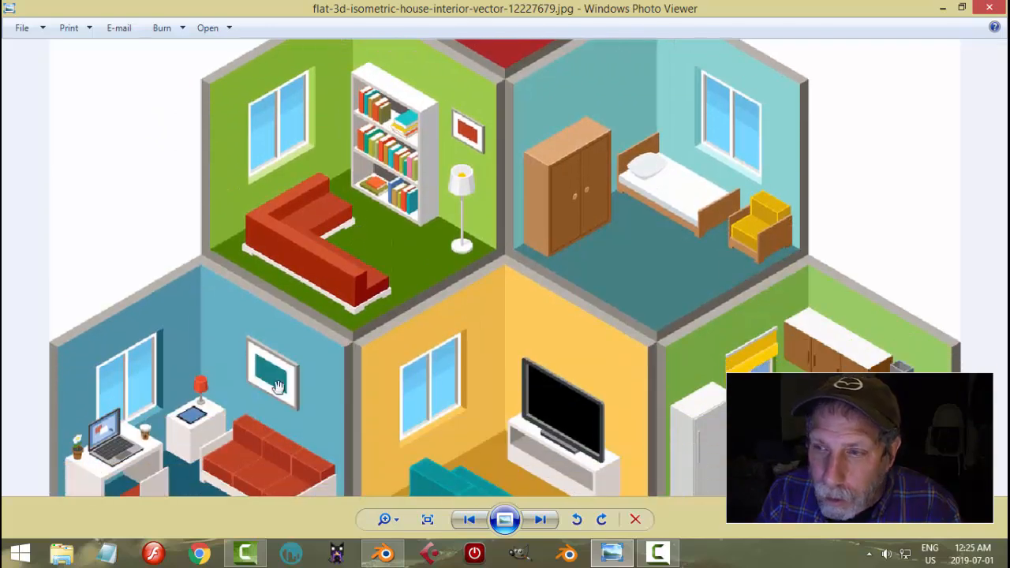
drag(478, 204, 487, 100)
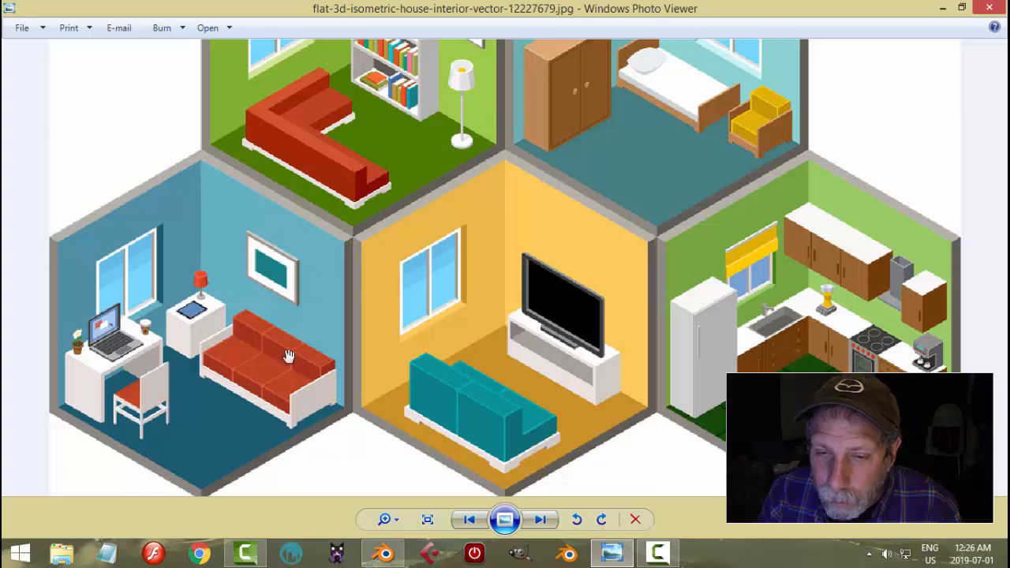
drag(289, 356, 300, 327)
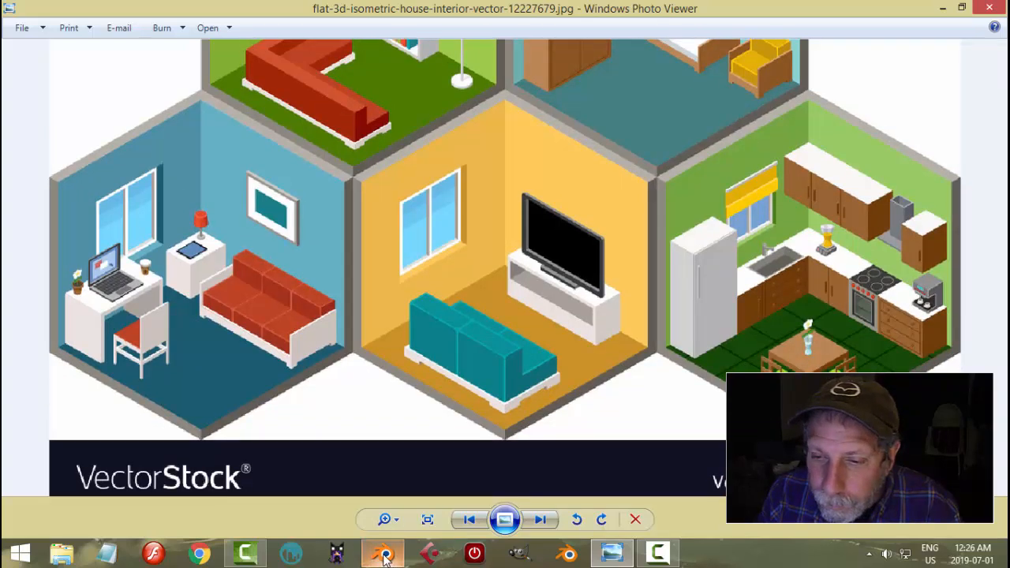
mouse_move(384, 553)
click(439, 467)
Step: Check the blue room in the reference image and duplicate the desk in place
right_click(491, 284)
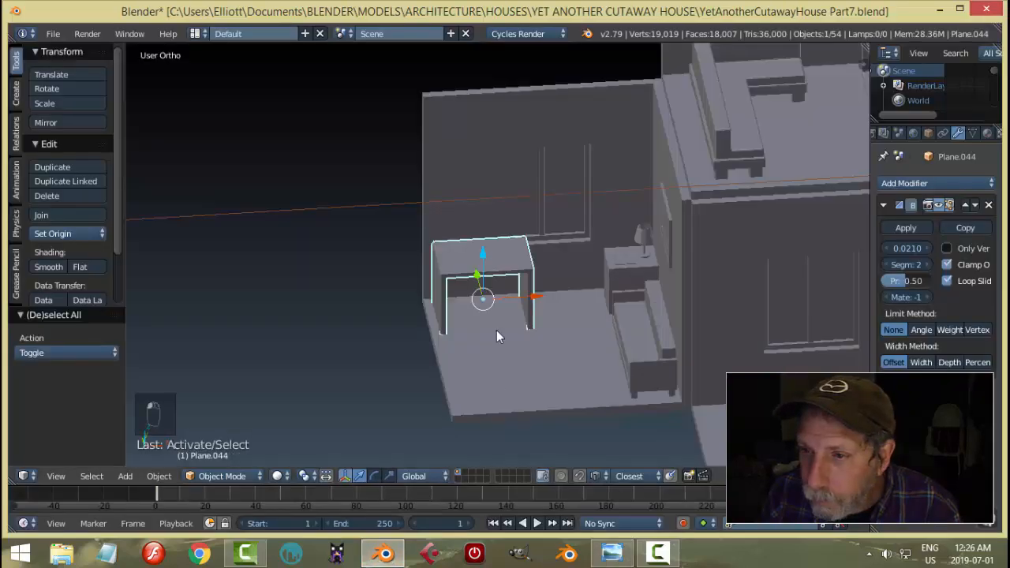
middle_drag(496, 330, 583, 347)
click(597, 558)
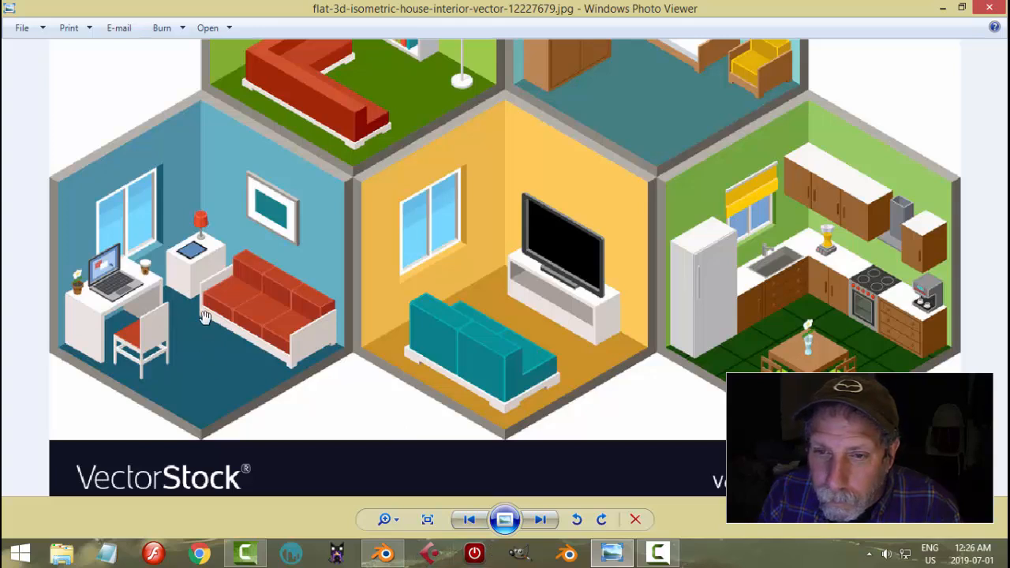
click(384, 552)
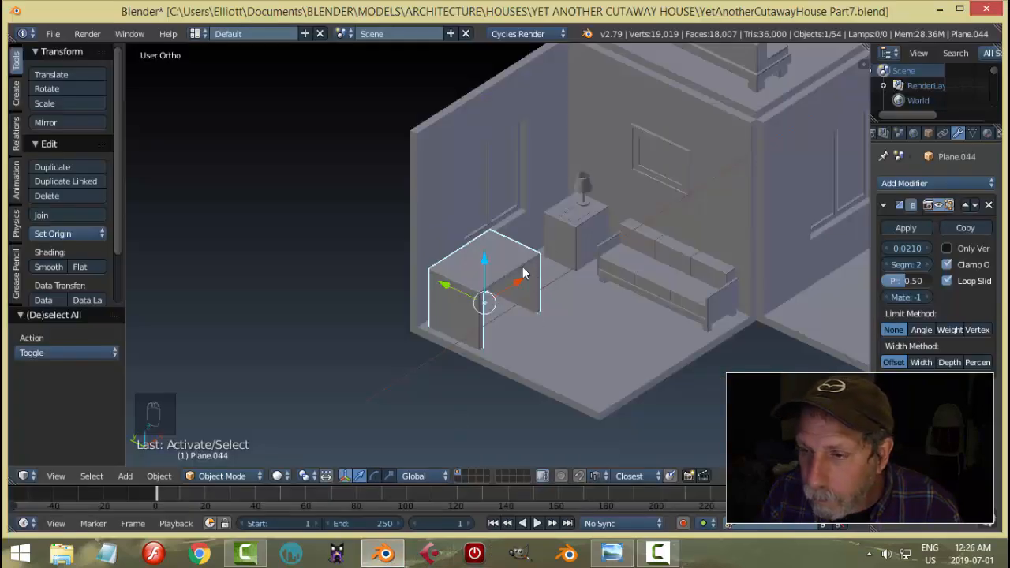
key(shift+d)
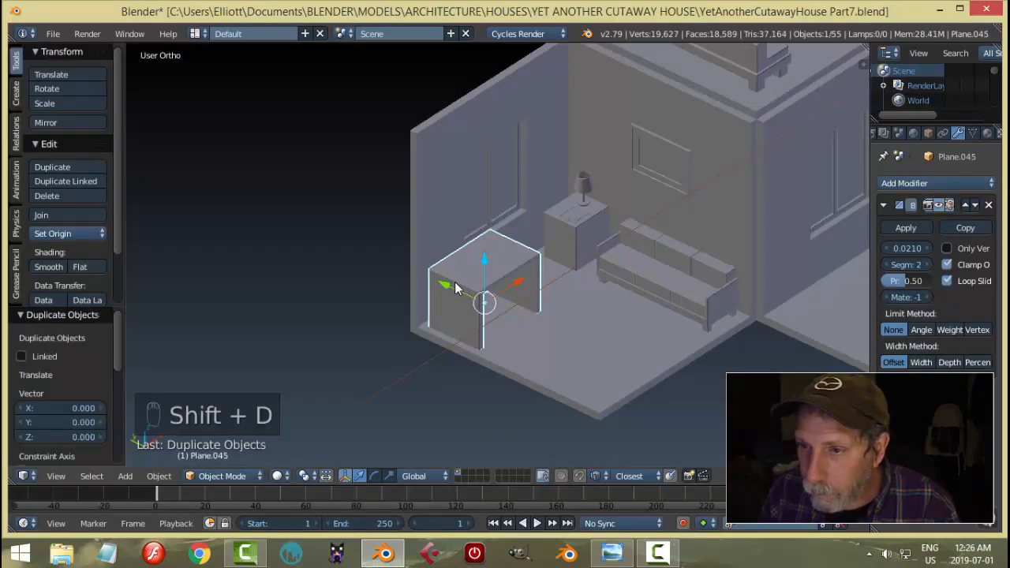
Step: Move the duplicated desk about -0.82 along Y into the open floor area and rotate it 90° about Z
key(y)
click(617, 344)
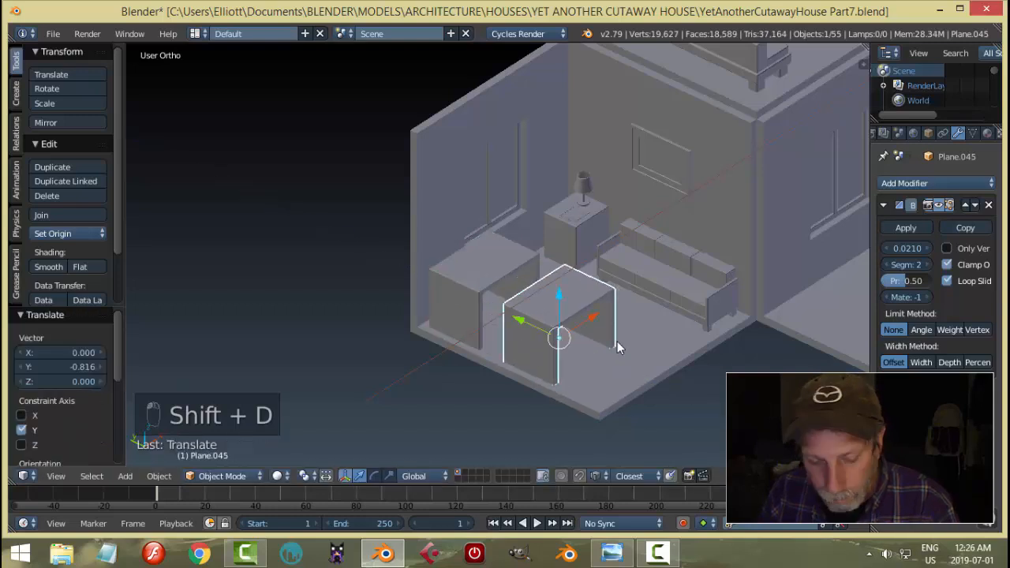
key(r)
key(z)
key(9)
key(0)
key(Return)
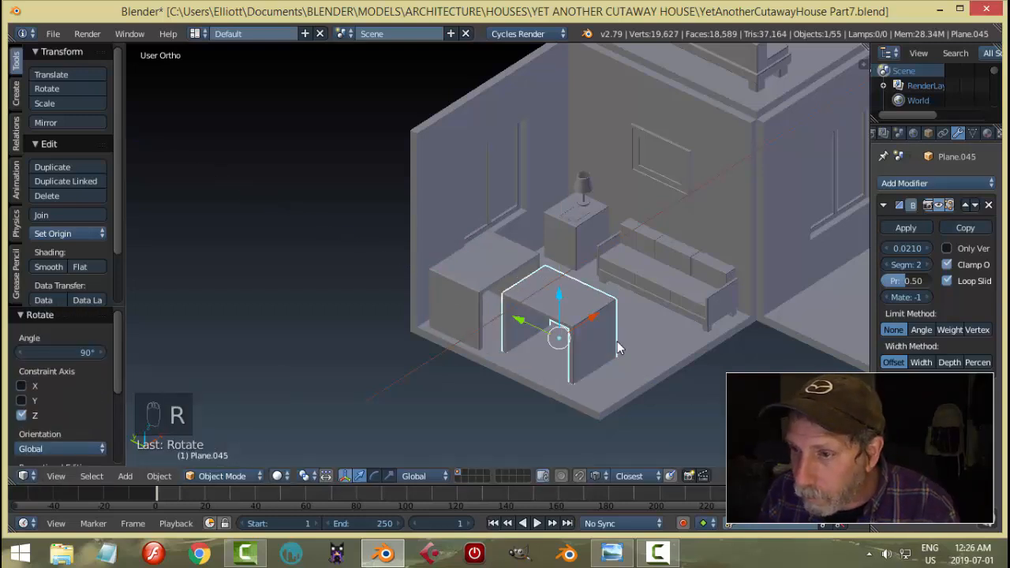
Step: Flip the duplicated desk upside down by rotating it 180° about Y, and raise it about 0.54 along Z
key(r)
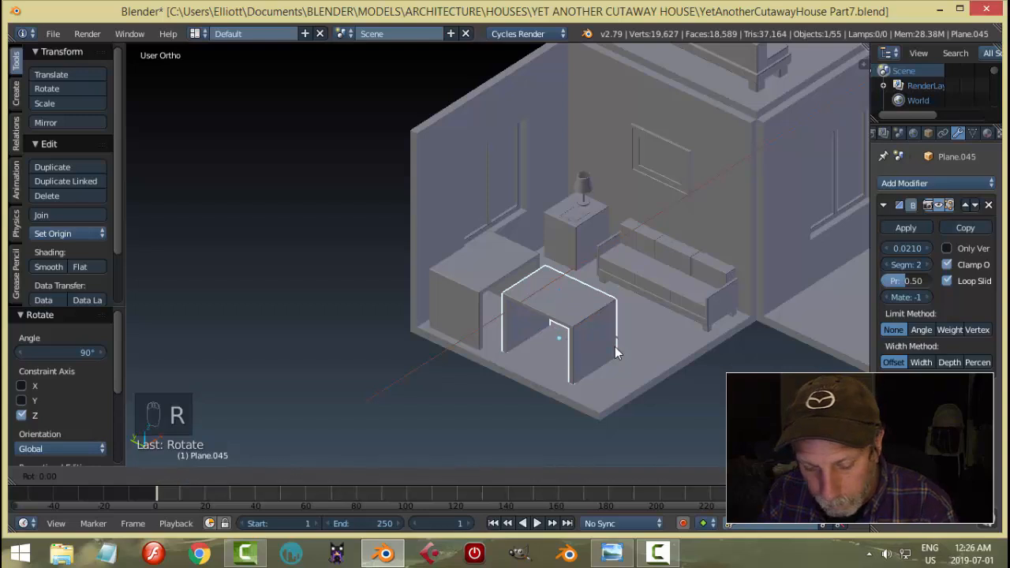
key(y)
key(1)
key(8)
key(0)
key(Return)
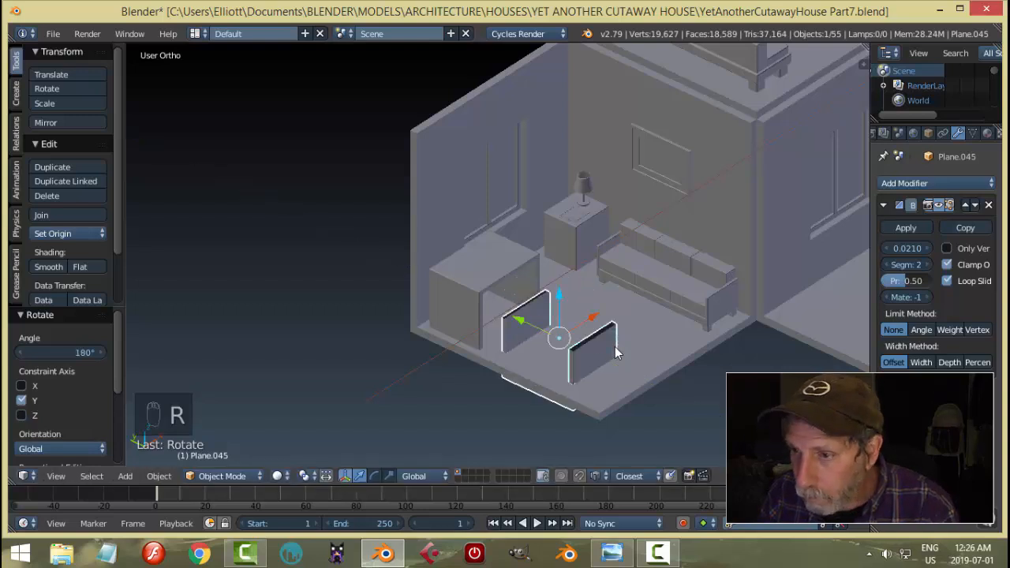
key(g)
key(z)
click(572, 246)
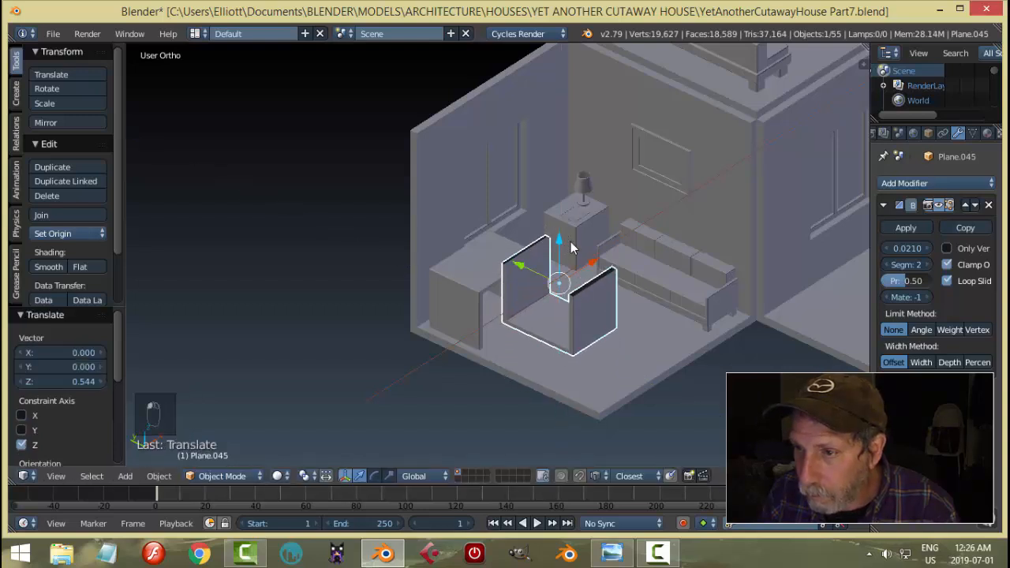
Step: Separate the large inner face of the flipped desk's side panel nearest the original desk into its own object
key(Tab)
click(652, 286)
right_click(518, 262)
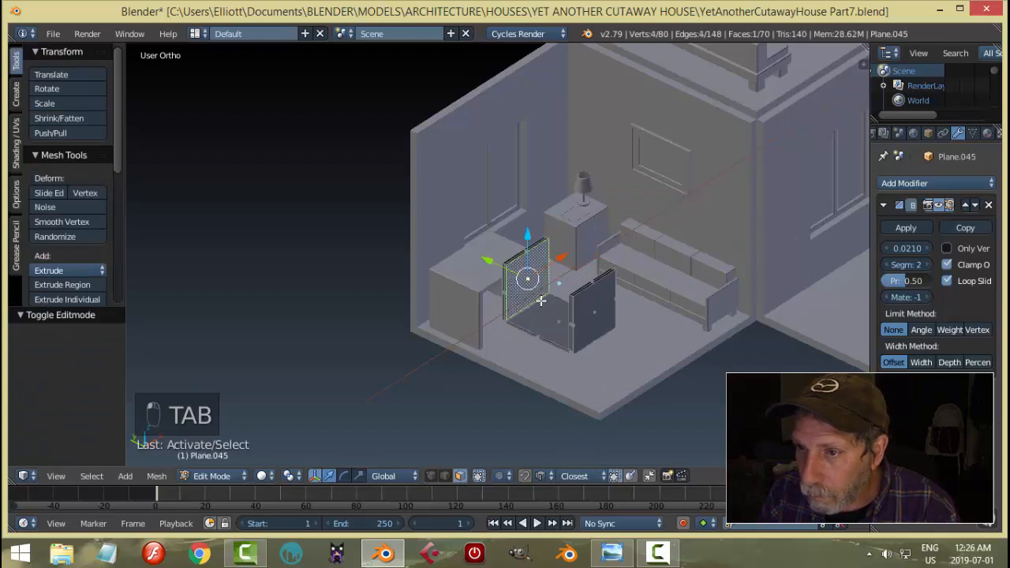
scroll(526, 278, up, 4)
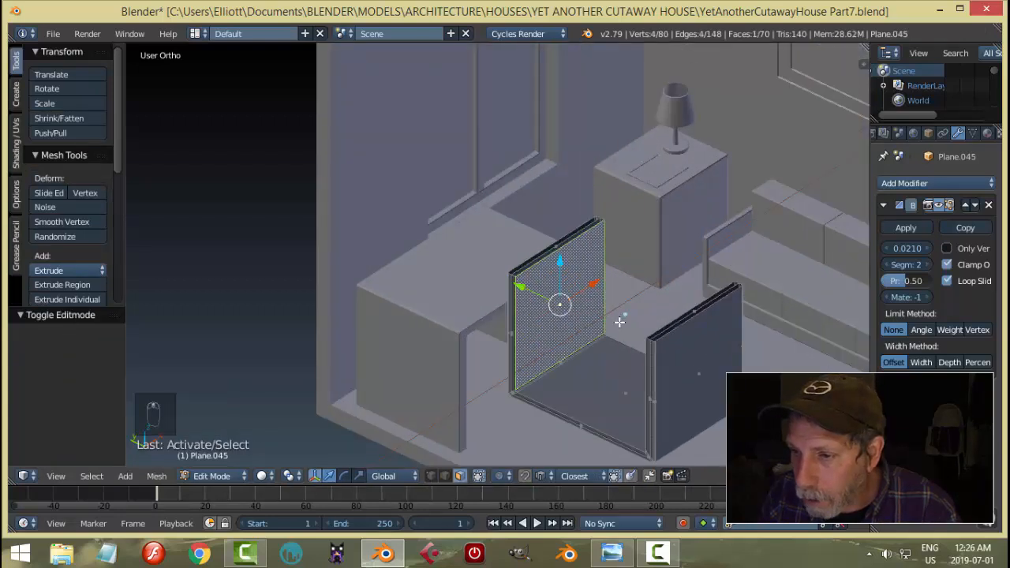
scroll(602, 351, up, 3)
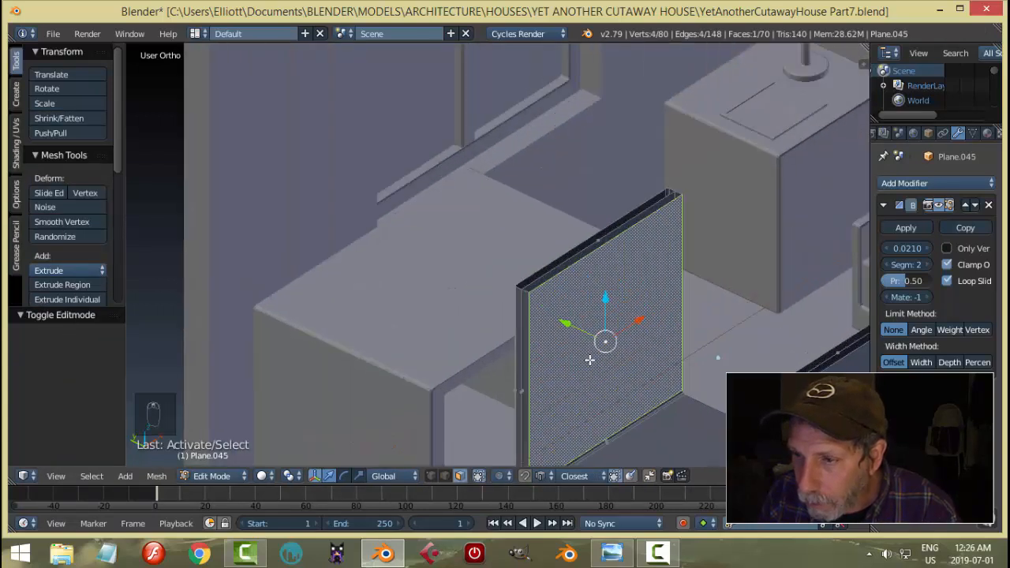
scroll(590, 360, down, 2)
scroll(590, 353, down, 1)
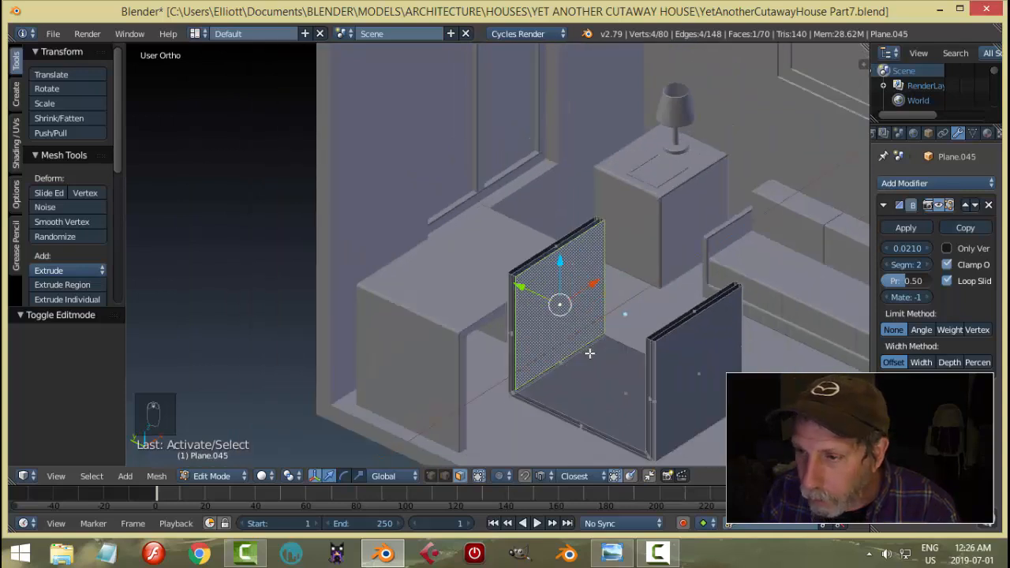
key(p)
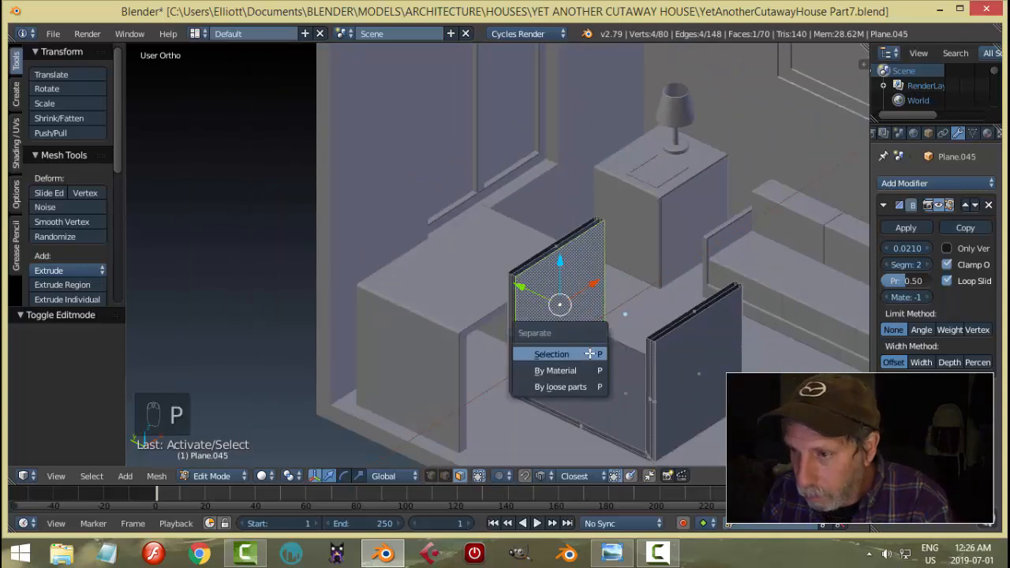
click(588, 355)
key(Tab)
click(500, 357)
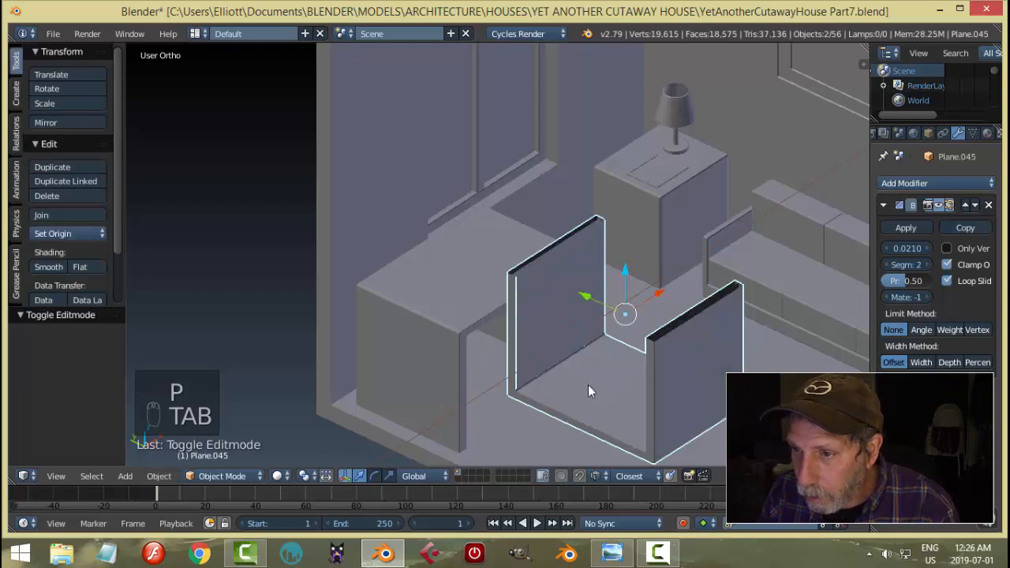
Step: Delete the rest of the flipped desk duplicate, keeping only the separated face
right_click(597, 392)
right_click(596, 387)
key(x)
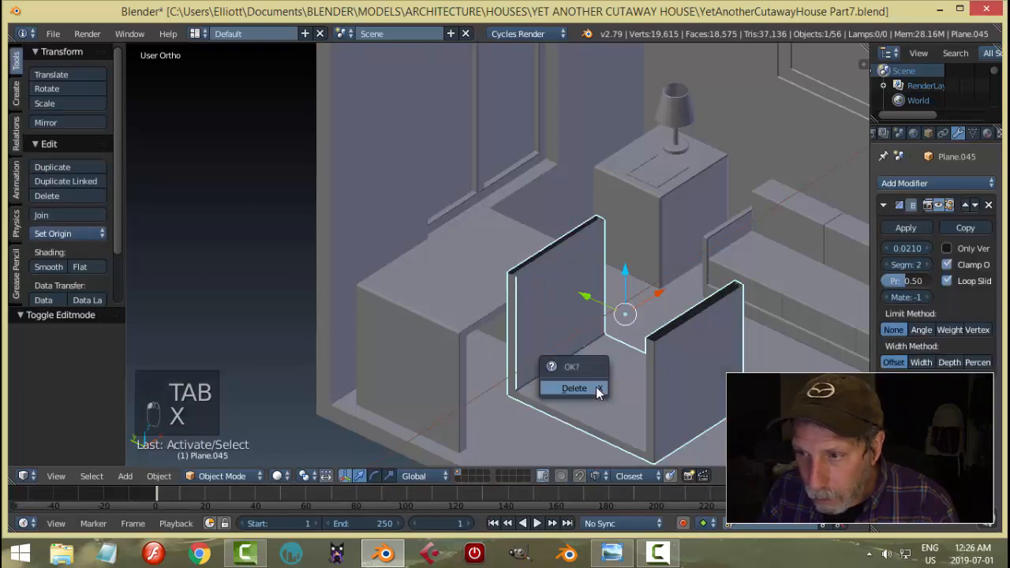
click(596, 387)
Step: Select the separated plane and open the options for setting its origin
right_click(555, 314)
middle_drag(587, 350, 505, 260)
click(87, 234)
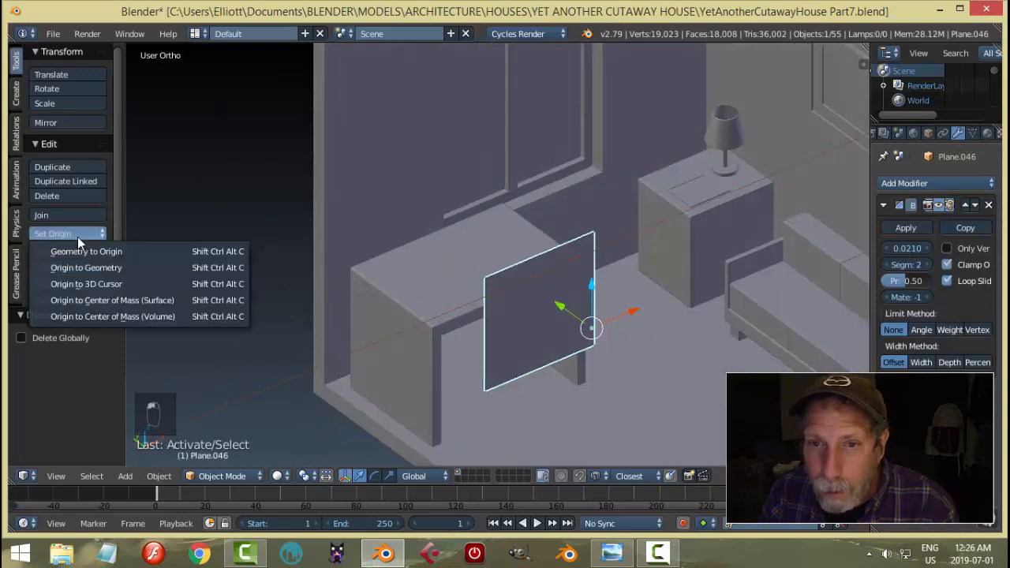
Step: Set the plane's origin to its geometry and enter Edit Mode with vertex selection
click(100, 267)
key(Tab)
click(655, 303)
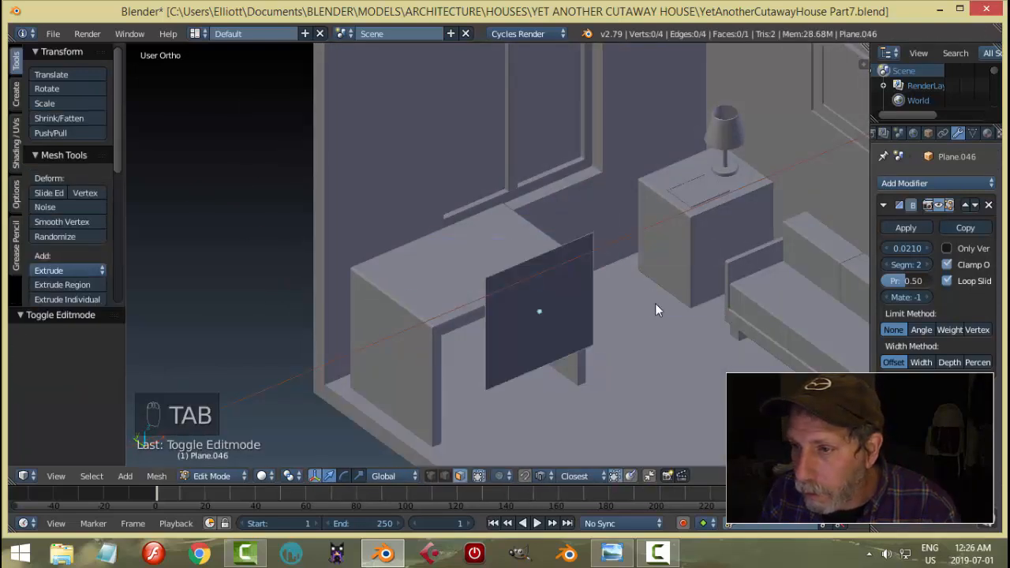
key(a)
key(a)
key(ctrl+Tab)
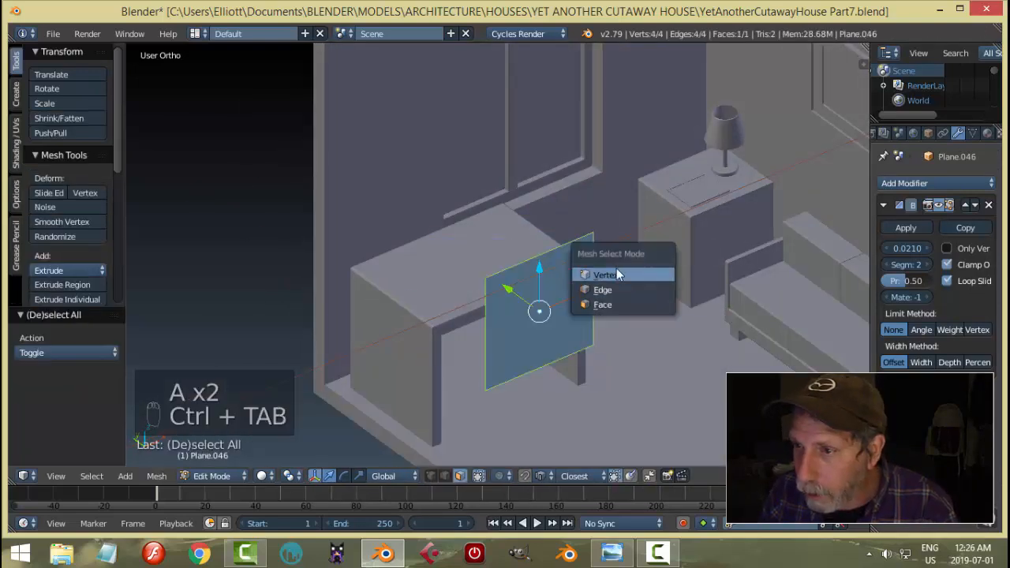
click(616, 268)
Step: Move all vertices of the plane about -0.145 along Y, away from the desk
key(a)
key(a)
middle_drag(591, 309, 545, 286)
drag(544, 286, 656, 331)
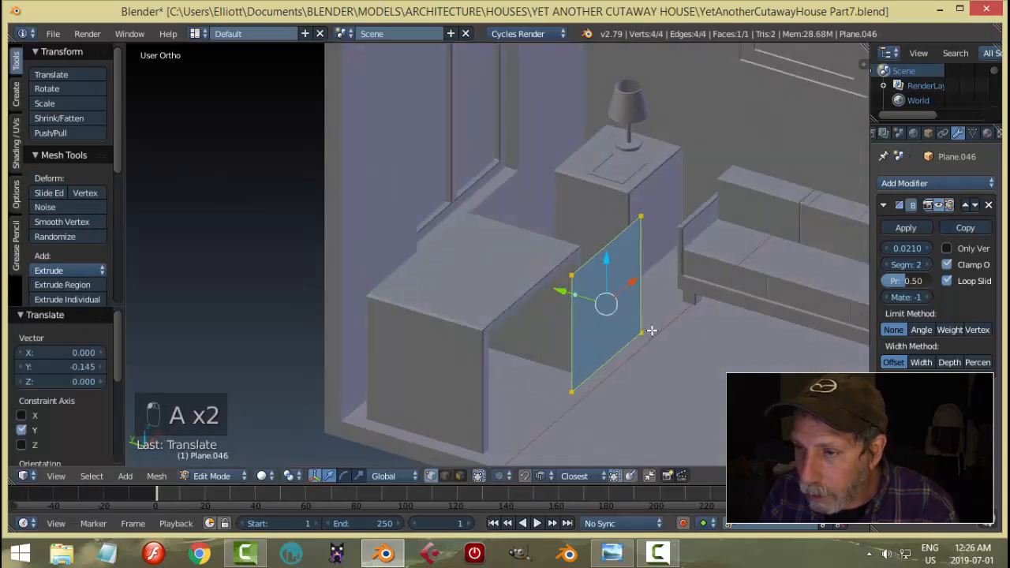
Step: Rotate the whole plane 90° about the X axis so it lies flat
key(r)
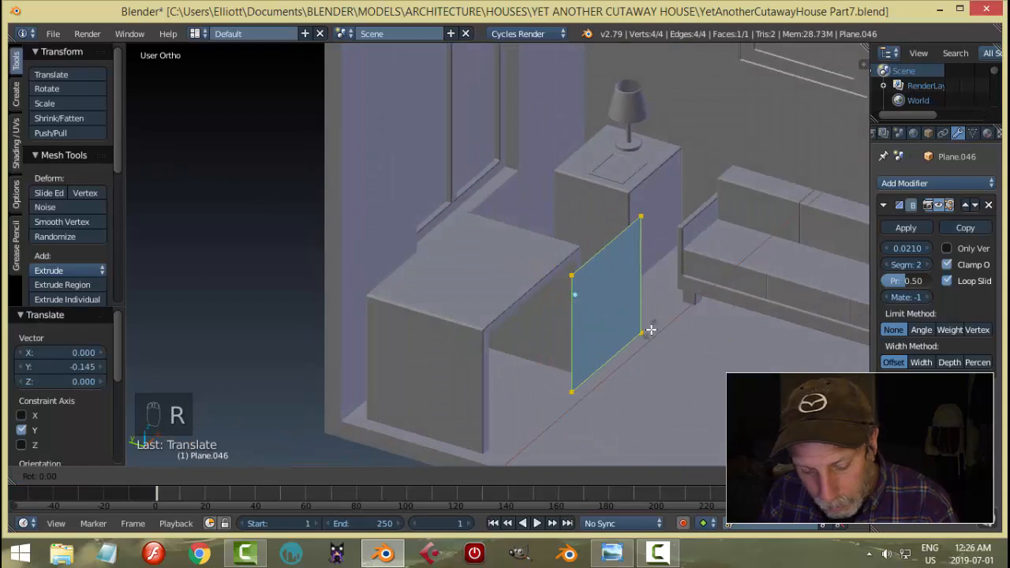
key(x)
key(9)
key(0)
key(Return)
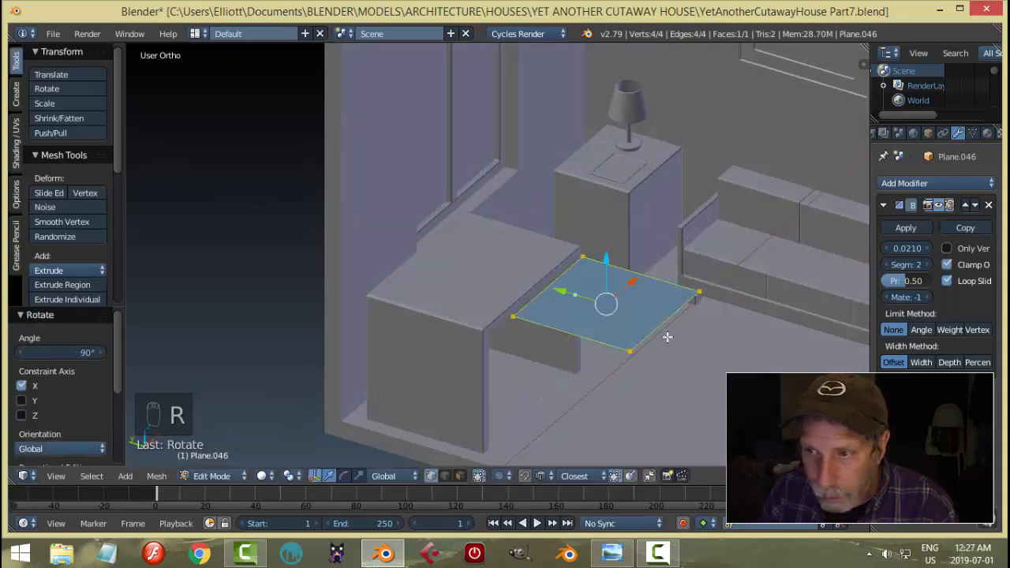
Step: Scale the flat plane uniformly by about 0.619 and shift it about -0.081 along Y
key(s)
click(694, 340)
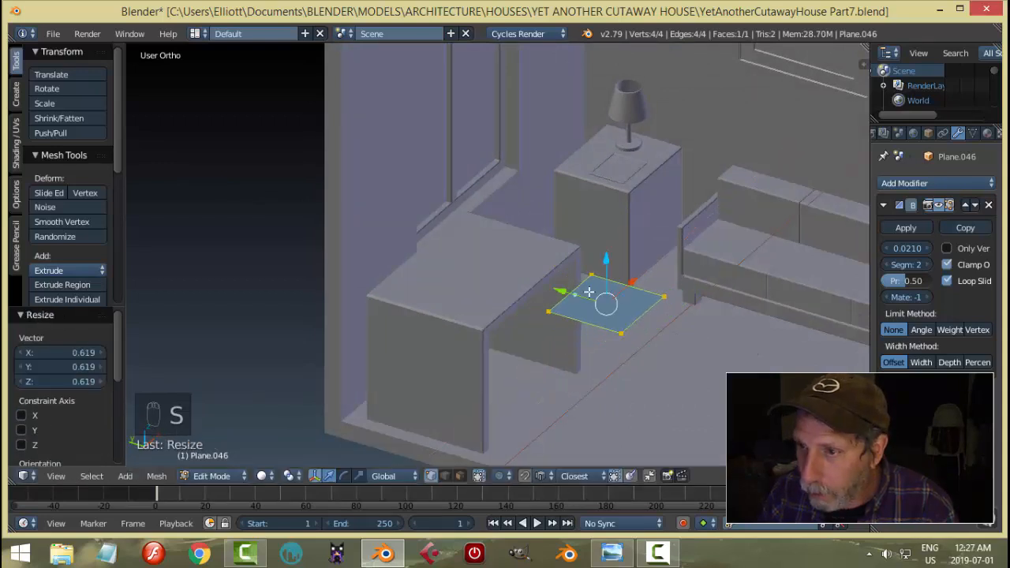
drag(567, 292, 585, 299)
Step: Rescale the seat plane along X and lower it about 0.239 along Z
key(s)
middle_drag(633, 315, 598, 335)
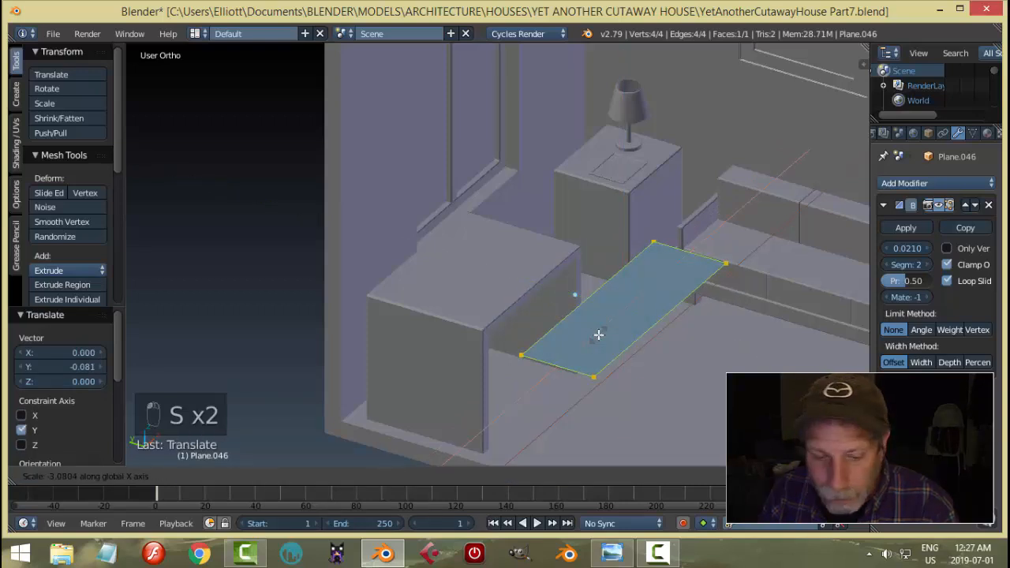
click(664, 340)
key(a)
middle_drag(734, 351, 705, 329)
key(a)
drag(592, 247, 590, 308)
middle_drag(589, 308, 703, 317)
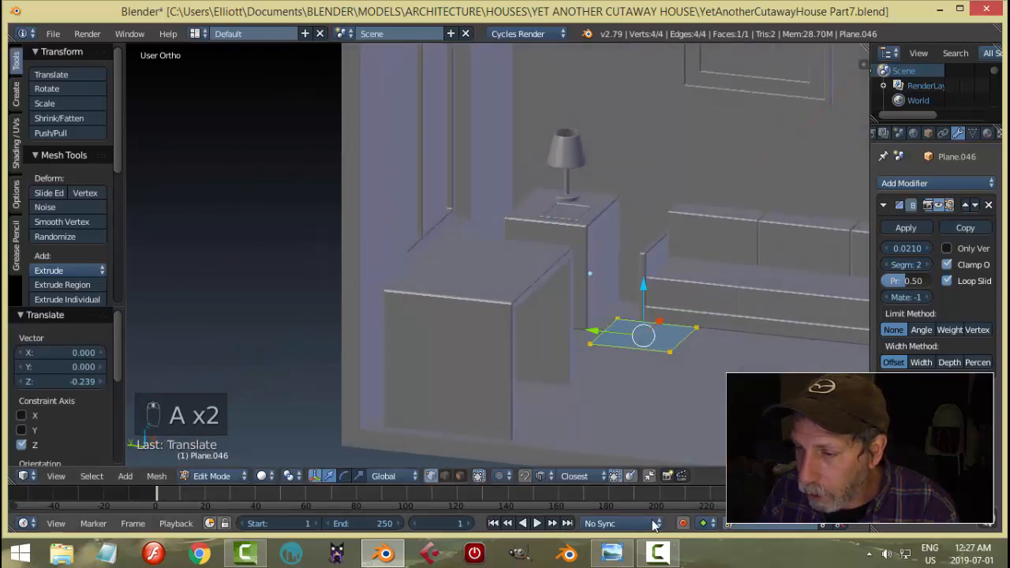
Step: Compare the chair in the reference image and stretch the seat plane along Y by about 1.3 in Blender
click(613, 553)
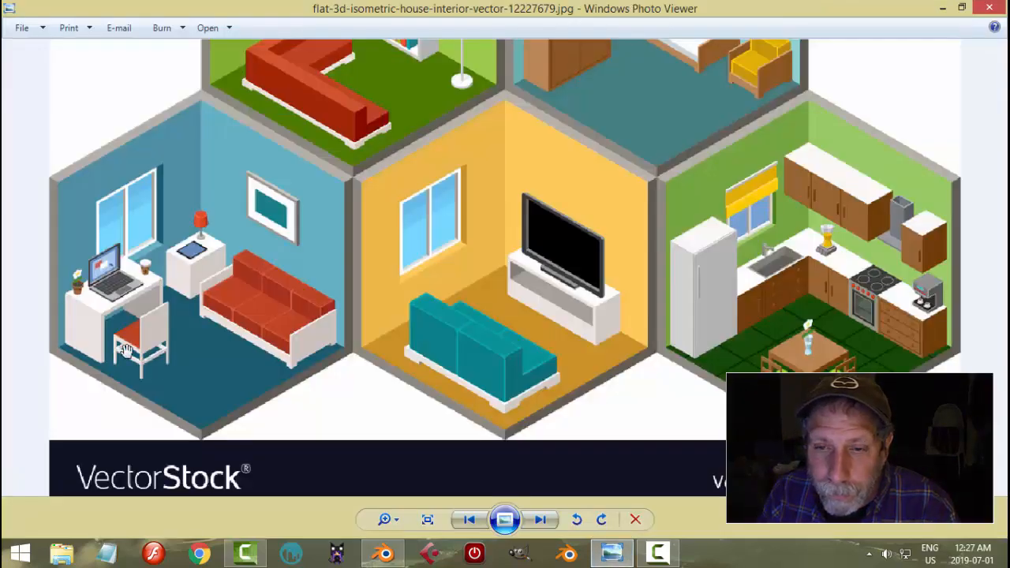
click(385, 552)
key(s)
key(y)
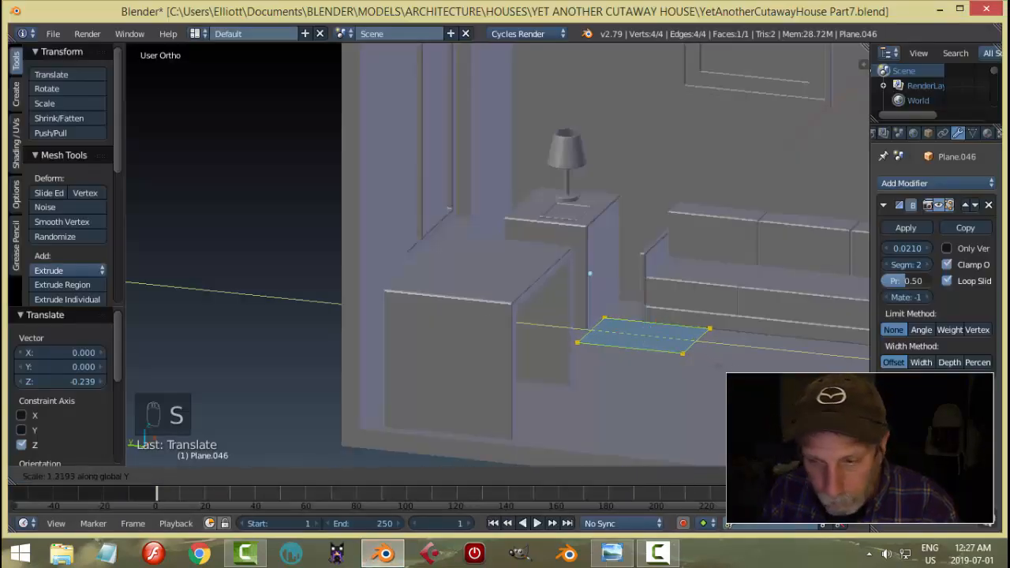
click(719, 364)
key(a)
middle_drag(771, 355, 690, 375)
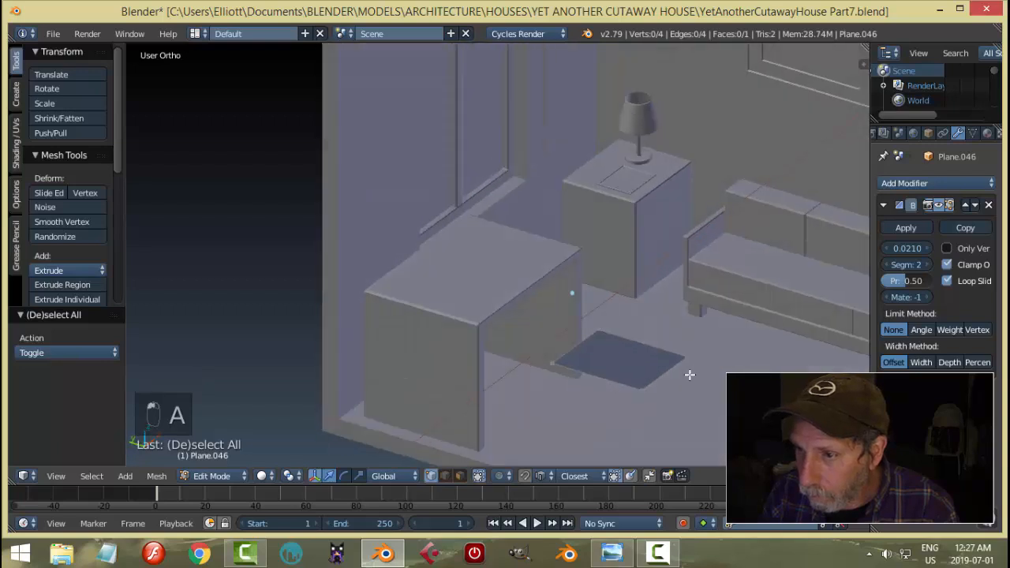
Step: Add a loop cut across the seat plane, slid about 0.7 toward the edge facing away from the desk
key(ctrl+r)
click(659, 351)
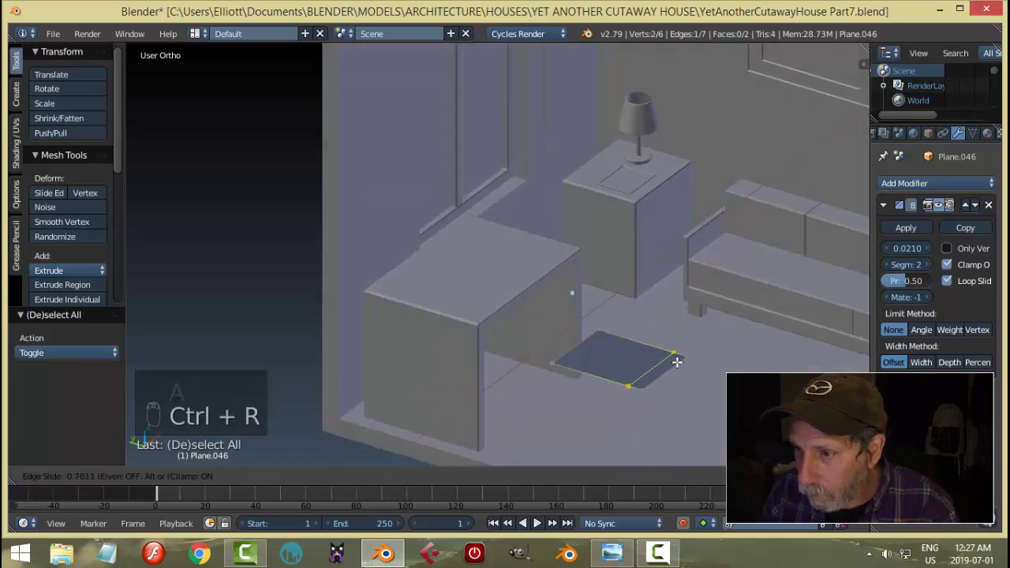
click(678, 361)
key(a)
Step: Extrude both faces of the seat plane about 0.039 downward along Z to give the seat thickness
middle_drag(717, 361, 593, 303)
key(ctrl+Tab)
click(647, 354)
key(a)
key(e)
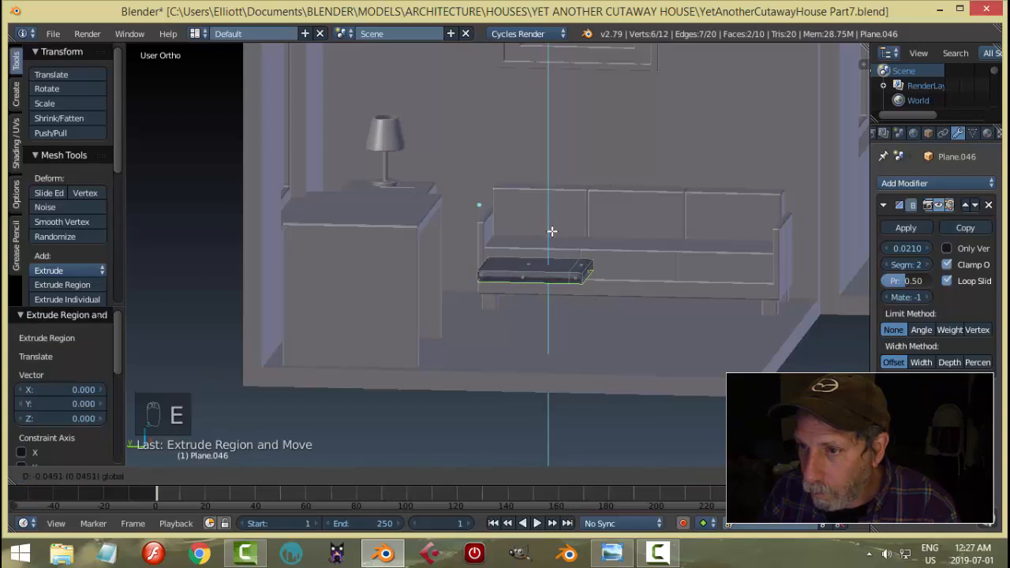
click(551, 229)
Step: Check the reference chair and extrude the narrow rear face of the seat upward in Blender to form the backrest
click(612, 553)
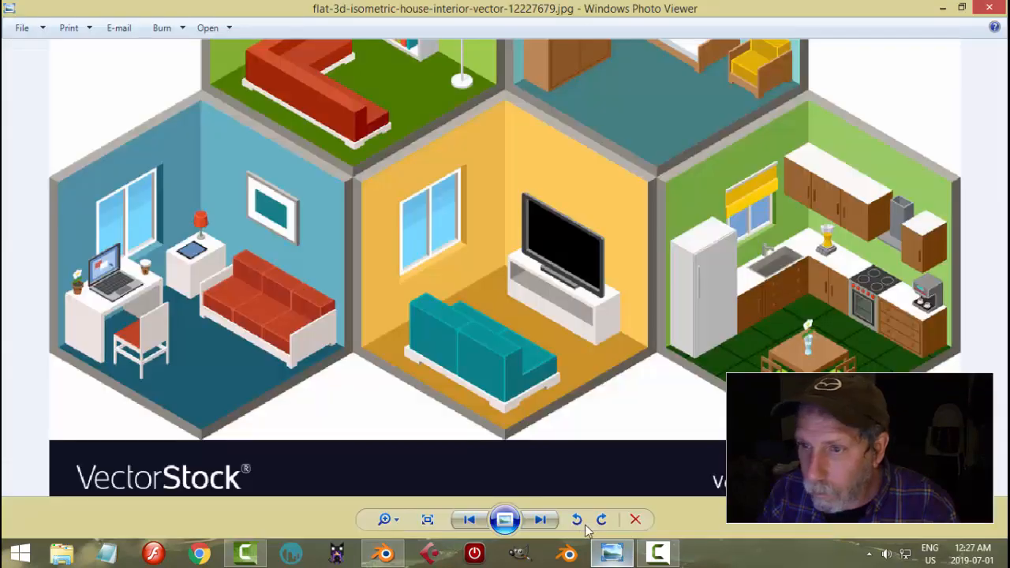
mouse_move(385, 557)
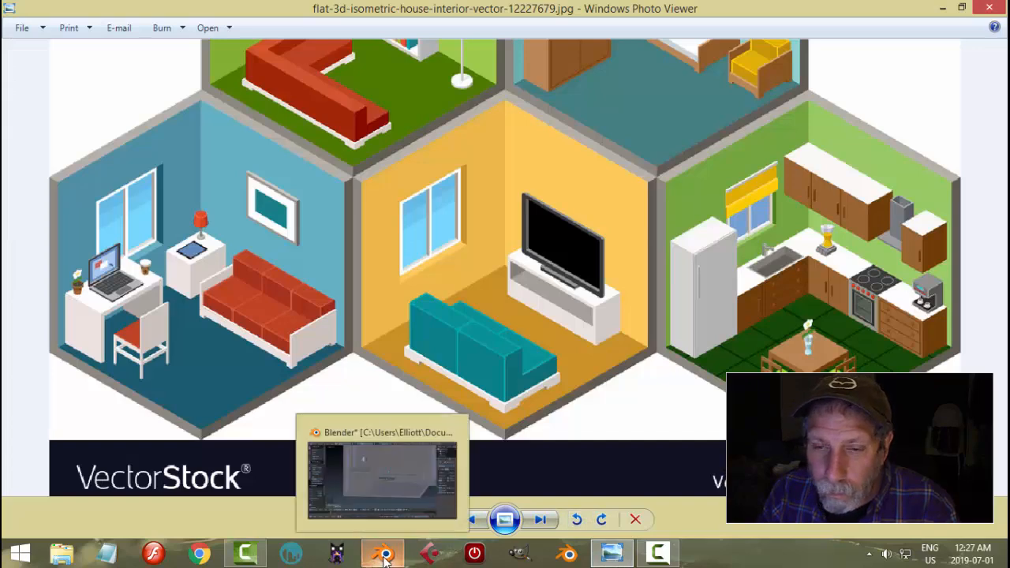
click(384, 557)
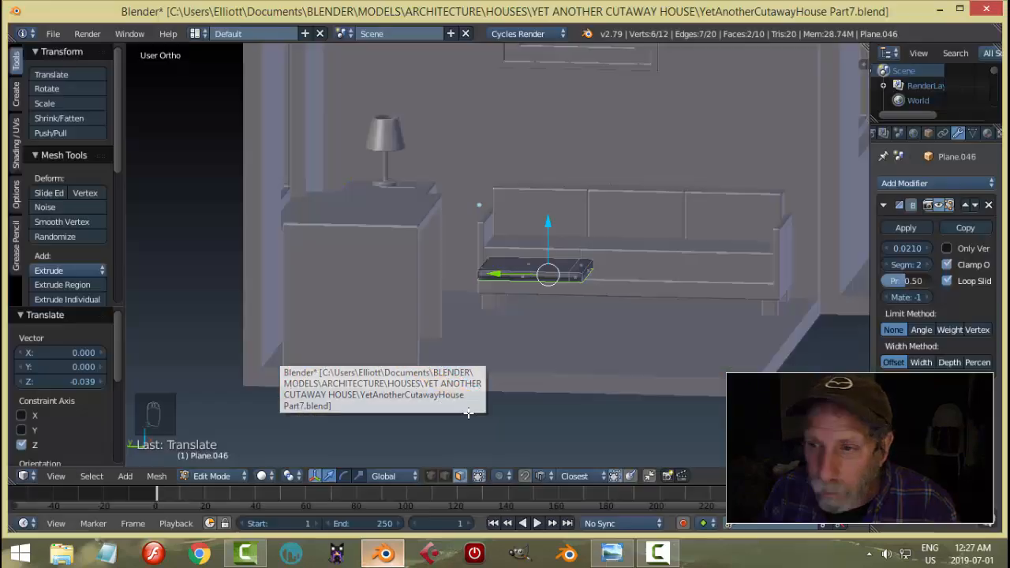
key(a)
middle_drag(582, 332, 624, 304)
right_click(592, 292)
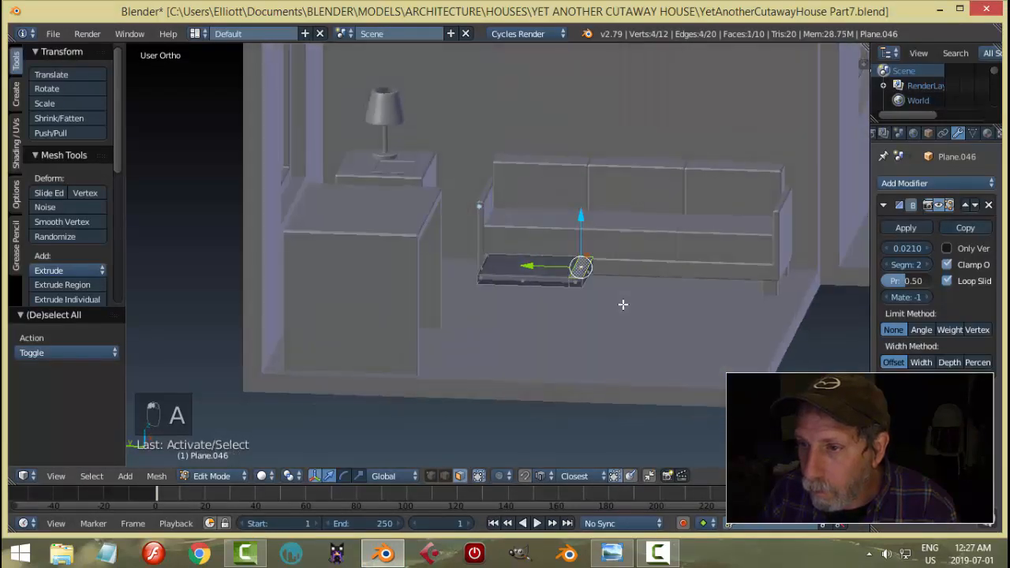
key(e)
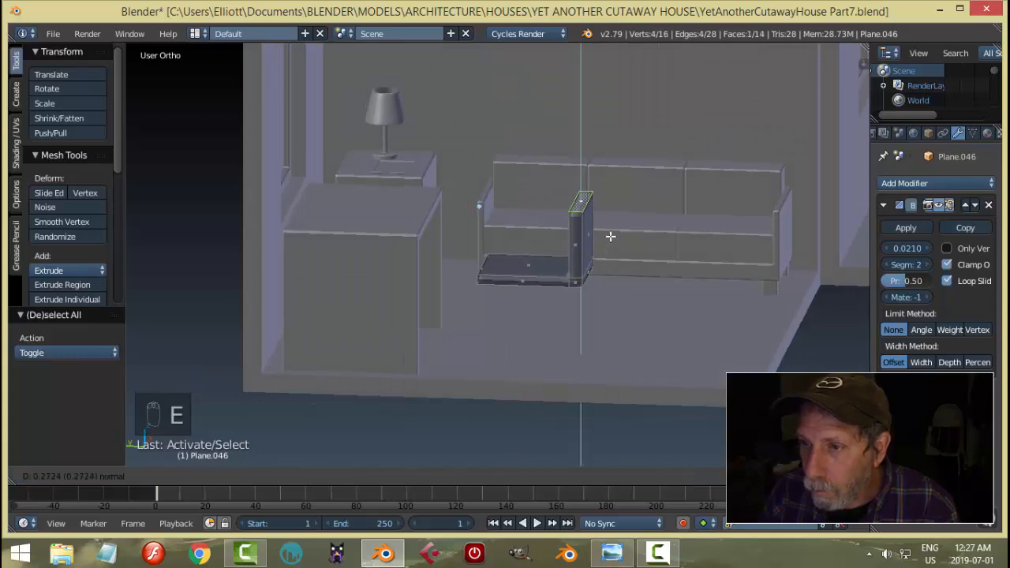
click(614, 220)
Step: Compare the backrest with the reference image and lower its top face slightly along Z
middle_drag(614, 220, 578, 535)
click(613, 553)
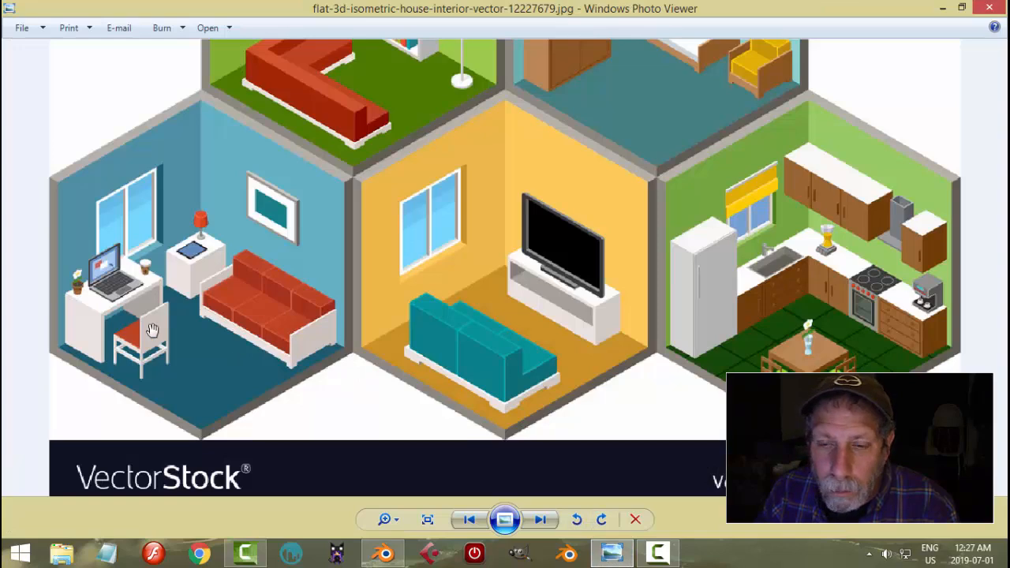
click(386, 557)
middle_drag(596, 349, 660, 307)
drag(582, 142, 582, 146)
middle_drag(582, 145, 503, 331)
key(a)
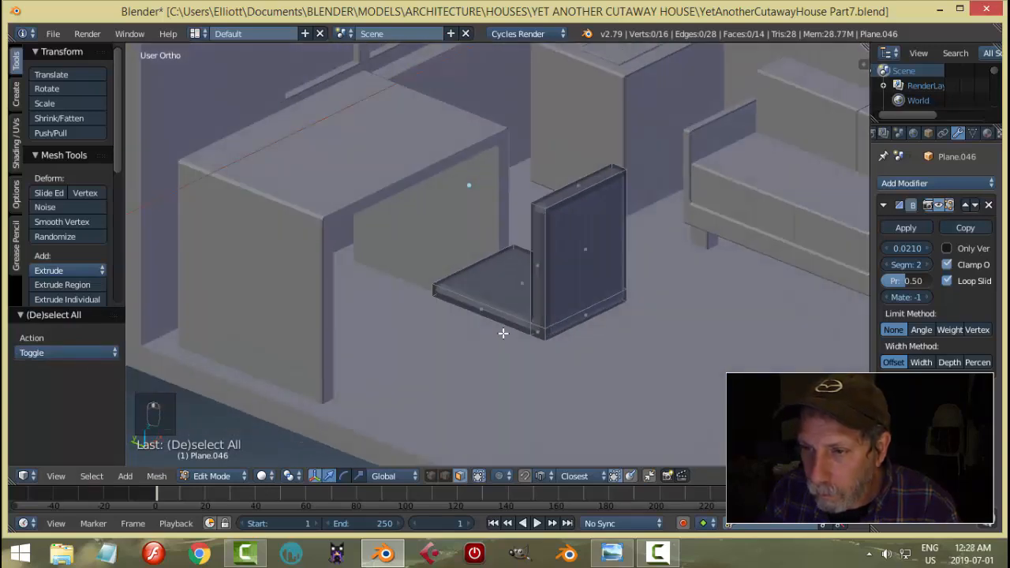
Step: Duplicate the seat's long side face and move the copy about 0.099 down along Z
right_click(499, 320)
middle_drag(567, 331, 633, 313)
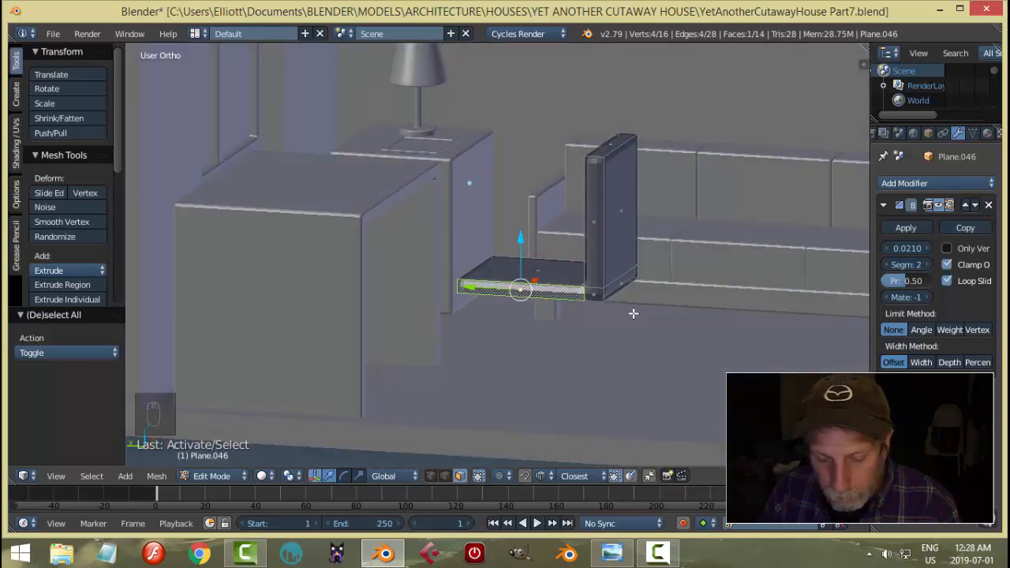
key(shift+d)
key(g)
key(z)
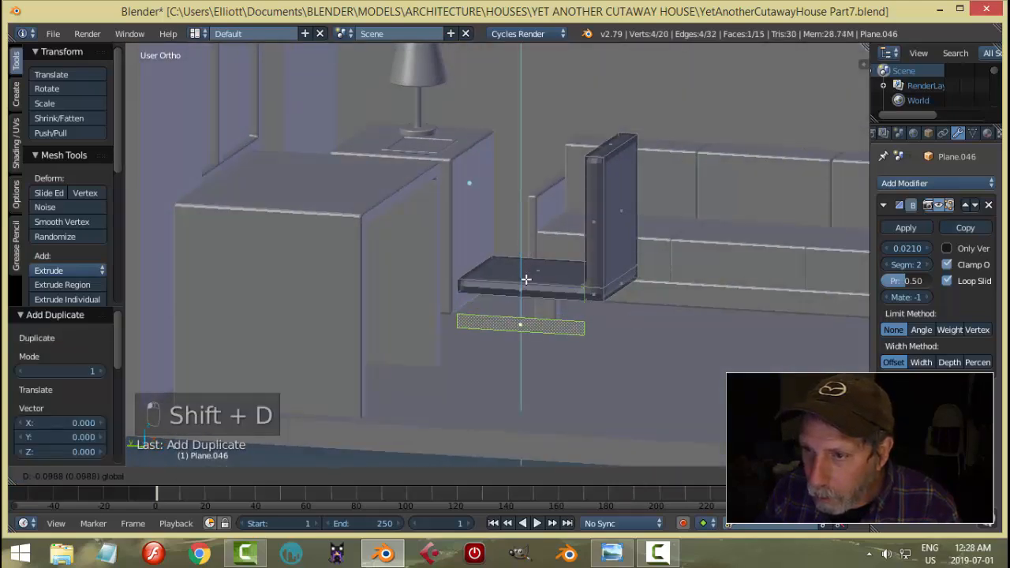
click(526, 279)
Step: Check the reference chair's legs and delete the duplicated side face below the seat in Blender
click(612, 553)
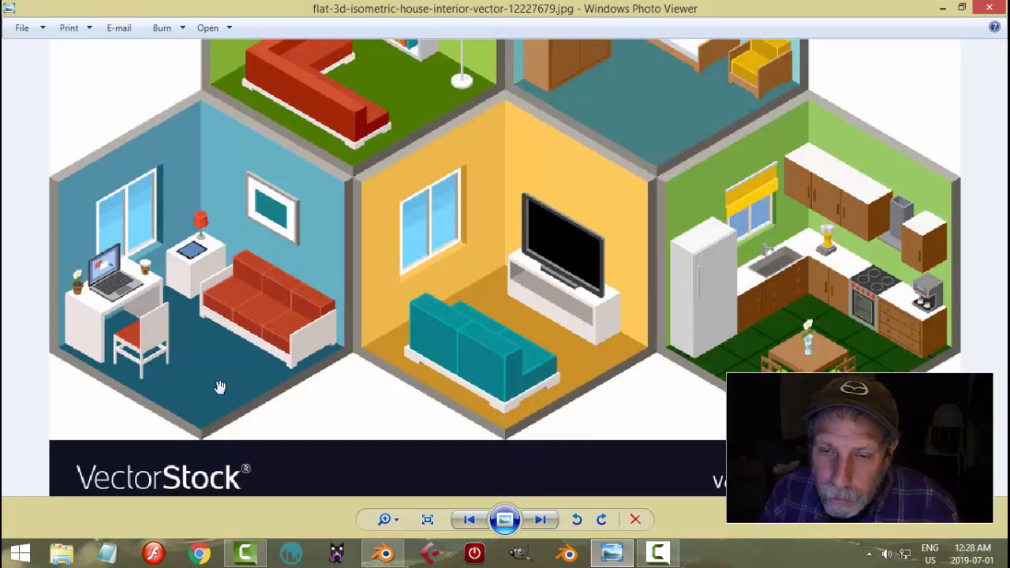
click(395, 556)
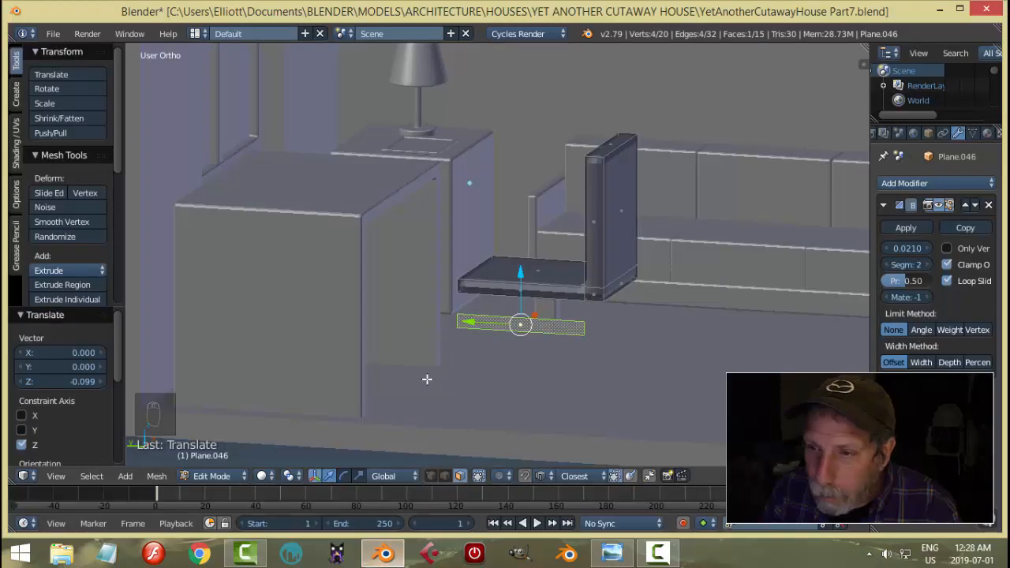
middle_drag(589, 377, 544, 366)
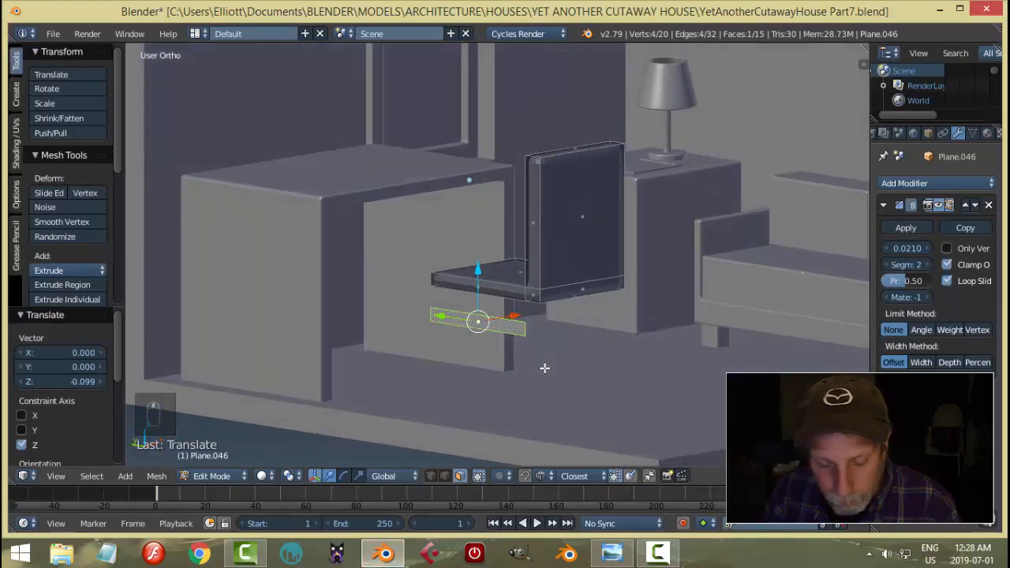
key(x)
click(545, 369)
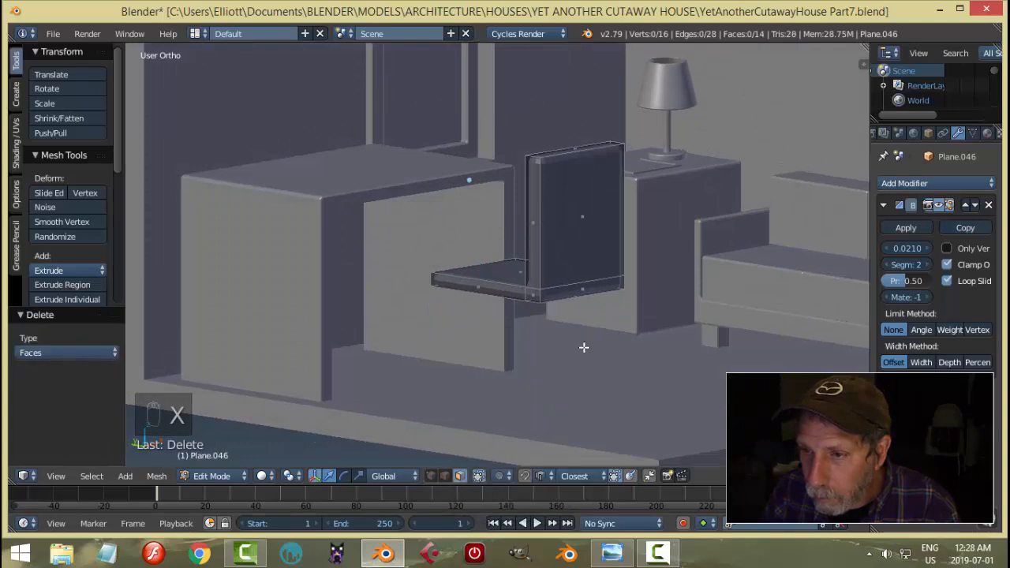
Step: Duplicate the underside face of the seat and move the copy about 0.091 down along Z
middle_drag(584, 347, 582, 315)
scroll(548, 288, up, 3)
scroll(548, 288, down, 2)
right_click(502, 267)
key(shift+d)
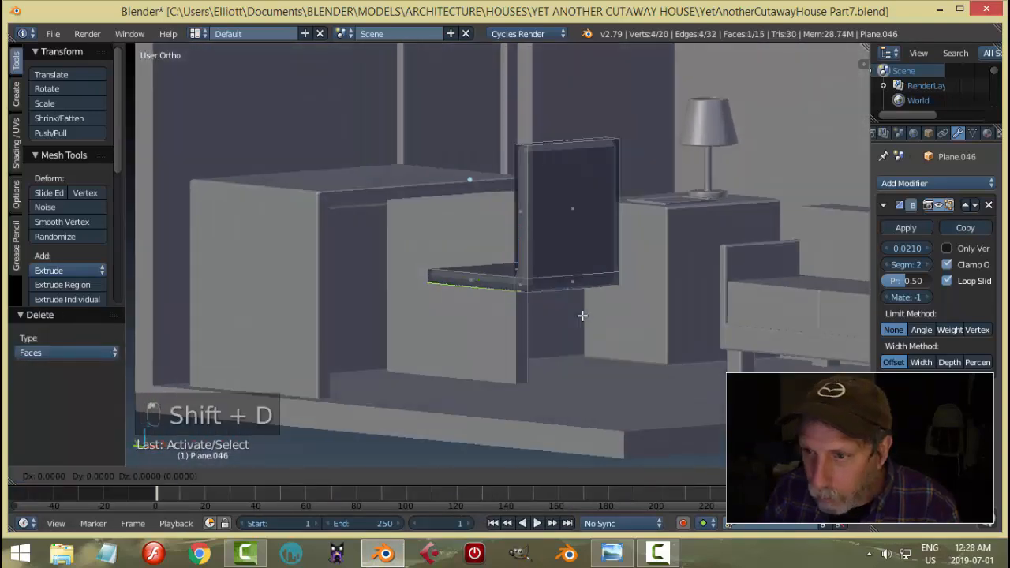
drag(517, 231, 516, 266)
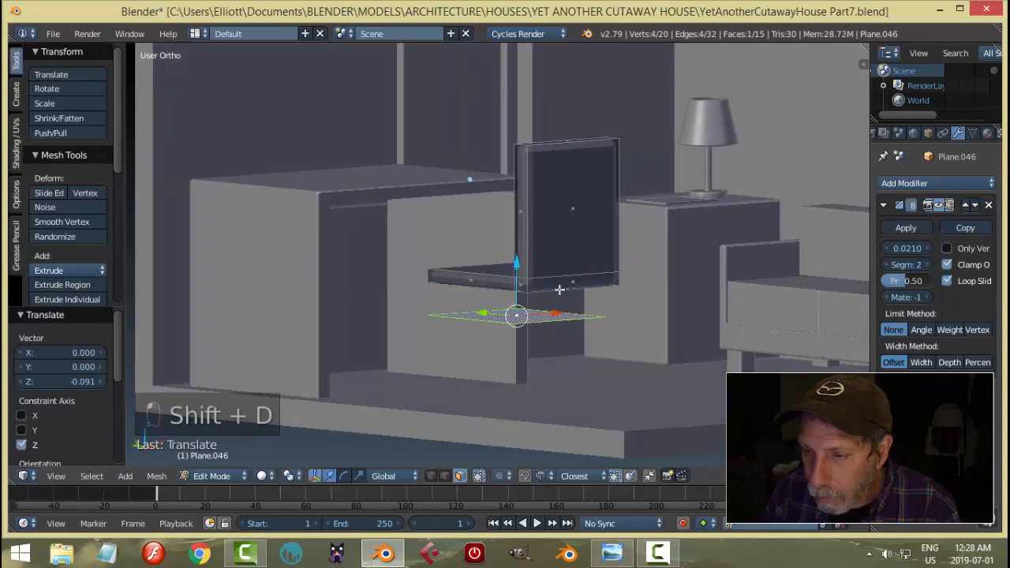
Step: Extrude the duplicated underside face about 0.054 downward to form a base slab
key(e)
right_click(517, 268)
key(e)
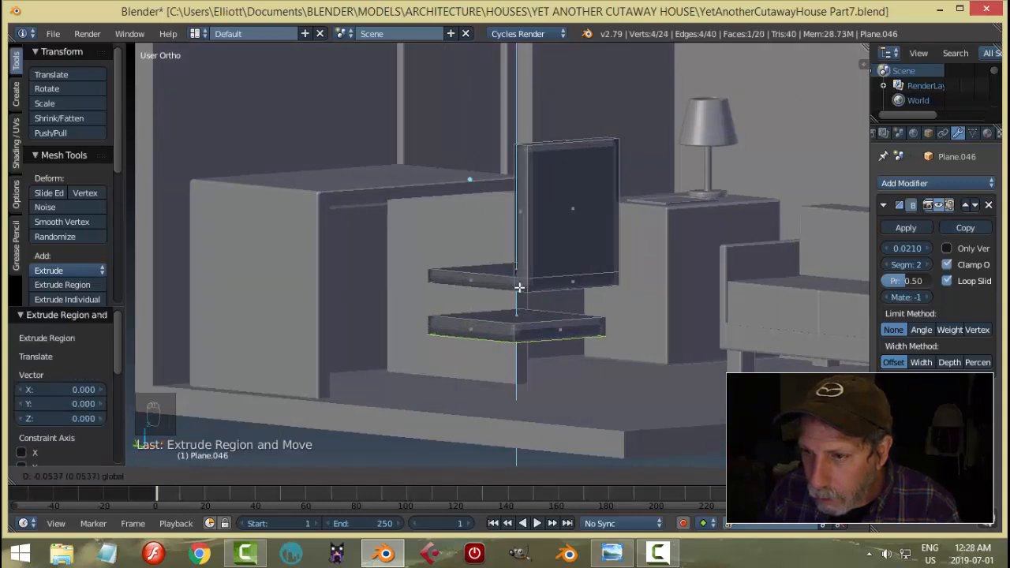
click(519, 287)
Step: Inset the upper and lower faces of the base slab together by about 0.0307
key(a)
middle_drag(519, 291, 605, 354)
right_click(553, 334)
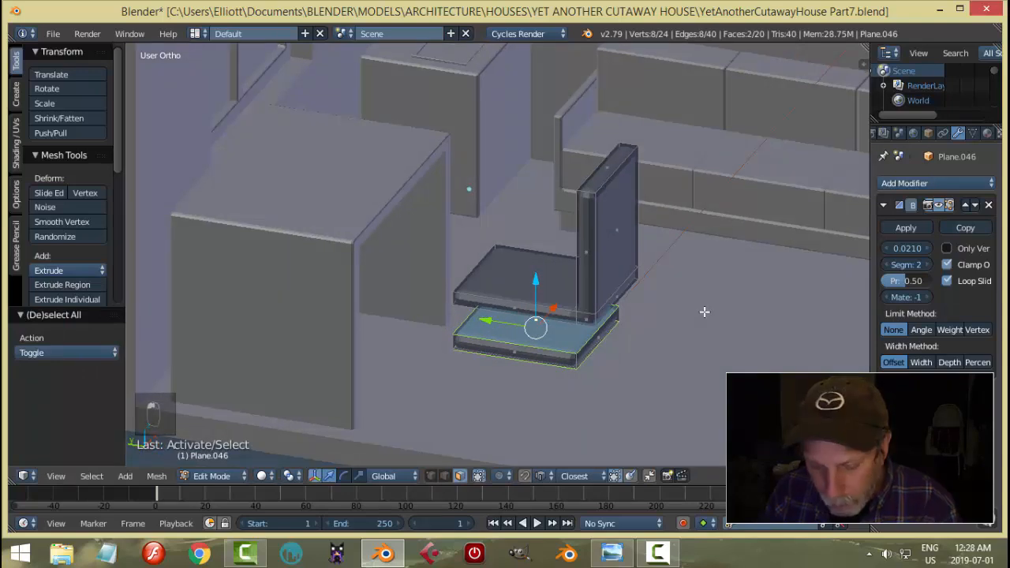
key(i)
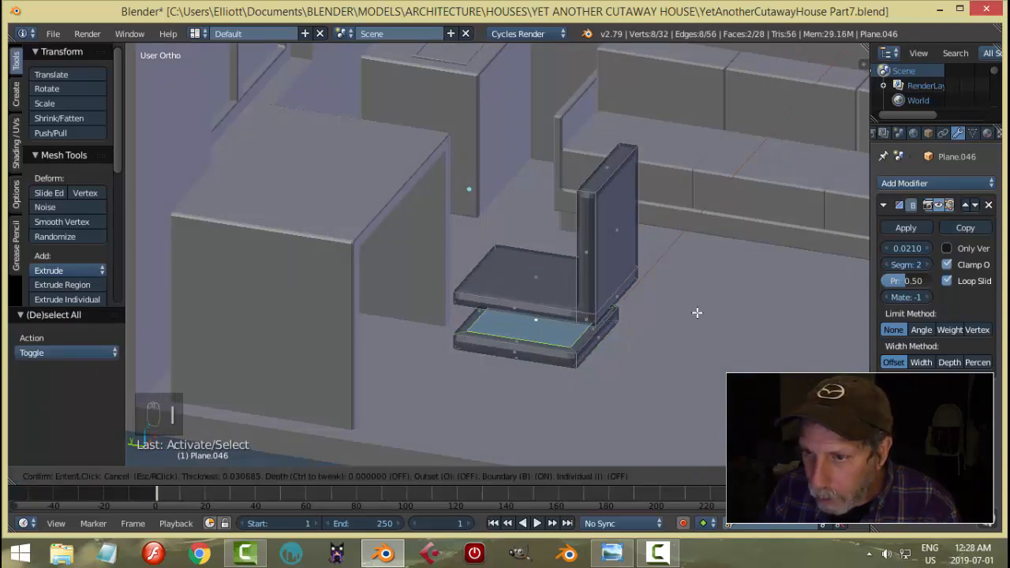
click(697, 312)
Step: Bridge the two inset faces of the base slab with Bridge Edge Loops to cut an opening through it
middle_drag(697, 313, 672, 343)
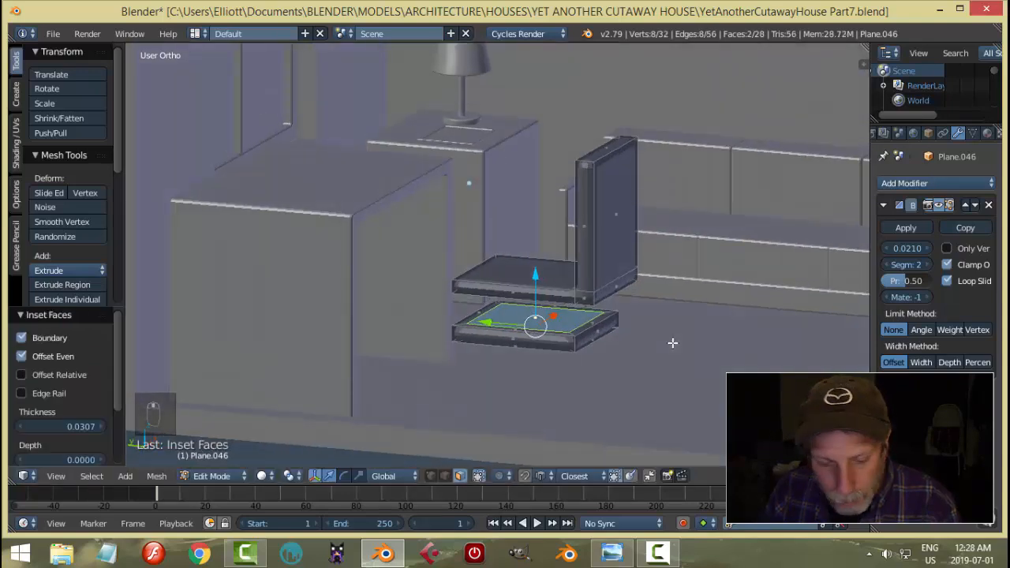
key(ctrl+e)
click(635, 432)
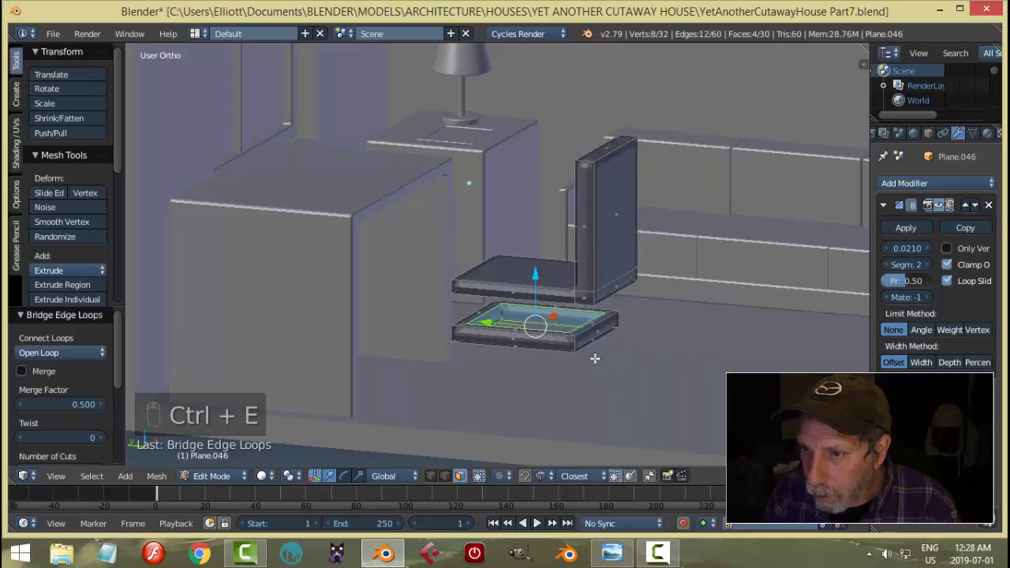
key(a)
Step: Reduce the Bevel modifier width of the whole chair object to 0.0120
mouse_move(640, 339)
middle_down()
mouse_move(629, 319)
mouse_move(638, 323)
mouse_move(620, 341)
middle_up()
key(Tab)
scroll(631, 313, down, 8)
key(a)
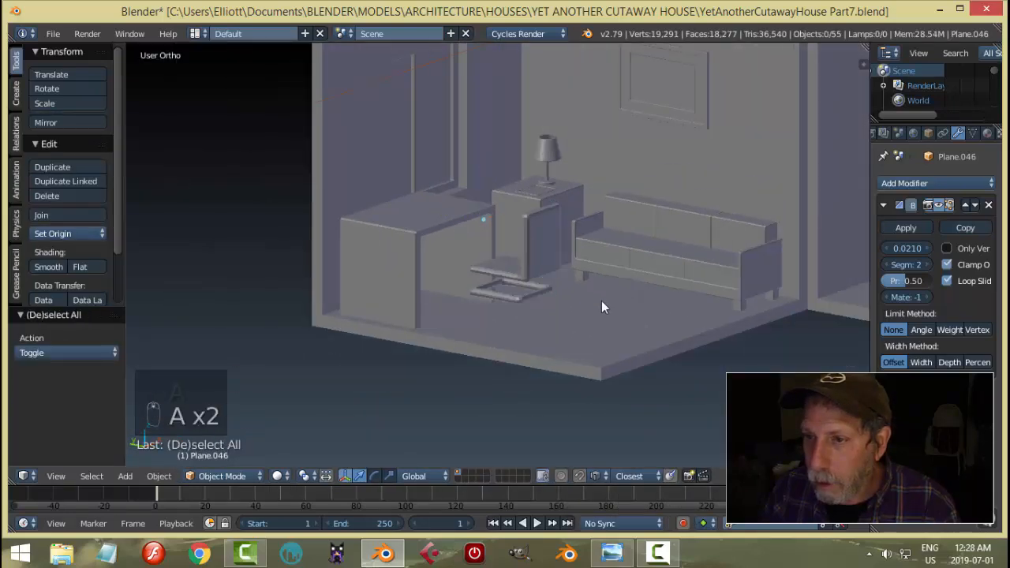
scroll(514, 269, up, 5)
right_click(515, 271)
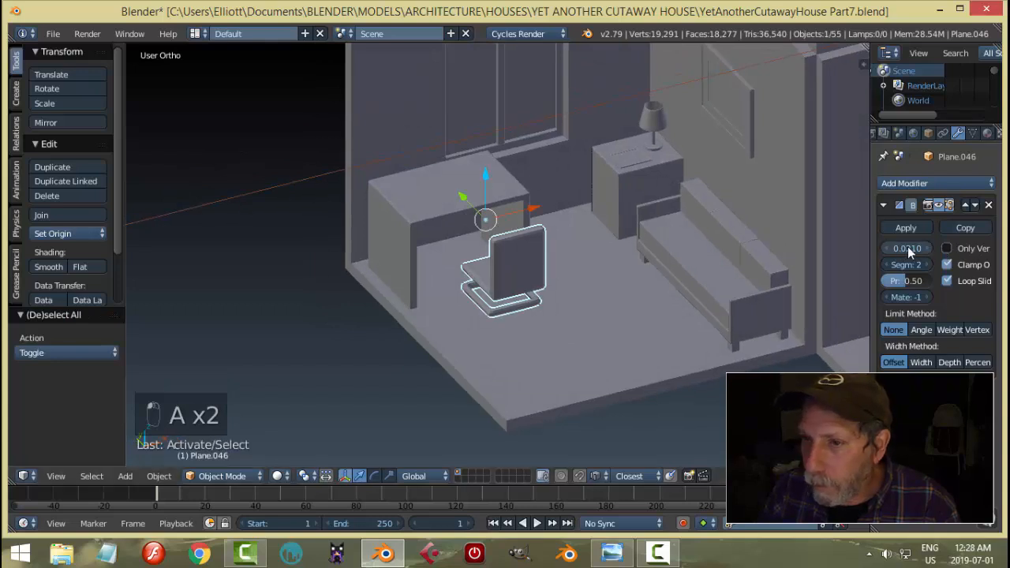
drag(908, 248, 899, 248)
key(a)
scroll(629, 279, up, 5)
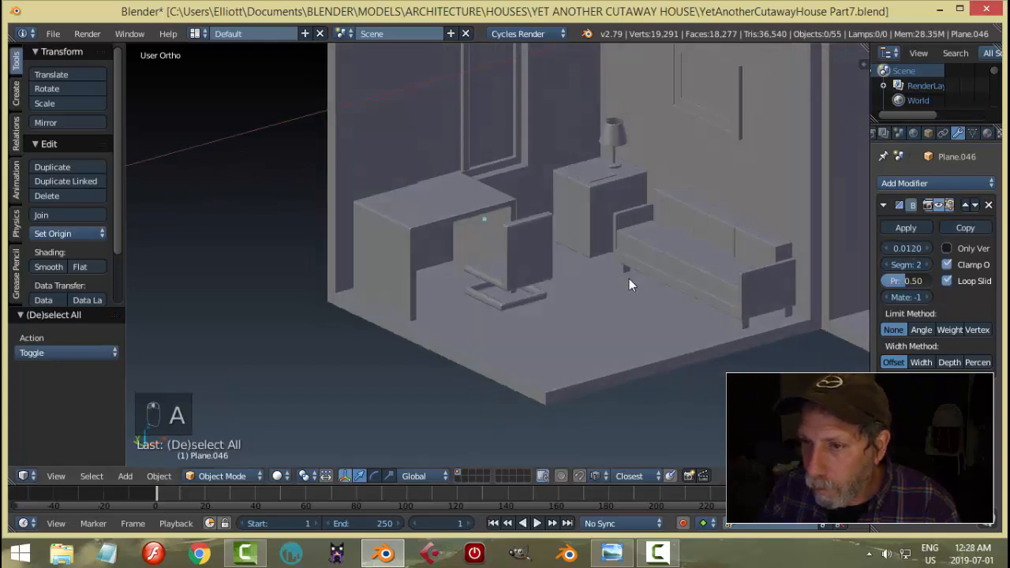
Step: Save over the existing blend file and check the chair's design in the reference image
key(ctrl+s)
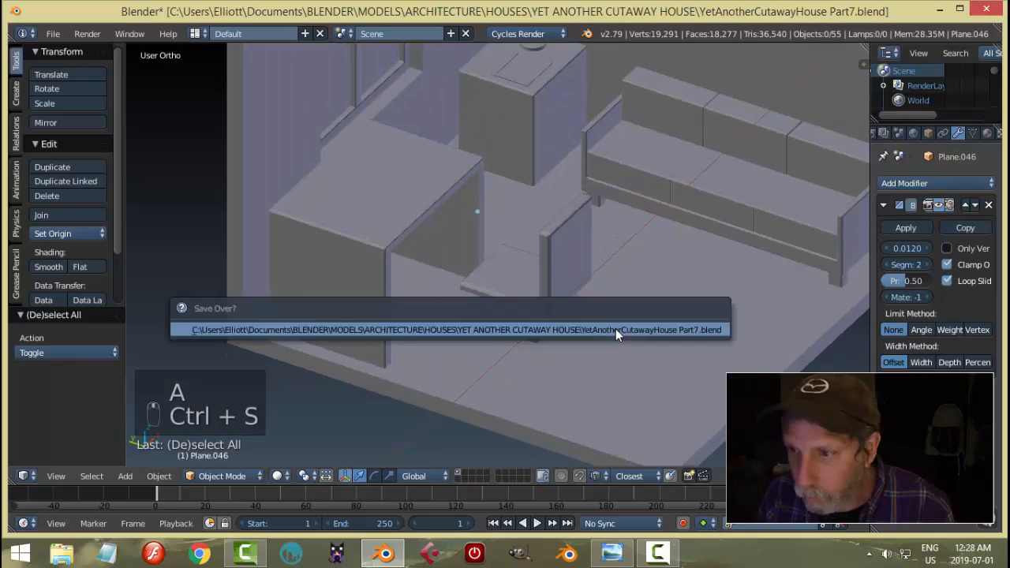
middle_drag(617, 333, 524, 326)
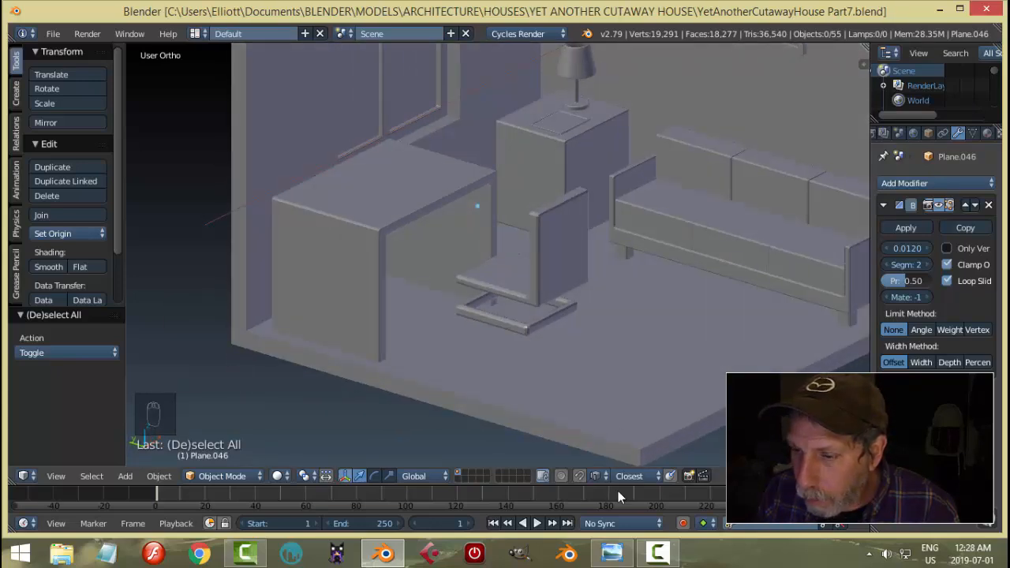
click(612, 553)
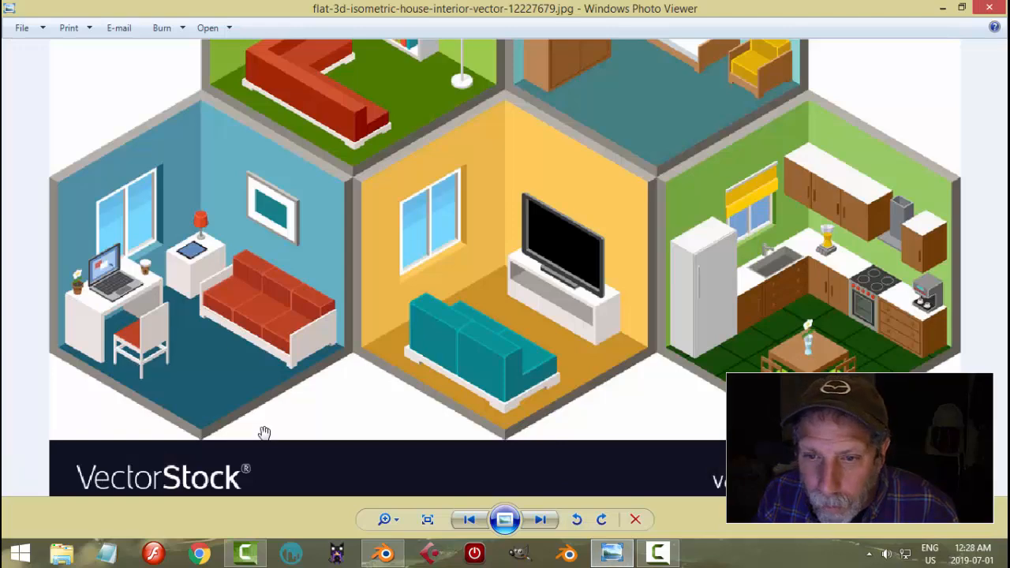
mouse_move(395, 559)
click(381, 474)
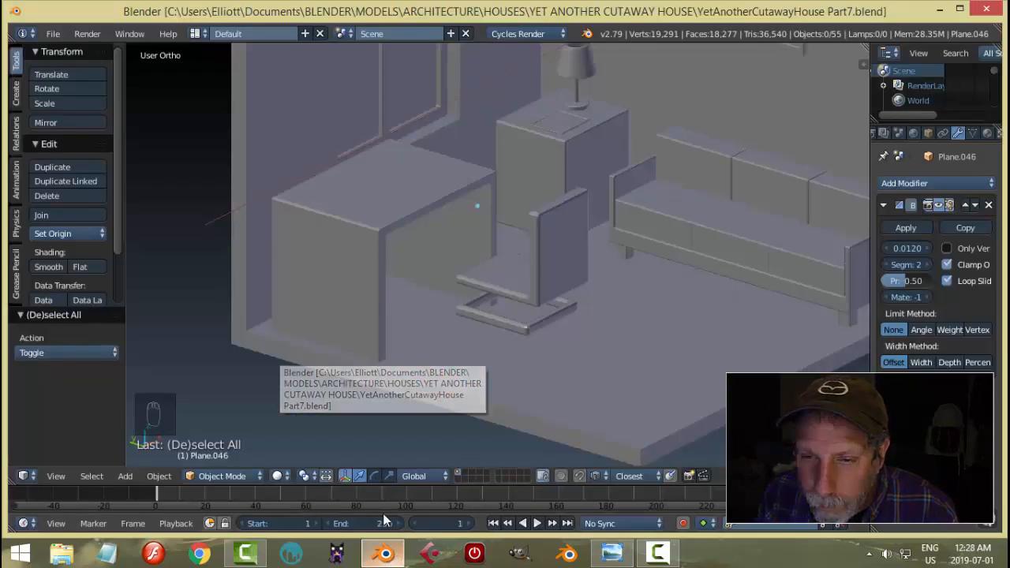
Step: Duplicate the seat's underside face in place and scale the copy to about 0.149
middle_drag(510, 299, 642, 237)
right_click(515, 269)
key(Tab)
scroll(532, 291, up, 3)
right_click(500, 237)
key(shift+d)
right_click(546, 245)
key(s)
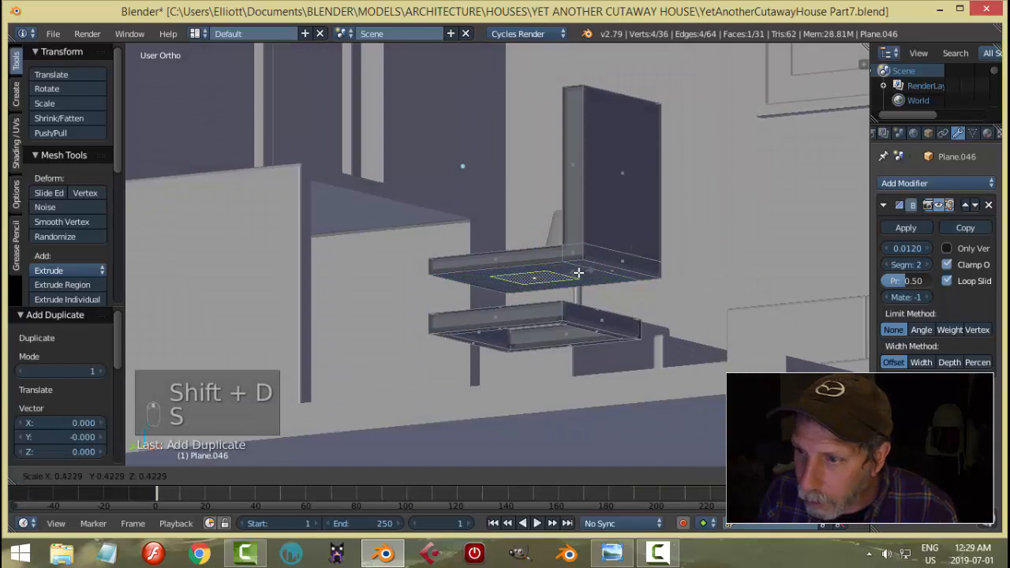
click(552, 278)
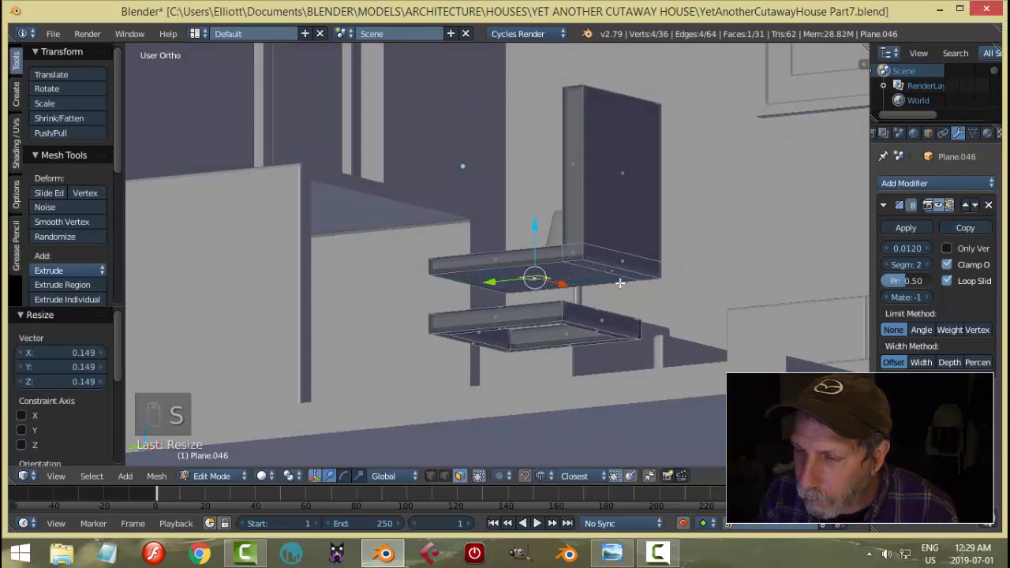
Step: Move the small duplicated face about 0.173 in the negative X direction and frame the view on it
middle_drag(551, 283, 537, 297)
drag(551, 284, 482, 286)
key(KP_Decimal)
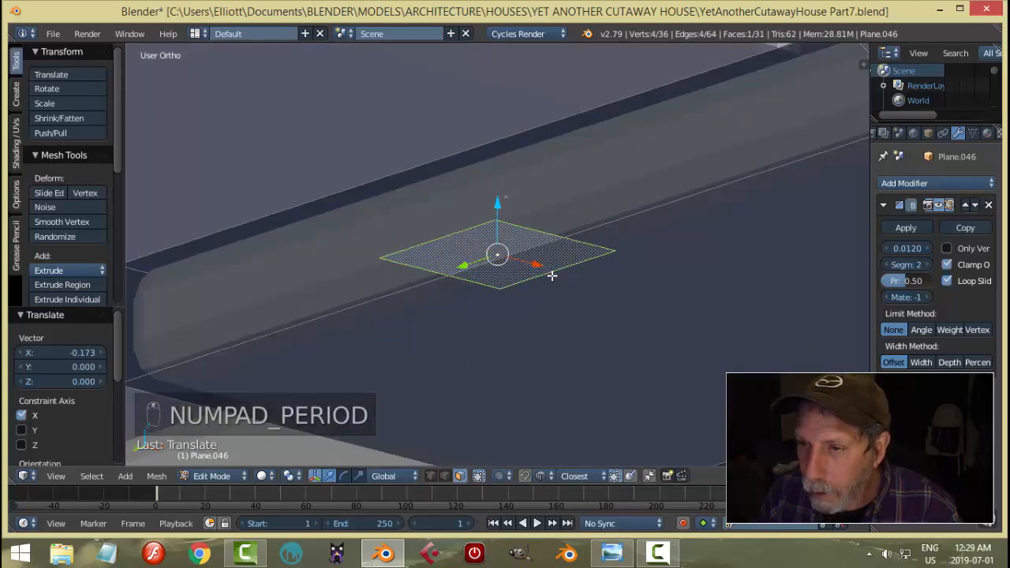
Step: Isolate the chair by hiding every unselected object, and reopen its mesh for editing
key(Tab)
click(525, 273)
scroll(608, 248, down, 4)
middle_drag(608, 248, 609, 287)
right_click(644, 253)
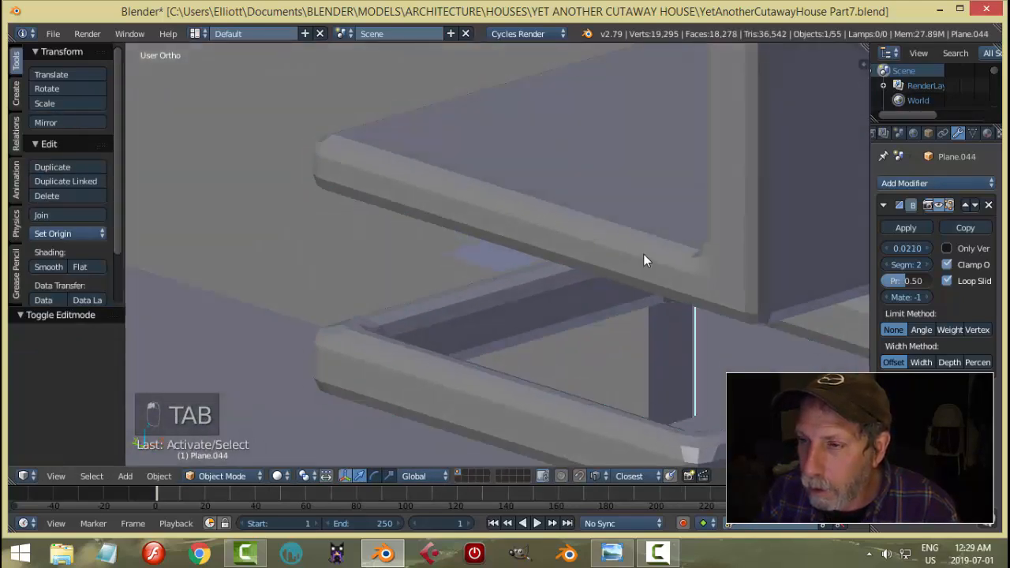
right_click(602, 245)
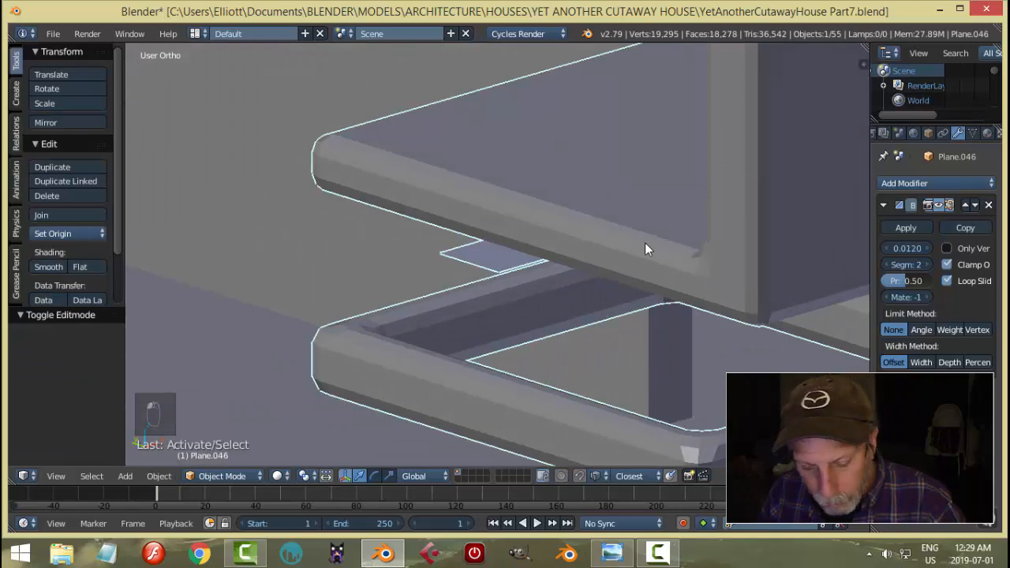
key(shift+h)
scroll(608, 260, up, 3)
key(Tab)
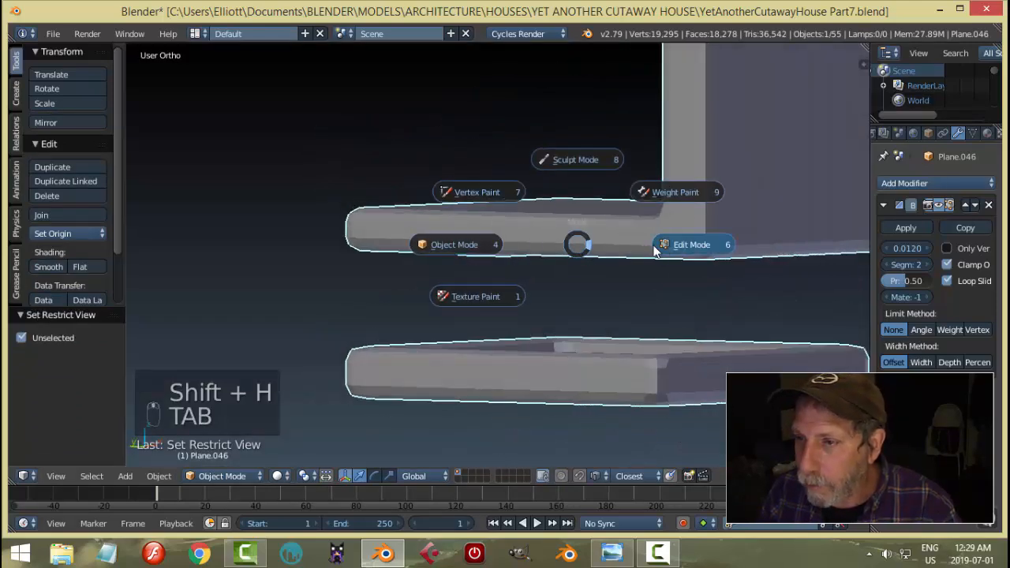
click(655, 249)
Step: Move the small face about 0.041 along X, 0.147 along Y and -0.003 along X towards the seat's front corner
middle_drag(621, 255, 531, 278)
key(g)
key(x)
click(562, 259)
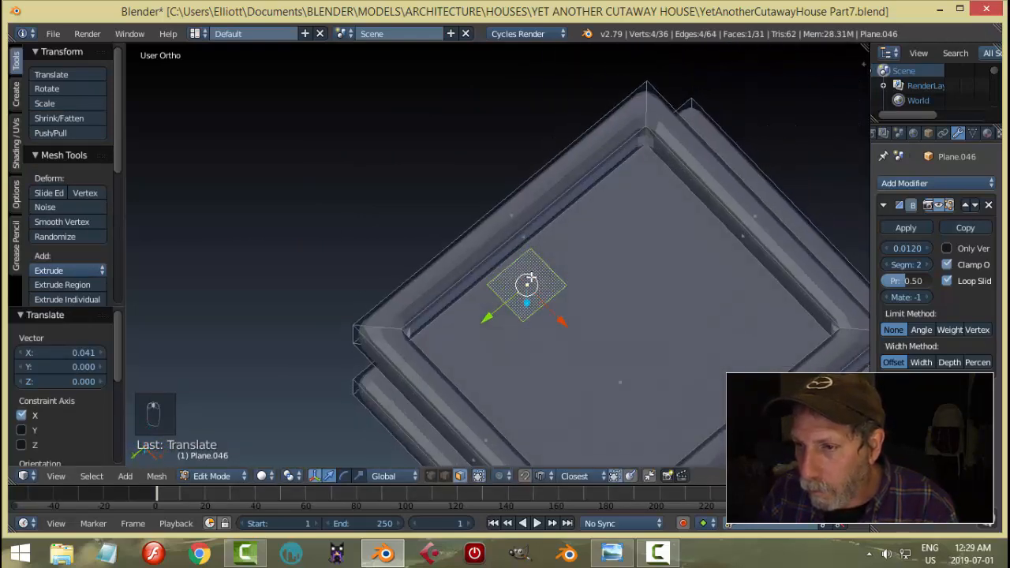
key(g)
key(y)
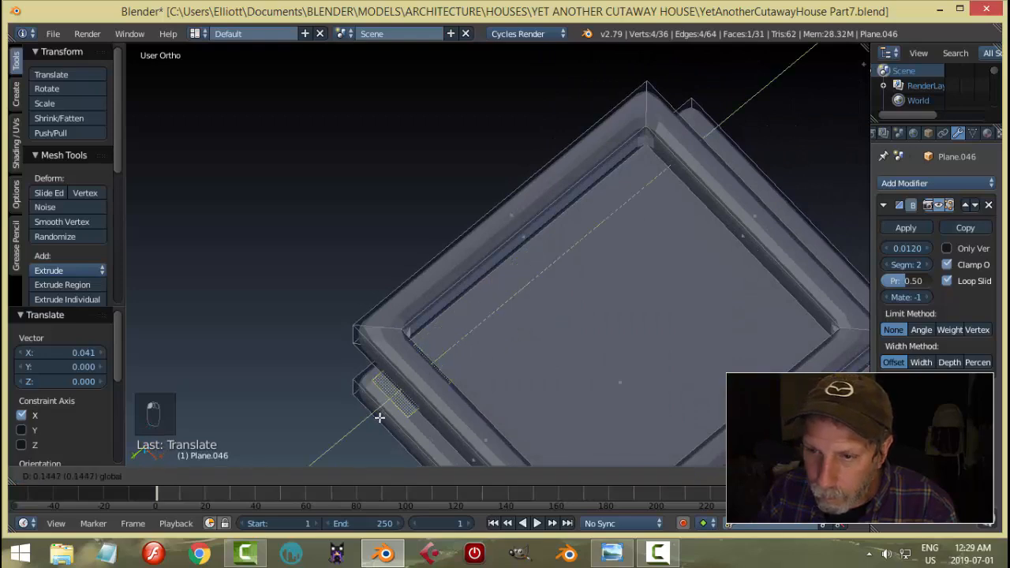
click(377, 419)
middle_drag(413, 406, 512, 354)
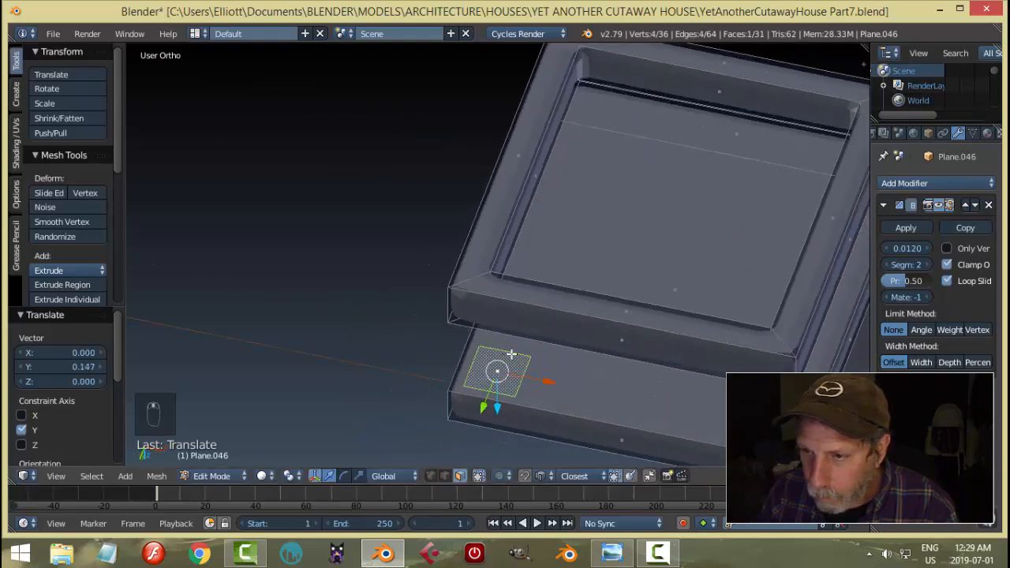
scroll(542, 381, down, 3)
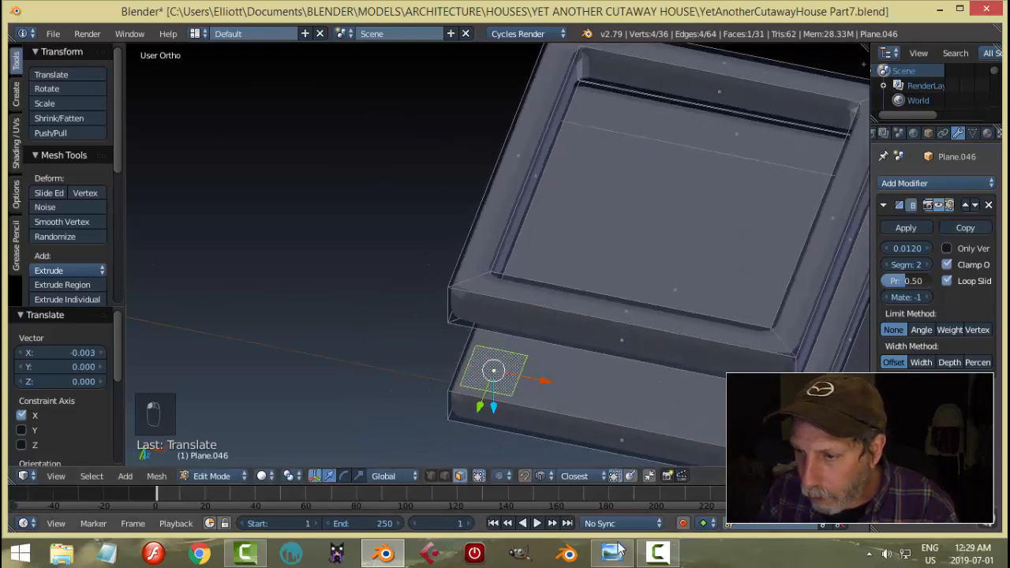
Step: Check the leg thickness in the reference image, scale the small face to about 0.8 and nudge it closer into the seat corner
key(alt+Tab)
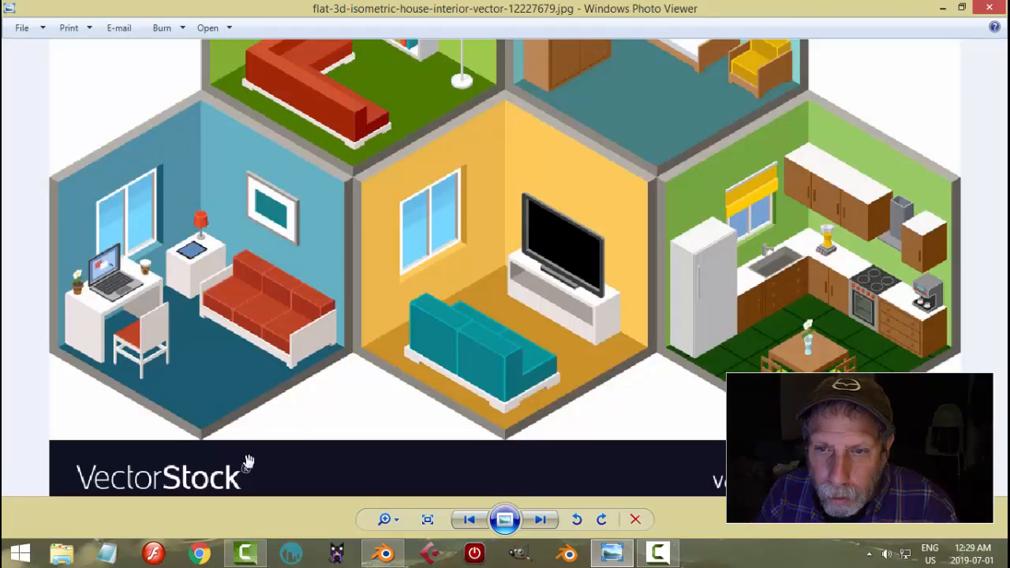
click(387, 554)
middle_drag(589, 352, 556, 364)
key(s)
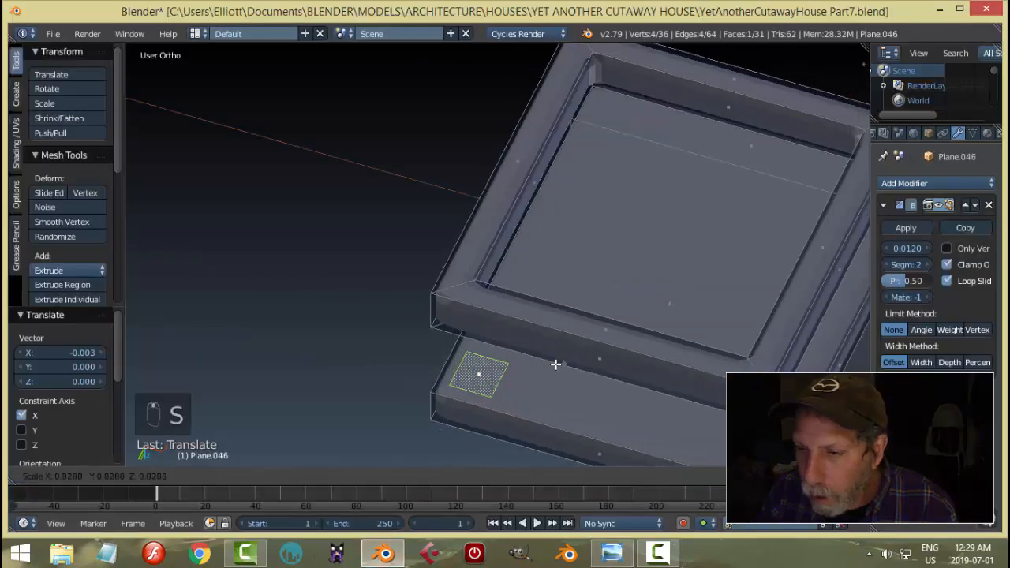
click(548, 367)
drag(460, 412, 462, 409)
drag(522, 393, 524, 398)
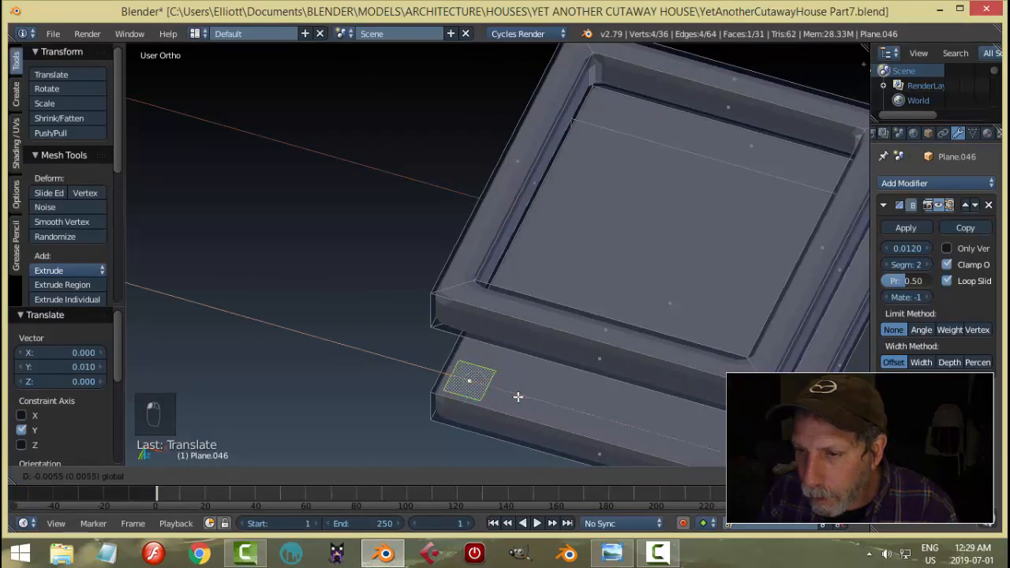
click(517, 397)
Step: Extrude the small face about 0.346 down along Z as a chair leg and compare it with the reference image
middle_drag(516, 397, 654, 445)
middle_drag(514, 321, 507, 349)
key(e)
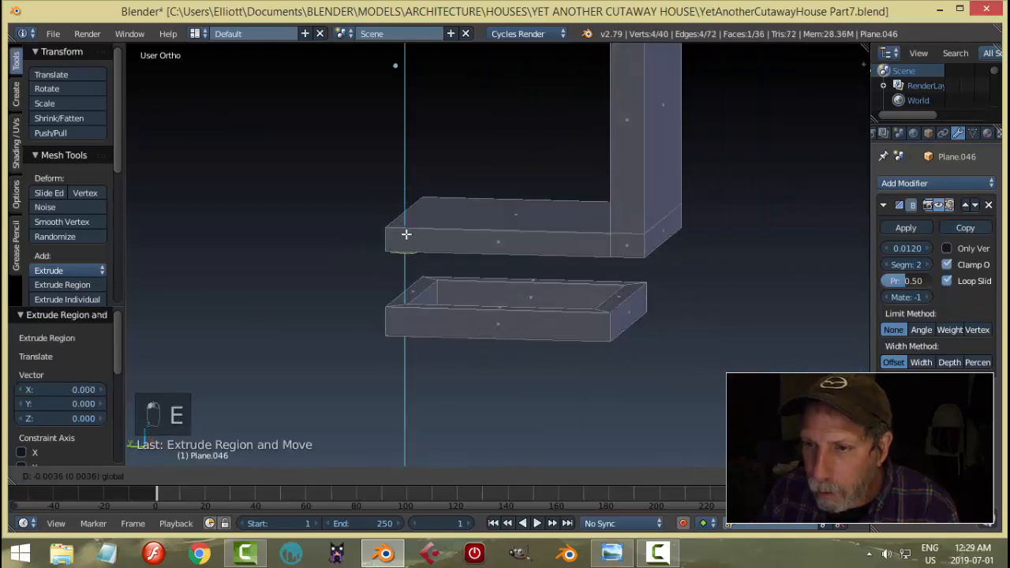
click(409, 410)
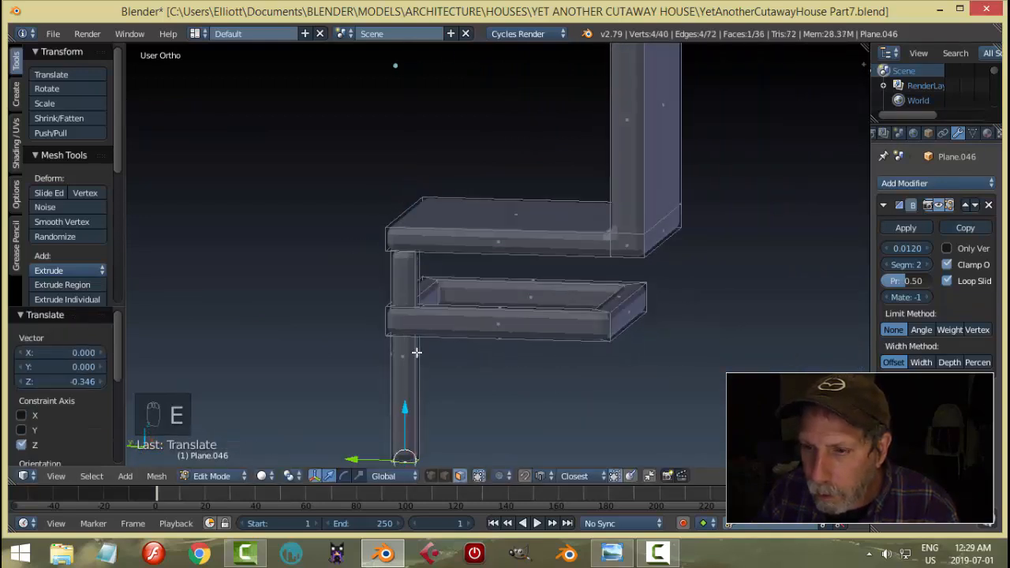
mouse_move(415, 352)
middle_down()
mouse_move(465, 276)
mouse_move(558, 295)
mouse_move(523, 384)
mouse_move(395, 372)
mouse_move(419, 354)
mouse_move(415, 365)
middle_up()
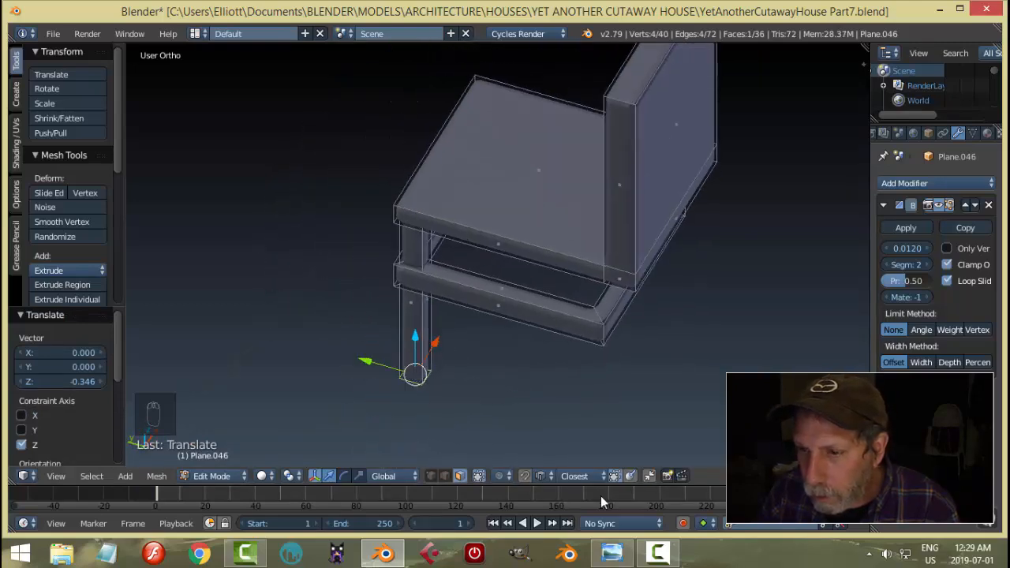
click(612, 552)
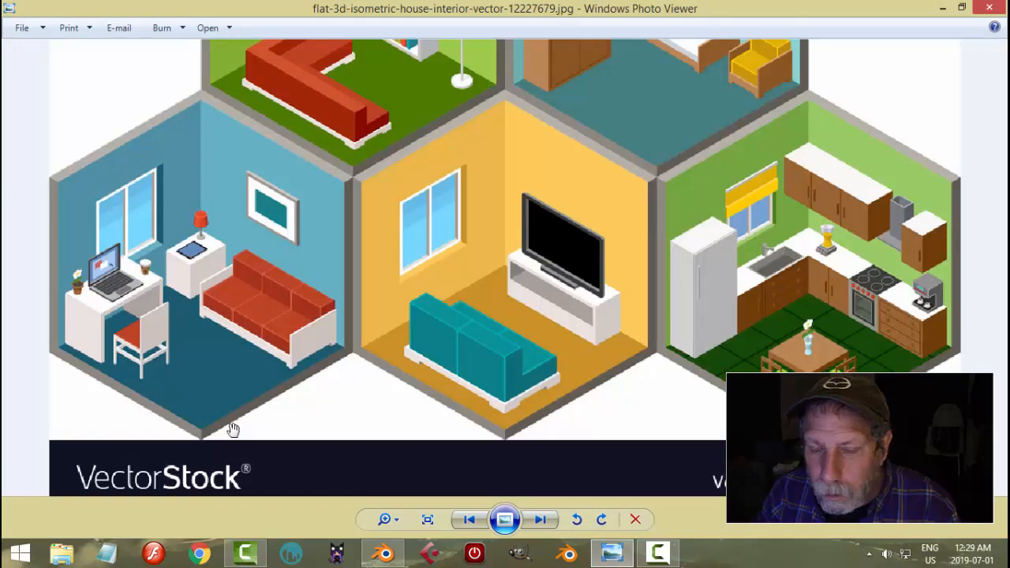
click(385, 562)
Step: Select all the leg's linked geometry and separate it from the chair into its own object
middle_drag(497, 379, 400, 294)
scroll(395, 327, up, 4)
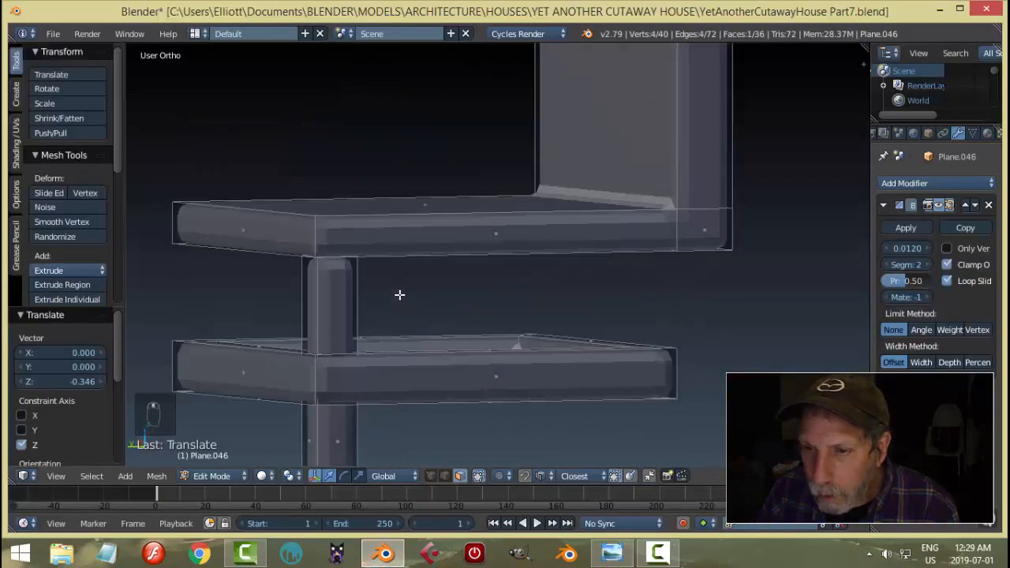
middle_drag(353, 343, 355, 329)
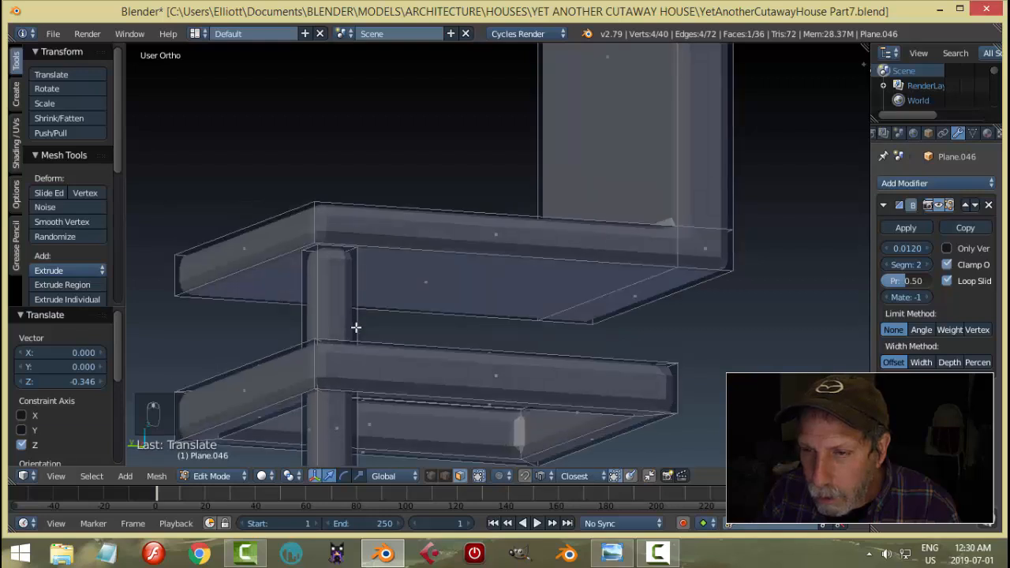
right_click(348, 310)
key(Tab)
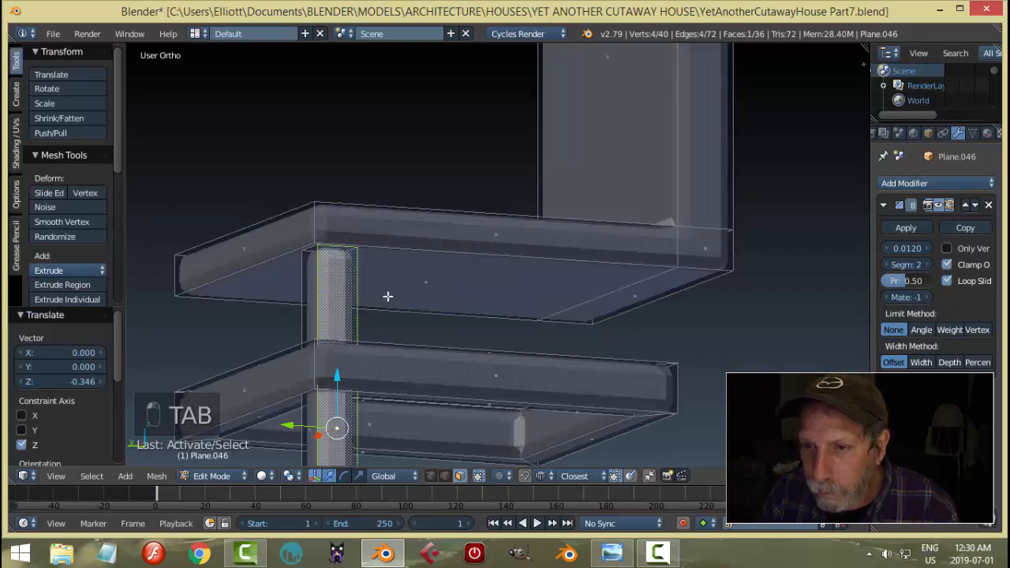
key(a)
key(a)
key(ctrl+l)
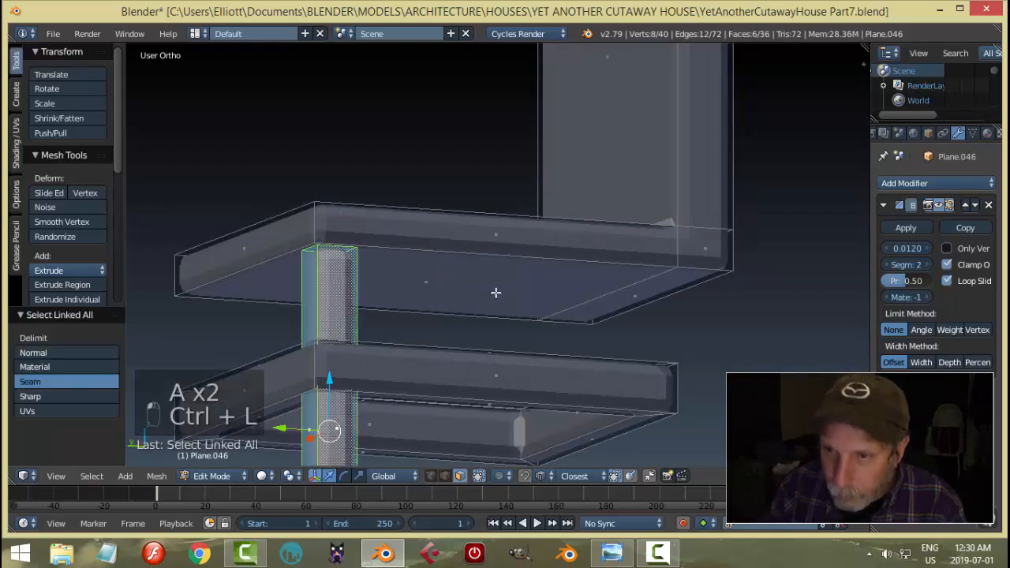
key(p)
click(496, 292)
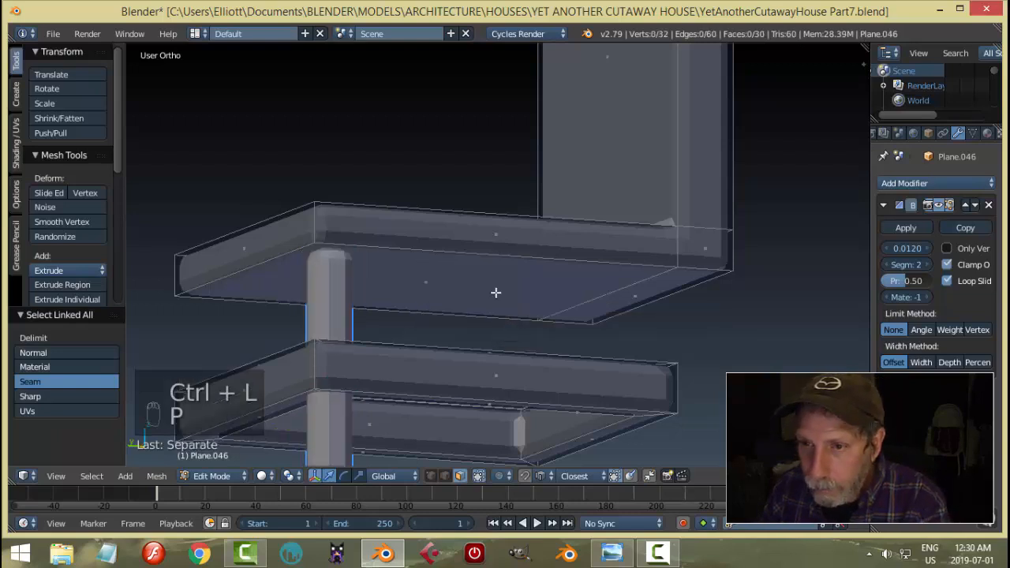
Step: Set the separated leg object's origin to its geometry
key(Tab)
click(412, 301)
right_click(336, 282)
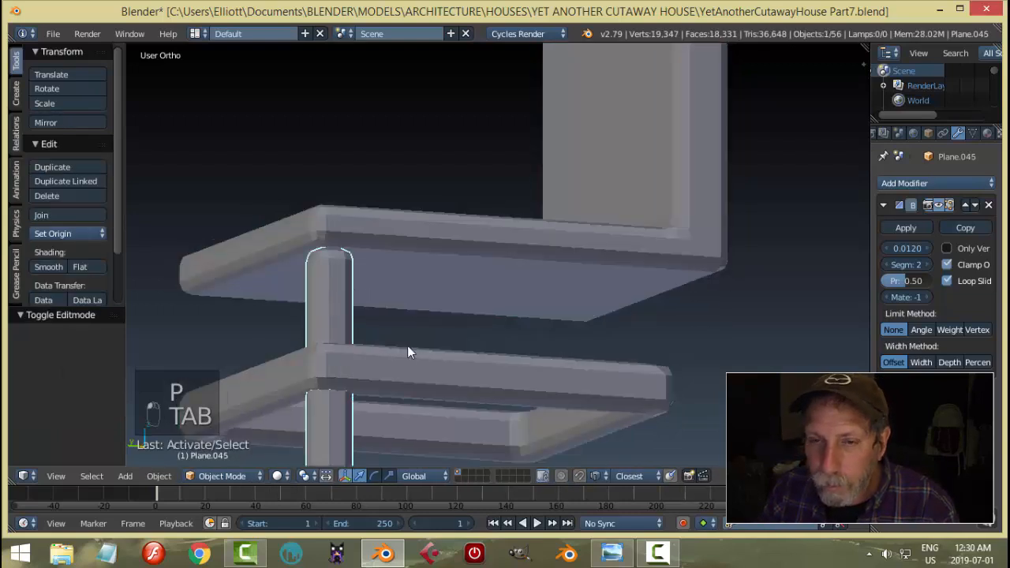
middle_drag(387, 321, 388, 338)
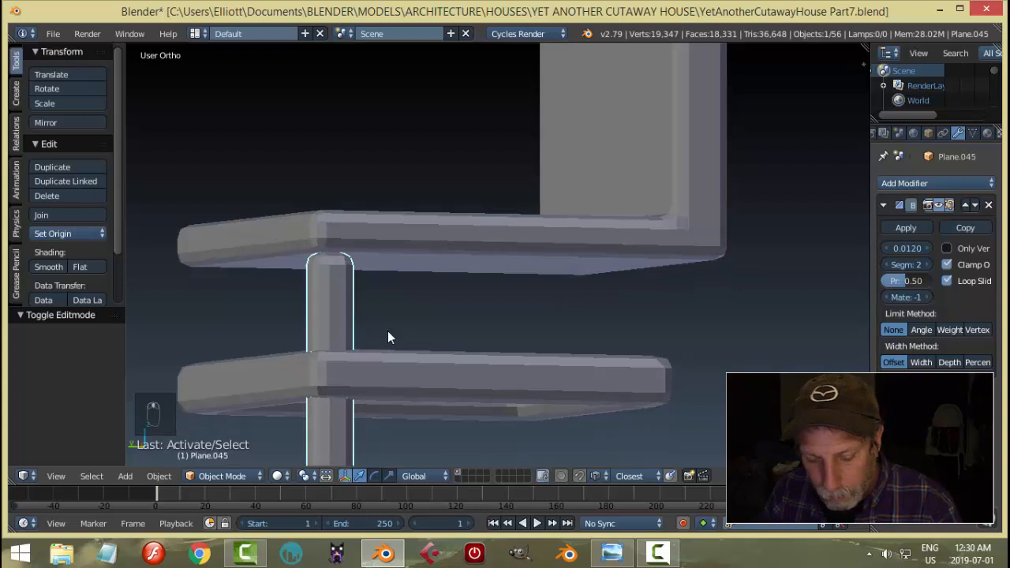
scroll(365, 371, down, 5)
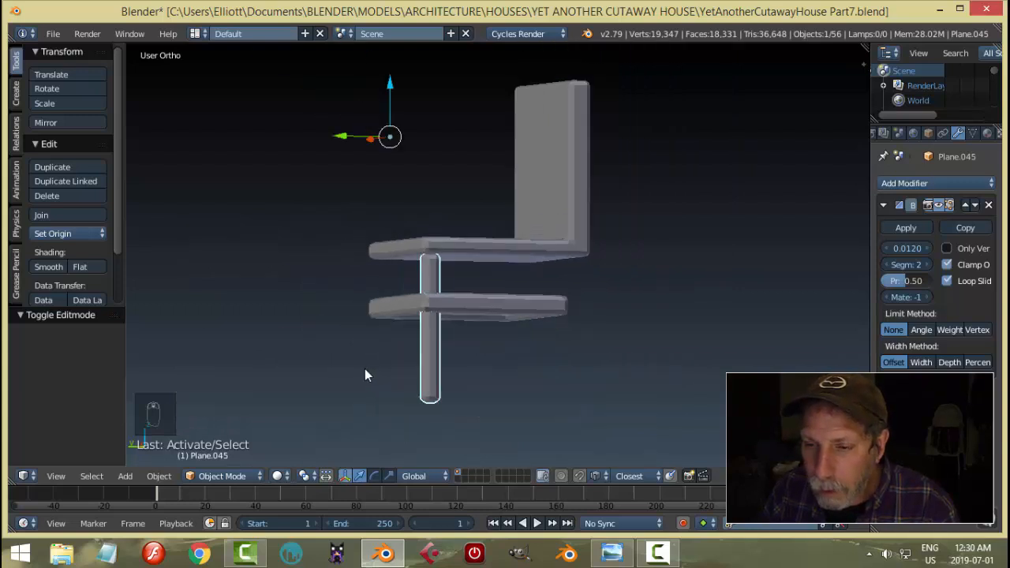
click(69, 234)
click(87, 266)
Step: Move the leg down along Z until it sits clear below the lower frame, and open its mesh for editing
middle_drag(442, 348, 433, 281)
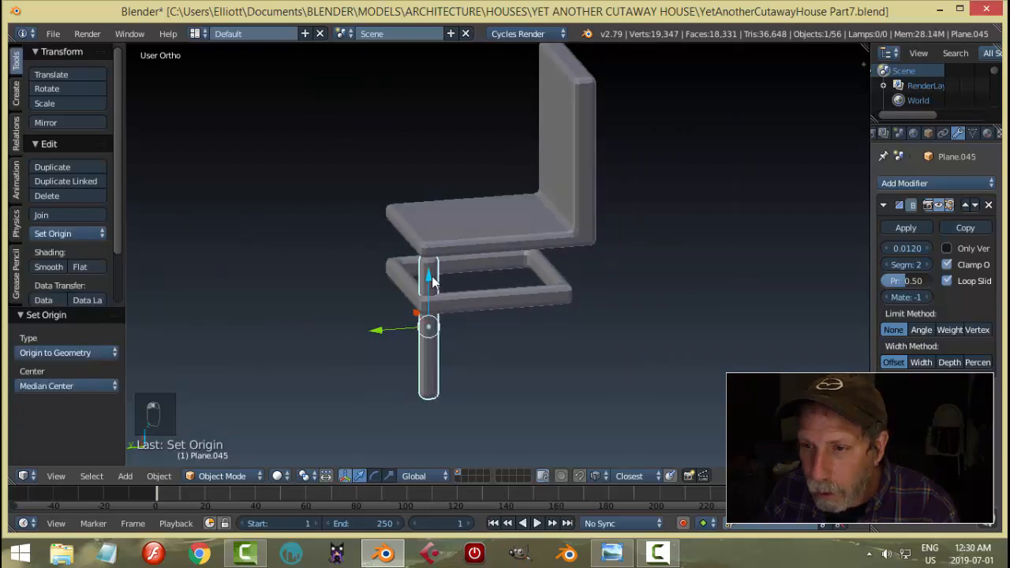
drag(433, 282, 466, 330)
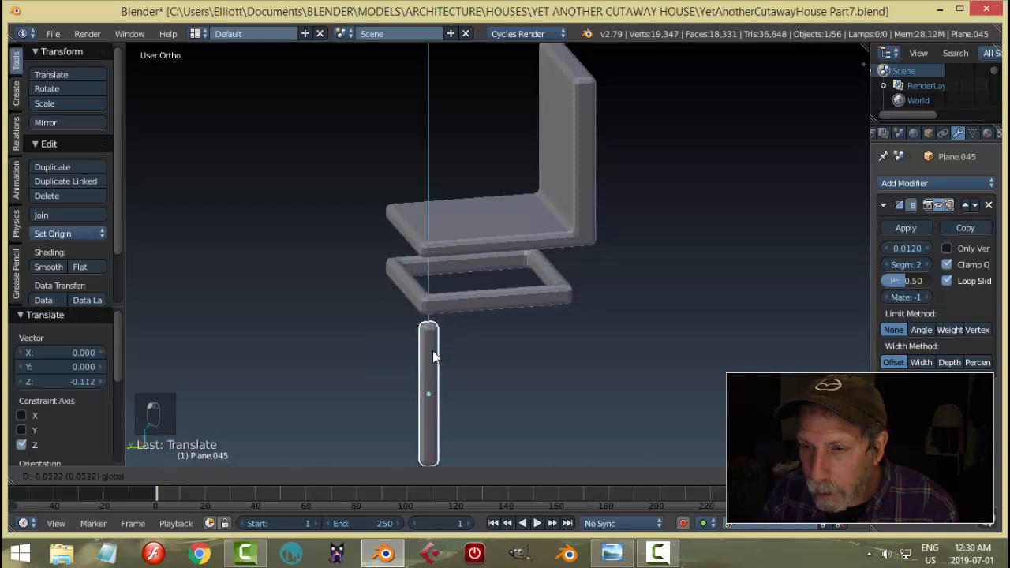
middle_drag(432, 350, 462, 373)
key(Tab)
scroll(462, 374, up, 2)
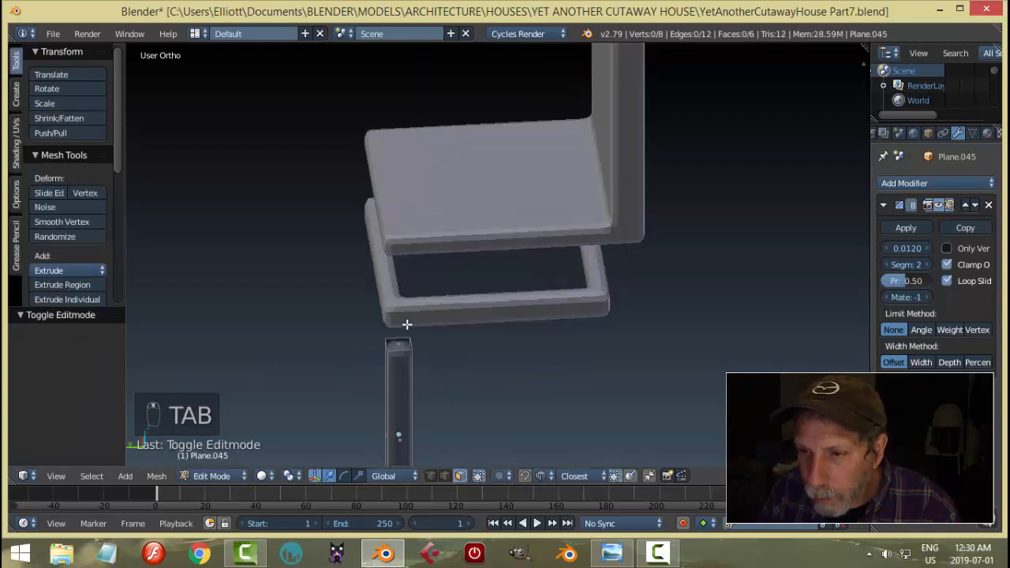
Step: Delete the top face of the leg and return to object mode
right_click(399, 343)
key(x)
click(399, 345)
scroll(430, 356, down, 2)
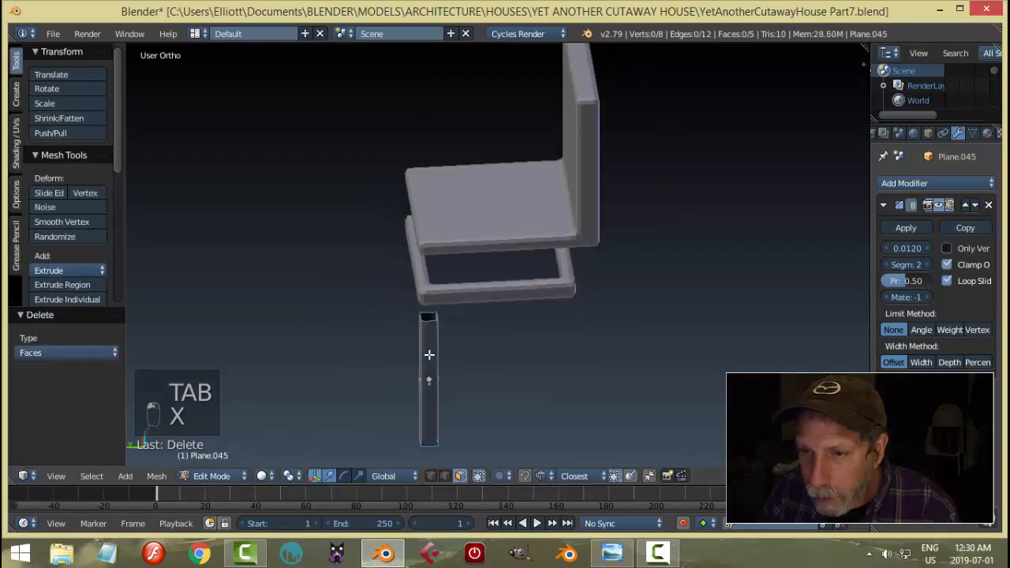
key(Tab)
click(349, 356)
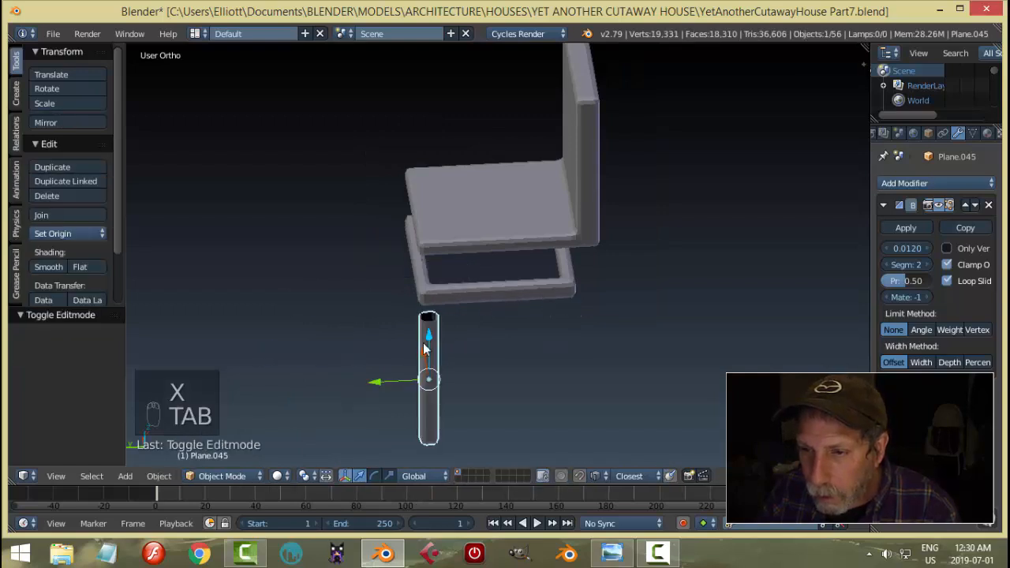
Step: Move the leg up along Z until its top meets the underside of the seat, and deselect it
middle_drag(480, 354, 462, 353)
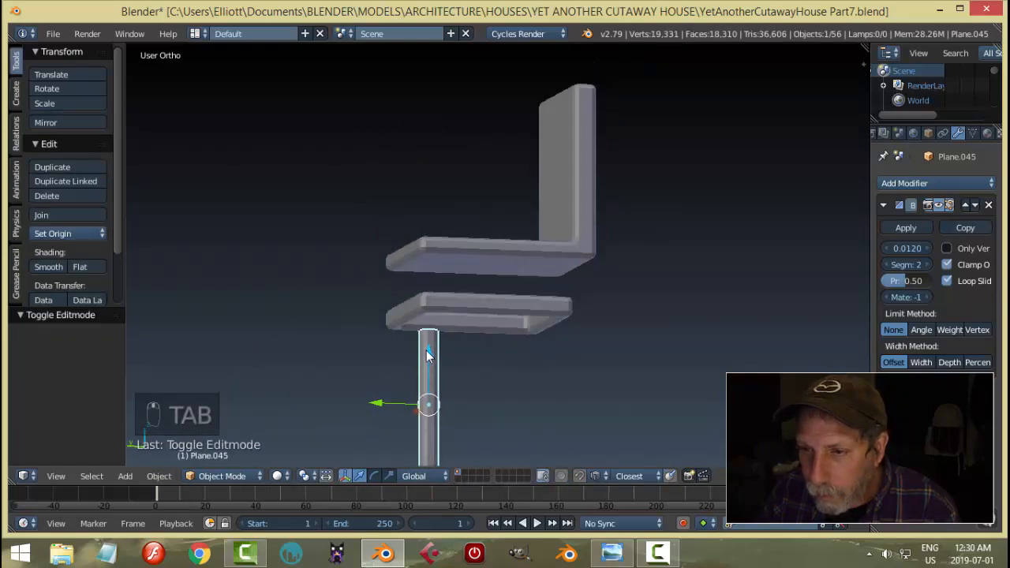
drag(426, 354, 431, 299)
click(473, 285)
middle_drag(479, 286, 449, 332)
key(a)
Step: In the chair mesh, select all the linked geometry of the lower frame and scale it down slightly to sit inside the leg
middle_drag(458, 286, 458, 296)
right_click(458, 293)
key(Tab)
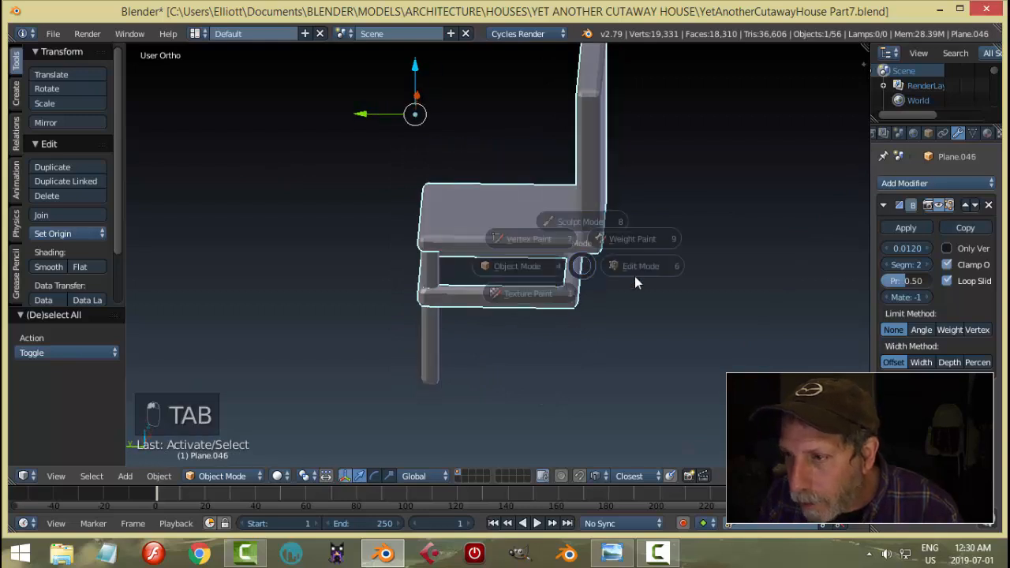
right_click(527, 291)
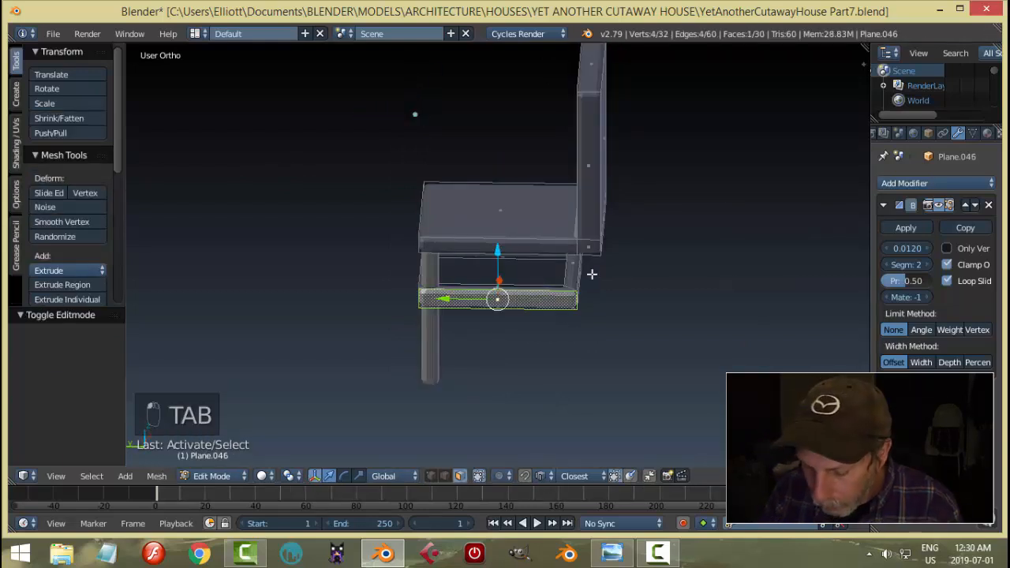
key(ctrl+l)
middle_drag(607, 279, 644, 329)
scroll(683, 309, up, 3)
key(s)
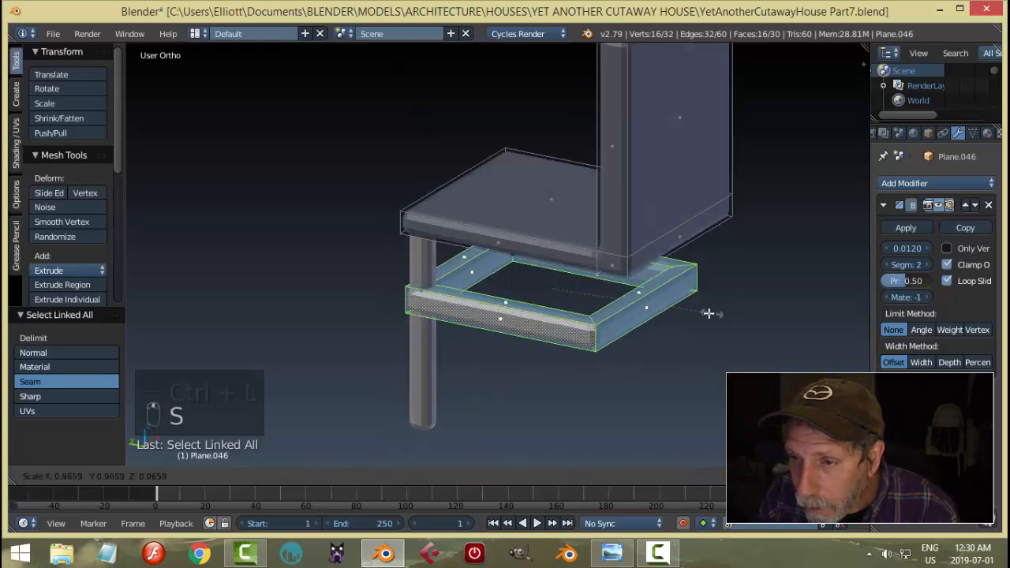
click(698, 315)
key(a)
Step: Select the inner face loop of the lower frame, scale it by 1.088 to thin the rails, and return to object mode
middle_drag(621, 332, 522, 295)
right_click(544, 291)
key(a)
middle_drag(652, 299, 622, 339)
alt+right_click(586, 302)
key(s)
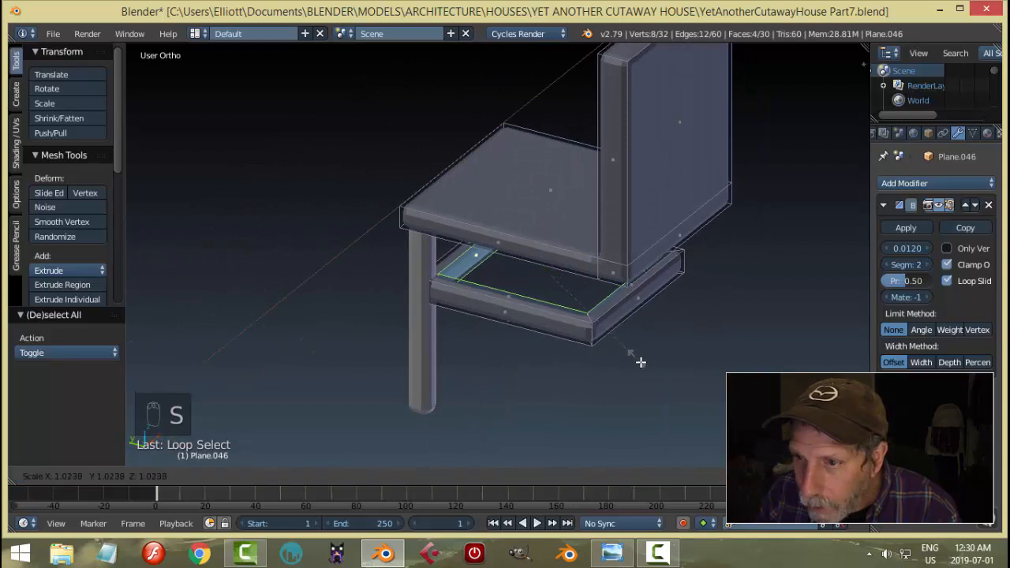
click(676, 404)
middle_drag(676, 405, 702, 355)
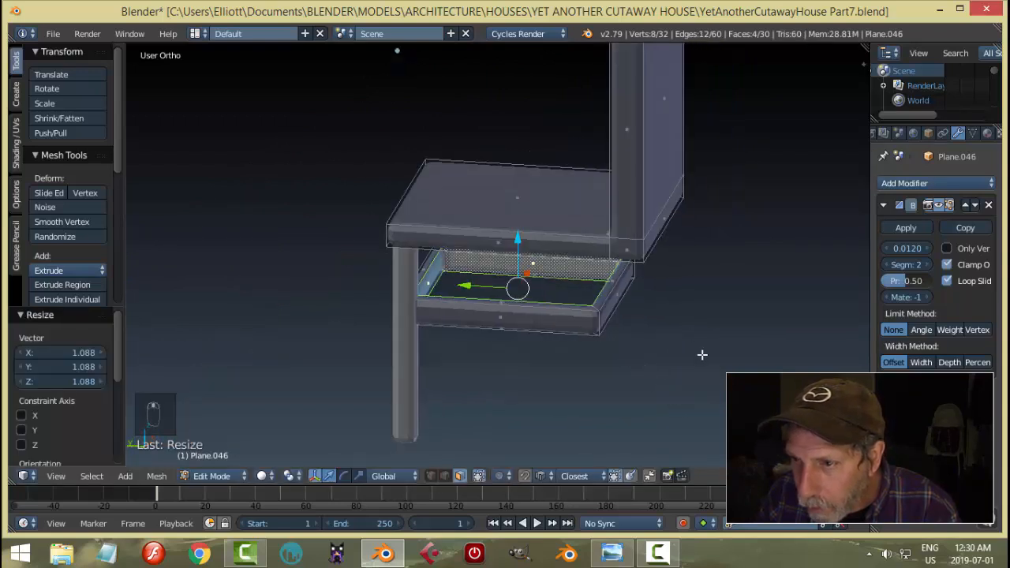
key(a)
key(Tab)
click(601, 343)
Step: Reduce the bevel width to 0.0060 on the chair and 0.0090 on the leg
middle_drag(601, 343, 471, 333)
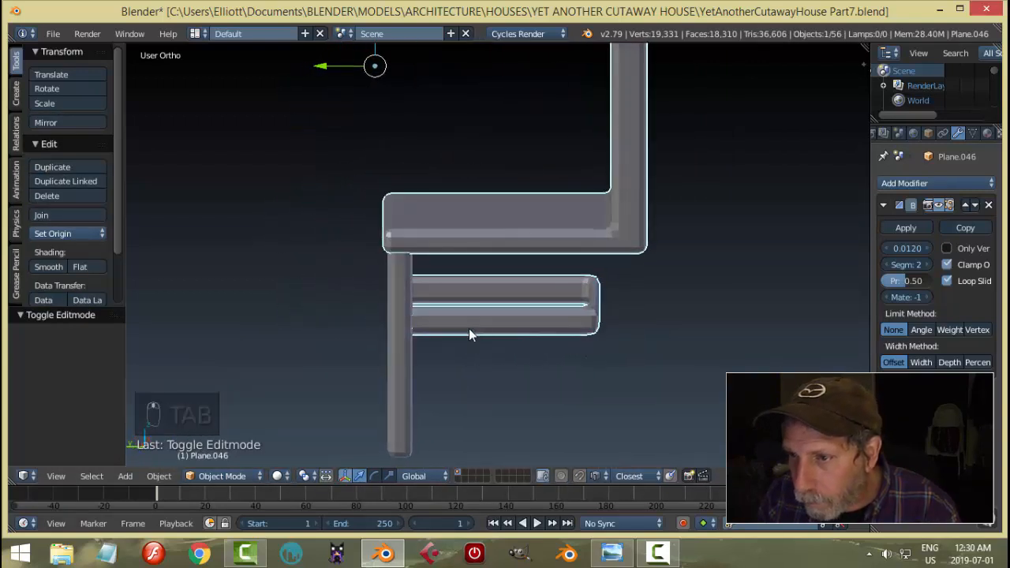
drag(908, 249, 903, 249)
key(a)
scroll(591, 296, down, 3)
middle_drag(590, 296, 418, 313)
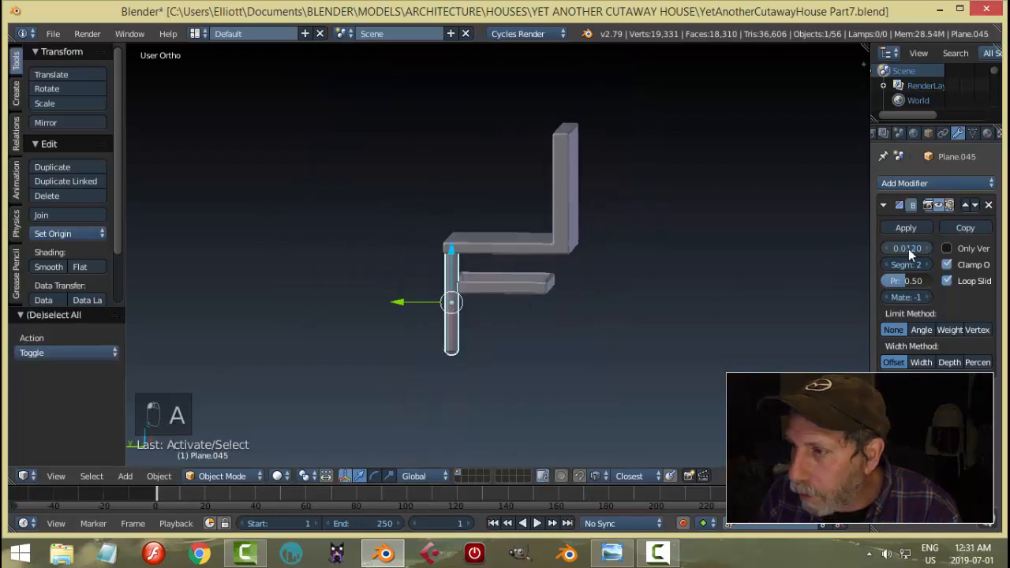
drag(908, 249, 906, 248)
key(a)
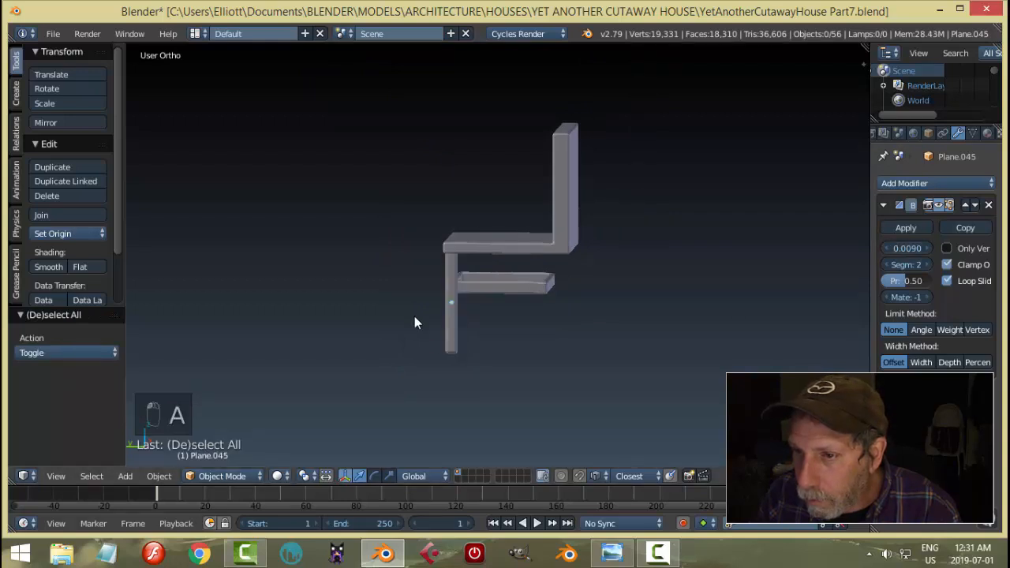
Step: Snap the 3D cursor to the centre of the seat's underside face and return to object mode
middle_drag(415, 316, 454, 334)
scroll(454, 334, up, 2)
right_click(429, 290)
middle_drag(430, 290, 609, 225)
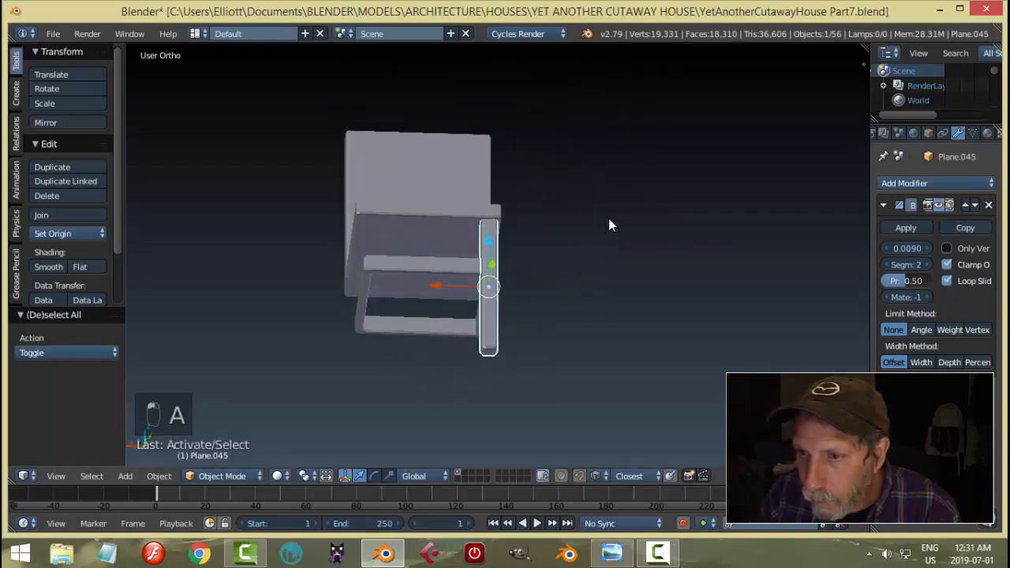
middle_drag(489, 293, 408, 225)
right_click(453, 226)
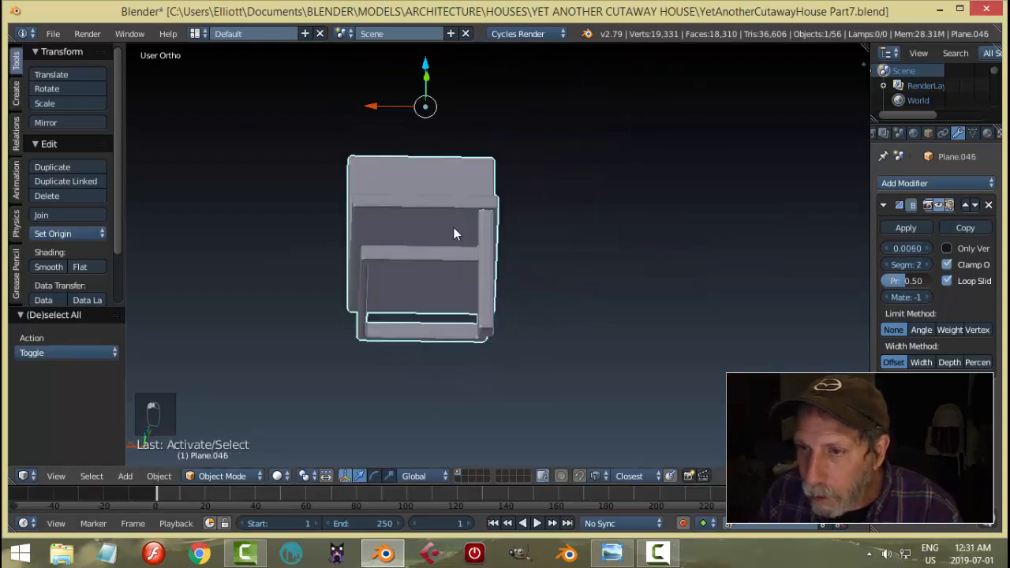
key(Tab)
right_click(426, 231)
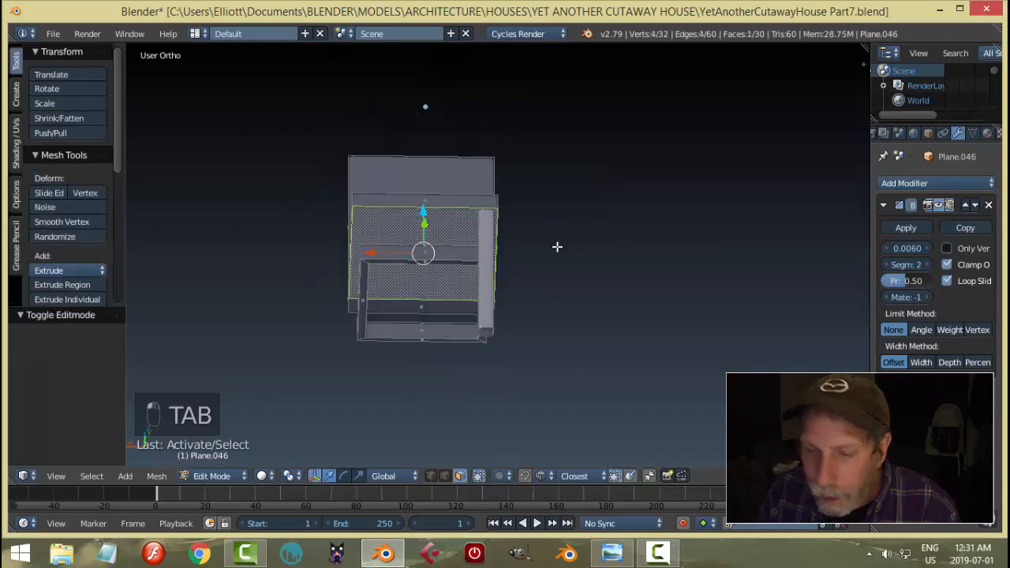
key(shift+s)
click(522, 313)
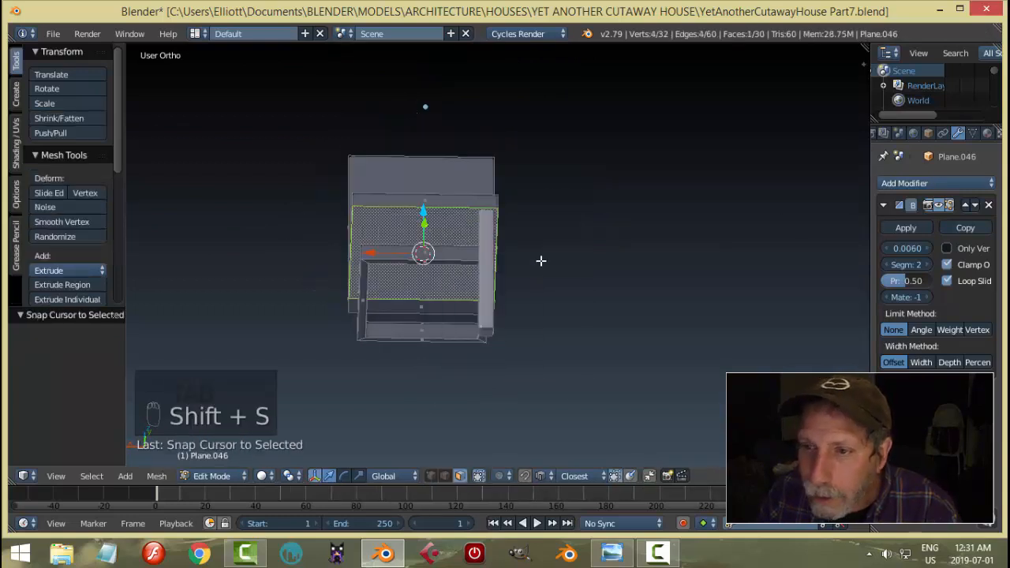
key(a)
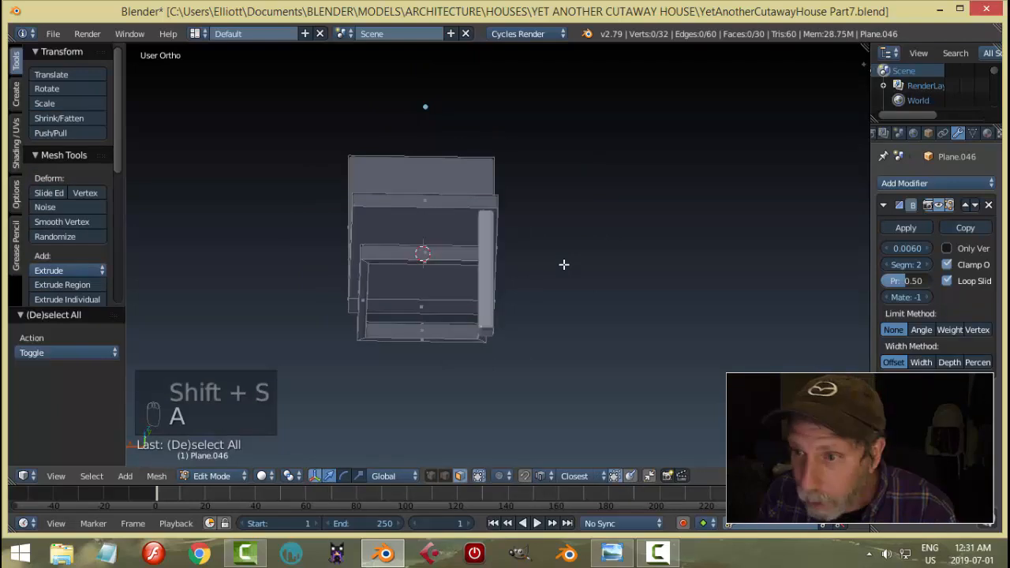
key(Tab)
click(484, 266)
Step: Set the leg's origin to the 3D cursor
right_click(485, 251)
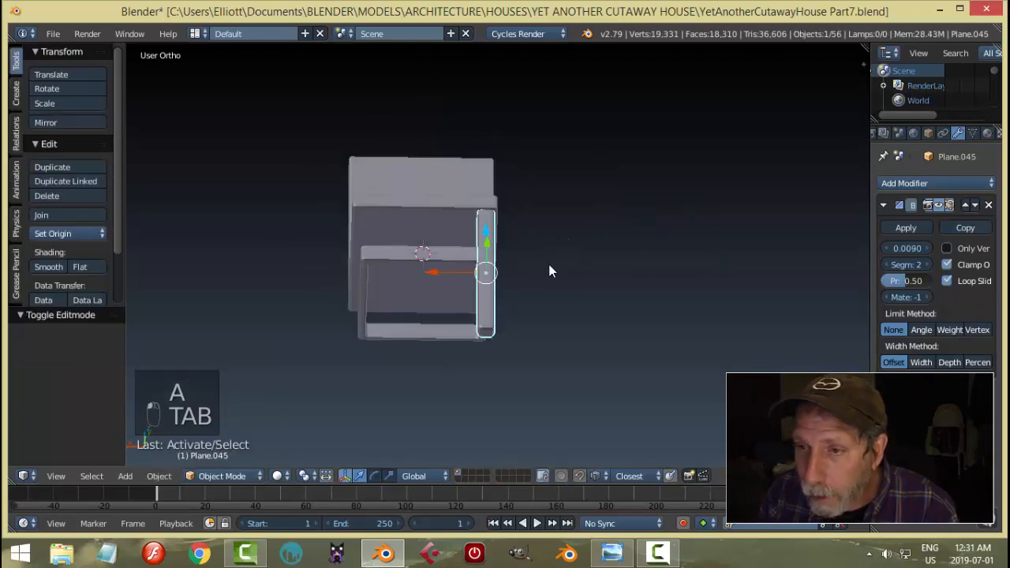
mouse_move(575, 270)
middle_down()
mouse_move(576, 245)
mouse_move(567, 274)
middle_up()
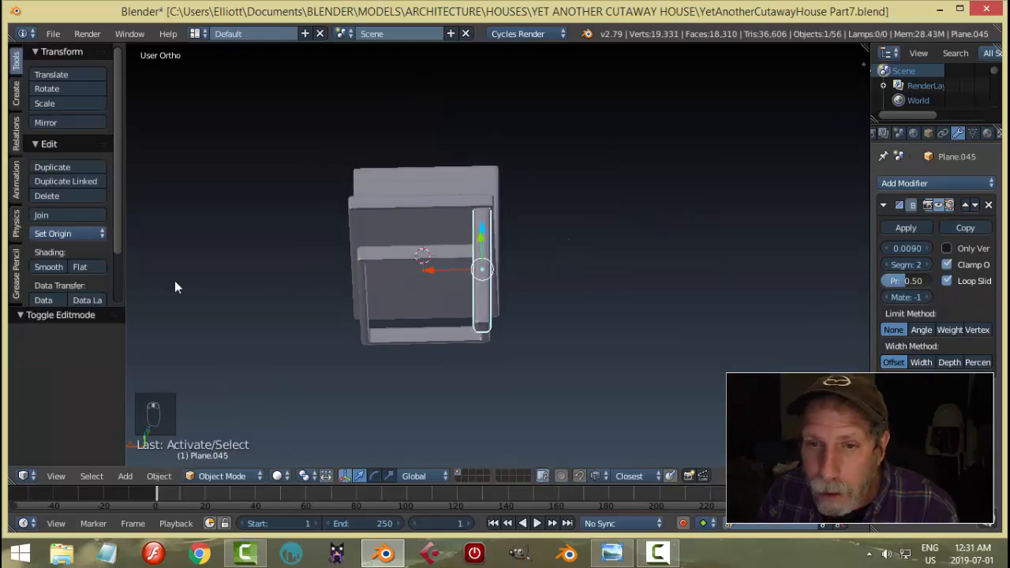
click(55, 234)
click(91, 279)
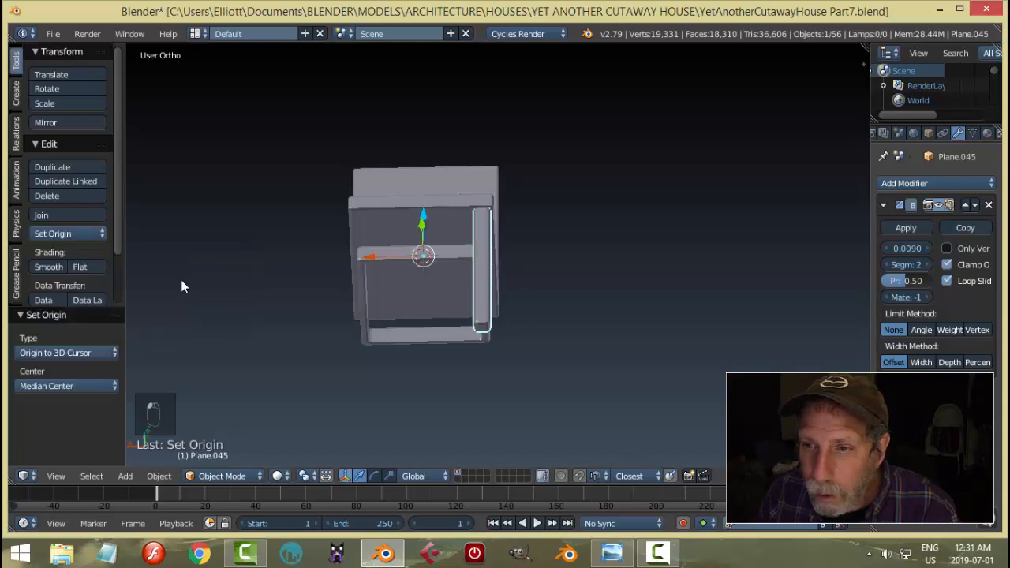
Step: Add a Mirror modifier to the leg and mirror it across a second axis to place legs at all four corners
middle_drag(481, 284, 478, 255)
click(928, 185)
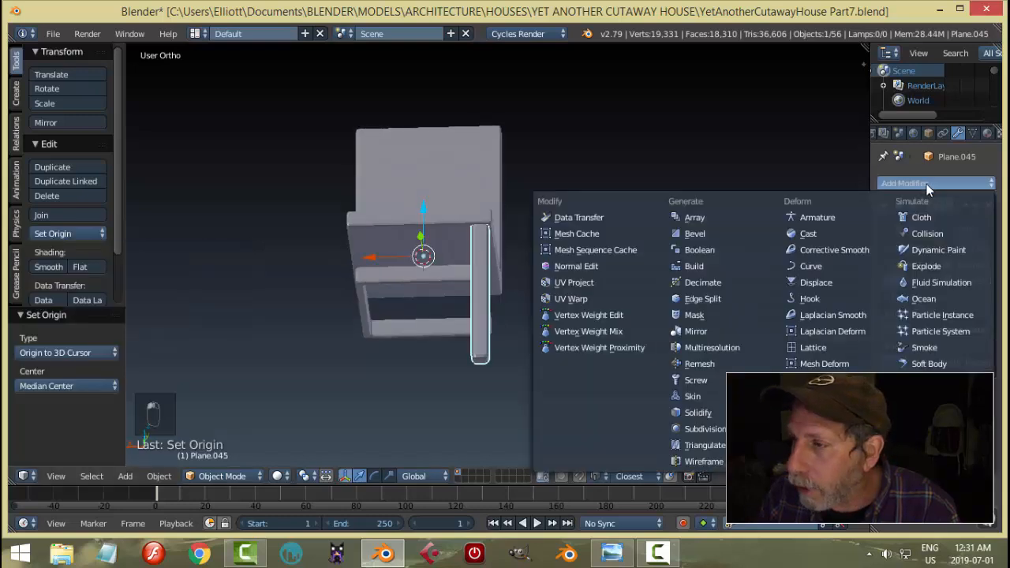
click(710, 331)
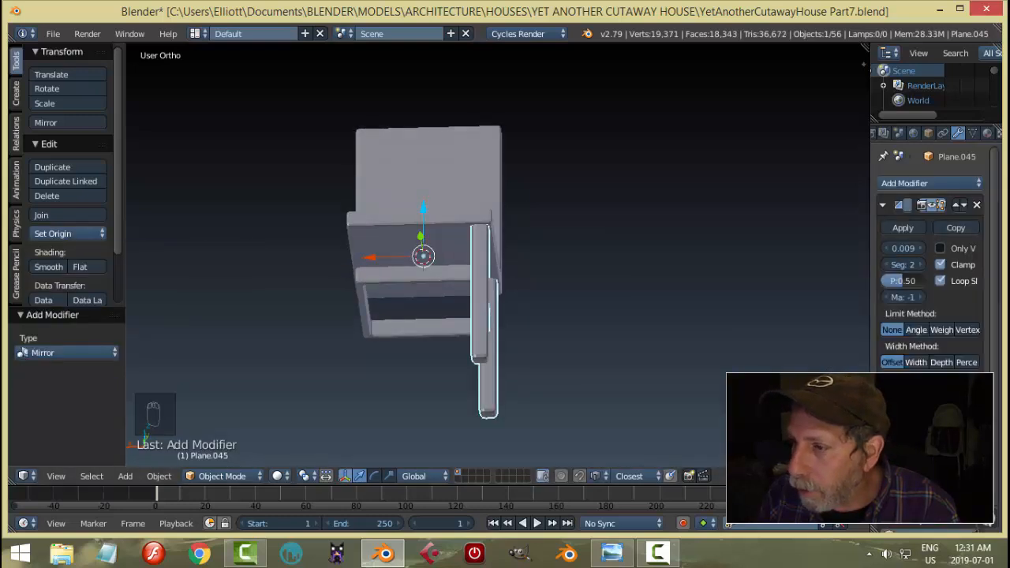
middle_drag(539, 297, 647, 315)
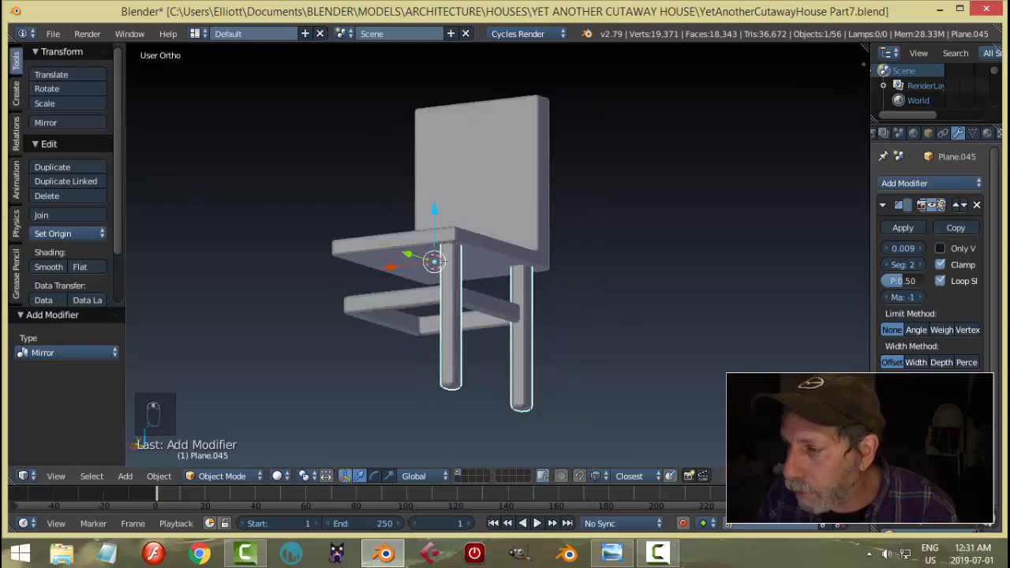
click(891, 460)
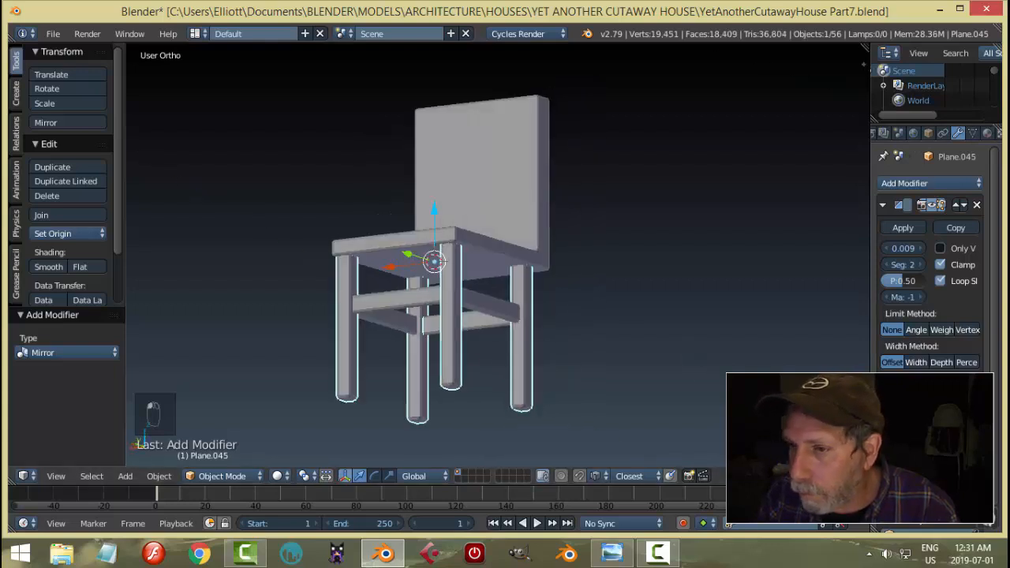
Step: Delete the bottom face of the original leg in the mirrored legs' mesh and return to object mode
middle_drag(563, 289, 590, 311)
middle_drag(618, 253, 489, 242)
right_click(458, 294)
key(Tab)
click(593, 256)
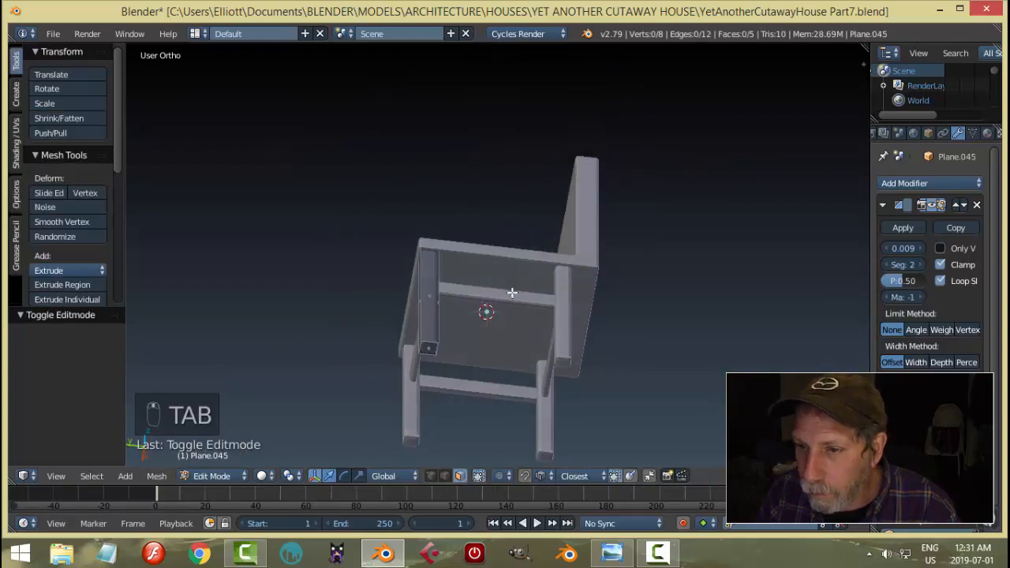
right_click(429, 348)
key(x)
click(429, 350)
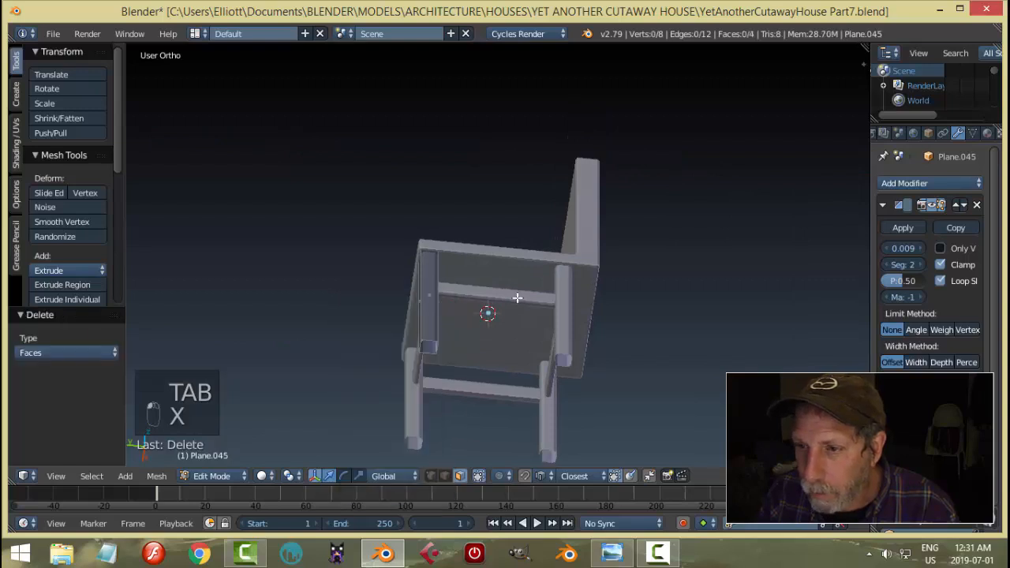
middle_drag(518, 293, 498, 372)
key(Tab)
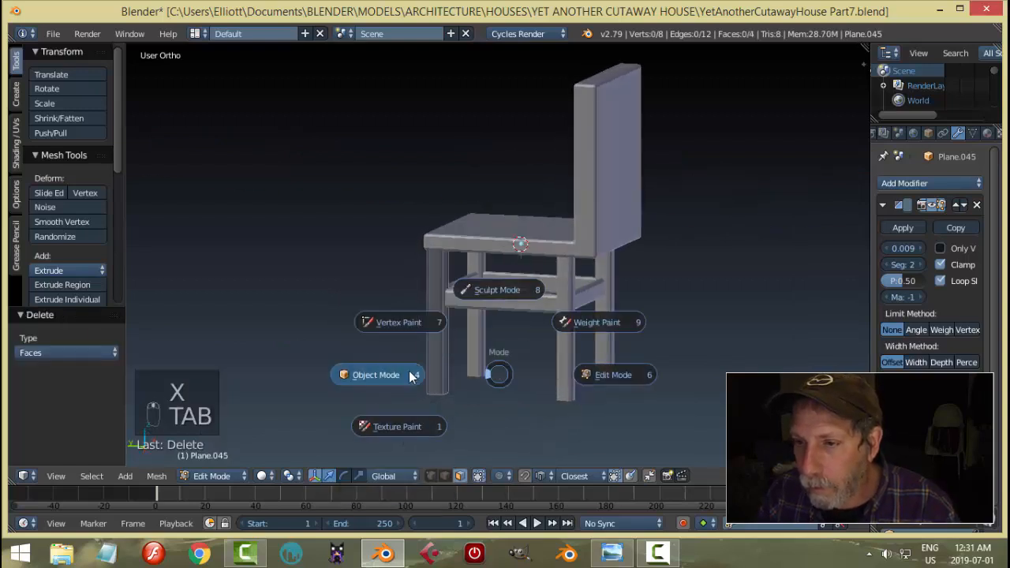
click(399, 375)
Step: Unhide all the room objects and compare the chair with the reference image
middle_drag(607, 279, 611, 247)
middle_drag(662, 299, 673, 269)
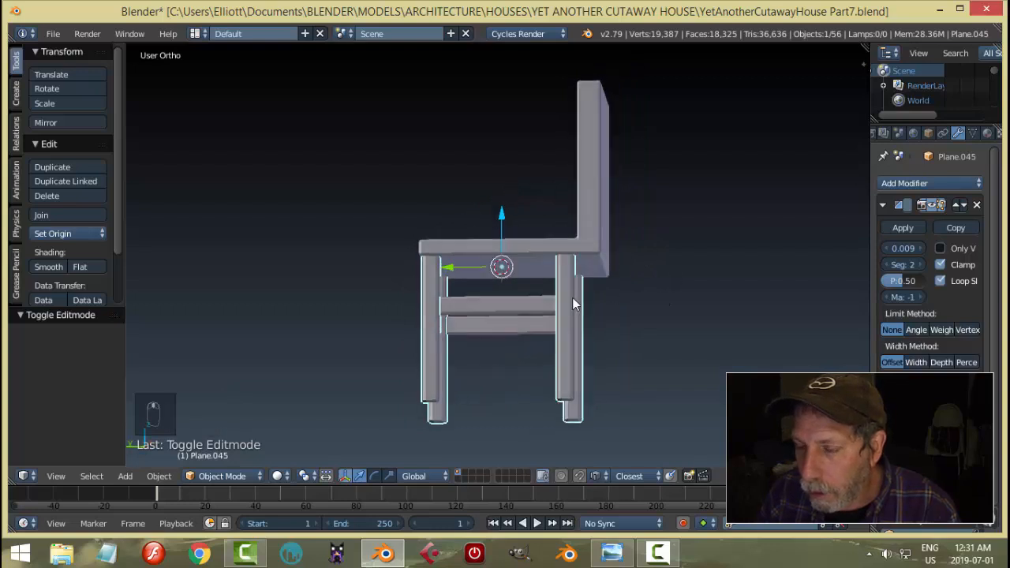
mouse_move(608, 300)
middle_down()
mouse_move(596, 345)
mouse_move(567, 315)
mouse_move(597, 289)
mouse_move(612, 293)
middle_up()
key(alt+h)
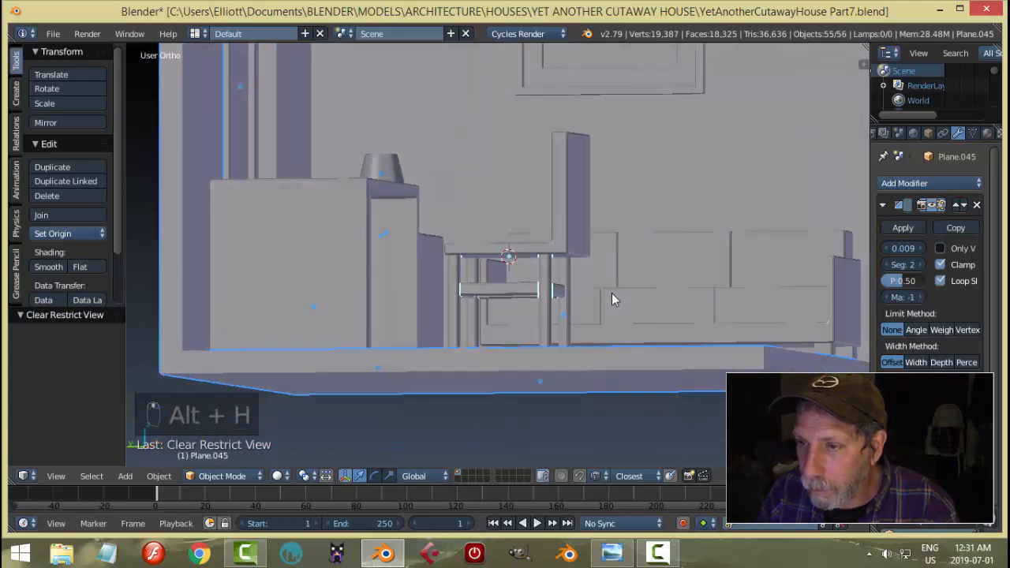
click(610, 554)
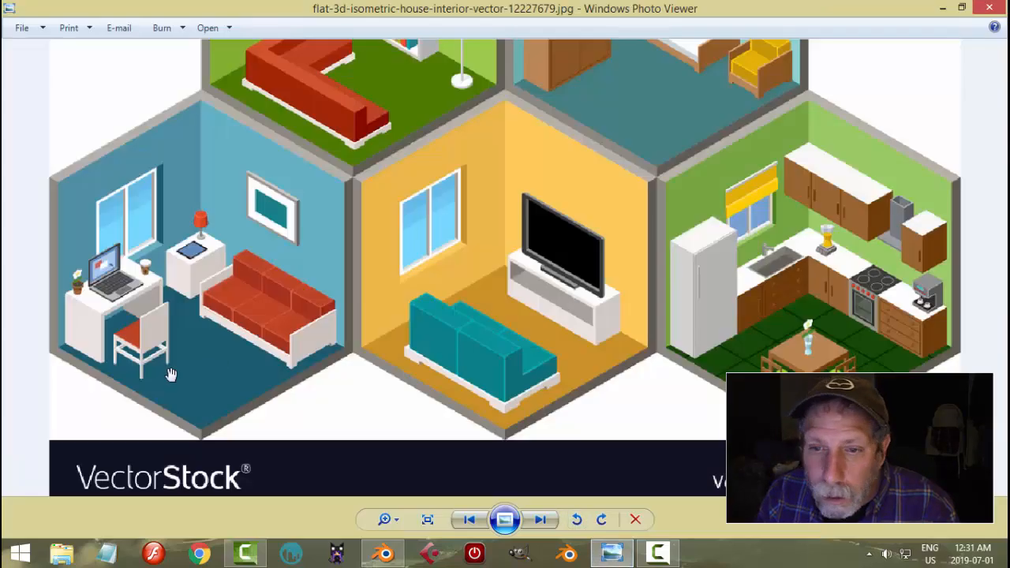
click(385, 555)
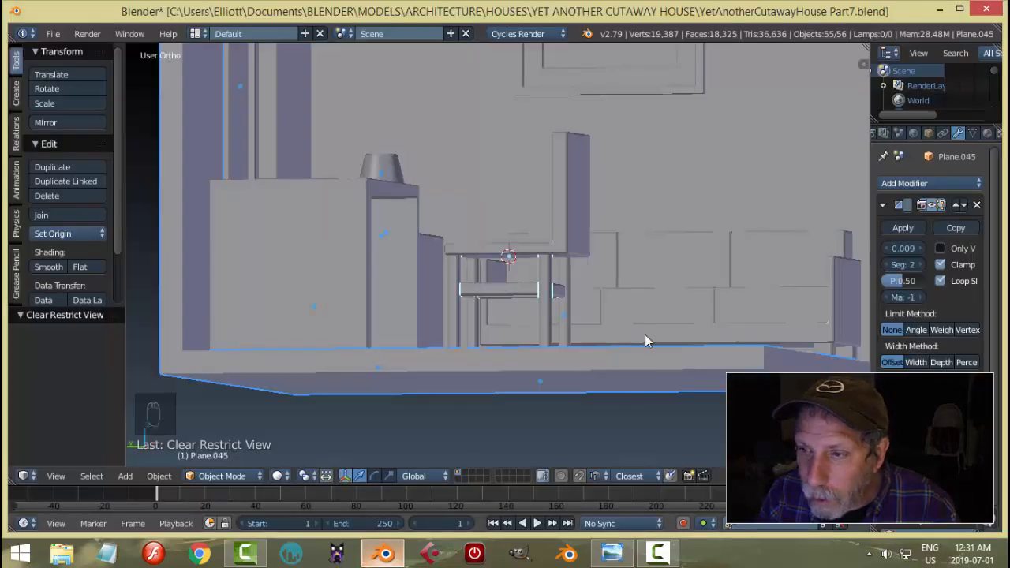
middle_drag(655, 331, 549, 326)
scroll(649, 357, up, 2)
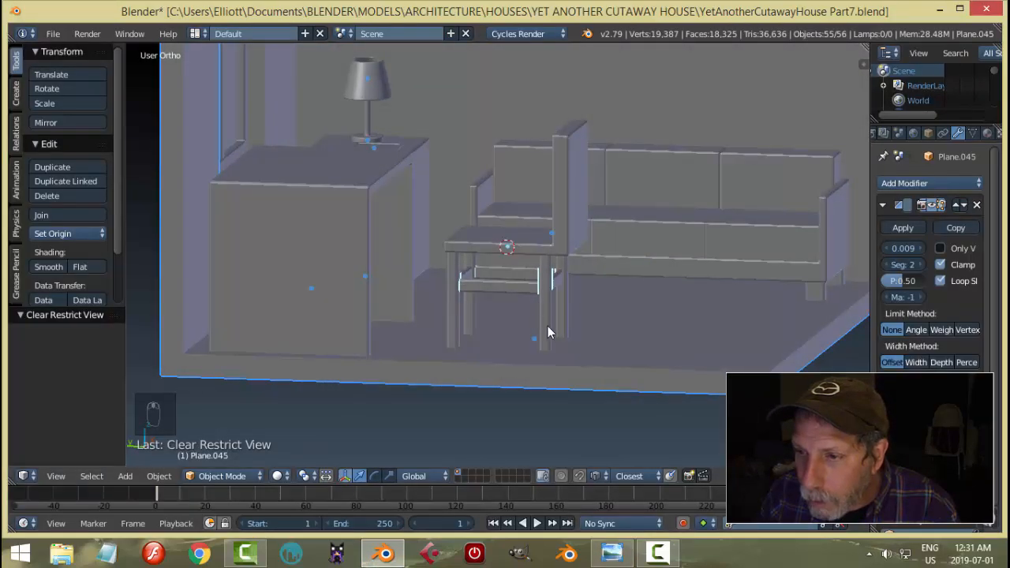
Step: Check the chair legs' mesh in edit mode, return to object mode and apply their Mirror modifier
right_click(546, 317)
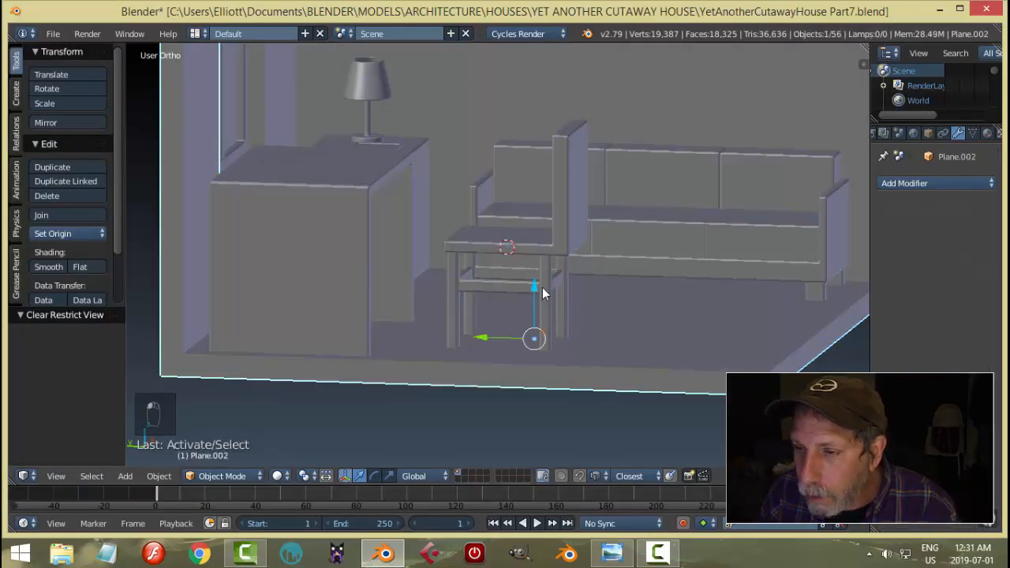
click(542, 287)
right_click(447, 284)
key(Tab)
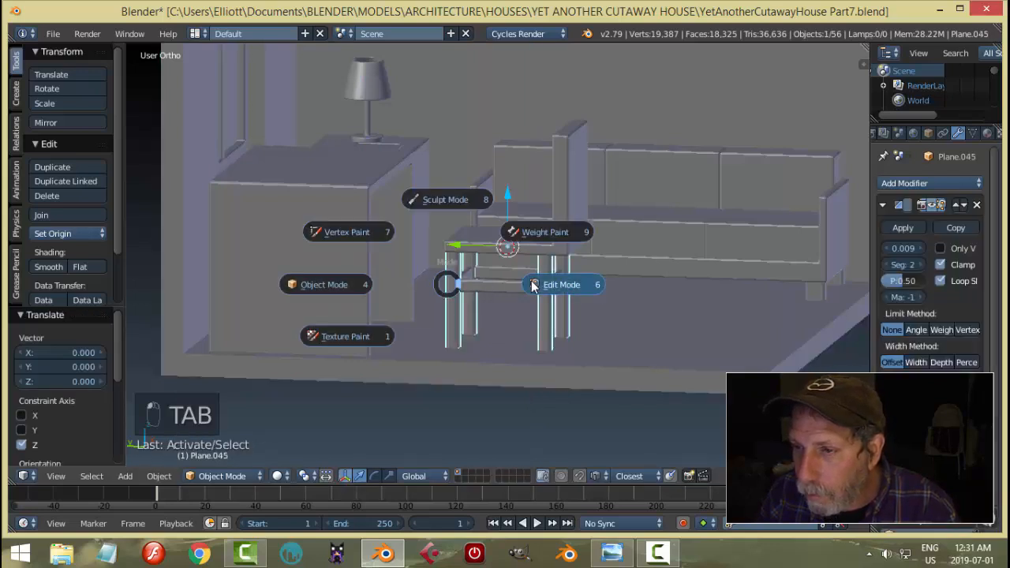
click(533, 286)
right_click(456, 276)
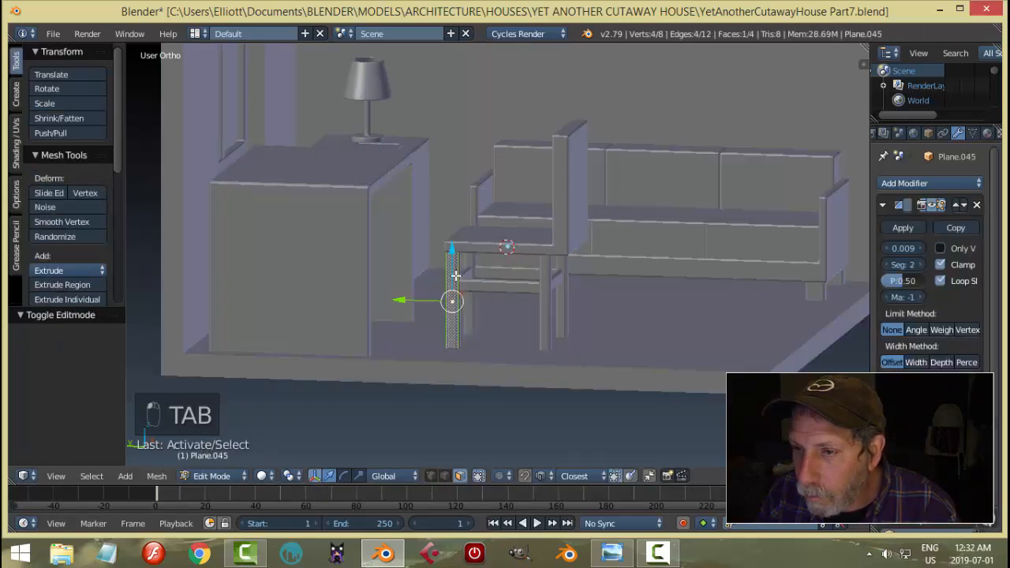
key(a)
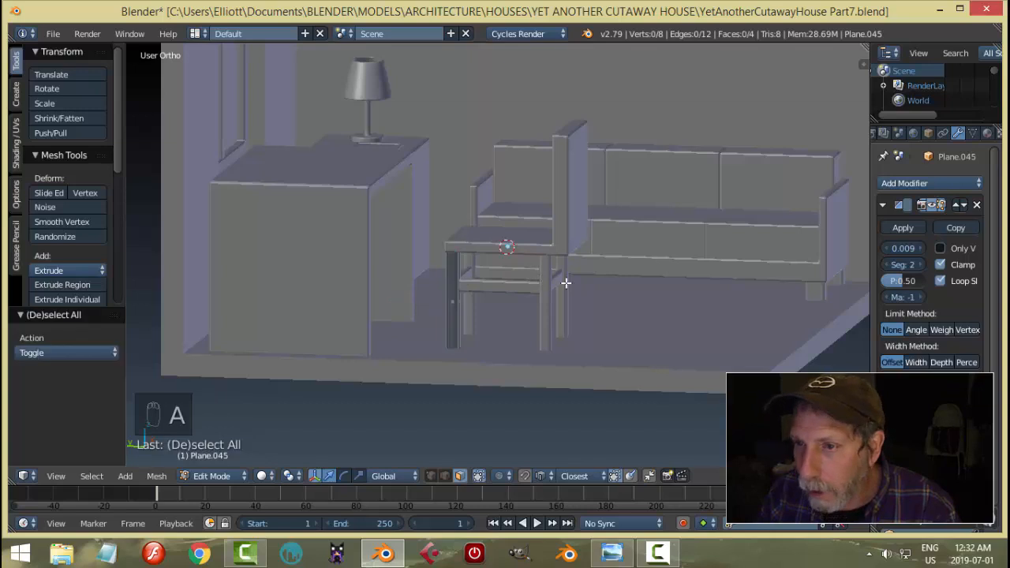
key(Tab)
click(488, 285)
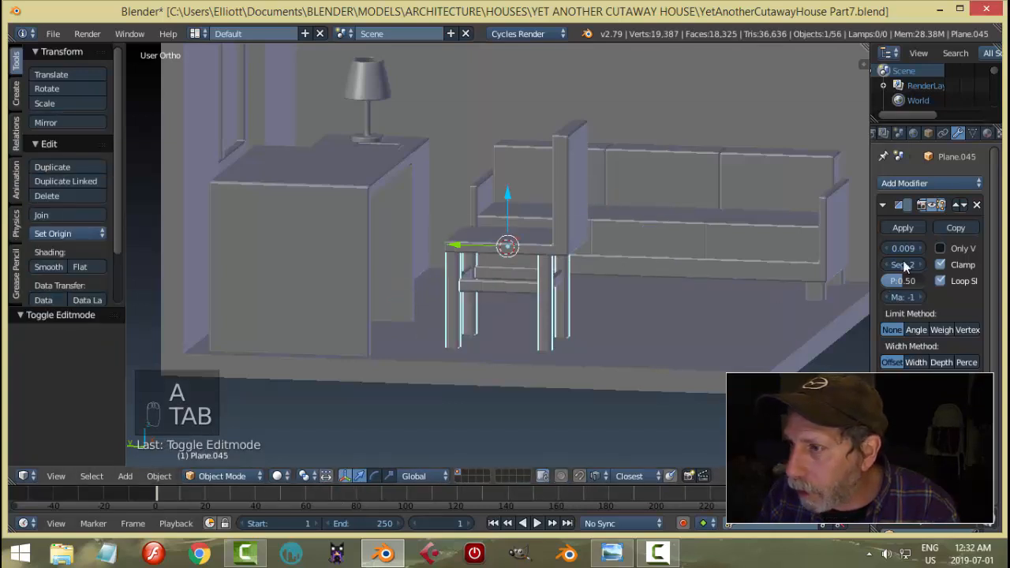
click(903, 228)
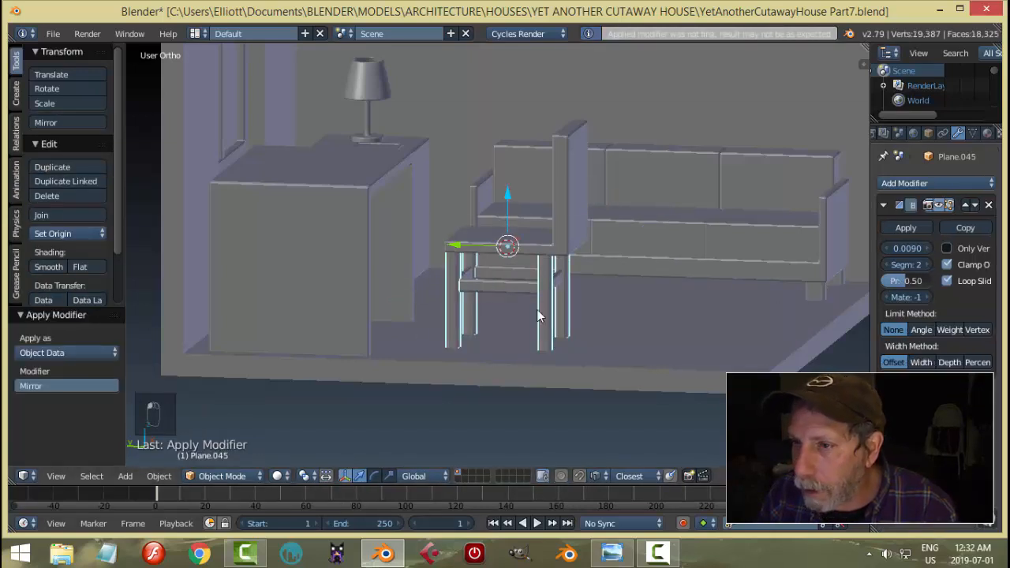
Step: Move the two rear chair legs -0.053 along Y to sit under the backrest and return to object mode
key(Tab)
click(625, 314)
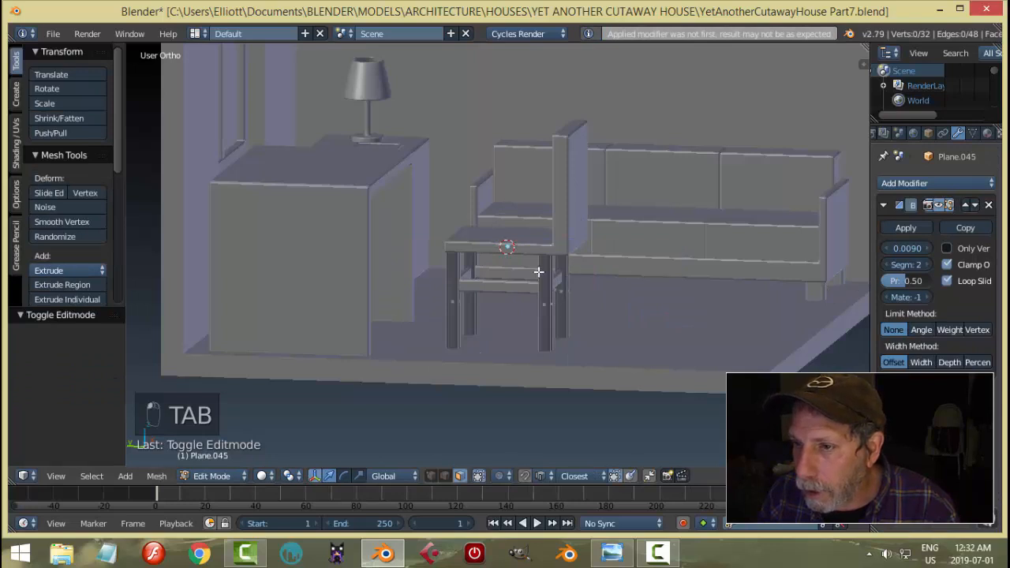
right_click(542, 274)
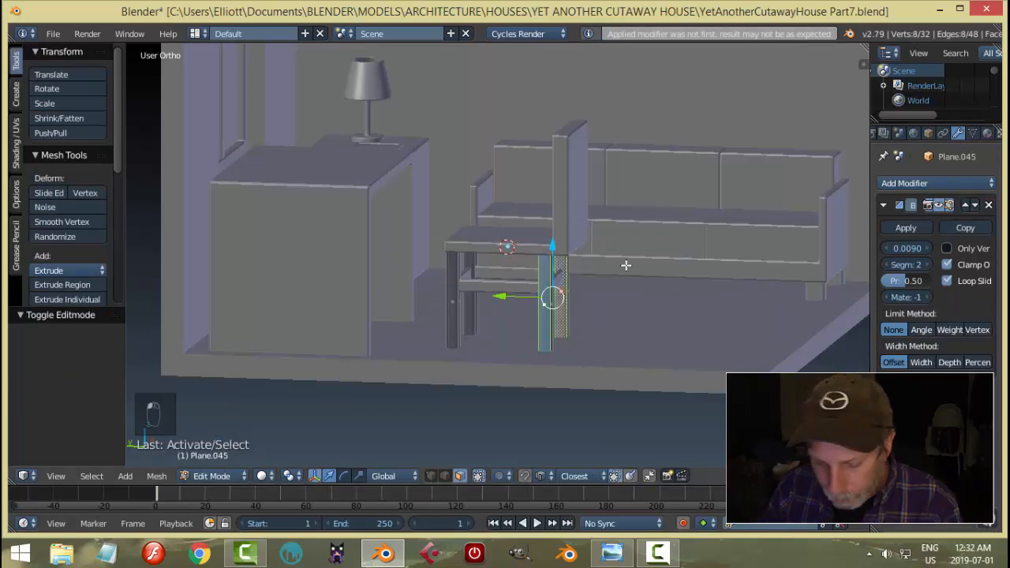
key(ctrl+l)
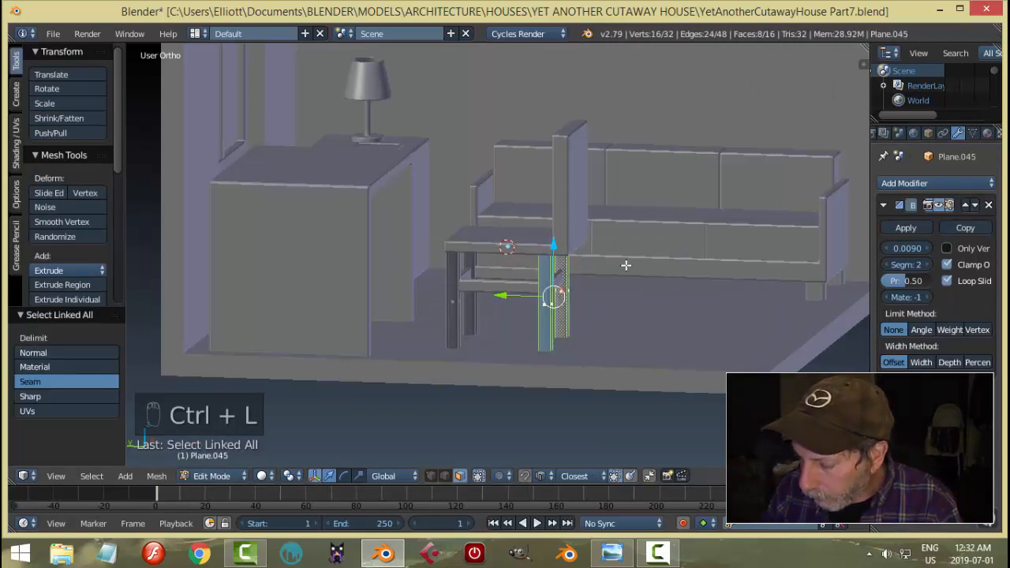
key(KP_3)
key(ctrl+KP_3)
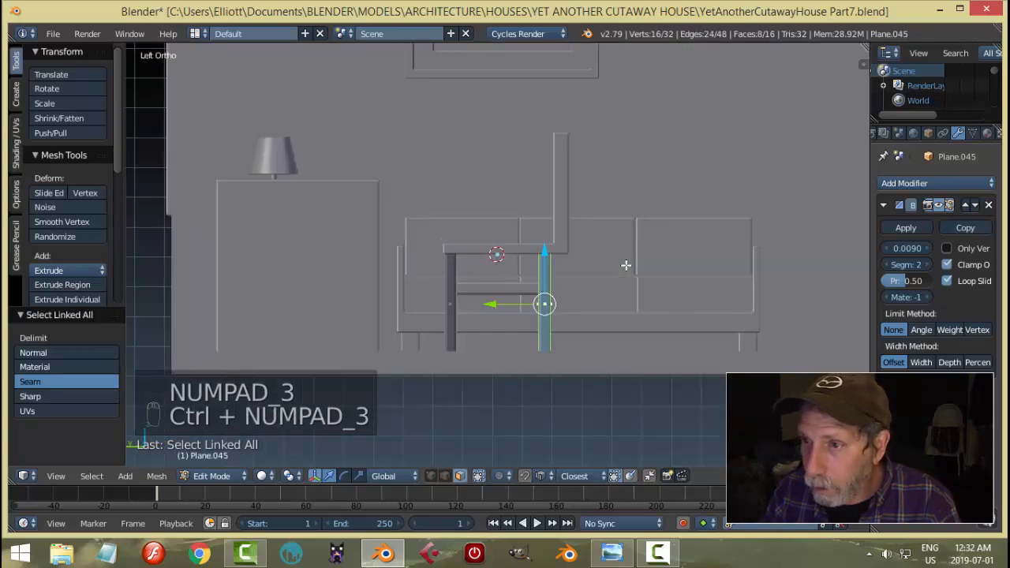
scroll(626, 265, up, 4)
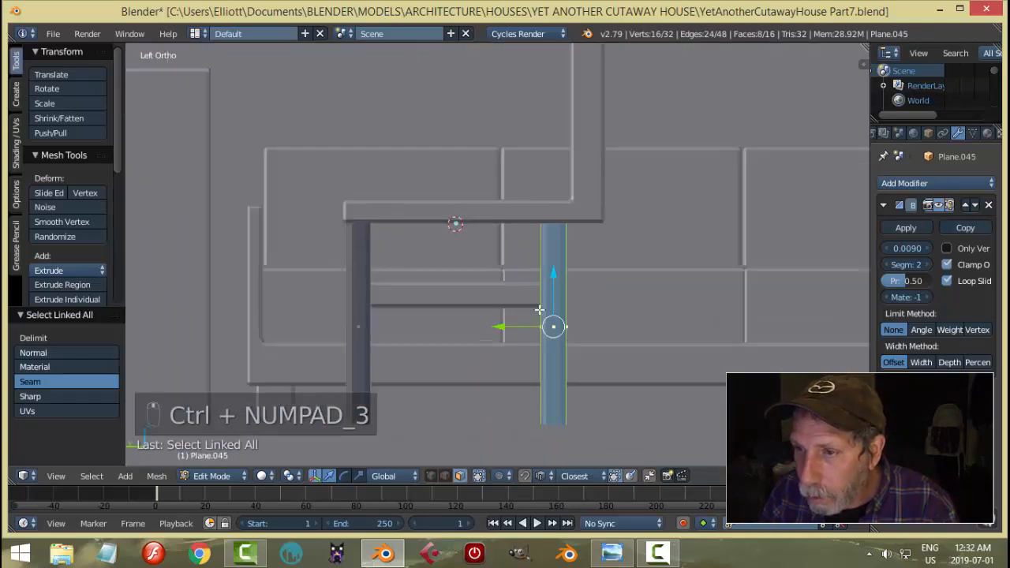
drag(500, 326, 531, 341)
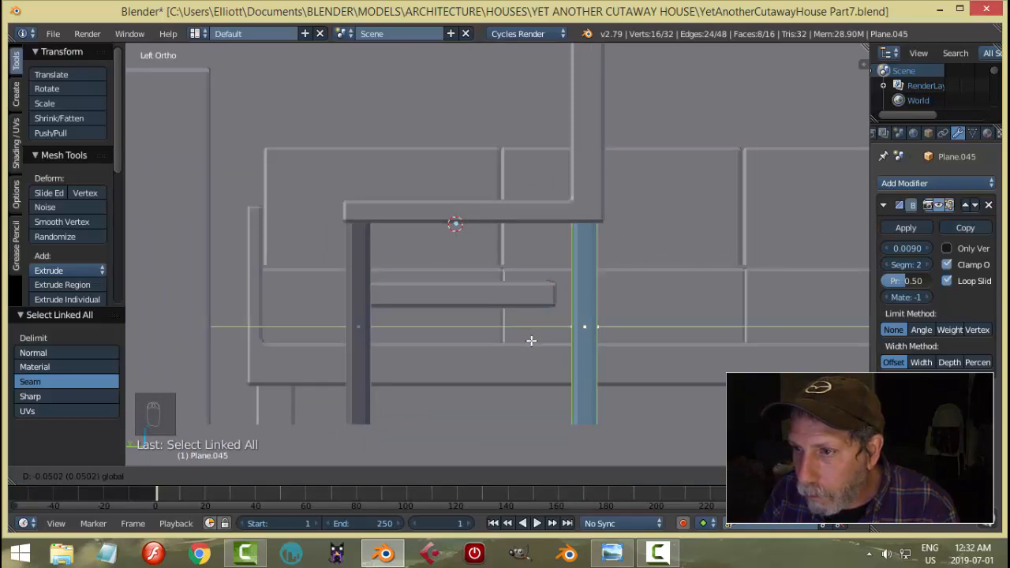
drag(531, 340, 533, 342)
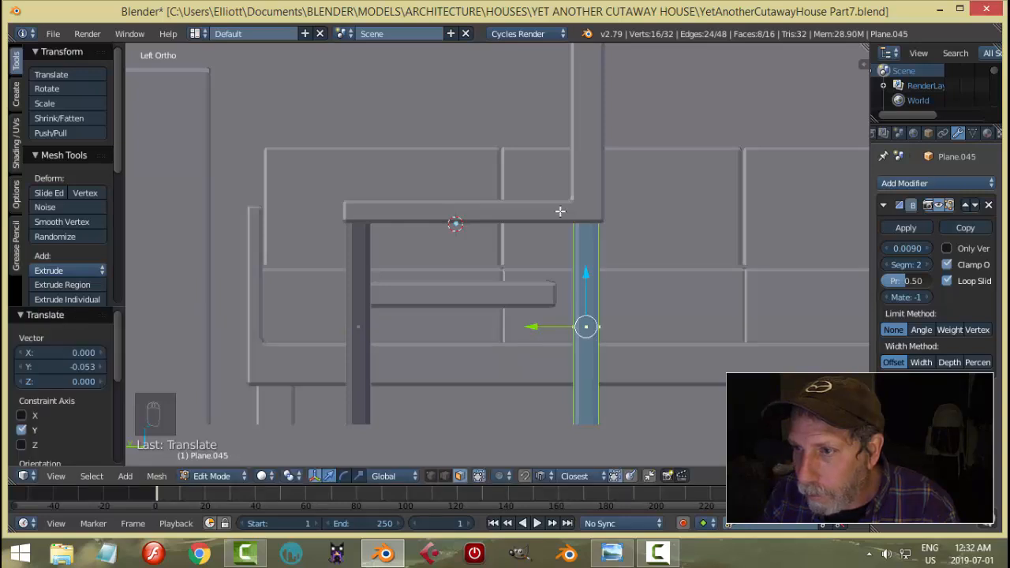
key(a)
key(Tab)
click(528, 273)
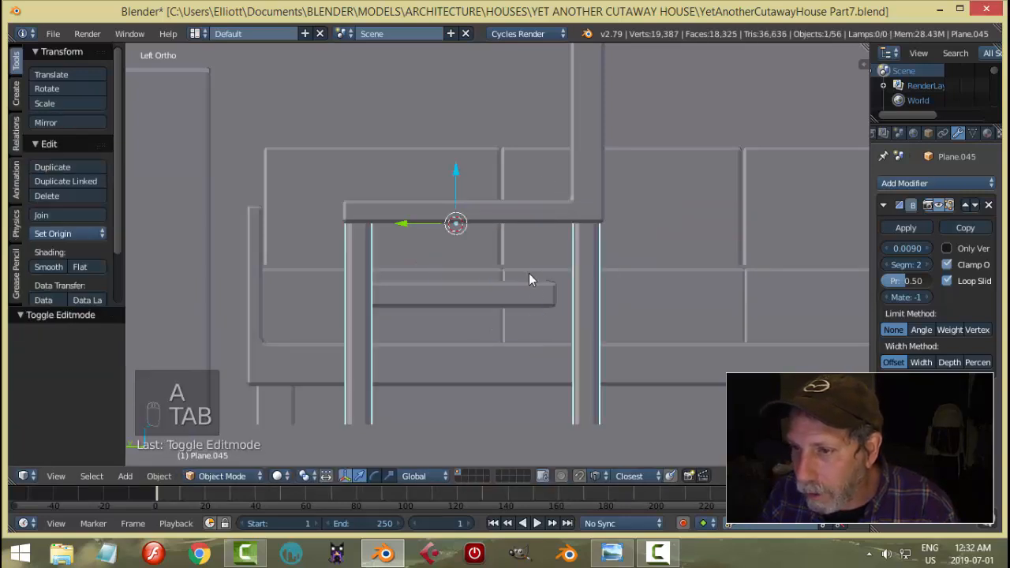
Step: In the seat object's mesh, move the lower frame's rear rail -0.039 along Y to reach the rear legs
right_click(614, 293)
key(Tab)
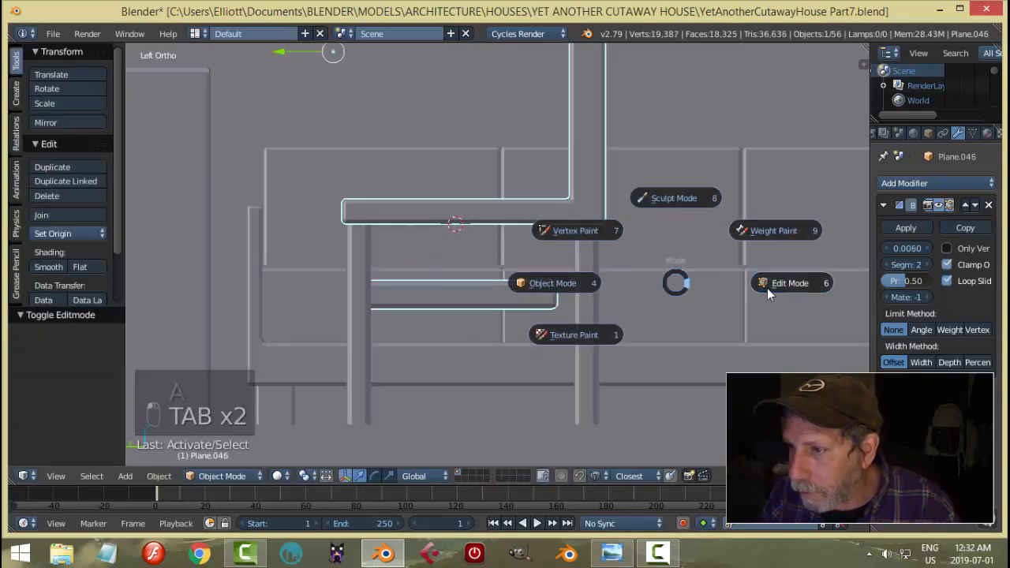
click(767, 289)
middle_drag(767, 288, 682, 336)
mouse_move(553, 260)
middle_down()
mouse_move(539, 245)
mouse_move(571, 269)
mouse_move(561, 316)
mouse_move(571, 334)
mouse_move(642, 280)
mouse_move(664, 323)
mouse_move(527, 272)
mouse_move(570, 254)
middle_up()
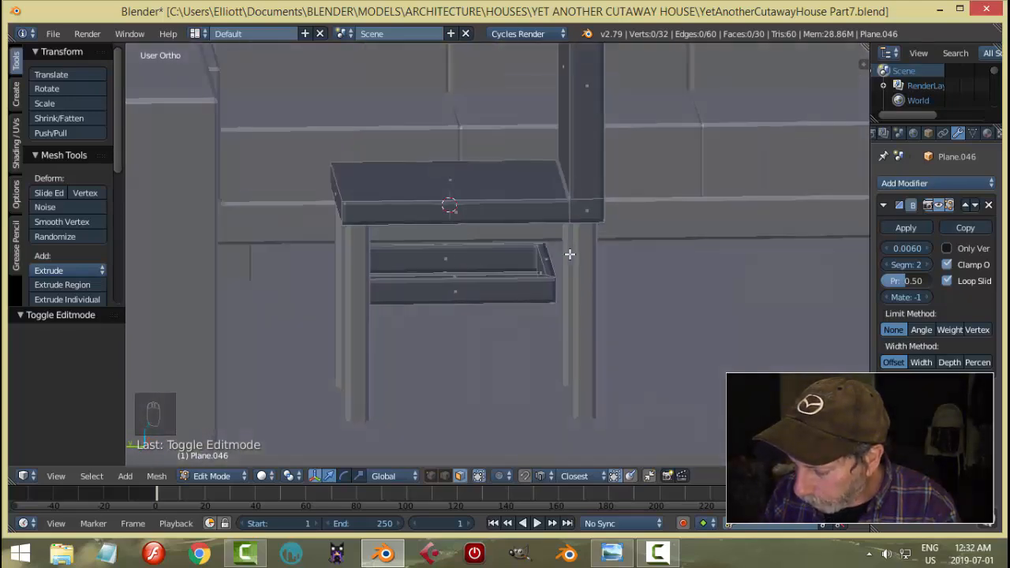
key(ctrl+KP_3)
key(z)
click(633, 253)
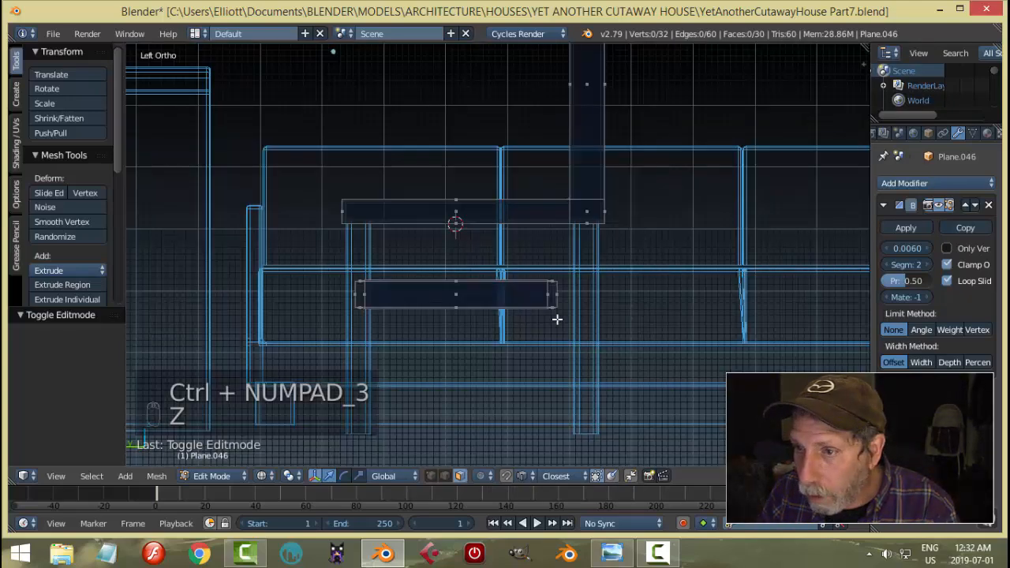
scroll(553, 307, up, 2)
key(b)
drag(589, 377, 615, 368)
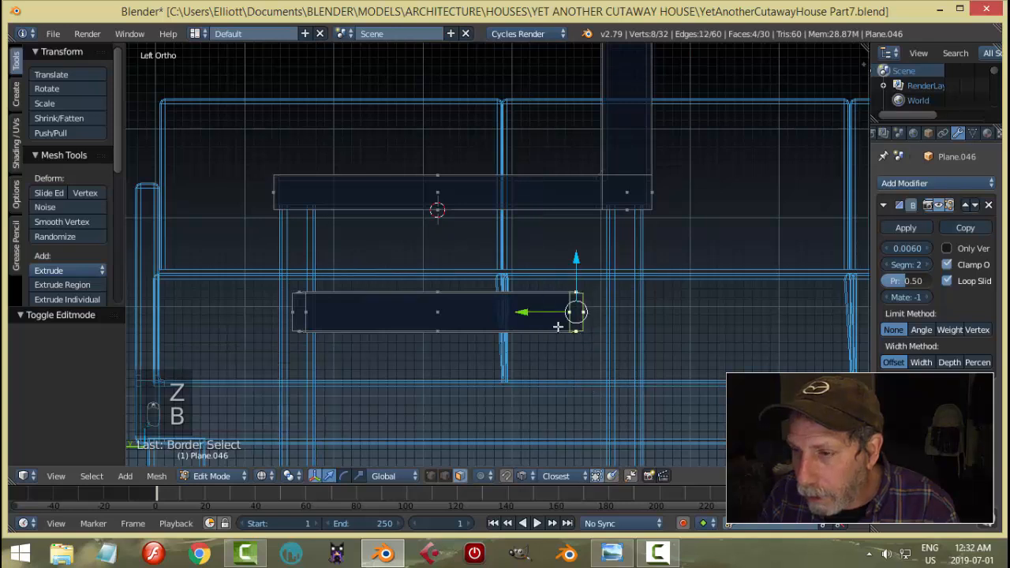
drag(523, 313, 561, 329)
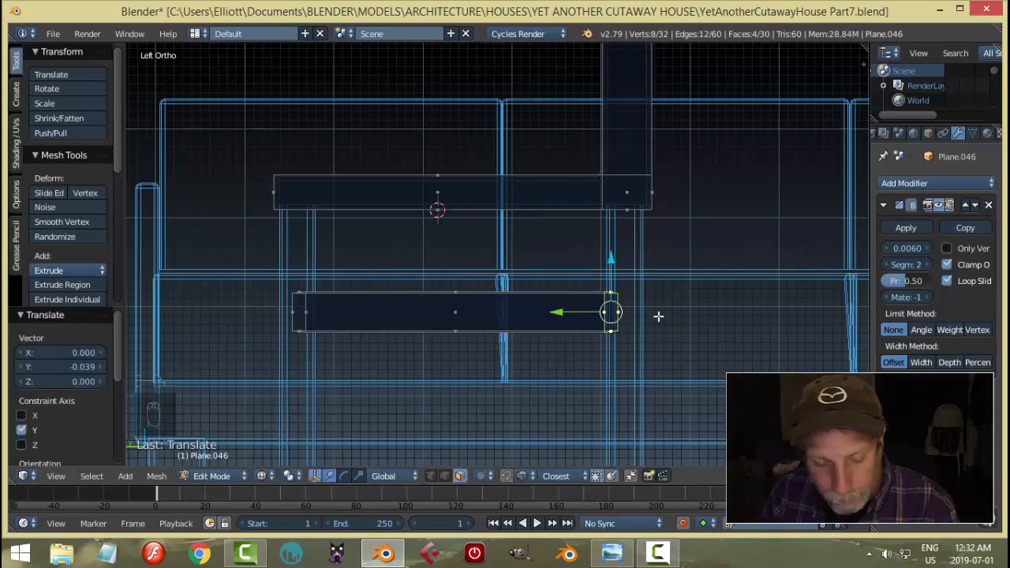
Step: Fine-tune the lower frame's rear and front rails against the chair legs in solid view and return to object mode
key(z)
mouse_move(677, 287)
middle_down()
mouse_move(681, 334)
mouse_move(694, 300)
mouse_move(587, 305)
middle_up()
drag(530, 293, 514, 293)
key(a)
middle_drag(514, 293, 244, 282)
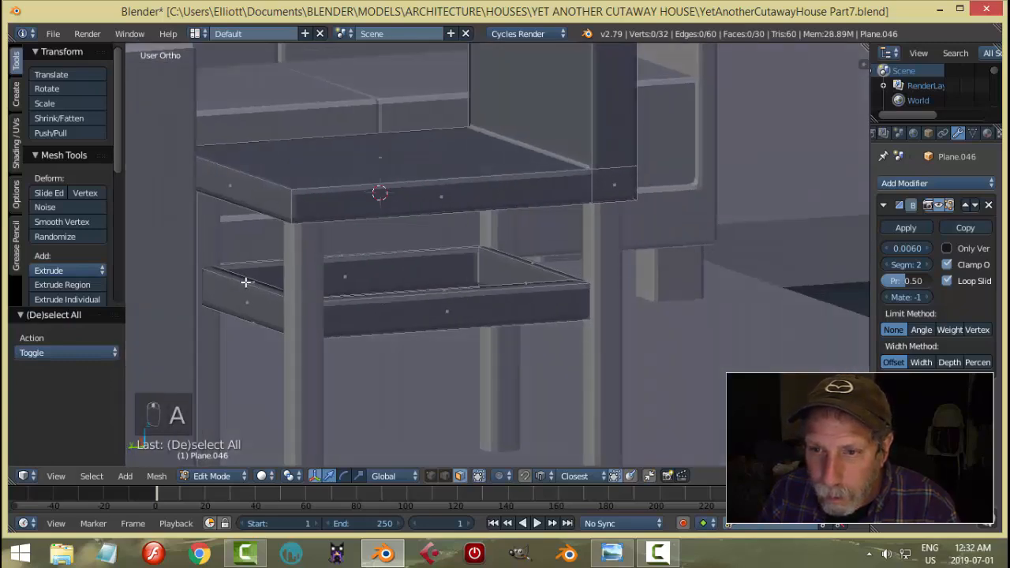
alt+right_click(244, 282)
middle_drag(364, 280, 289, 304)
mouse_move(300, 223)
mouse_down()
mouse_move(318, 233)
mouse_move(316, 223)
mouse_up()
key(a)
middle_drag(316, 223, 505, 277)
key(Tab)
click(375, 279)
key(a)
key(a)
scroll(591, 276, down, 3)
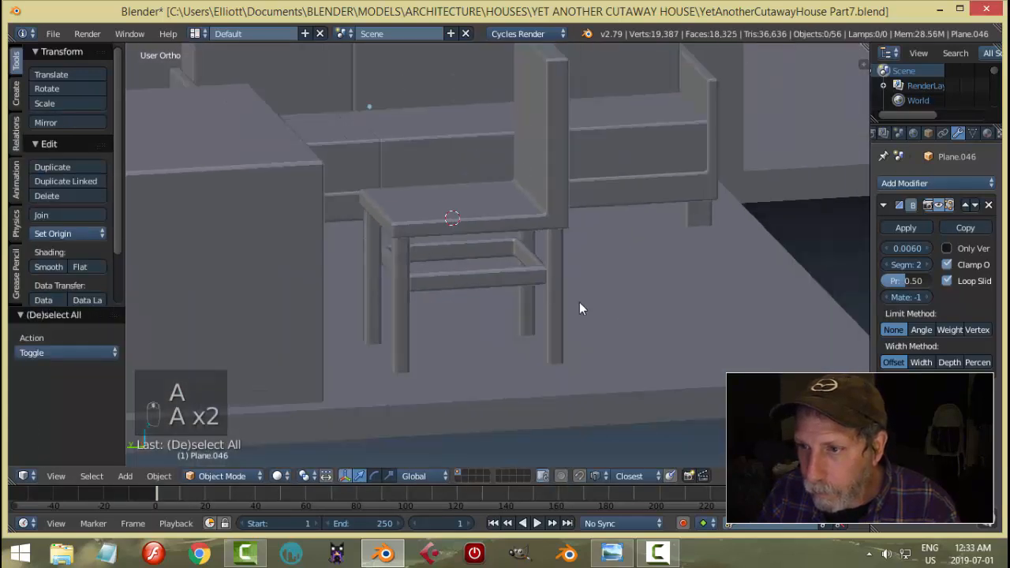
middle_drag(579, 308, 593, 279)
right_click(500, 285)
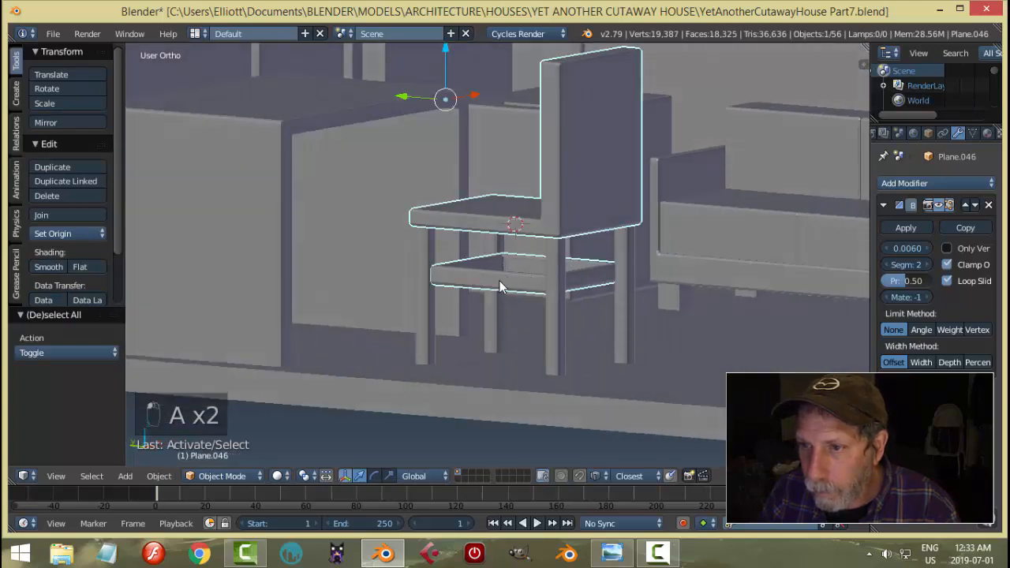
scroll(569, 278, down, 2)
key(s)
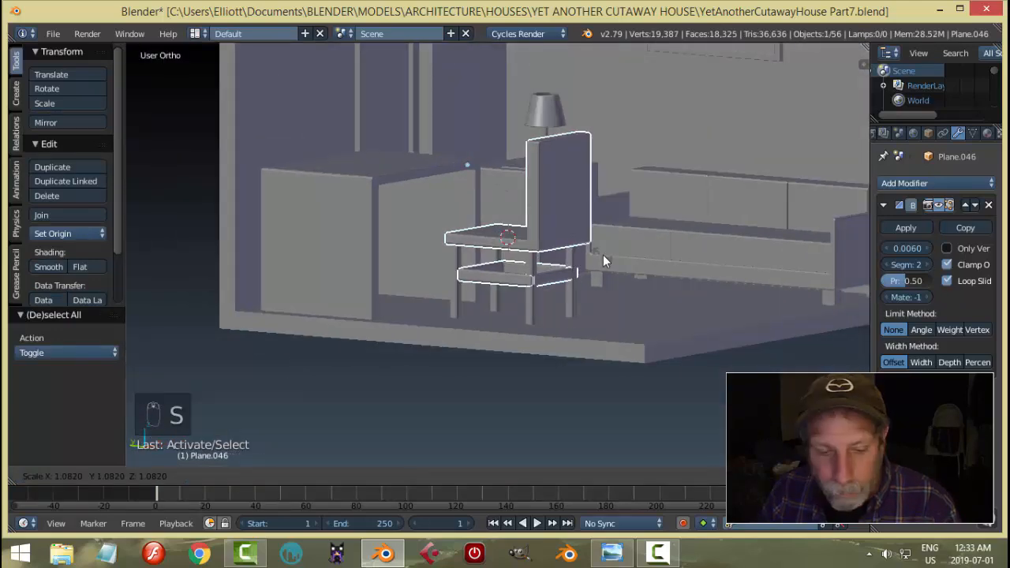
click(603, 261)
key(a)
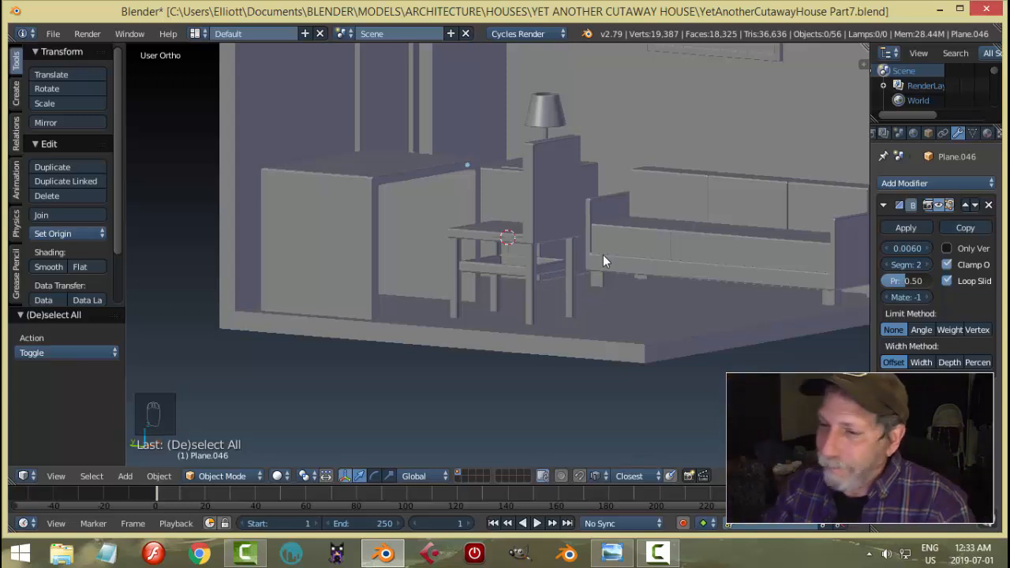
Step: Compare the chair with the reference image, raise the whole lower frame slightly along Z and return to object mode
click(612, 553)
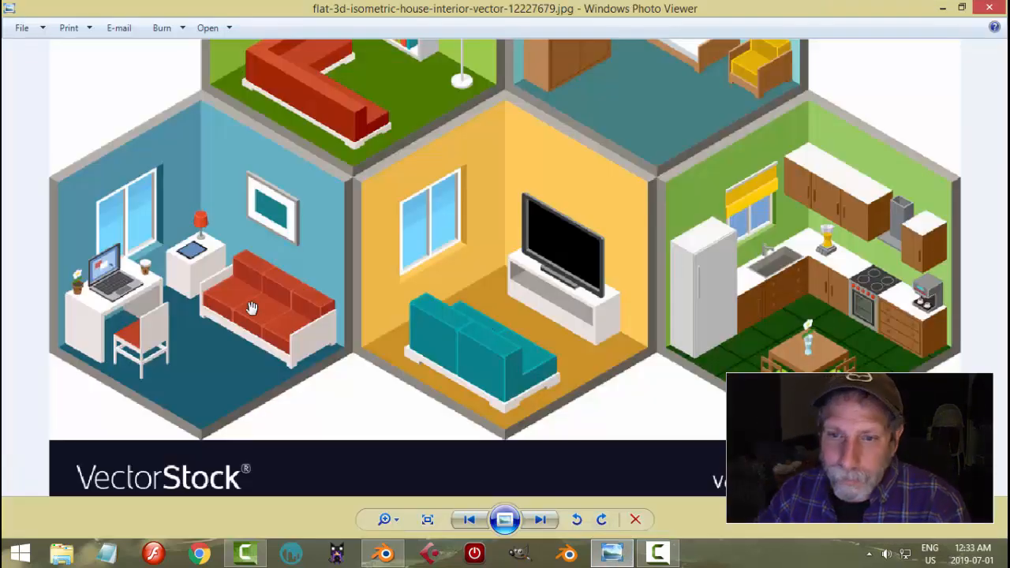
click(385, 552)
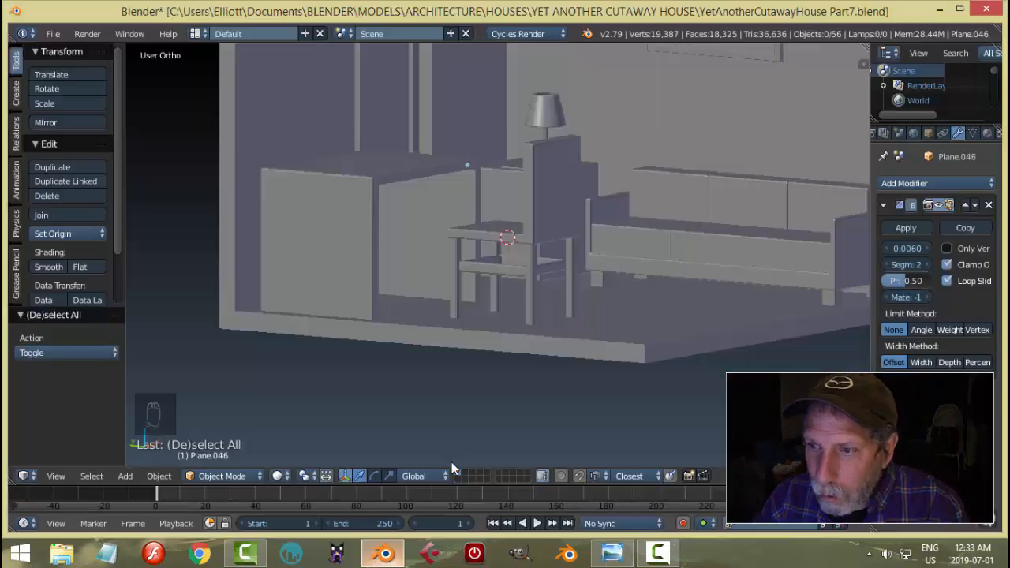
click(613, 553)
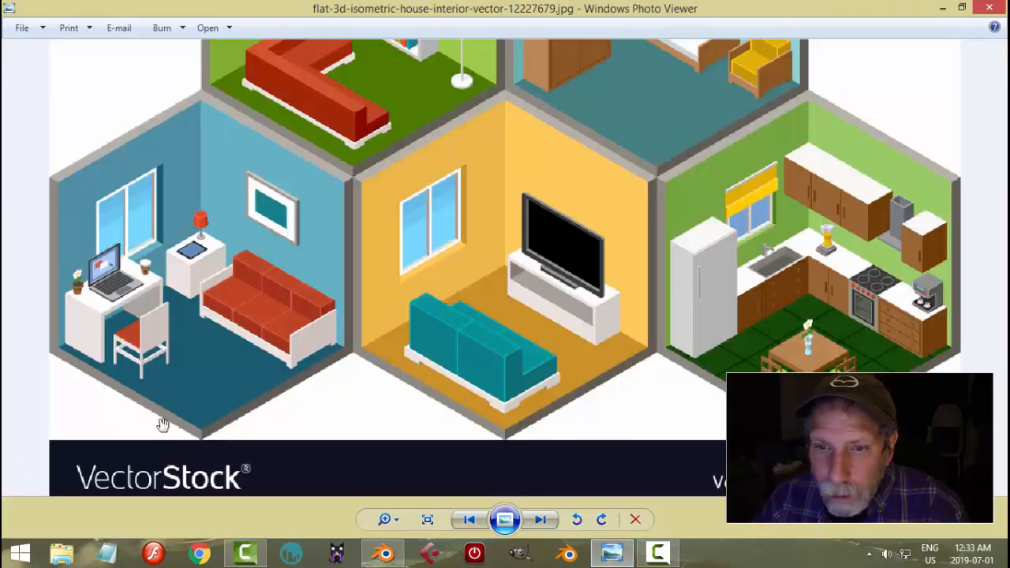
click(384, 553)
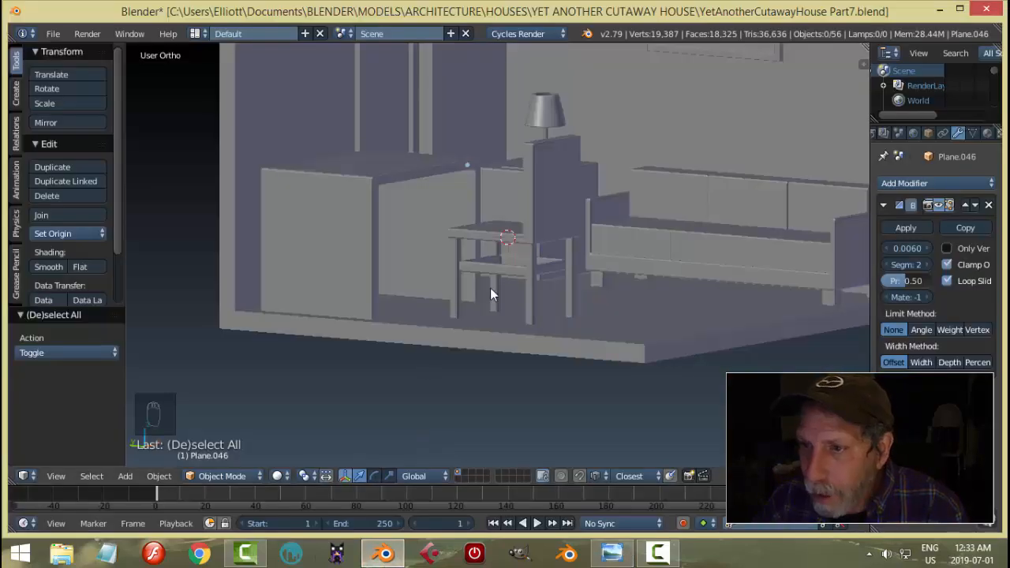
right_click(519, 270)
key(Tab)
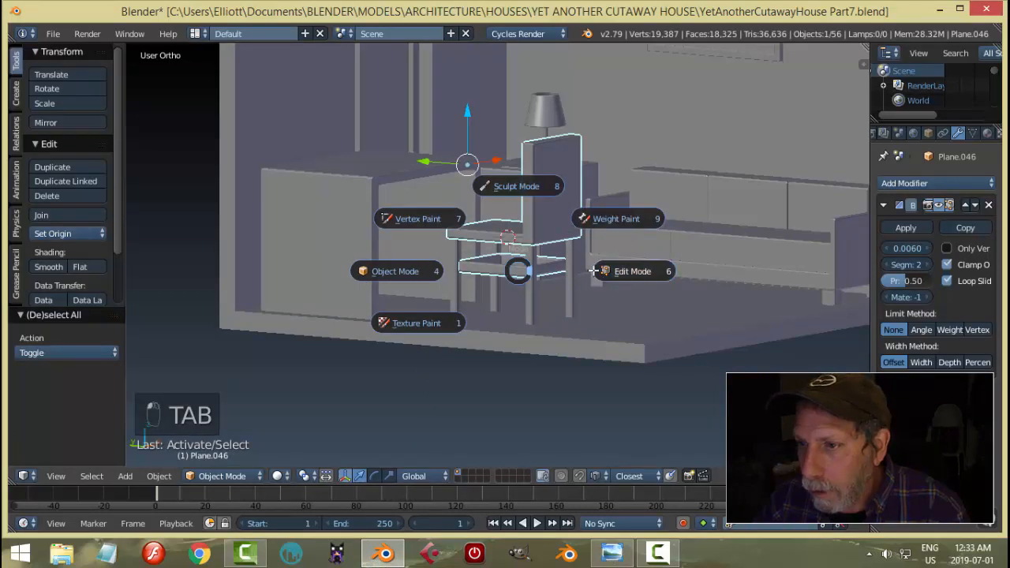
right_click(494, 273)
key(ctrl+l)
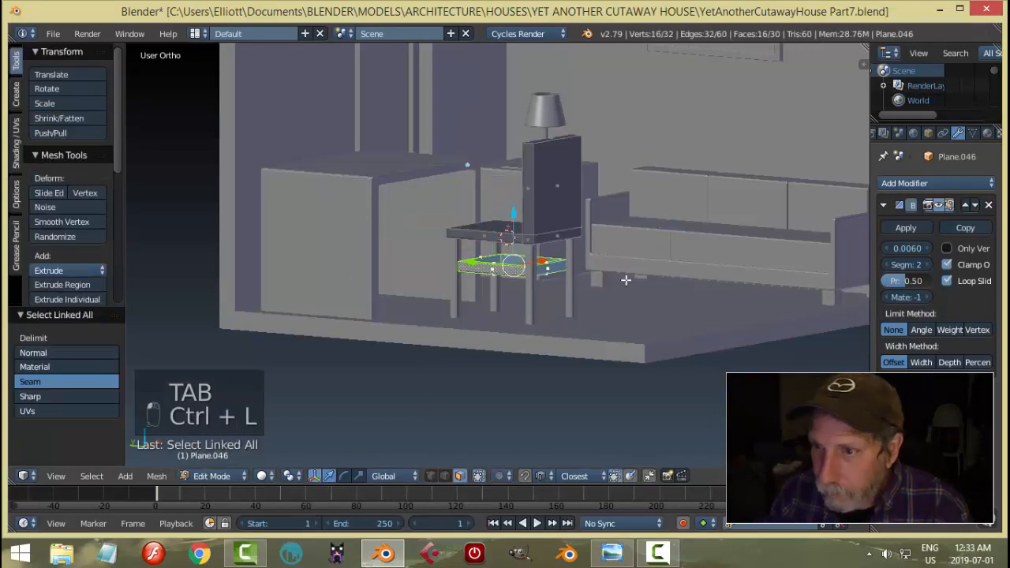
scroll(626, 280, up, 2)
key(g)
key(z)
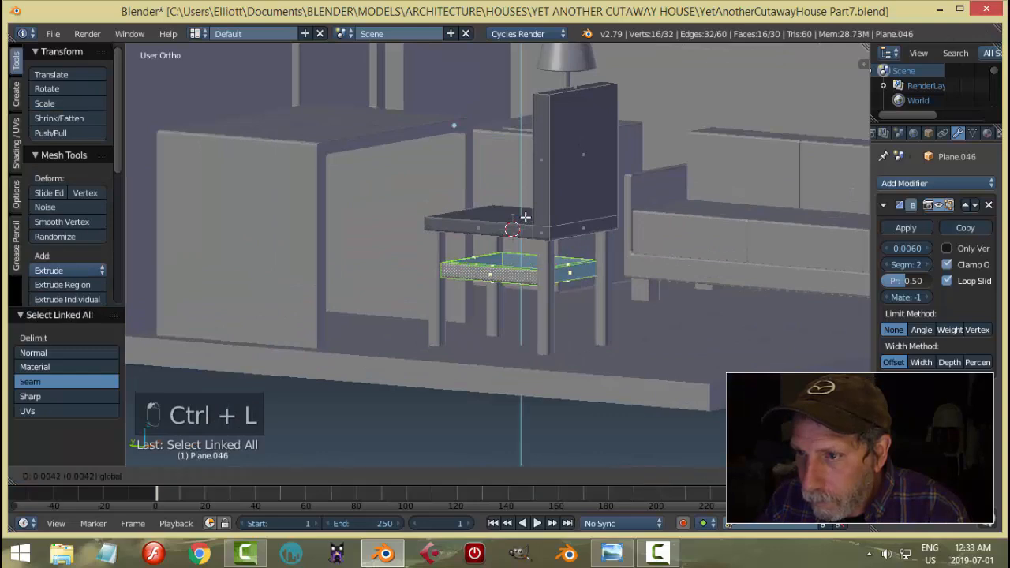
click(521, 218)
key(a)
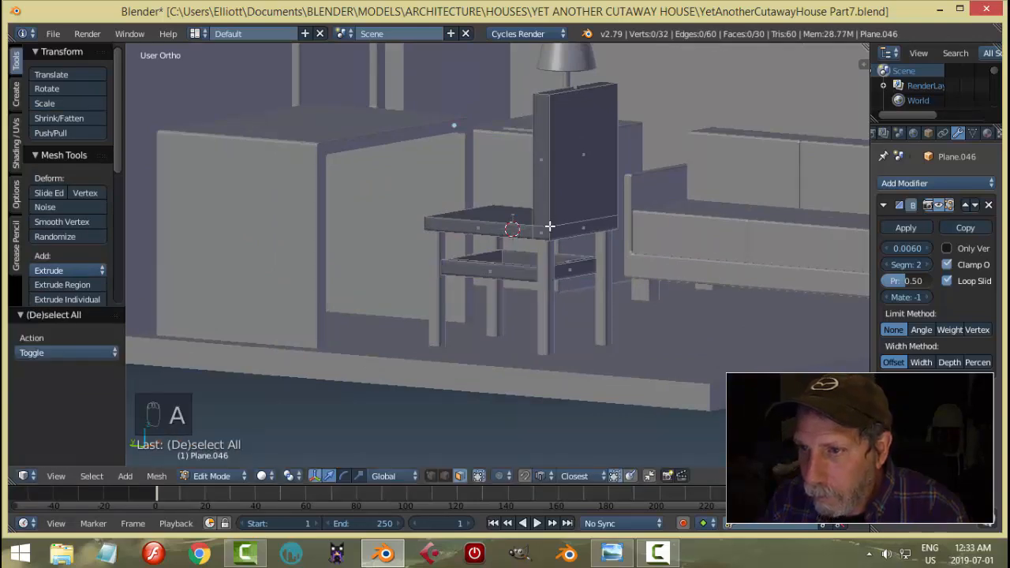
key(Tab)
key(a)
Step: Compare the chair with the reference image, select its seat and leg objects and set their origins to geometry
scroll(620, 223, down, 3)
middle_drag(621, 224, 618, 348)
click(613, 552)
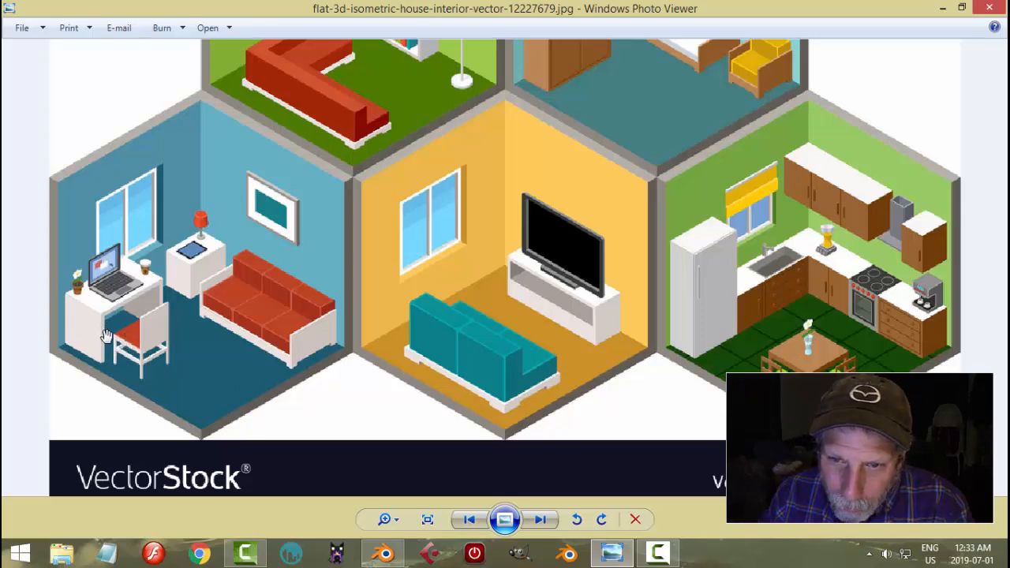
click(384, 554)
middle_drag(553, 343, 543, 371)
click(486, 238)
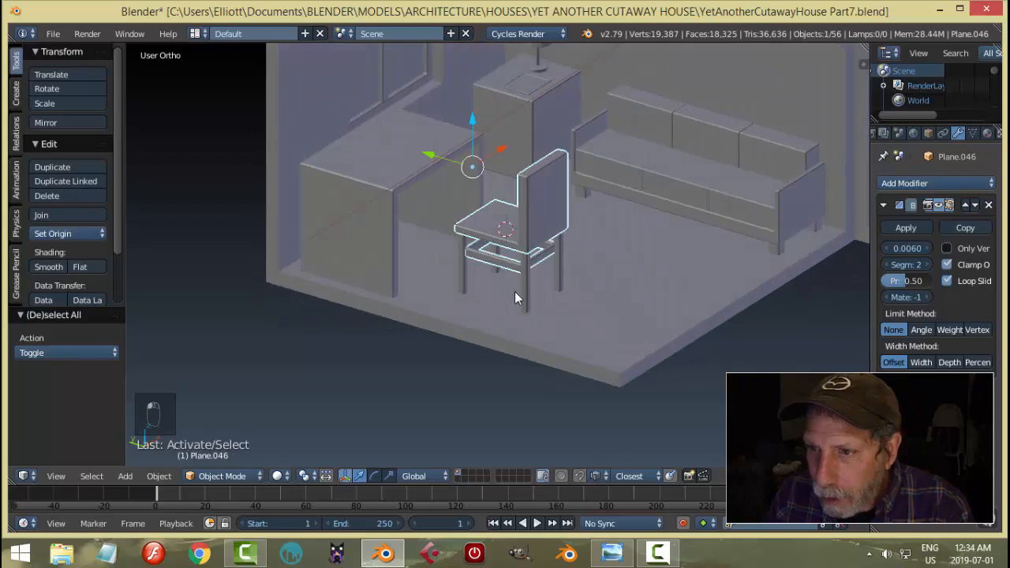
scroll(515, 291, up, 2)
shift+click(535, 286)
middle_drag(573, 293, 535, 297)
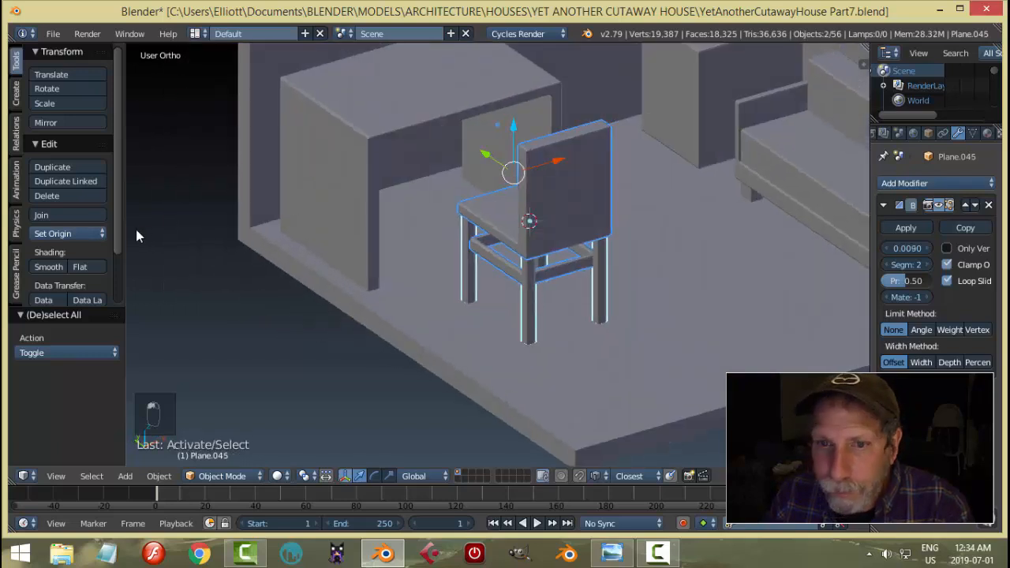
click(82, 232)
click(83, 260)
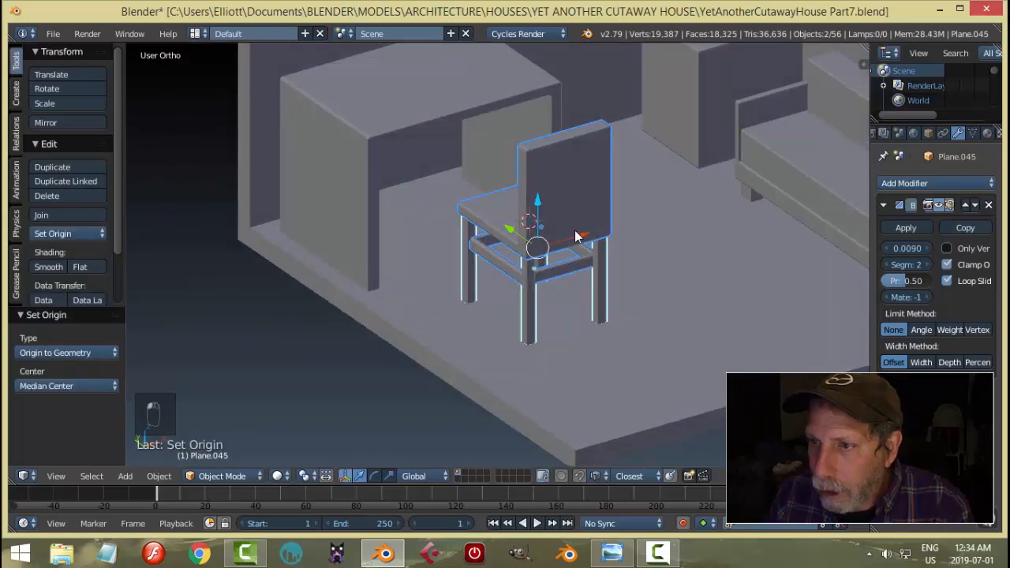
Step: Move the seat and leg objects together -0.125 along X, 0.211 along Y and -0.022 along Z, and deselect them
drag(577, 234, 545, 247)
middle_drag(453, 286, 497, 242)
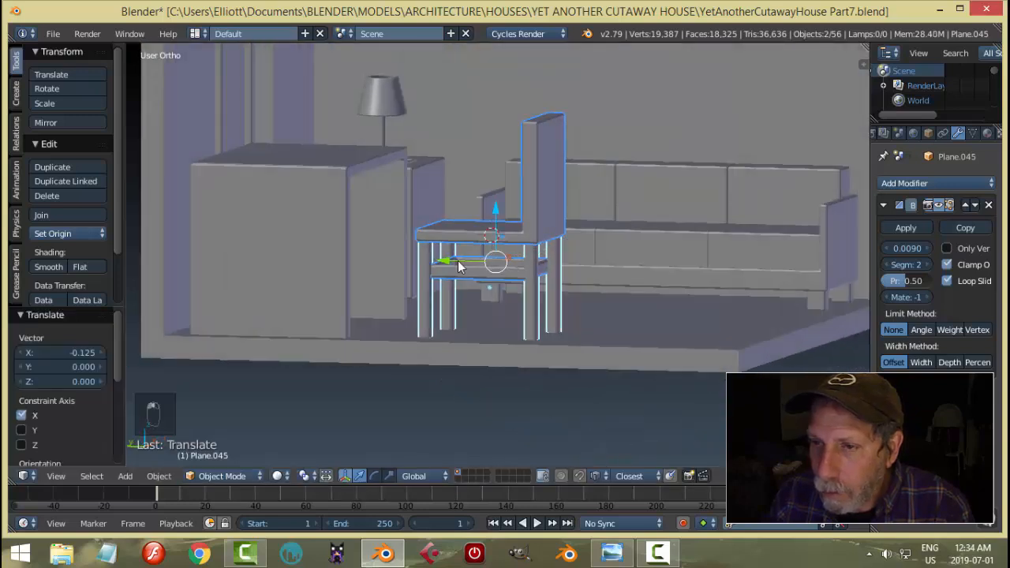
drag(461, 267, 385, 252)
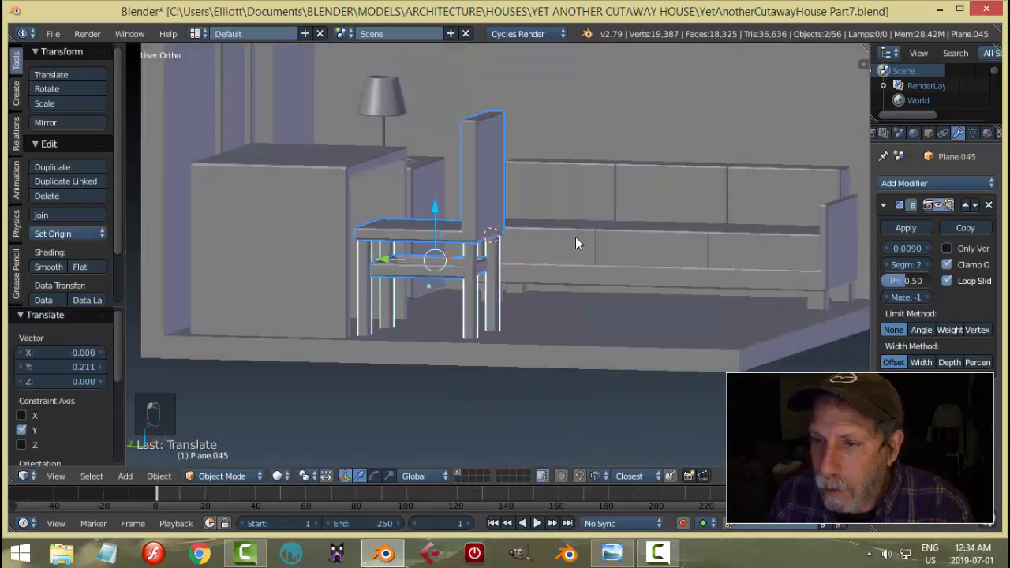
drag(436, 212, 437, 224)
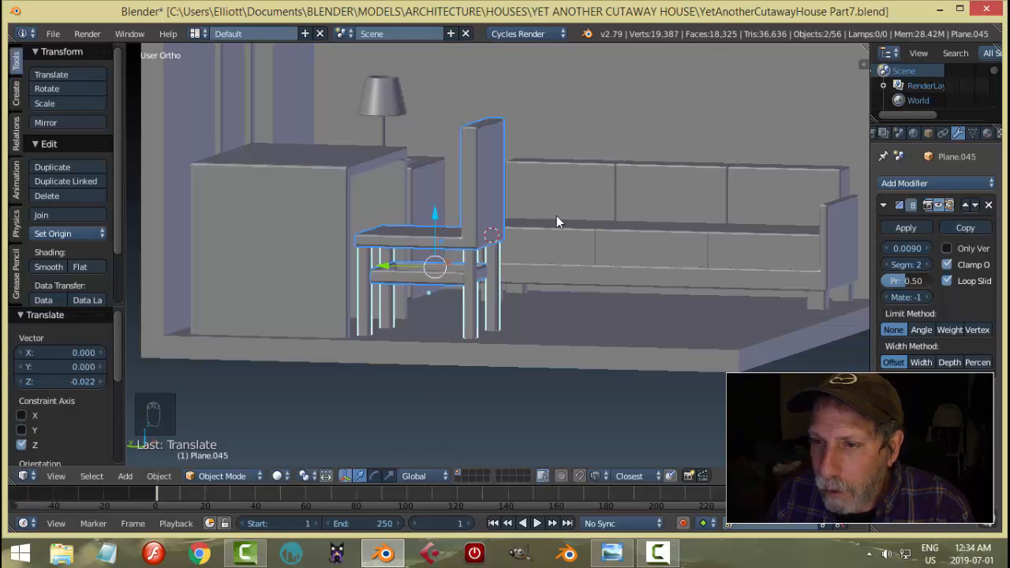
key(a)
middle_drag(557, 215, 575, 252)
scroll(557, 264, up, 3)
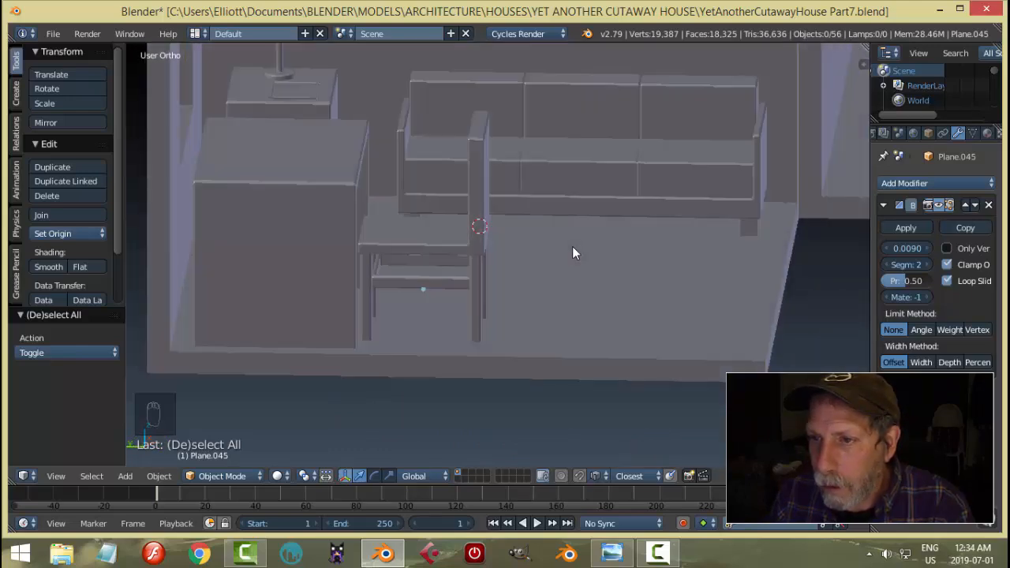
Step: In the seat object's mesh, move the rear faces of the backrest and seat 0.010 along Y and return to object mode
right_click(485, 205)
key(Tab)
scroll(510, 187, up, 3)
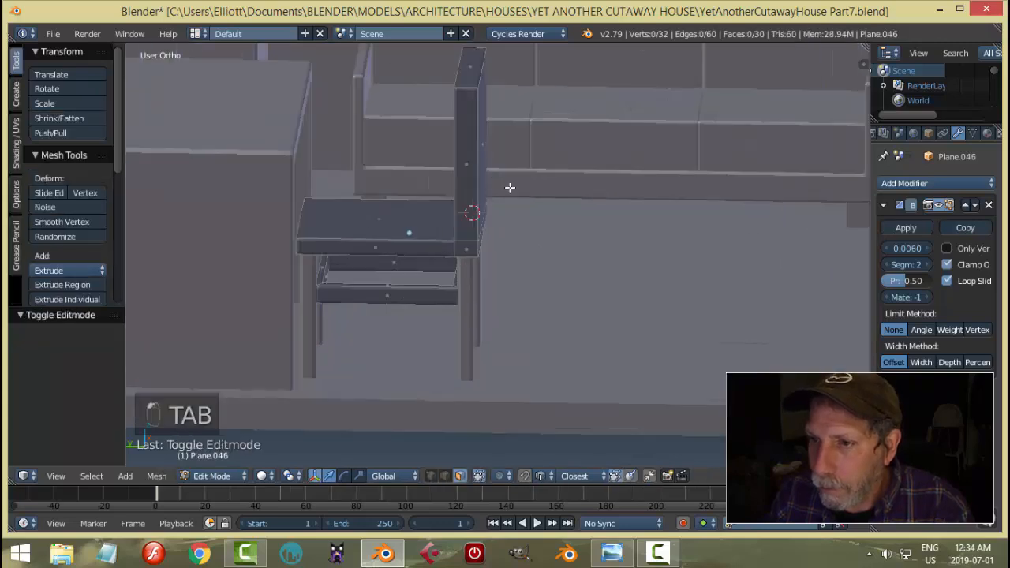
right_click(482, 167)
middle_drag(482, 167, 445, 168)
shift+right_click(497, 228)
drag(432, 178, 433, 178)
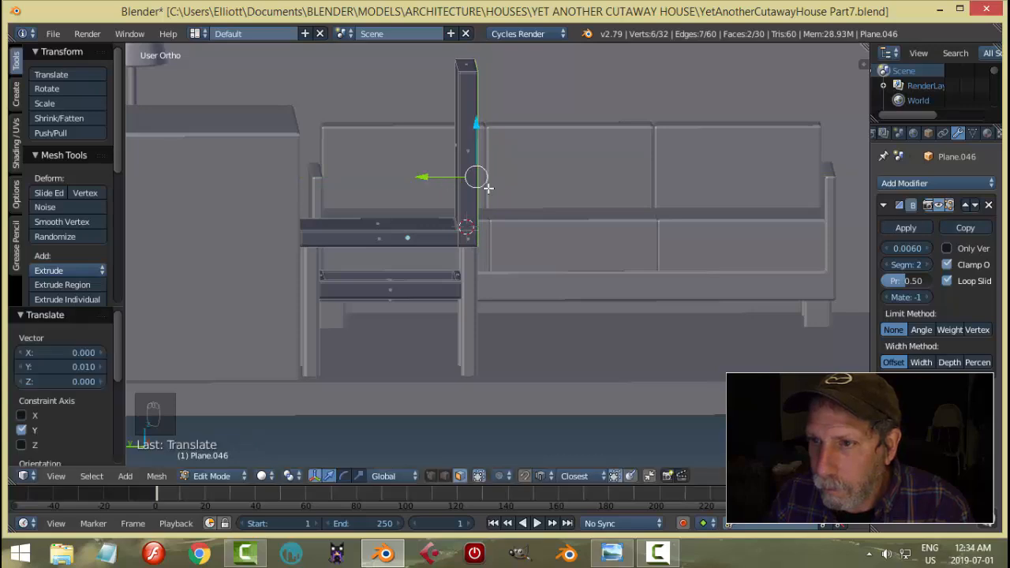
key(a)
middle_drag(560, 208, 497, 202)
key(Tab)
click(448, 214)
key(a)
Step: Join the seat and backrest object with the legs into one chair object and deselect it
scroll(562, 202, down, 4)
scroll(513, 228, up, 3)
right_click(497, 199)
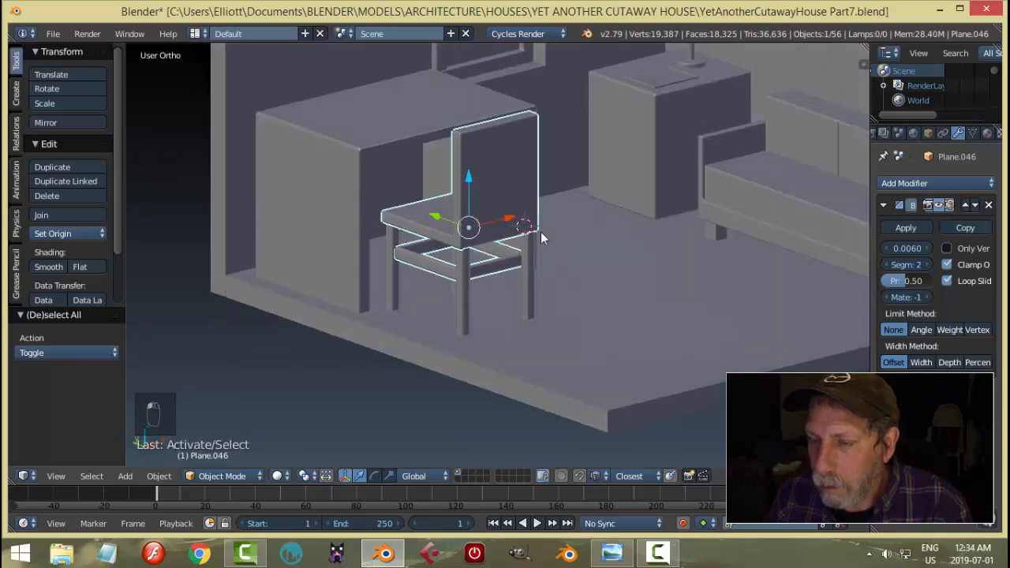
shift+right_click(461, 280)
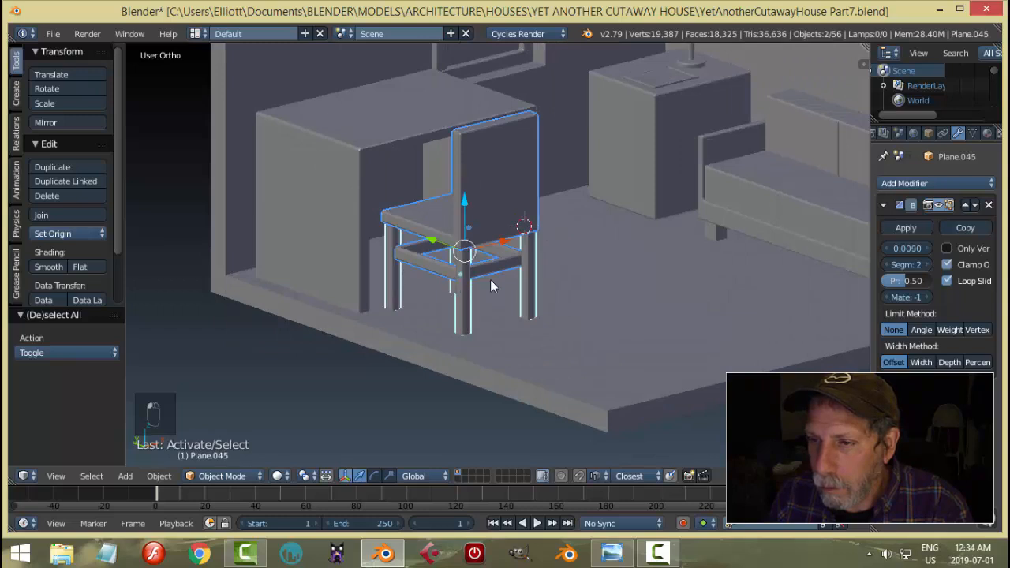
key(ctrl+j)
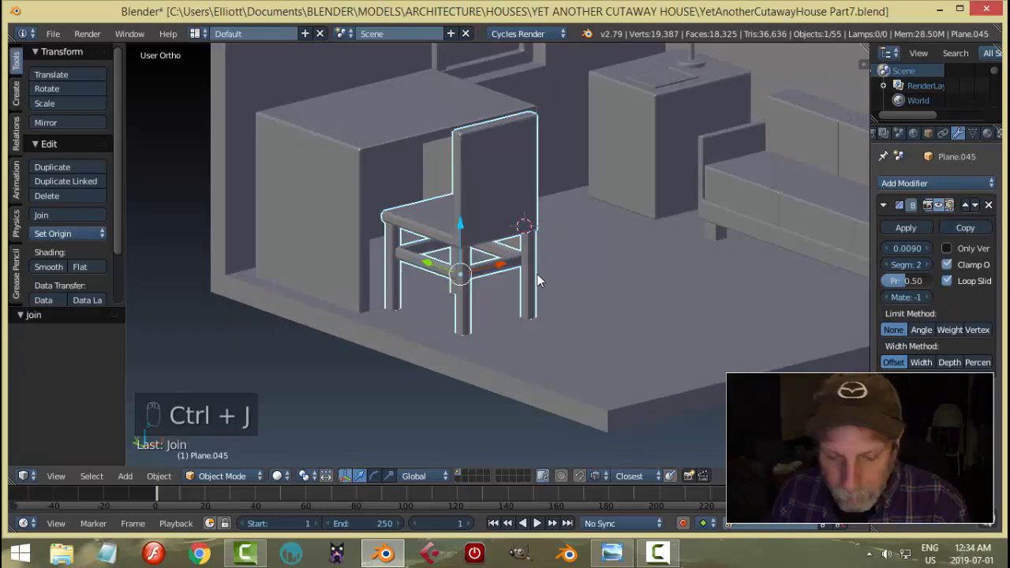
key(a)
Step: Try to move the joined chair along X and undo the move
scroll(528, 253, down, 5)
middle_drag(488, 245, 497, 236)
right_click(497, 235)
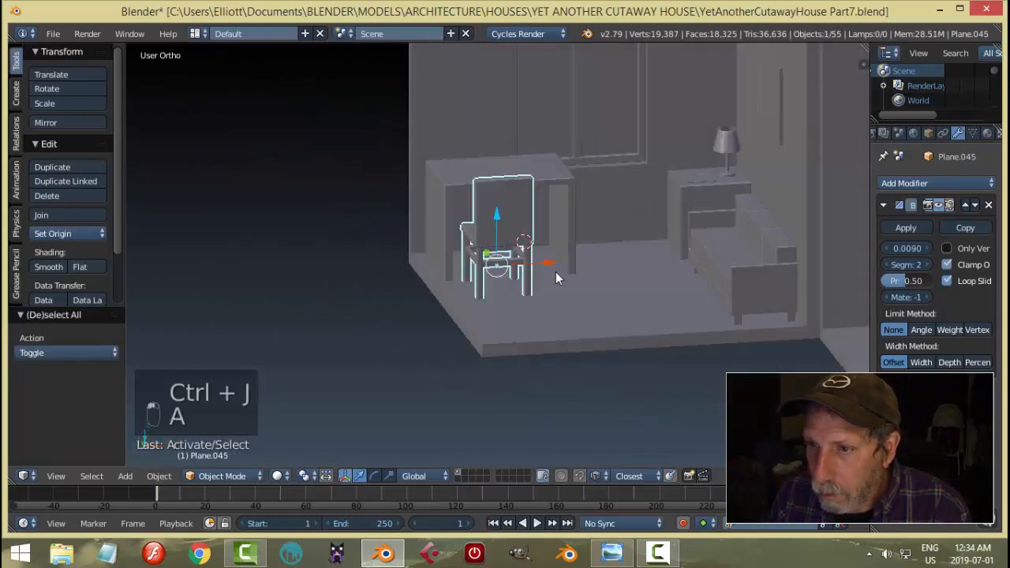
drag(544, 263, 557, 265)
key(ctrl+z)
middle_drag(556, 265, 623, 270)
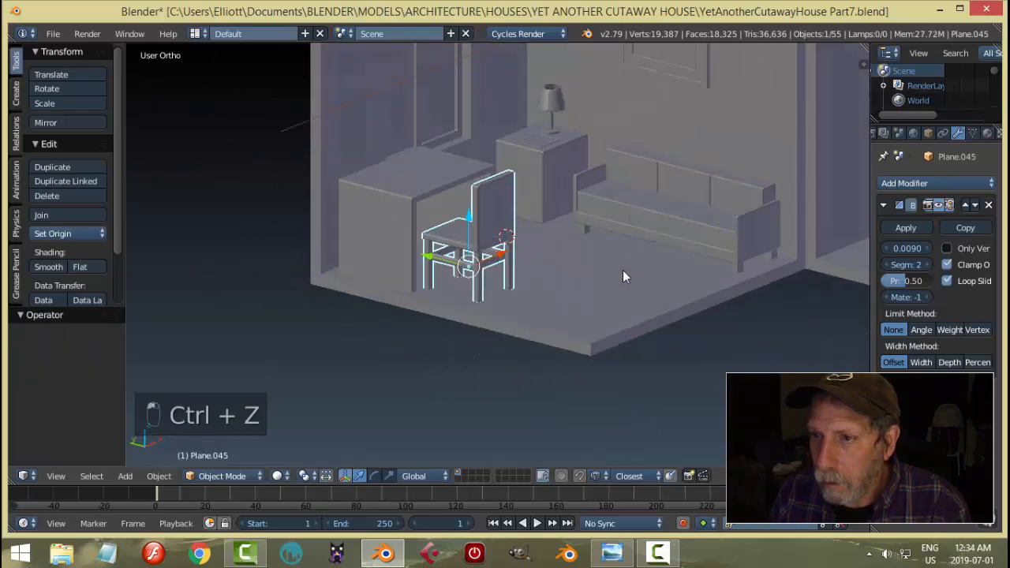
Step: Compare the chair's placement with the reference image and pull the chair slightly away from the desk along Y
key(a)
middle_drag(512, 261, 602, 293)
scroll(542, 299, up, 3)
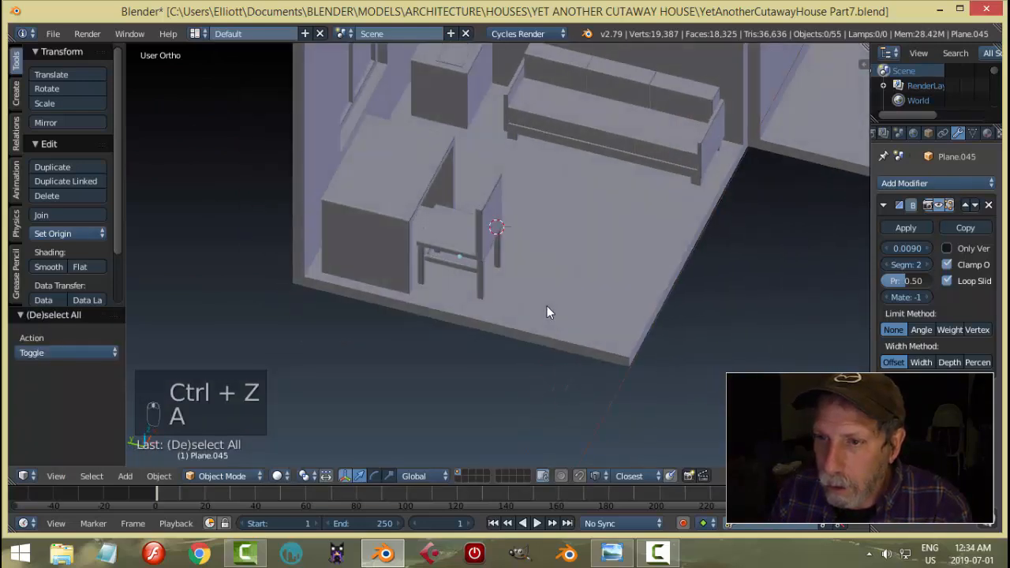
click(612, 553)
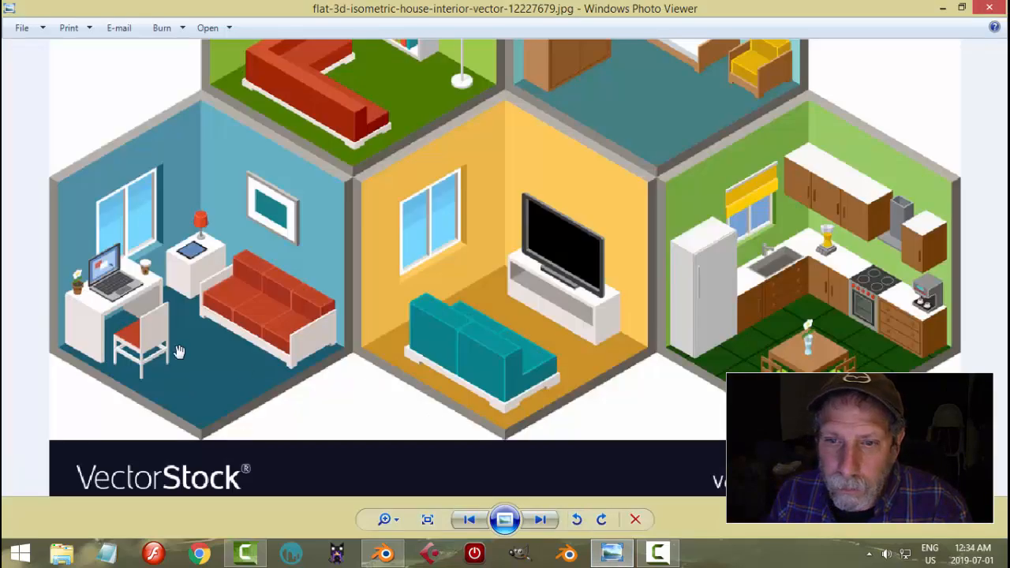
click(387, 555)
middle_drag(462, 294, 438, 239)
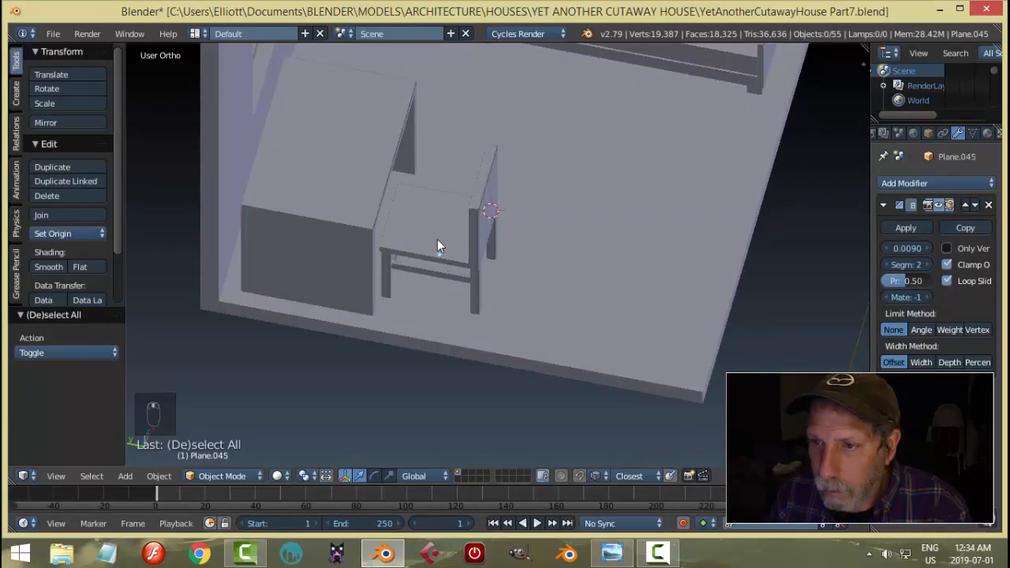
right_click(412, 232)
drag(401, 248, 439, 257)
middle_drag(510, 262, 463, 288)
key(a)
scroll(439, 244, up, 2)
Step: Try to nudge the seat's front face along Y in the chair's mesh and return to object mode
right_click(439, 244)
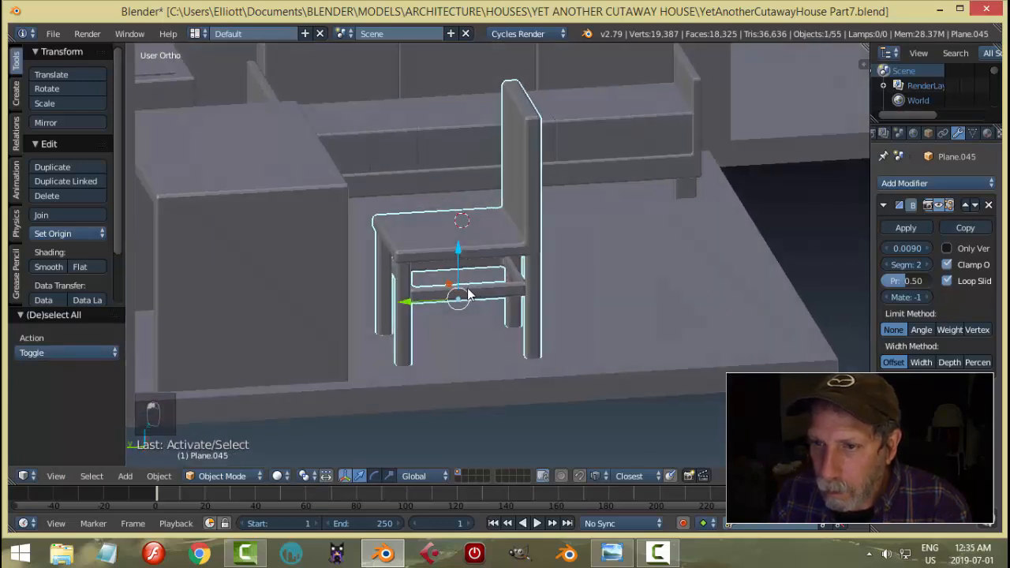
key(Tab)
click(557, 289)
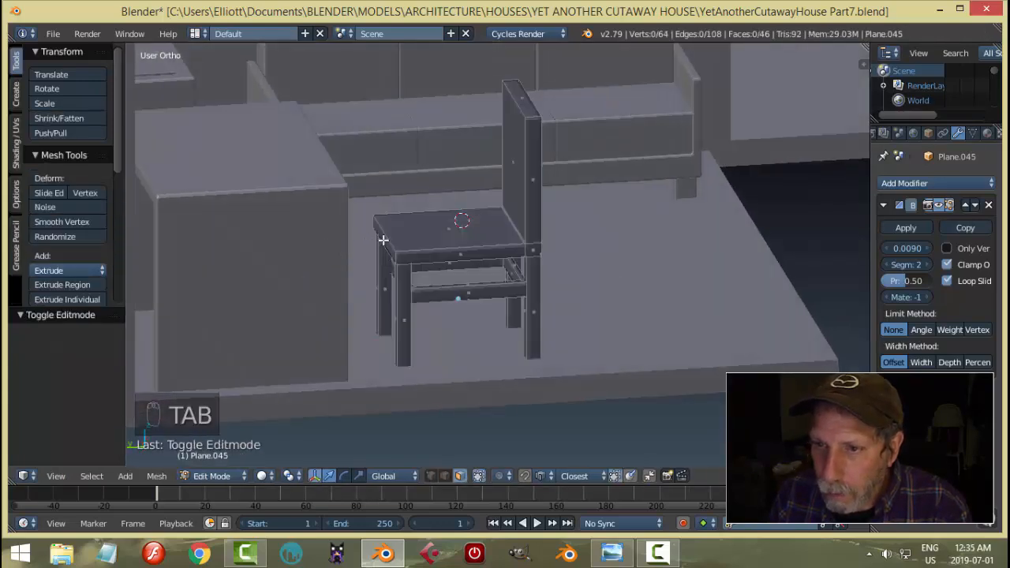
right_click(383, 240)
scroll(322, 229, up, 3)
drag(246, 237, 249, 235)
right_click(249, 236)
key(a)
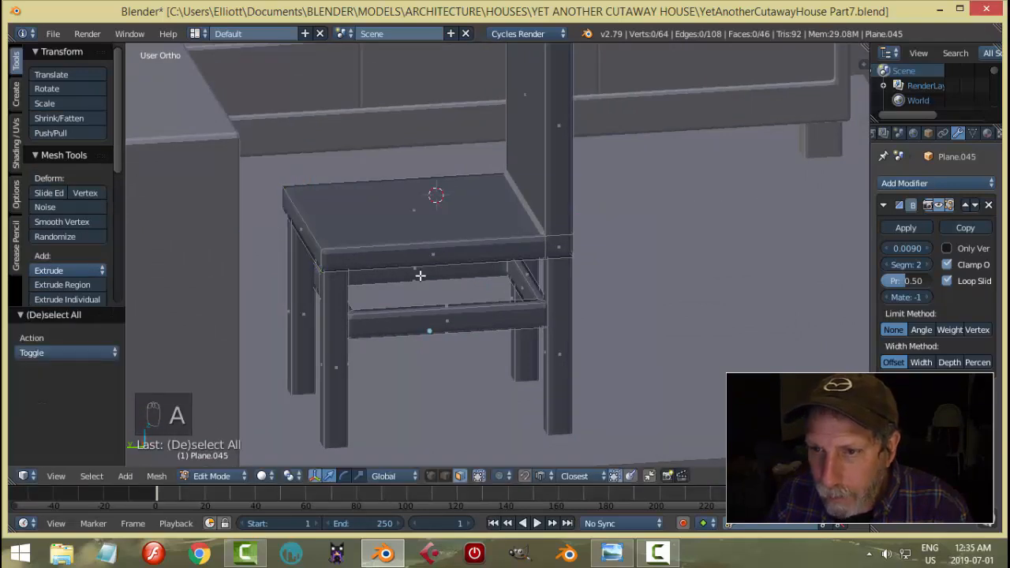
scroll(395, 244, up, 3)
key(Tab)
click(317, 246)
key(a)
scroll(449, 244, down, 2)
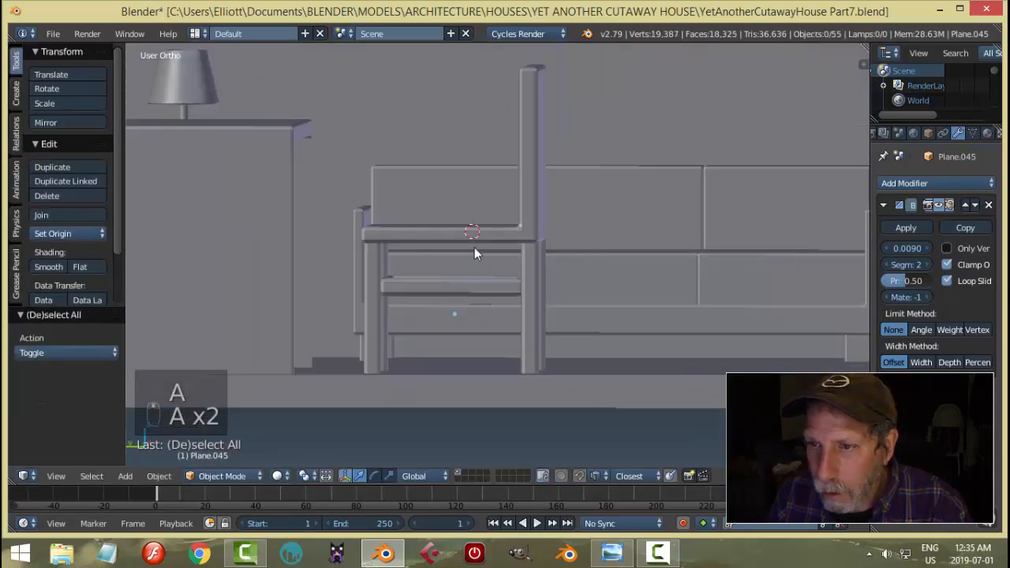
Step: Save the scene over the existing file YetAnotherCutawayHouse Part7.blend
middle_drag(474, 247, 475, 287)
key(ctrl+s)
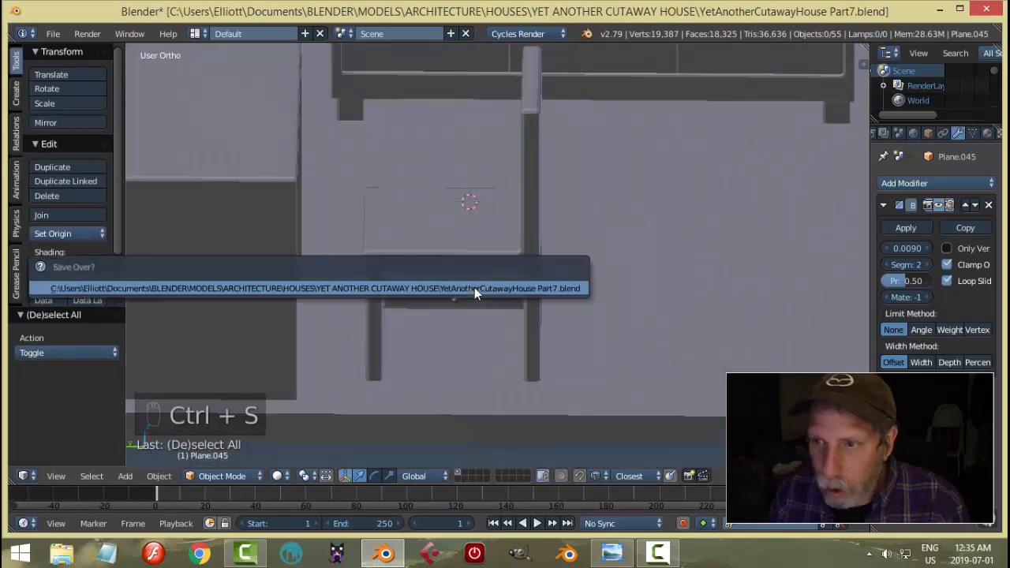
click(474, 288)
Step: Move the chair 0.177 along Y toward the desk and 0.050 along X, and deselect it
scroll(544, 280, down, 5)
middle_drag(614, 271, 535, 277)
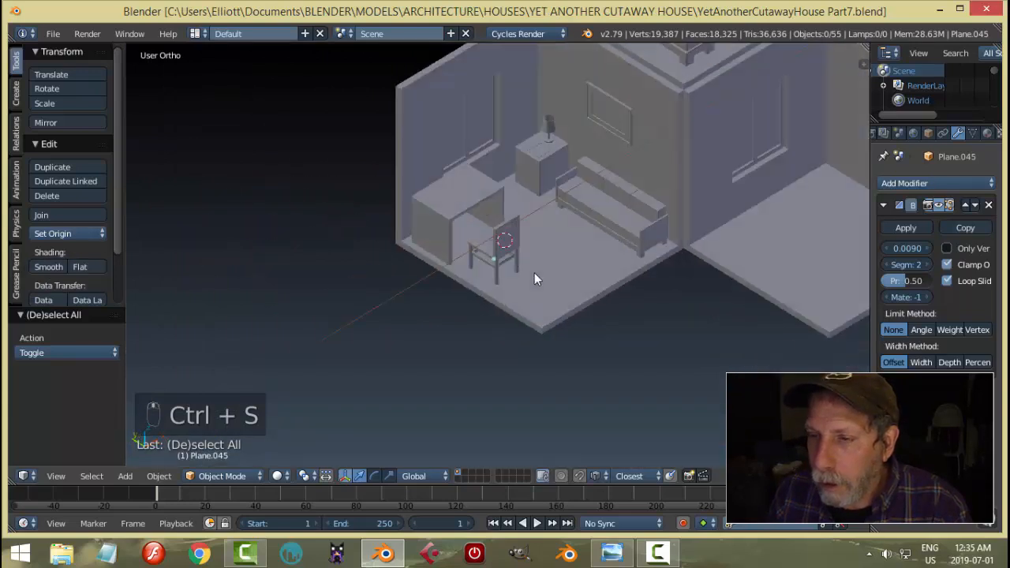
right_click(487, 243)
key(g)
click(448, 233)
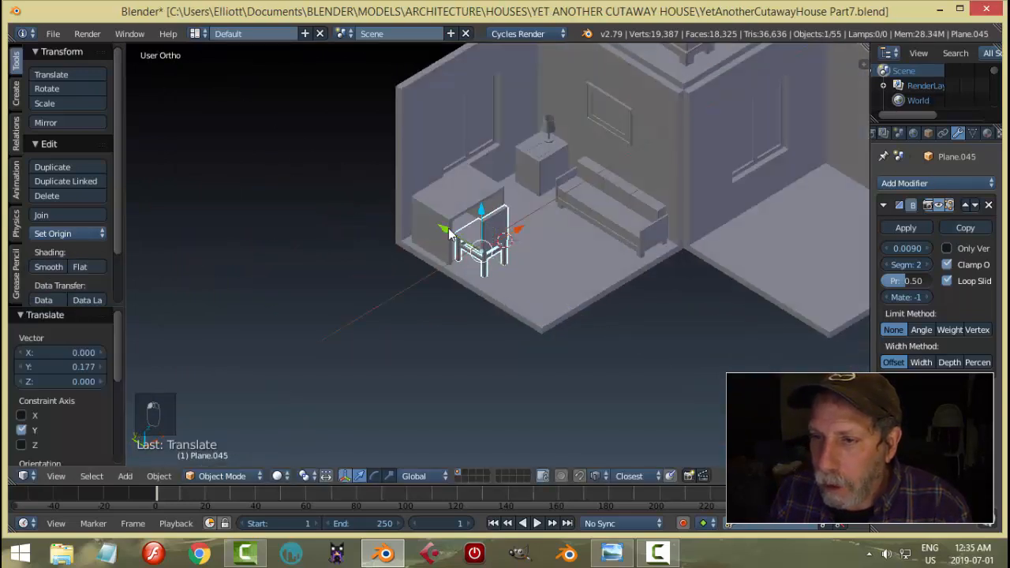
key(g)
key(x)
click(519, 233)
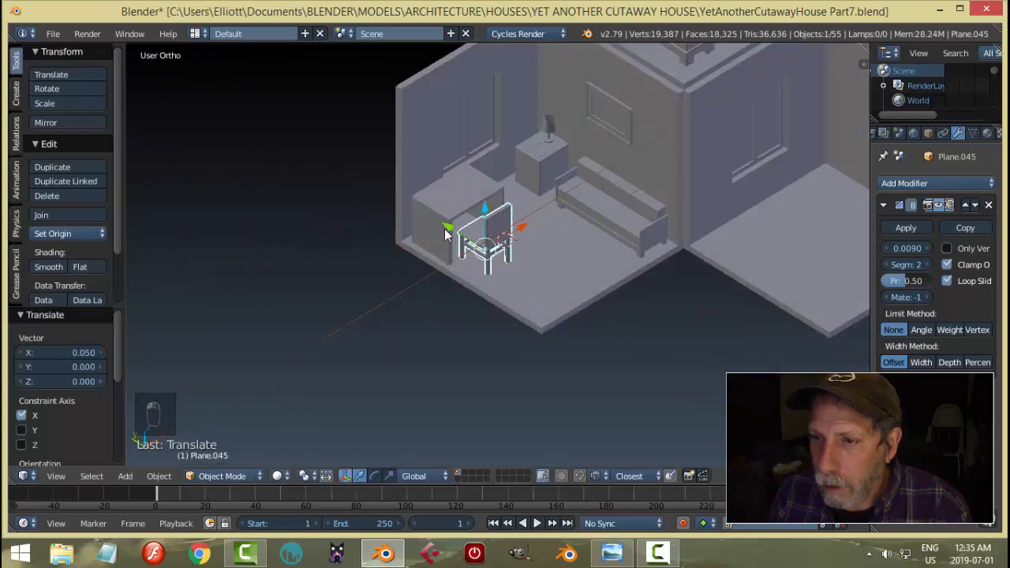
key(a)
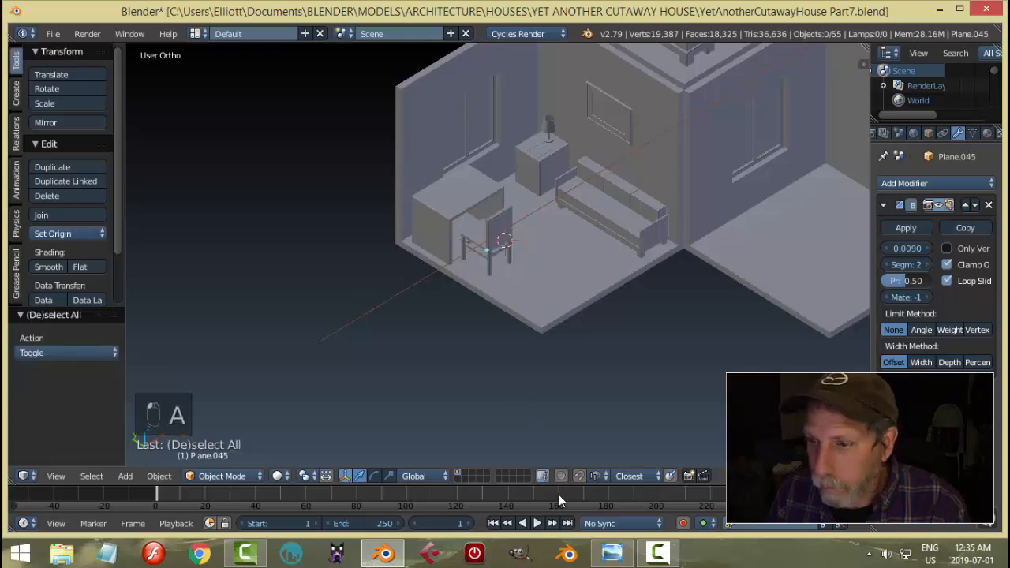
Step: Check the chair's new position against the reference image and save the Blender file again
click(600, 554)
click(385, 554)
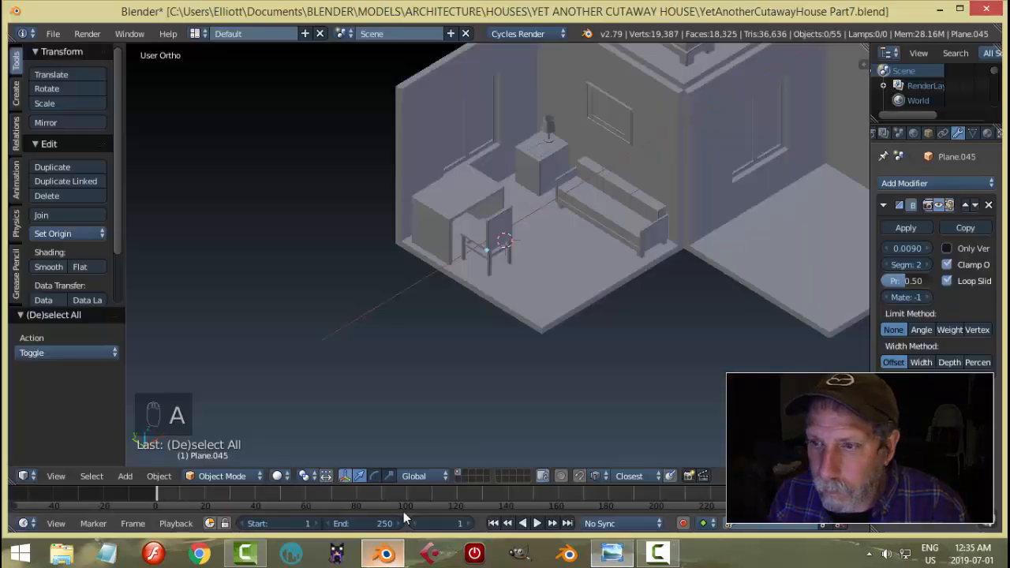
scroll(491, 350, up, 3)
middle_drag(518, 337, 492, 328)
key(ctrl+s)
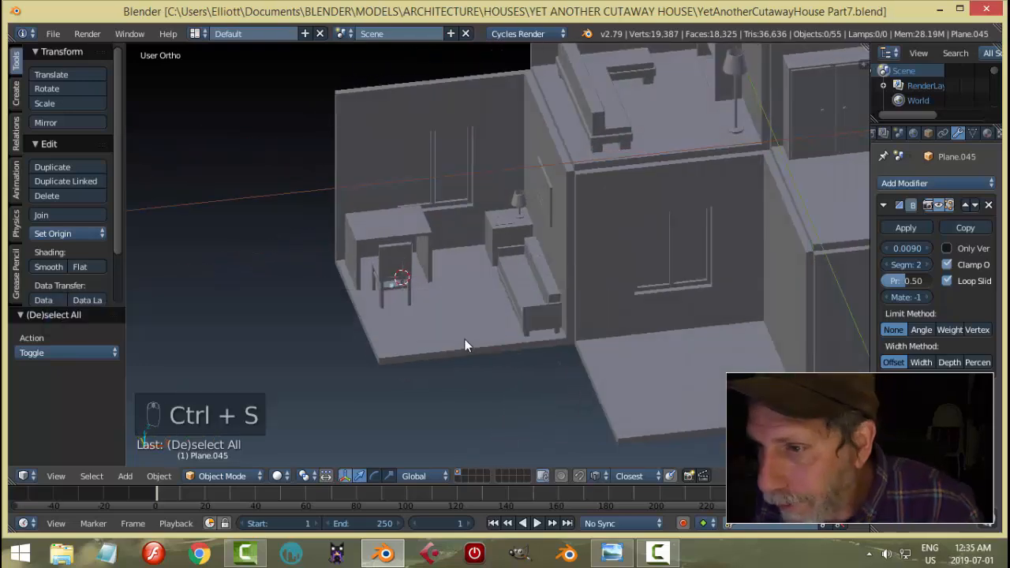
Step: Compare the modelled desk area with the reference image and examine the items standing on its desk, then return to Blender
scroll(464, 341, up, 4)
middle_drag(473, 274, 442, 340)
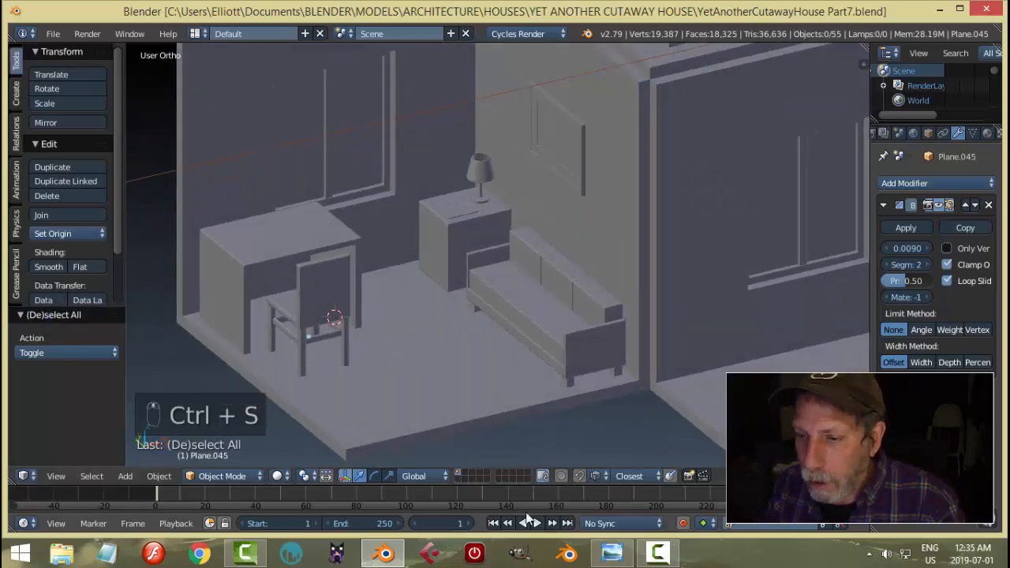
click(613, 554)
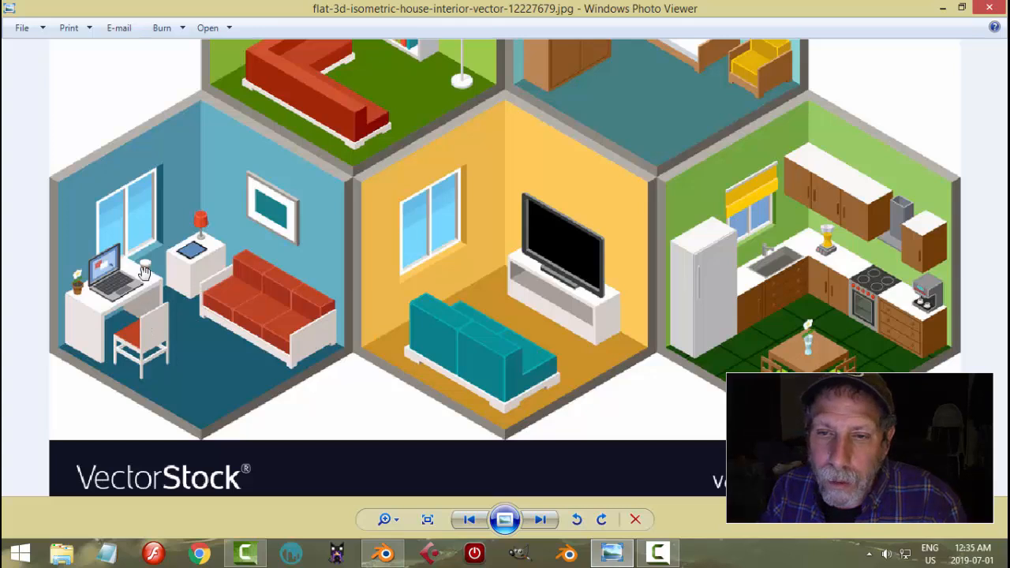
scroll(145, 271, up, 1)
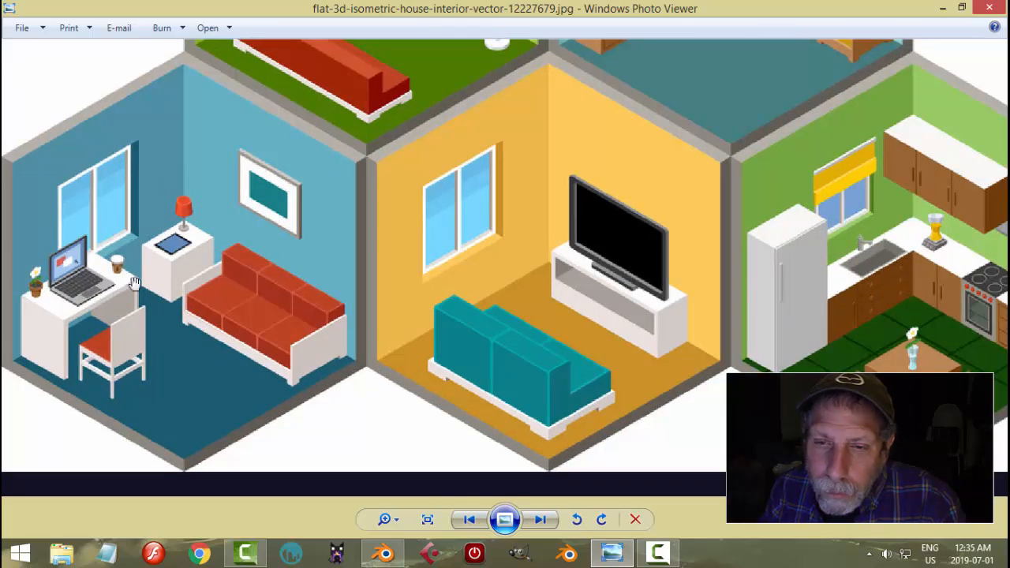
mouse_move(386, 555)
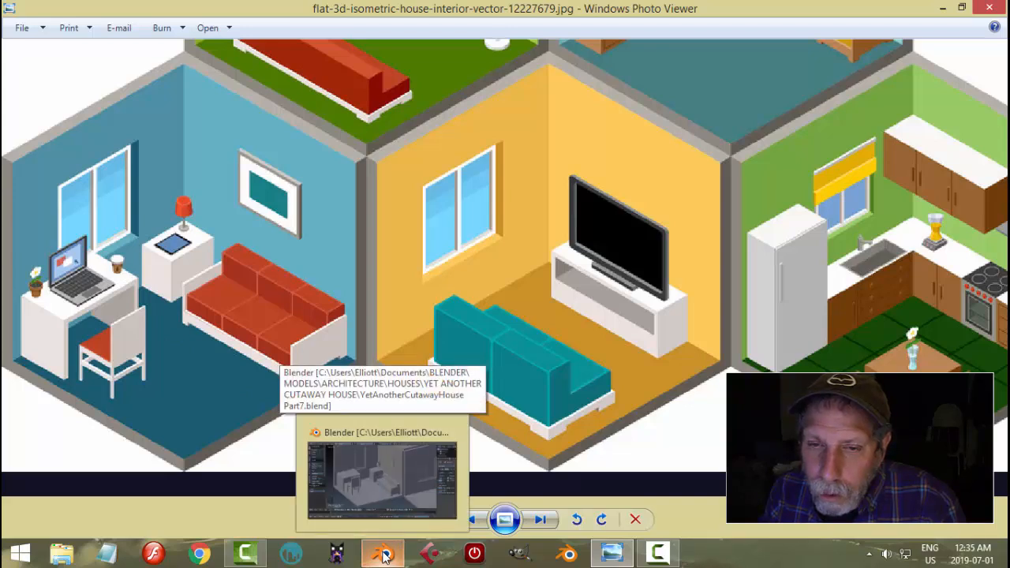
click(382, 480)
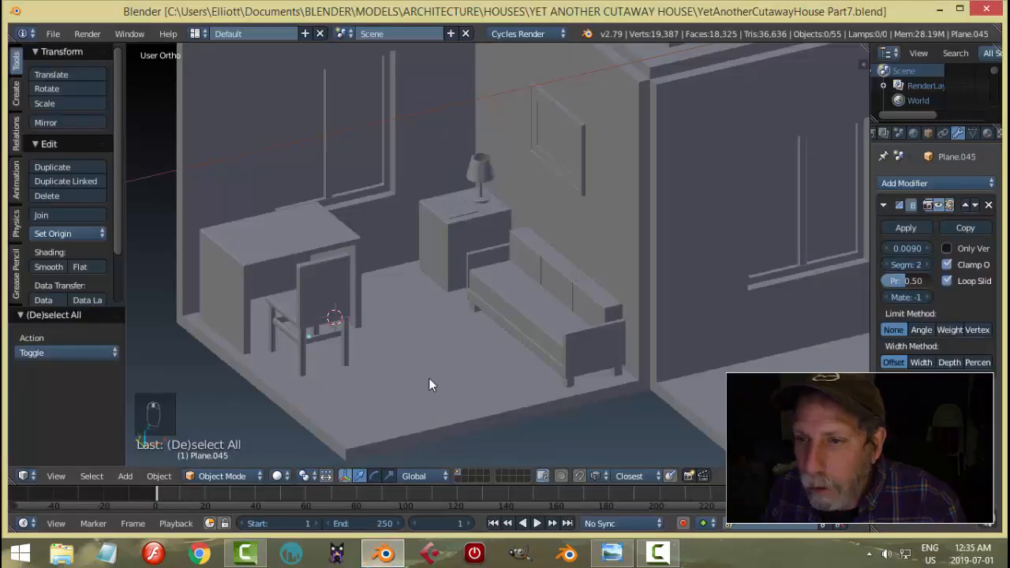
Step: Snap the 3D cursor to the centre of the desk's top face and return to object mode
right_click(242, 231)
middle_drag(242, 231, 448, 290)
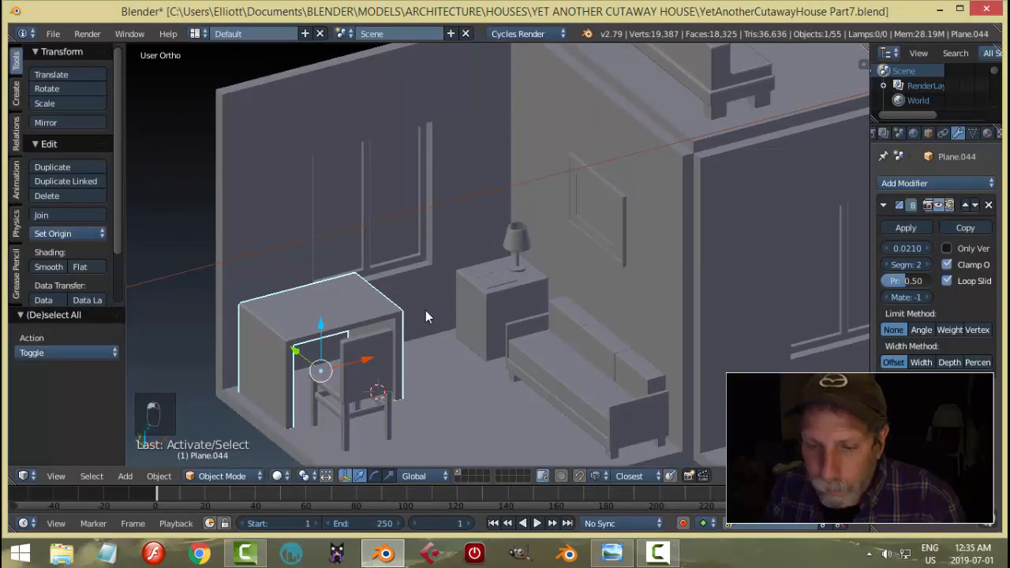
key(Tab)
click(539, 312)
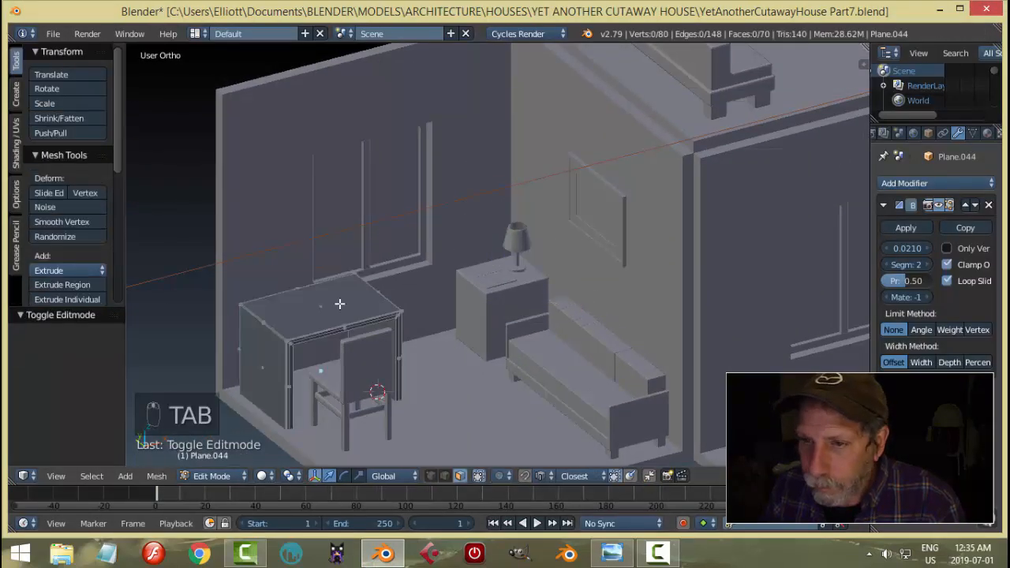
key(shift+s)
click(416, 299)
key(a)
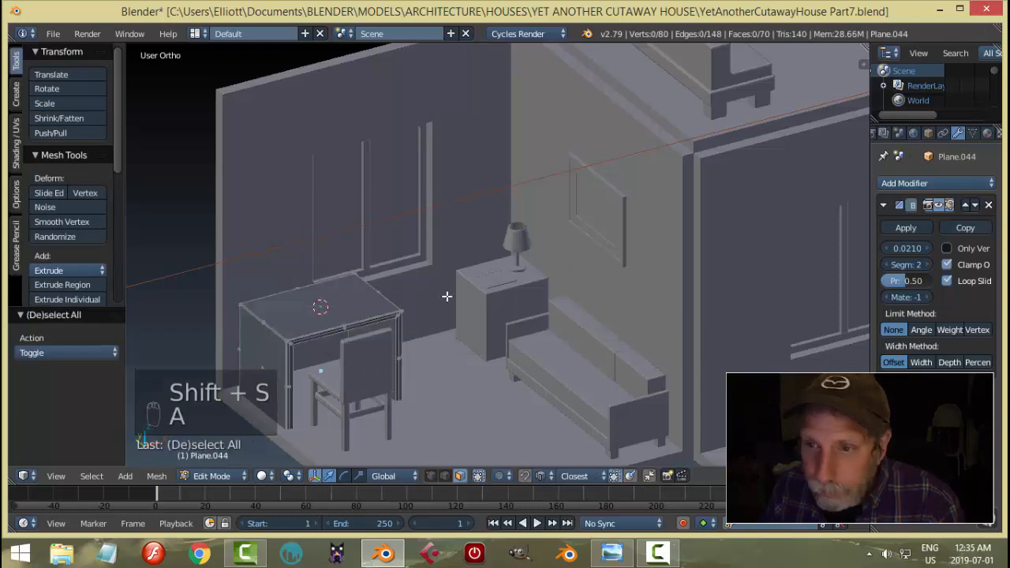
key(Tab)
click(355, 298)
Step: Add a mesh circle with 18 vertices at the 3D cursor on the desktop
middle_drag(399, 304, 528, 297)
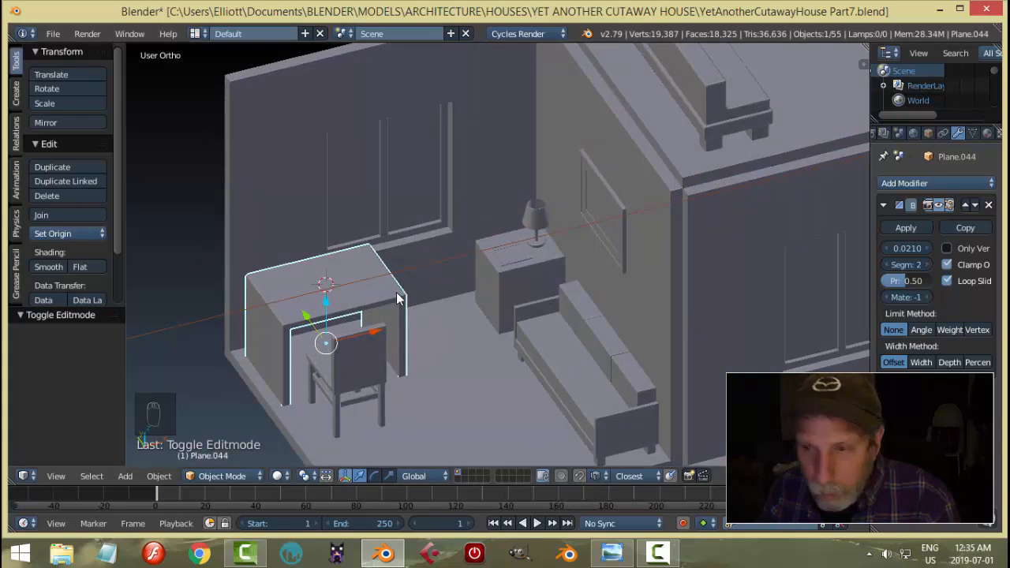
key(shift+a)
mouse_move(379, 126)
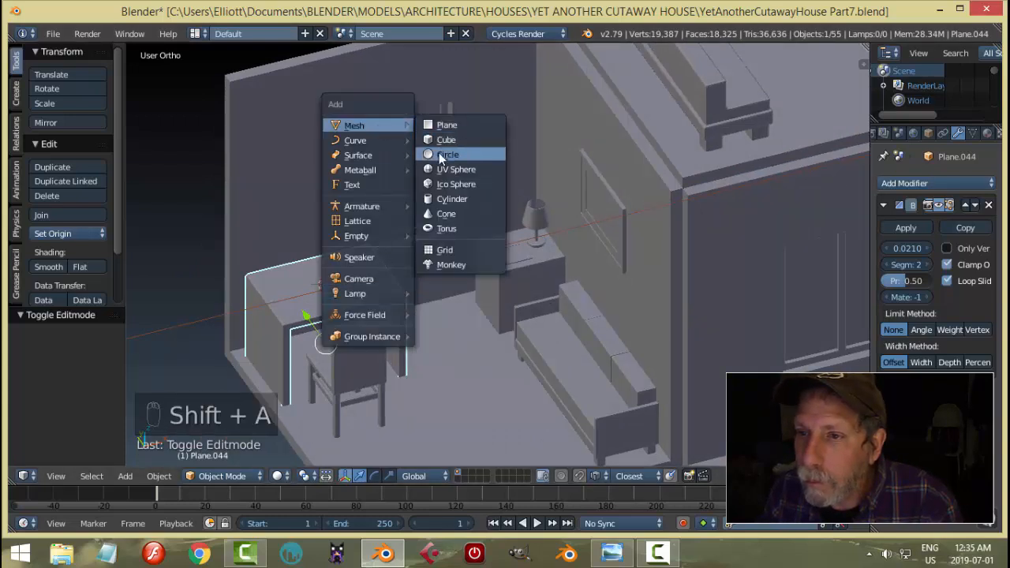
click(443, 155)
click(66, 353)
text(1)
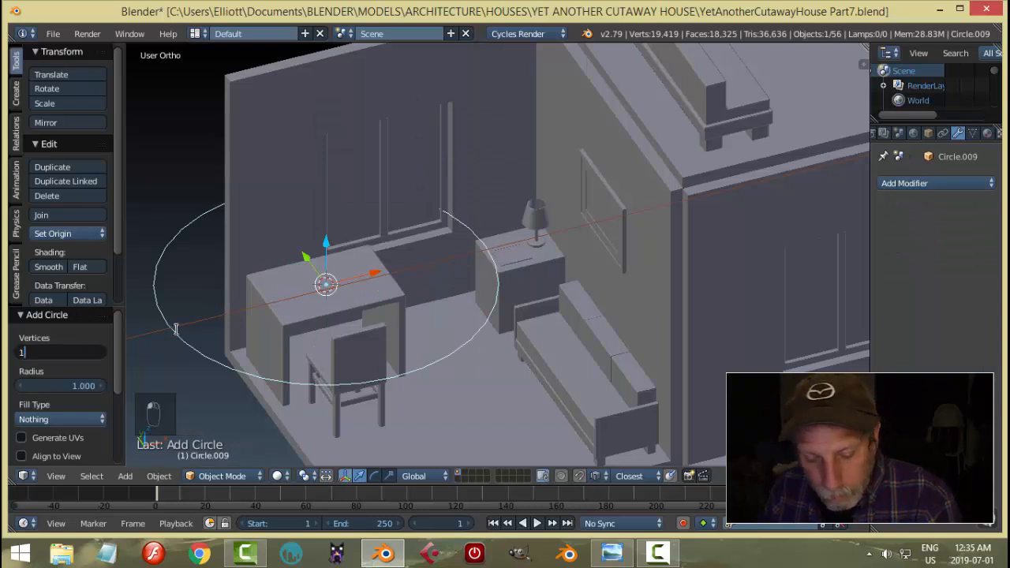
text(8)
key(Return)
Step: Scale the circle's mesh to 0.071 in edit mode and move it along X toward the end of the desktop
key(Tab)
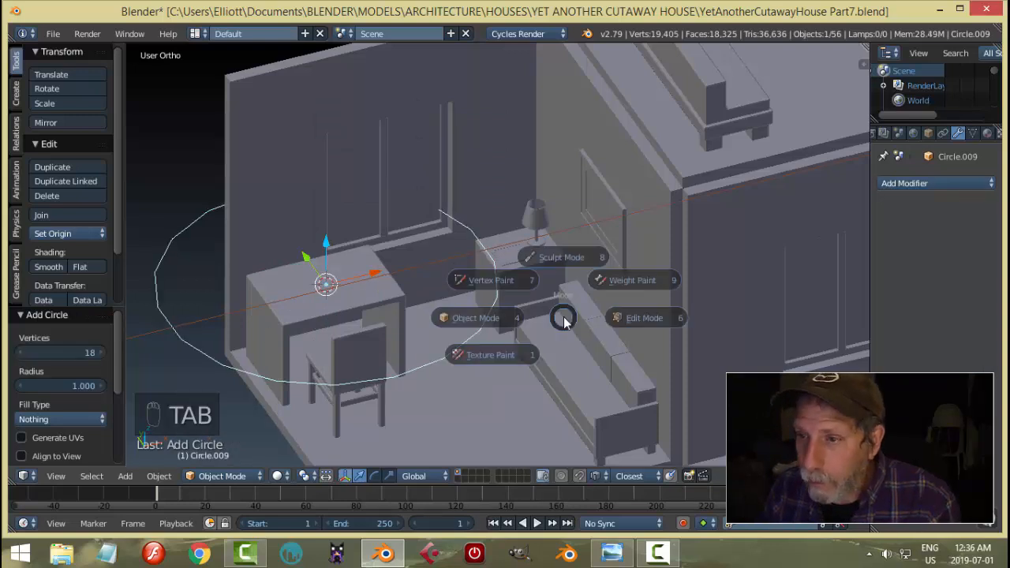
key(s)
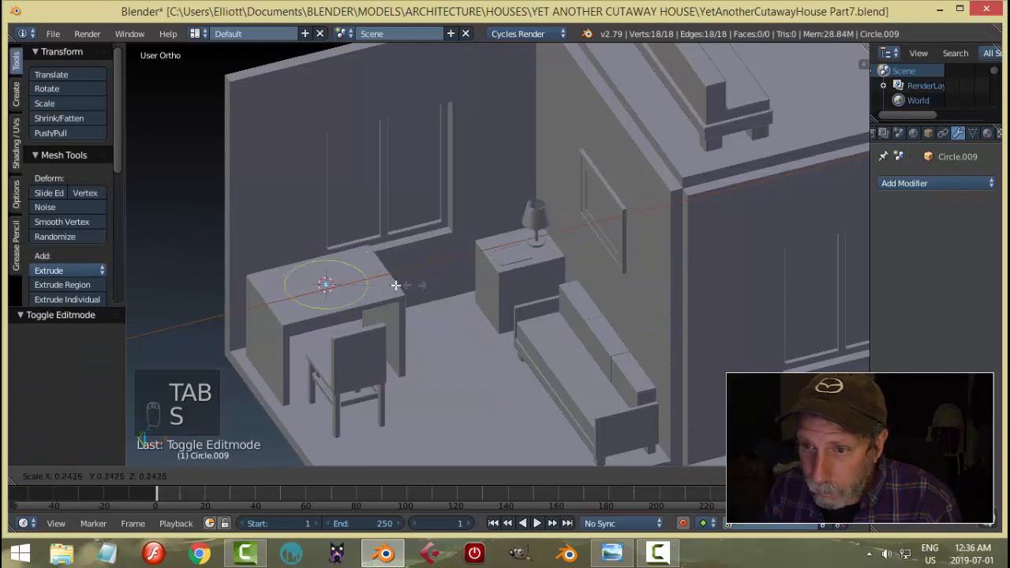
click(350, 289)
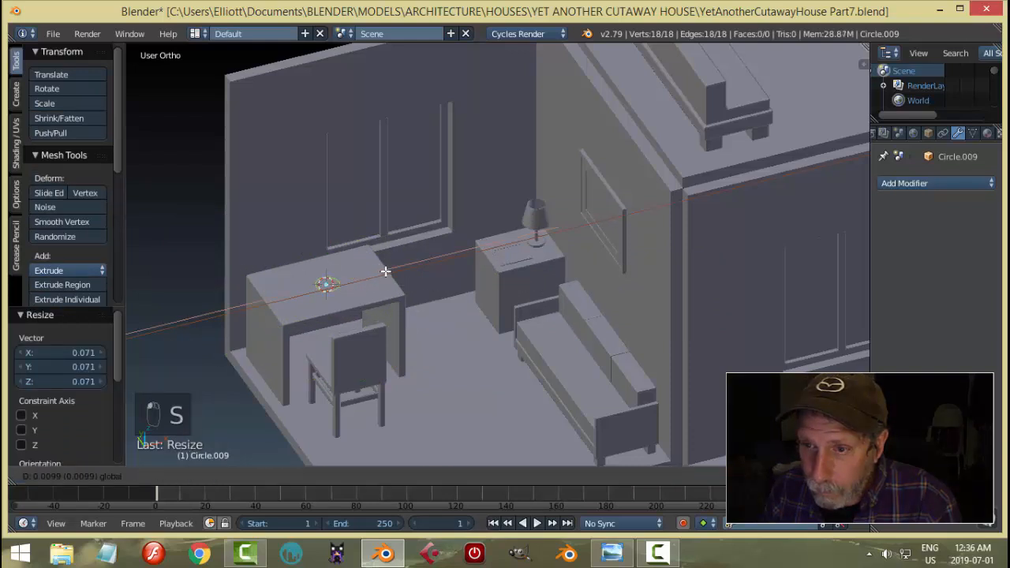
drag(397, 267, 409, 264)
Step: Set edge selection, move the circle 0.134 along Y toward the desktop's back corner and scale it by 0.960
scroll(442, 278, up, 2)
mouse_move(442, 294)
middle_down()
mouse_move(435, 275)
mouse_move(426, 288)
mouse_move(451, 310)
middle_up()
key(ctrl+Tab)
click(406, 260)
drag(393, 286, 387, 266)
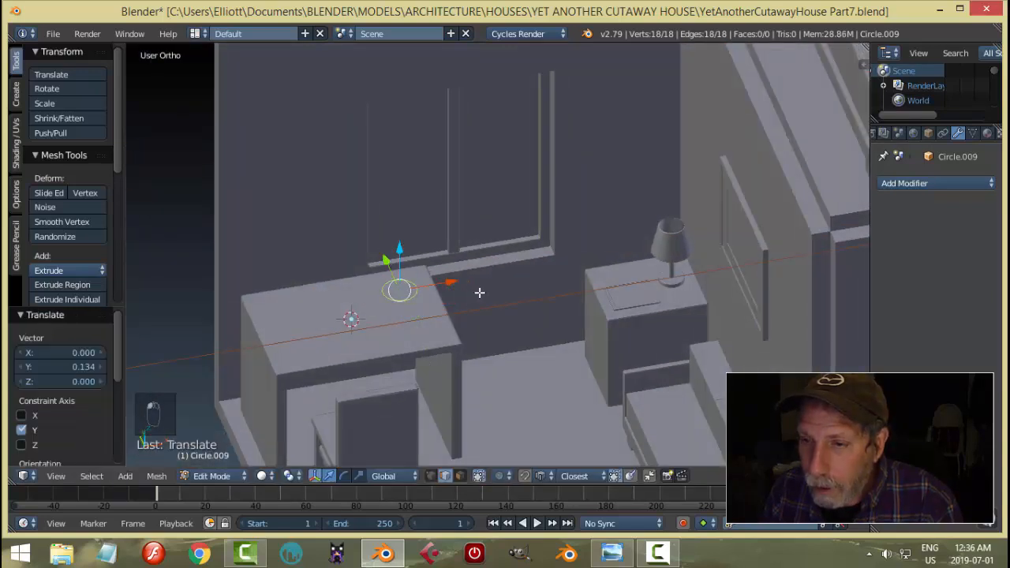
shift+middle_drag(480, 292, 577, 316)
key(s)
click(598, 299)
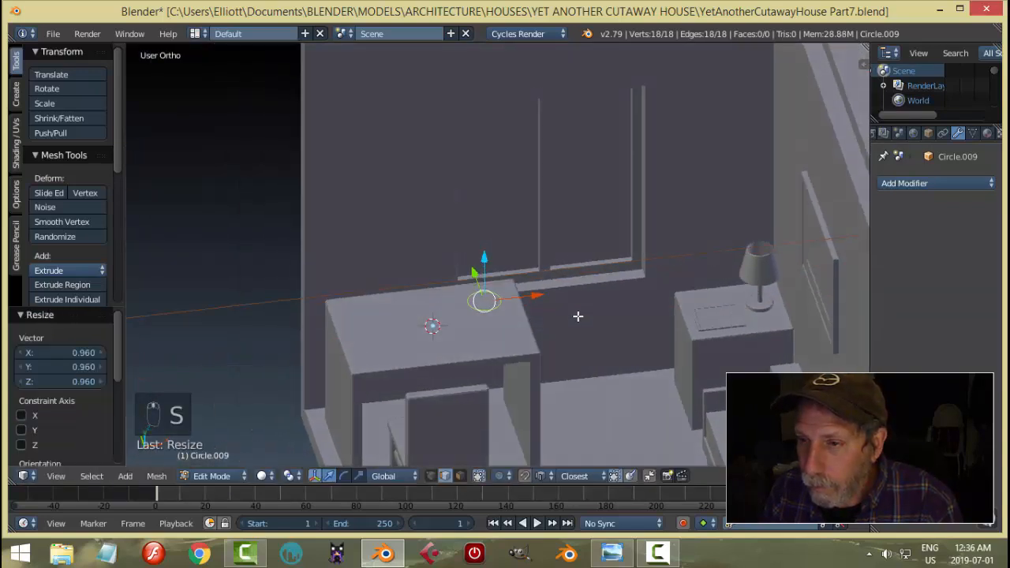
Step: Extrude the circle upward into a cup wall, widen its top edge by about 1.07 and raise it another 0.083 along Z
key(e)
click(480, 243)
key(s)
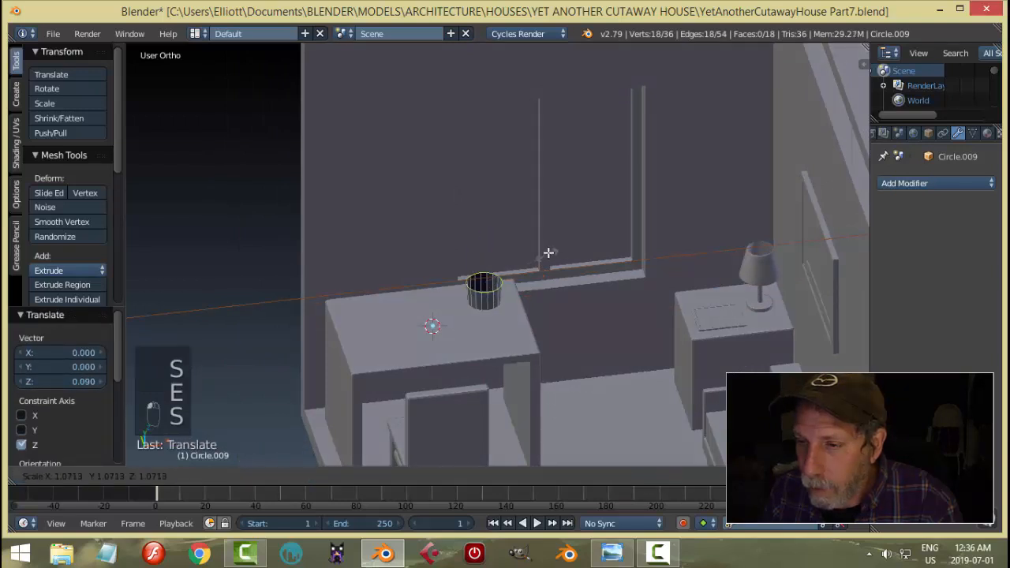
click(551, 249)
drag(489, 243, 487, 223)
middle_drag(557, 273, 582, 300)
scroll(552, 293, up, 2)
scroll(588, 288, up, 2)
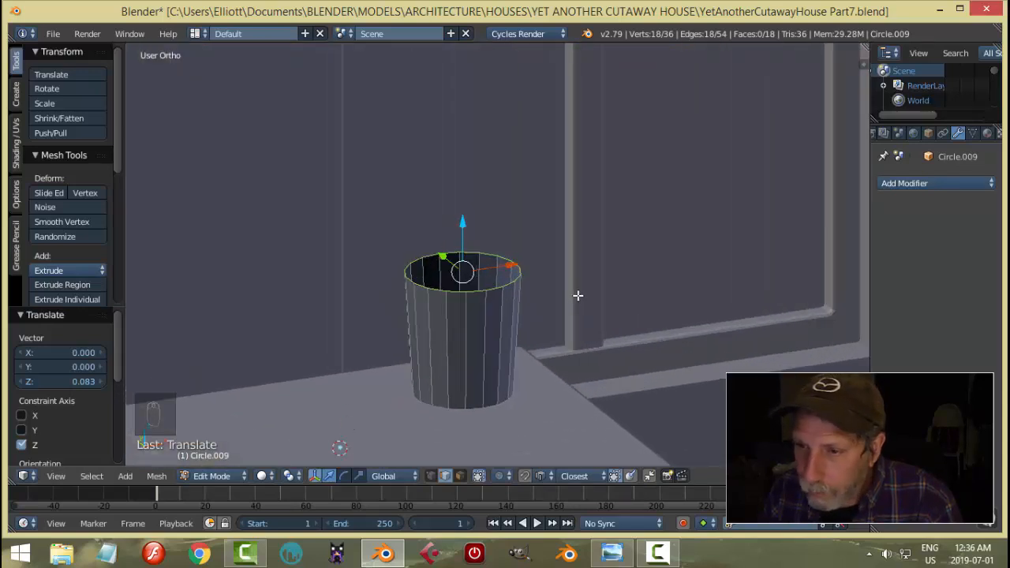
Step: Form the cup's lid rim by extruding the top edge outward about 1.046, upward about 0.015, and inward at scale 0.919
key(e)
right_click(578, 295)
key(s)
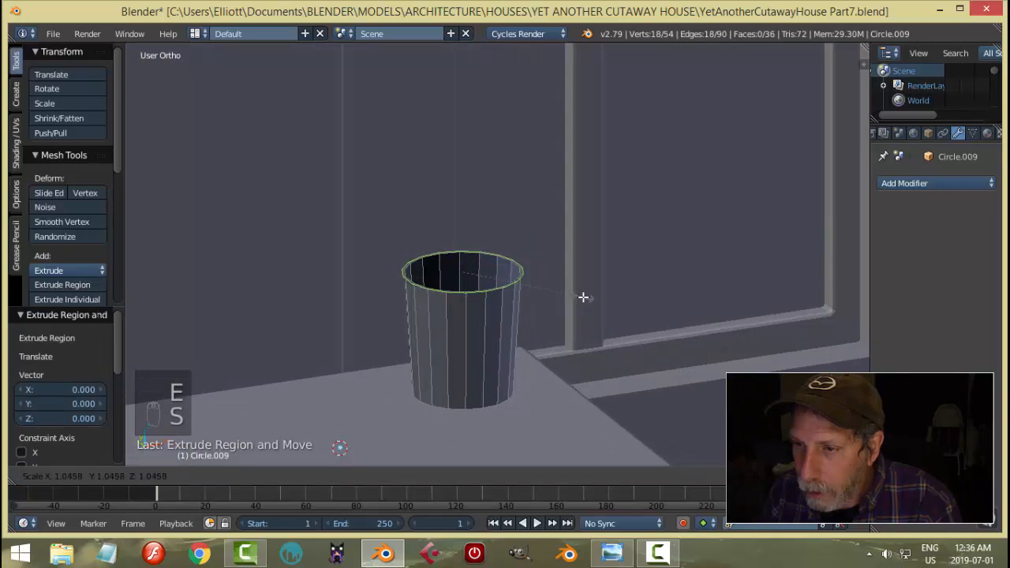
click(584, 297)
key(e)
right_click(462, 254)
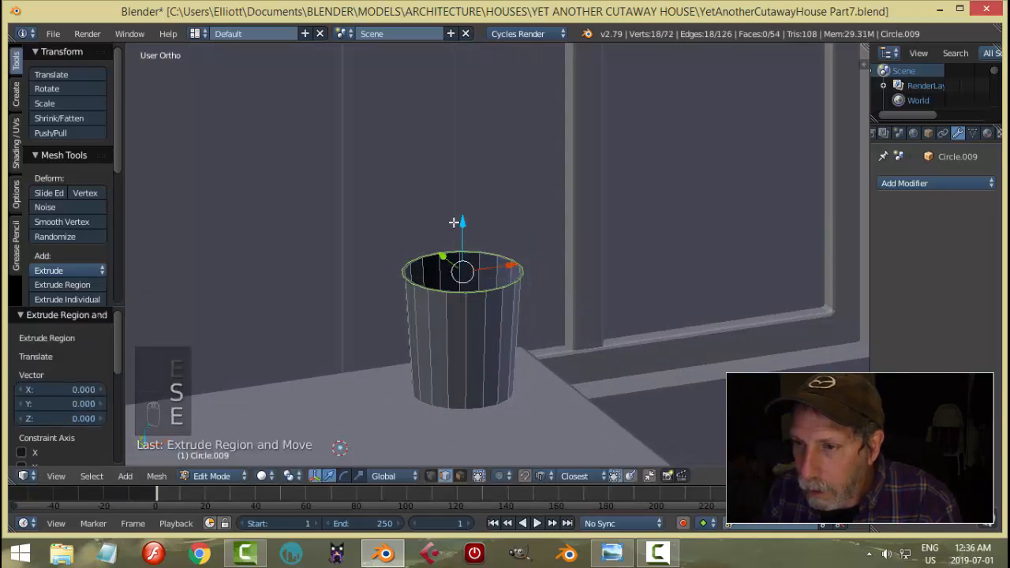
key(e)
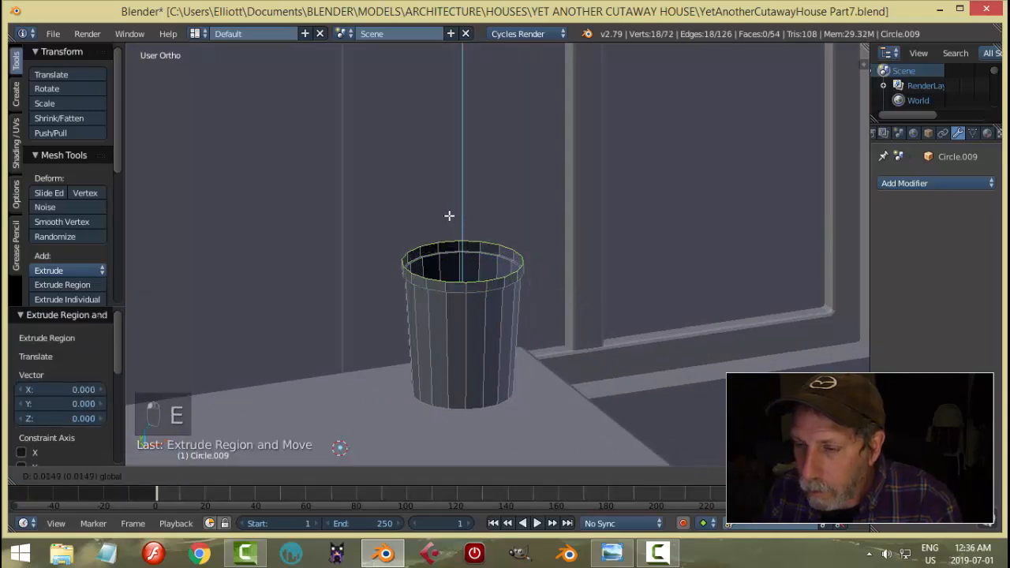
right_click(449, 215)
key(s)
click(636, 276)
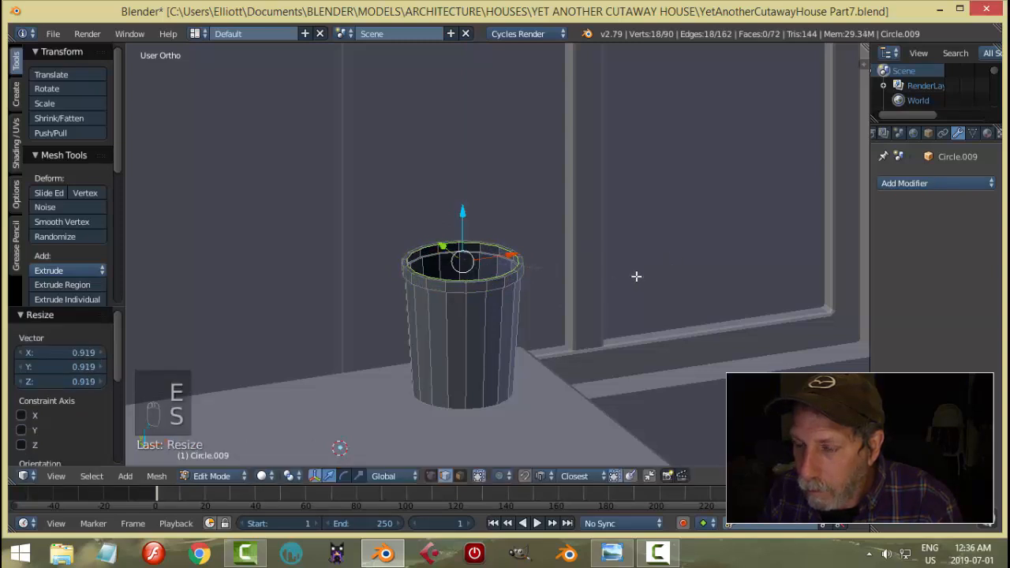
Step: Check the cup in the reference image and close its top opening with a Grid Fill of span 2
click(612, 553)
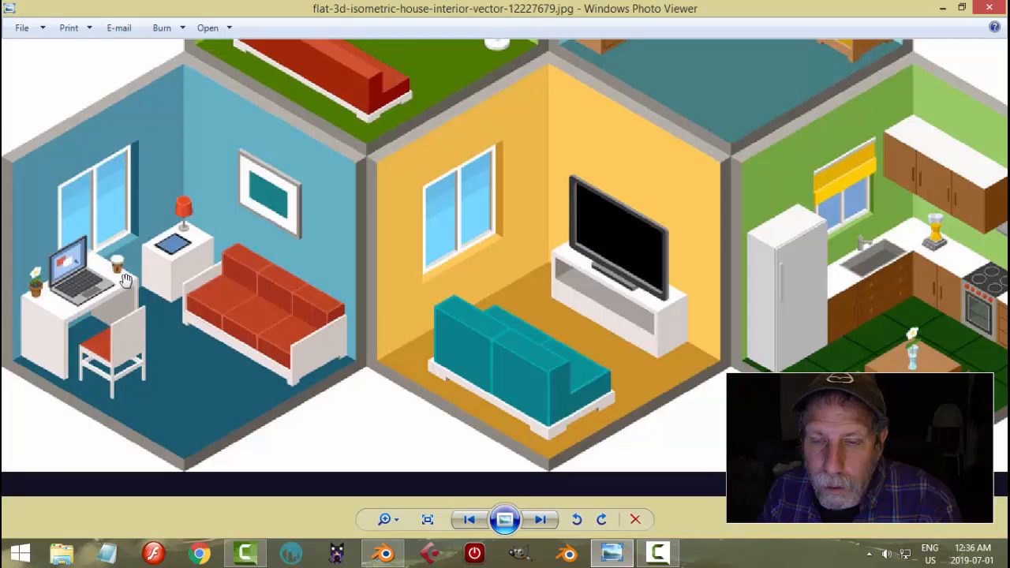
click(384, 553)
scroll(550, 318, up, 5)
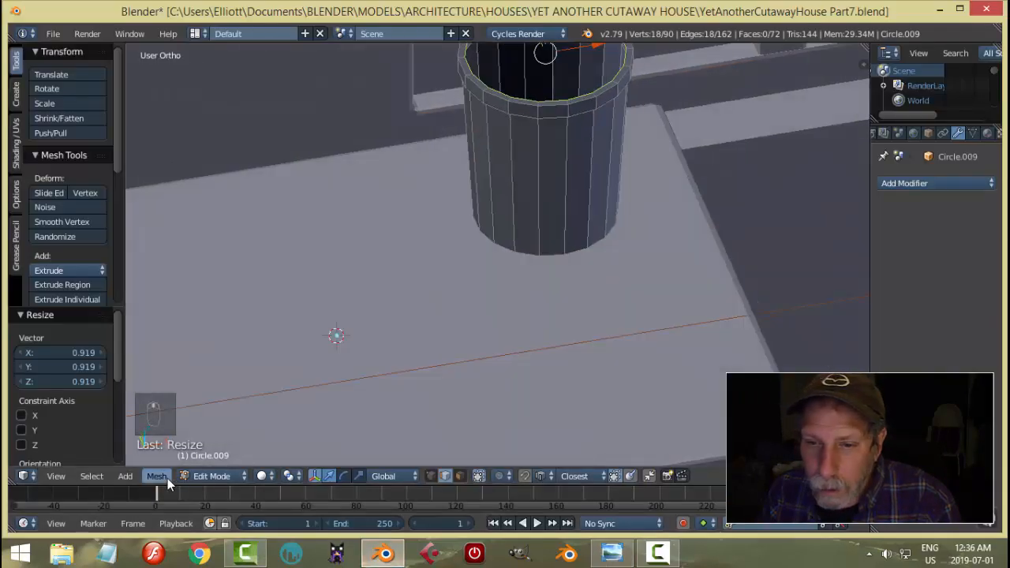
click(158, 477)
mouse_move(191, 257)
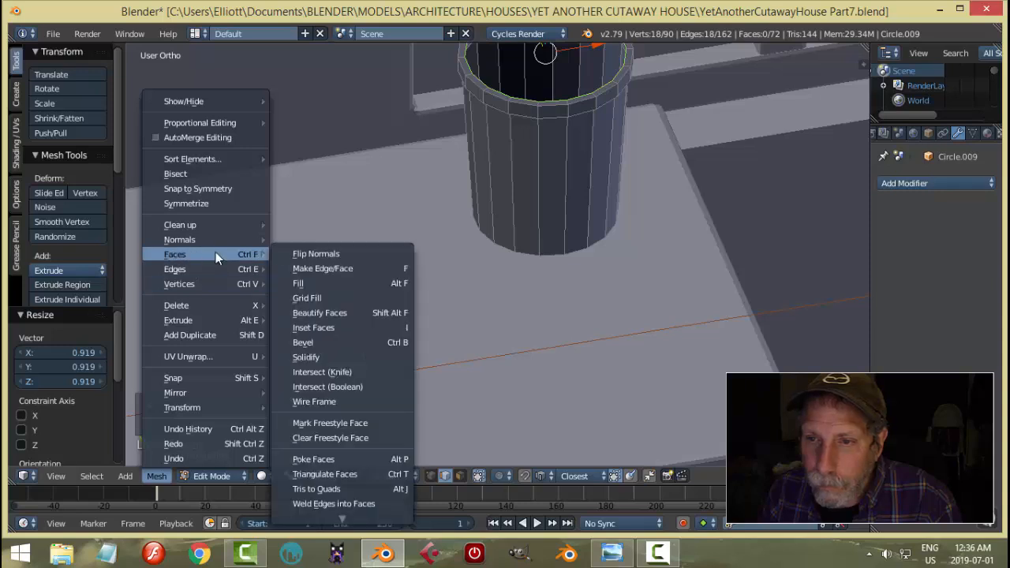
click(308, 298)
scroll(457, 282, down, 3)
click(88, 353)
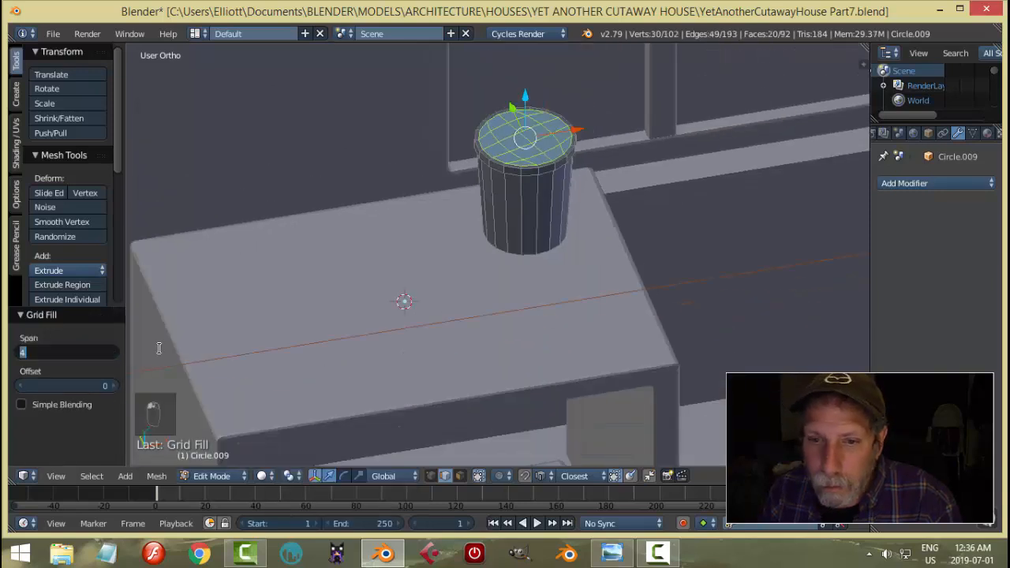
text(2)
key(Return)
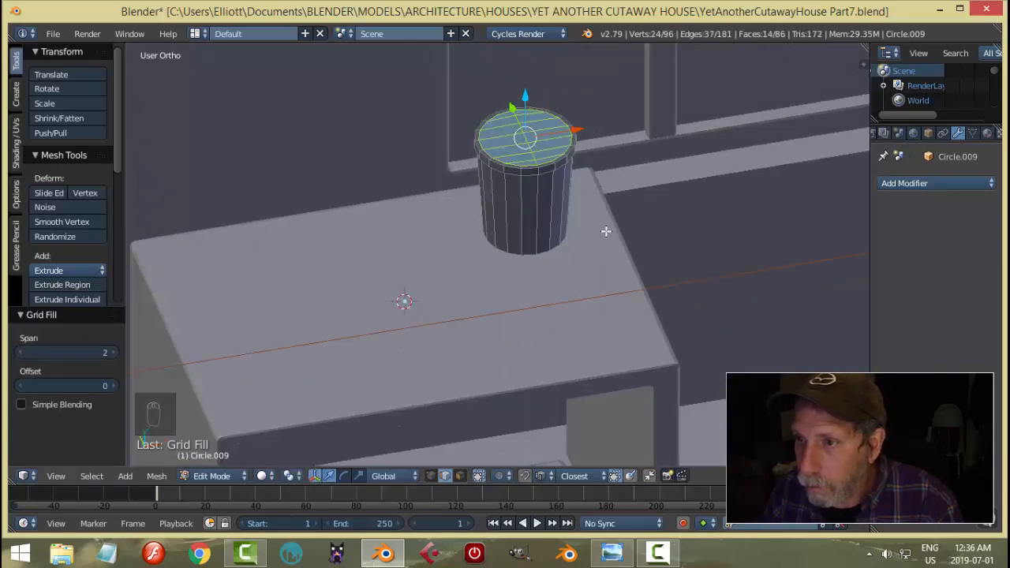
Step: Bevel the upper and lower edge loops of the lid rim by 0.001 and return to object mode
key(a)
scroll(518, 316, up, 6)
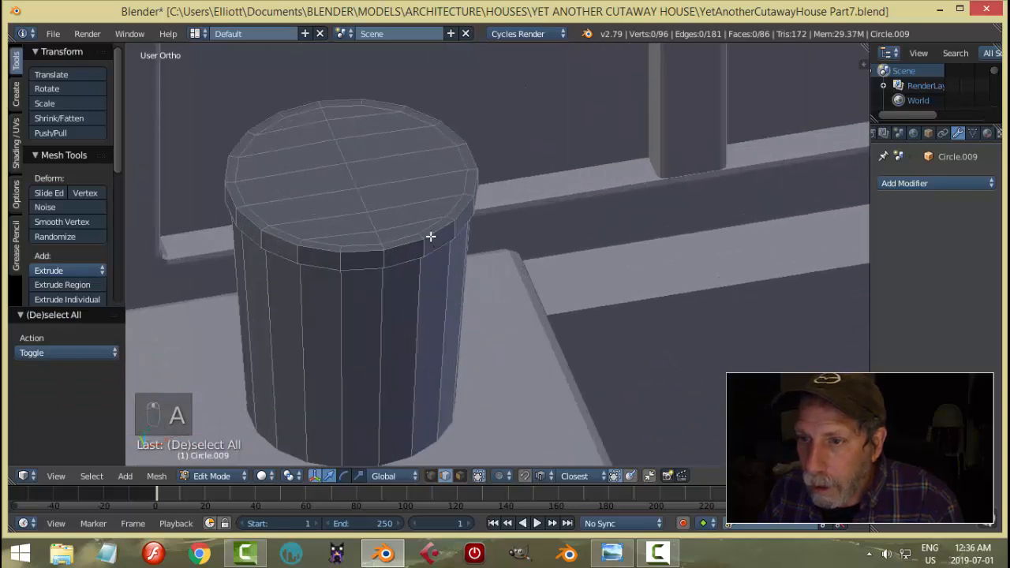
alt+right_click(431, 236)
middle_drag(492, 268, 496, 258)
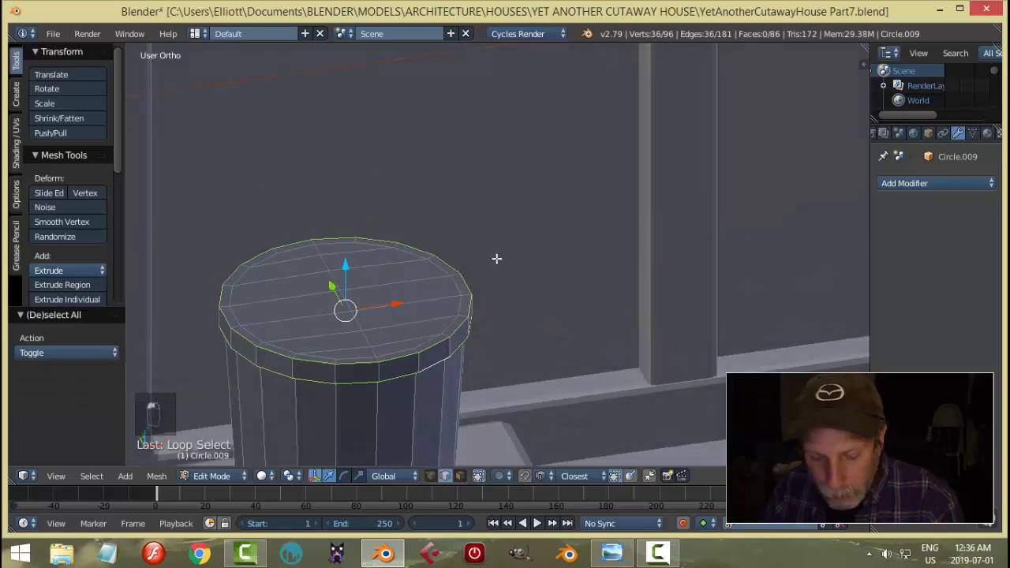
key(ctrl+b)
click(503, 263)
key(Tab)
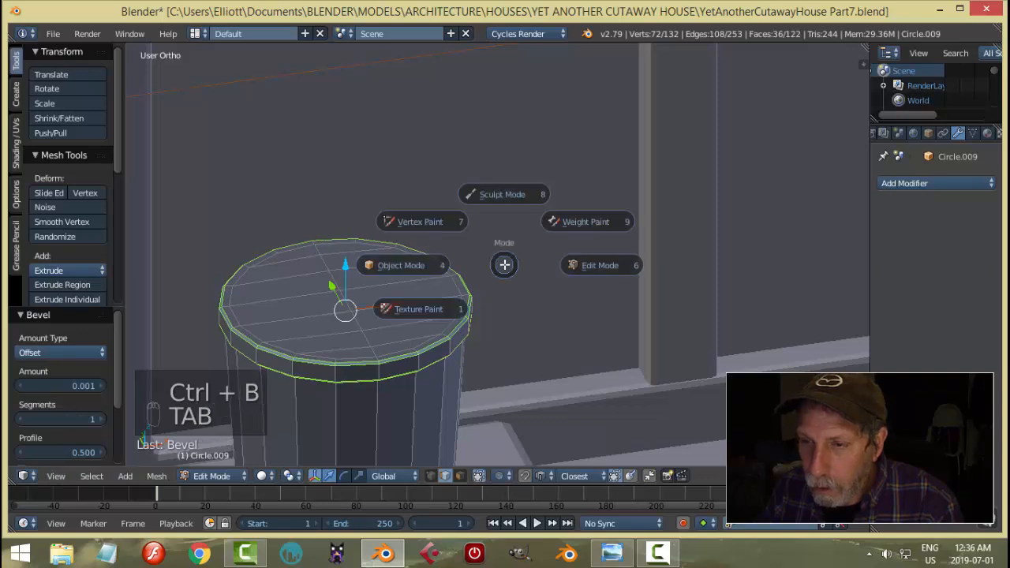
click(483, 266)
Step: Shade the cup smooth and enable Auto Smooth for its normals
scroll(482, 268, down, 5)
click(46, 267)
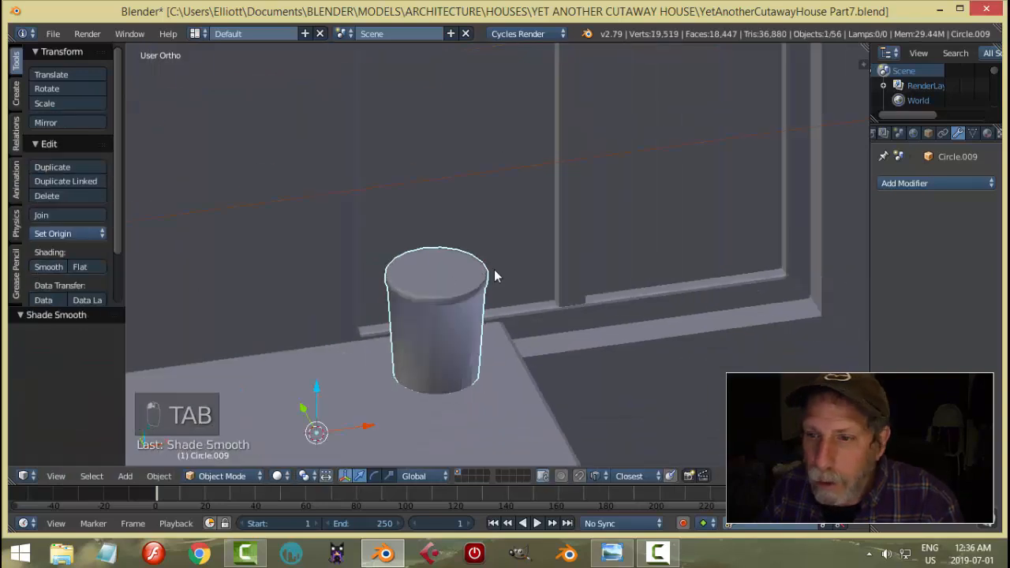
scroll(552, 274, down, 3)
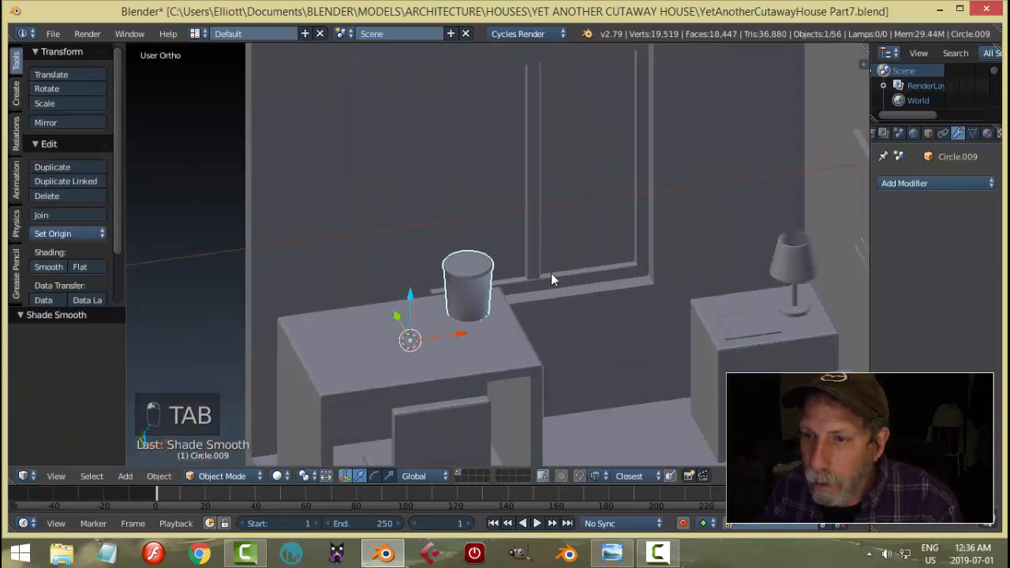
click(973, 134)
click(884, 227)
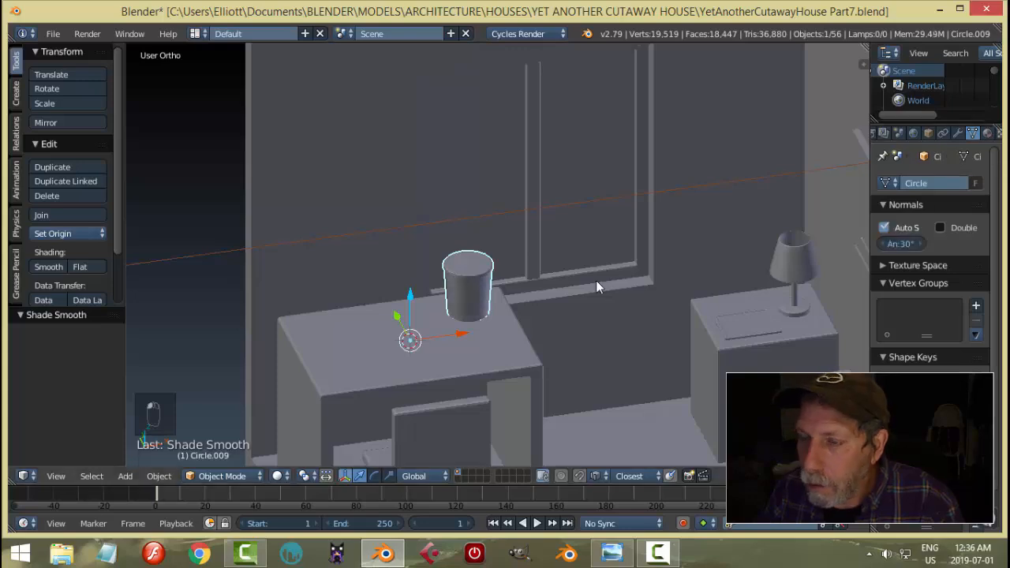
Step: Scale the coffee cup down to 0.791 and set its origin to its geometry
middle_drag(596, 280, 511, 307)
key(a)
right_click(406, 299)
middle_drag(417, 292, 535, 273)
key(s)
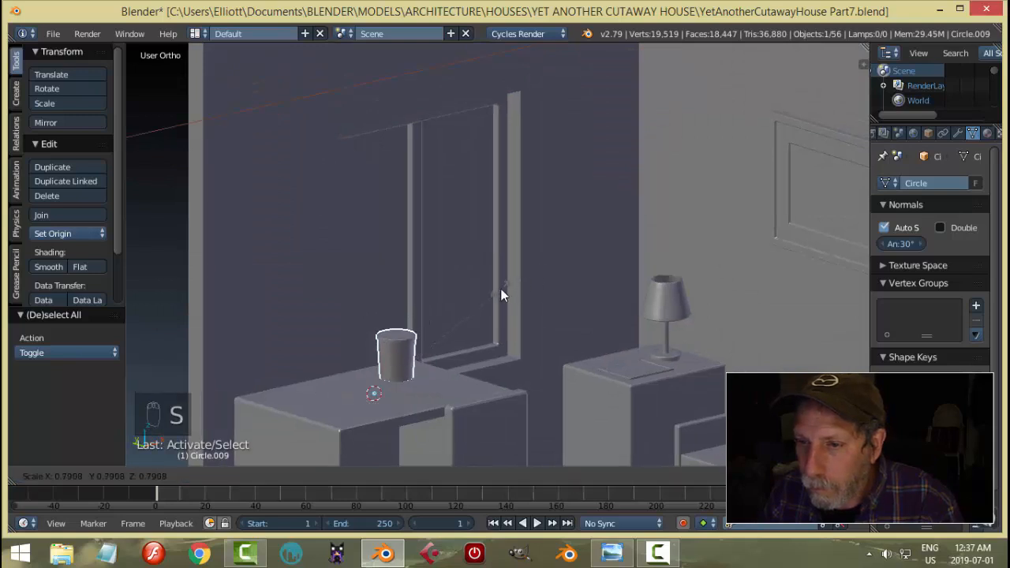
click(503, 293)
click(75, 234)
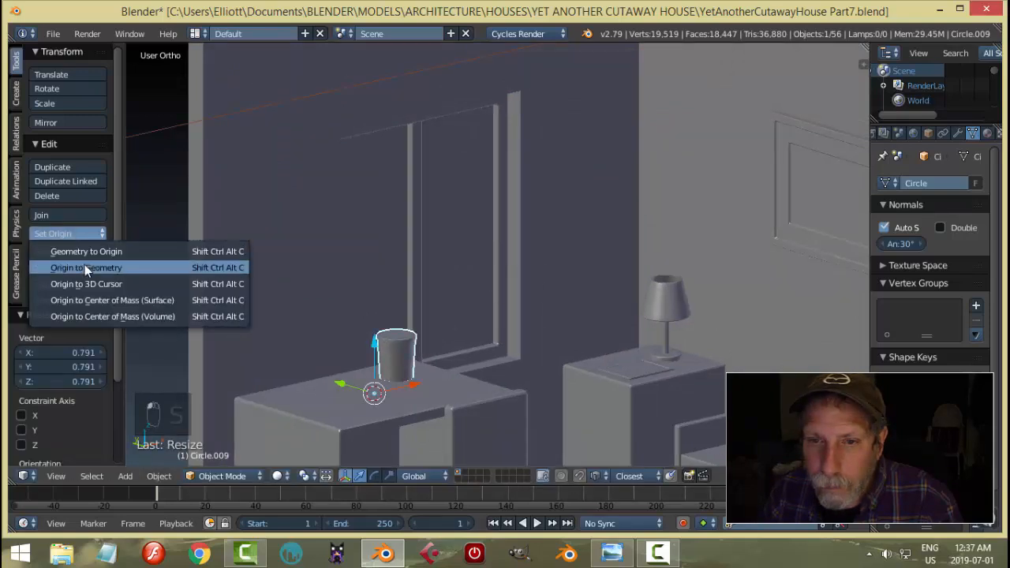
click(85, 264)
Step: Move the cup 0.064 along X on the desk, deselect everything and save the file
key(a)
middle_drag(642, 264, 518, 321)
right_click(592, 288)
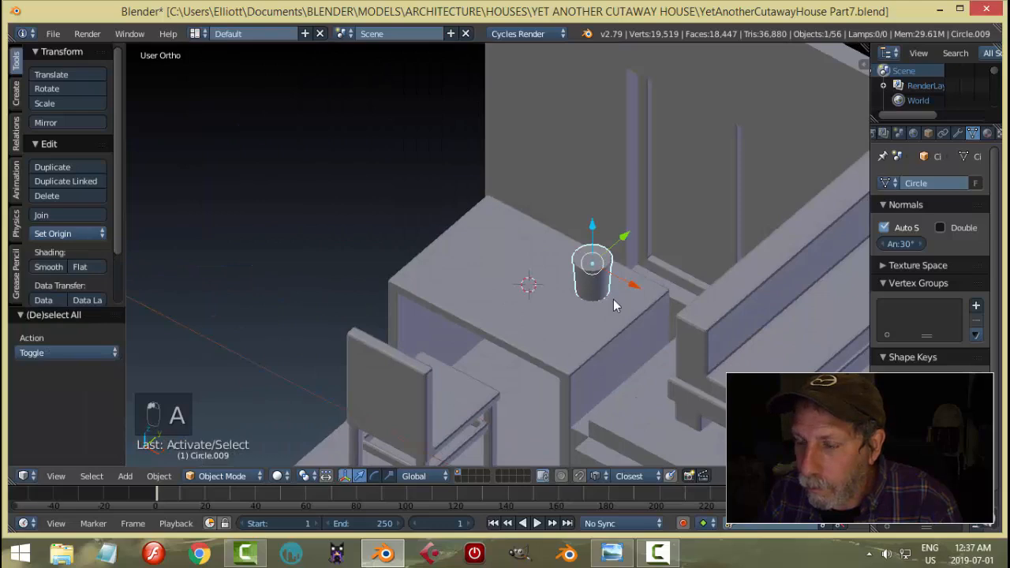
middle_drag(613, 299, 608, 296)
mouse_move(608, 296)
mouse_down()
mouse_move(622, 300)
mouse_move(611, 309)
mouse_up()
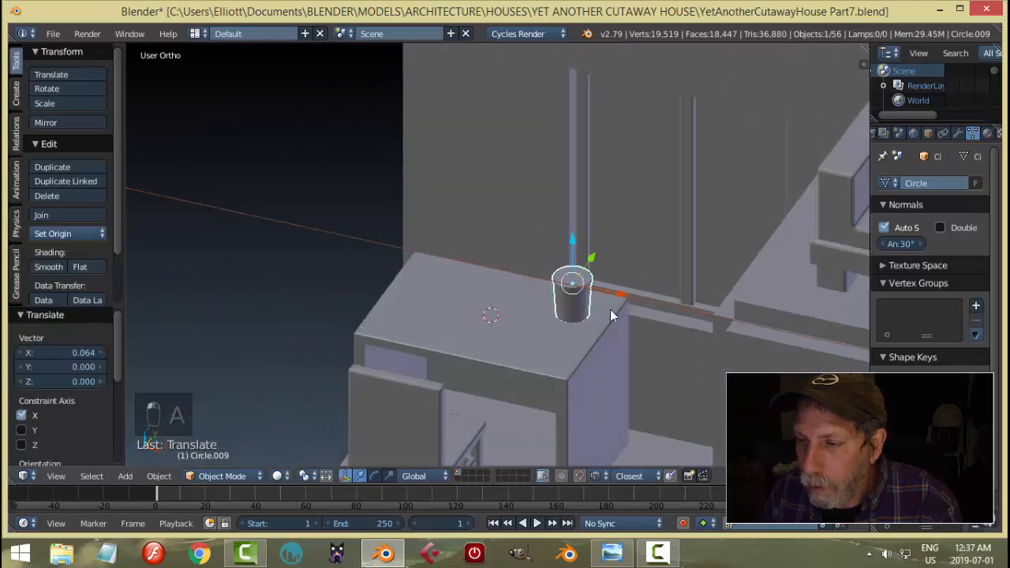
key(a)
scroll(610, 310, down, 5)
mouse_move(610, 309)
middle_down()
mouse_move(654, 285)
mouse_move(550, 285)
mouse_move(595, 317)
middle_up()
scroll(545, 288, down, 2)
key(ctrl+s)
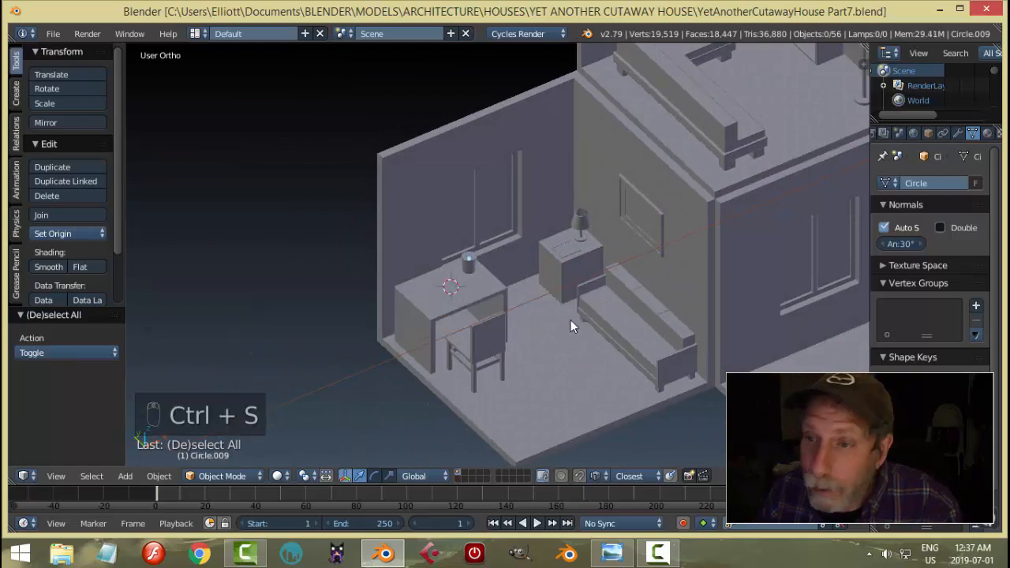
Step: Duplicate the cup, move the copy -0.523 along X to the desk's other end, and check the plant pot in the reference image
scroll(539, 316, up, 2)
right_click(472, 267)
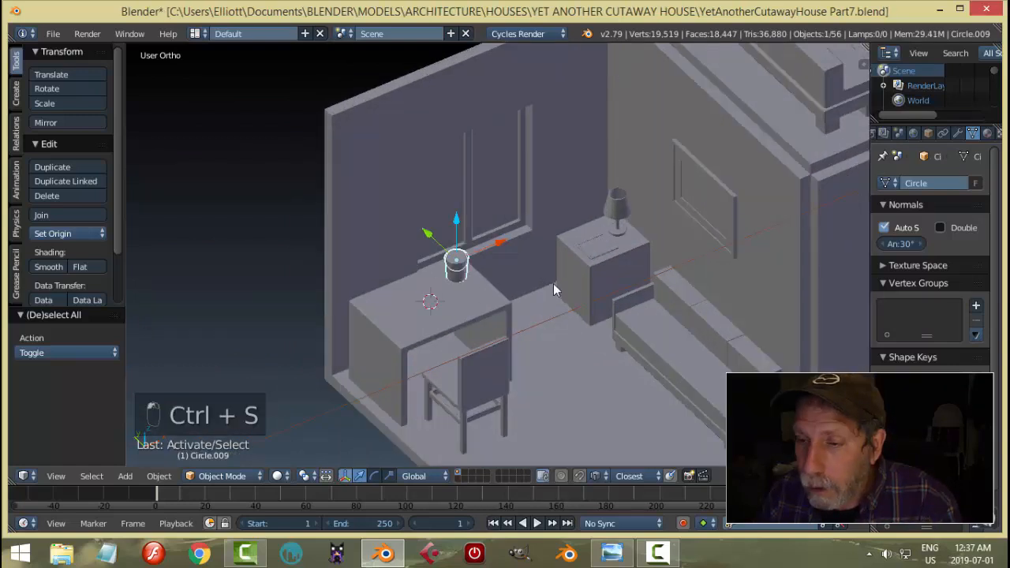
scroll(540, 281, up, 3)
middle_drag(527, 278, 548, 273)
key(shift+d)
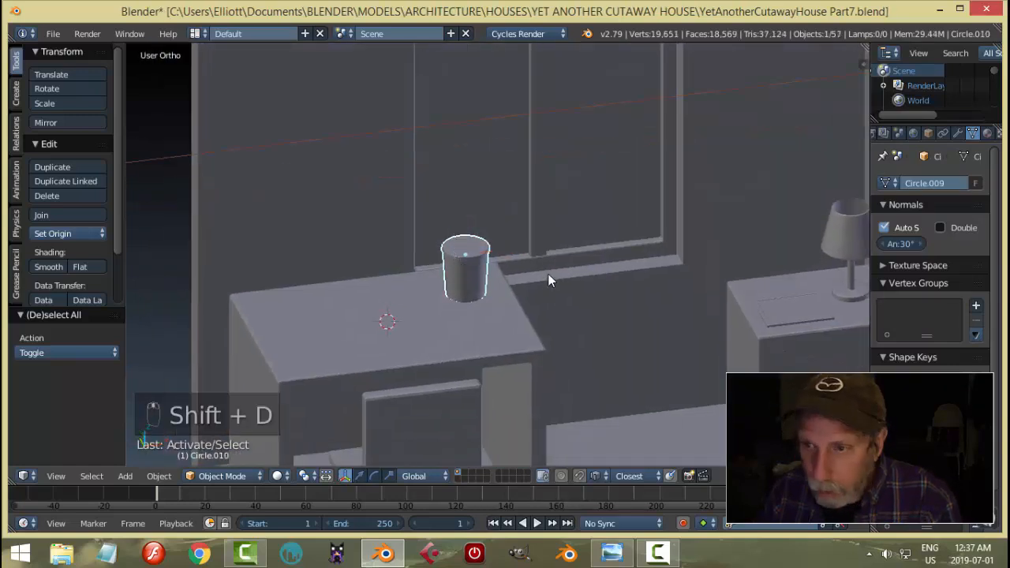
click(548, 273)
drag(517, 248, 347, 281)
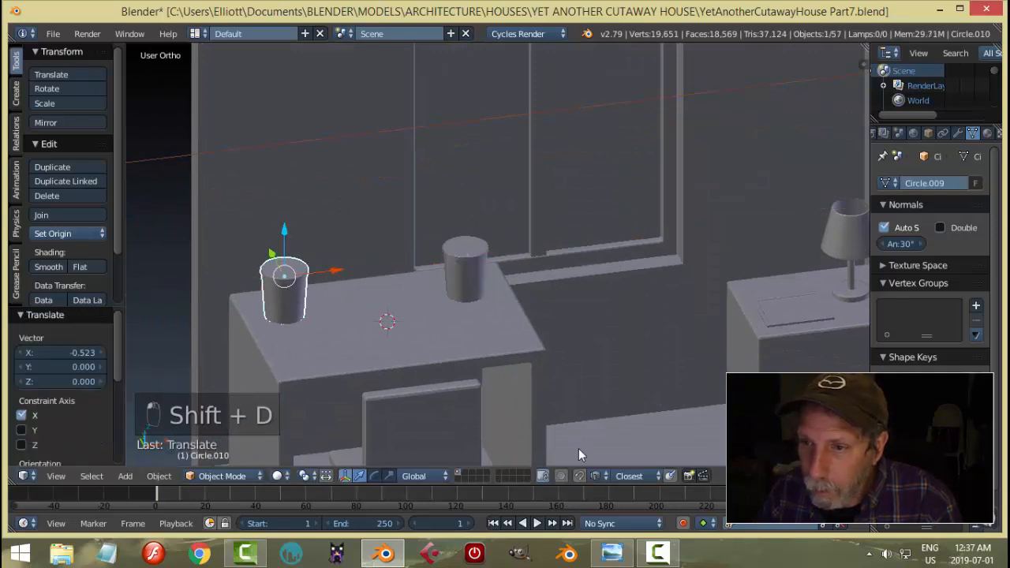
click(613, 552)
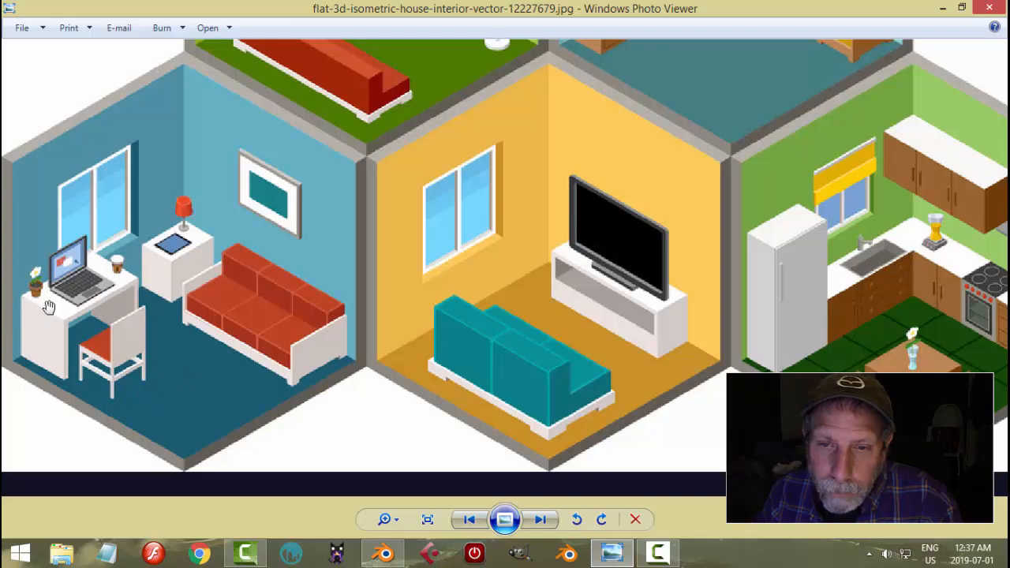
click(381, 553)
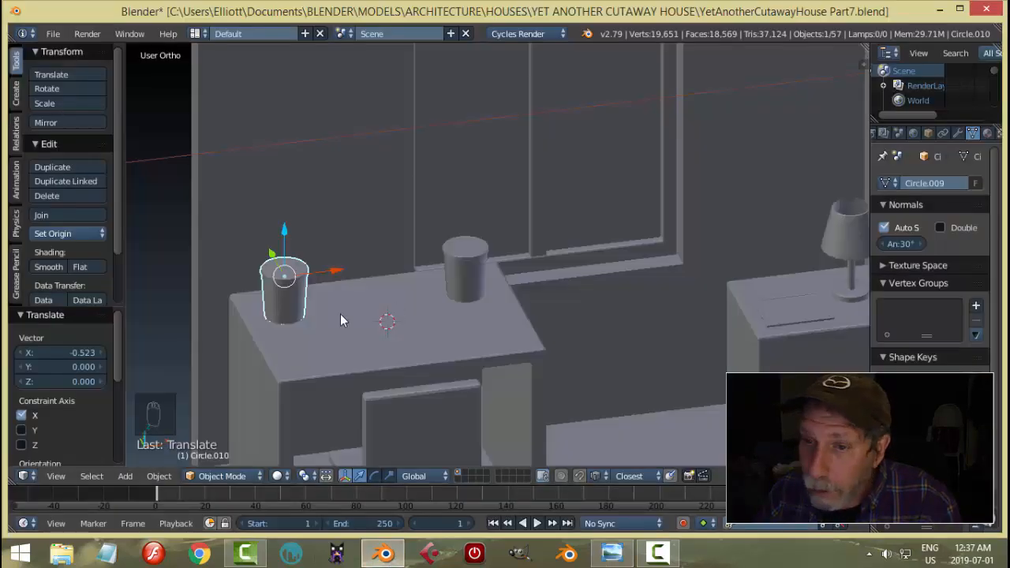
Step: In edit mode with face selection, circle-select the faces closing the top of the duplicated cup and delete them
key(Tab)
click(444, 315)
scroll(500, 306, up, 5)
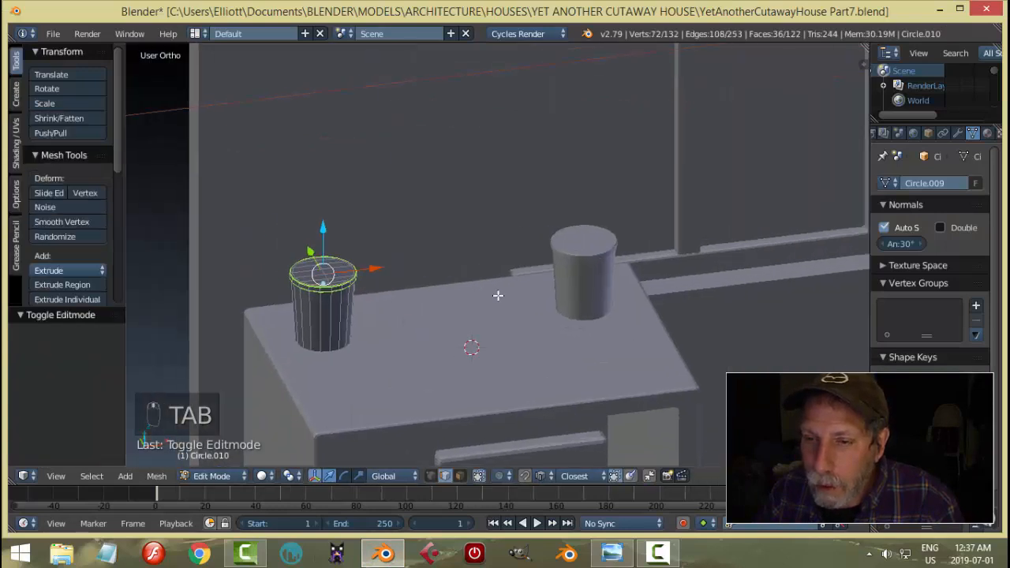
key(a)
key(a)
scroll(500, 305, up, 2)
key(ctrl+Tab)
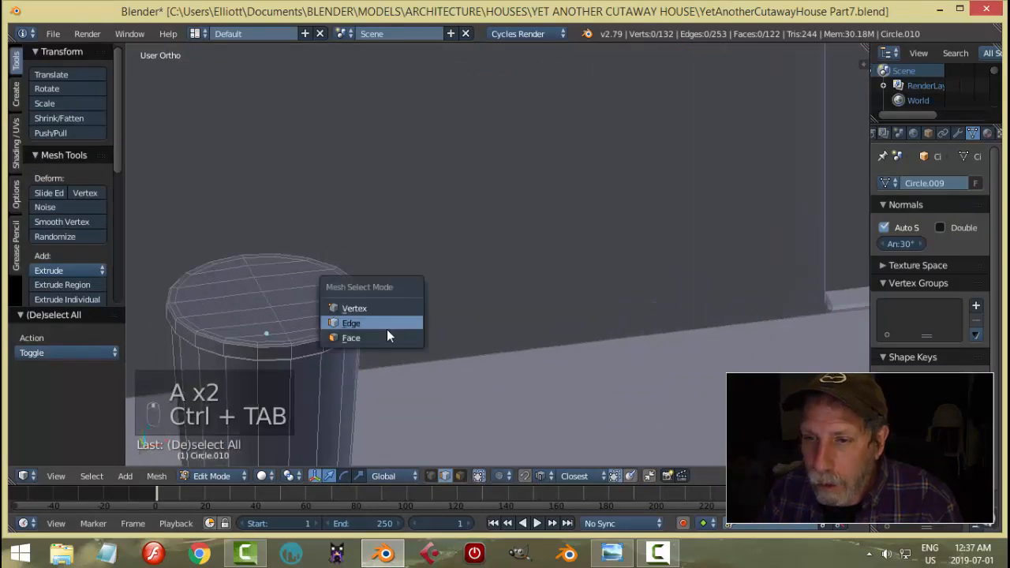
click(386, 335)
shift+middle_drag(388, 336, 535, 298)
scroll(439, 288, up, 2)
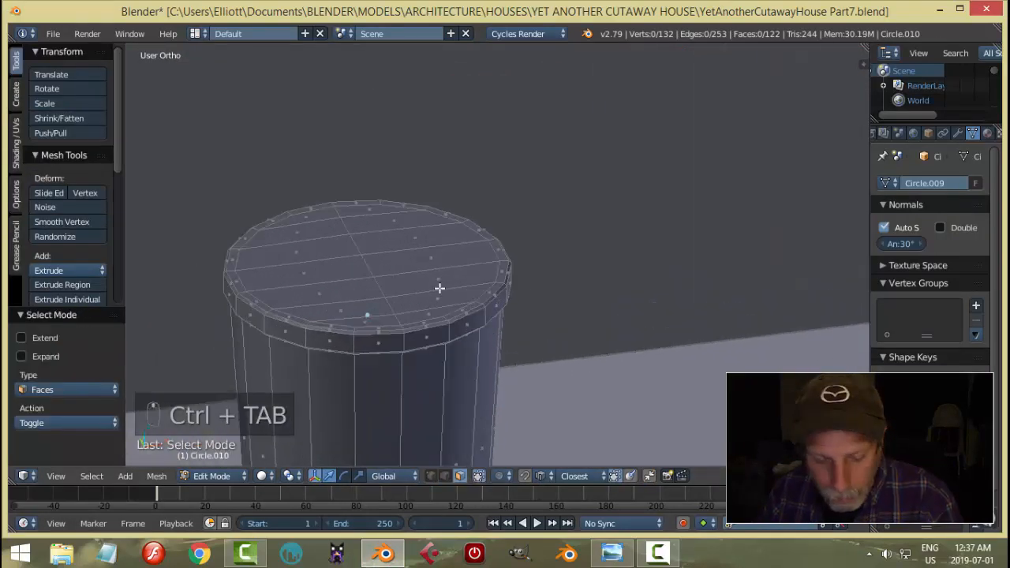
key(c)
mouse_move(439, 287)
mouse_down()
mouse_move(372, 229)
mouse_move(332, 229)
mouse_move(363, 292)
mouse_move(395, 310)
mouse_up()
right_click(424, 275)
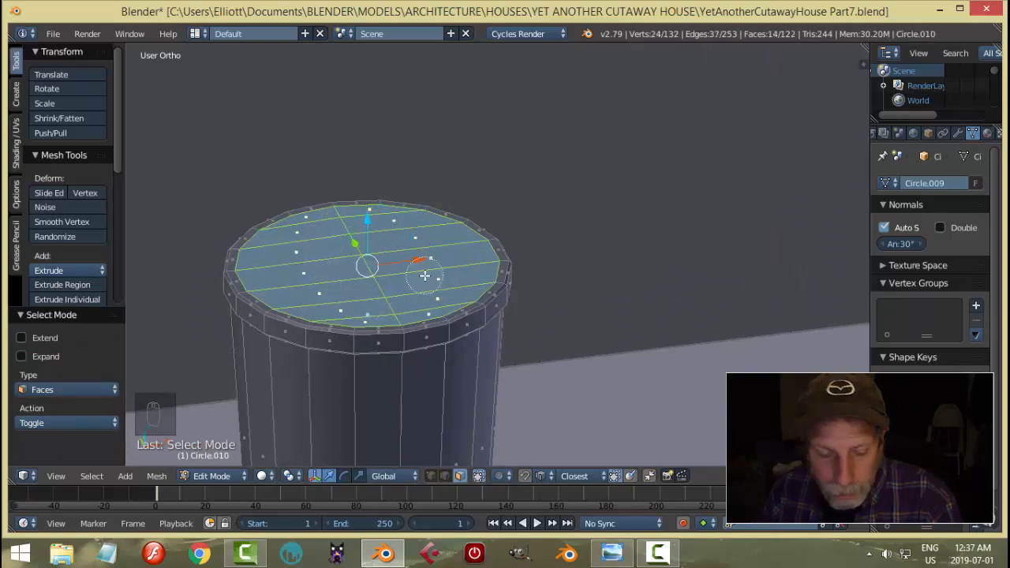
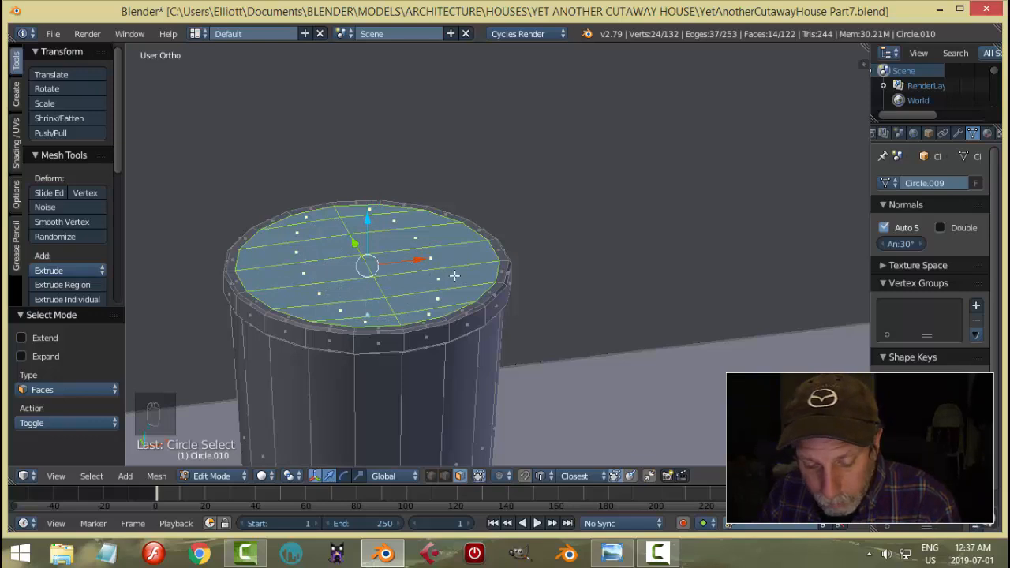
key(c)
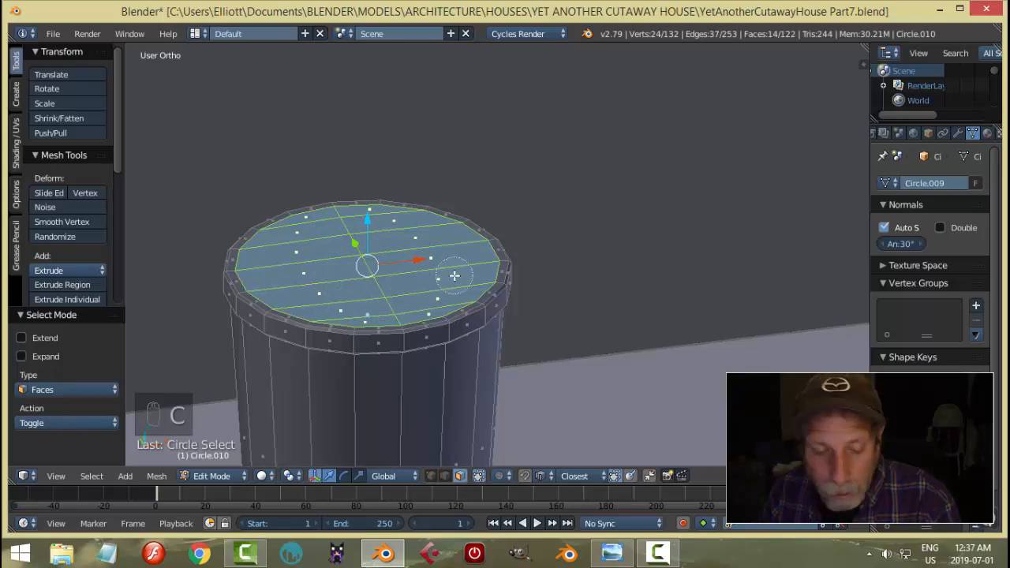
key(x)
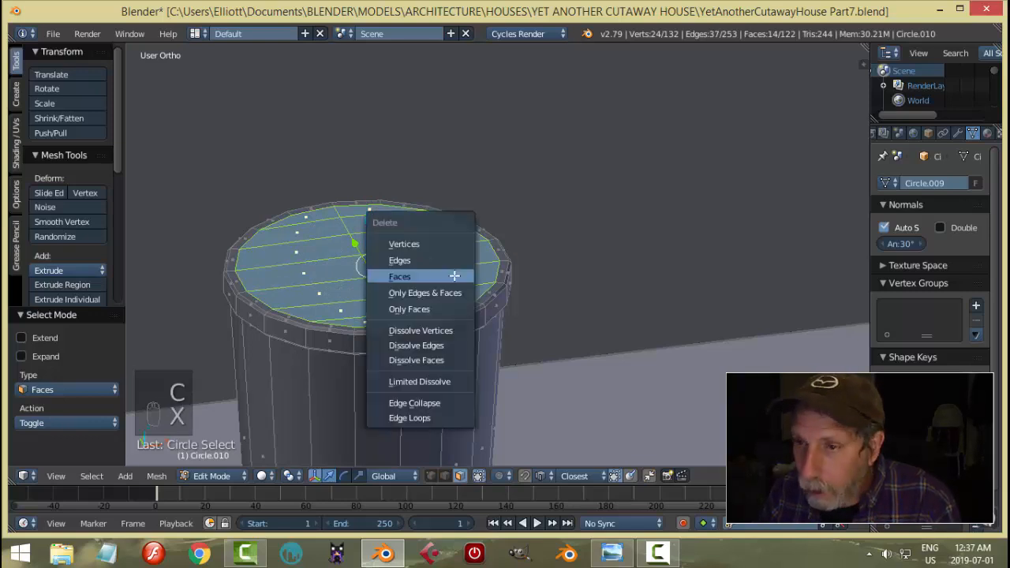
click(454, 276)
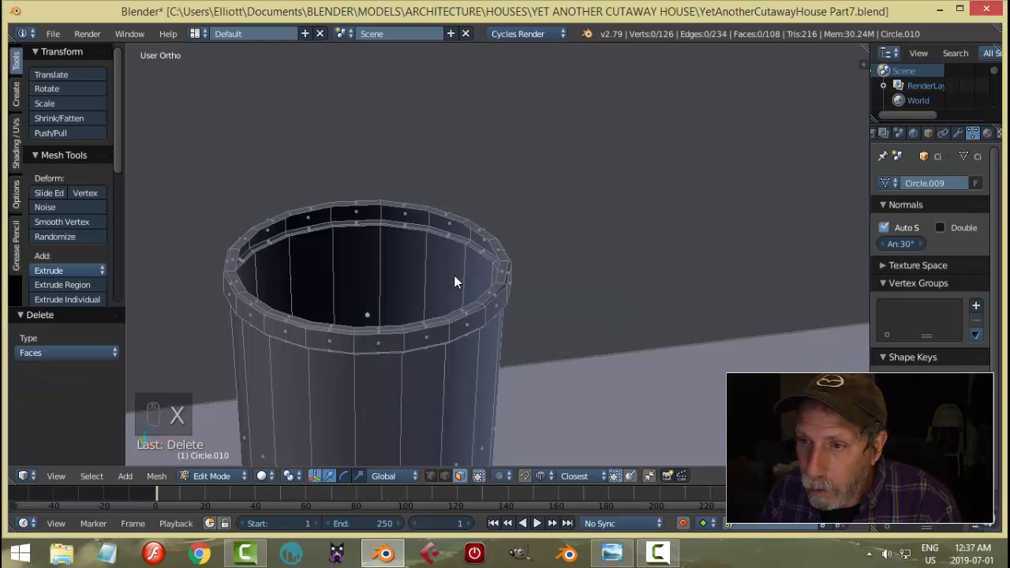
Step: Select the face loop on top of the copy's rim, grow the selection to its outer bevel and delete those faces
alt+right_click(490, 239)
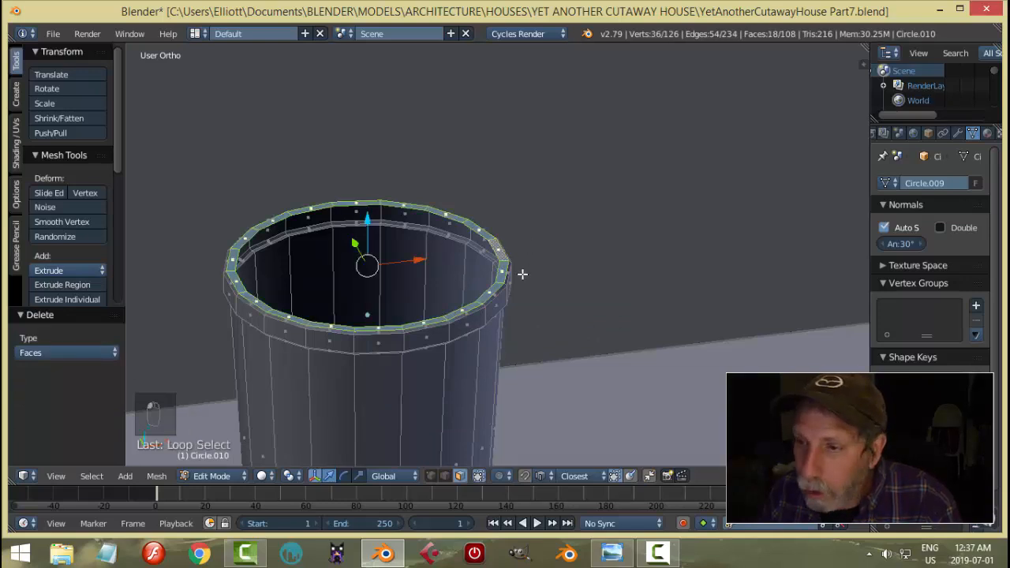
scroll(523, 274, up, 1)
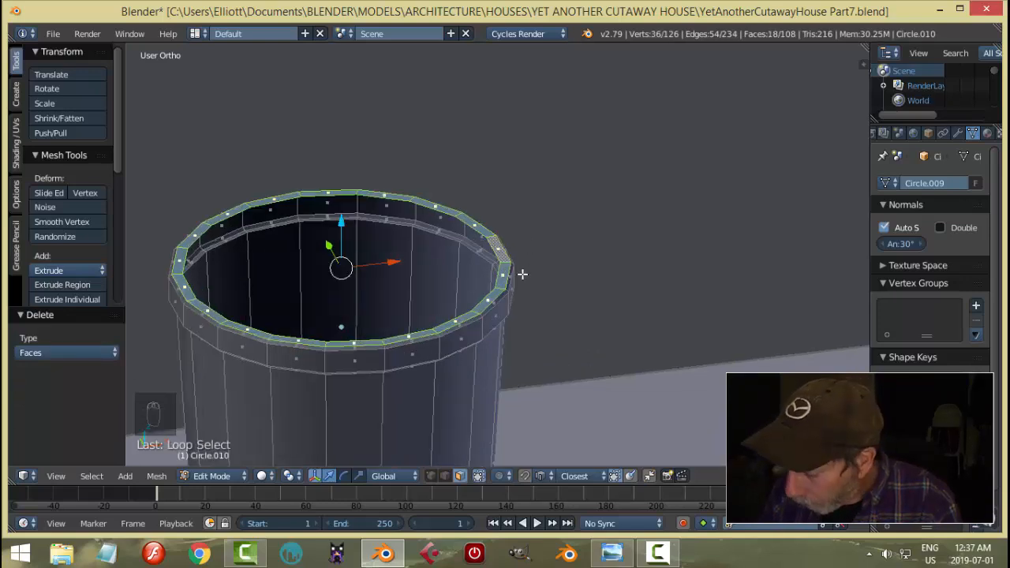
key(ctrl+KP_Add)
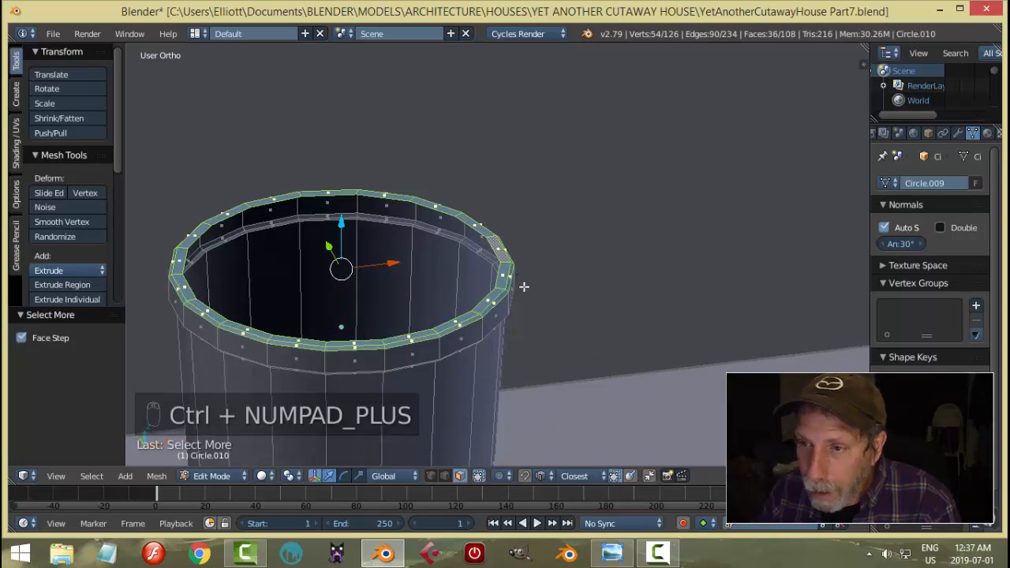
key(x)
click(523, 280)
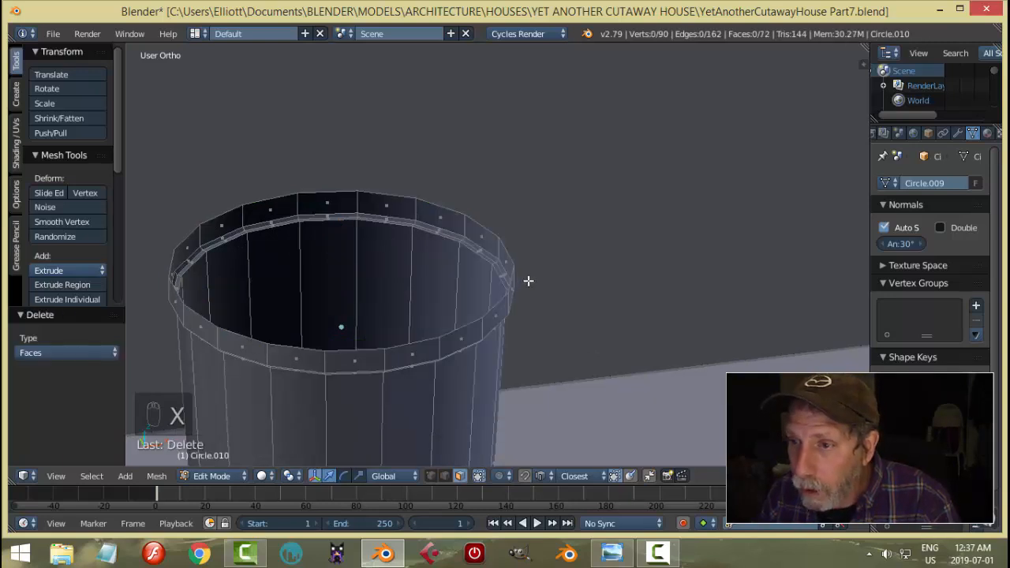
Step: Select the open top edge loop, grow the selection to the rim's side band and scale it outward to 1.235
key(ctrl+Tab)
click(502, 269)
alt+click(497, 304)
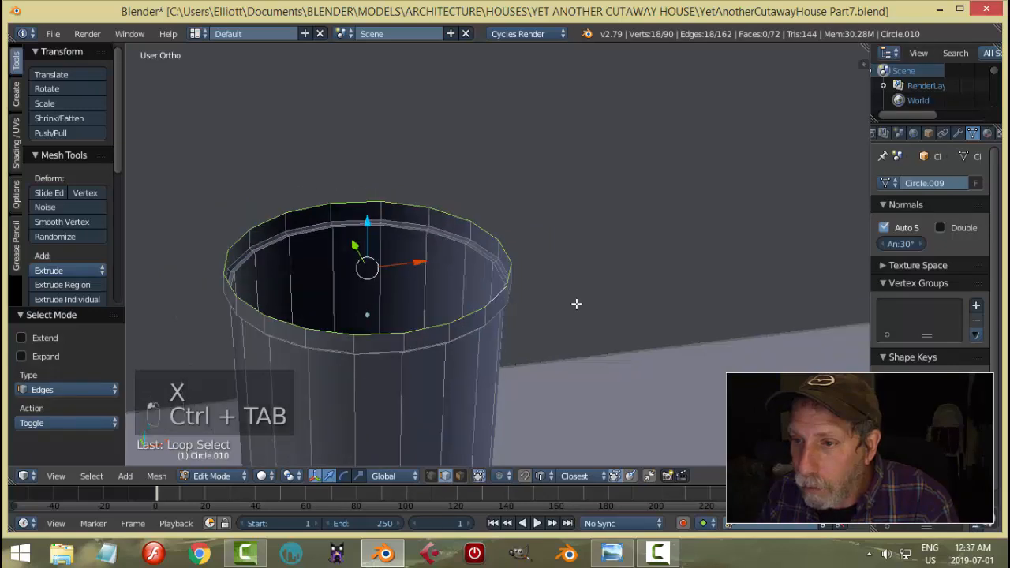
scroll(577, 303, down, 4)
middle_drag(577, 302, 569, 313)
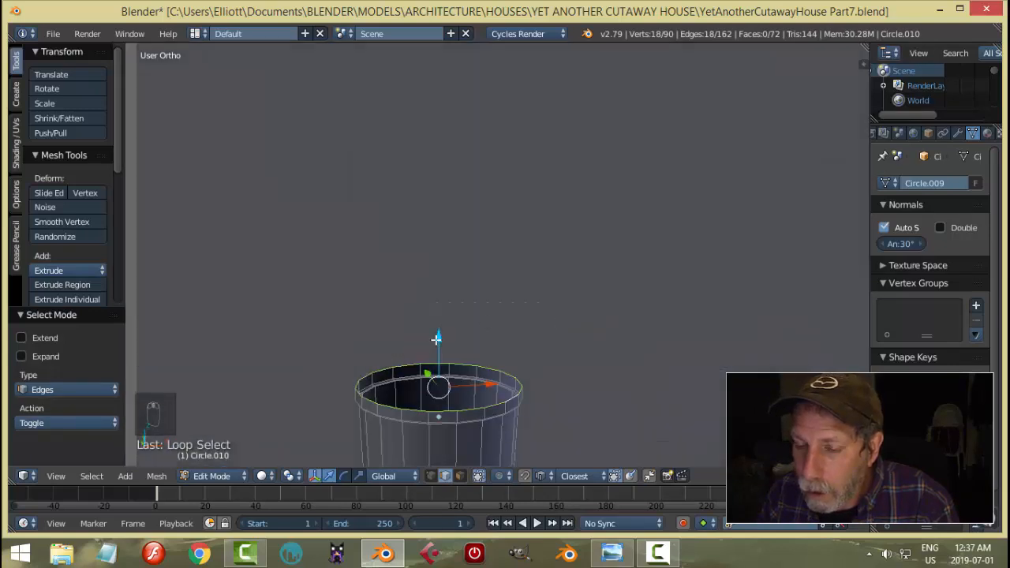
key(ctrl+KP_Add)
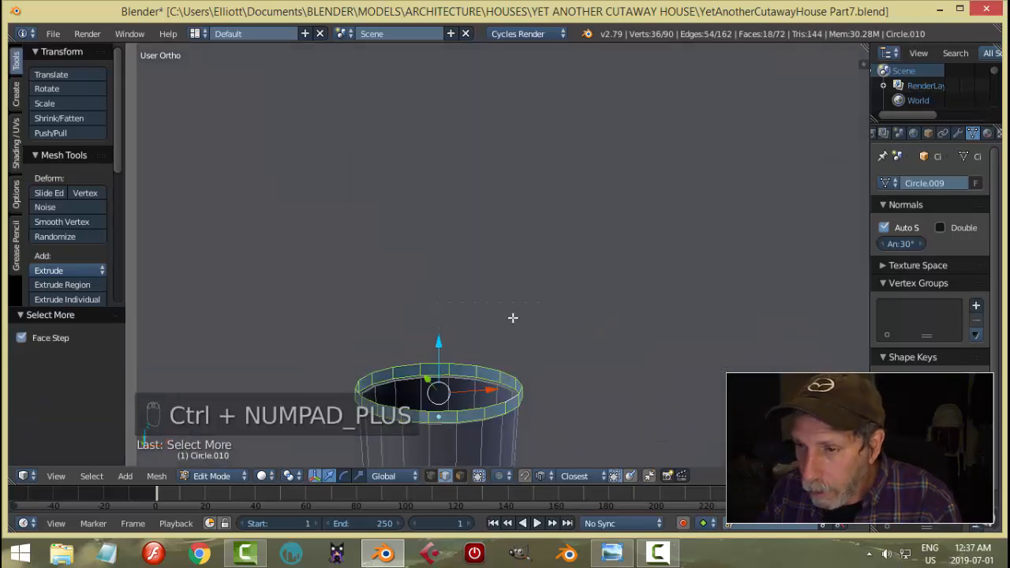
scroll(557, 363, up, 3)
shift+middle_drag(550, 336, 561, 298)
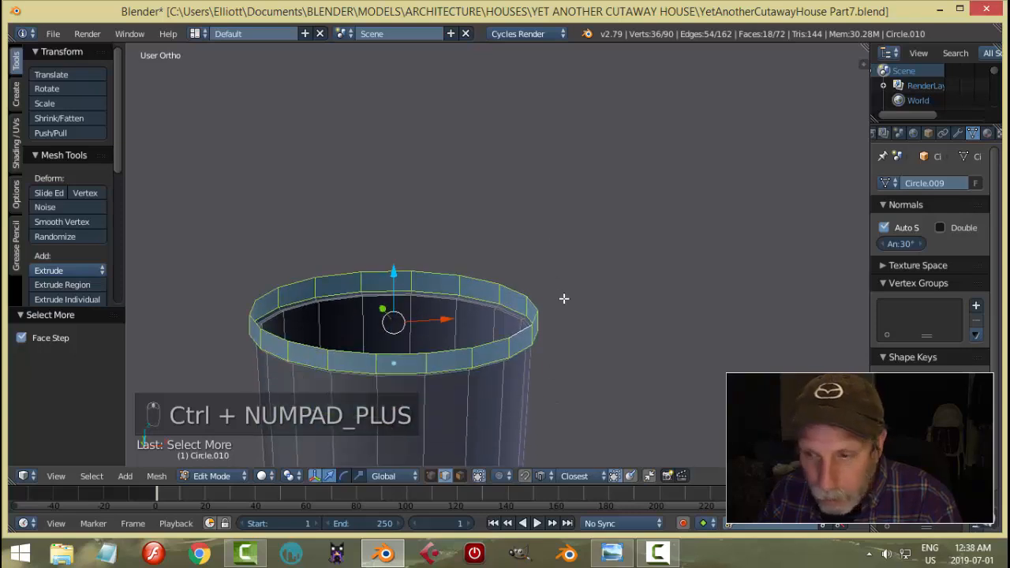
key(s)
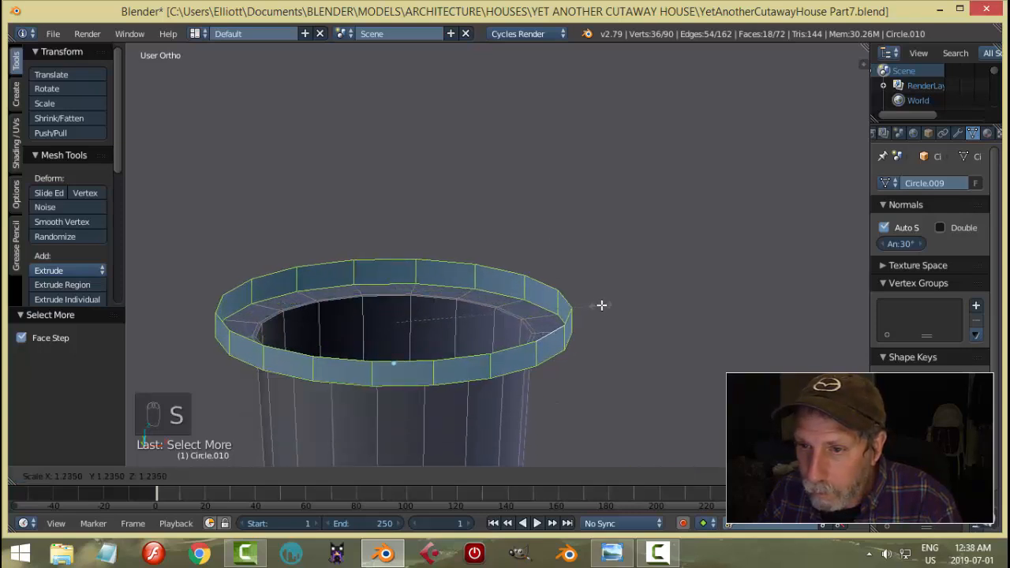
click(601, 304)
Step: Raise the rim's top edge loop 0.052 along Z, then lower it by 0.010
key(a)
alt+click(596, 303)
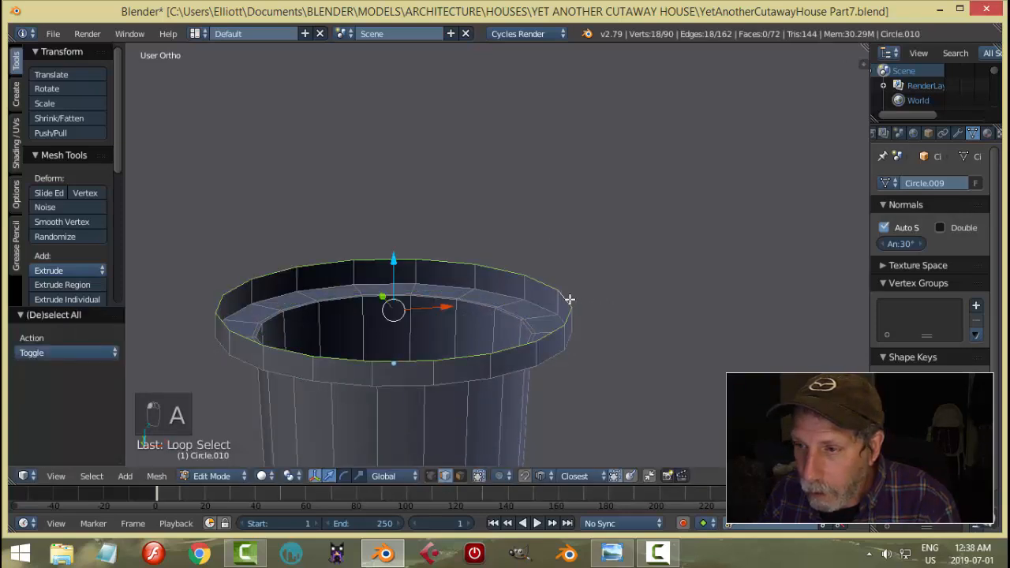
scroll(604, 329, down, 2)
middle_drag(605, 330, 578, 309)
scroll(535, 360, down, 2)
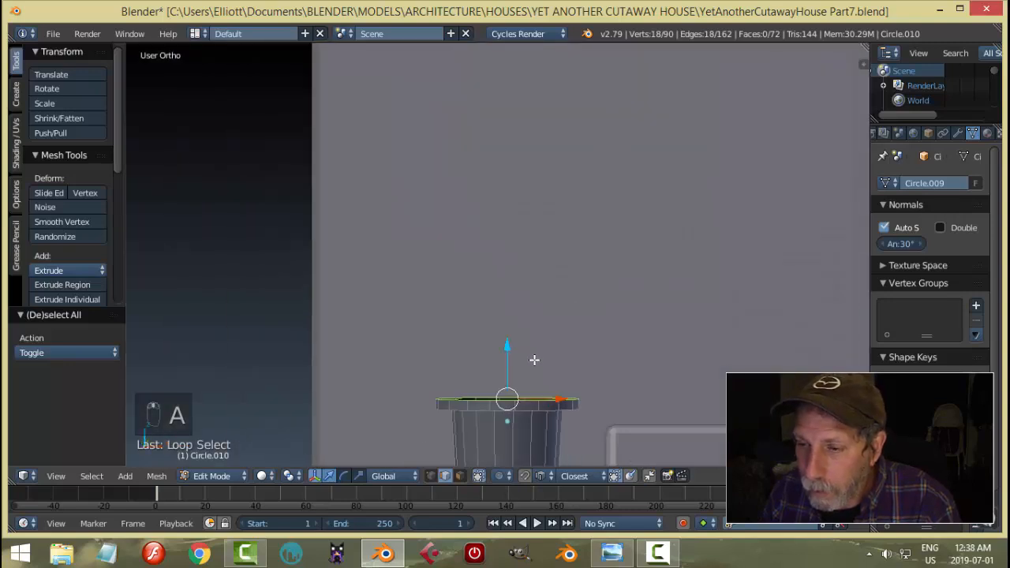
drag(512, 352, 510, 316)
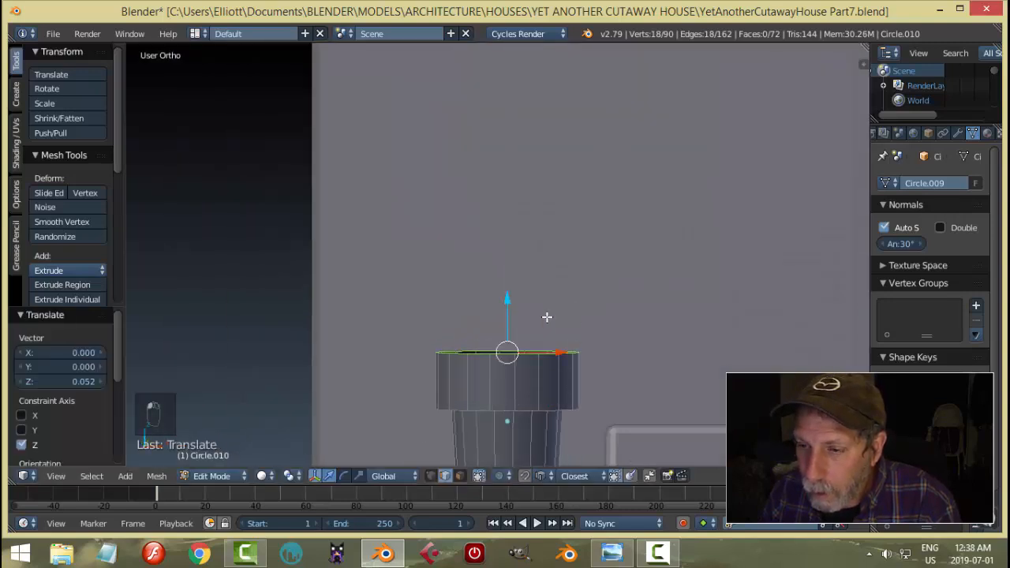
scroll(552, 312, down, 2)
shift+middle_drag(569, 308, 551, 248)
right_click(486, 204)
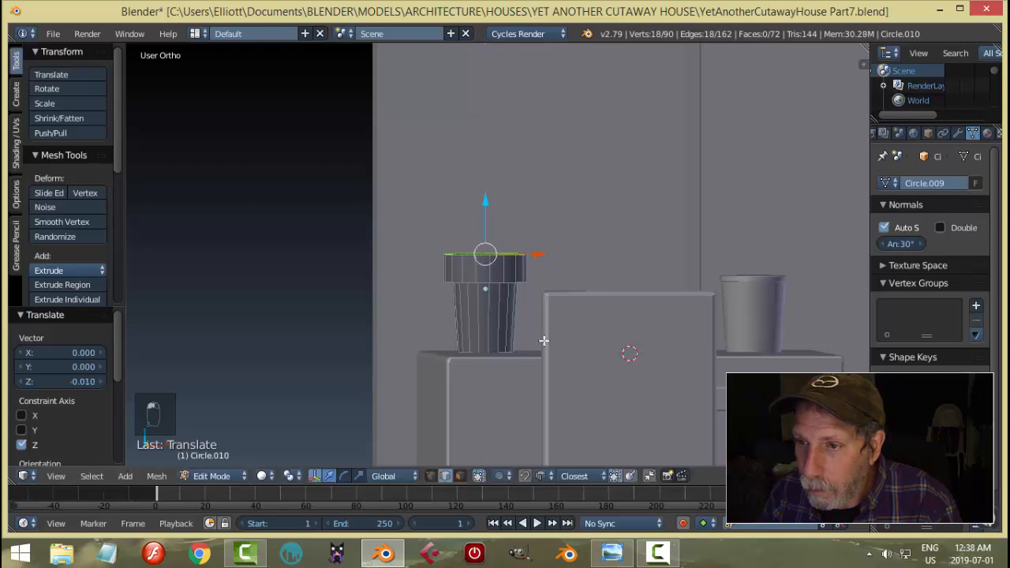
Step: Check the plant pot in the reference image and inspect the modelled pot's shape from above
click(613, 552)
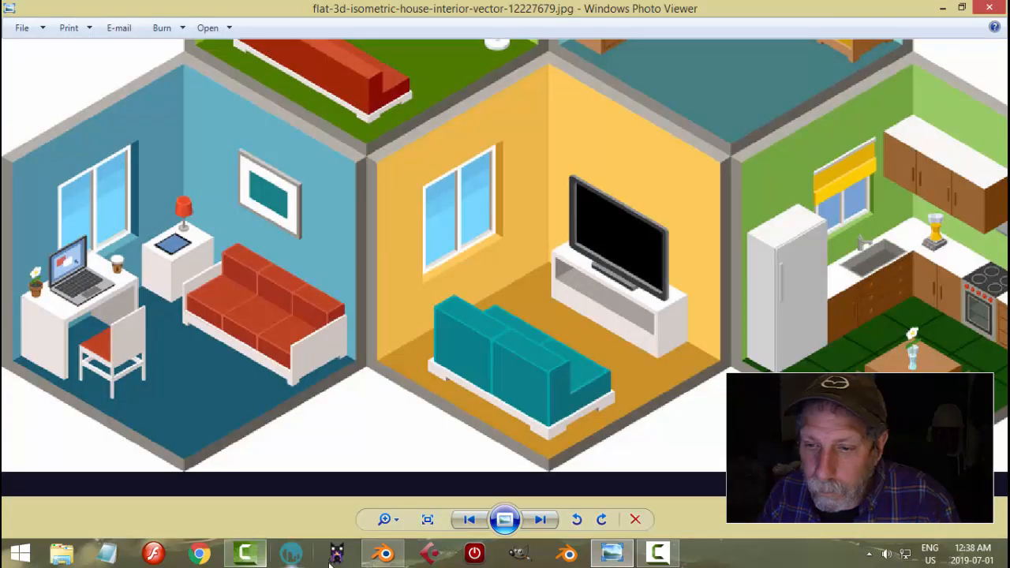
click(385, 555)
middle_drag(568, 321, 534, 354)
scroll(513, 292, up, 2)
scroll(498, 269, up, 4)
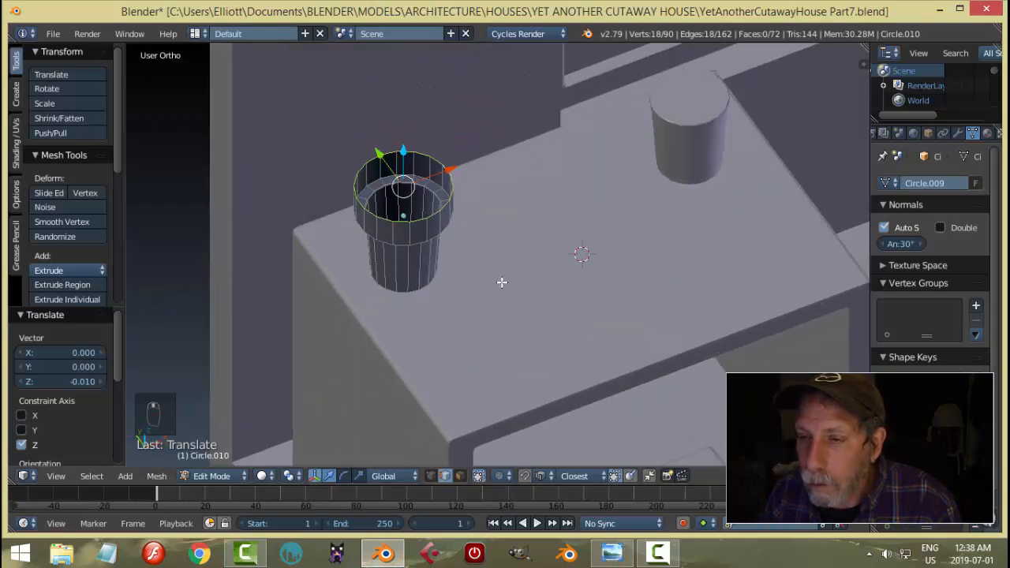
middle_drag(491, 269, 494, 270)
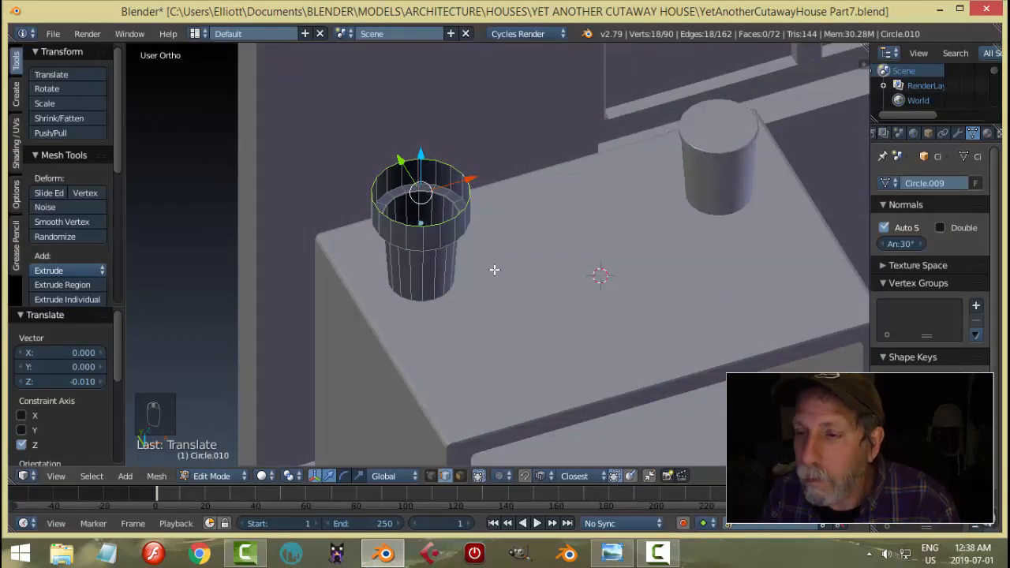
Step: Return to object mode and select the whole plant pot
key(a)
key(Tab)
key(a)
middle_drag(513, 257, 432, 287)
right_click(427, 289)
middle_drag(521, 320, 553, 308)
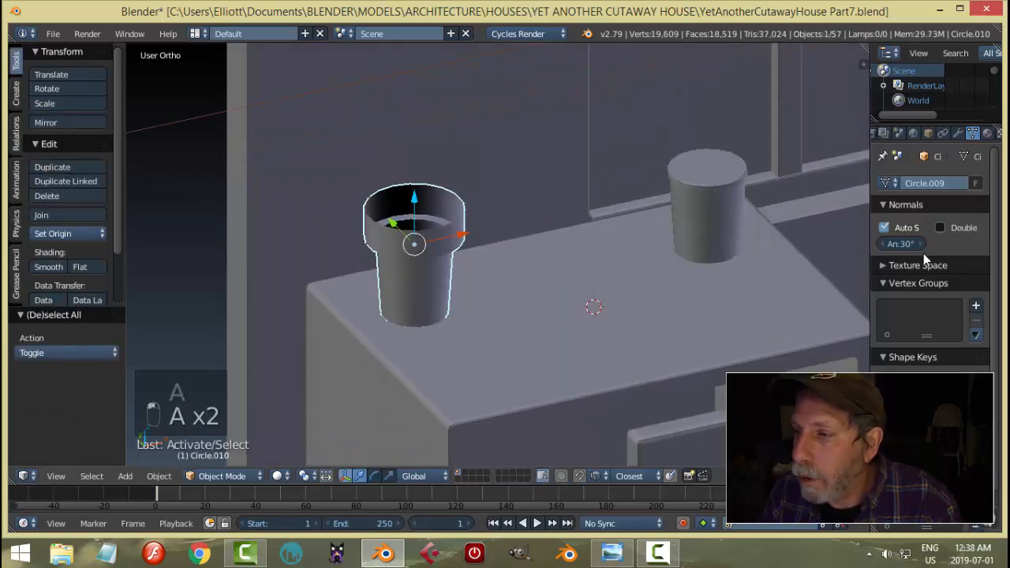
Step: Add a Solidify modifier to the plant pot and apply it
click(957, 134)
click(910, 184)
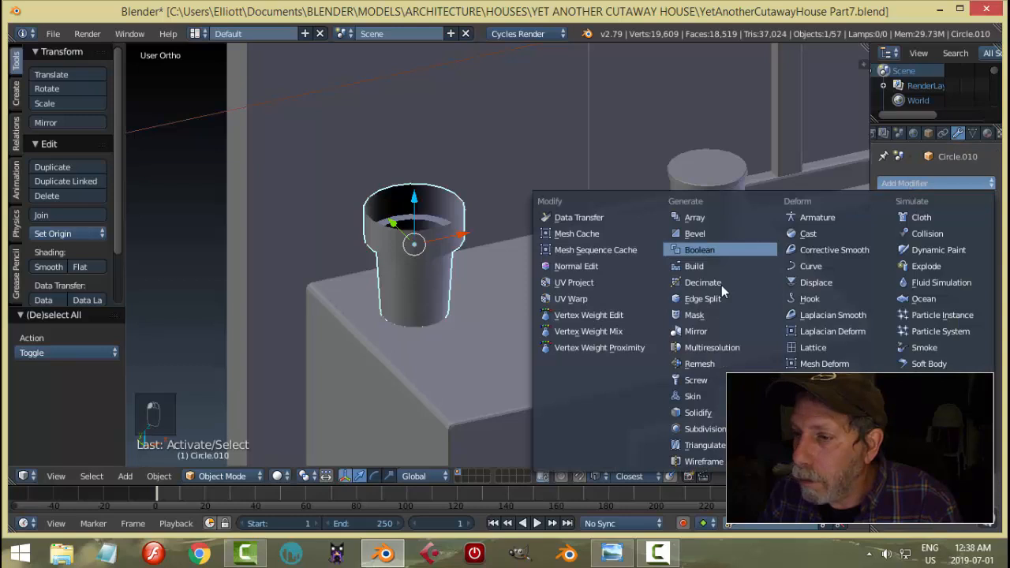
click(698, 413)
middle_drag(596, 302, 590, 320)
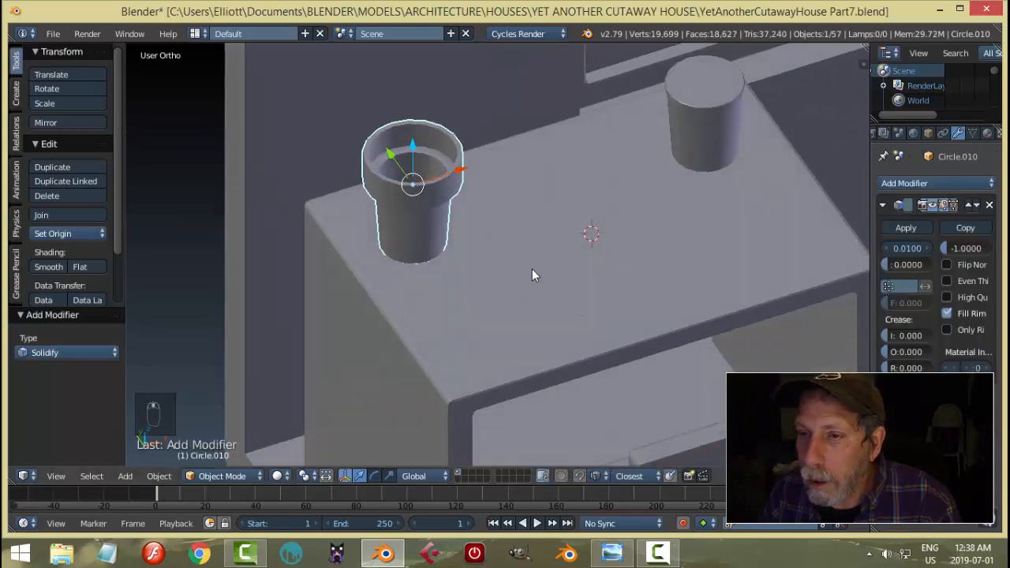
click(905, 229)
middle_drag(553, 276, 556, 262)
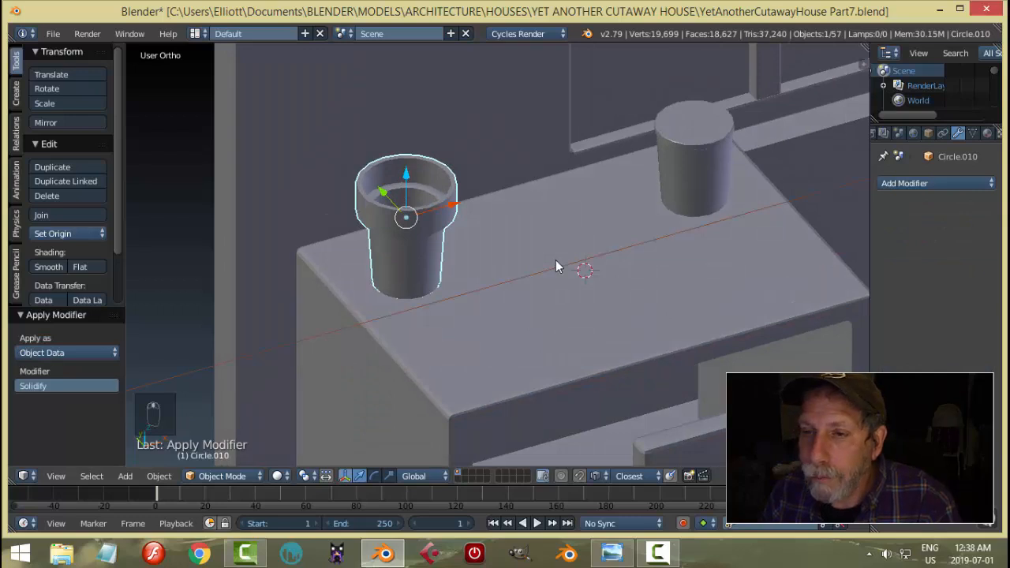
Step: Try the desk's Bevel modifier on the smooth-shaded plant pot by linking modifiers, and remove it from the pot
shift+right_click(507, 340)
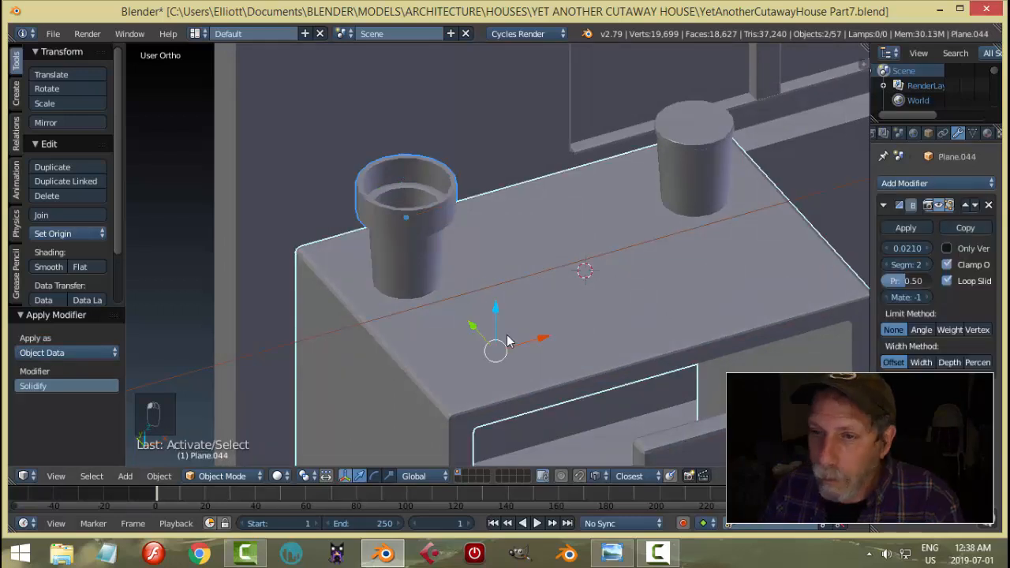
key(ctrl+l)
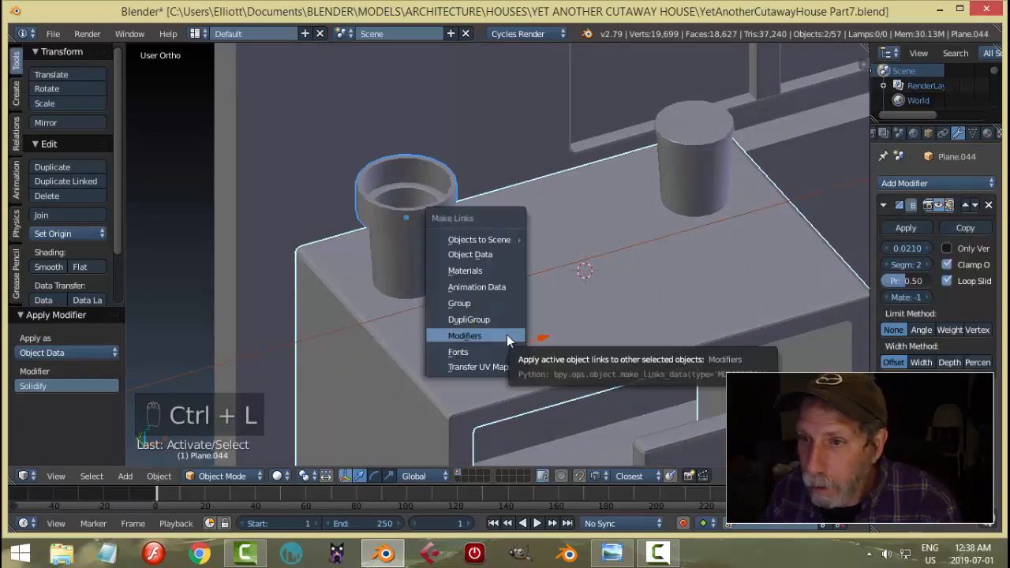
click(507, 335)
key(a)
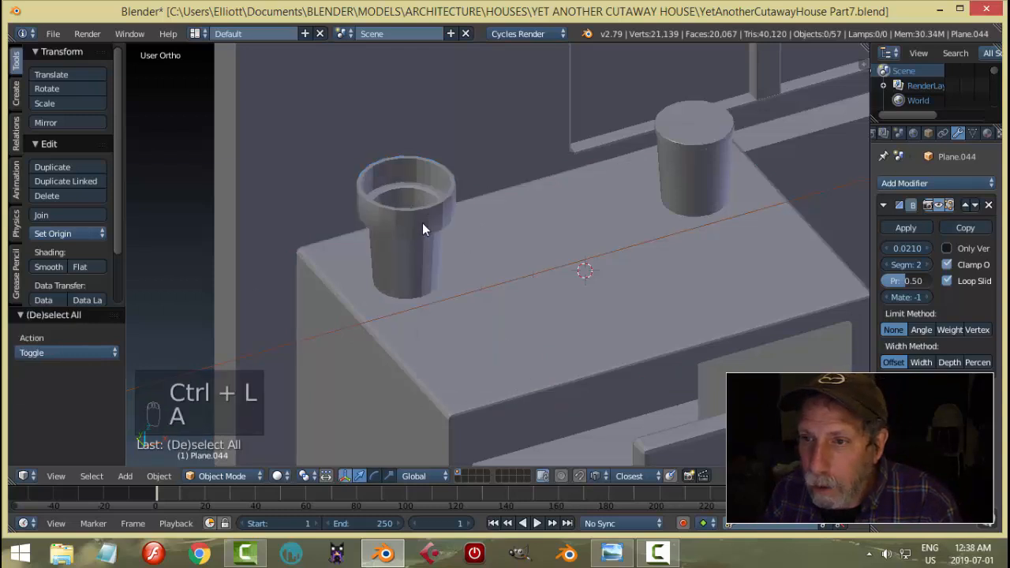
right_click(422, 225)
click(48, 266)
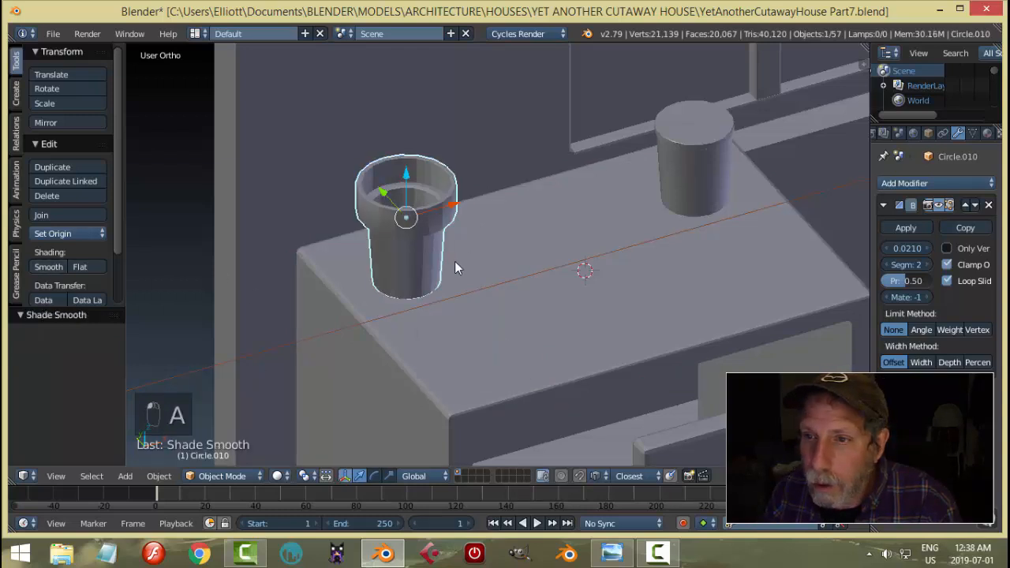
right_click(387, 251)
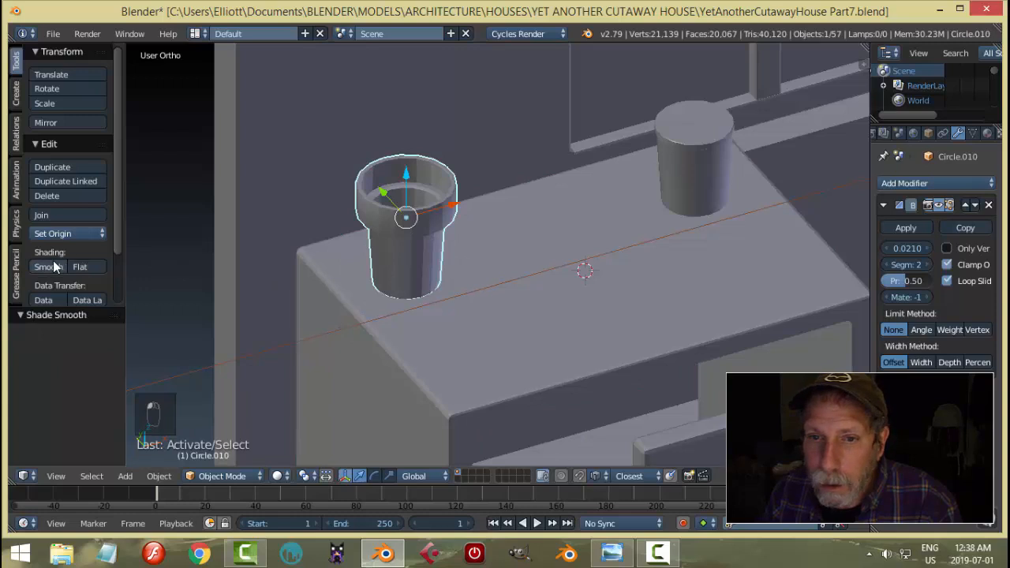
right_click(492, 256)
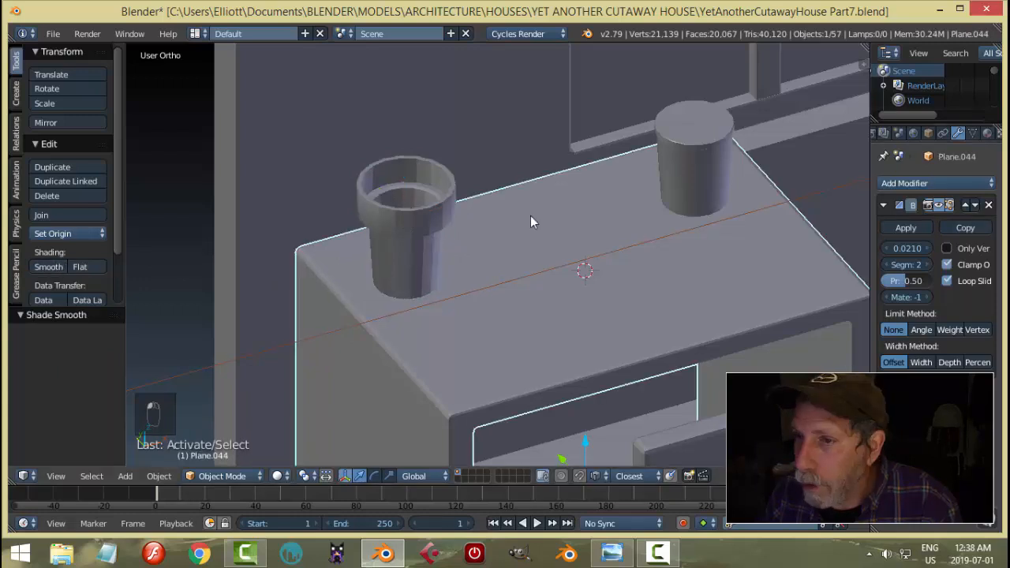
right_click(439, 217)
click(990, 206)
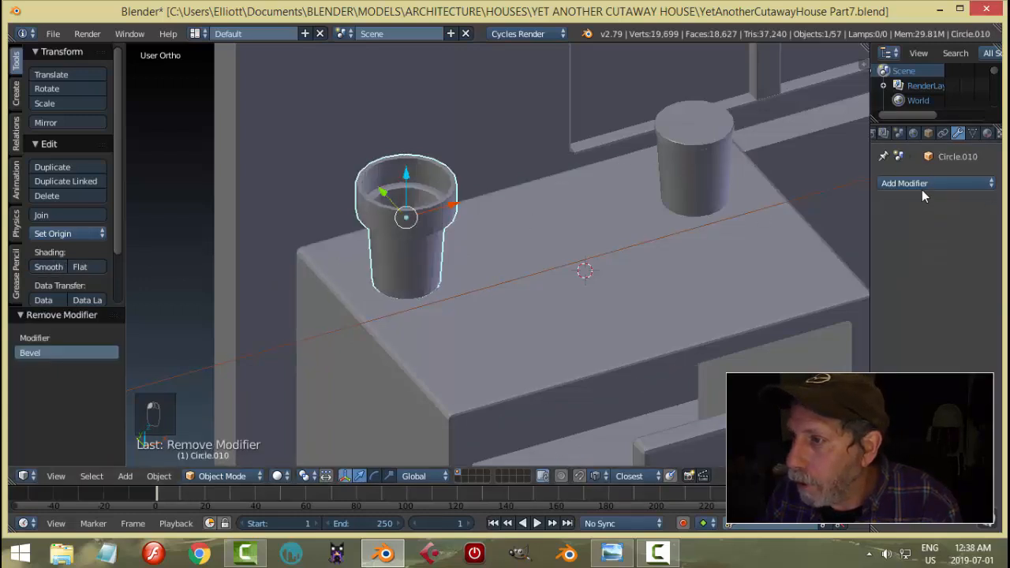
Step: Add a Subdivision Surface modifier to the pot and cut edge loops near the lower and upper edges of the rim's inner wall
click(923, 184)
click(705, 429)
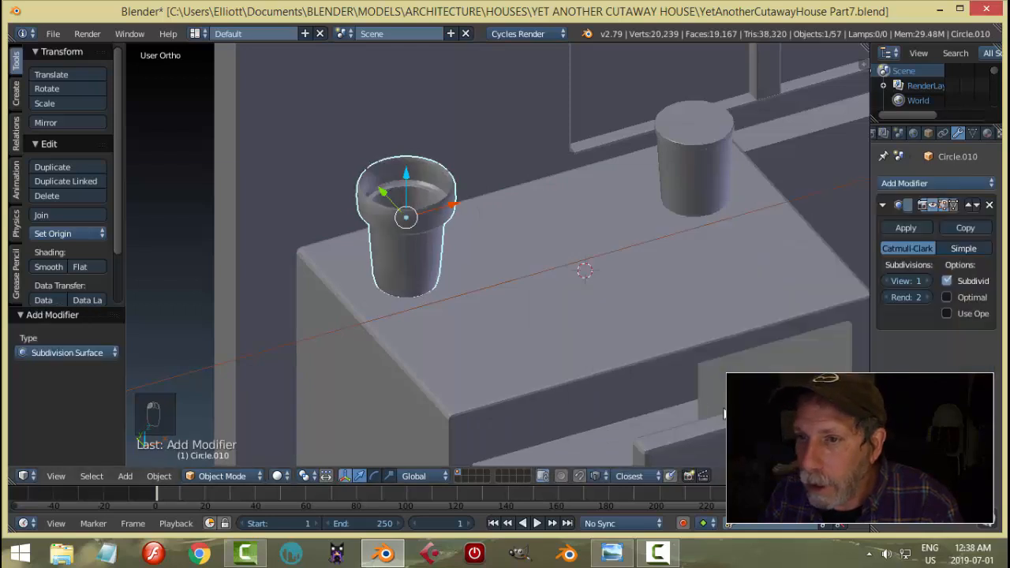
key(Tab)
click(458, 230)
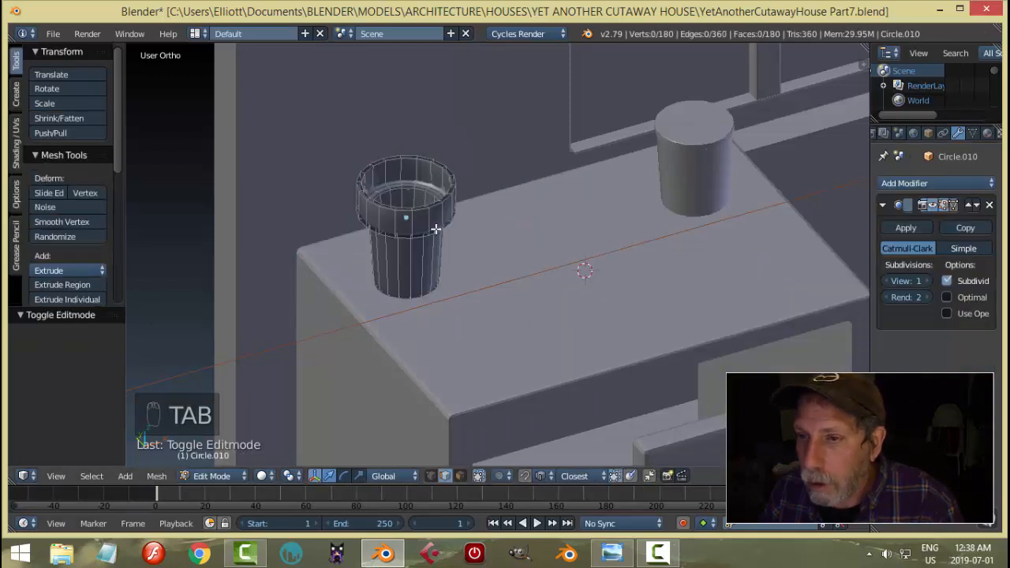
scroll(438, 263, up, 3)
scroll(438, 263, up, 2)
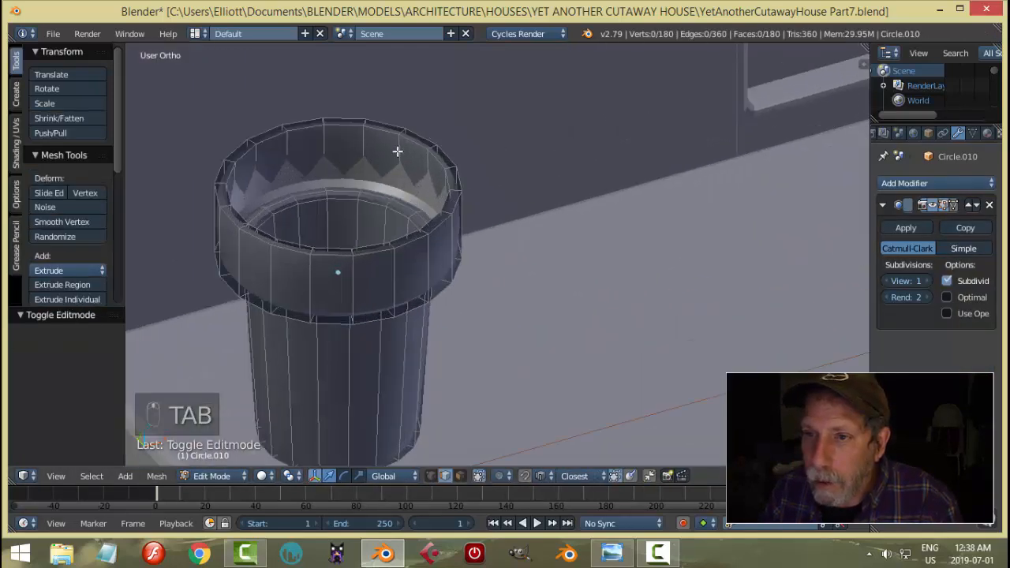
key(ctrl+r)
click(397, 154)
click(398, 158)
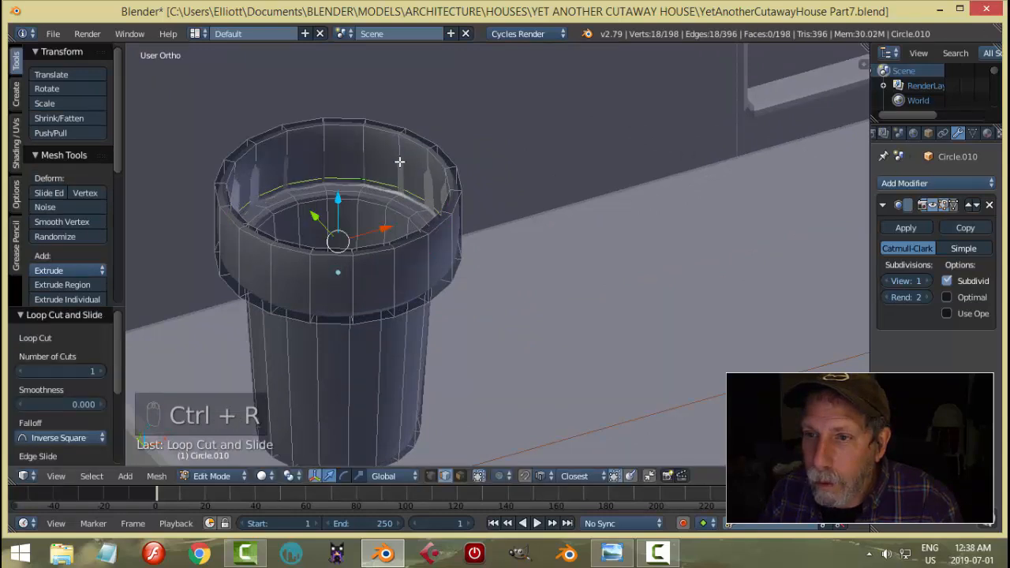
key(ctrl+r)
click(403, 145)
click(403, 145)
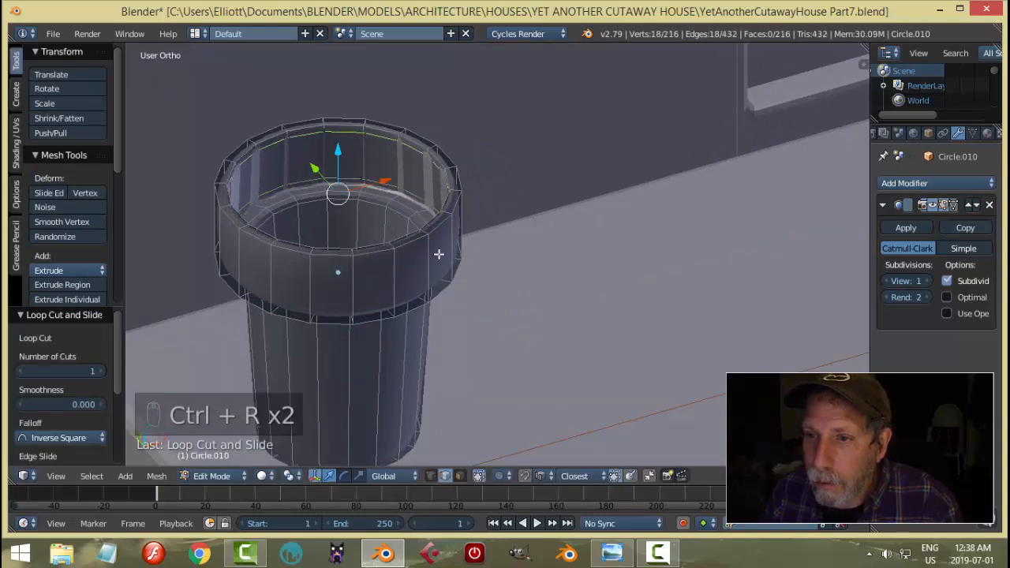
Step: Cut edge loops near the upper and lower edges of the rim's outer band and return to object mode
key(ctrl+r)
click(422, 242)
click(421, 241)
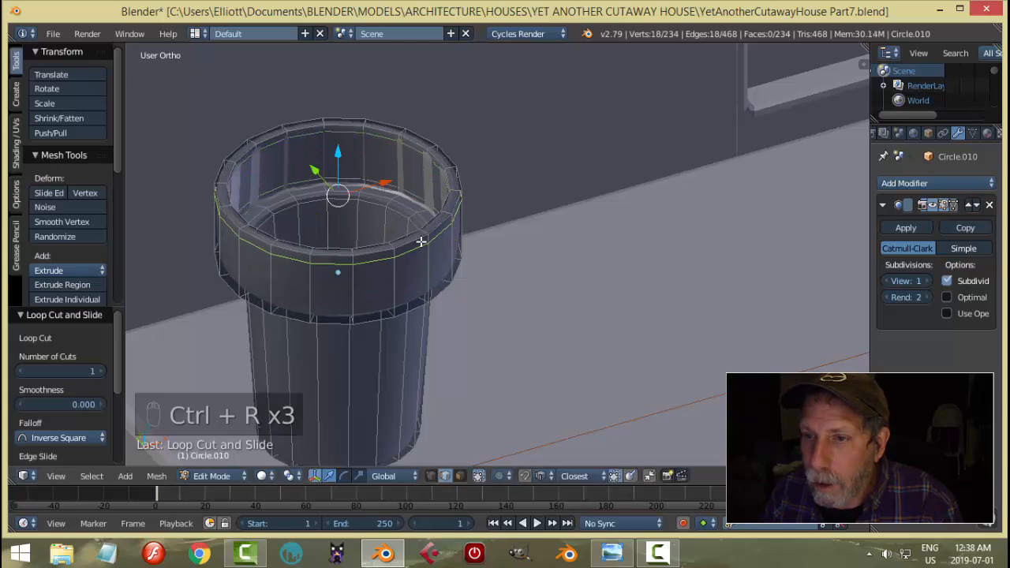
key(ctrl+r)
click(429, 288)
click(429, 293)
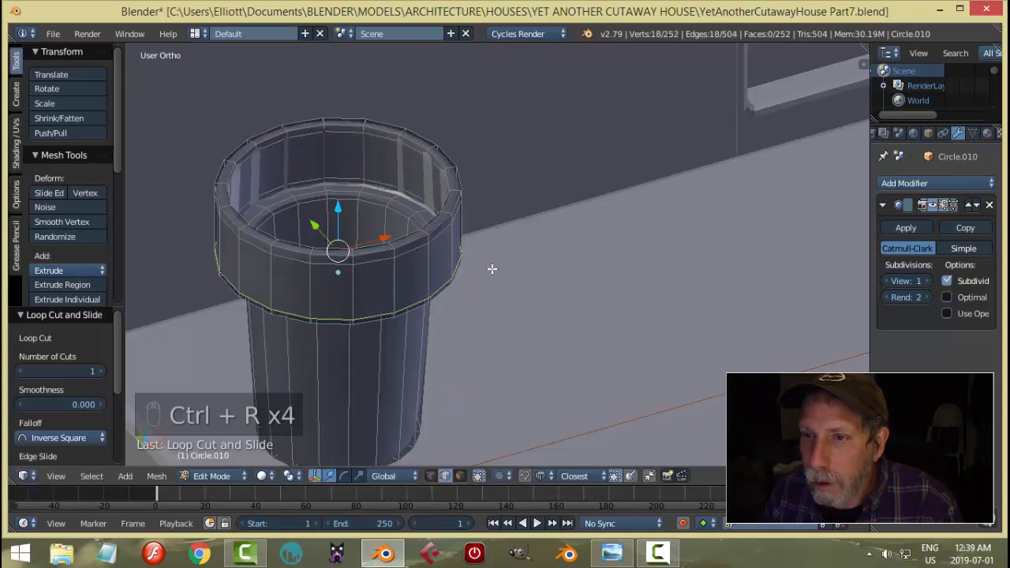
key(Tab)
click(392, 269)
scroll(518, 280, down, 3)
key(a)
key(a)
middle_drag(530, 289, 508, 248)
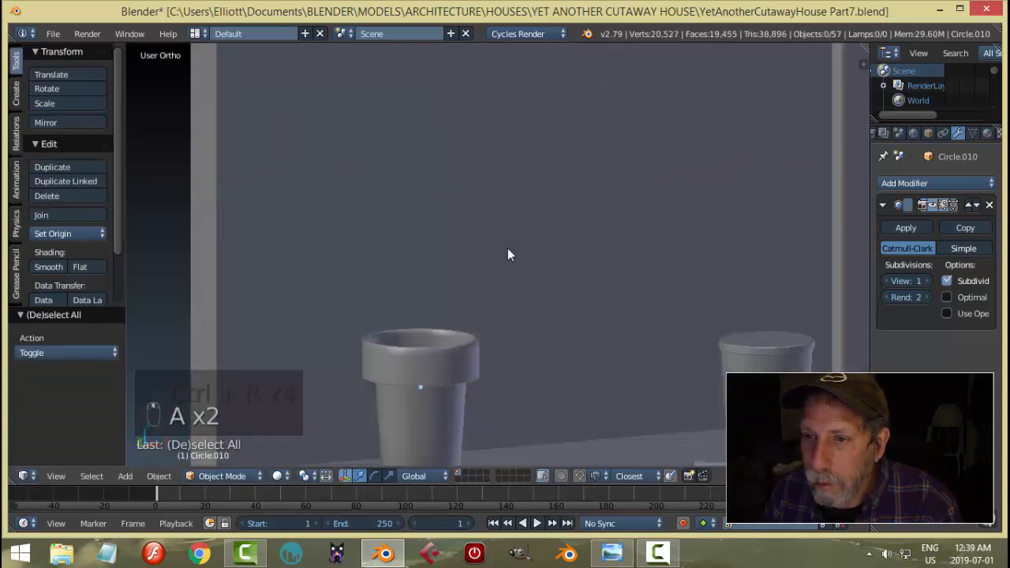
Step: Cut an edge loop around the pot's outer body close to its base
scroll(510, 272, down, 3)
right_click(465, 321)
key(Tab)
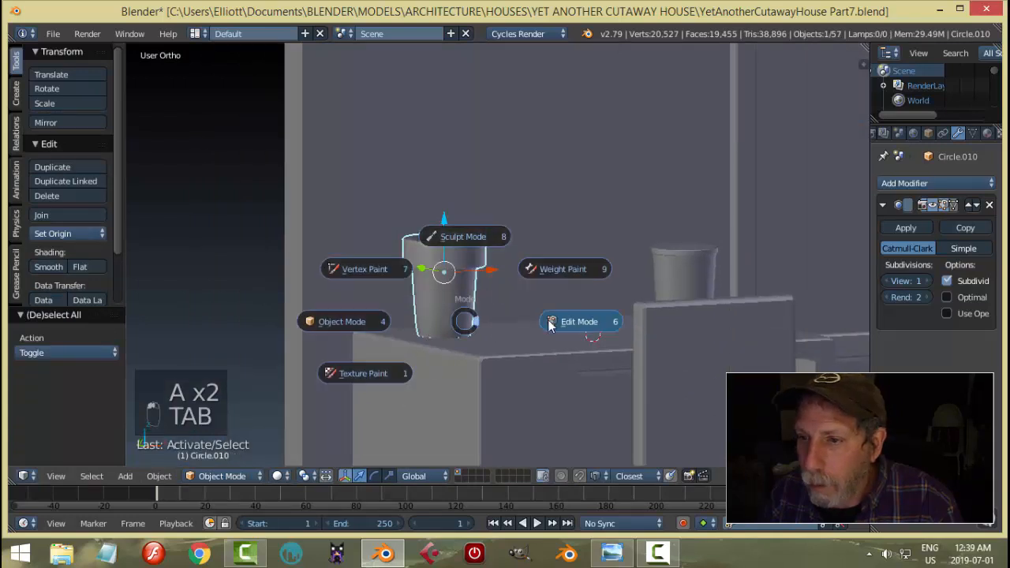
scroll(471, 320, up, 2)
key(ctrl+r)
click(447, 343)
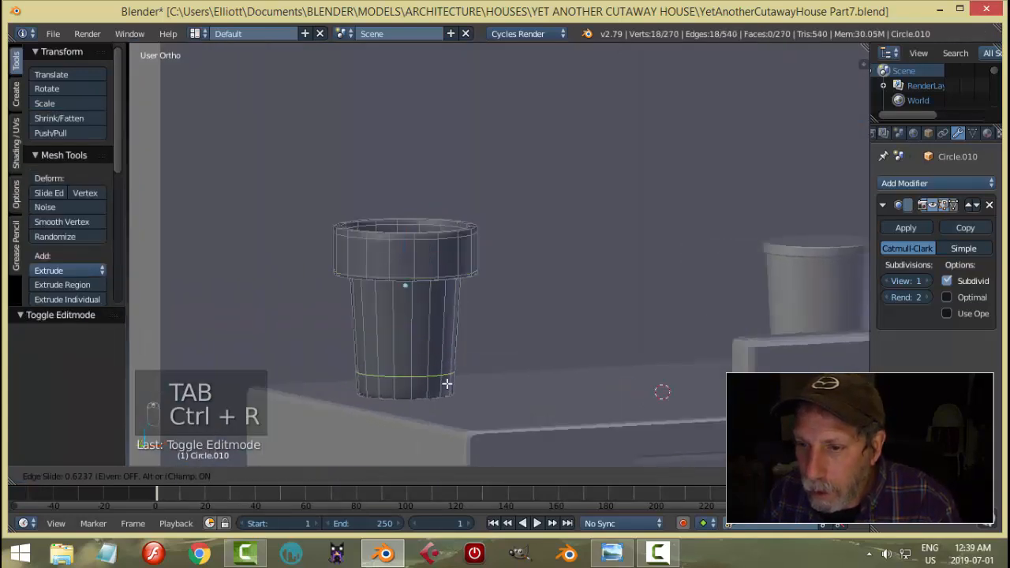
click(446, 395)
middle_drag(447, 395, 484, 345)
key(Tab)
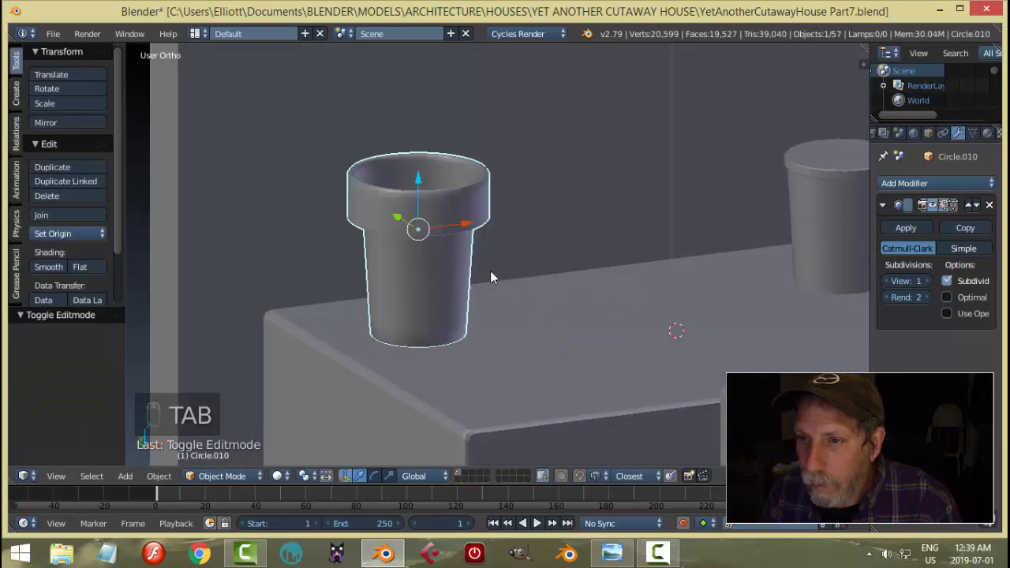
Step: Select the inner and outer edge loops on top of the rim and bevel them by about 0.001
key(Tab)
scroll(426, 299, up, 4)
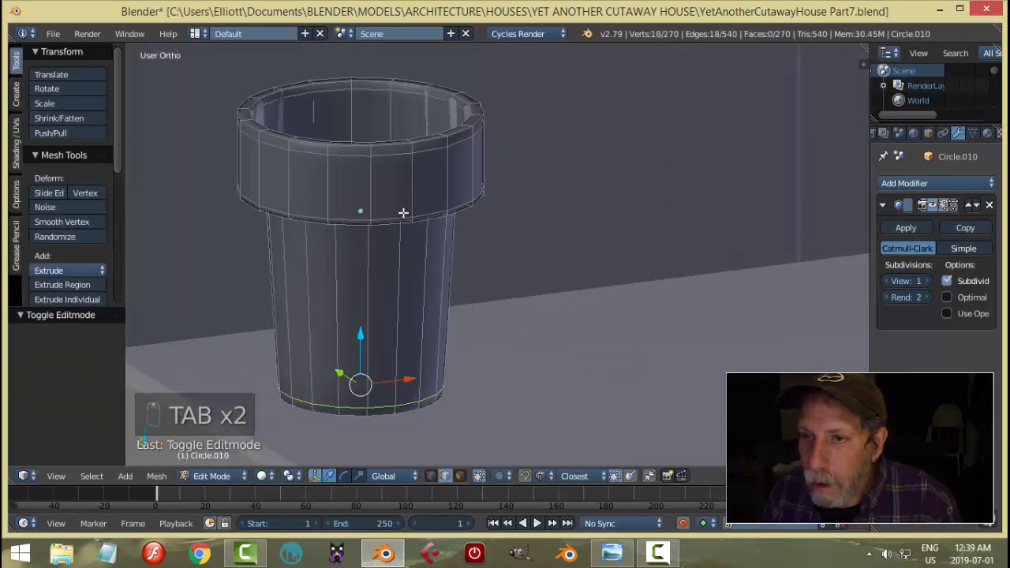
scroll(426, 299, up, 2)
shift+middle_drag(330, 158, 433, 309)
scroll(415, 261, up, 3)
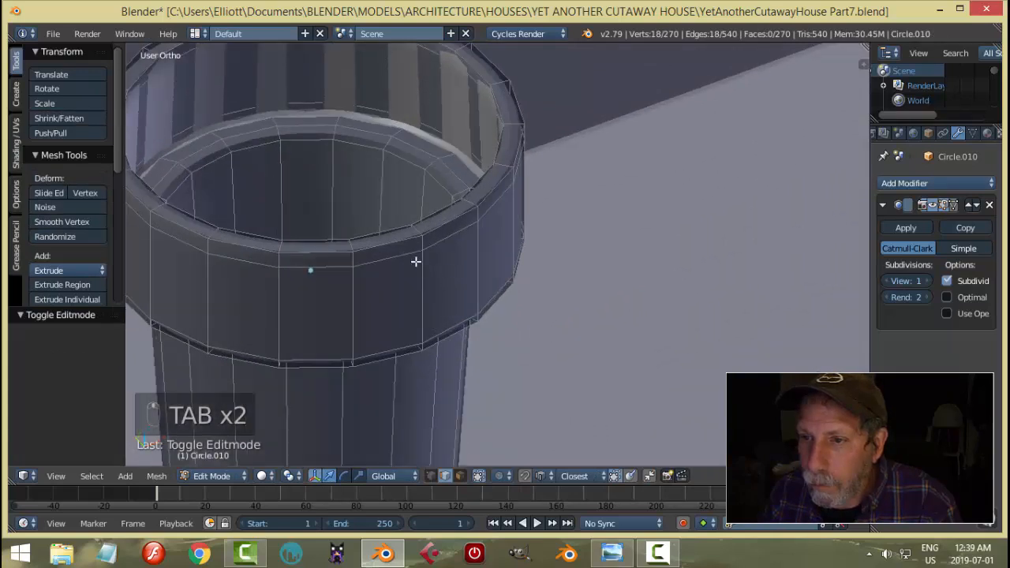
alt+right_click(403, 237)
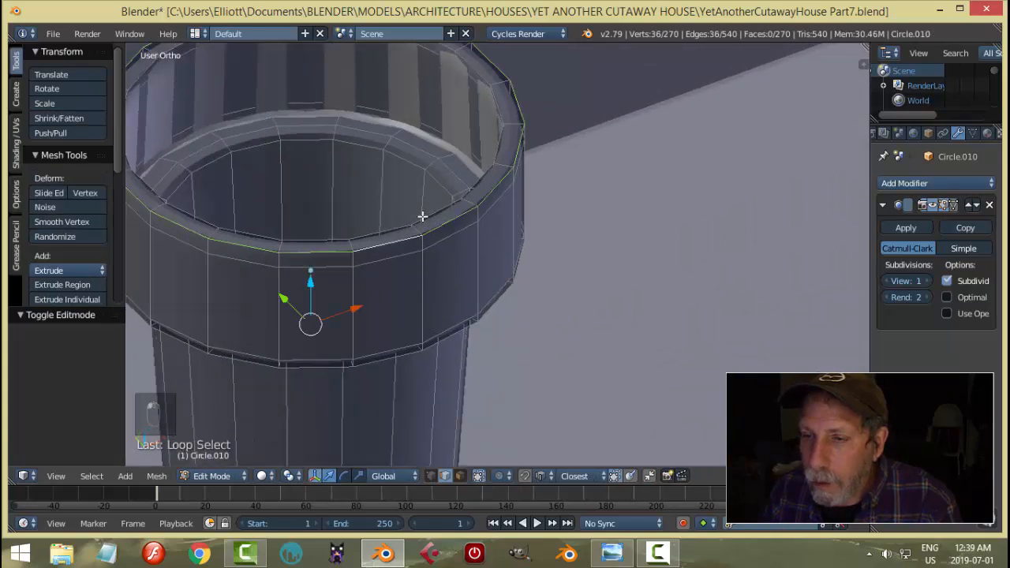
key(a)
alt+right_click(431, 215)
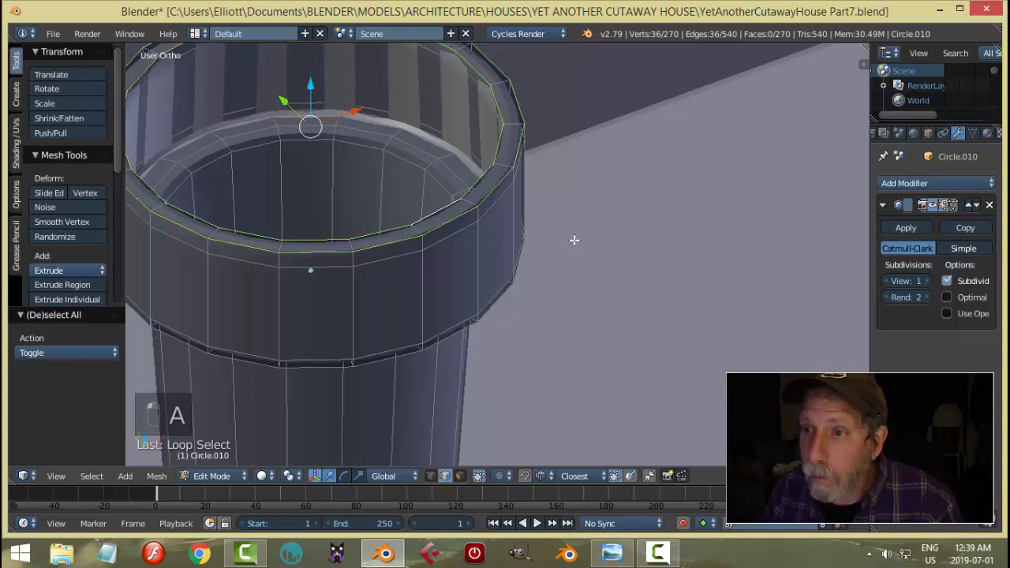
key(ctrl+b)
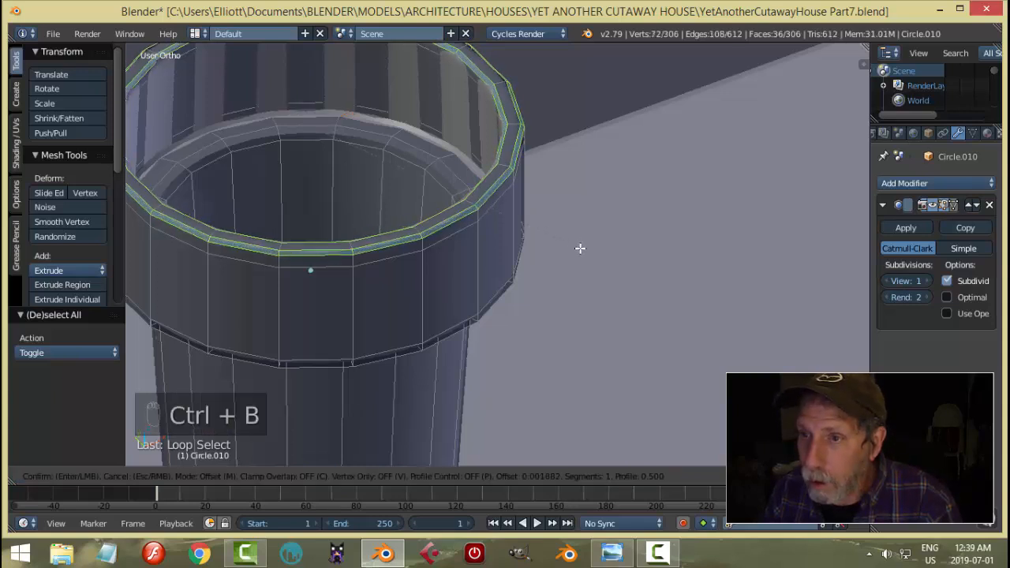
click(580, 248)
key(a)
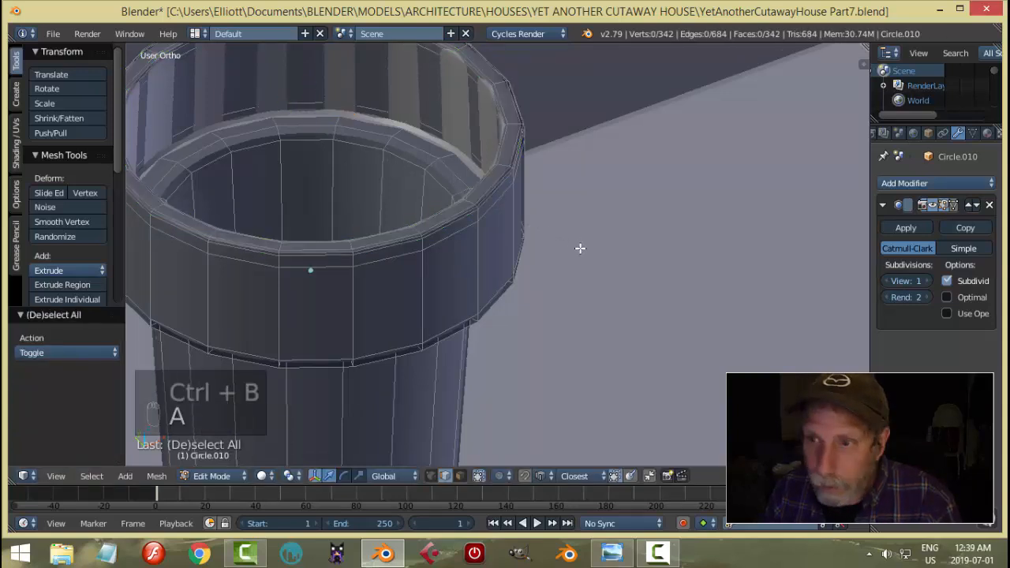
key(Tab)
click(483, 250)
key(a)
Step: Select the plant pot, hide all other objects and bring its underside into view
scroll(556, 262, down, 3)
middle_drag(556, 265, 493, 260)
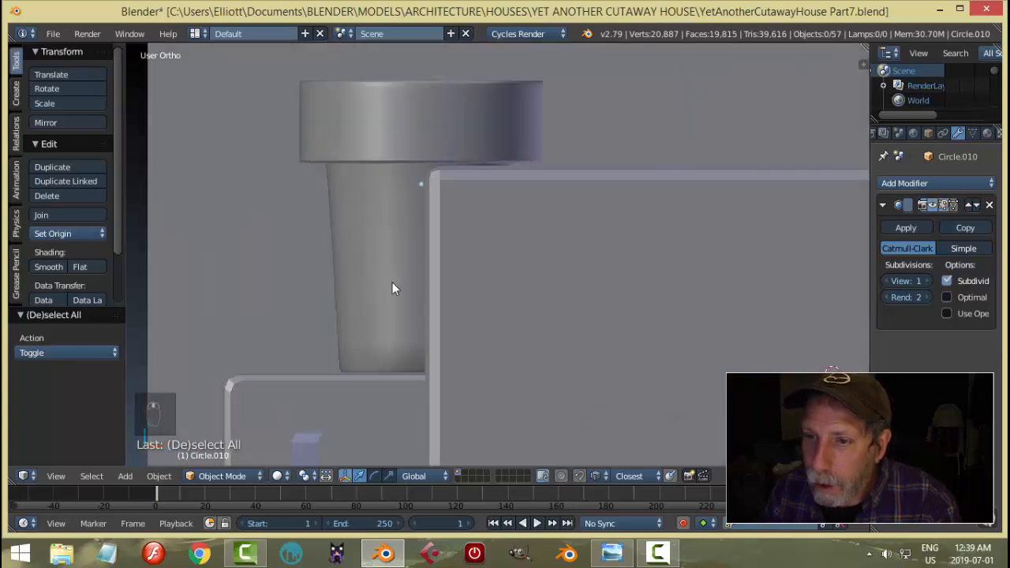
middle_drag(393, 282, 427, 285)
right_click(410, 264)
scroll(402, 229, down, 2)
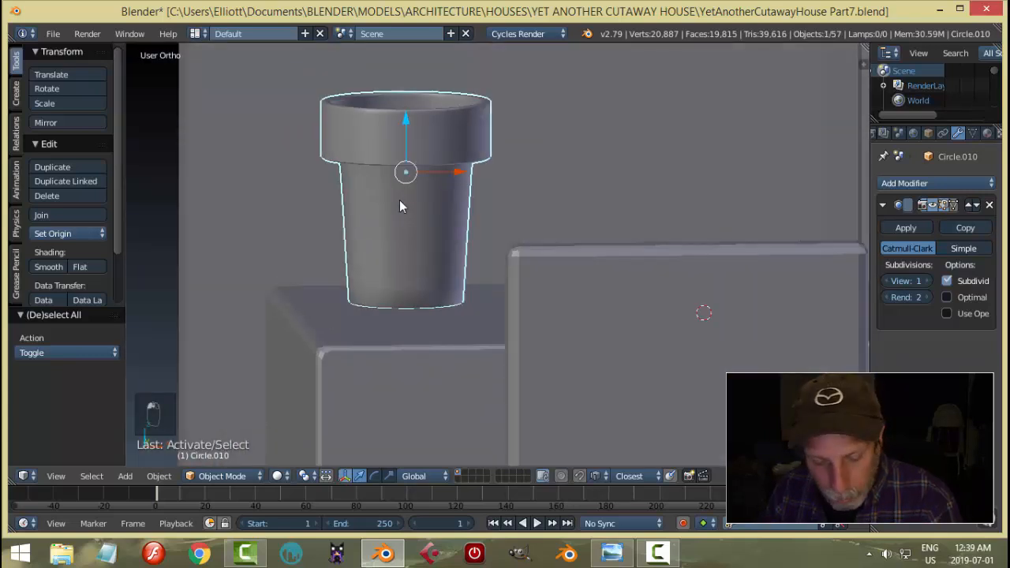
key(shift+h)
middle_drag(398, 237, 411, 208)
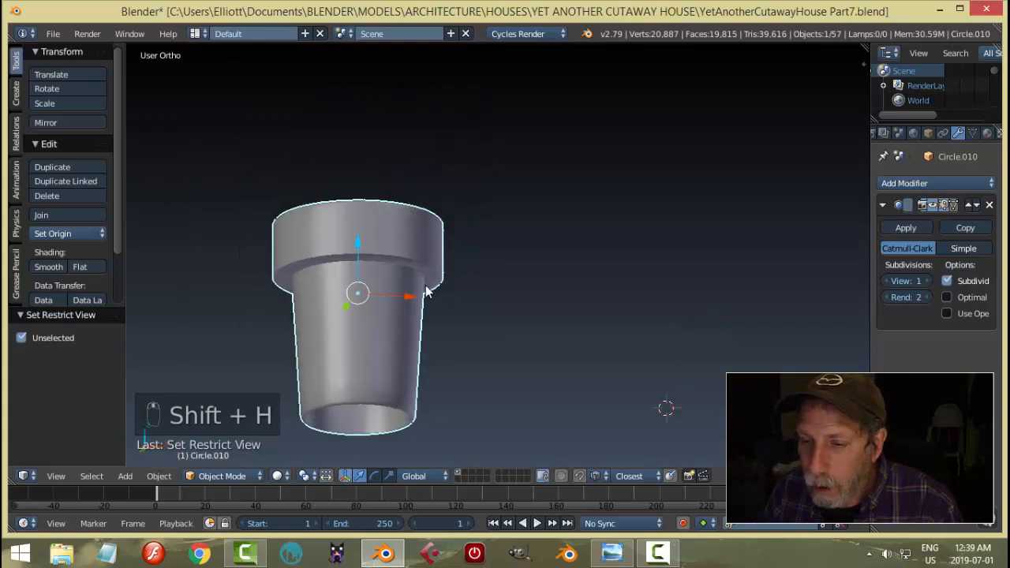
Step: In face select mode, delete the ring of faces around the pot's bottom edge, and return to object mode
key(Tab)
scroll(395, 266, up, 2)
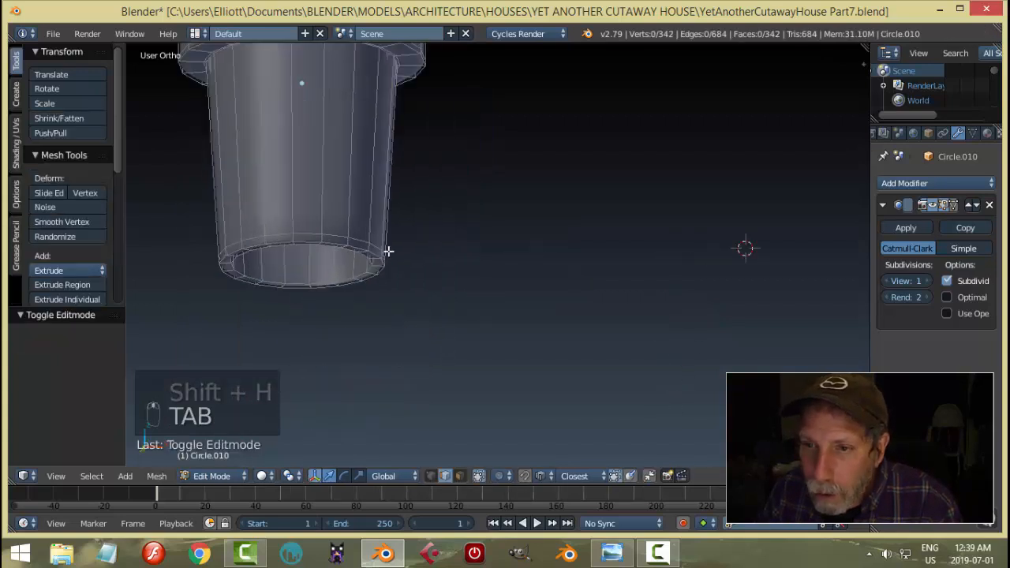
middle_drag(389, 251, 381, 165)
key(ctrl+Tab)
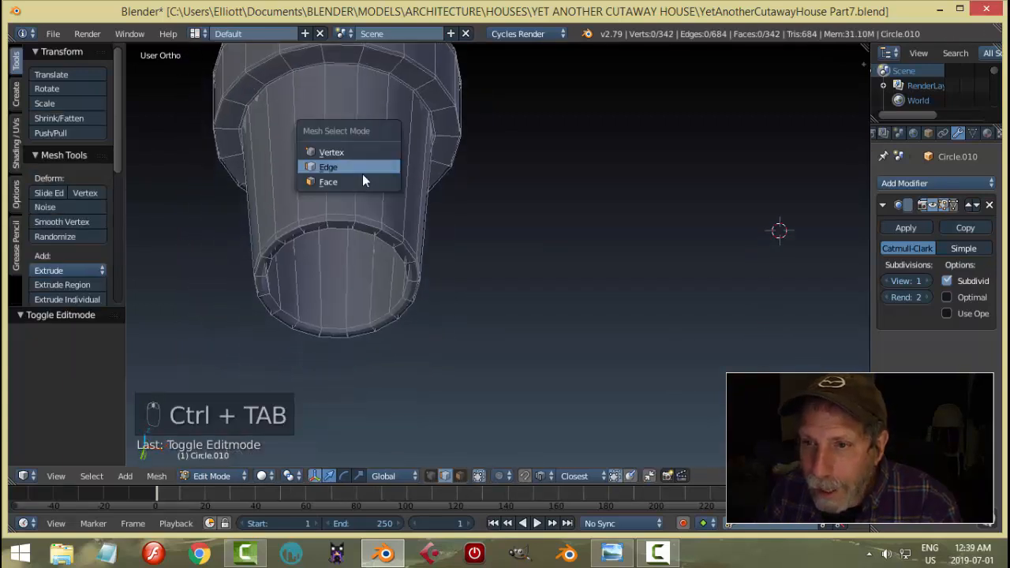
click(362, 180)
scroll(325, 236, up, 2)
alt+right_click(345, 216)
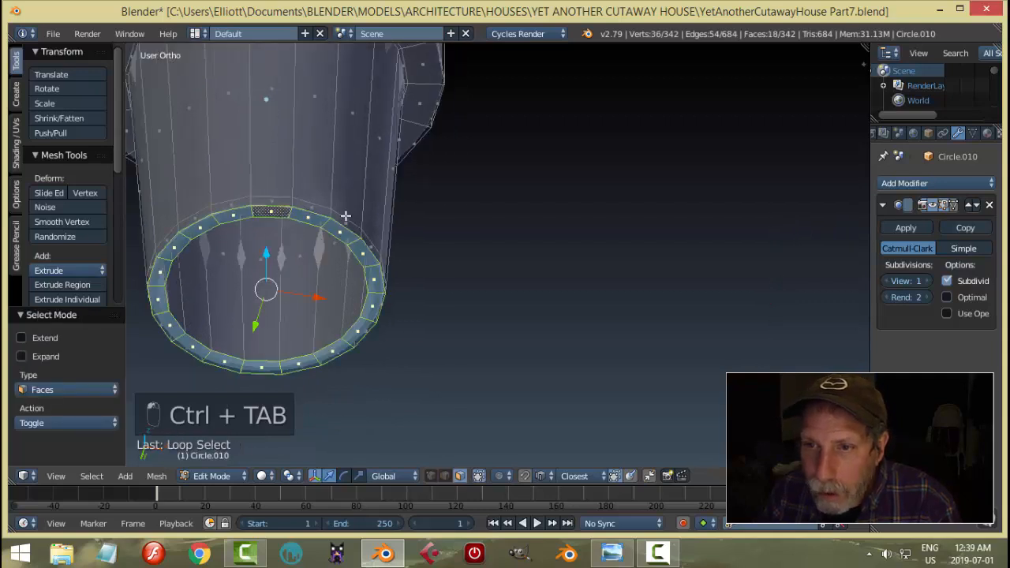
key(x)
click(392, 217)
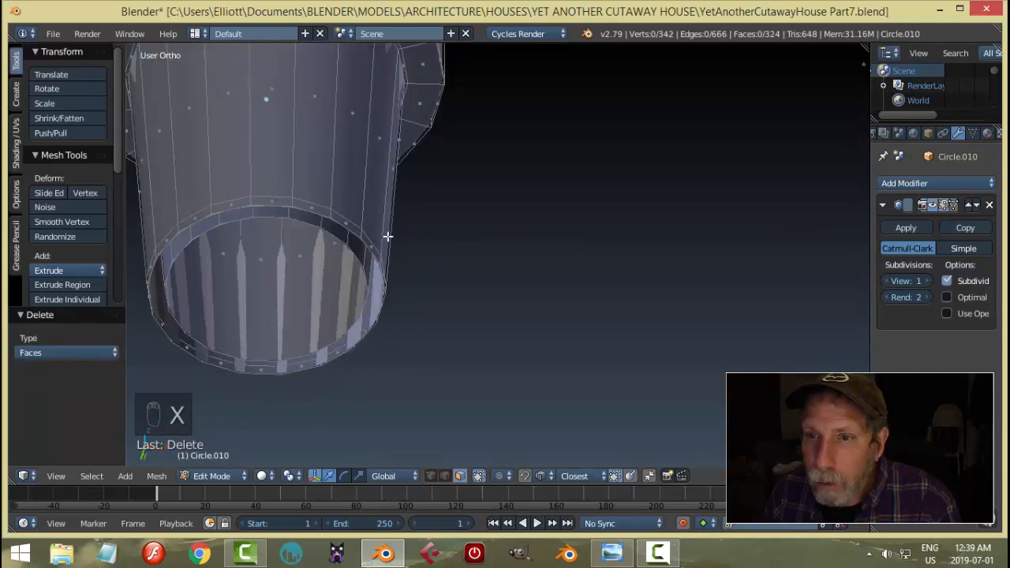
key(Tab)
click(322, 243)
scroll(438, 211, down, 3)
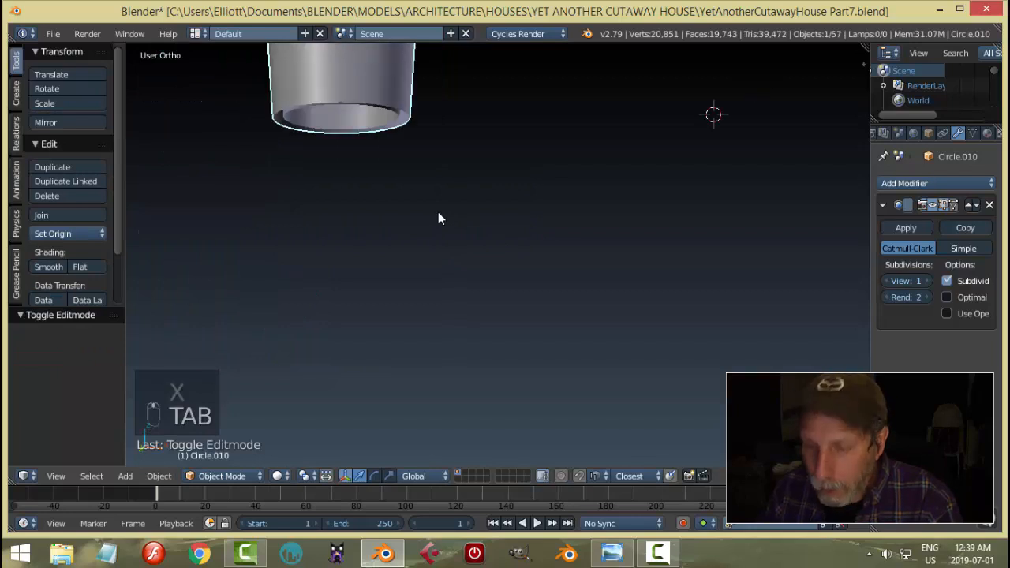
Step: Unhide all the hidden objects, clear the selection and bring the desk with the plant pot into view
key(alt+h)
key(a)
scroll(438, 211, down, 2)
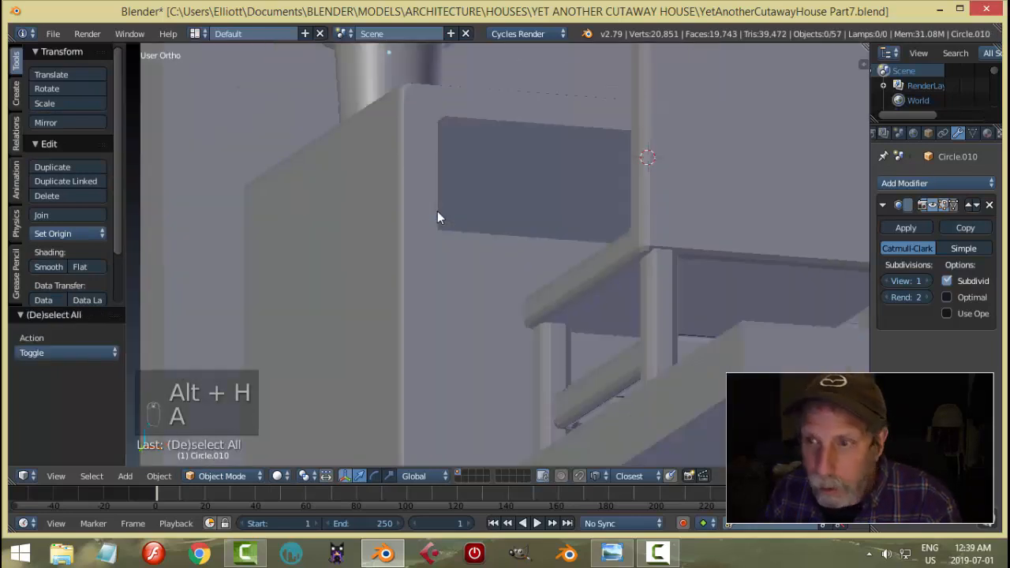
middle_drag(437, 211, 446, 180)
scroll(446, 187, down, 3)
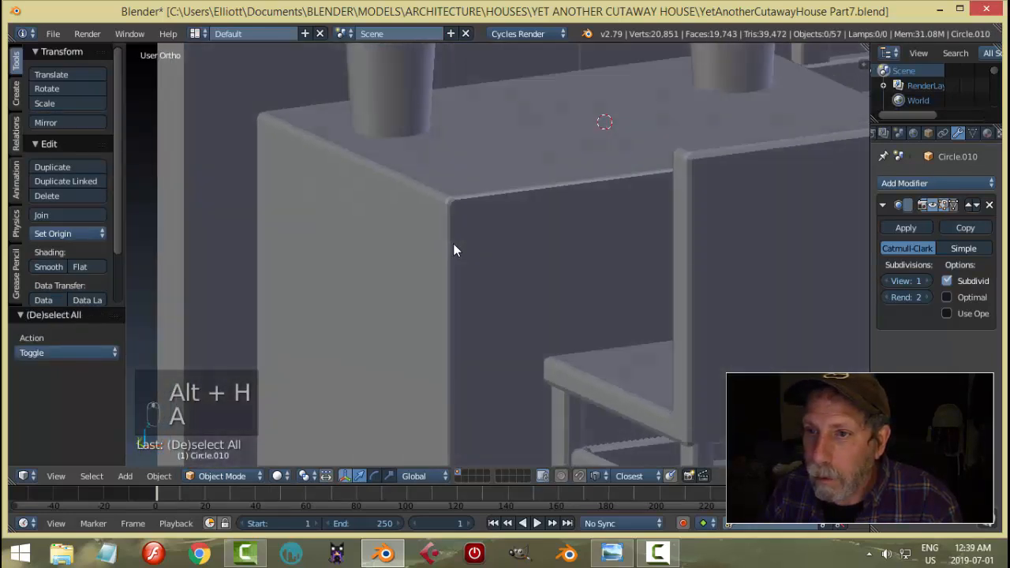
Step: Select the plant pot, move it vertically so that it rests on the desk top, and deselect it
right_click(408, 94)
middle_drag(408, 94, 472, 129)
scroll(472, 129, up, 2)
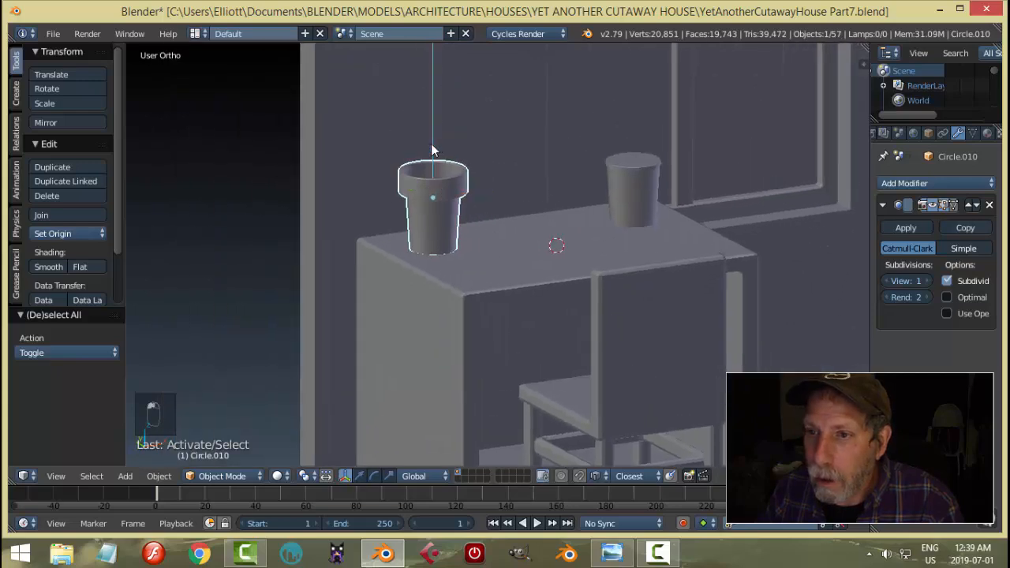
key(g)
click(486, 162)
key(a)
Step: Move the cup about -0.1 along Y, and move the plant pot about 0.032 along Y on the desk
middle_drag(486, 162, 557, 214)
right_click(505, 148)
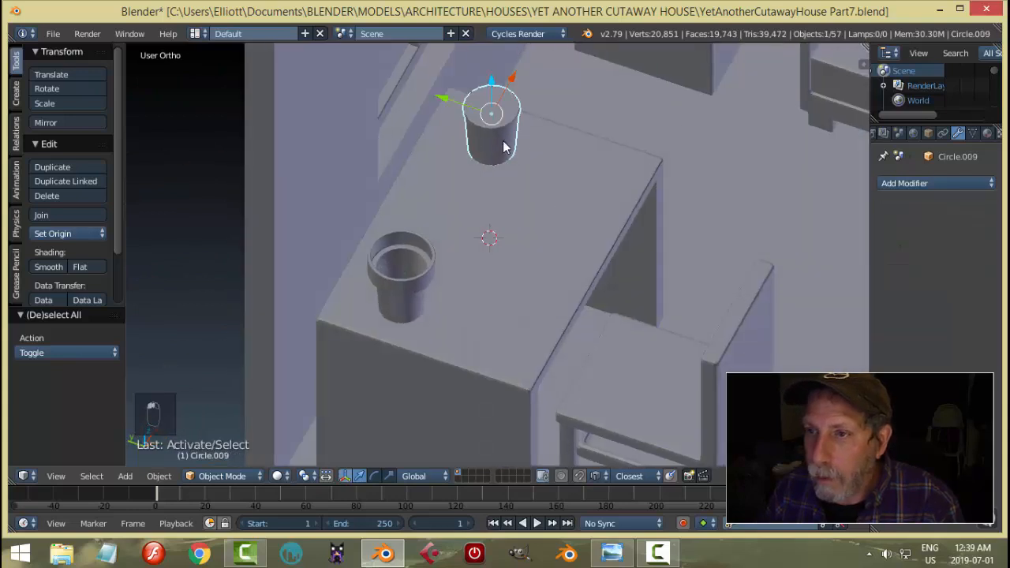
drag(457, 104, 493, 126)
right_click(393, 284)
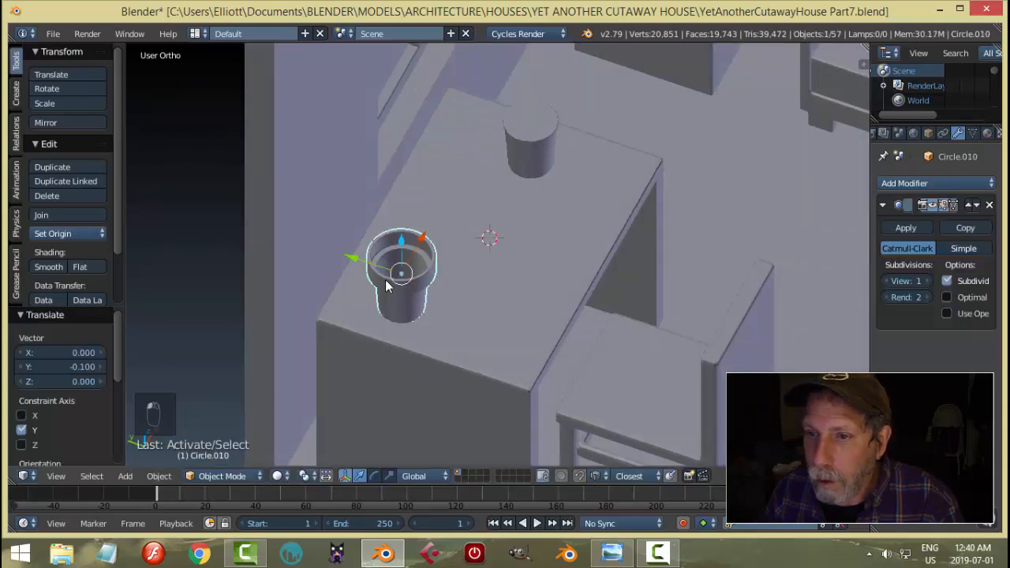
drag(351, 260, 339, 253)
Step: Check the desk in the reference image, and move the cup about -0.024 further along Y
click(613, 553)
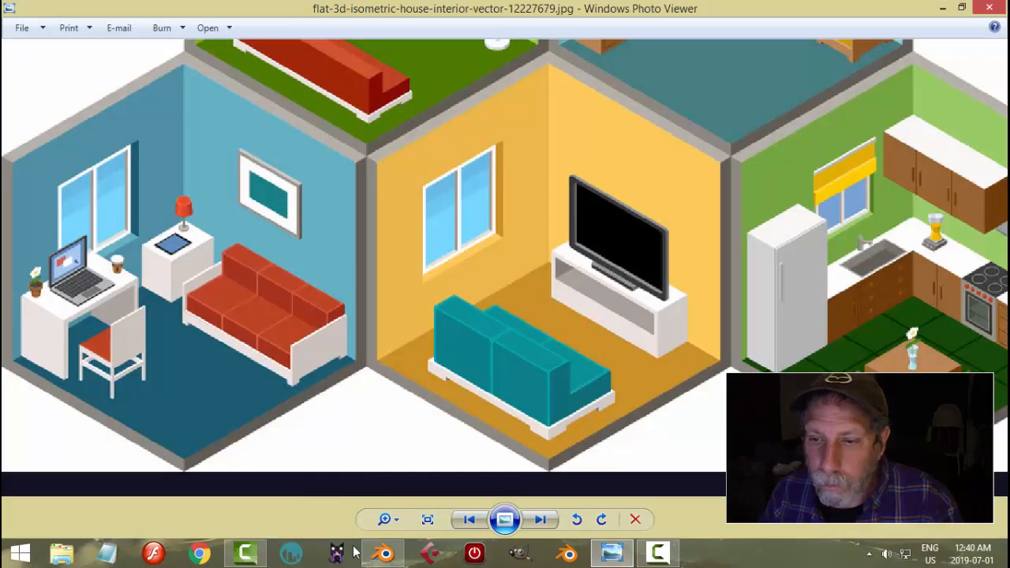
click(385, 553)
right_click(533, 147)
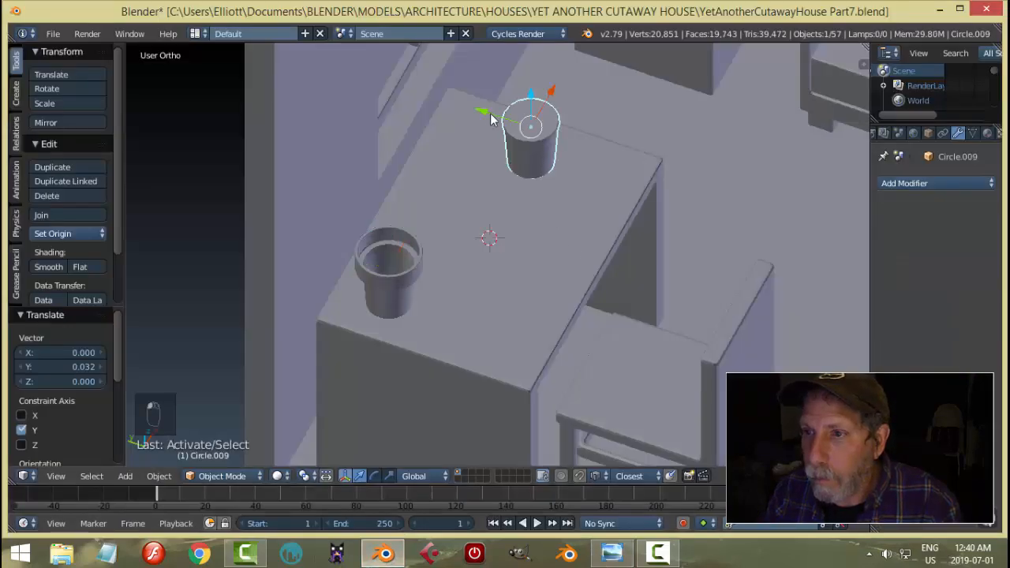
drag(495, 117, 672, 167)
middle_drag(672, 167, 643, 160)
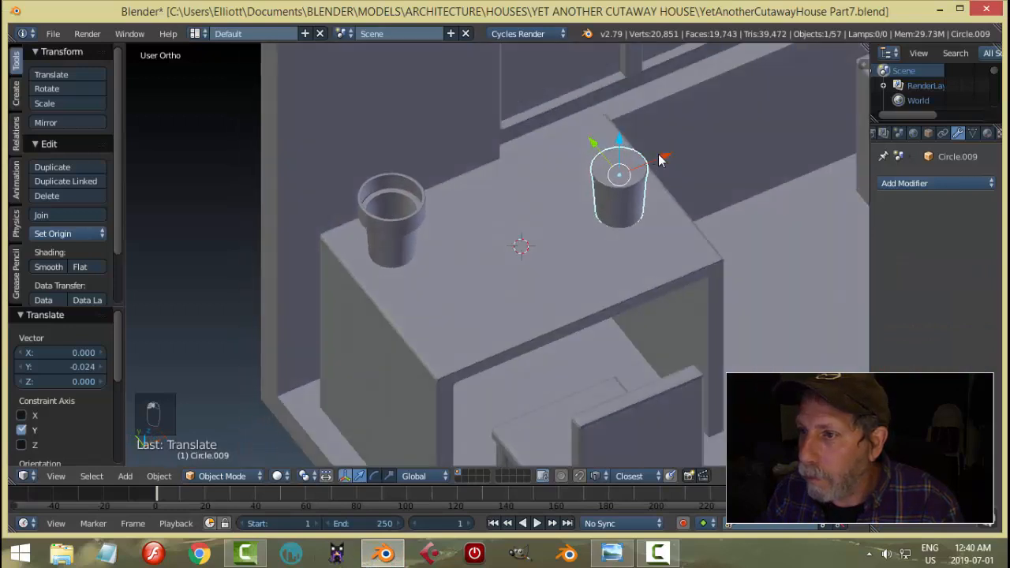
key(a)
middle_drag(665, 234, 592, 215)
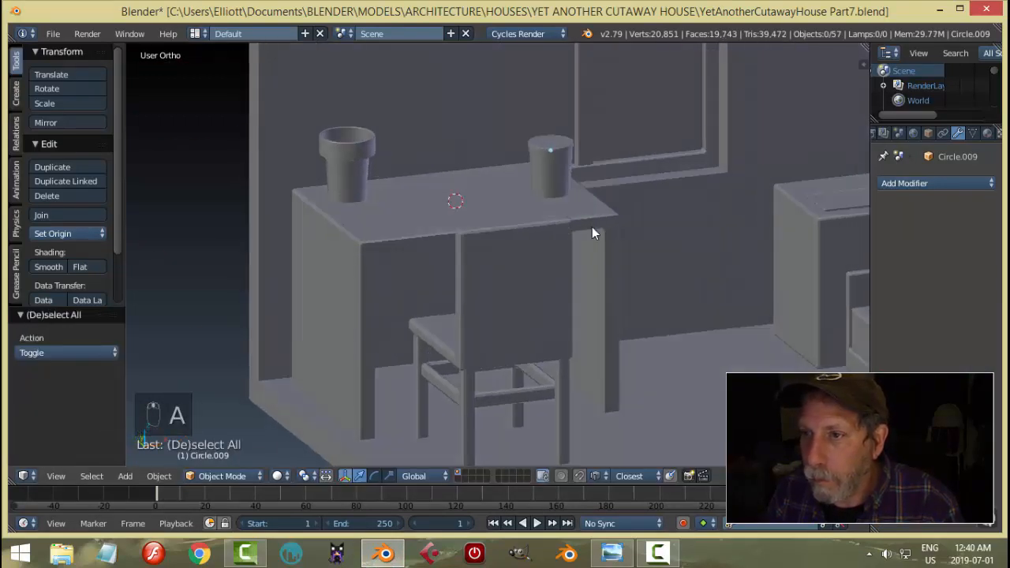
Step: Switch the plant pot's mesh editing to edge selection, and turn off Auto Smooth for it in object mode
key(alt+Tab)
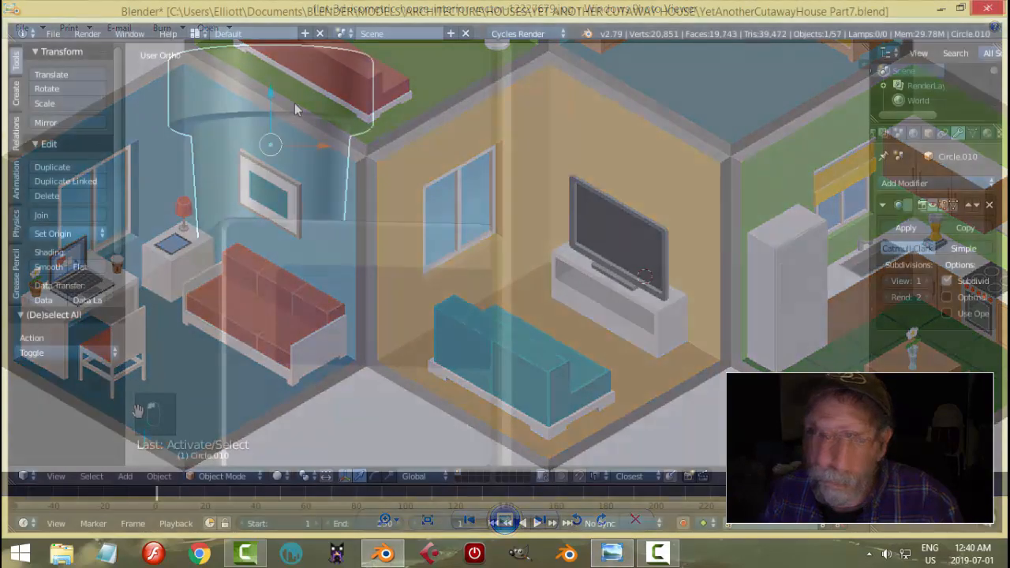
key(Tab)
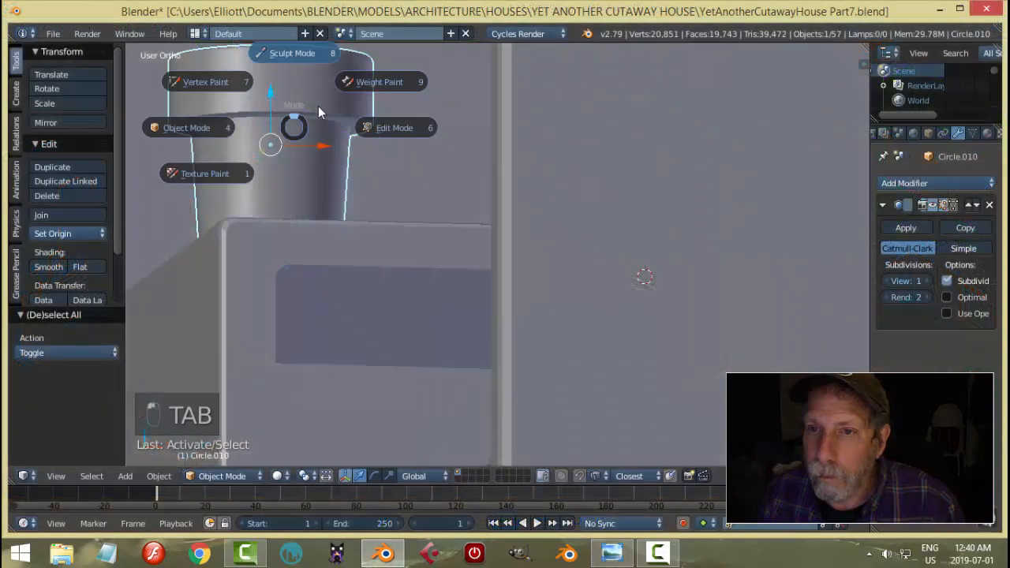
click(399, 131)
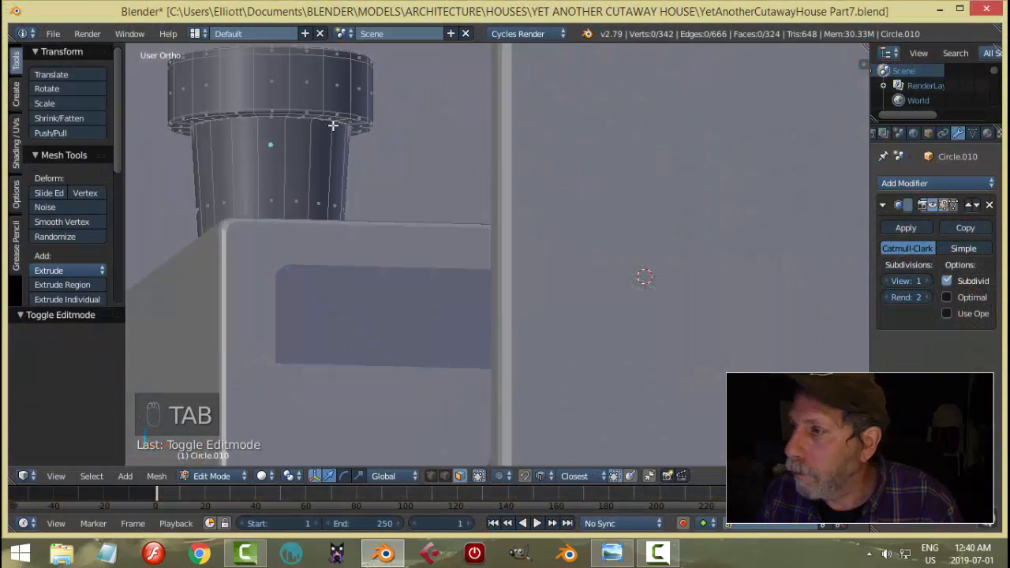
shift+middle_drag(318, 128, 361, 151)
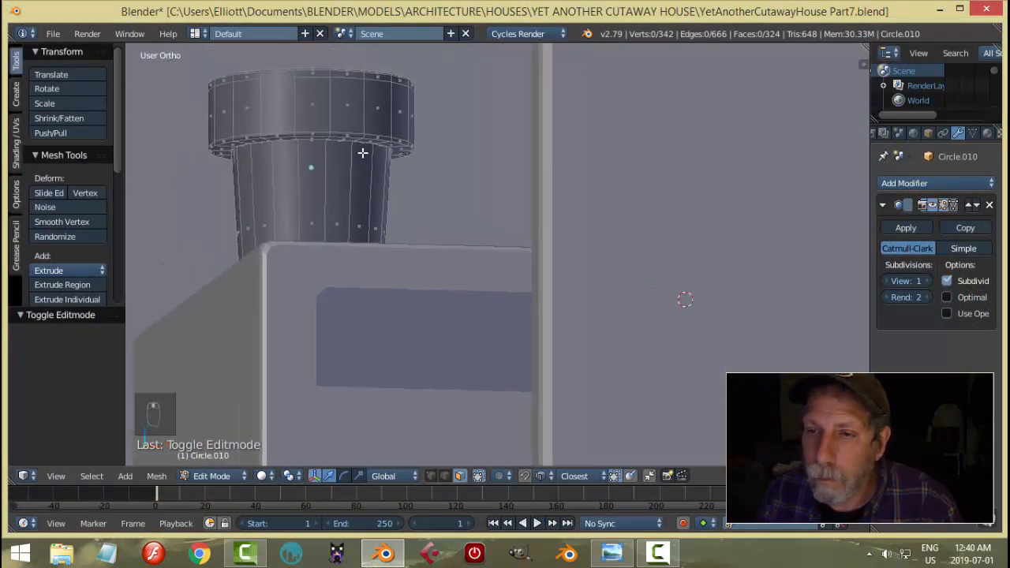
key(ctrl+Tab)
click(315, 138)
key(Tab)
click(254, 132)
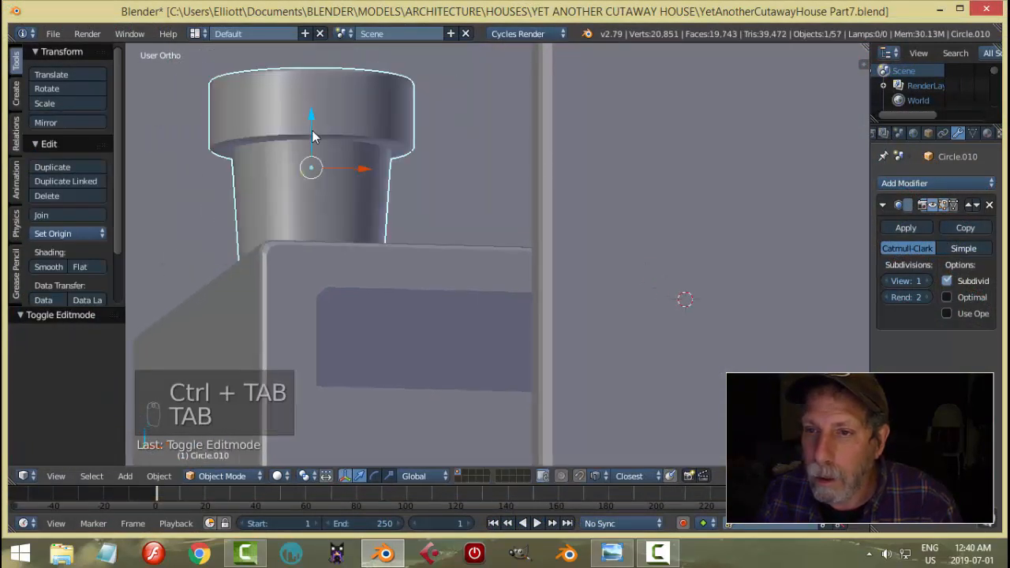
click(972, 134)
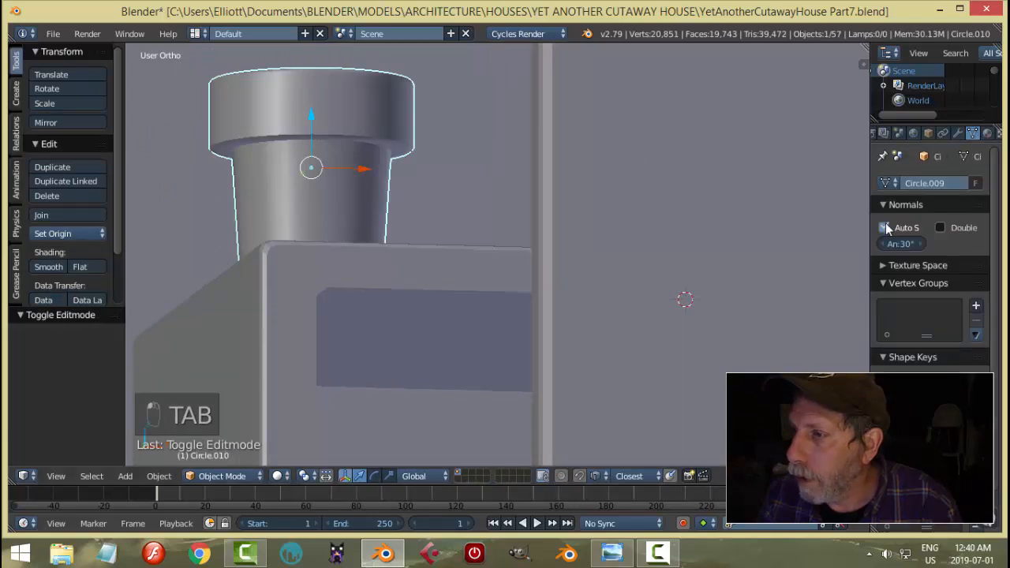
middle_drag(361, 161, 368, 171)
Step: Cut an edge loop around the outer side of the pot's rim near its lower edge, and return to object mode
key(Tab)
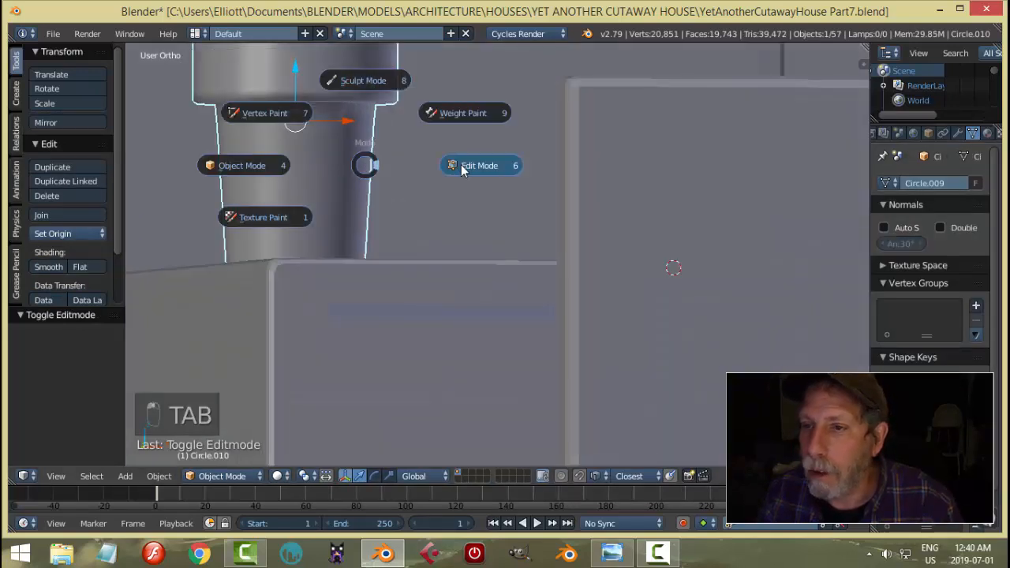
click(464, 169)
shift+middle_drag(323, 127, 348, 189)
scroll(348, 189, up, 2)
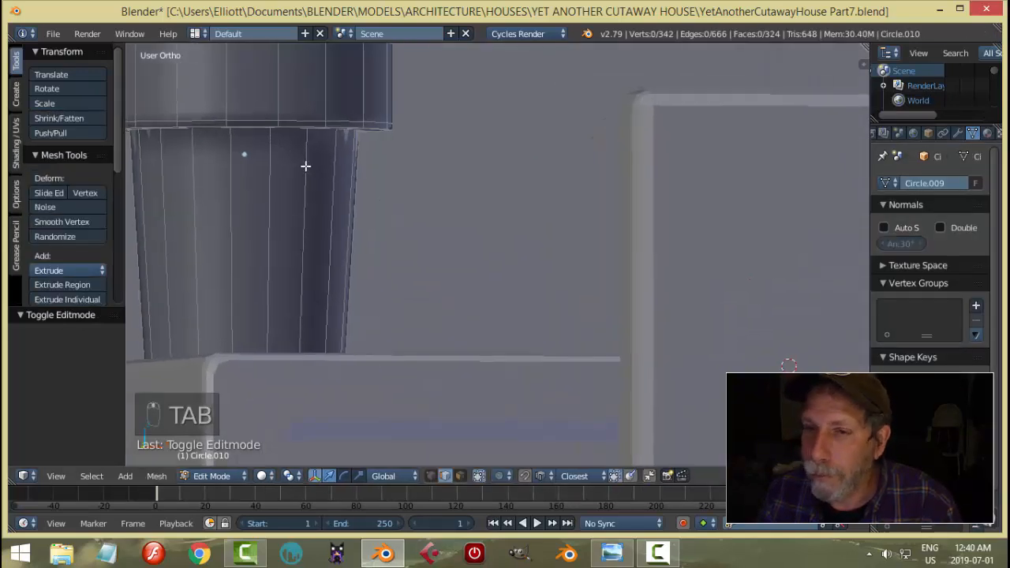
middle_drag(305, 165, 370, 204)
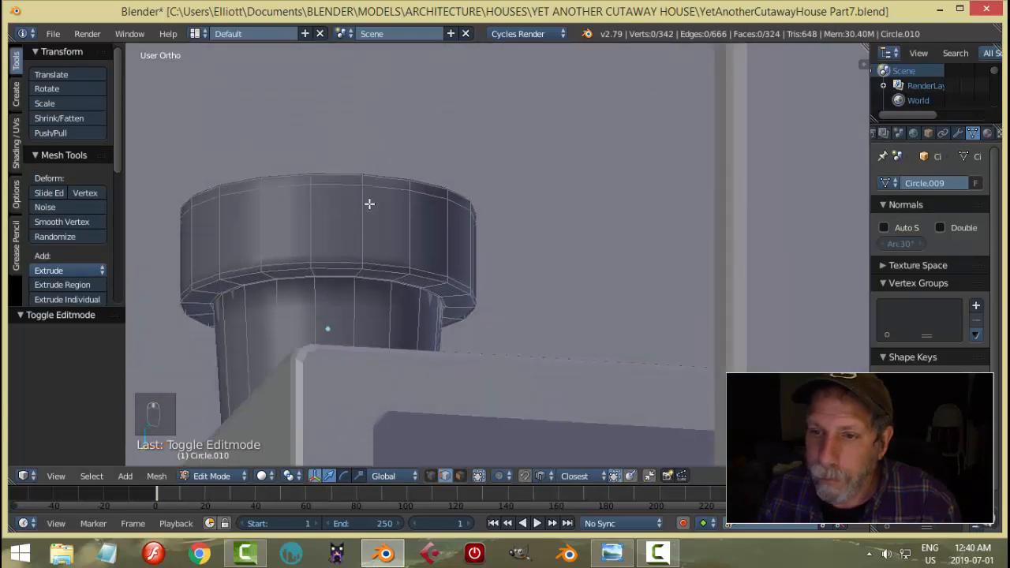
alt+right_click(348, 260)
key(a)
key(ctrl+r)
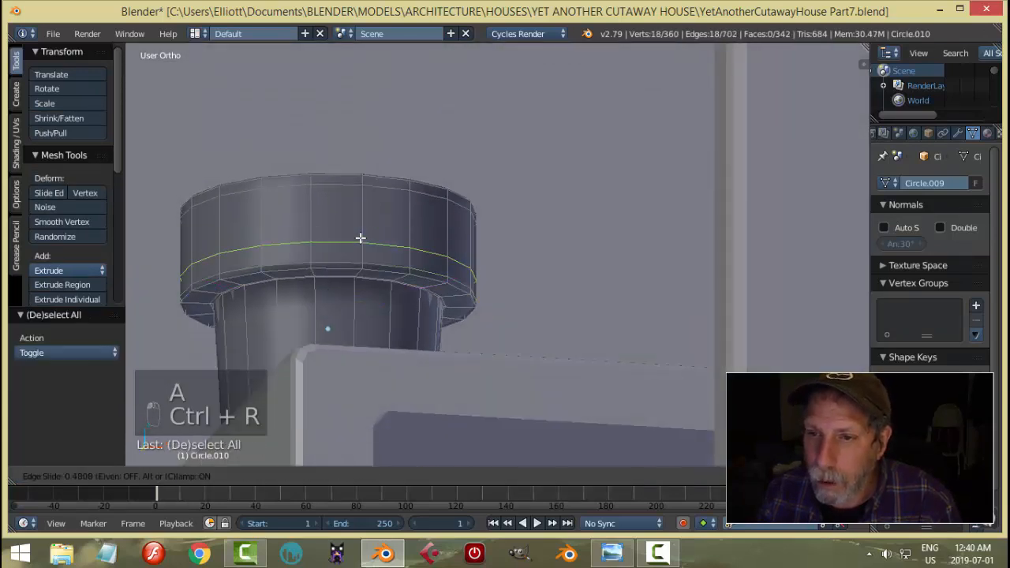
click(360, 250)
right_click(361, 250)
key(Tab)
click(275, 256)
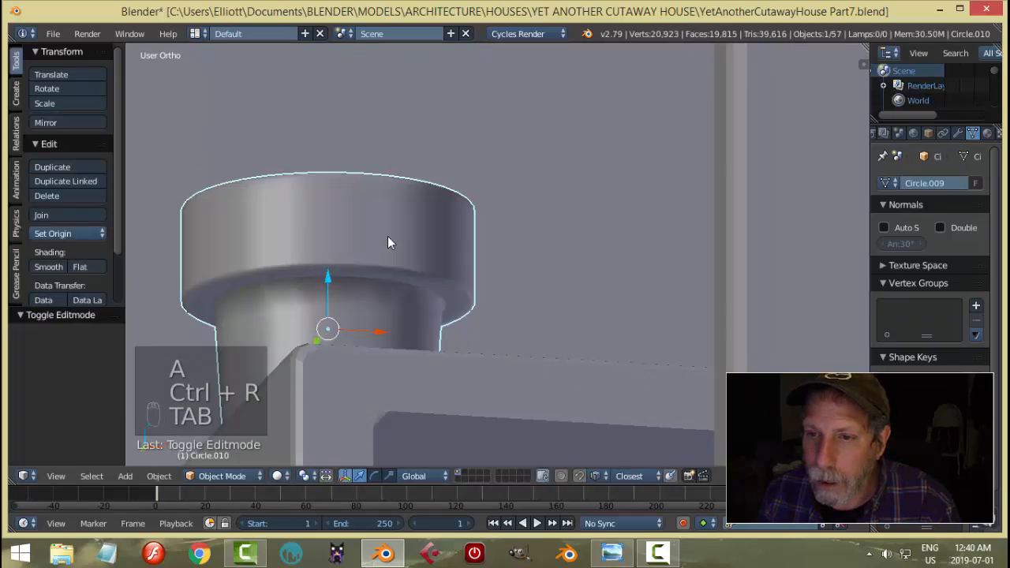
Step: Cut an edge loop around the pot's body and slide it up just beneath the rim, finishing in object mode
key(a)
scroll(466, 199, down, 4)
middle_drag(466, 198, 465, 239)
right_click(428, 232)
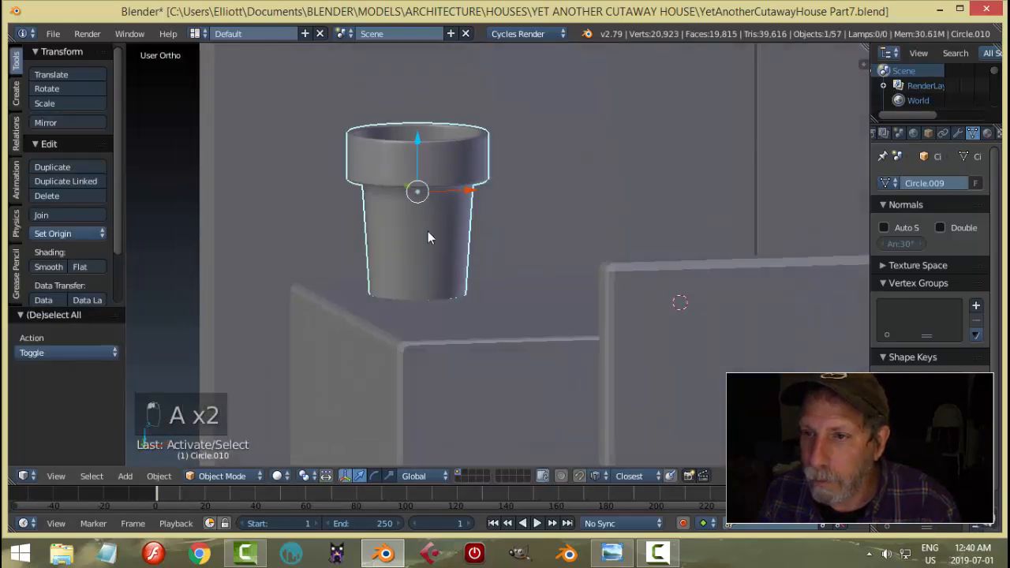
key(Tab)
click(542, 233)
middle_drag(541, 235, 525, 220)
key(ctrl+r)
click(460, 252)
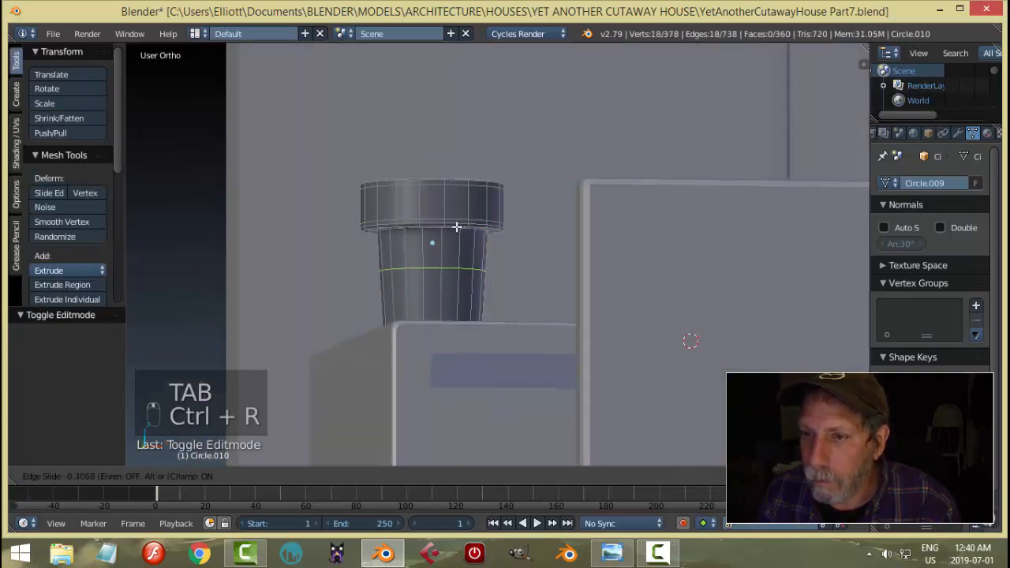
click(474, 203)
key(Tab)
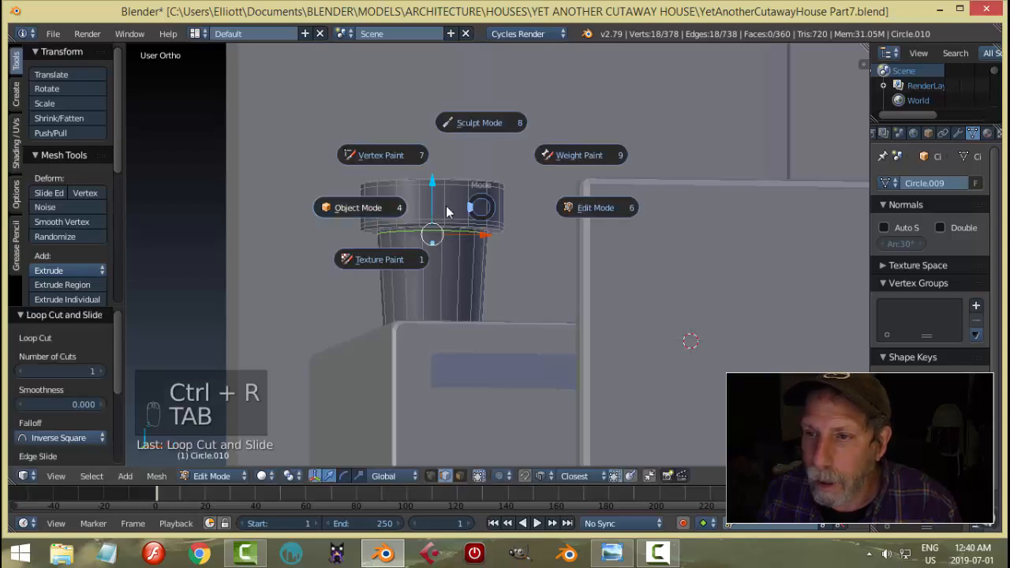
click(442, 210)
Step: Examine the plant pot's rim and interior from above, both shaded and as an editable mesh
key(a)
middle_drag(505, 222, 453, 220)
scroll(451, 217, down, 1)
middle_drag(446, 172, 443, 212)
scroll(438, 170, down, 1)
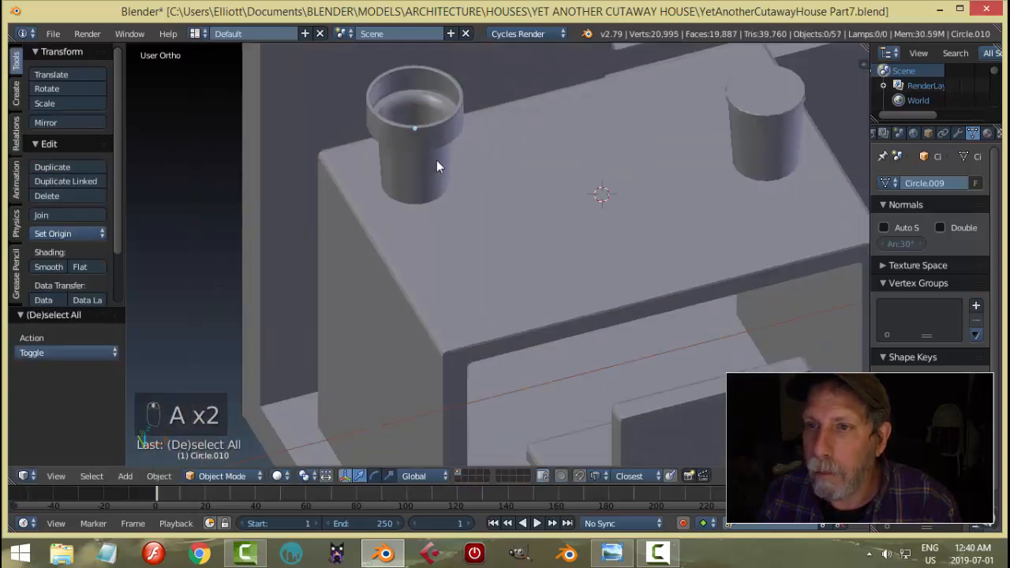
shift+middle_drag(430, 143, 429, 225)
scroll(422, 203, up, 2)
key(Tab)
click(502, 201)
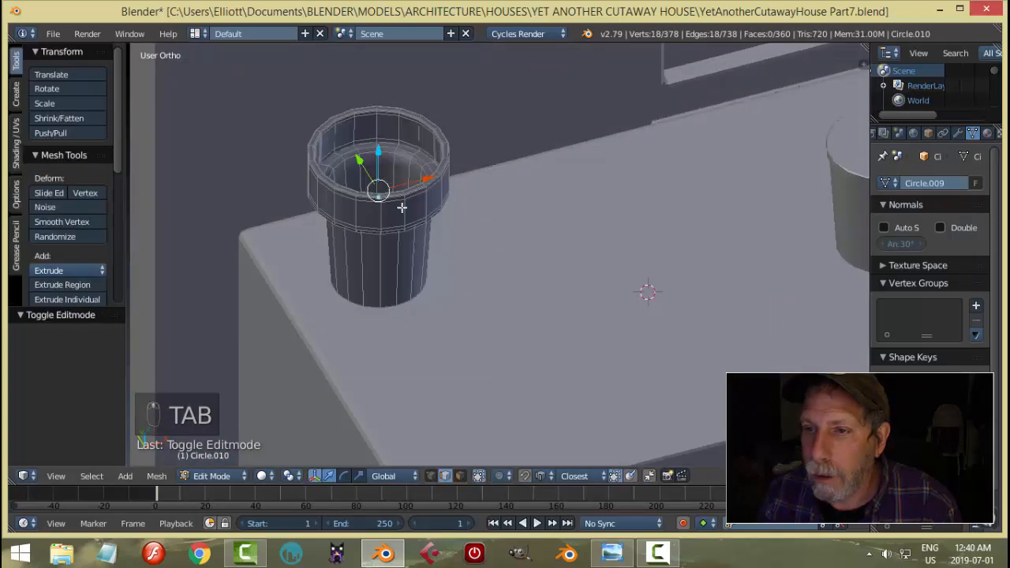
key(a)
key(a)
scroll(403, 219, up, 3)
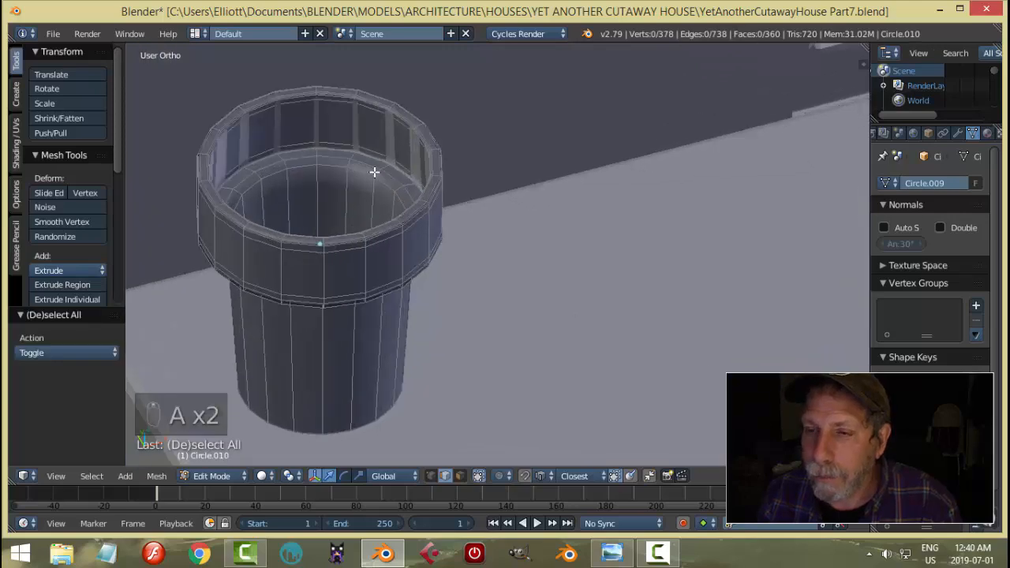
key(Tab)
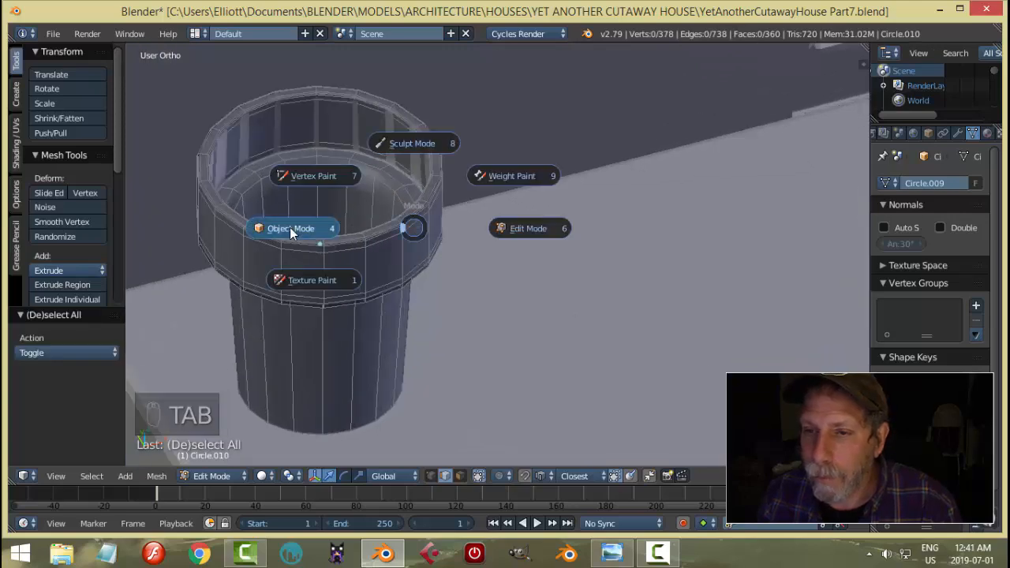
click(290, 230)
Step: Check the potted plant in the reference image, and select the edge loop around the pot's inside wall at the rim's base
click(386, 557)
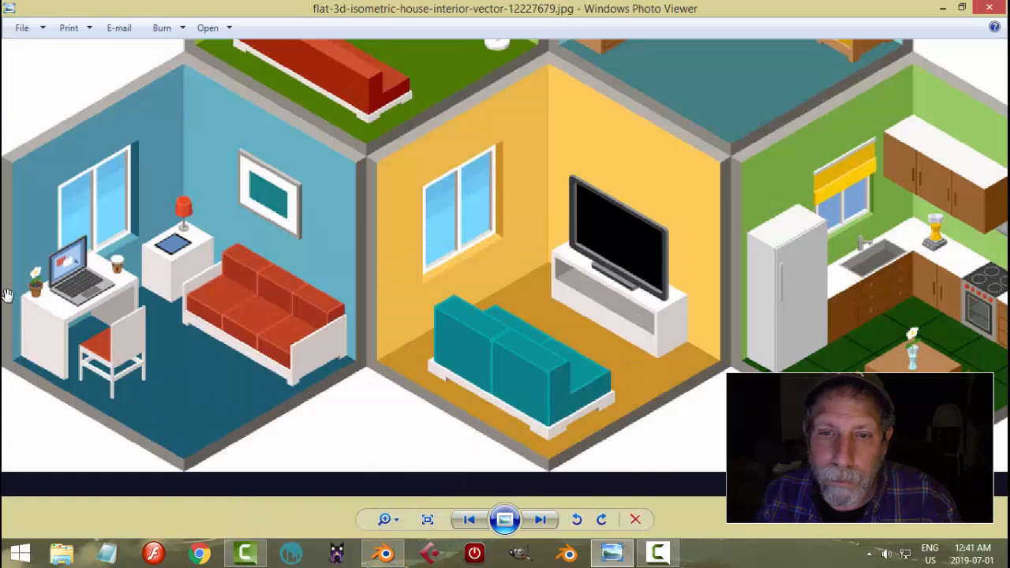
click(386, 555)
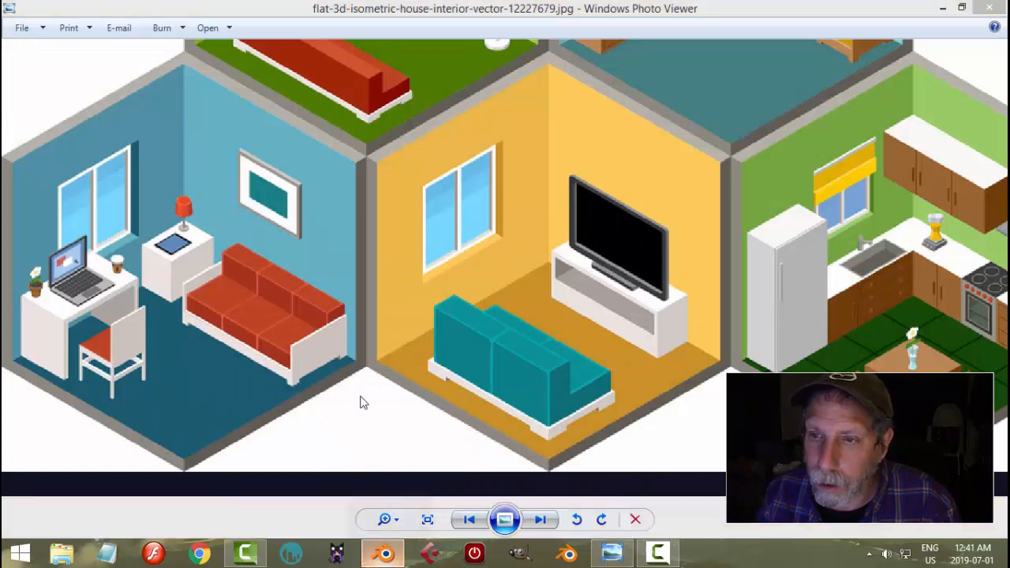
right_click(338, 175)
key(Tab)
right_click(470, 174)
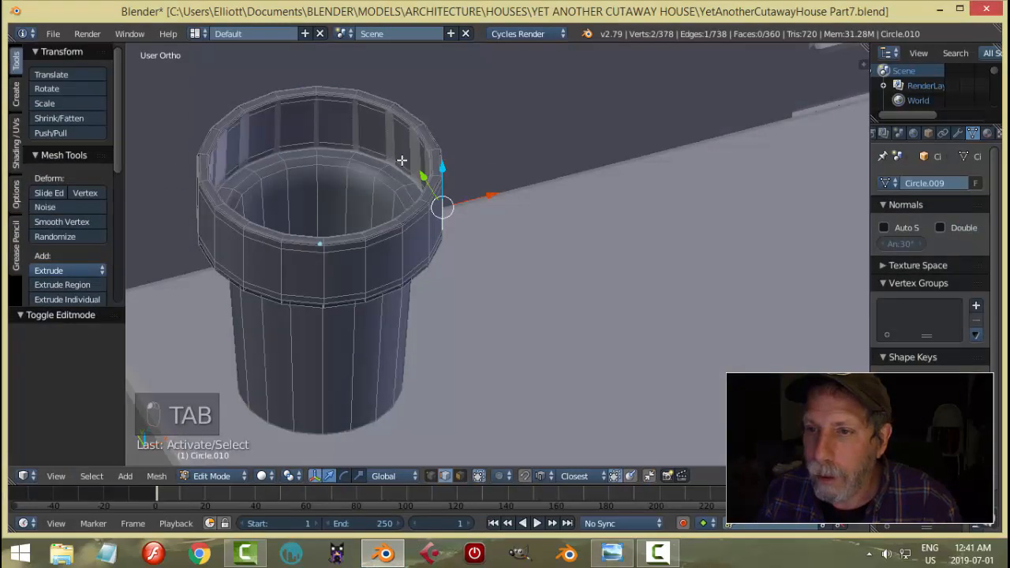
key(a)
key(a)
alt+right_click(373, 150)
middle_drag(510, 216, 482, 214)
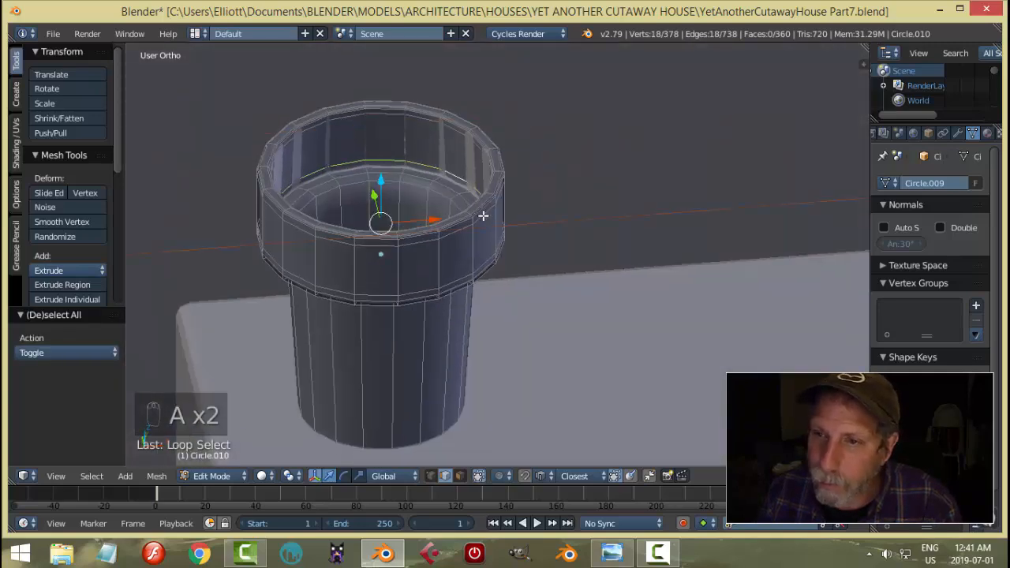
key(a)
alt+right_click(420, 163)
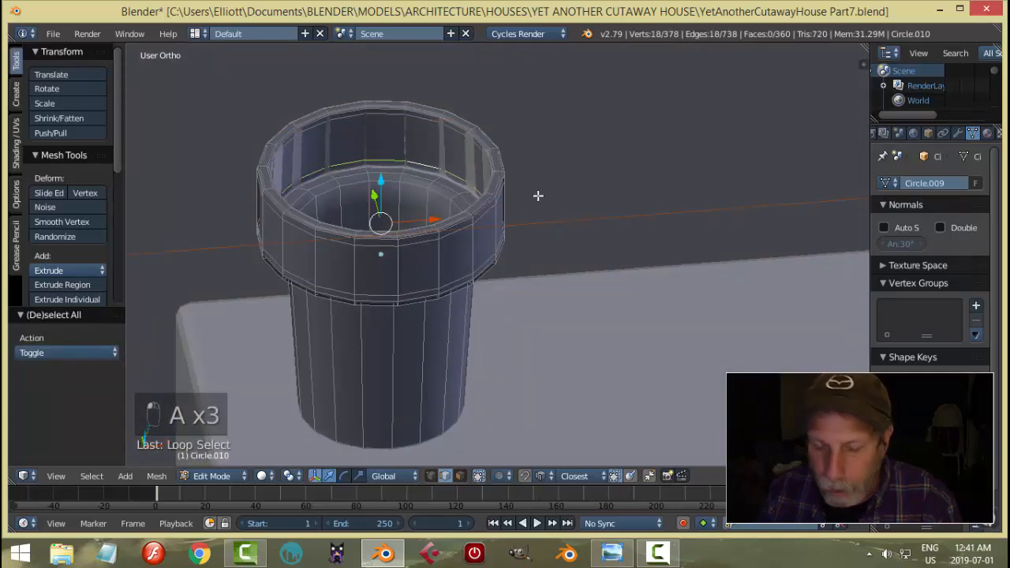
Step: Duplicate the selected inner edge loop in place, separate it into its own object, and return to object mode
key(shift+d)
key(p)
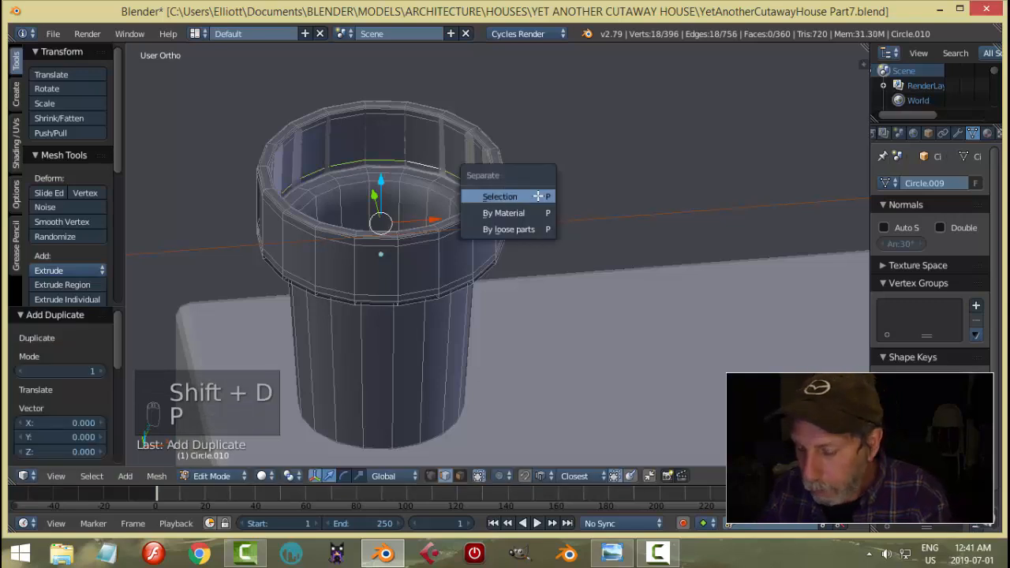
click(536, 196)
key(Tab)
click(385, 197)
Step: Select the separated edge loop inside the pot and set its origin to its geometry
right_click(418, 164)
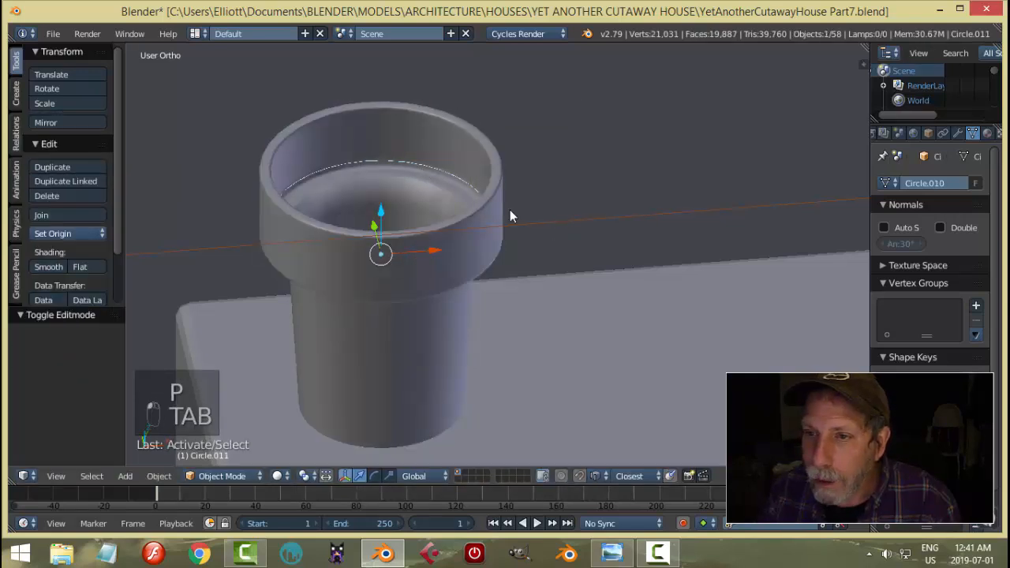
click(38, 233)
click(59, 265)
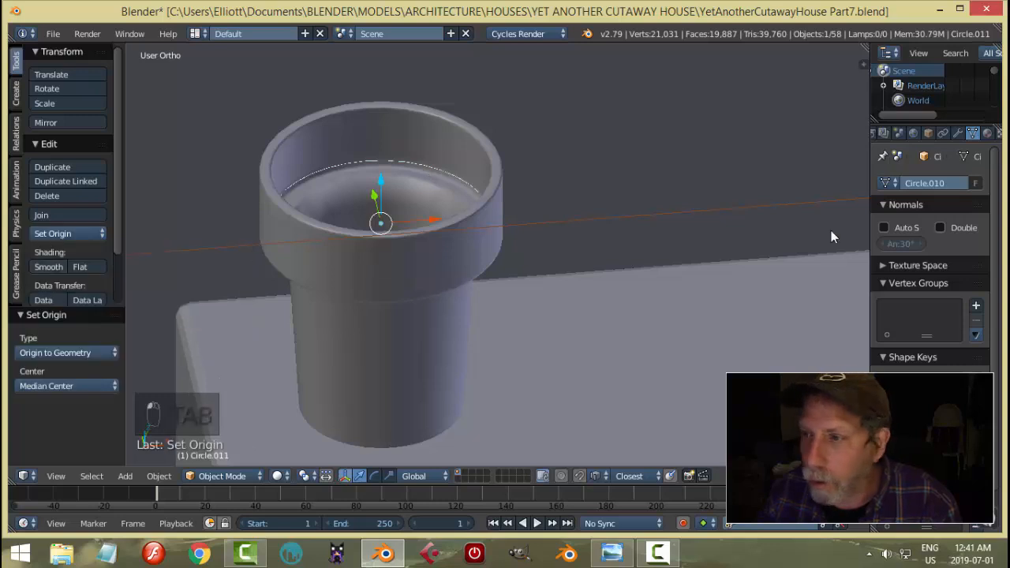
Step: Remove the Subdivision Surface modifier from the separated loop inside the pot and fill the loop with a single face
click(959, 133)
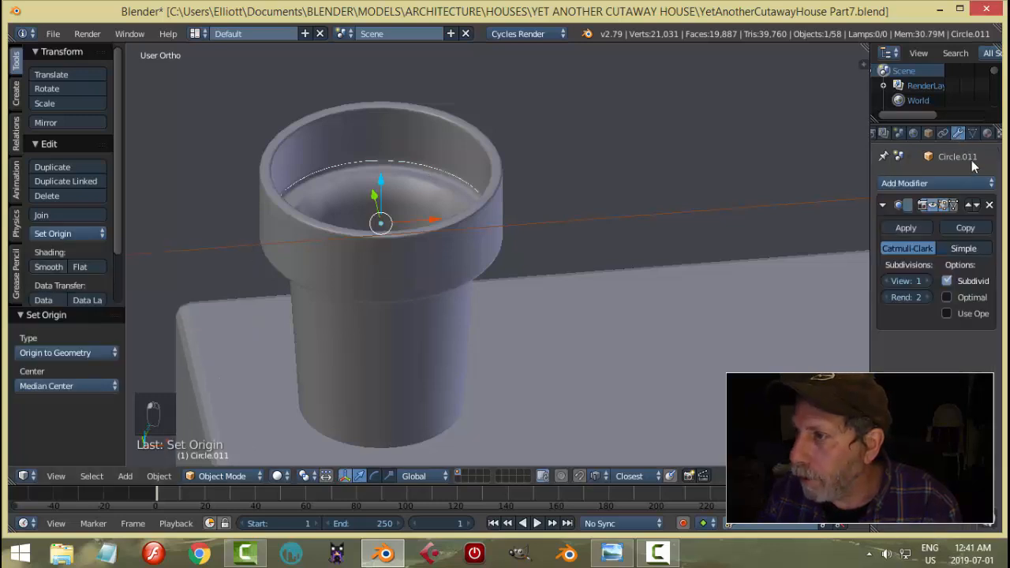
click(991, 206)
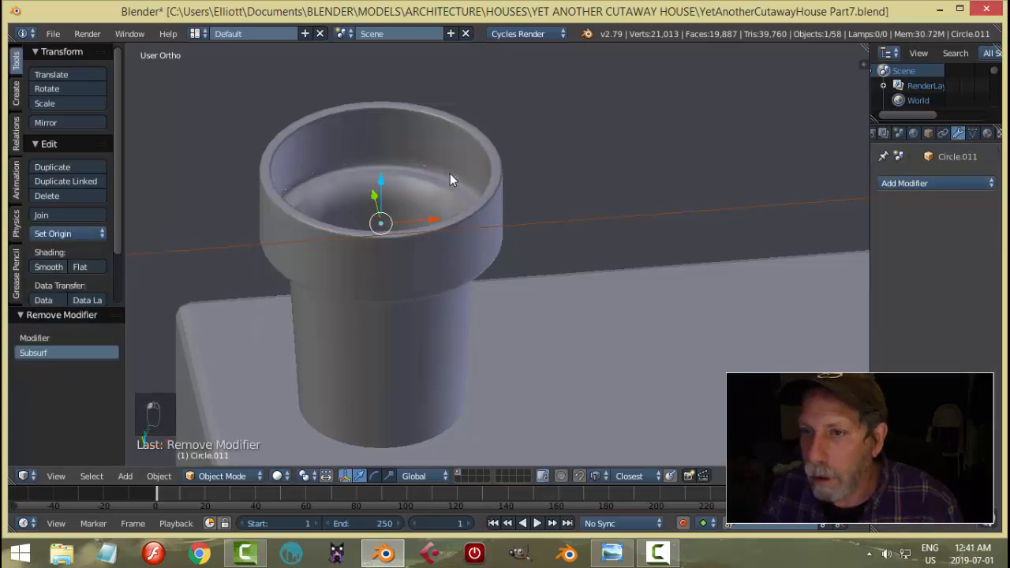
key(Tab)
key(a)
key(a)
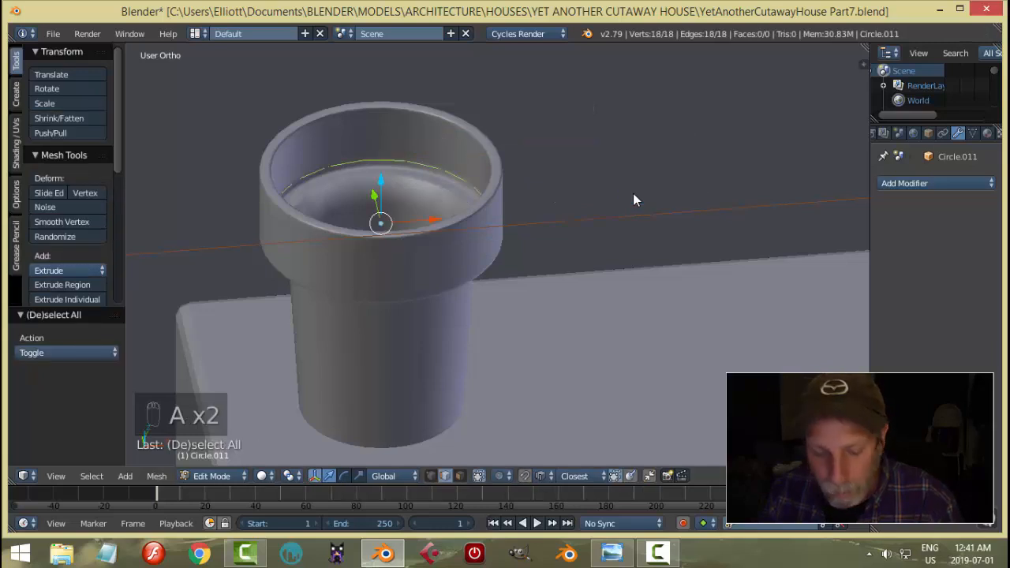
key(f)
key(a)
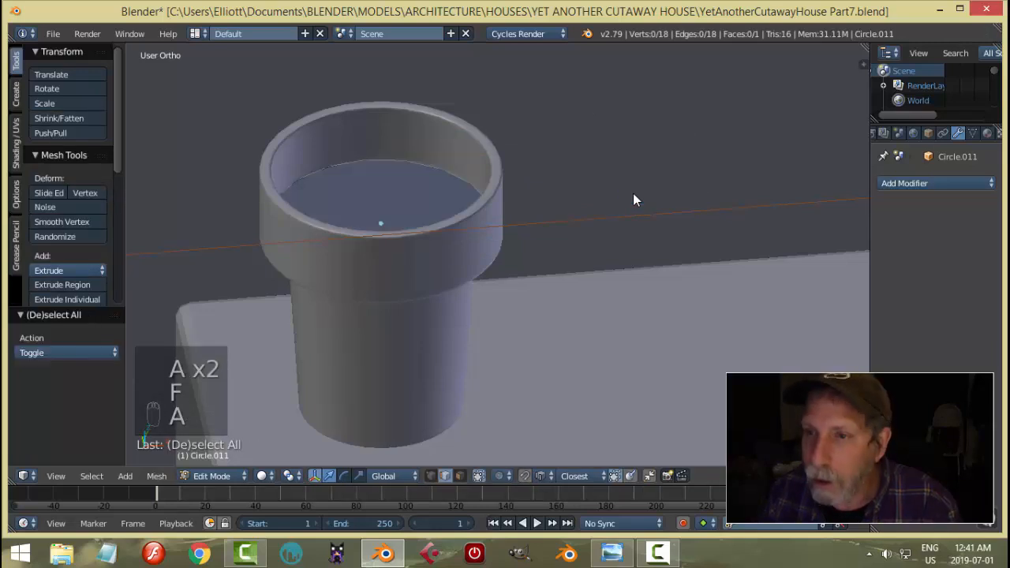
key(Tab)
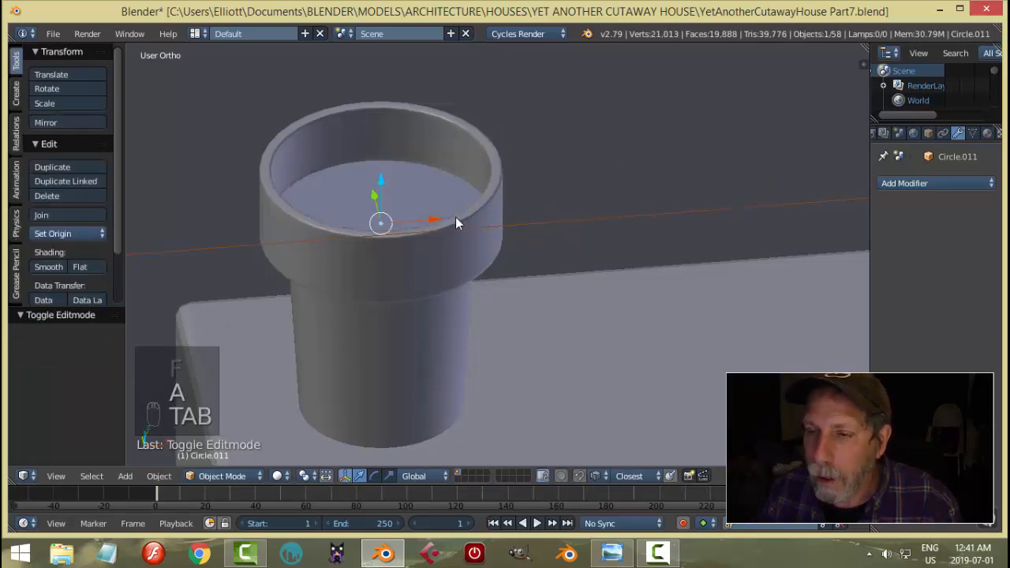
Step: Raise the soil disc 0.010 along Z and scale it up by a factor of 1.033 to meet the pot's inner wall
middle_drag(455, 217, 436, 202)
drag(430, 202, 498, 194)
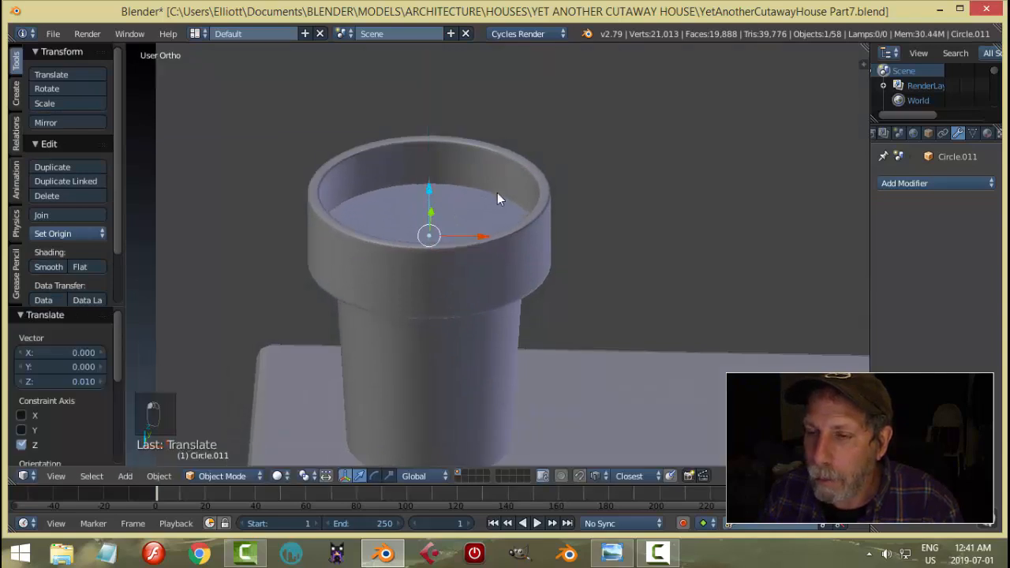
key(s)
click(517, 196)
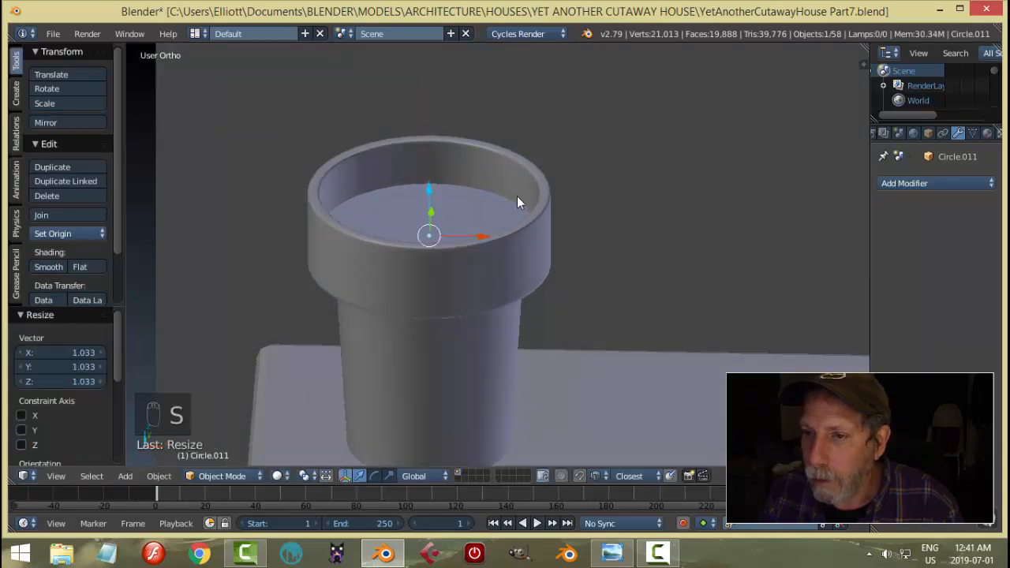
middle_drag(517, 196, 553, 232)
key(Tab)
right_click(634, 229)
key(a)
key(a)
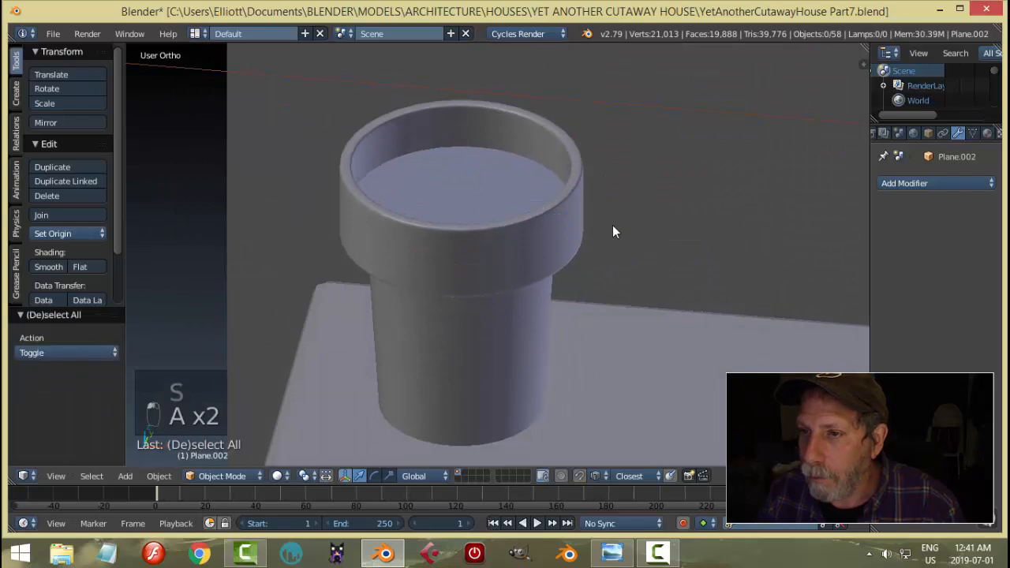
Step: Recalculate the soil disc's normals outward in edit mode, and flip them
right_click(491, 193)
key(Tab)
click(613, 195)
key(a)
key(a)
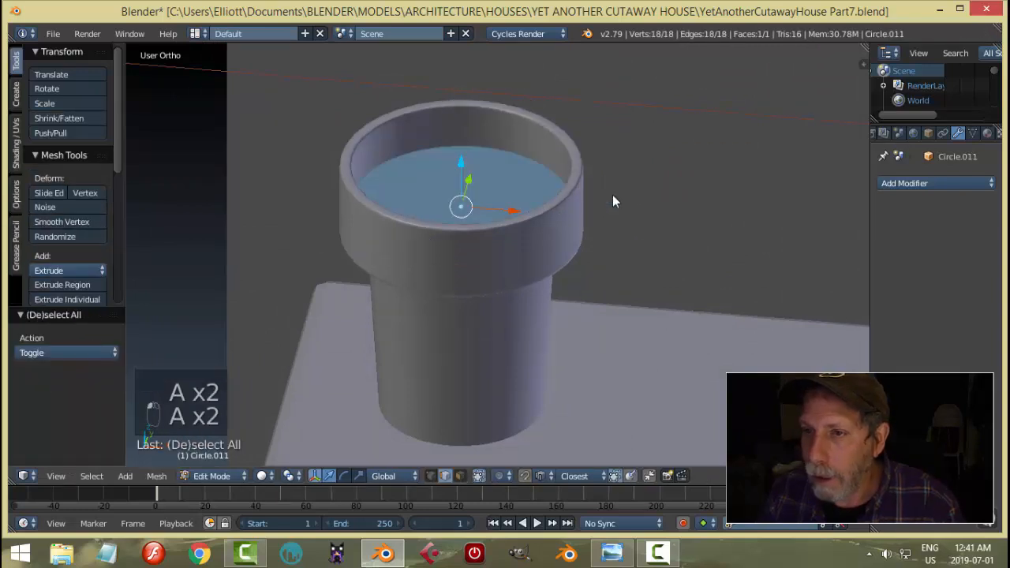
key(ctrl+n)
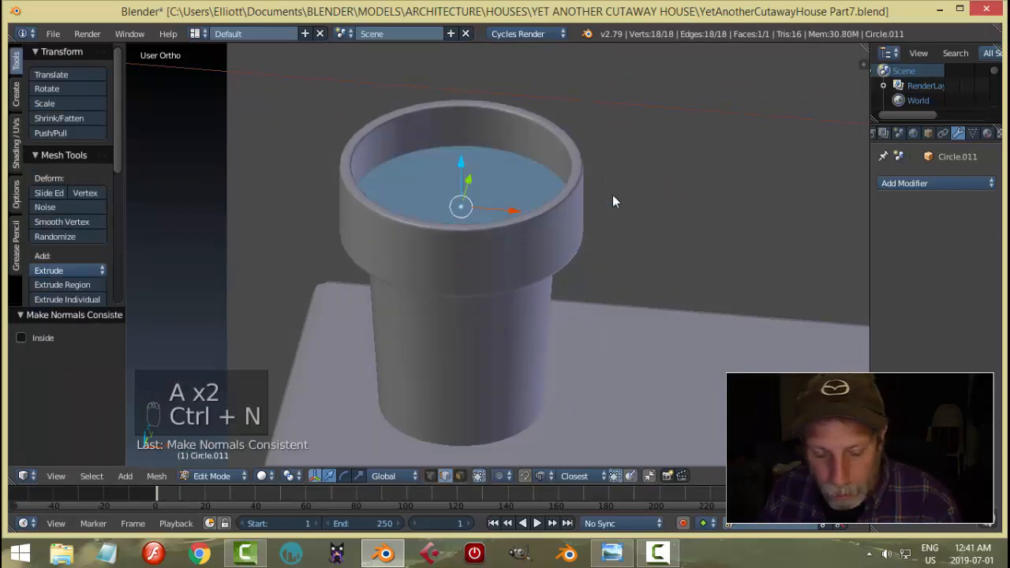
click(157, 476)
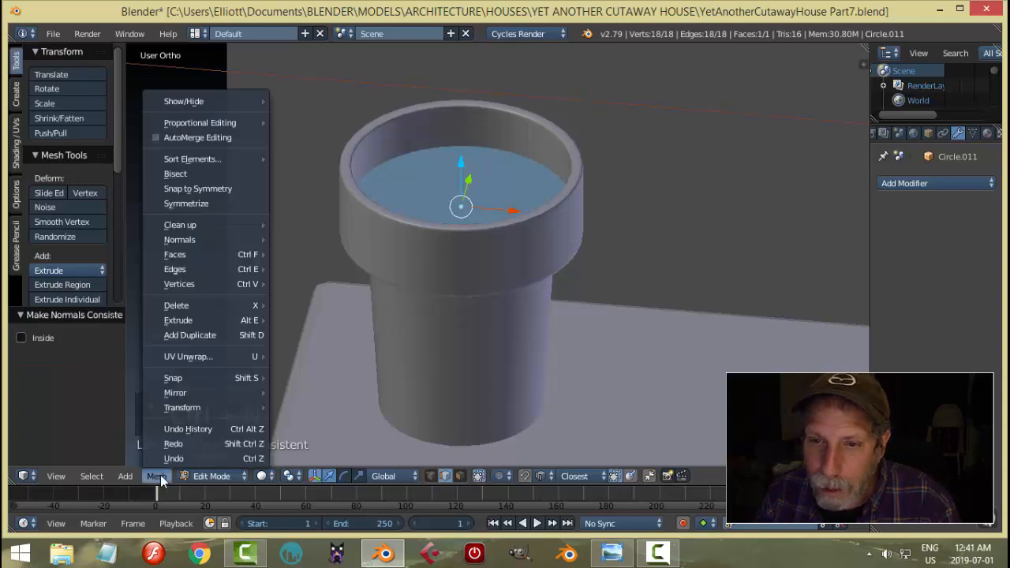
mouse_move(195, 251)
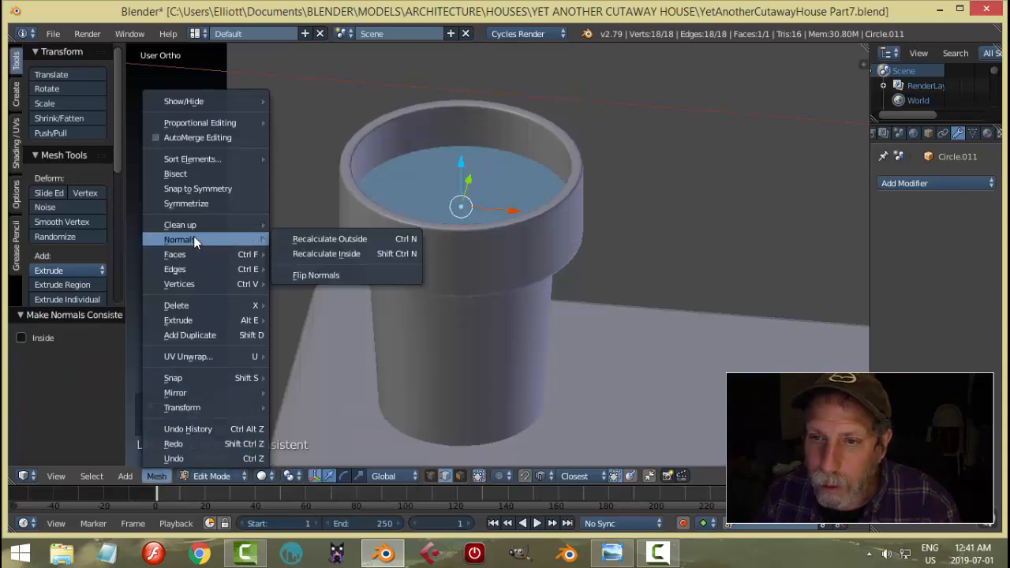
click(316, 270)
key(a)
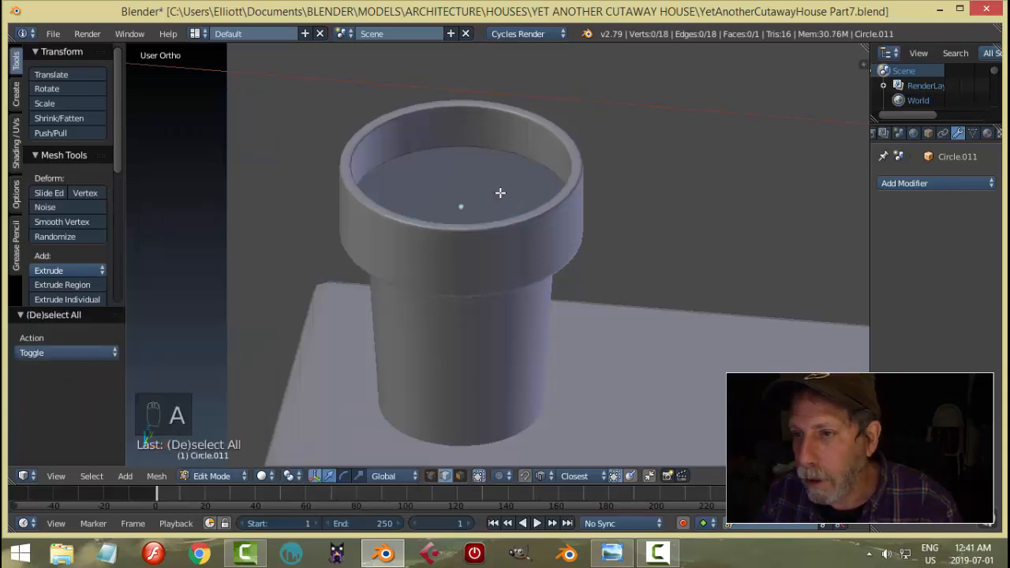
Step: Extrude the whole soil face along its normal, and return to object mode with nothing selected
key(a)
middle_drag(545, 212, 568, 229)
key(e)
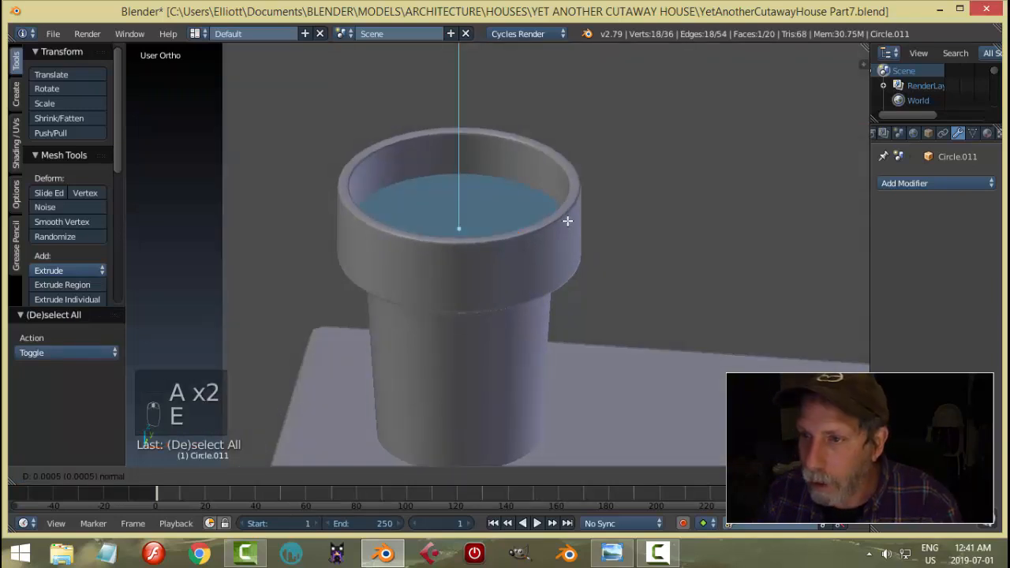
right_click(566, 219)
key(a)
key(Tab)
click(489, 217)
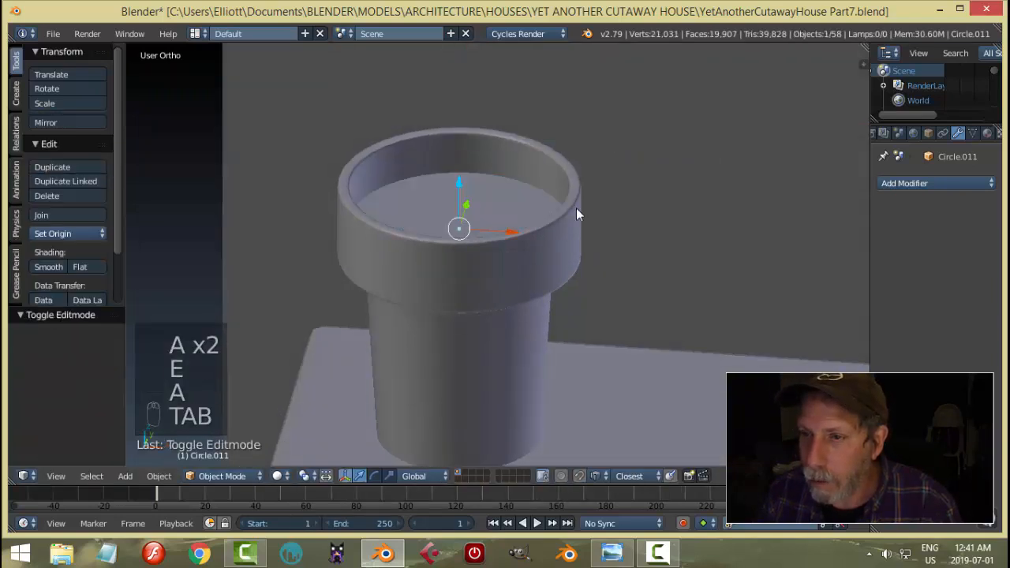
key(a)
Step: Put the soil disc and the plant pot together in a new group, and clear the selection
middle_drag(576, 208, 580, 247)
scroll(580, 247, down, 3)
middle_drag(516, 258, 542, 219)
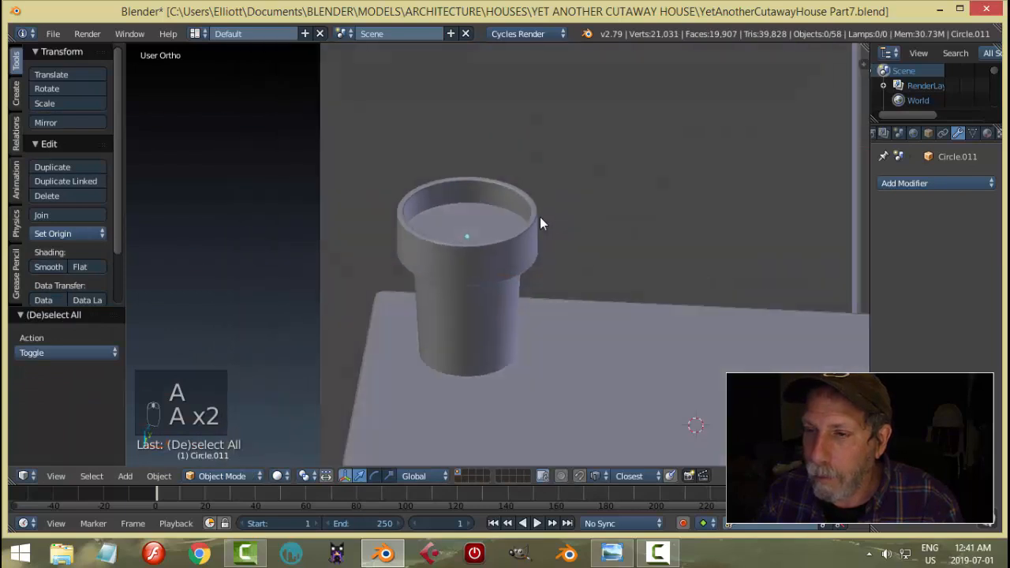
right_click(492, 229)
key(a)
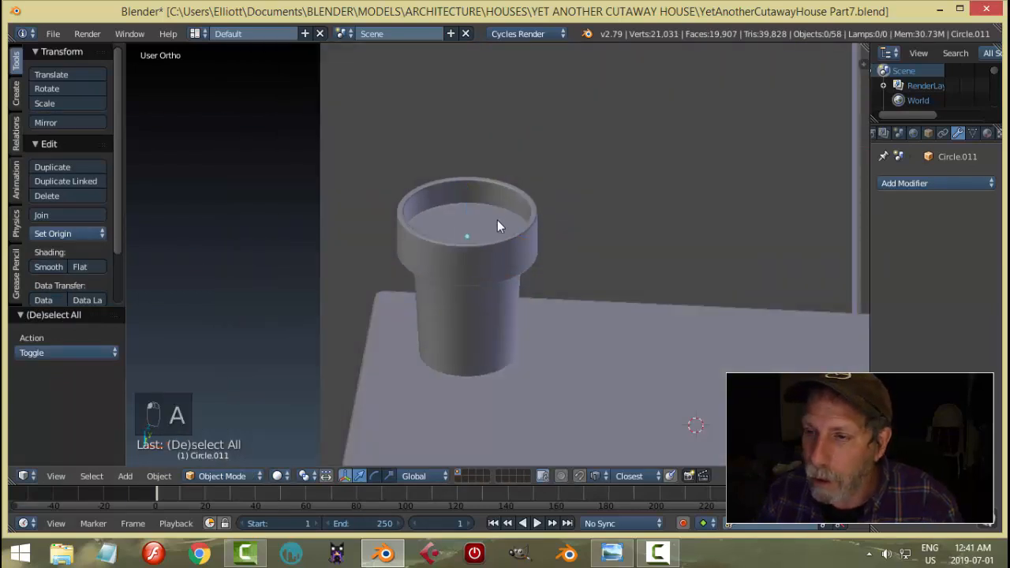
right_click(499, 223)
shift+right_click(482, 306)
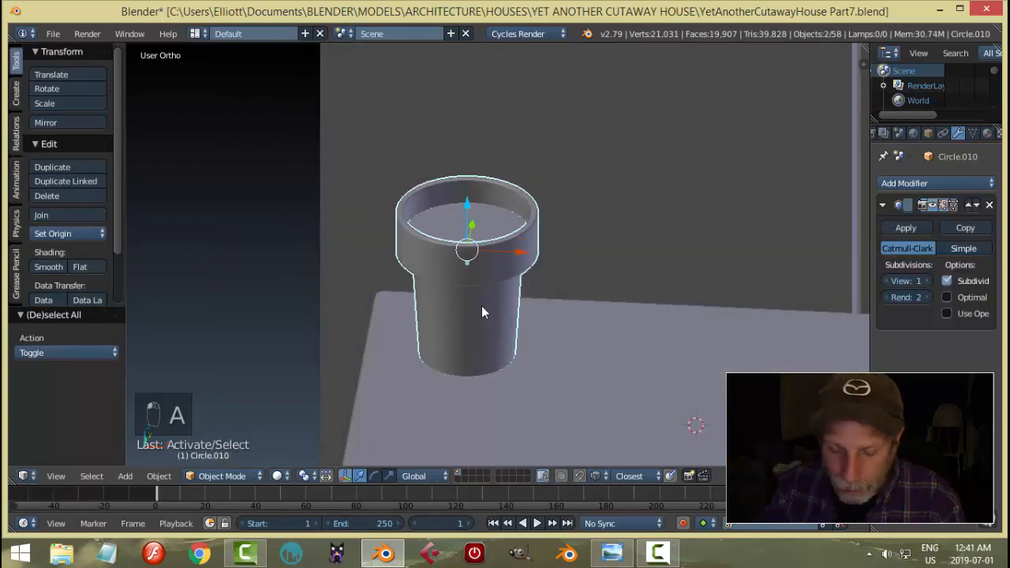
key(ctrl+g)
key(a)
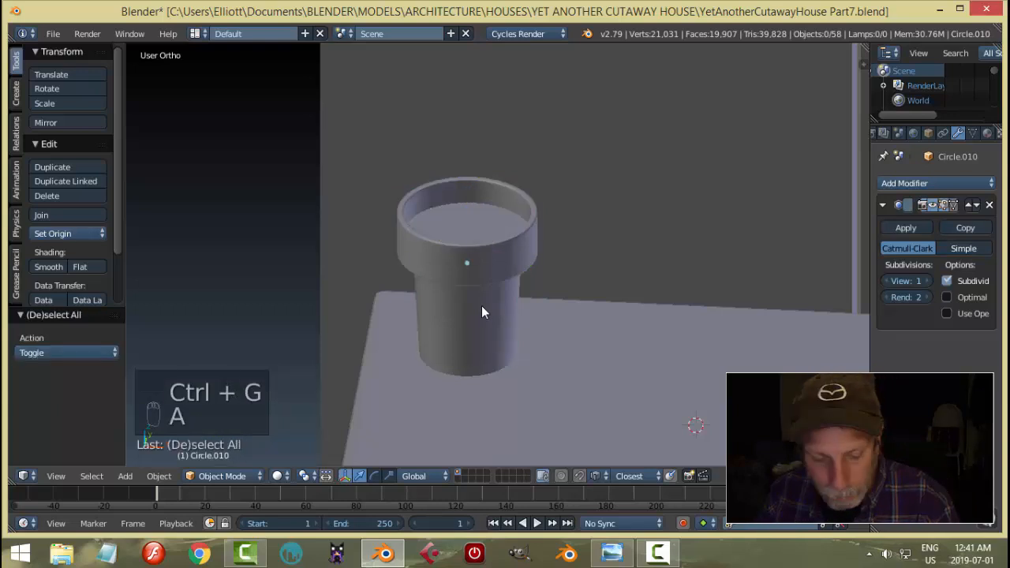
Step: Save the file and check the desk items against the reference picture of the house interior
key(ctrl+s)
scroll(482, 305, down, 3)
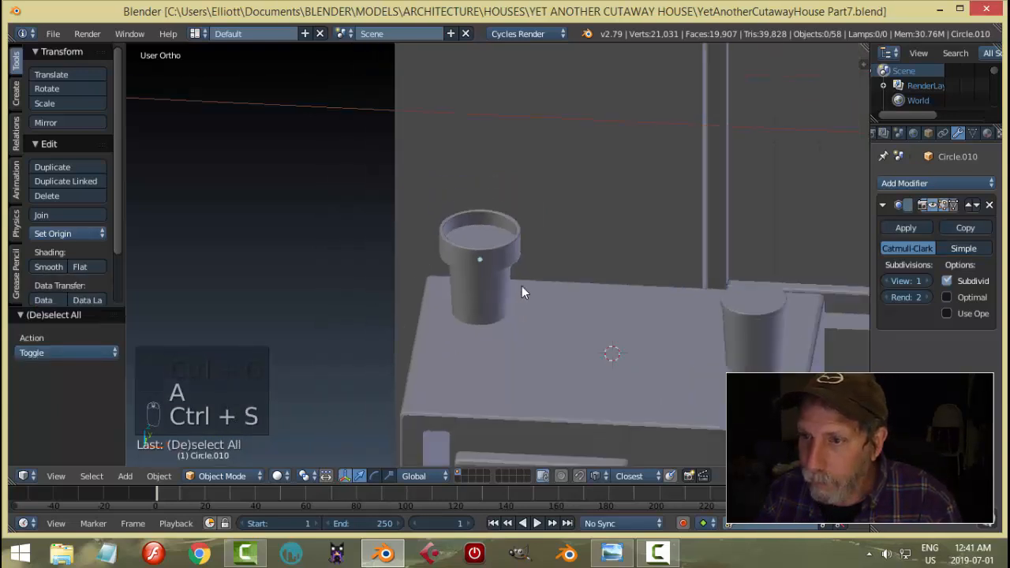
middle_drag(522, 286, 548, 346)
scroll(508, 345, down, 4)
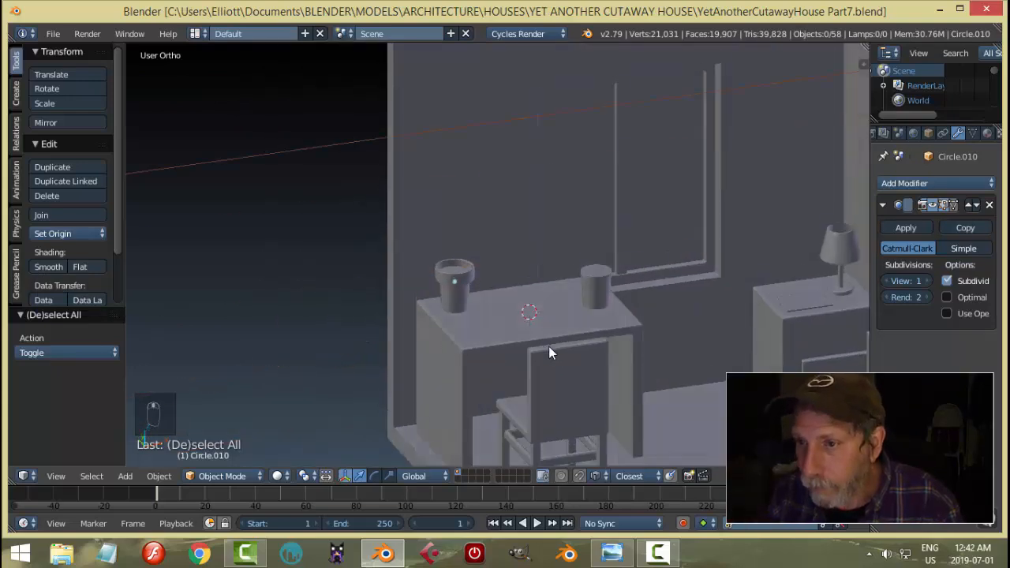
click(612, 552)
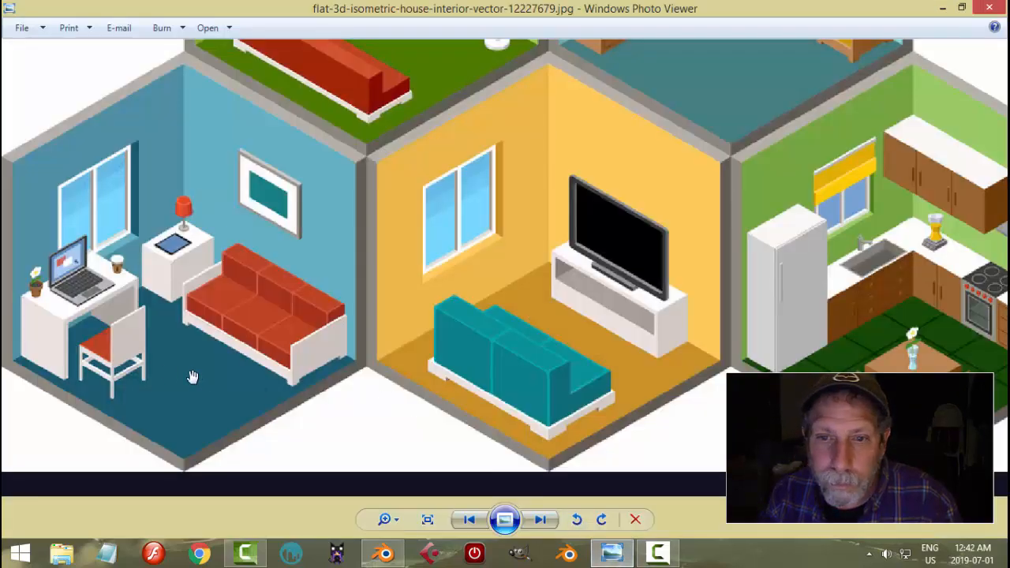
click(384, 552)
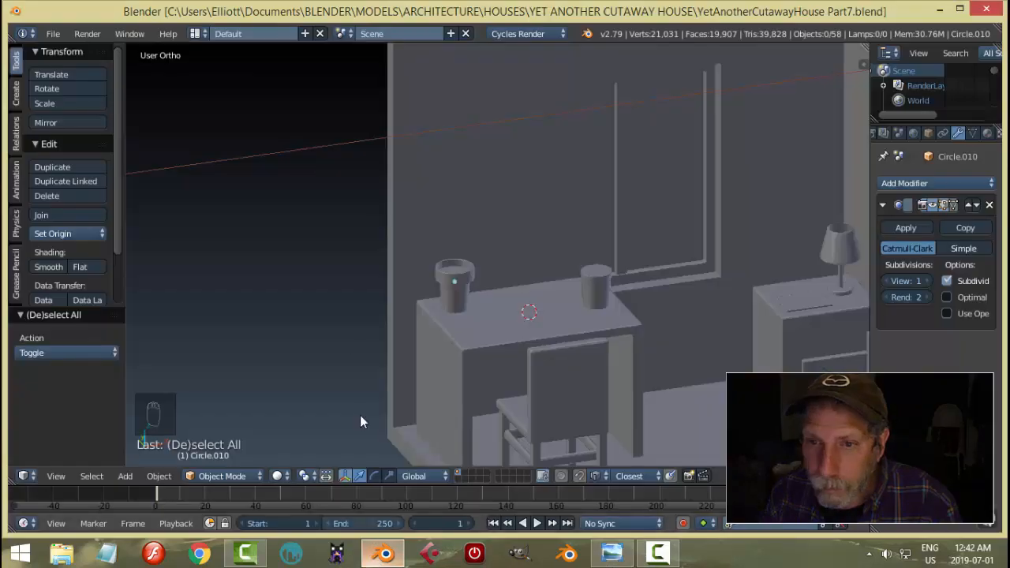
Step: Select the plant pot with its whole group and nudge it along Y and X toward the desk's rear outer corner
right_click(453, 308)
middle_drag(490, 302, 448, 294)
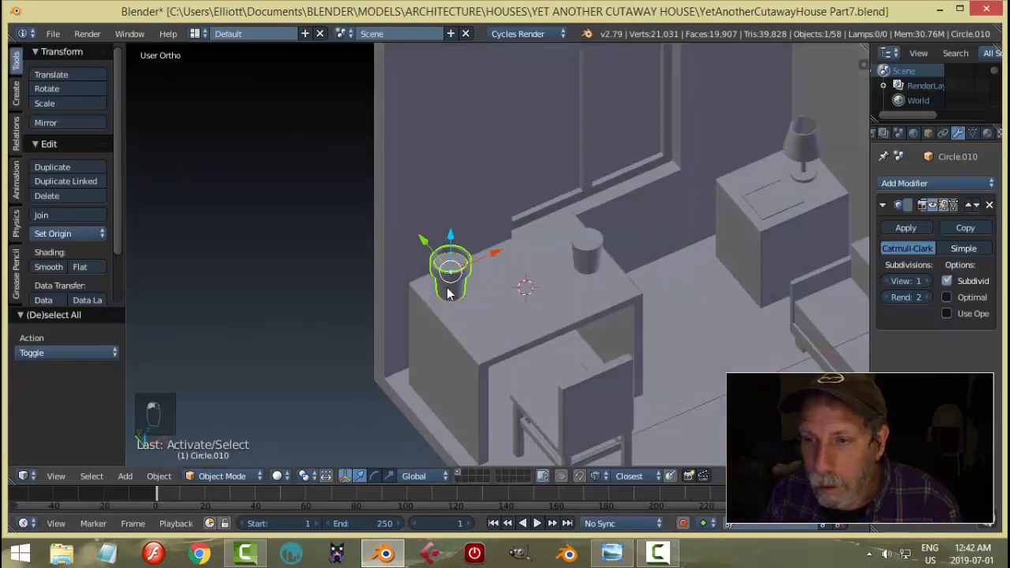
scroll(452, 272, up, 3)
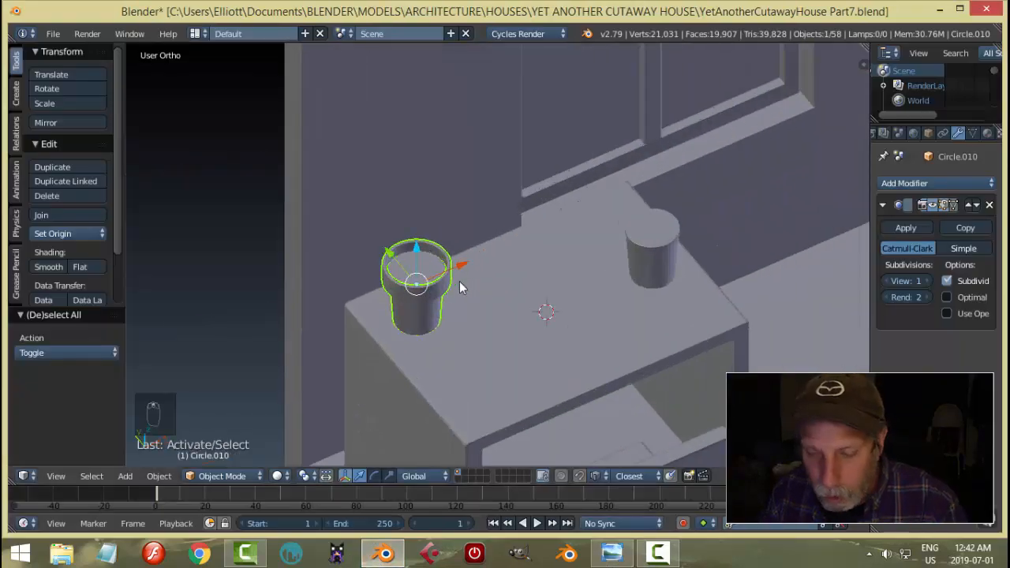
key(shift+g)
click(417, 371)
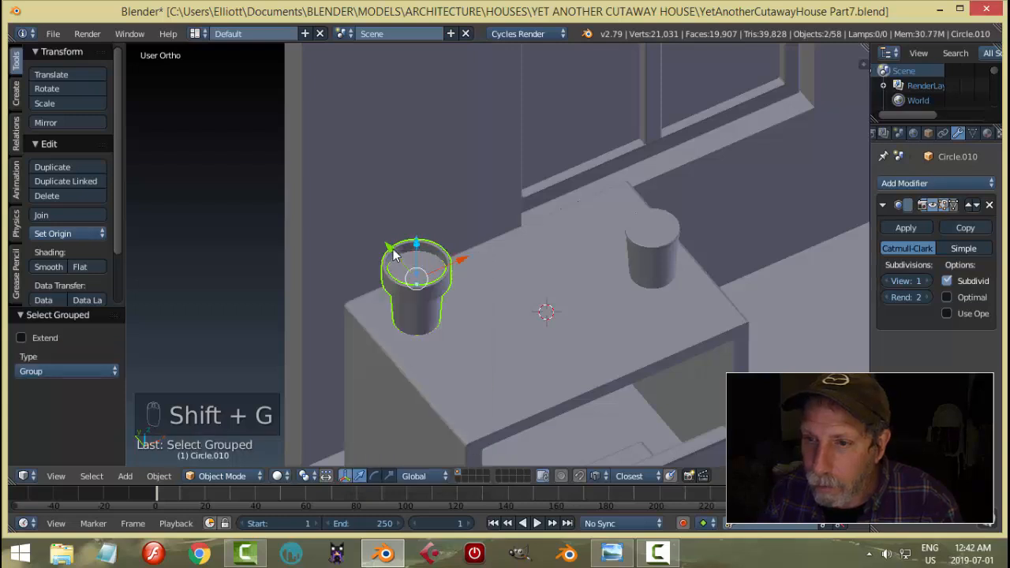
drag(392, 252, 384, 246)
drag(451, 252, 439, 254)
key(a)
Step: Inspect the cup at the desk's other end, leave everything deselected and save the file
right_click(641, 266)
middle_drag(644, 267, 717, 248)
key(a)
scroll(695, 306, down, 2)
middle_drag(696, 309, 626, 268)
scroll(684, 295, down, 2)
key(ctrl+s)
click(626, 266)
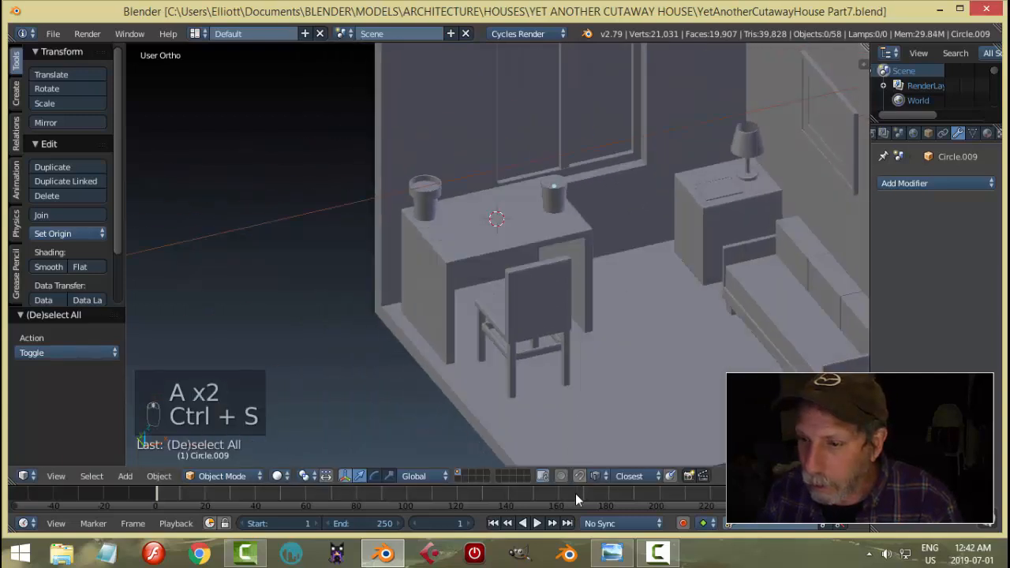
Step: Consult the reference picture, then duplicate the desk's top face in place in face select mode
click(612, 553)
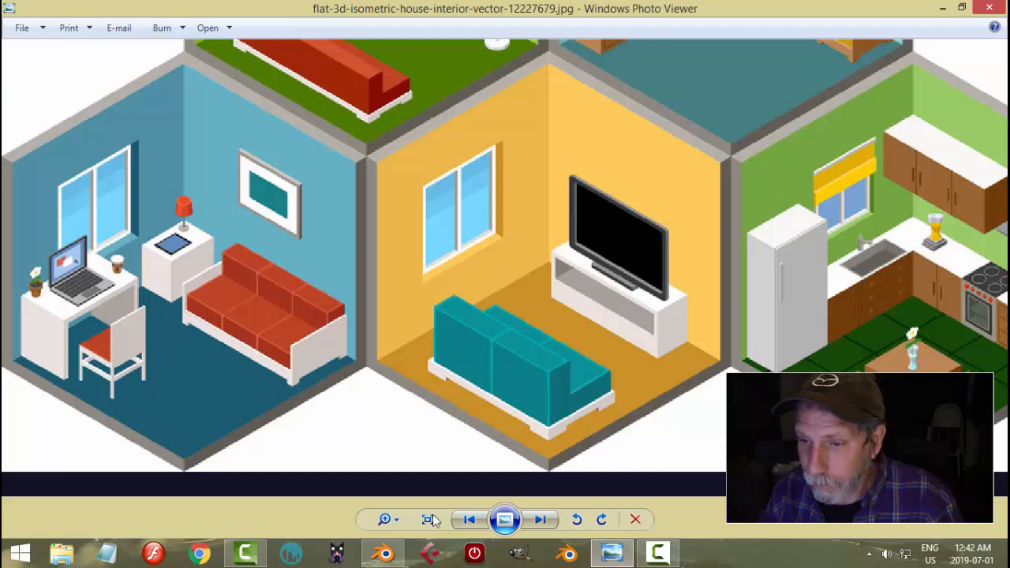
click(384, 553)
right_click(510, 224)
key(Tab)
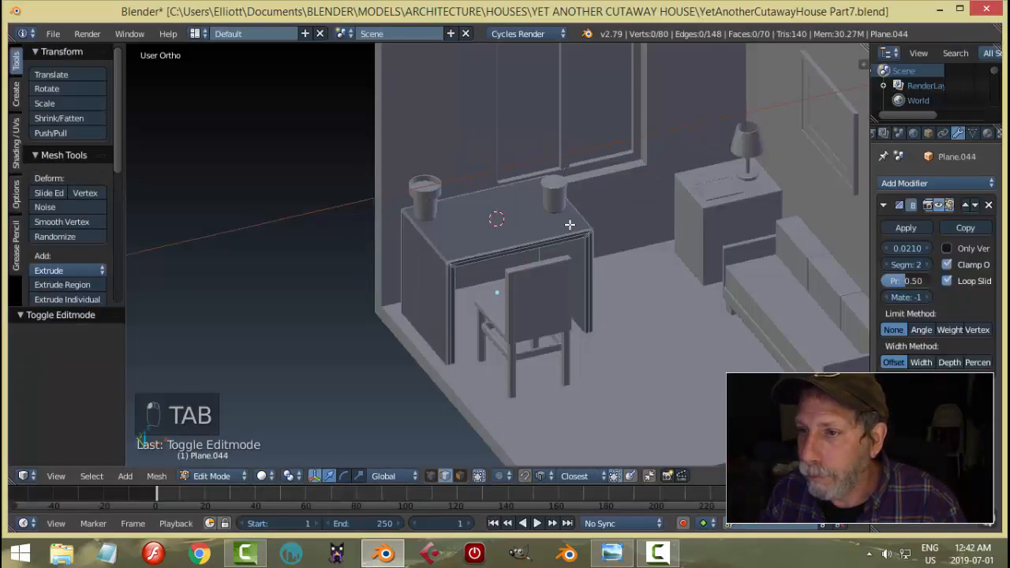
key(ctrl+Tab)
click(485, 237)
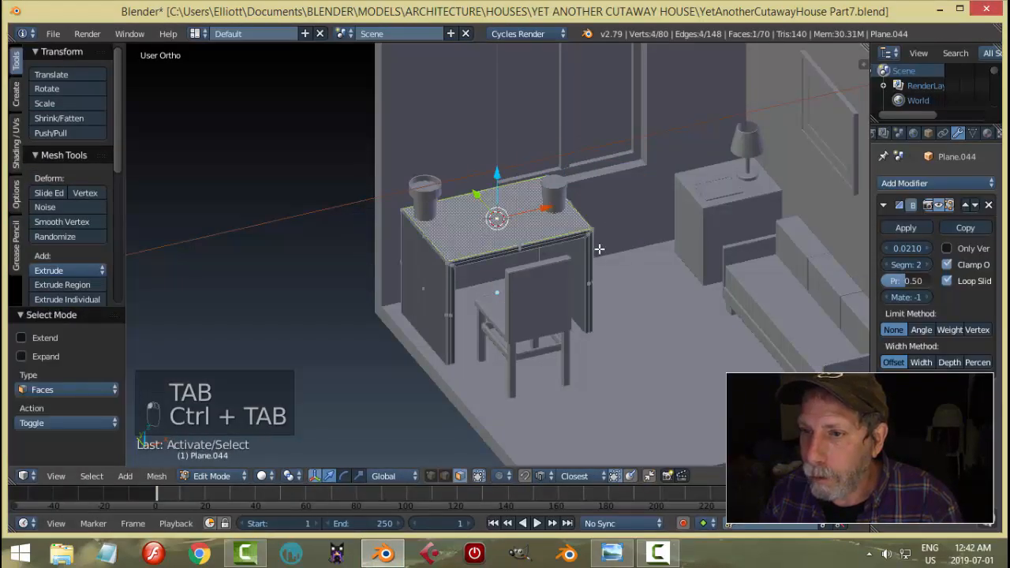
middle_drag(485, 237, 575, 256)
key(shift+d)
right_click(563, 248)
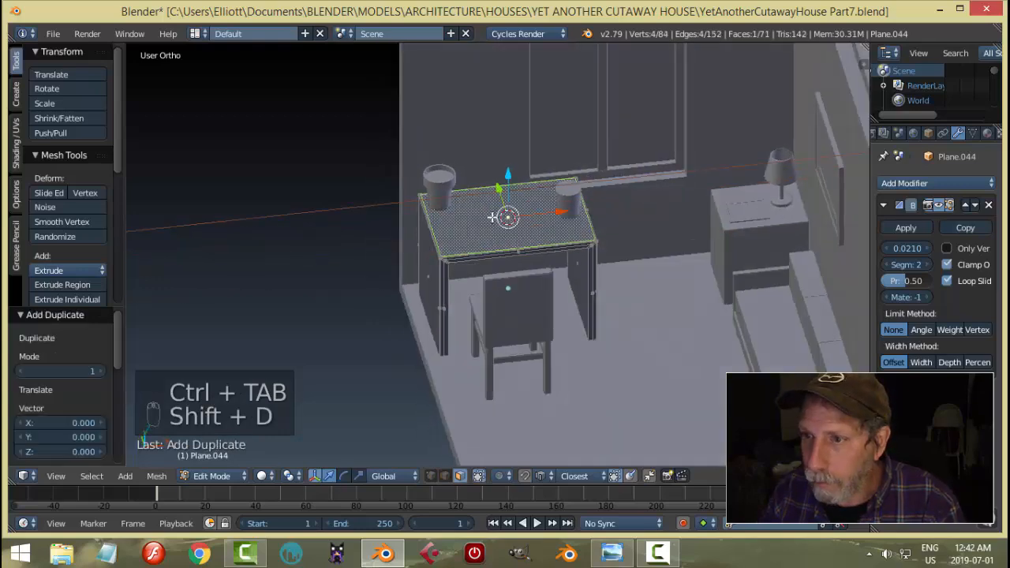
Step: Raise the duplicated face 0.020 along Z and scale it down to about 0.49
middle_drag(493, 217, 505, 192)
drag(506, 180, 506, 175)
key(s)
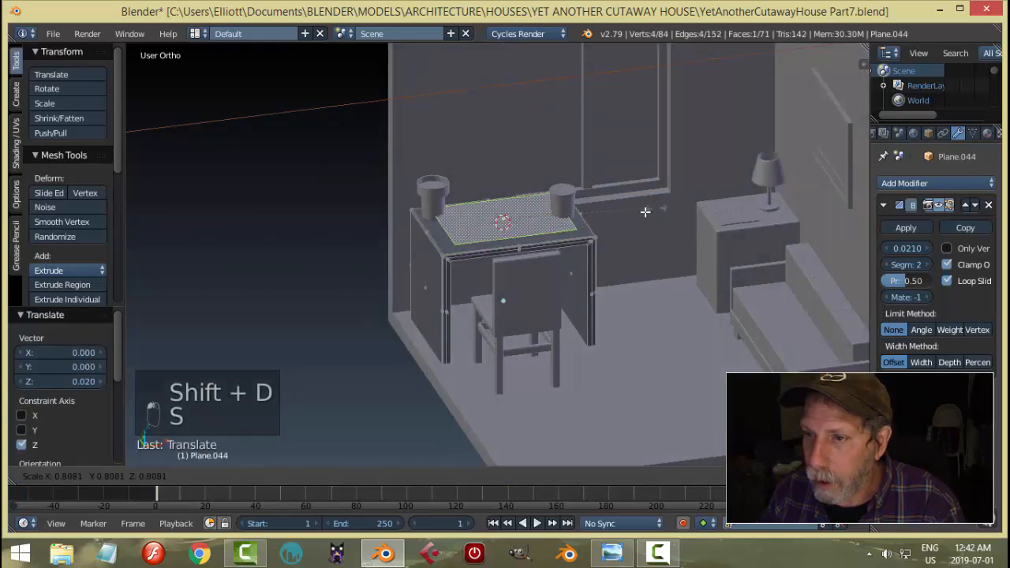
click(598, 225)
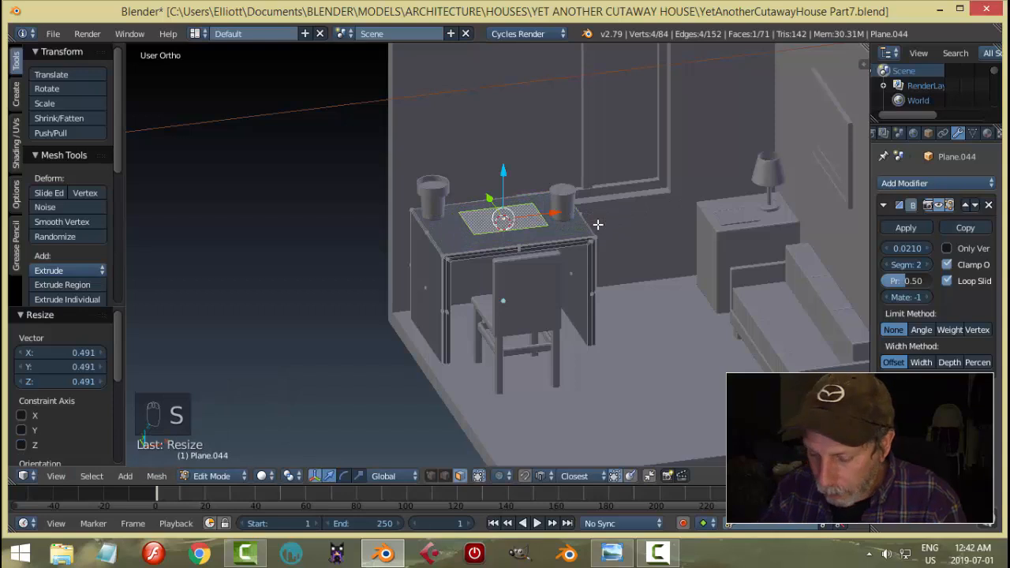
Step: Separate the small face from the desk as its own object and set its origin to its geometry
key(p)
click(597, 224)
key(Tab)
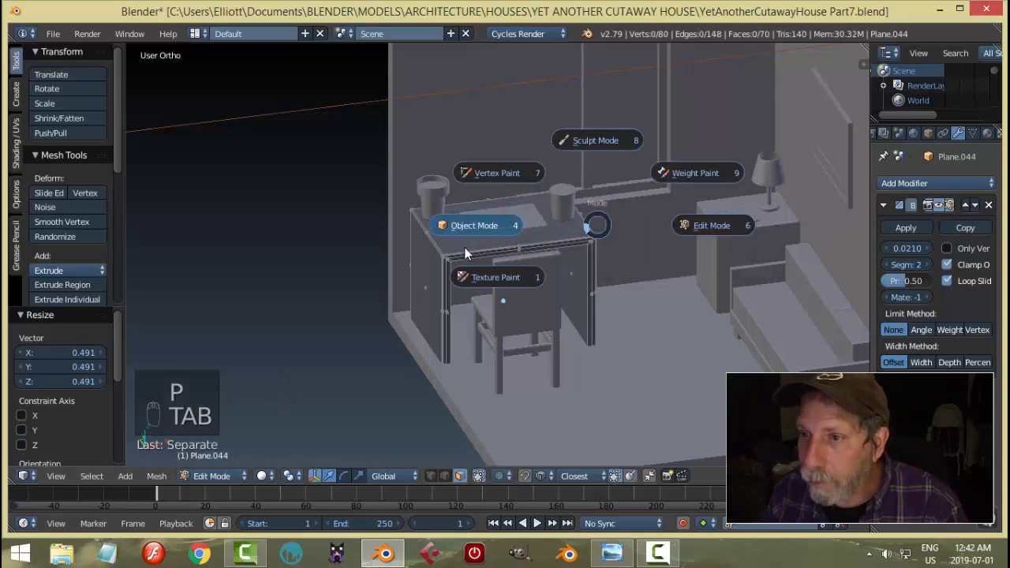
click(488, 226)
right_click(494, 223)
click(75, 233)
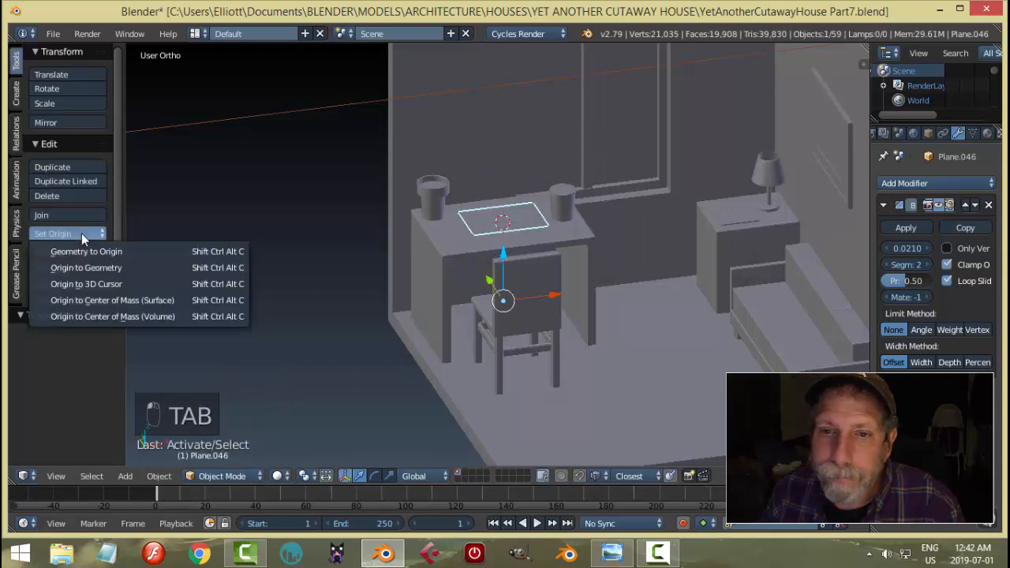
click(83, 268)
Step: Using the laptop in the reference picture, stretch the whole plane to about 1.11 along Y and move it -0.049 along Y
middle_drag(497, 265, 546, 279)
scroll(547, 280, up, 4)
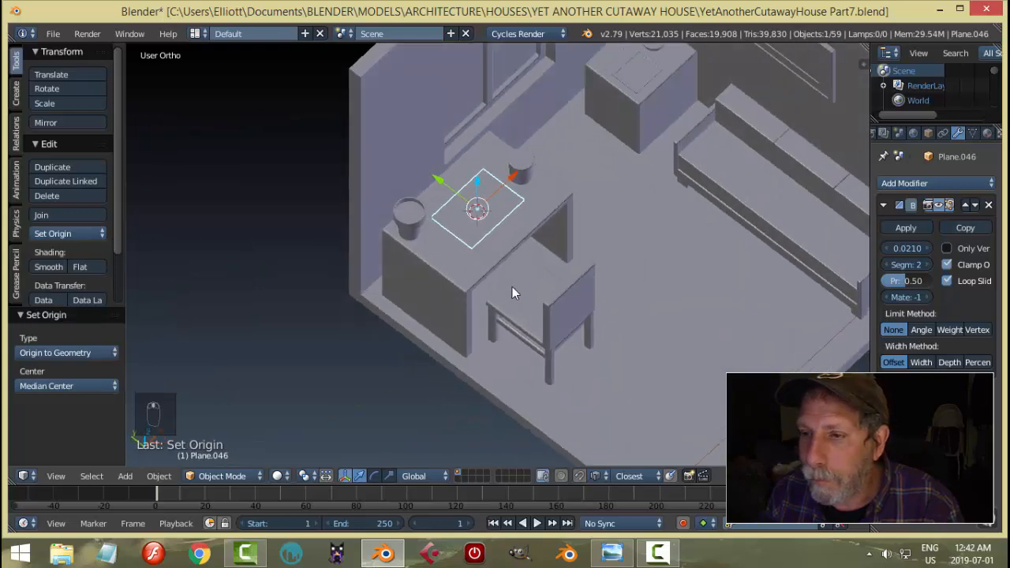
click(613, 553)
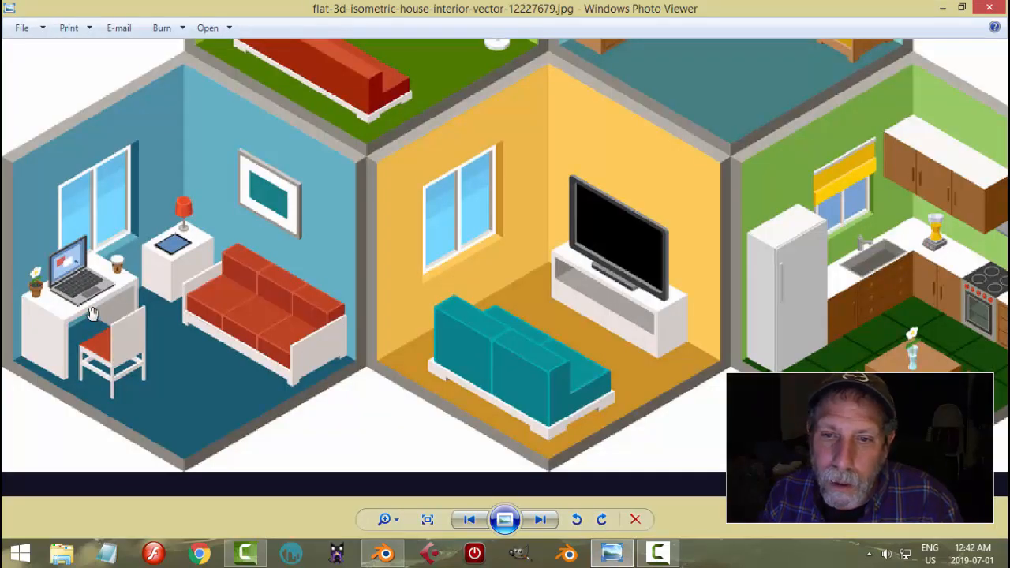
click(385, 557)
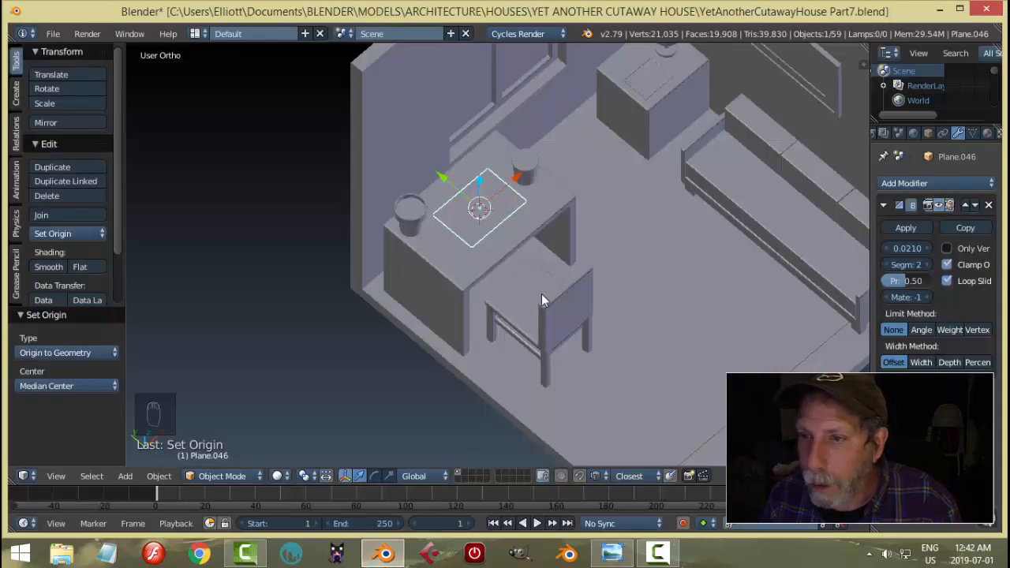
middle_drag(541, 293, 551, 281)
key(Tab)
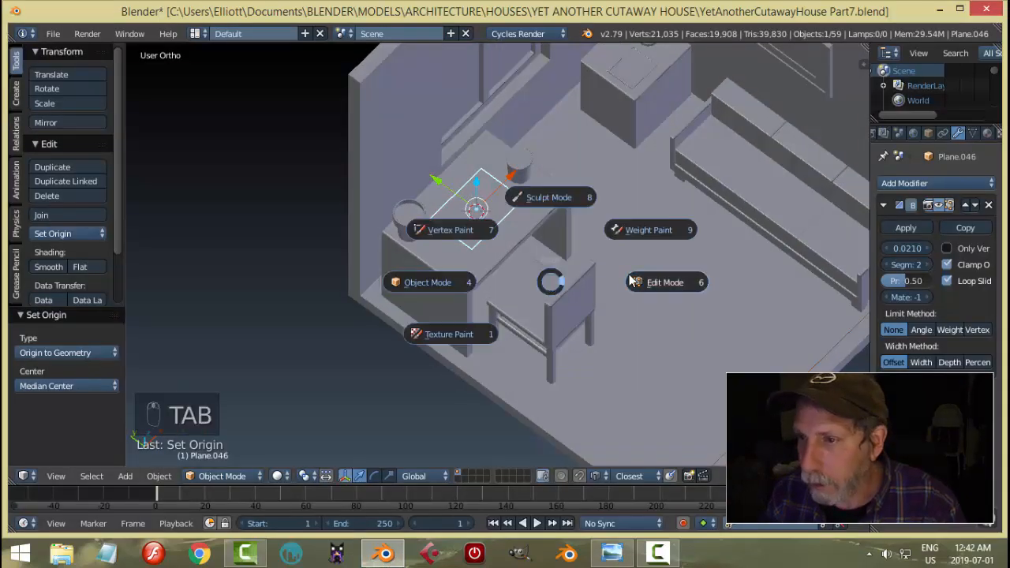
key(a)
key(a)
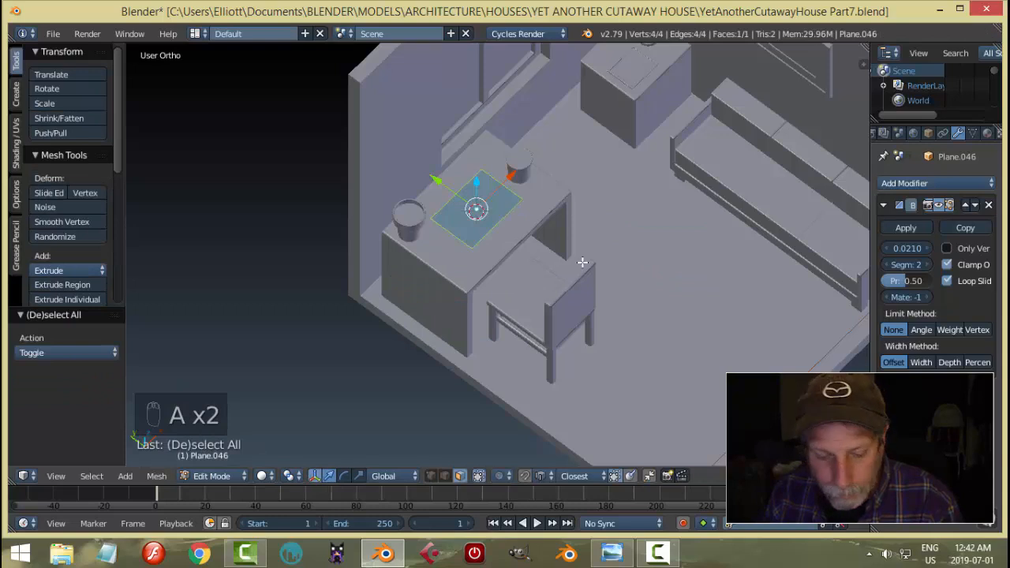
key(s)
key(y)
click(570, 261)
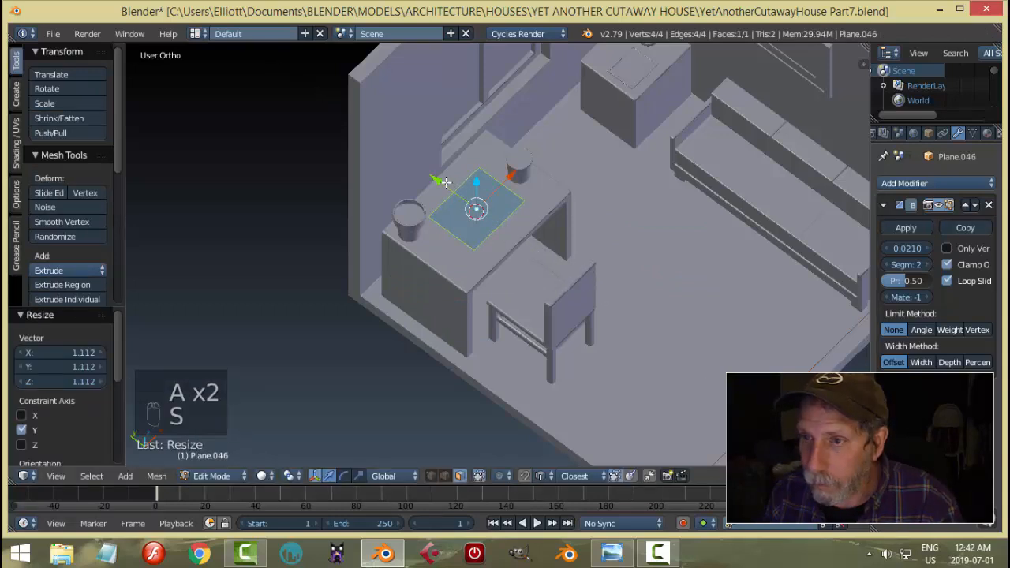
drag(444, 182, 454, 189)
Step: Extrude the plane about 0.014 upward along Z to form the thin laptop base
middle_drag(642, 259, 608, 204)
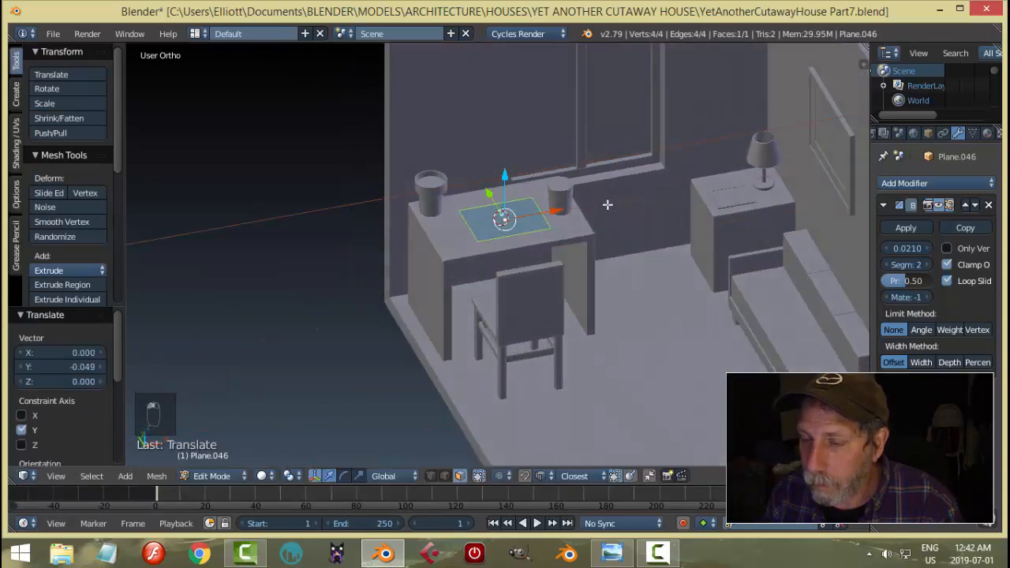
click(613, 553)
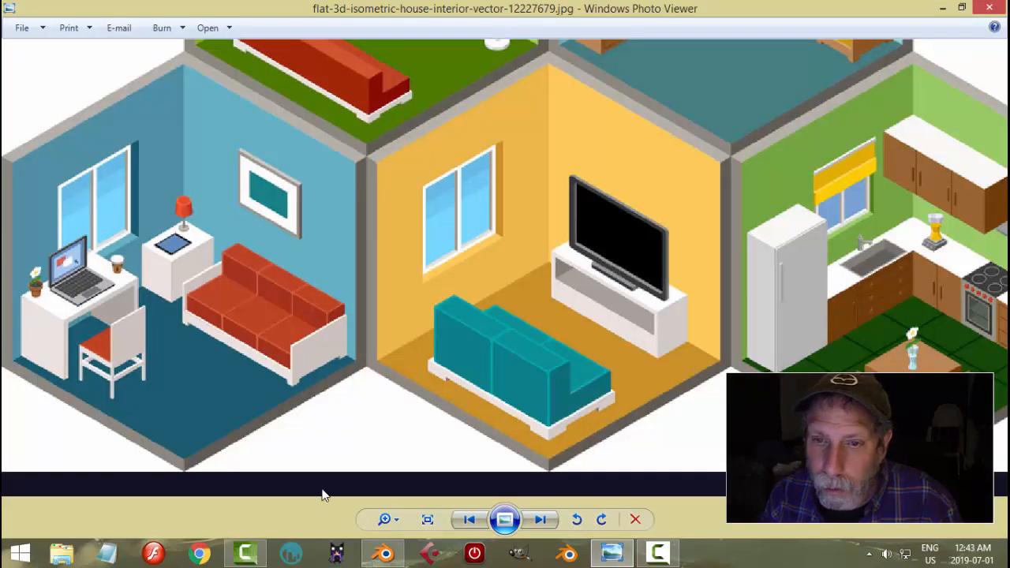
click(385, 553)
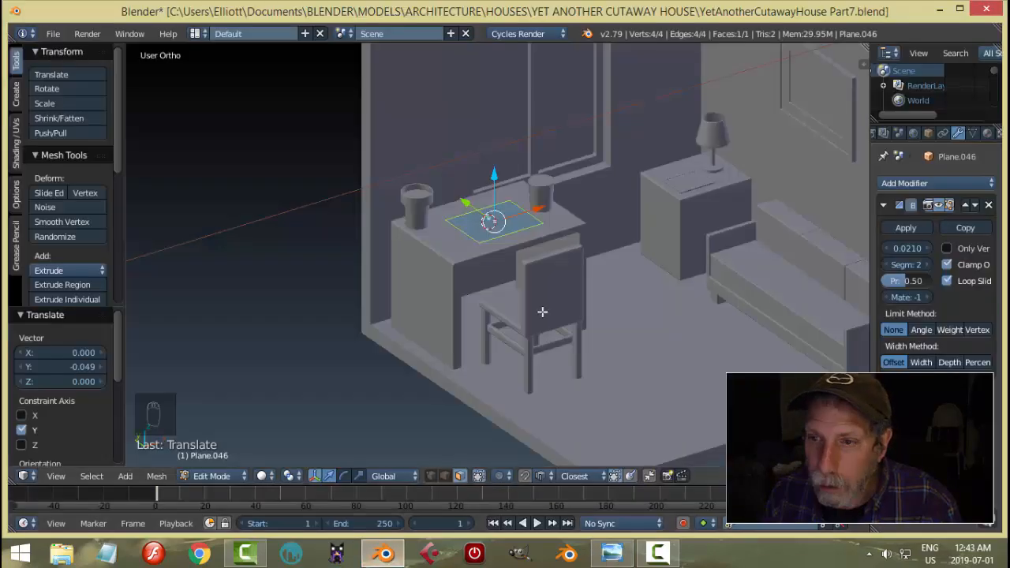
scroll(543, 308, up, 3)
middle_drag(582, 278, 553, 282)
key(e)
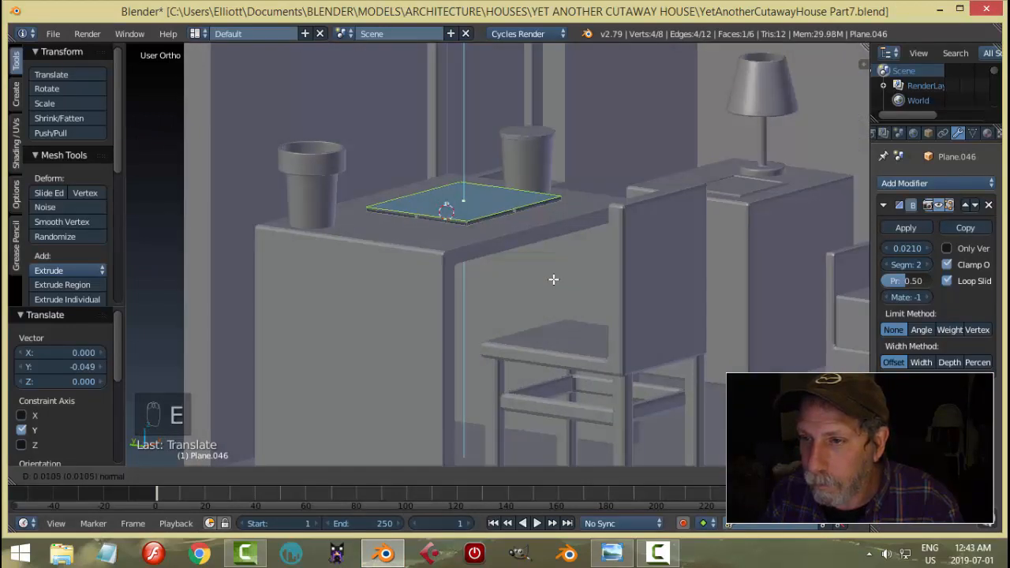
click(554, 279)
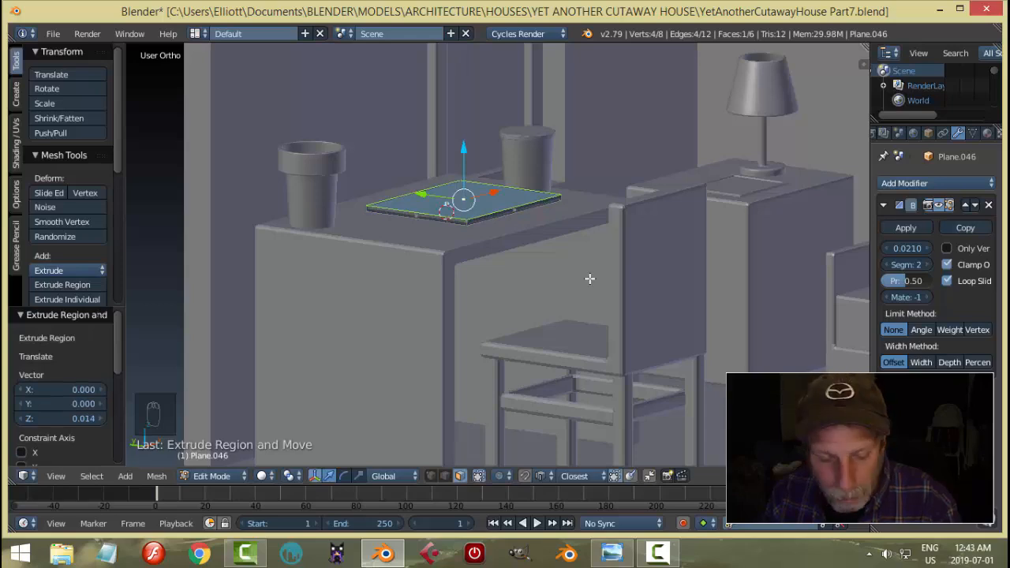
Step: Check the laptop in the reference picture and try scaling the base's top face down to about 0.86
middle_drag(574, 271, 540, 300)
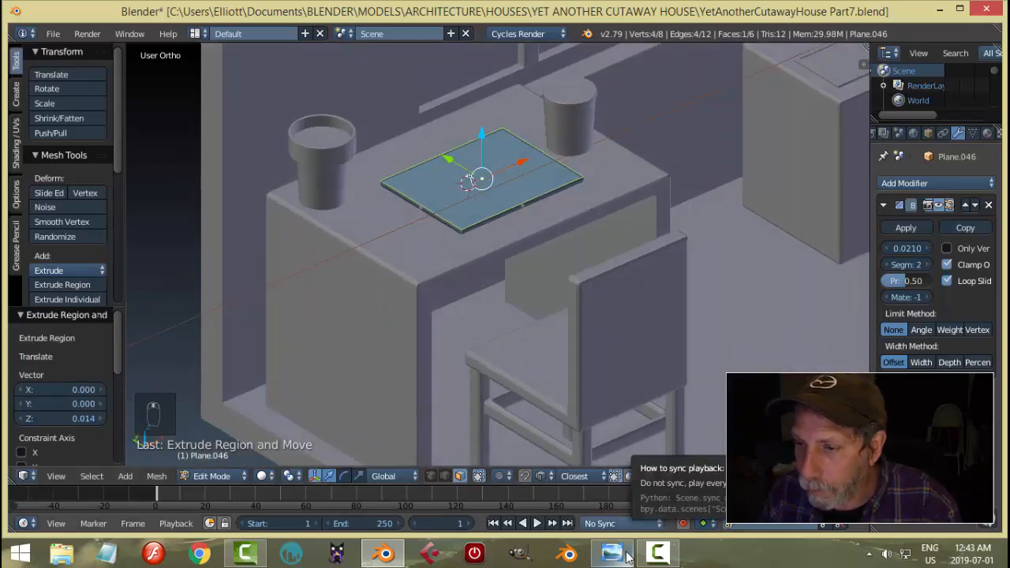
click(548, 527)
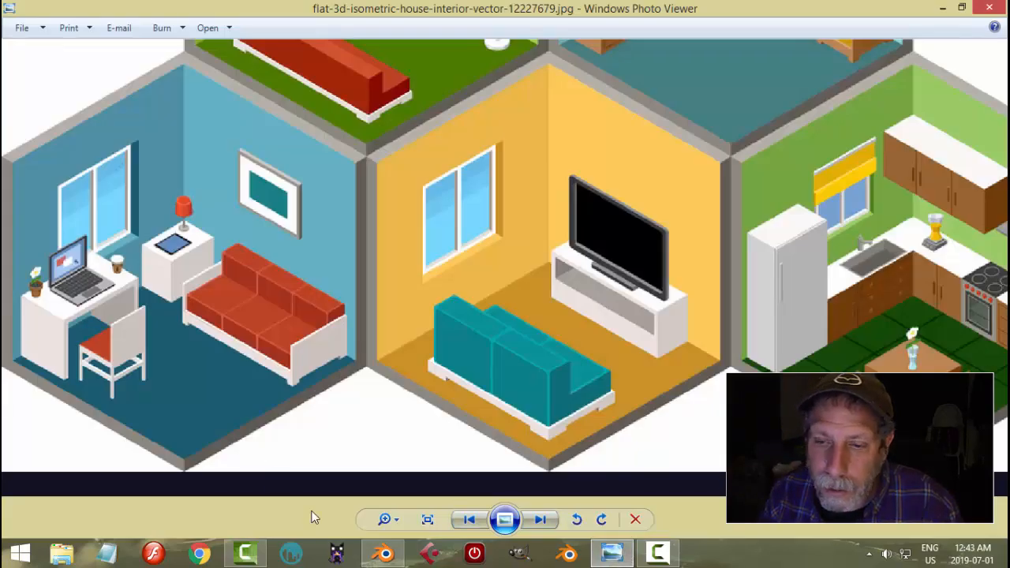
click(382, 557)
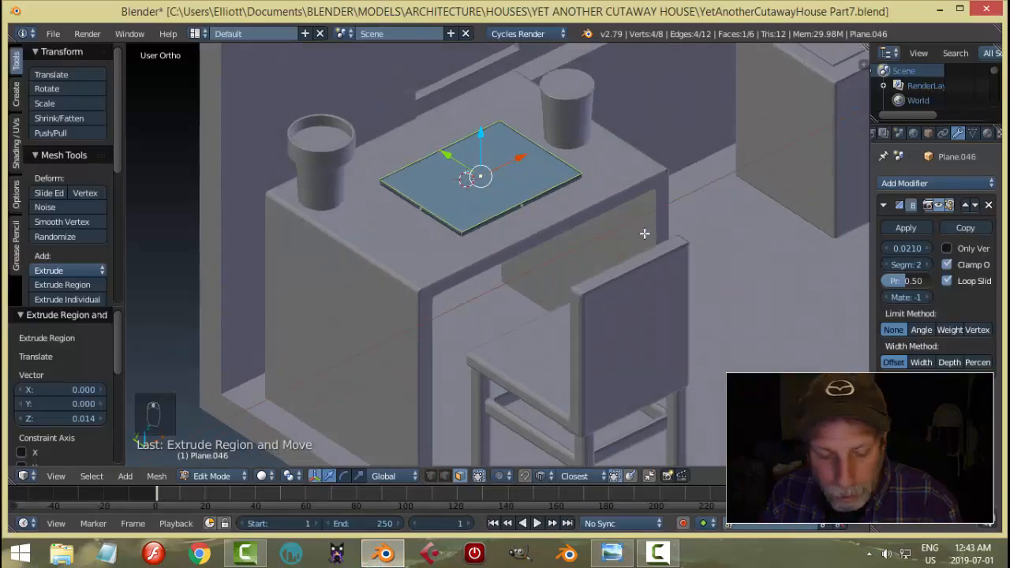
key(s)
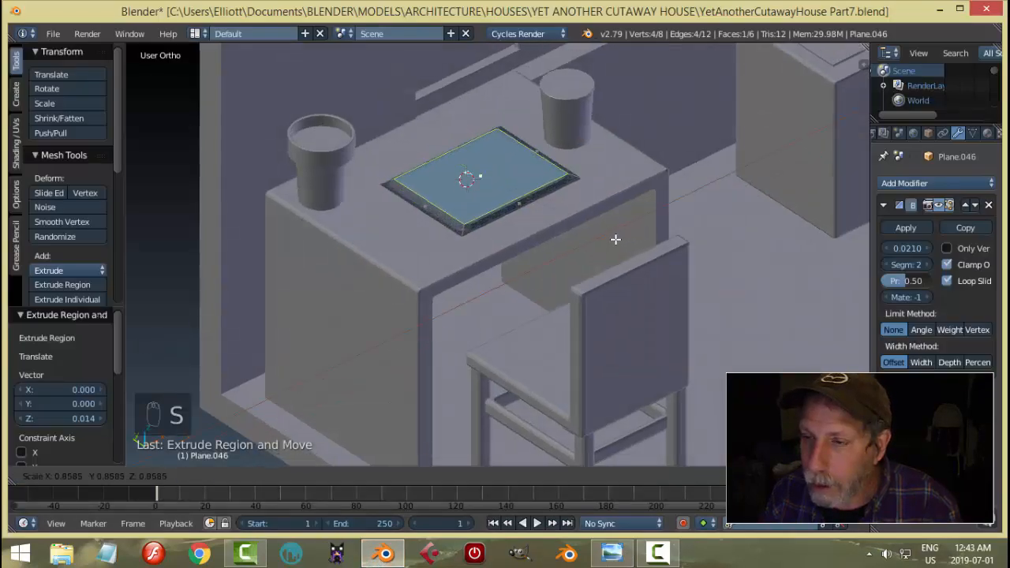
click(616, 239)
middle_drag(586, 241, 657, 247)
key(ctrl+z)
Step: Select all of the laptop base's mesh and remove its doubles
scroll(591, 248, up, 1)
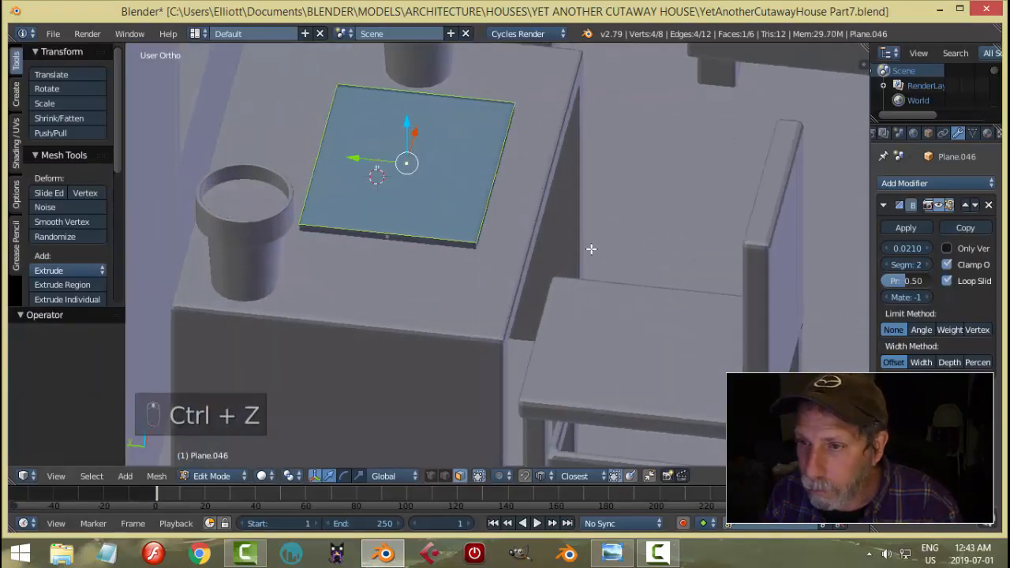
middle_drag(592, 248, 585, 231)
key(a)
key(a)
key(a)
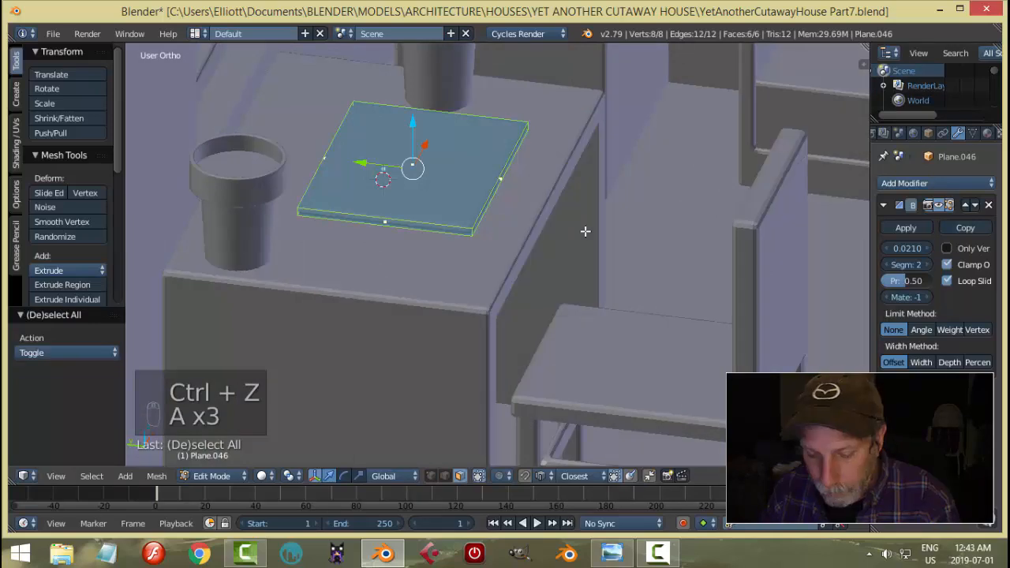
key(w)
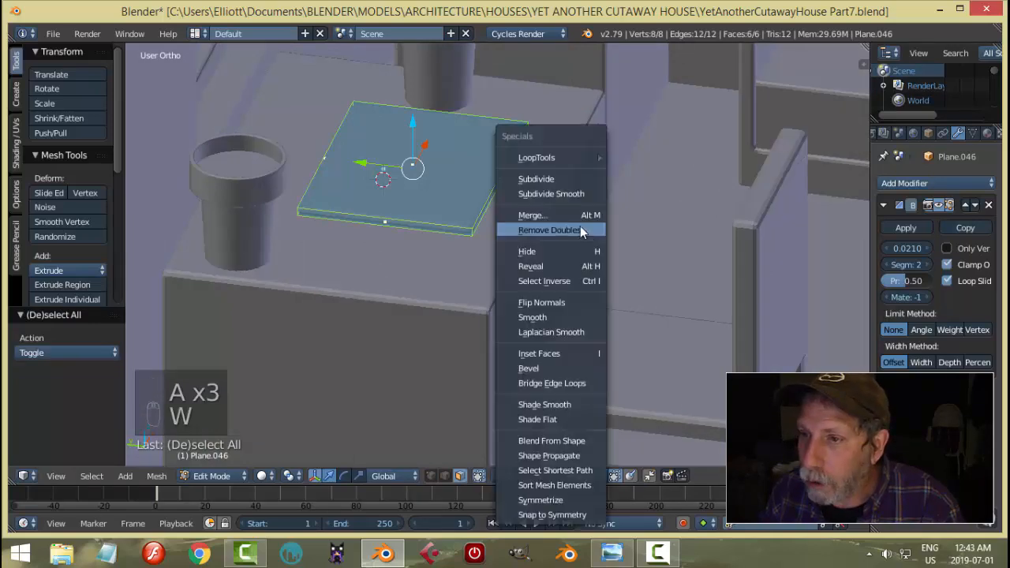
click(580, 226)
Step: Inset the laptop base's top face with a thickness of about 0.0171
key(a)
middle_drag(543, 151, 557, 250)
key(i)
click(567, 165)
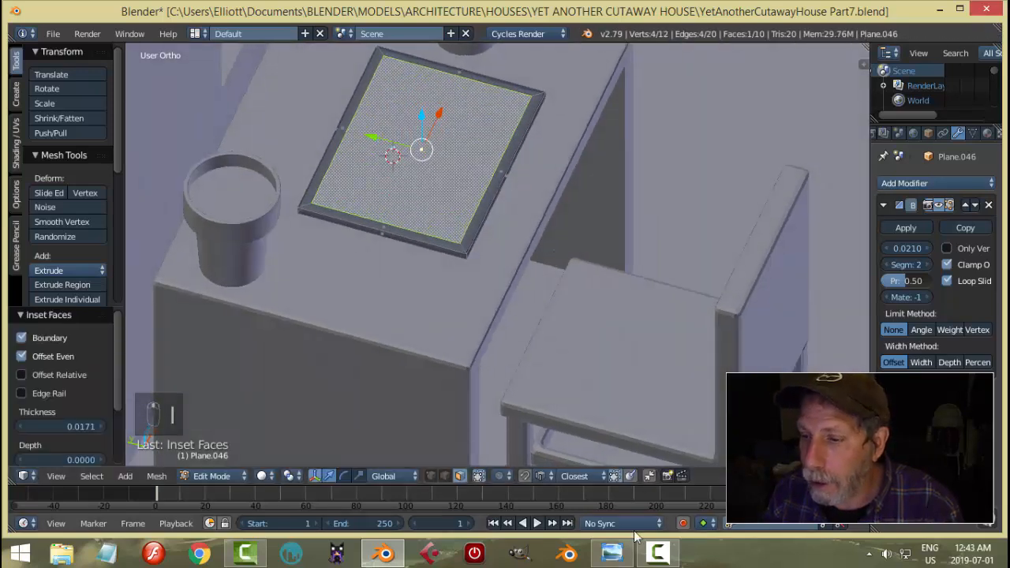
Step: Check the laptop in the reference picture and scale the laptop base's inset top face down to about 0.866
click(612, 554)
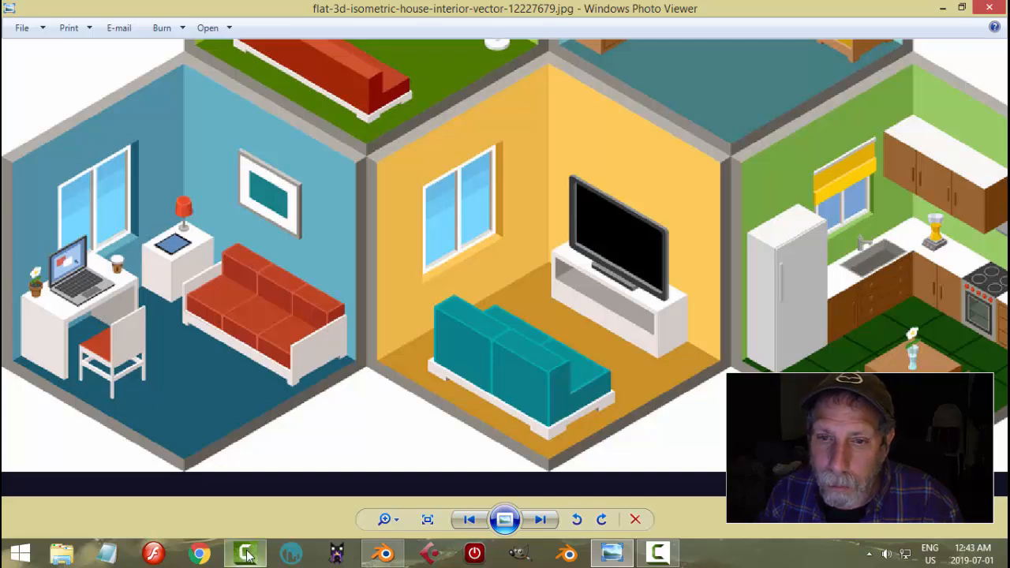
click(289, 450)
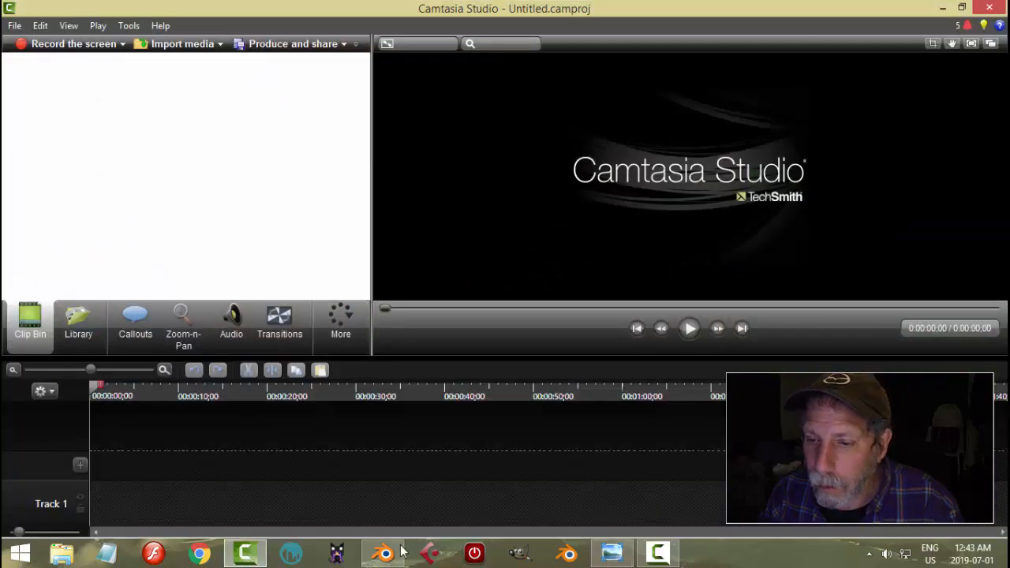
click(400, 552)
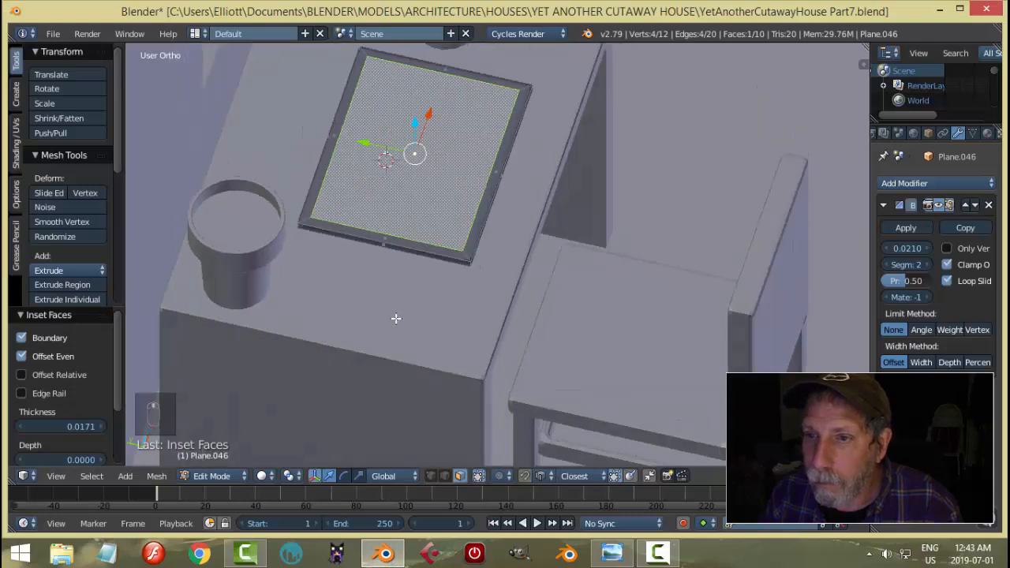
middle_drag(396, 318, 481, 246)
key(s)
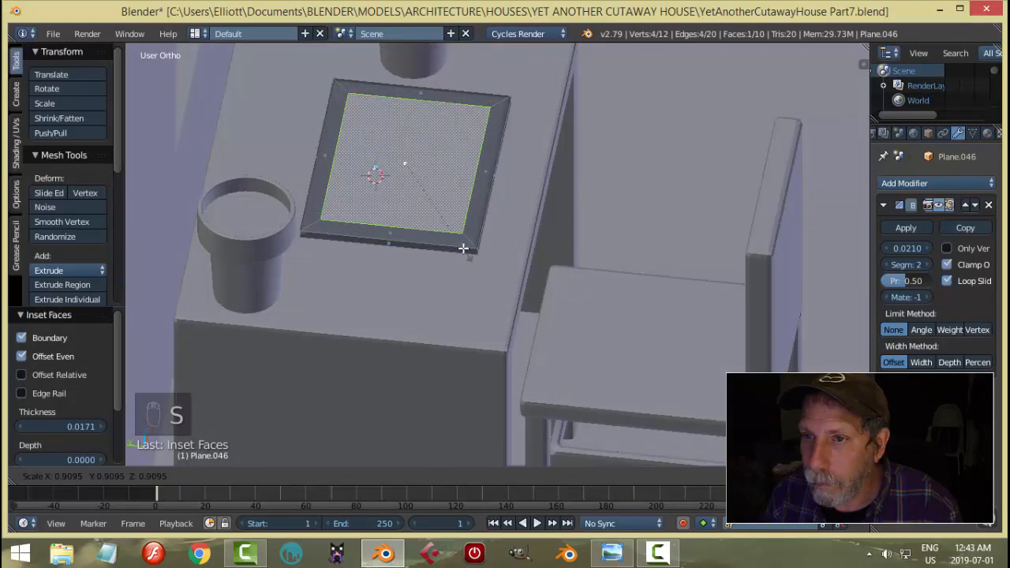
click(463, 246)
Step: Compare with the reference laptop again and scale the inset top face up to about 1.07
click(610, 554)
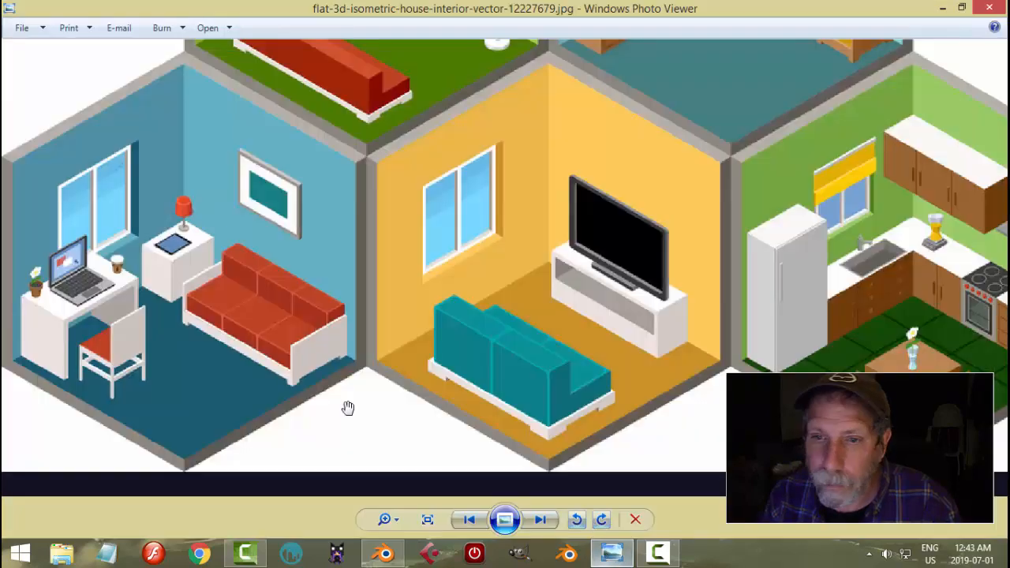
click(385, 554)
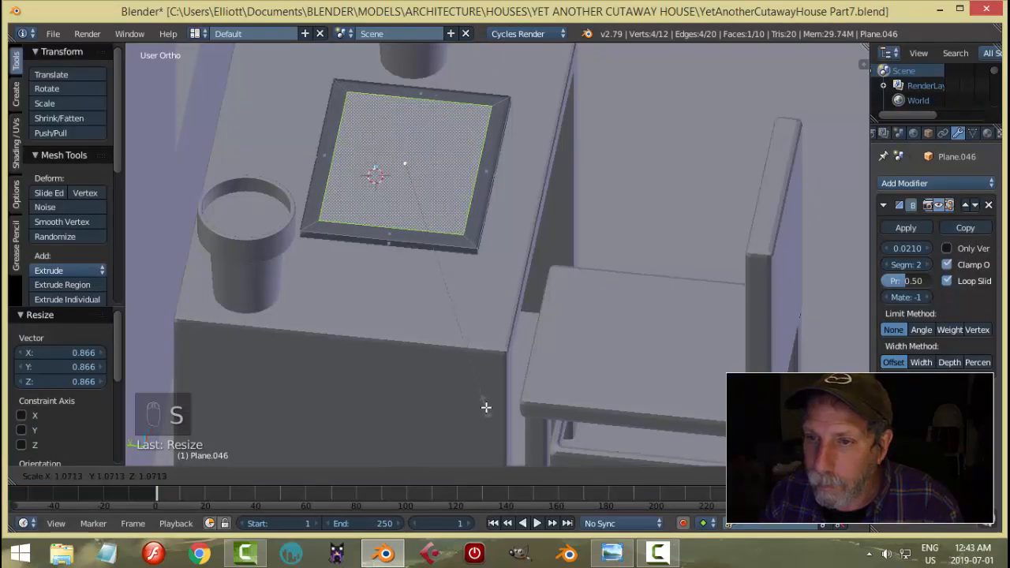
click(486, 409)
Step: Move the front edge of the laptop's inset face about 0.051 along Y, away from the chair
key(a)
key(ctrl+Tab)
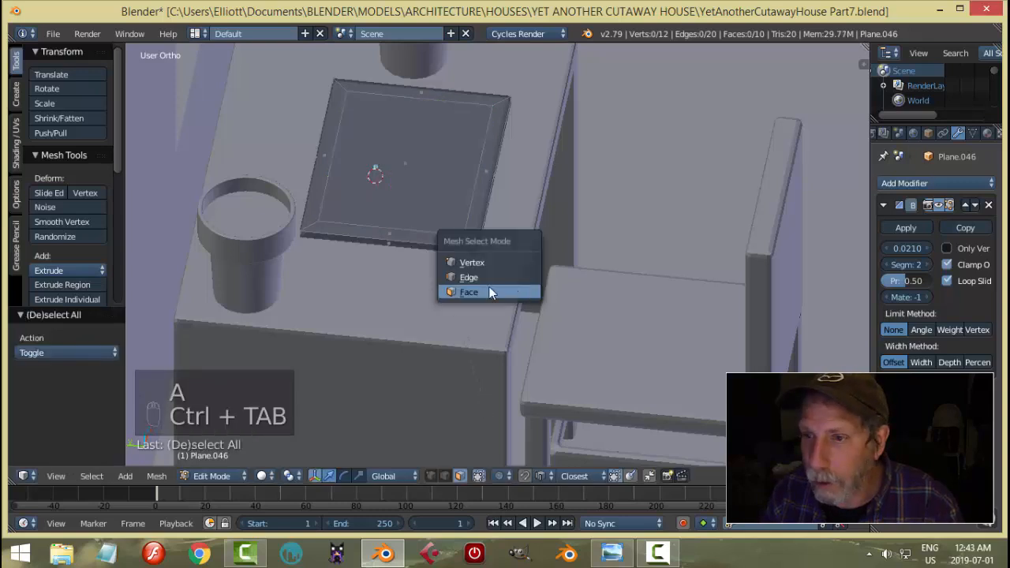
click(477, 275)
click(477, 177)
key(g)
key(x)
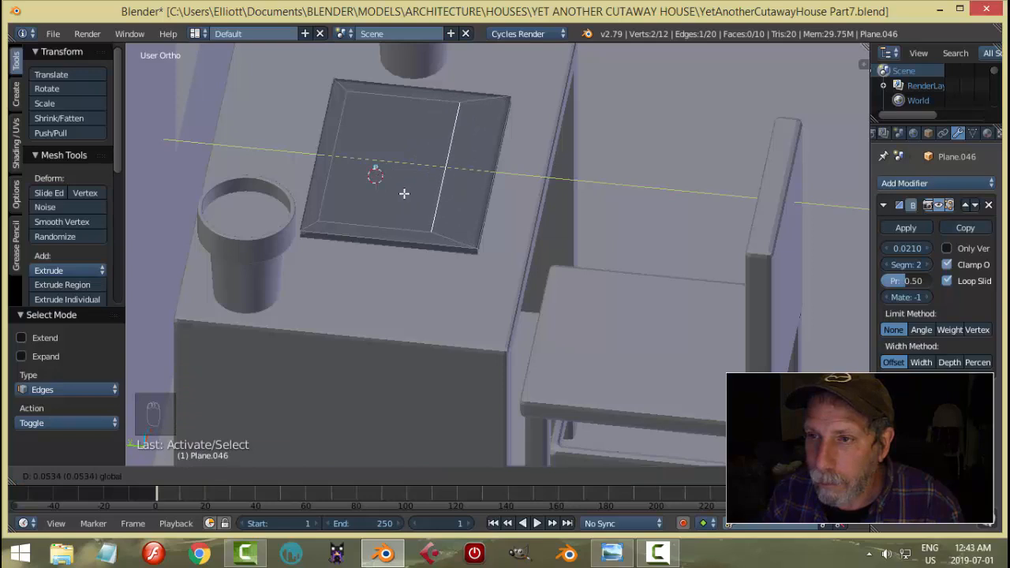
click(405, 196)
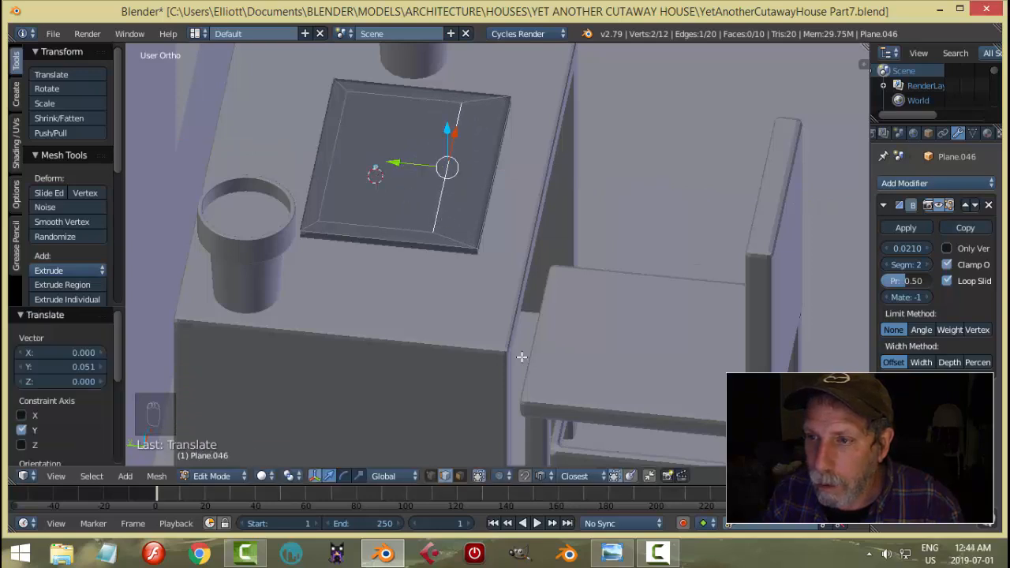
Step: Check the reference laptop and extrude the inner keyboard face about 0.0025 down into the base
click(613, 553)
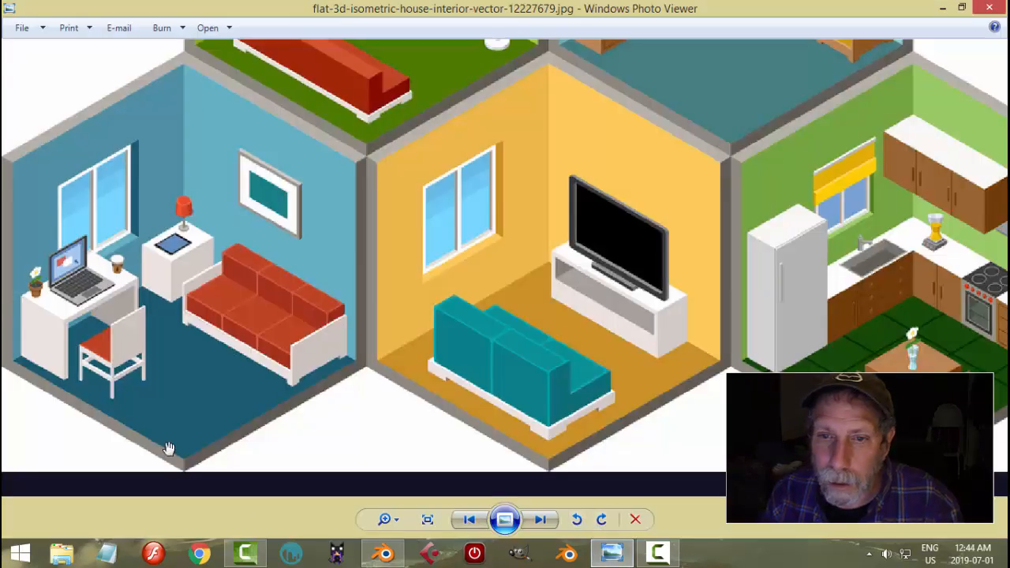
click(371, 555)
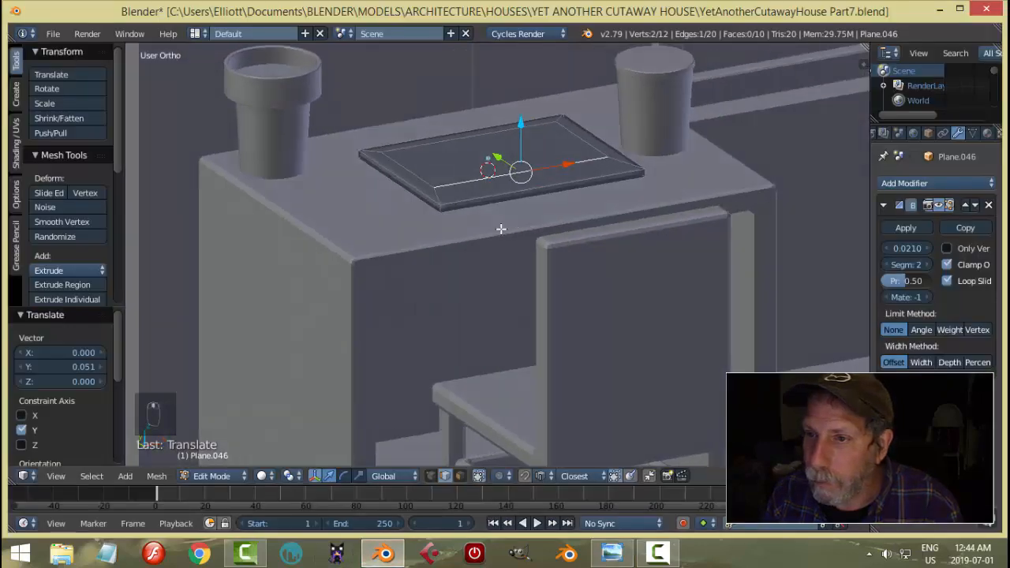
key(a)
key(ctrl+Tab)
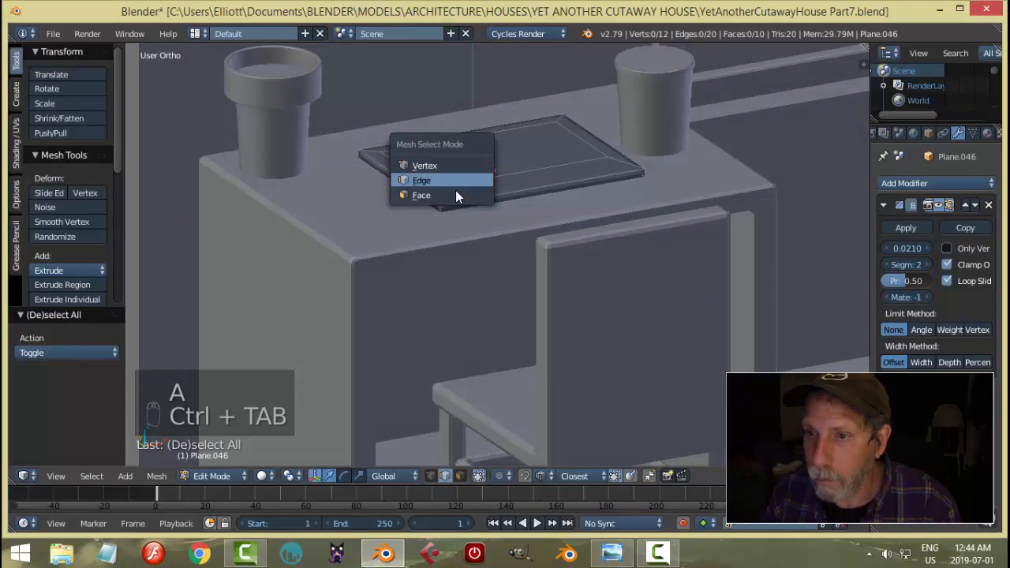
click(455, 194)
right_click(509, 155)
middle_drag(509, 155, 482, 229)
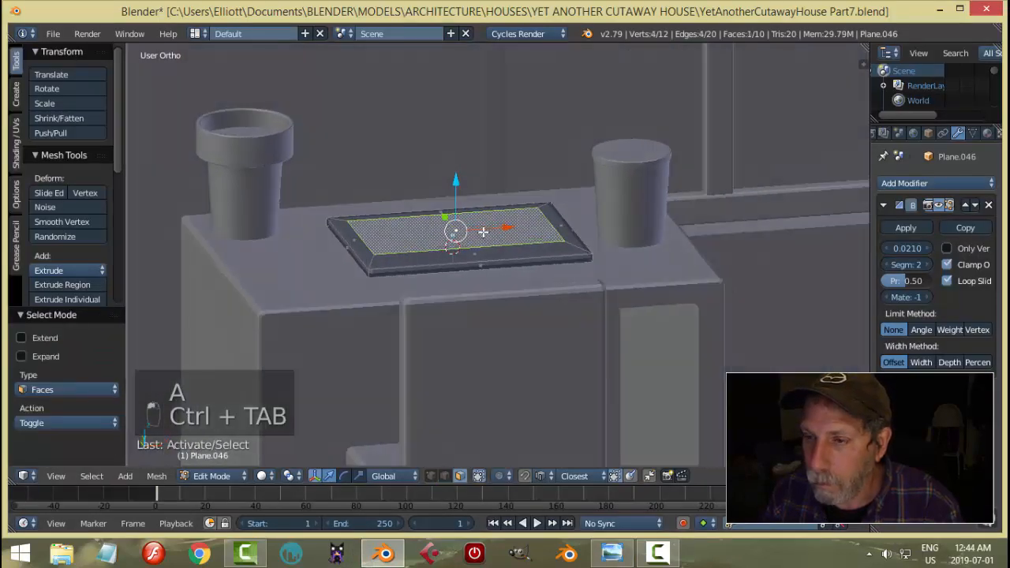
key(e)
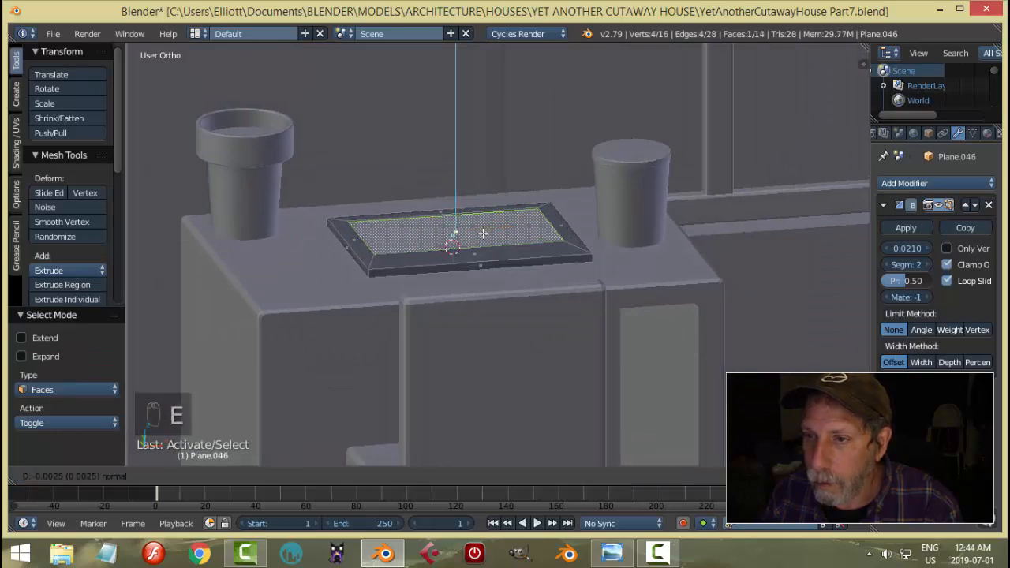
click(484, 234)
Step: Inset the wide front strip face of the laptop base with a thickness of about 0.0171
middle_drag(484, 233, 571, 246)
key(a)
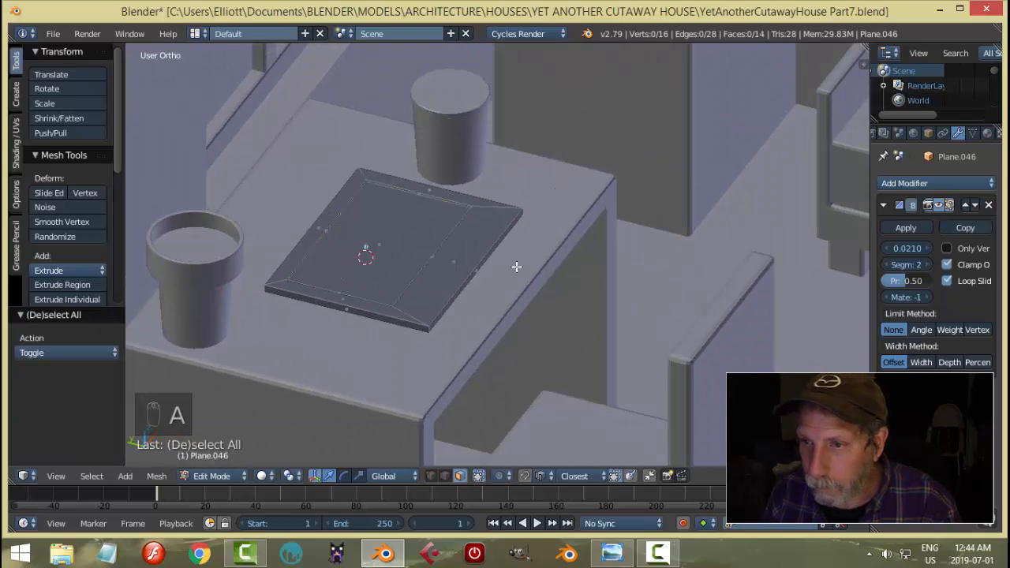
right_click(458, 262)
middle_drag(457, 262, 483, 275)
key(a)
right_click(488, 234)
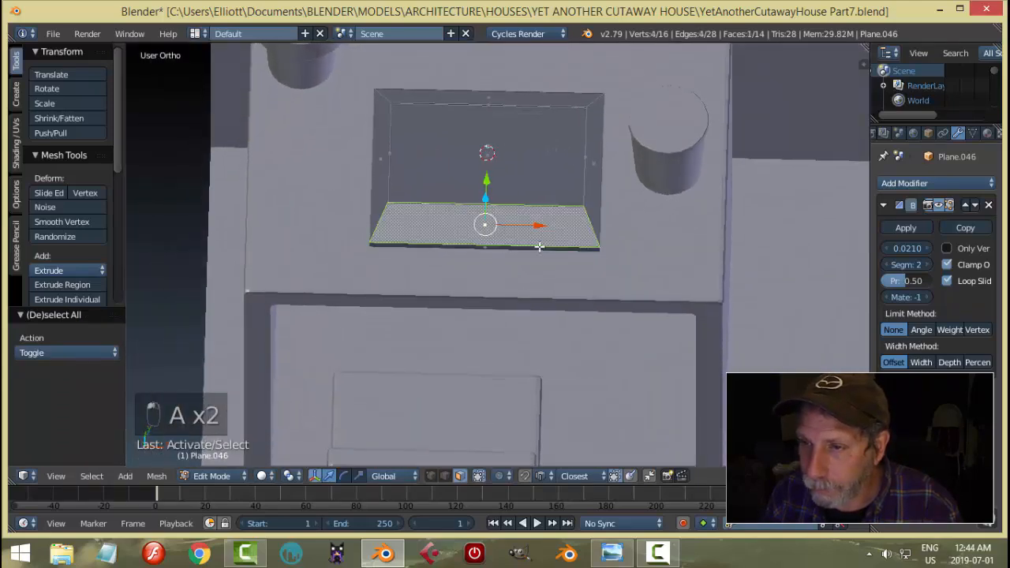
middle_drag(488, 235, 611, 230)
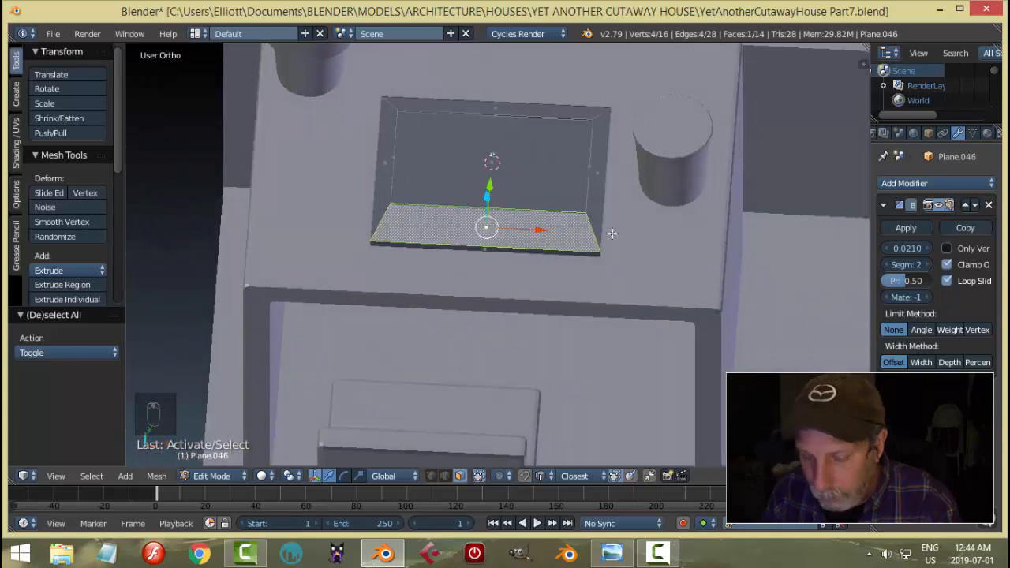
key(i)
click(608, 235)
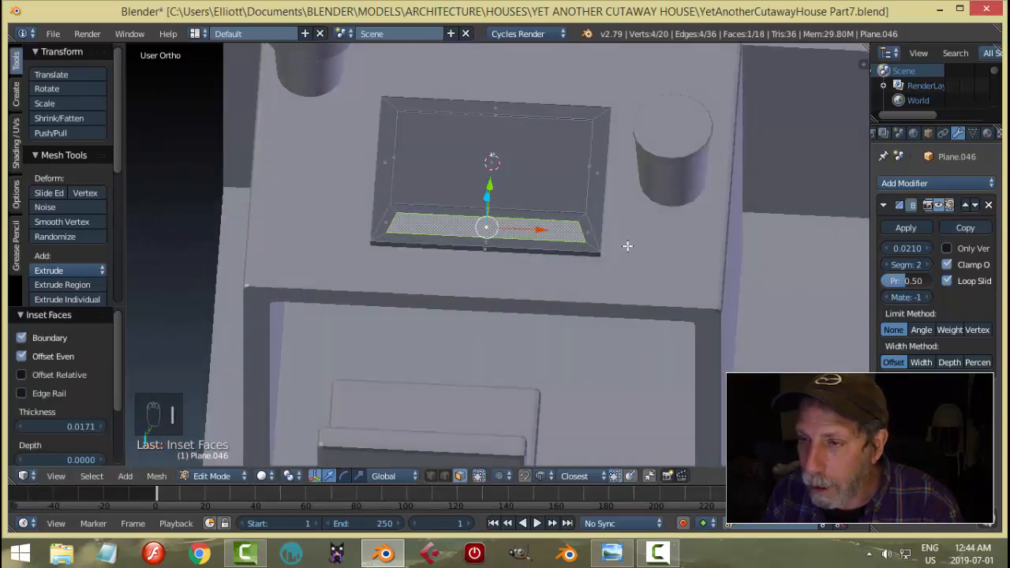
Step: Scale the inset front face to about 0.51 along X to form the touchpad
key(s)
key(x)
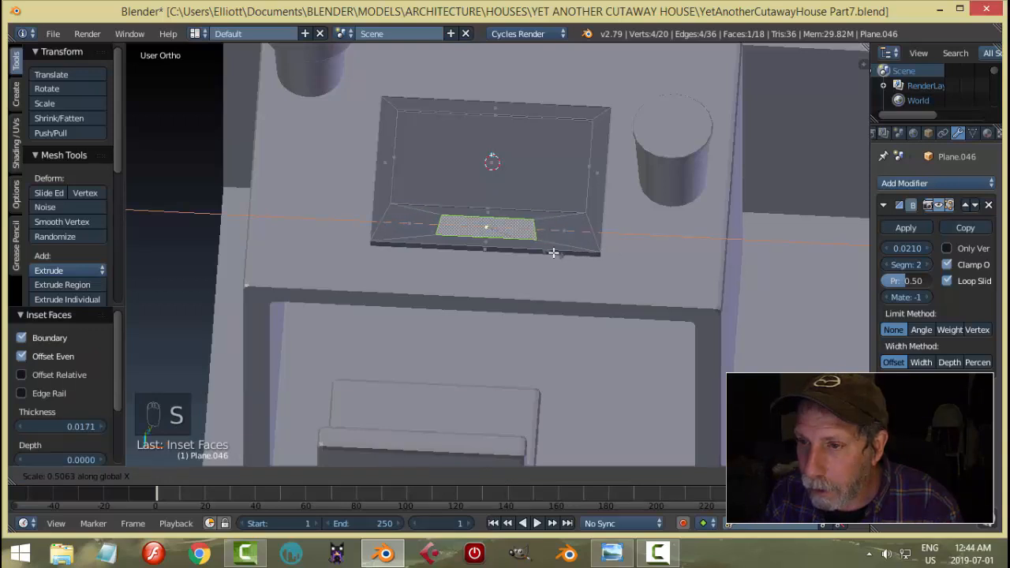
click(553, 253)
Step: Straighten the touchpad face's left short edge by scaling it to 0 along X
key(a)
key(ctrl+Tab)
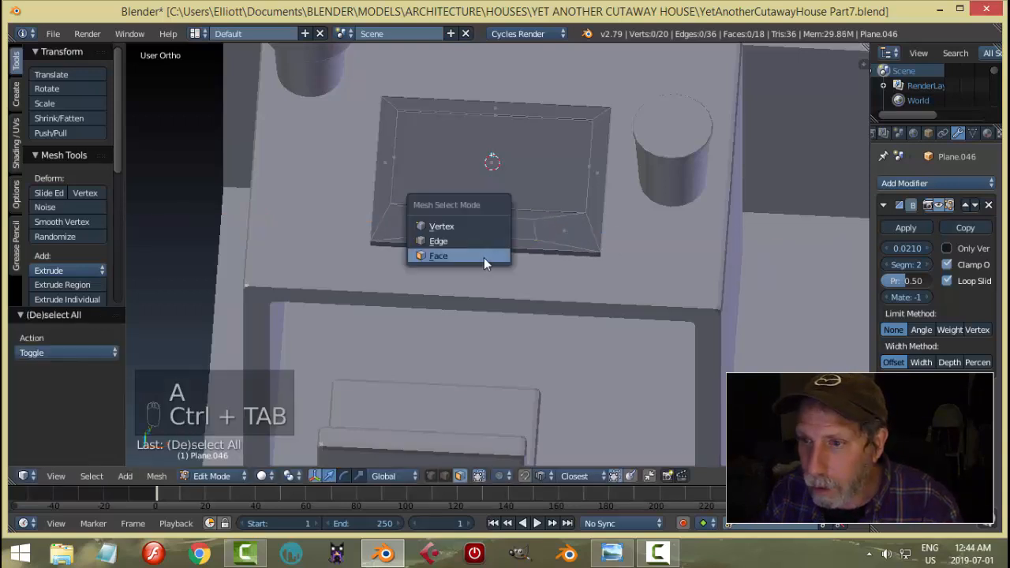
click(455, 241)
alt+right_click(436, 224)
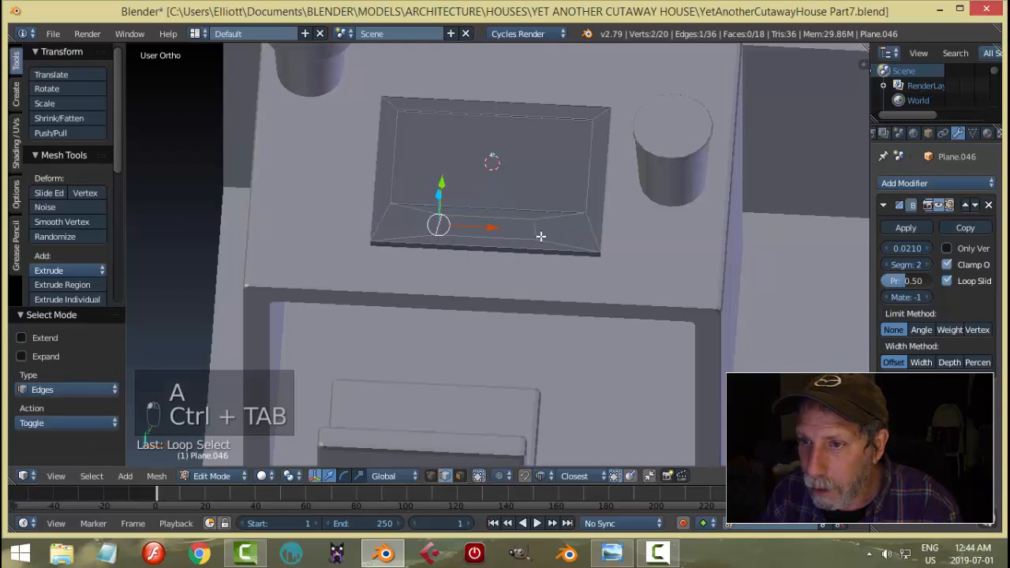
key(s)
key(x)
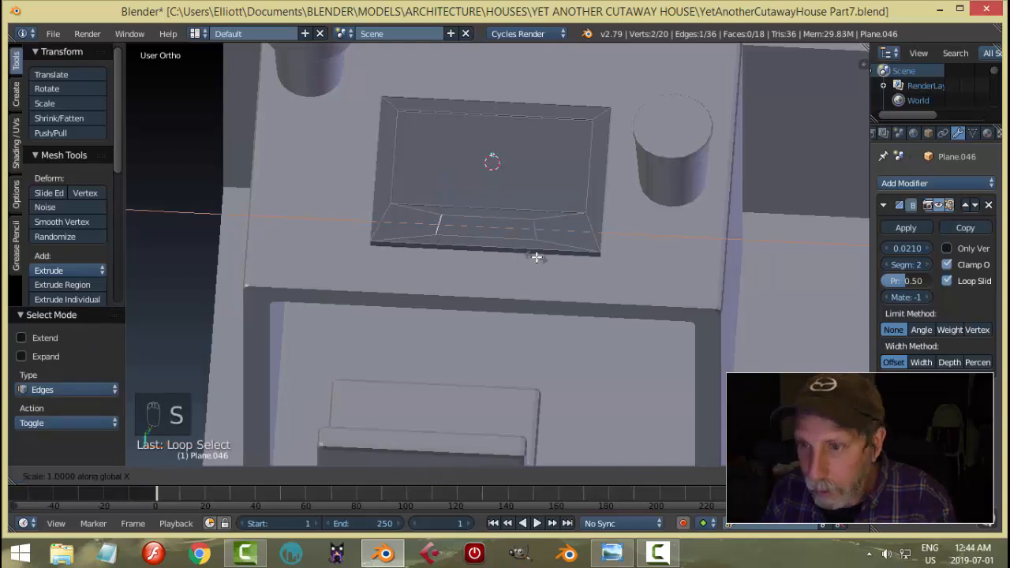
key(0)
key(Return)
Step: Straighten the touchpad face's right short edge by scaling it to 0 along X
key(a)
alt+right_click(535, 232)
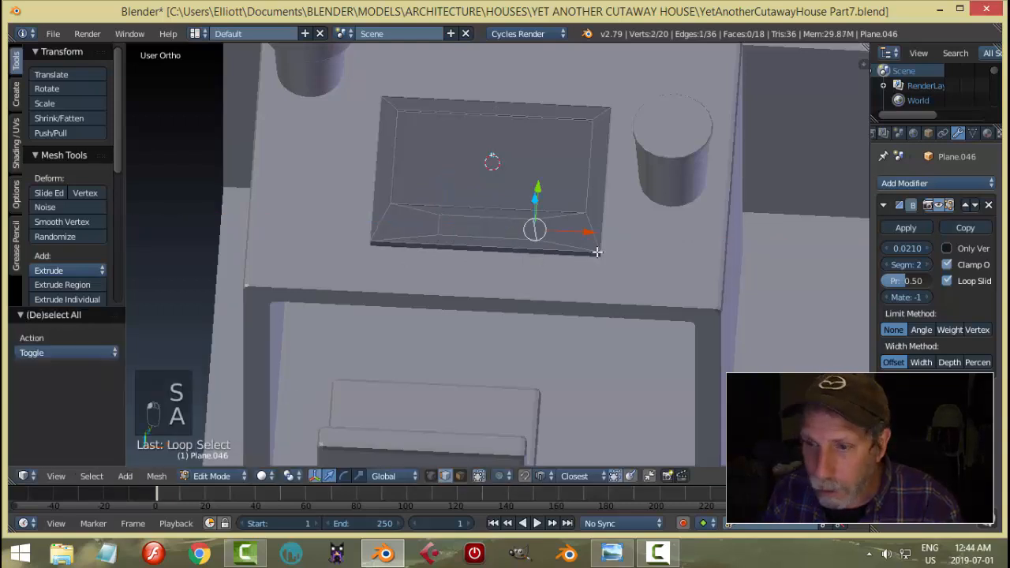
key(s)
key(x)
key(Return)
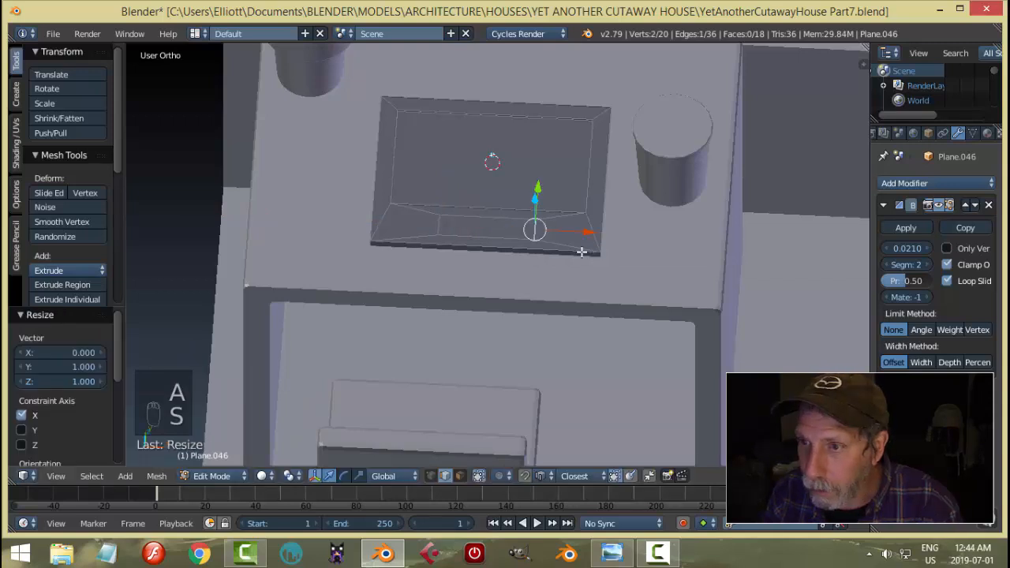
Step: Select the touchpad's two short edges and compare its shape with the laptop in the reference picture
key(a)
right_click(436, 223)
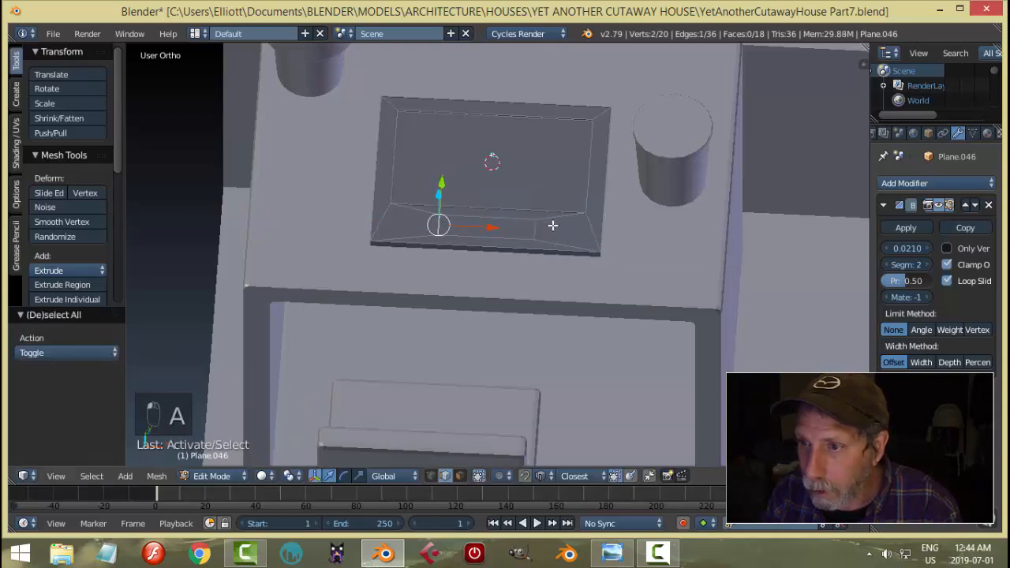
shift+right_click(540, 230)
middle_drag(568, 244, 517, 406)
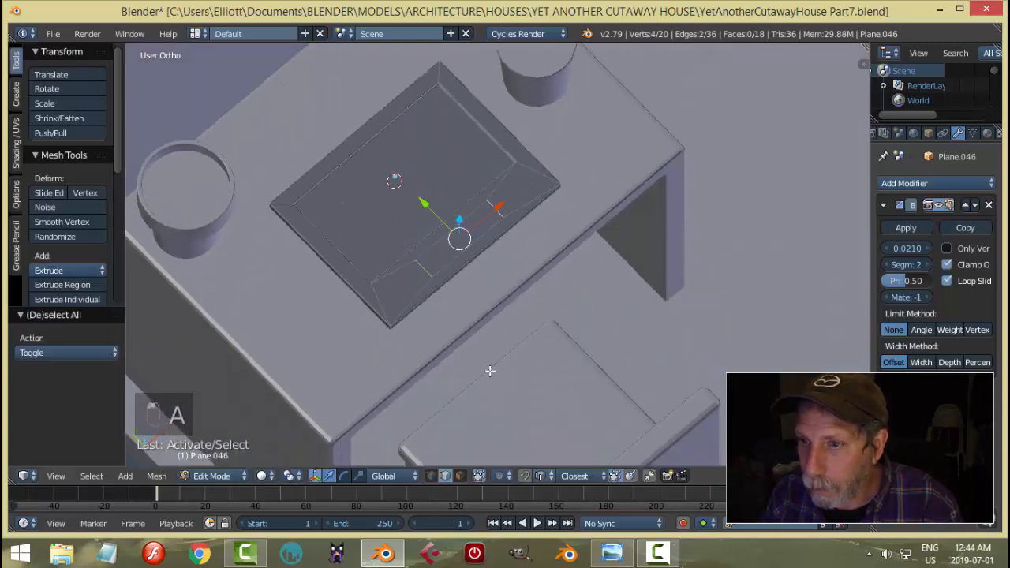
click(612, 553)
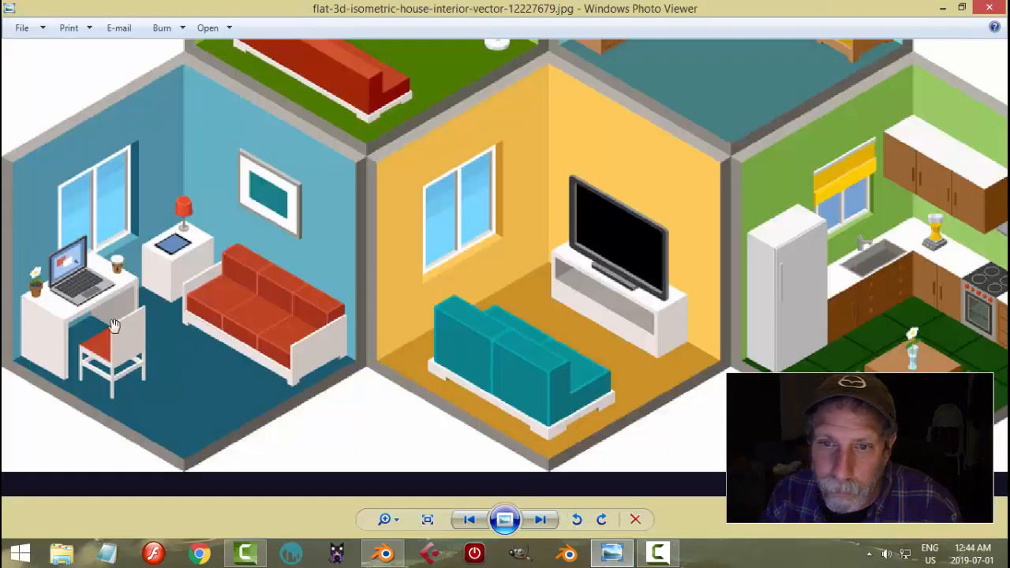
click(384, 553)
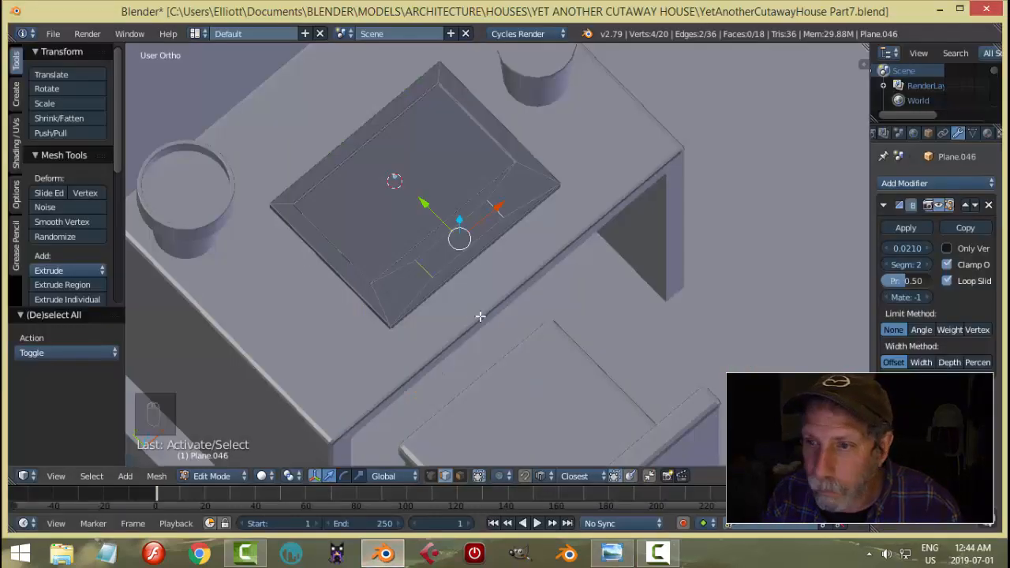
Step: Select the touchpad's two long edges and scale them slightly
middle_drag(521, 324, 491, 272)
key(a)
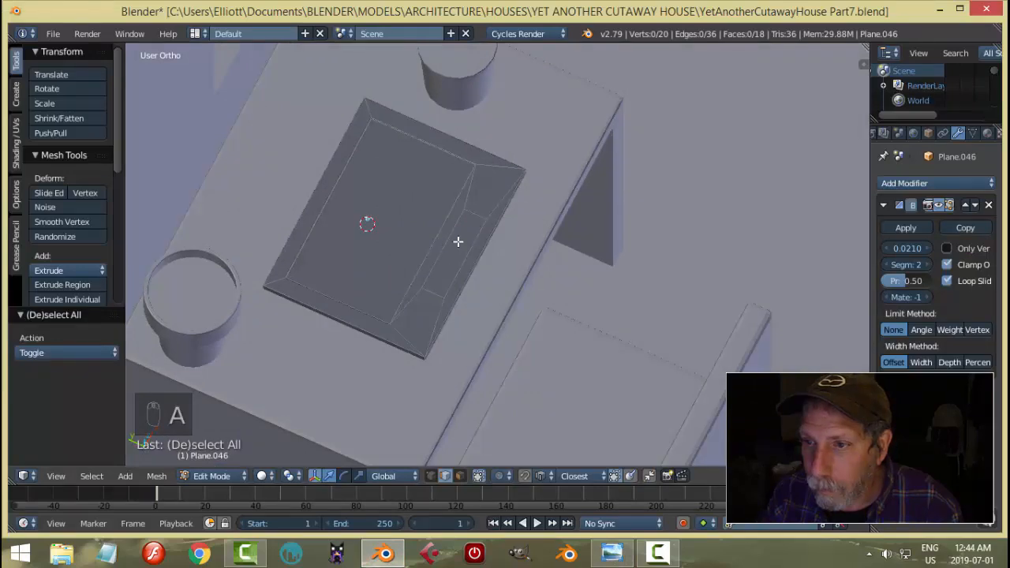
right_click(464, 249)
shift+right_click(453, 230)
key(s)
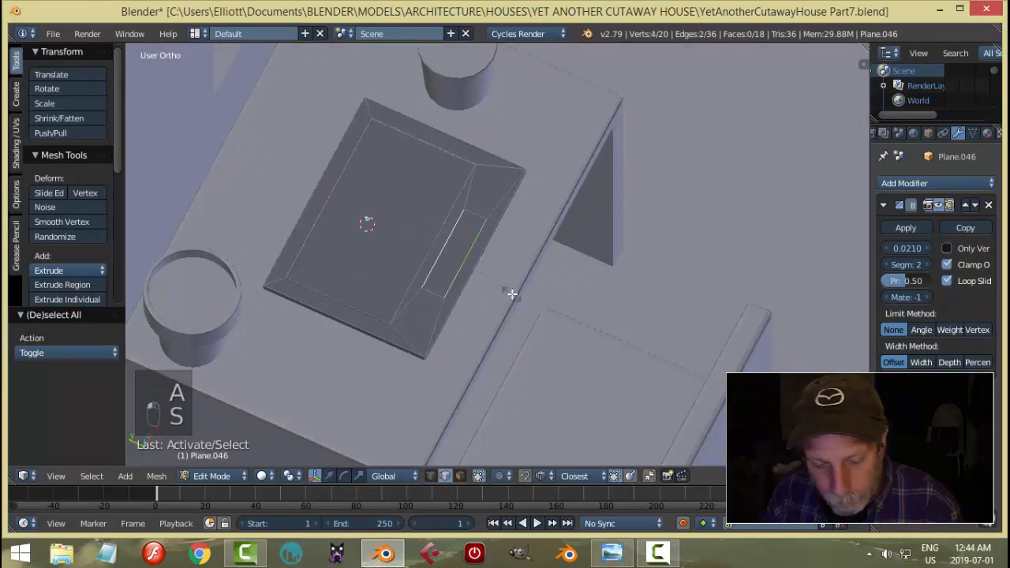
click(516, 299)
key(a)
middle_drag(517, 298, 466, 330)
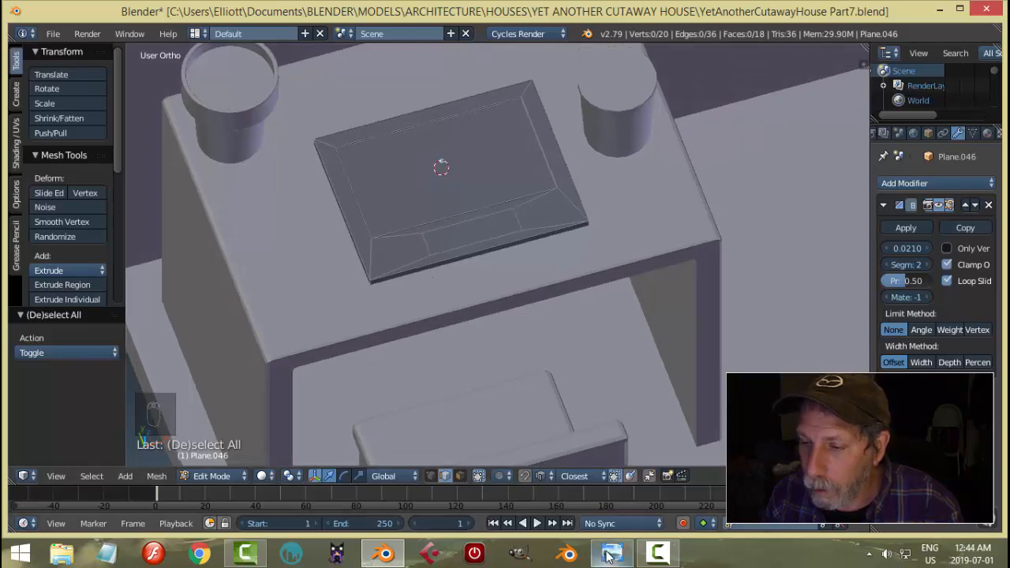
Step: Check the laptop in the reference picture, then extrude the touchpad face upward by about 0.004
click(385, 554)
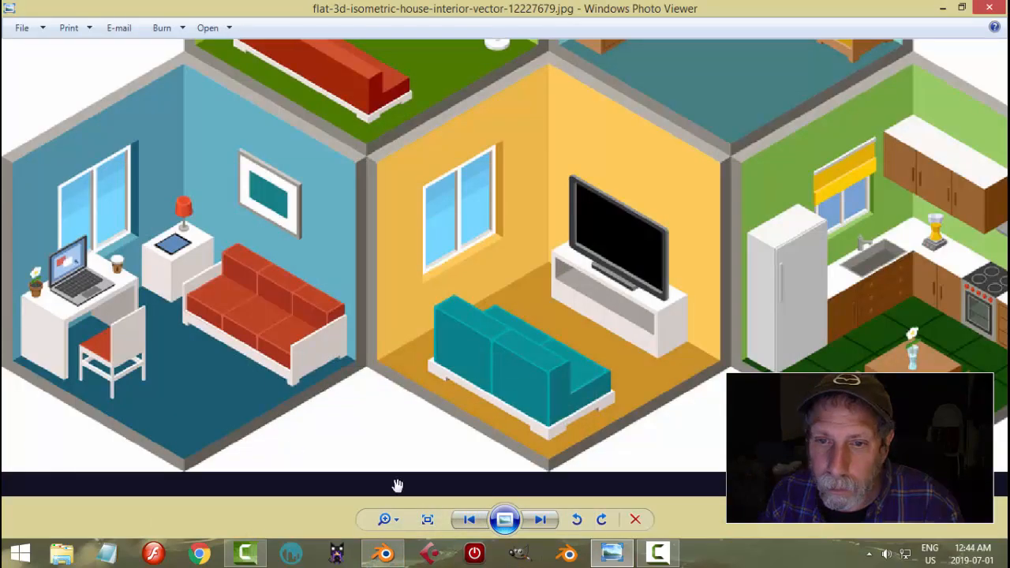
click(611, 555)
click(384, 554)
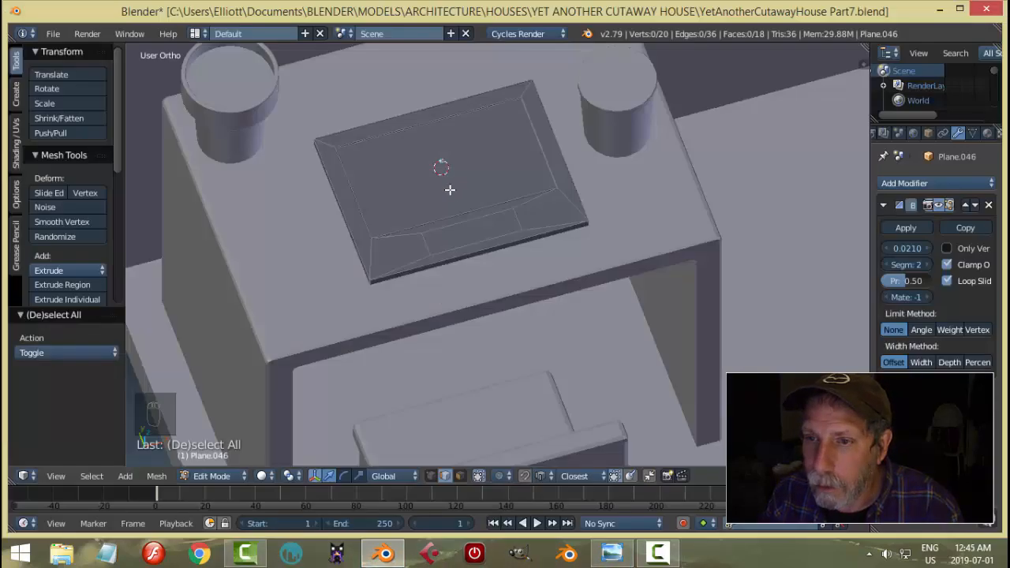
key(ctrl+Tab)
right_click(472, 226)
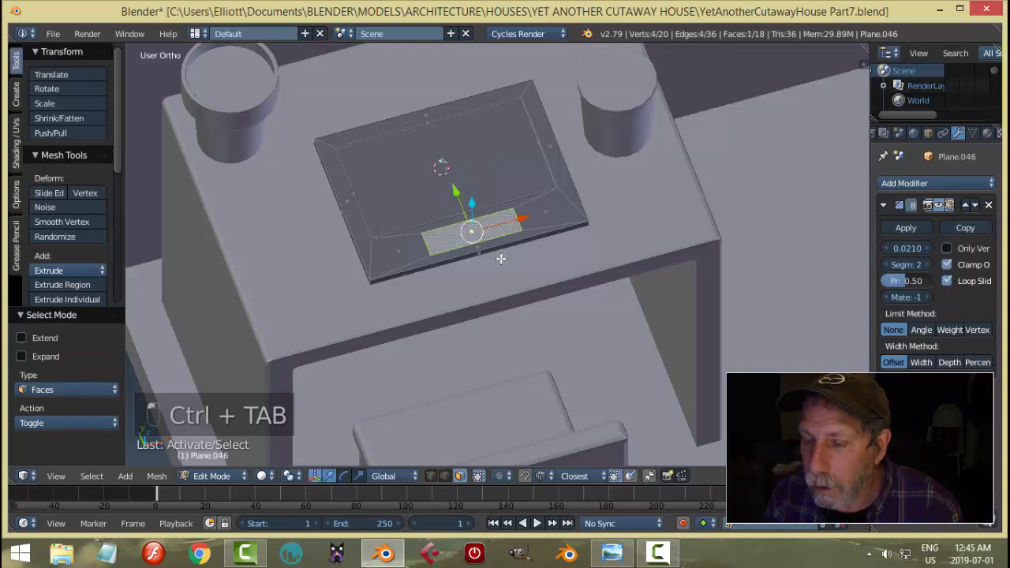
middle_drag(472, 227, 487, 208)
key(e)
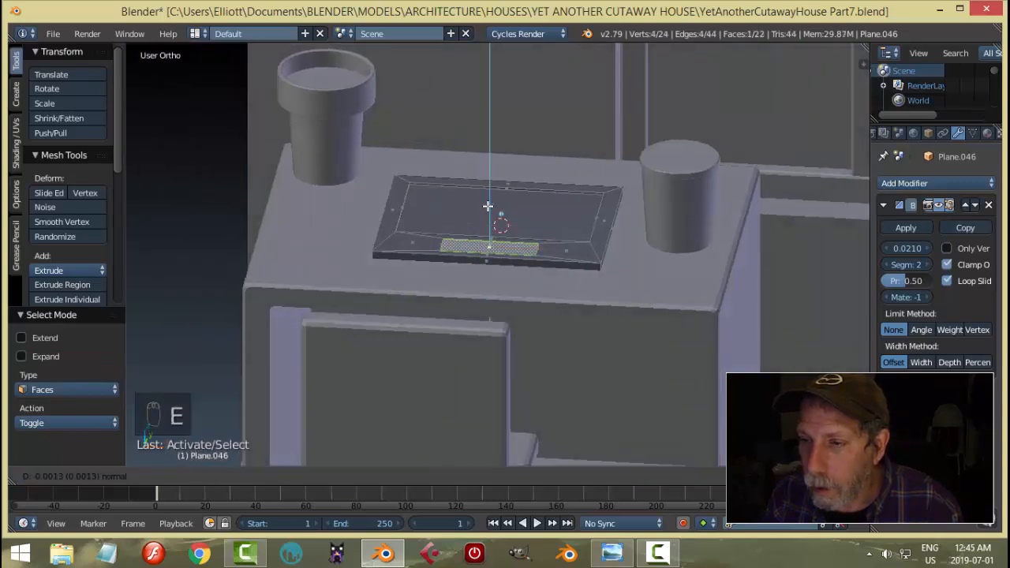
click(487, 207)
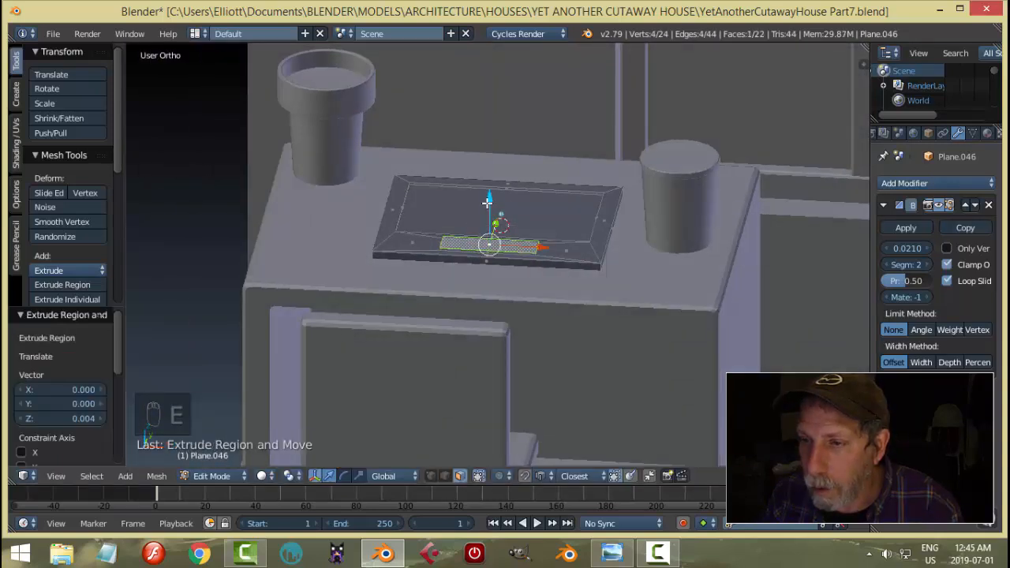
Step: Examine the extruded touchpad in Object Mode and compare it with the laptop in the reference picture
key(Tab)
key(a)
key(a)
middle_drag(453, 180, 483, 241)
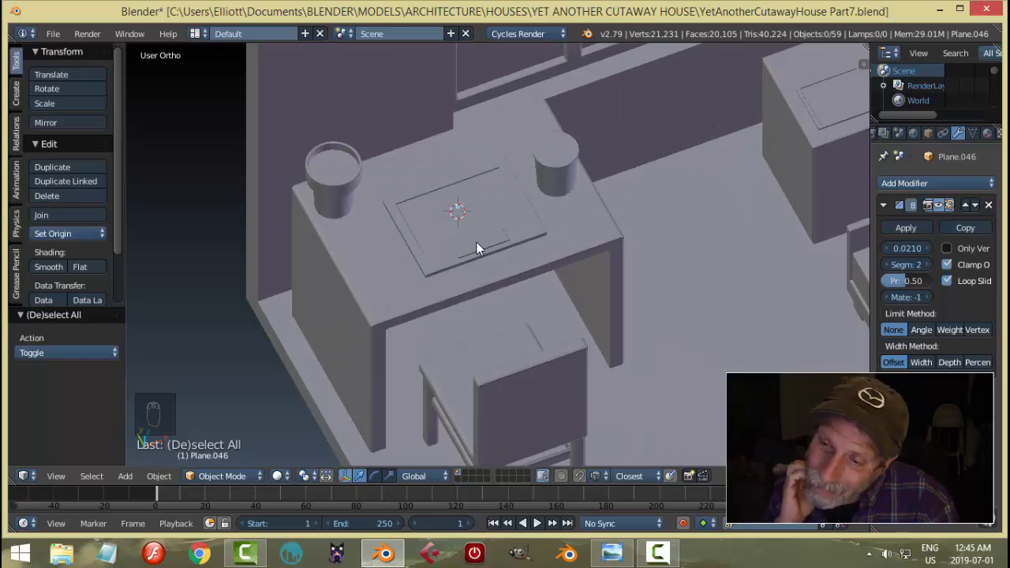
scroll(477, 241, up, 2)
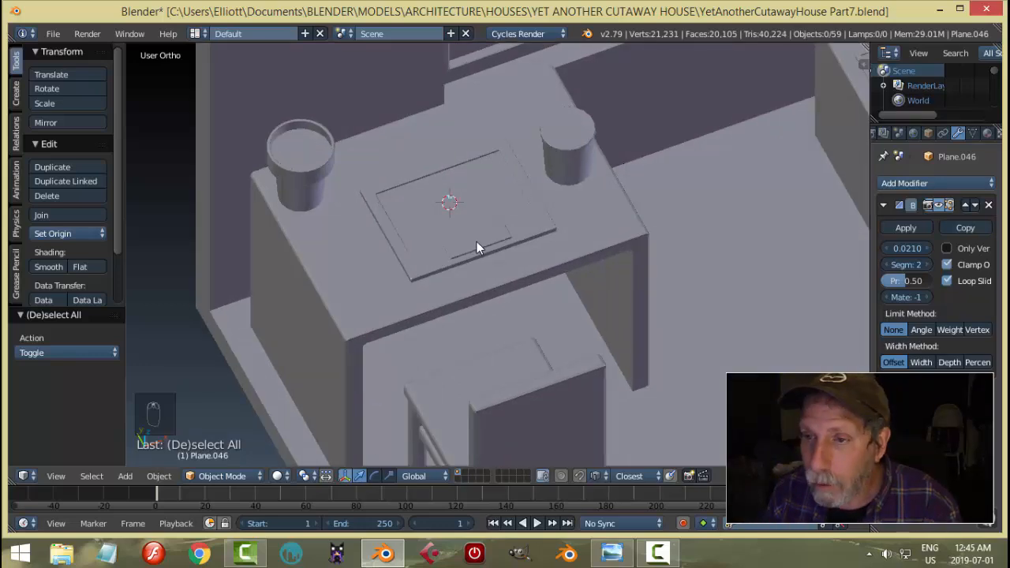
middle_drag(477, 241, 478, 292)
click(613, 555)
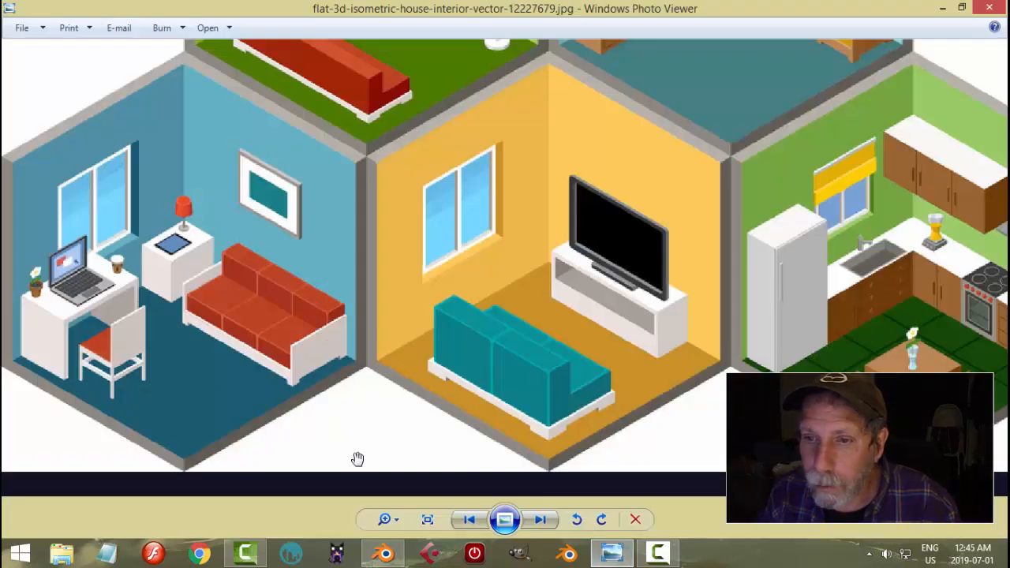
click(384, 555)
scroll(504, 256, up, 3)
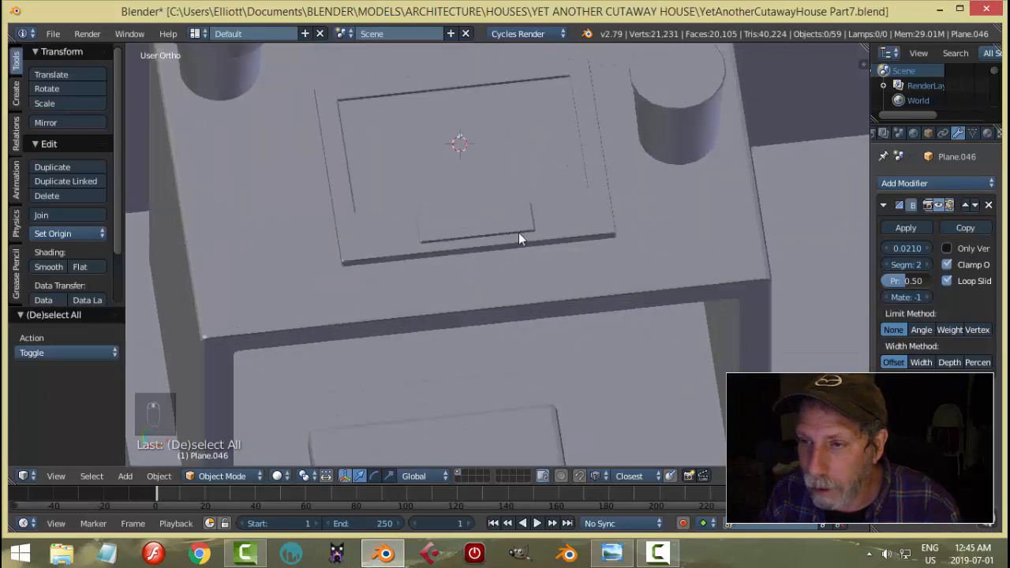
Step: Return to editing the laptop base and lower the selected touchpad face by about 0.006 along Z
key(ctrl+z)
key(ctrl+less)
key(Tab)
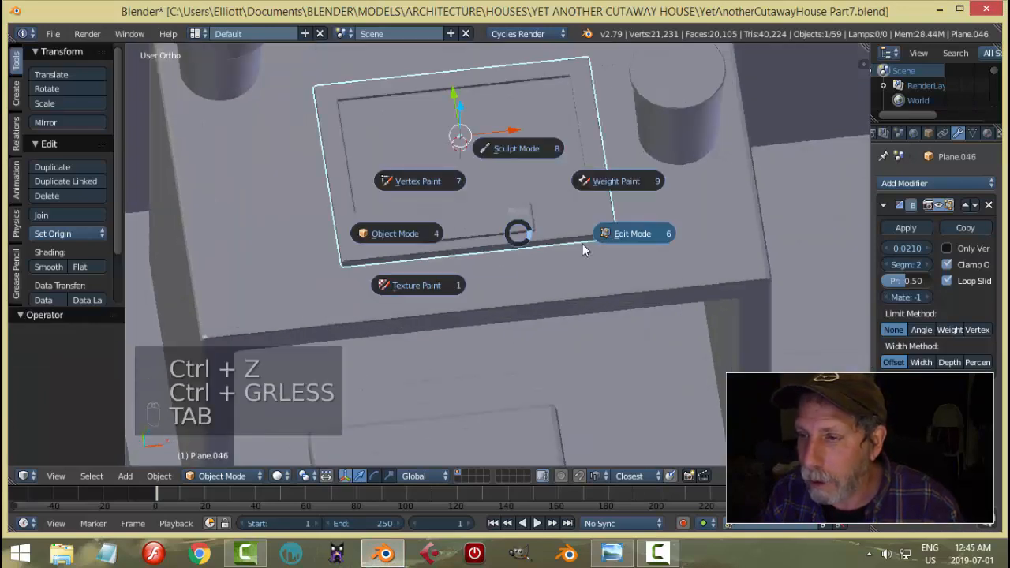
click(621, 231)
key(ctrl+z)
key(ctrl+z)
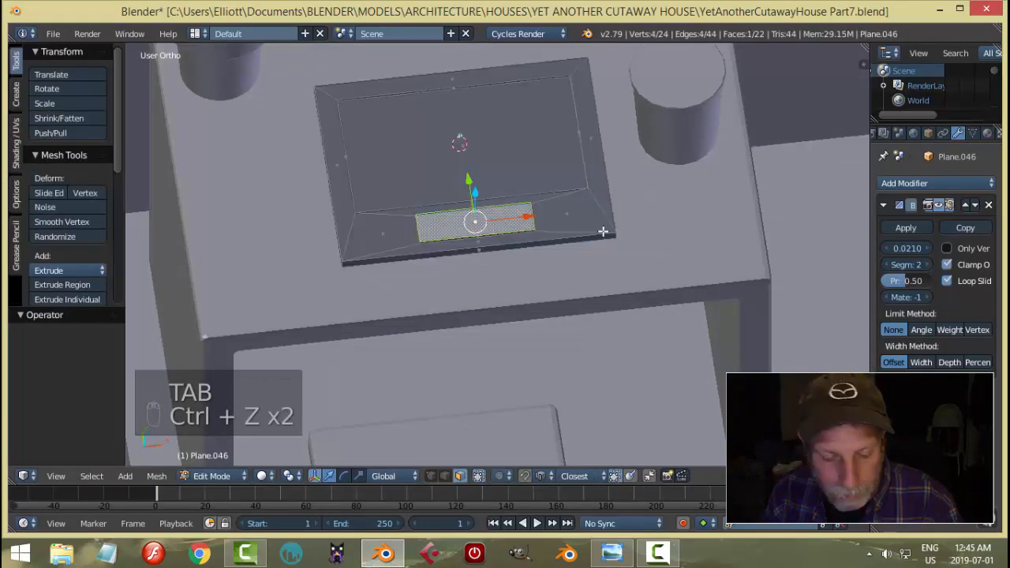
middle_drag(603, 231, 501, 193)
scroll(555, 222, up, 5)
drag(476, 180, 514, 189)
middle_drag(514, 189, 563, 237)
scroll(562, 234, down, 3)
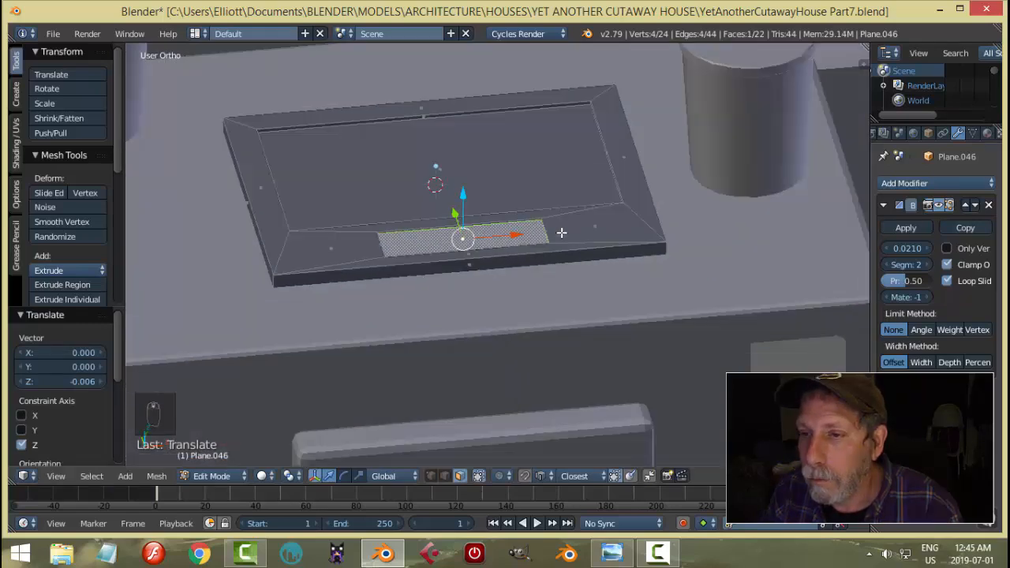
middle_drag(502, 216, 507, 208)
Step: Duplicate the keyboard recess face in place, shrink it to a small key, and move it about -0.123 along X
key(a)
right_click(486, 169)
middle_drag(488, 169, 538, 169)
key(shift+d)
right_click(538, 169)
key(s)
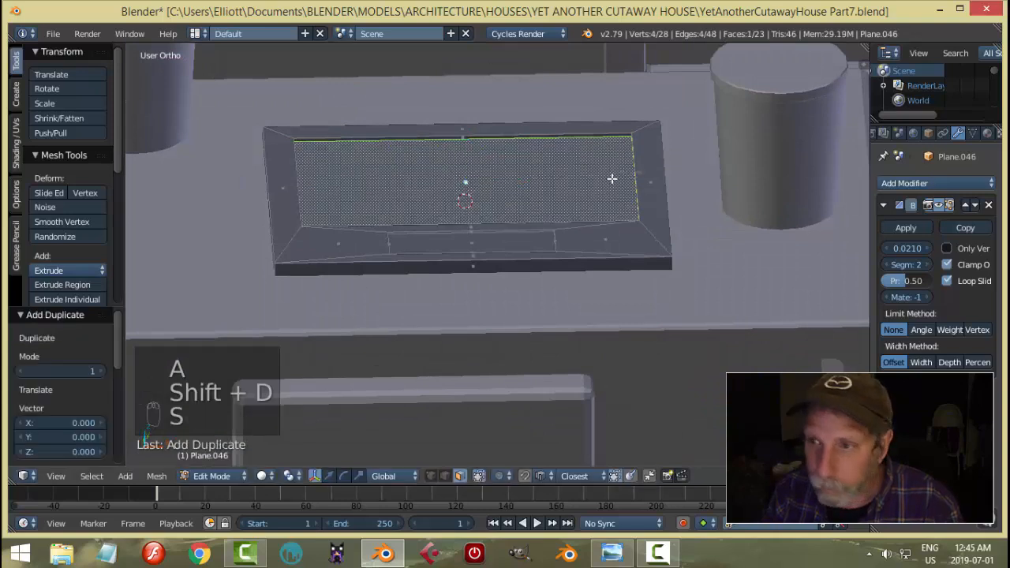
click(506, 183)
drag(511, 183, 380, 185)
Step: Scale the small key face to about 0.47 along X and about 0.8 along Y
key(s)
key(x)
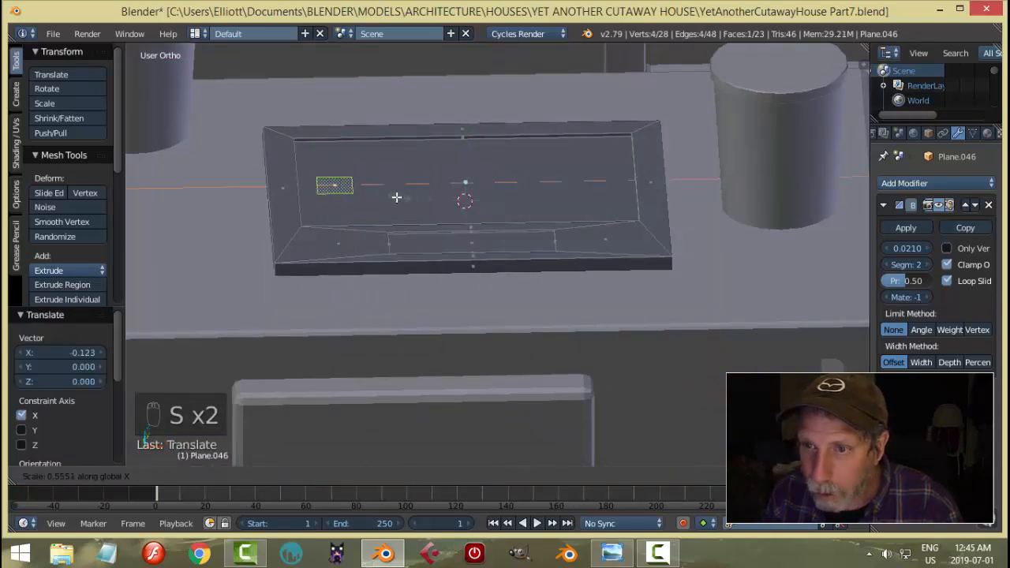
click(397, 197)
middle_drag(390, 196, 243, 251)
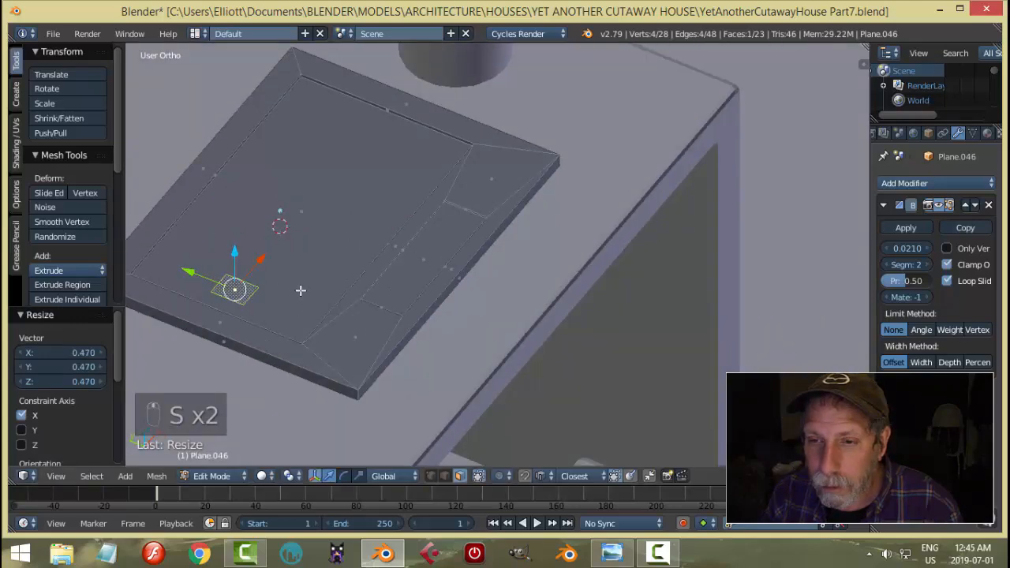
middle_drag(301, 291, 289, 244)
key(s)
key(y)
click(354, 296)
Step: Extrude the key face upward by about 0.003 and delete its top face
key(e)
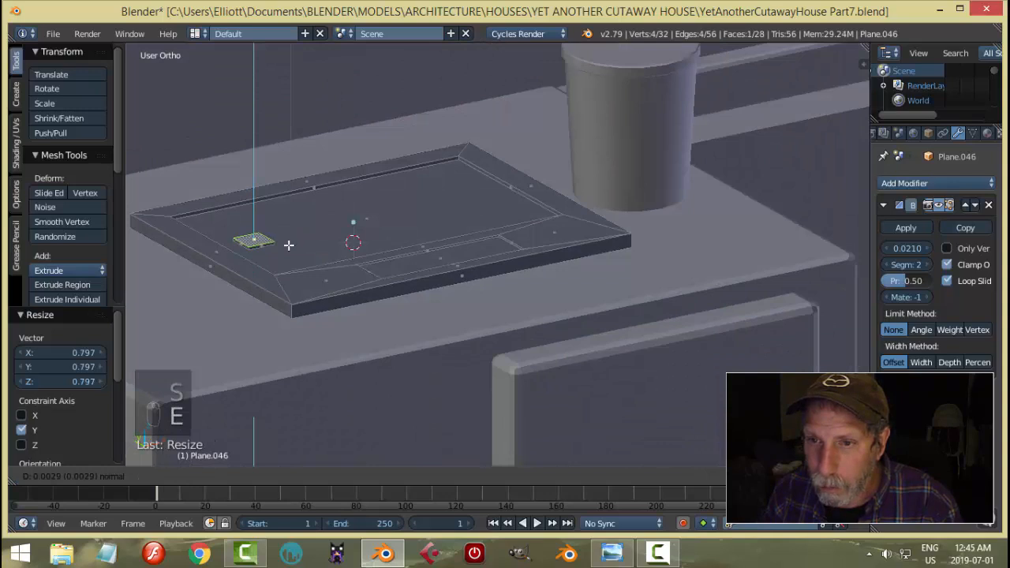
click(289, 245)
scroll(473, 194, up, 3)
shift+middle_drag(365, 228, 549, 201)
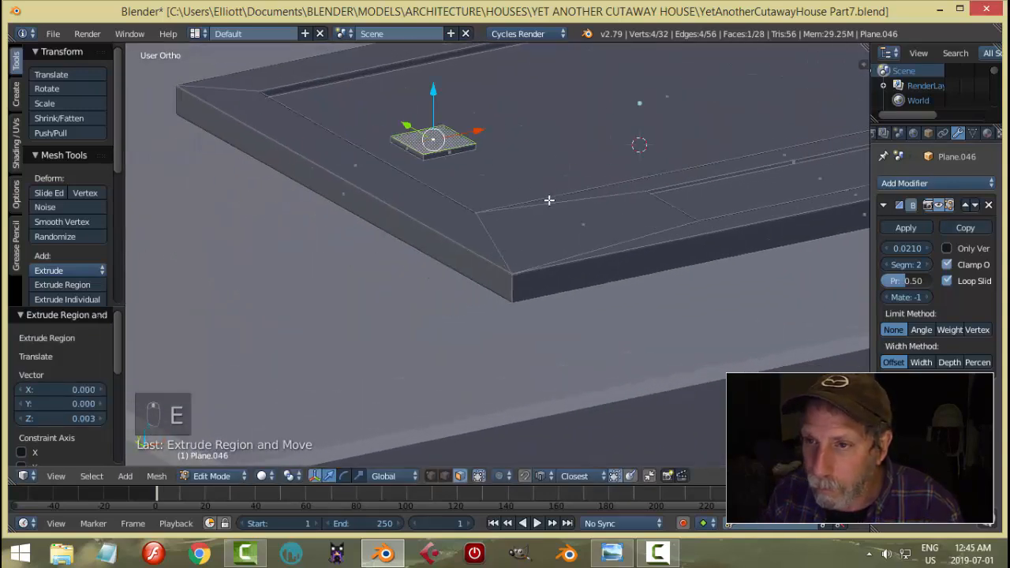
key(x)
click(550, 206)
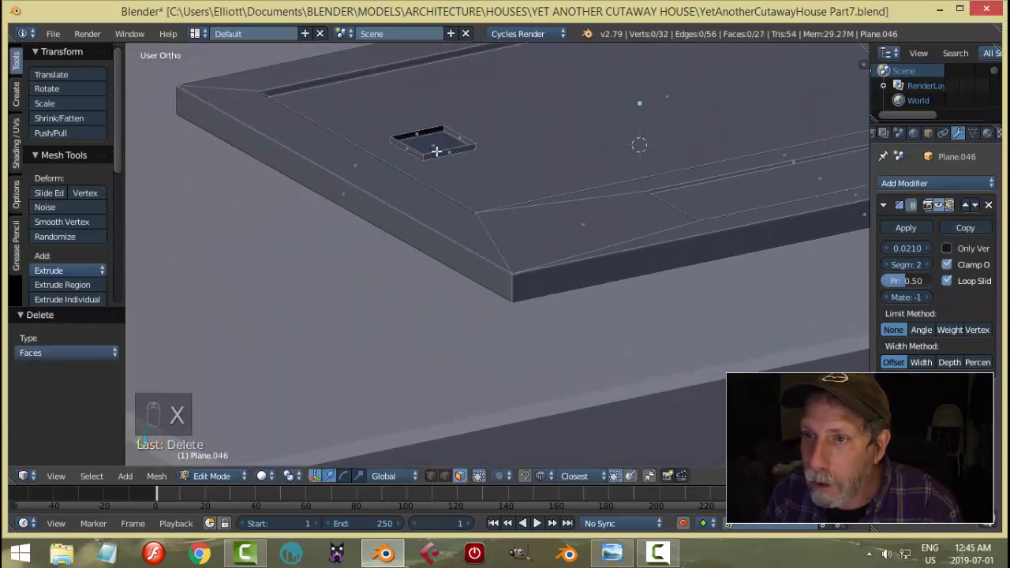
Step: Select the whole key mesh, rotate it 180° about Y, and lower it very slightly along Z
right_click(477, 140)
key(ctrl+l)
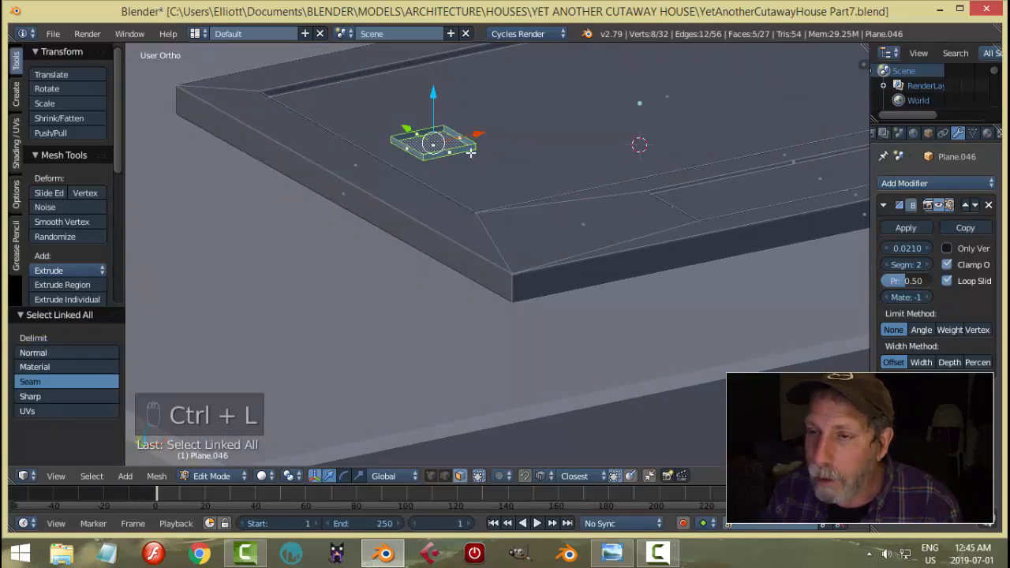
text(ry1)
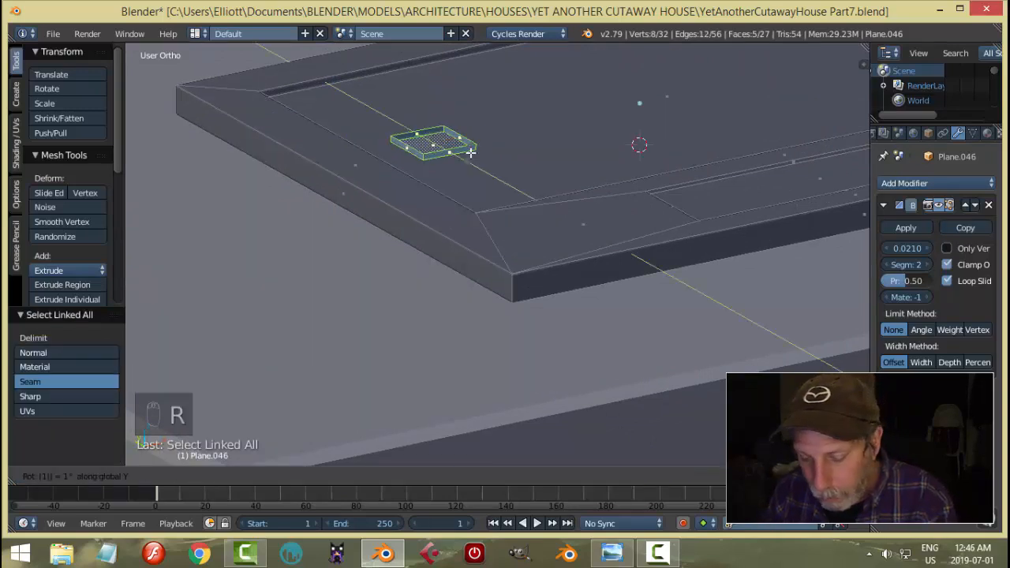
text(80)
key(Return)
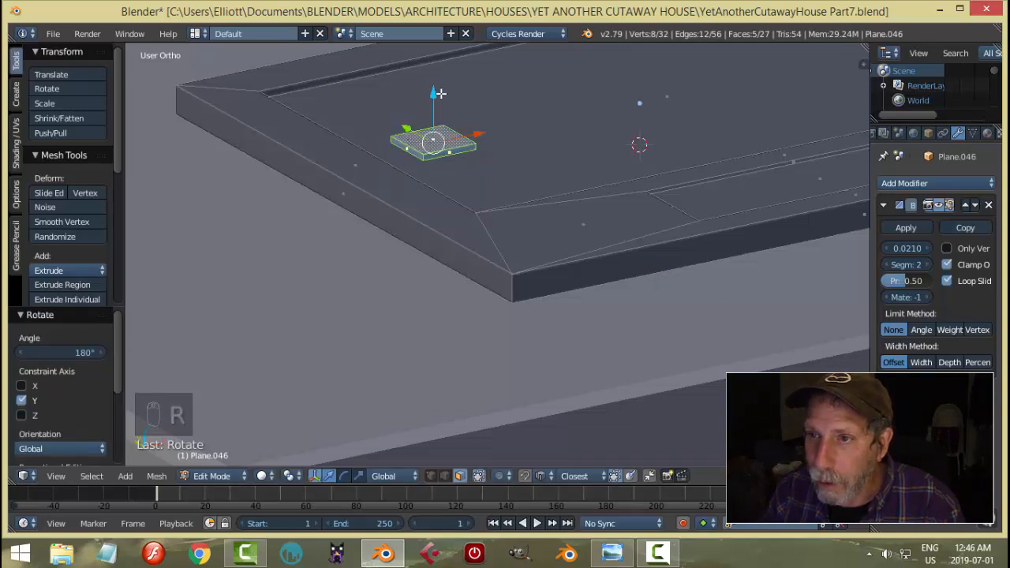
drag(440, 93, 442, 103)
Step: Place the key in the recess's far corner near the flower pot, moving it about 0.065 along Y and -0.010 along X
middle_drag(442, 104, 405, 172)
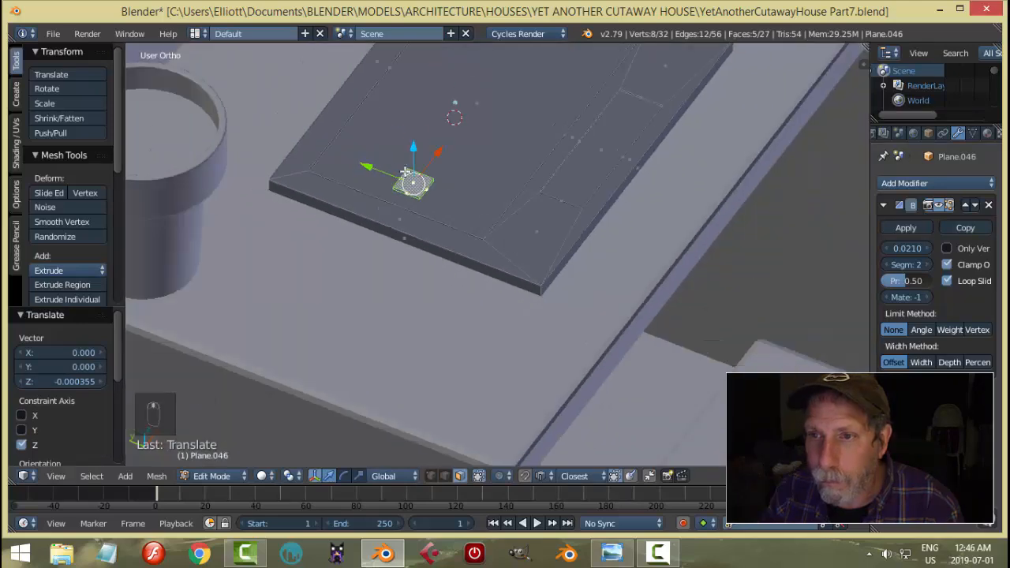
drag(369, 169, 309, 147)
middle_drag(308, 146, 488, 164)
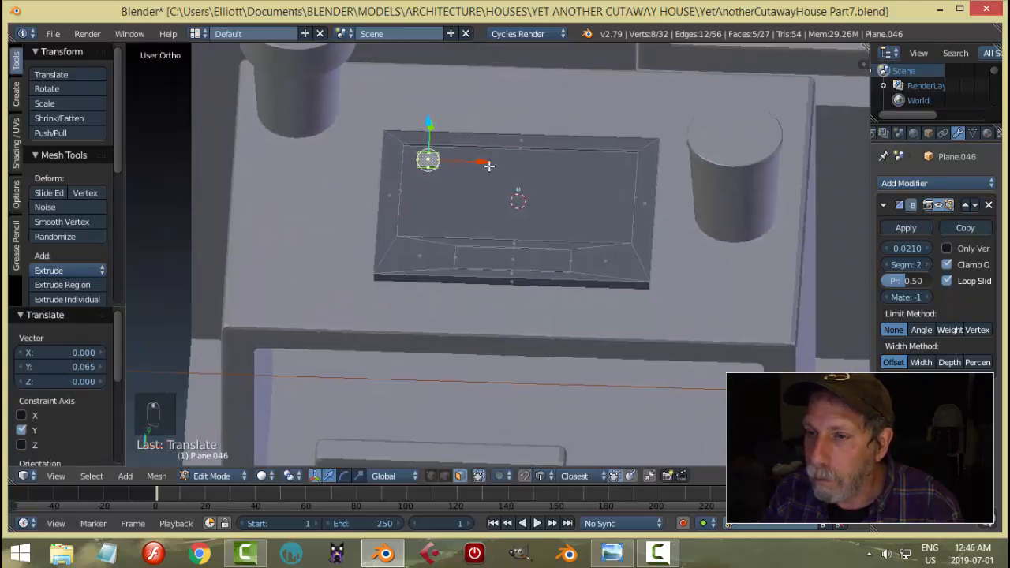
drag(488, 164, 482, 160)
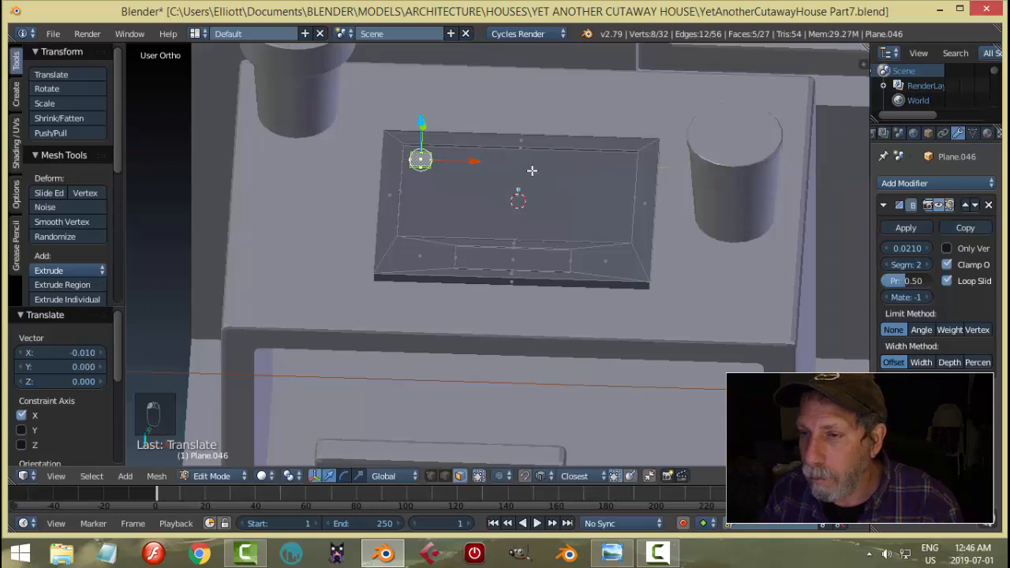
Step: Examine the key, recess and touchpad of the laptop base in Object Mode from several angles
key(Tab)
click(466, 173)
key(a)
key(a)
middle_drag(465, 173, 428, 215)
scroll(395, 205, up, 3)
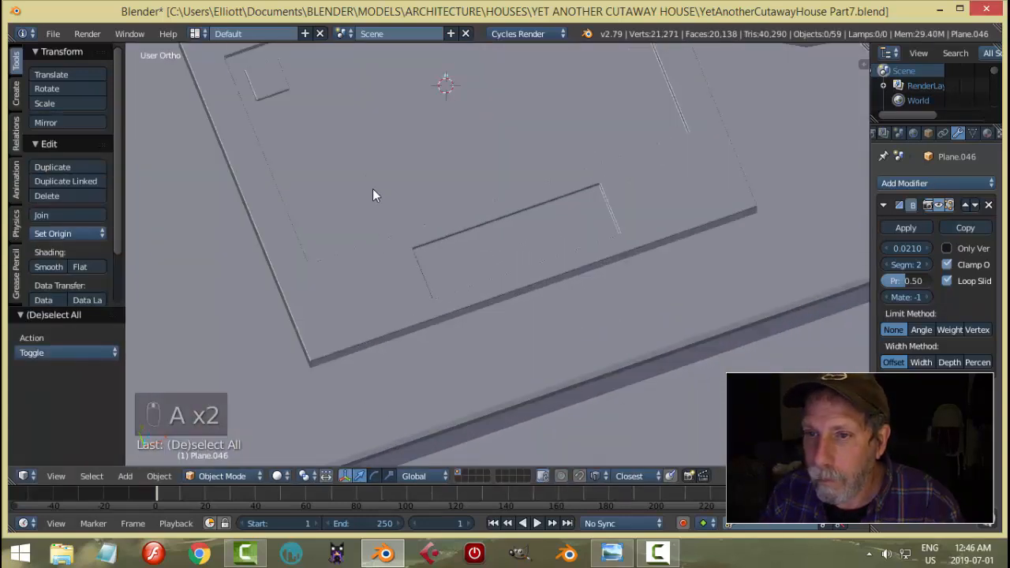
middle_drag(373, 189, 374, 123)
scroll(374, 124, down, 1)
scroll(426, 180, down, 2)
middle_drag(473, 188, 414, 189)
Step: Separate the key from the laptop base into its own object and select it in Object Mode
right_click(393, 163)
key(Tab)
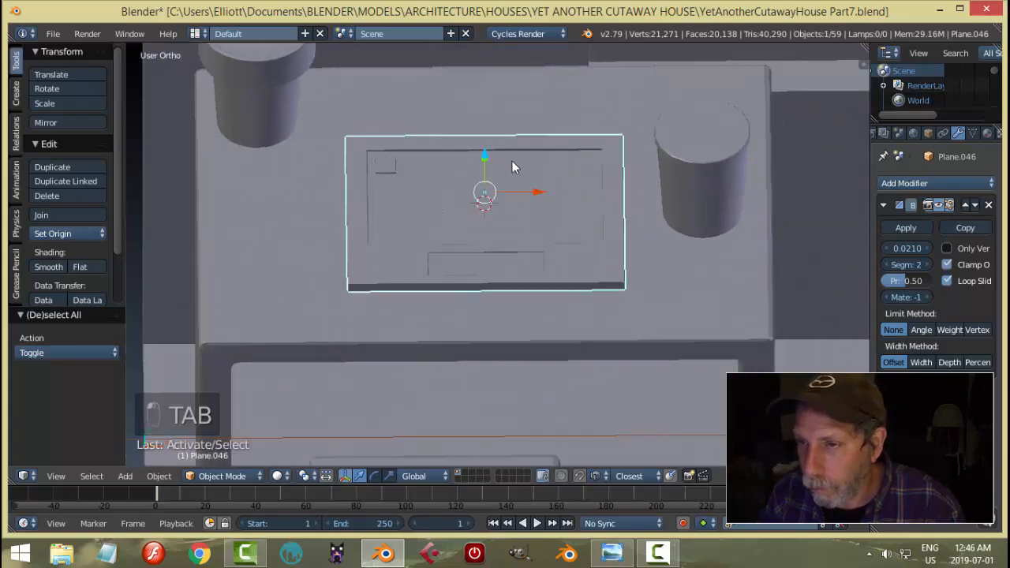
right_click(382, 163)
key(Tab)
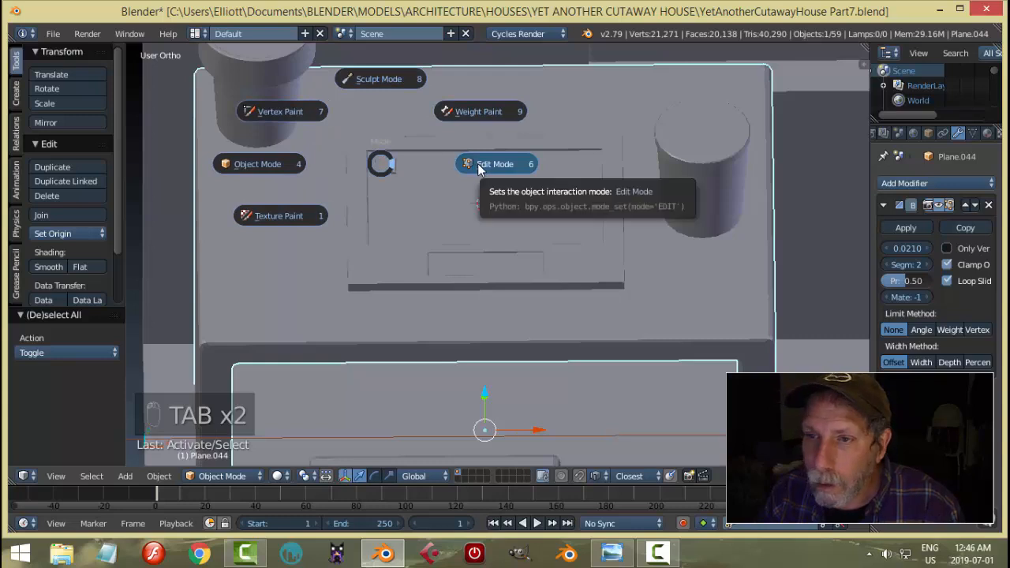
right_click(477, 163)
right_click(396, 165)
key(Tab)
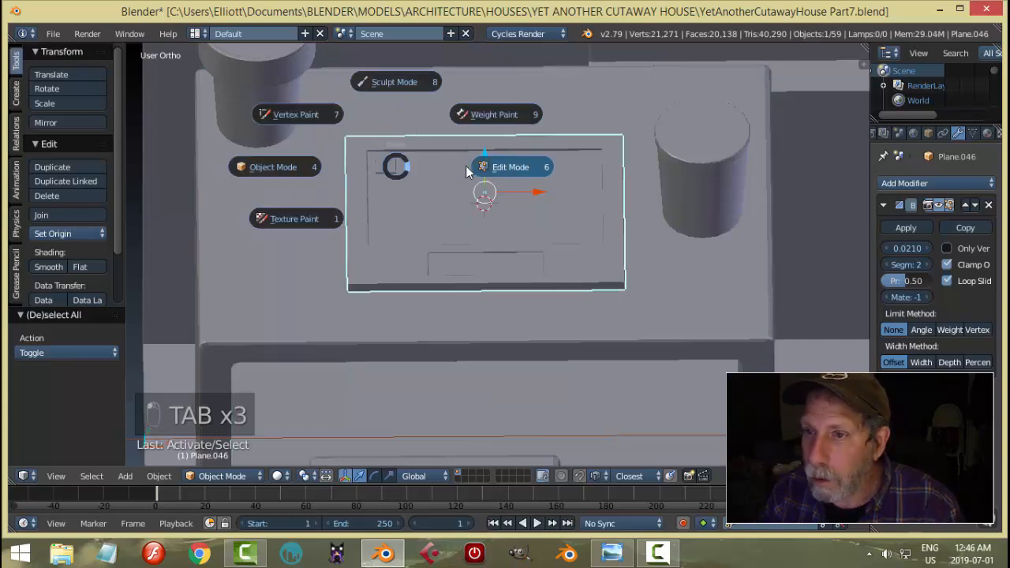
key(p)
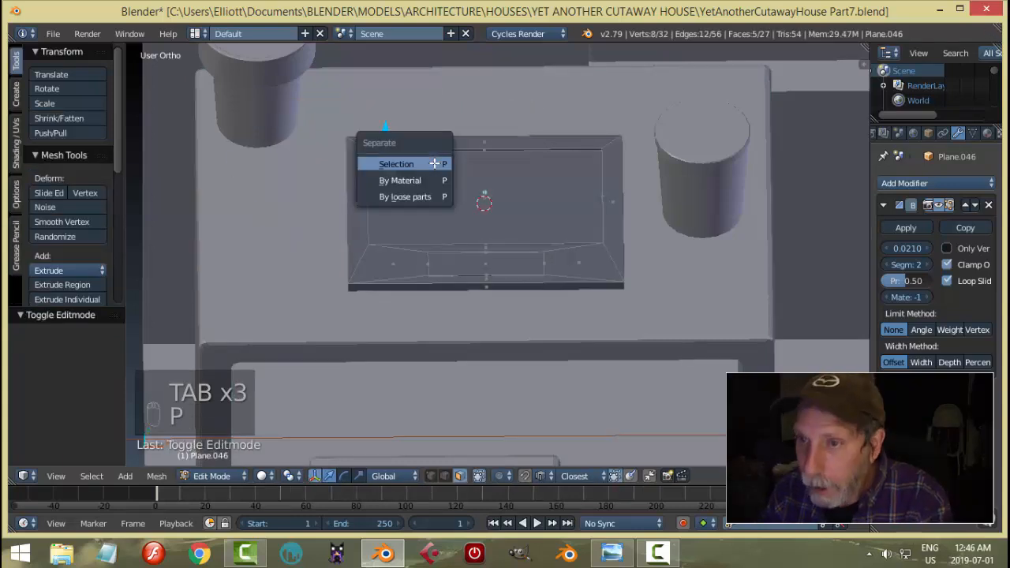
click(390, 163)
key(Tab)
click(372, 166)
right_click(381, 167)
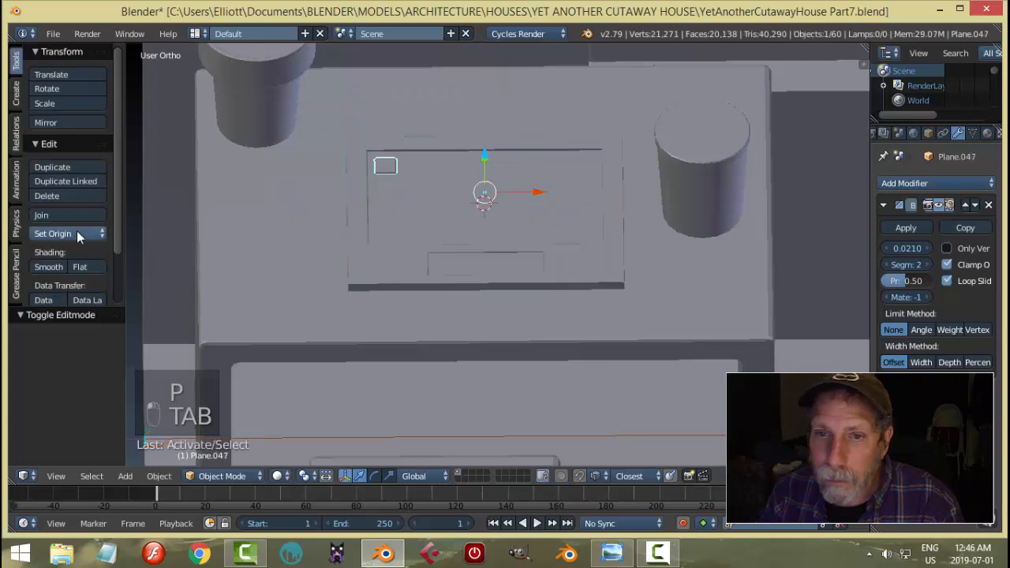
Step: Set the key's origin to its geometry and apply its rotation and scale
click(76, 233)
click(83, 264)
key(ctrl+a)
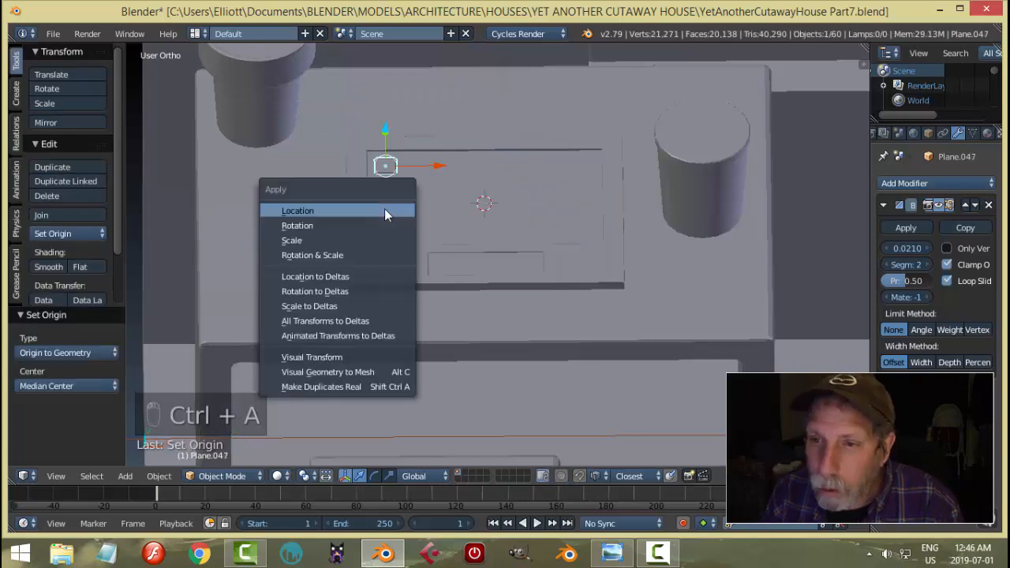
click(338, 255)
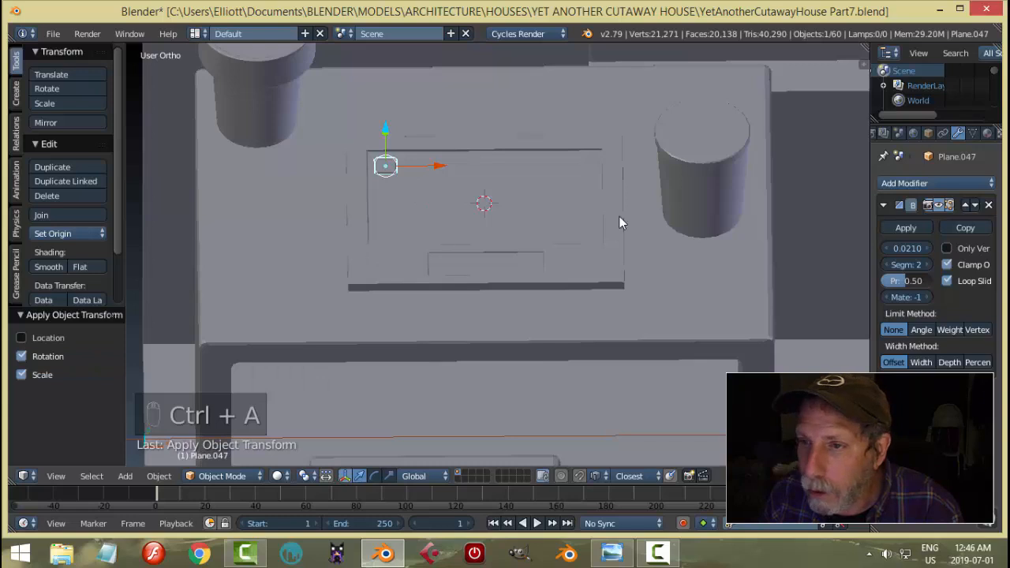
Step: Add an Array modifier to the key and set its relative X offset to 1.6
click(884, 207)
click(908, 183)
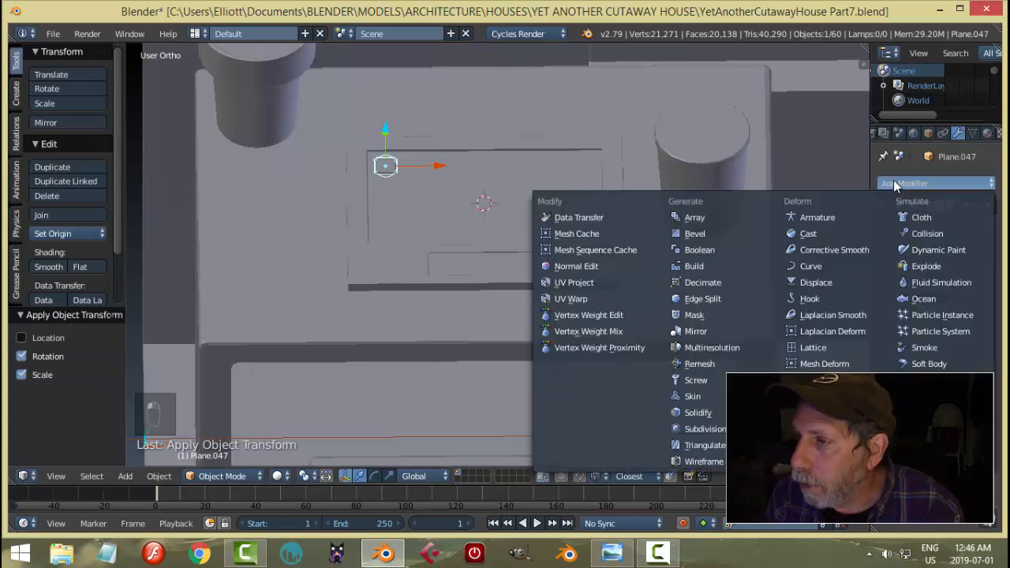
click(695, 219)
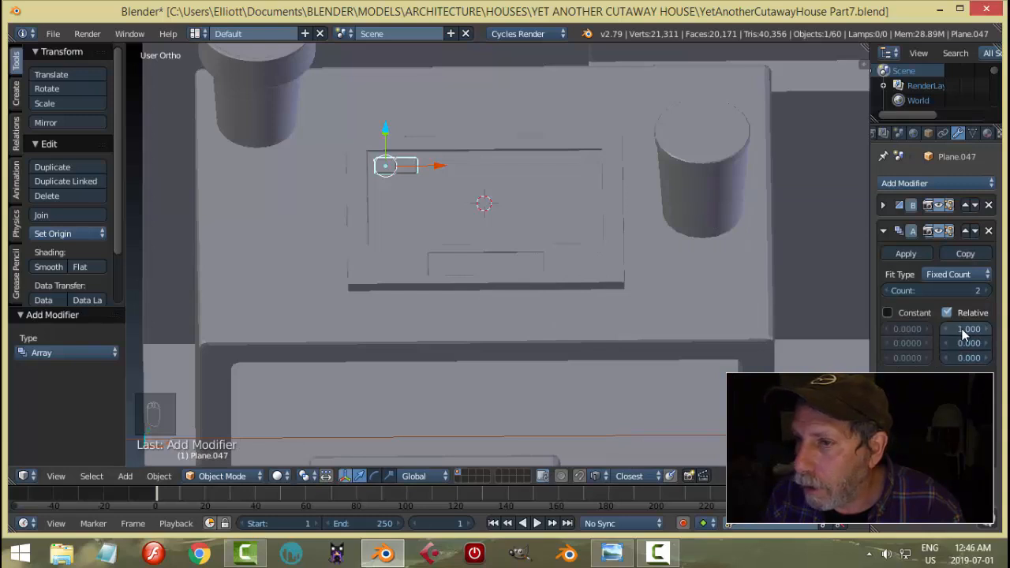
drag(963, 335, 933, 299)
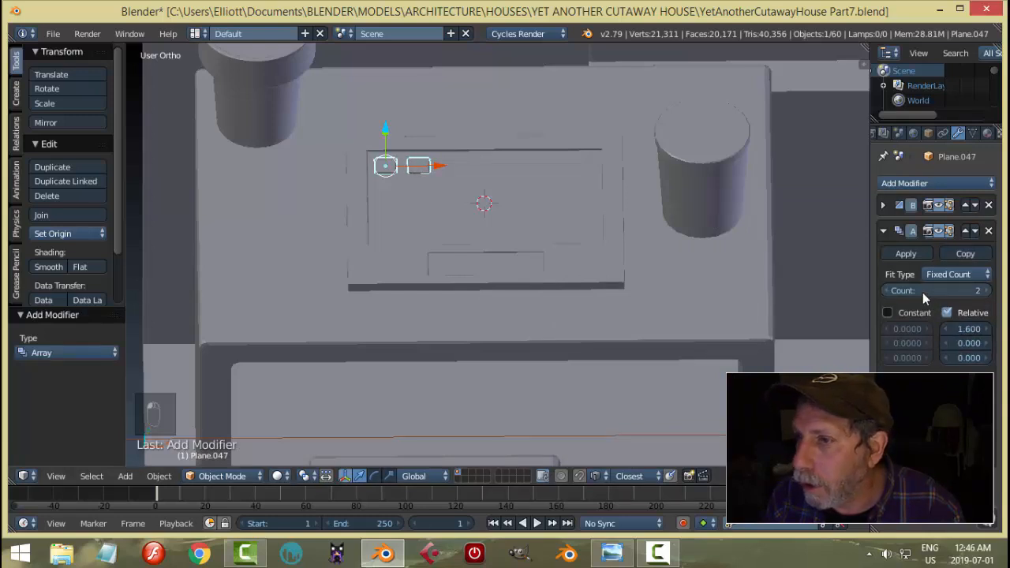
Step: Set the key array's count to 7 and nudge the key row very slightly along X
click(985, 291)
drag(450, 173, 452, 174)
middle_drag(480, 208, 417, 245)
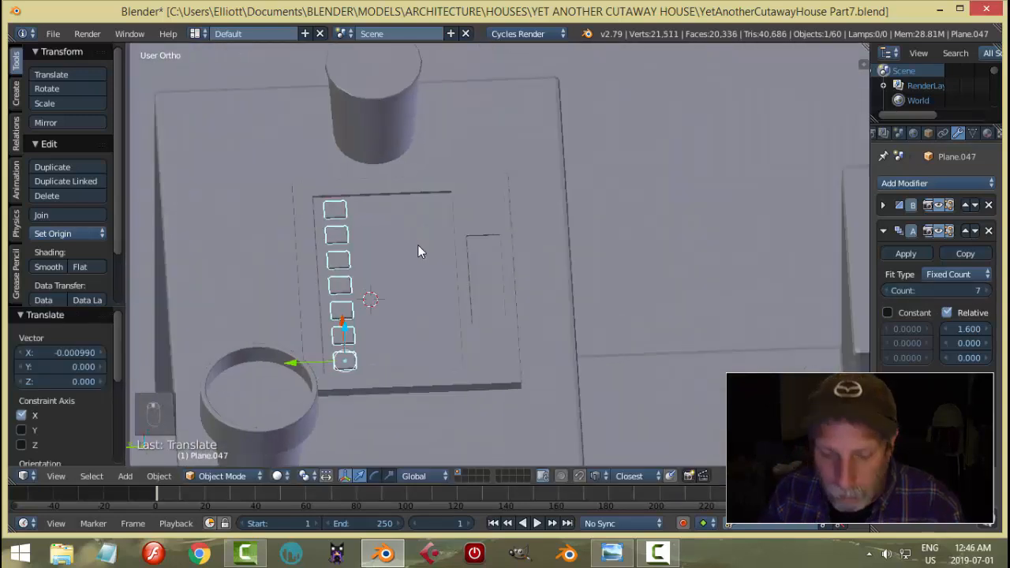
Step: Duplicate the key row three times along Y toward the touchpad, spacing the rows about 0.045 apart
key(shift+d)
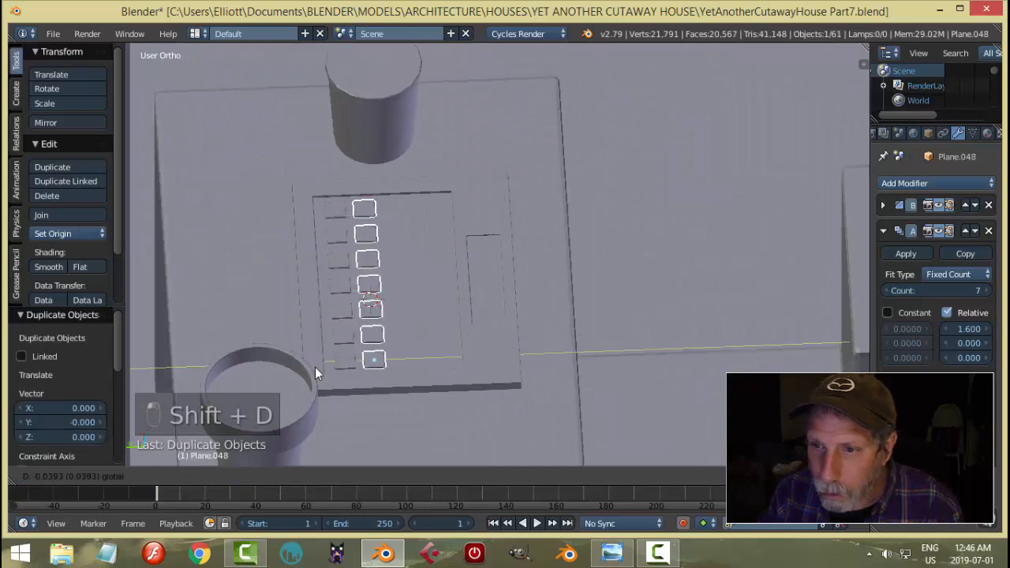
click(321, 370)
middle_drag(458, 330, 455, 260)
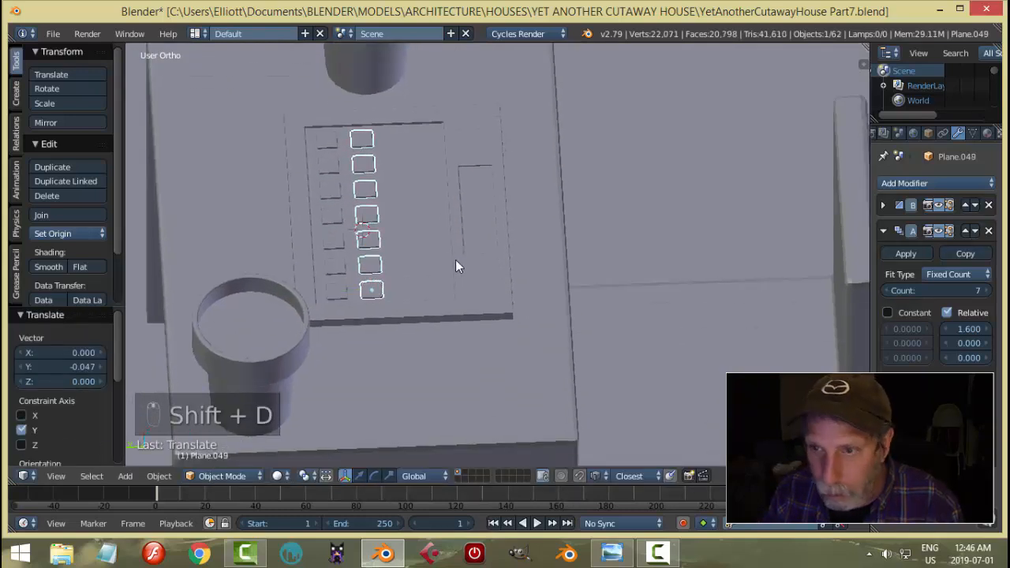
key(shift+d)
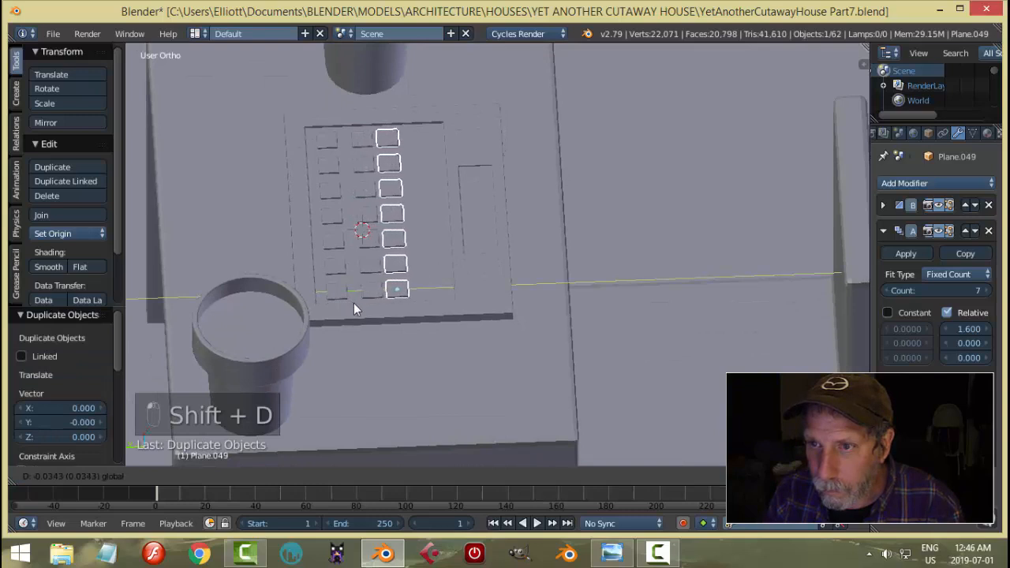
click(360, 306)
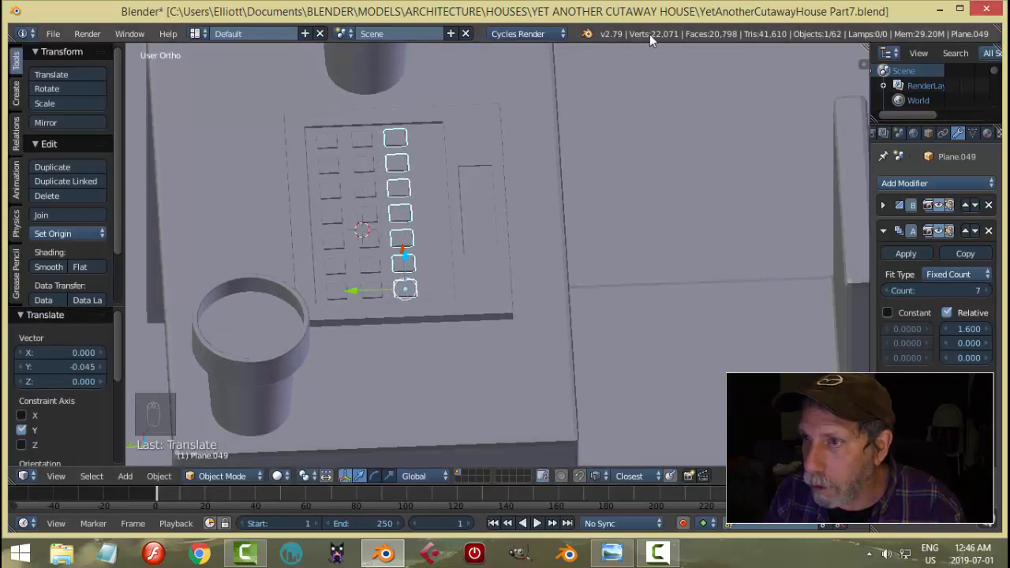
key(shift+d)
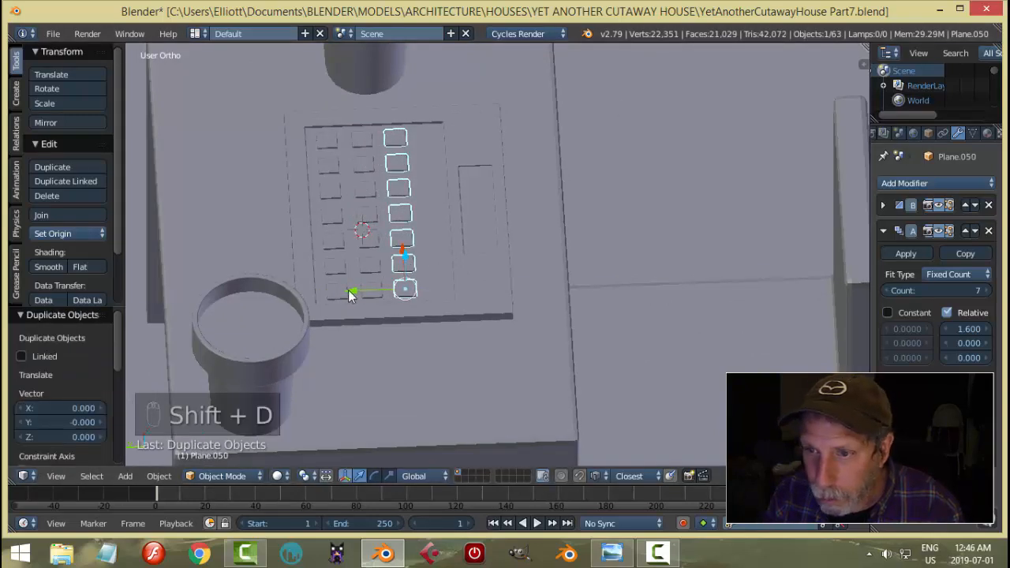
key(y)
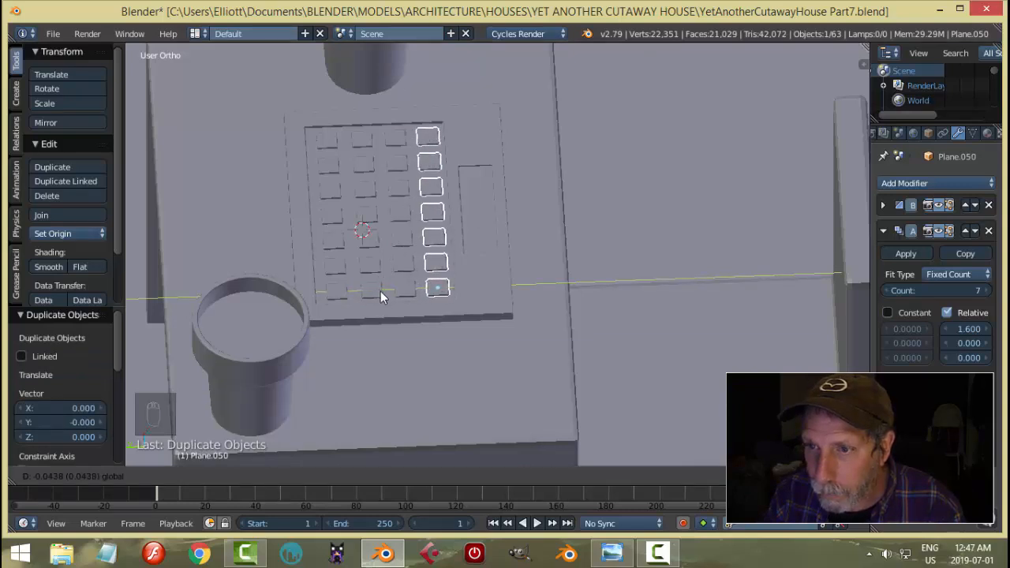
click(379, 291)
key(a)
scroll(477, 271, down, 4)
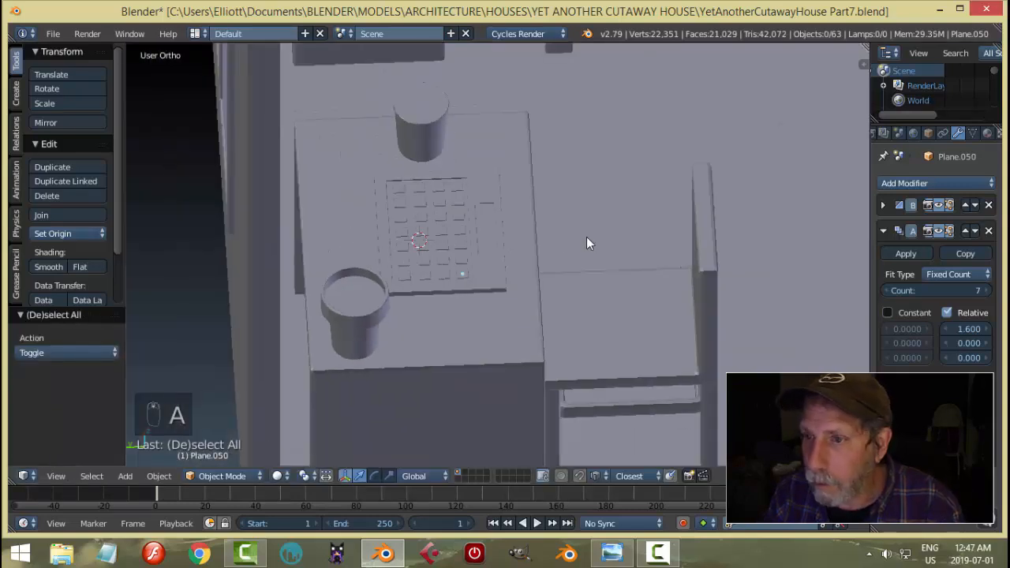
Step: Apply the Array modifier on each of the four key rows
middle_drag(589, 241, 505, 232)
scroll(443, 183, up, 2)
right_click(446, 178)
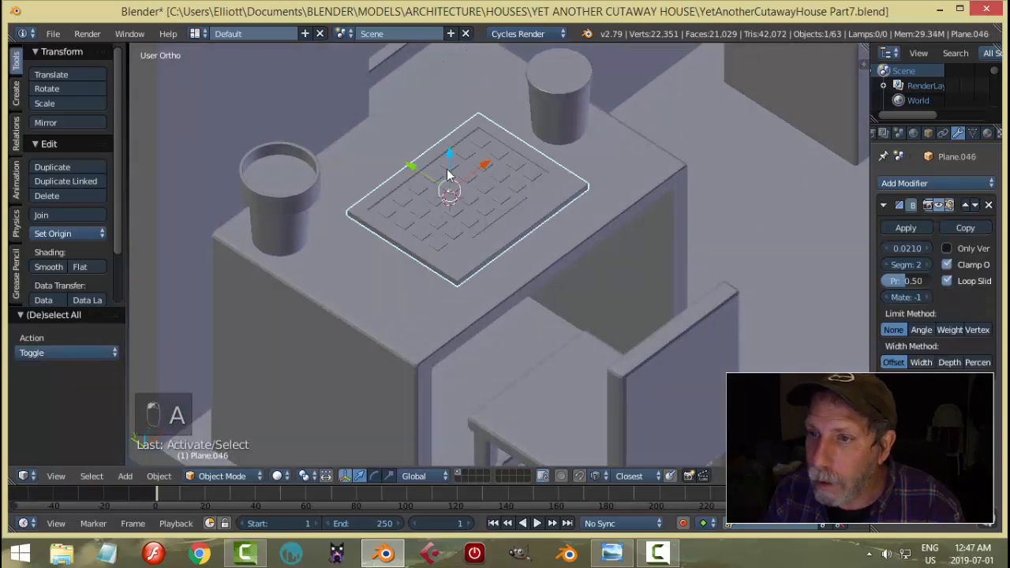
right_click(475, 169)
middle_drag(475, 170, 484, 163)
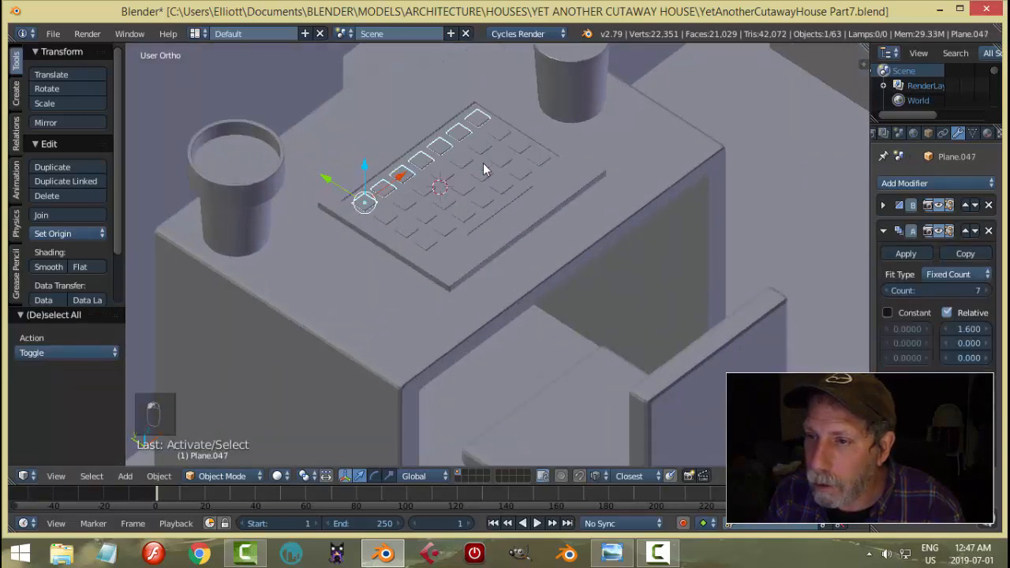
click(896, 251)
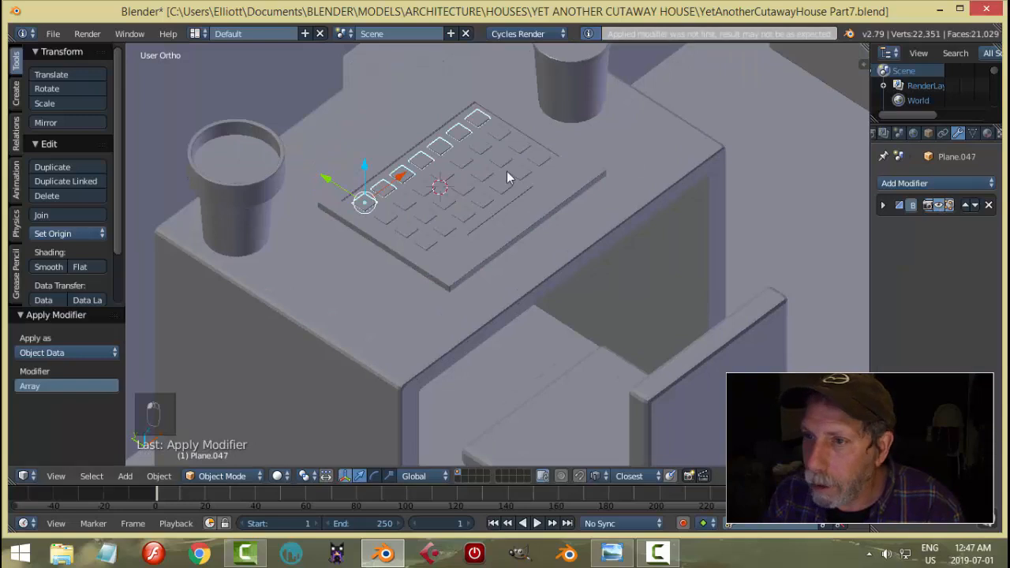
right_click(501, 135)
click(895, 257)
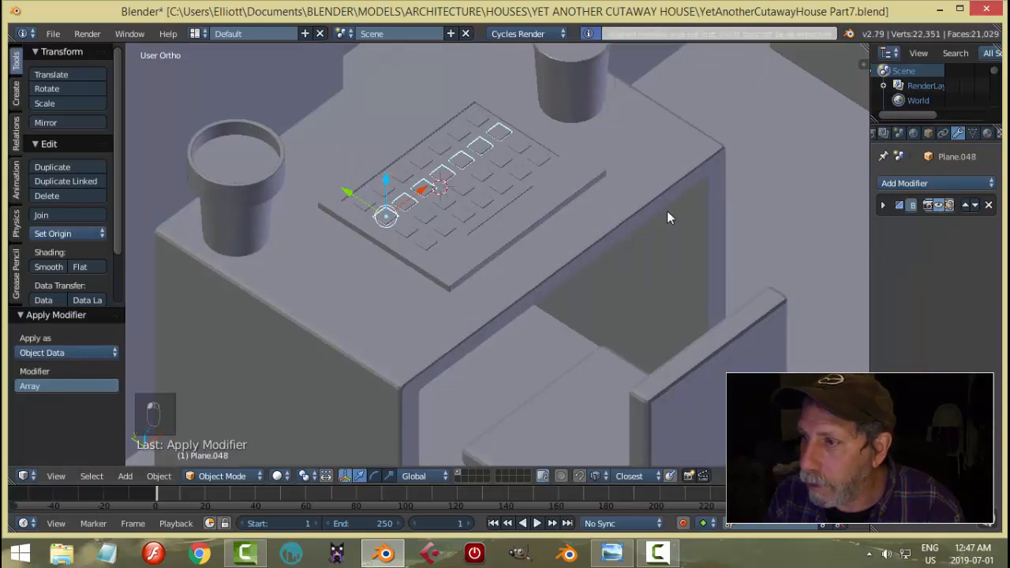
right_click(524, 148)
click(898, 248)
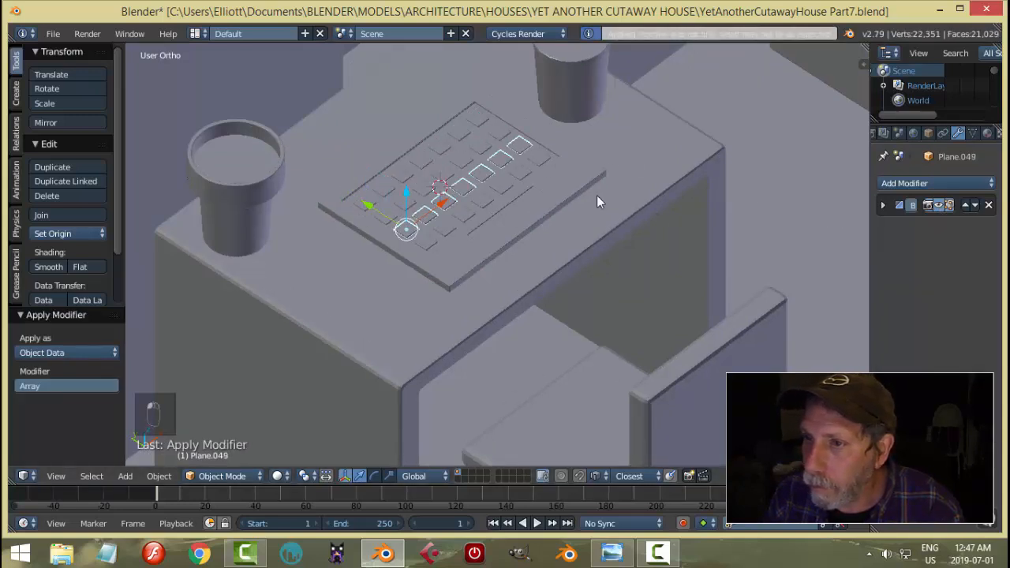
right_click(539, 159)
click(902, 253)
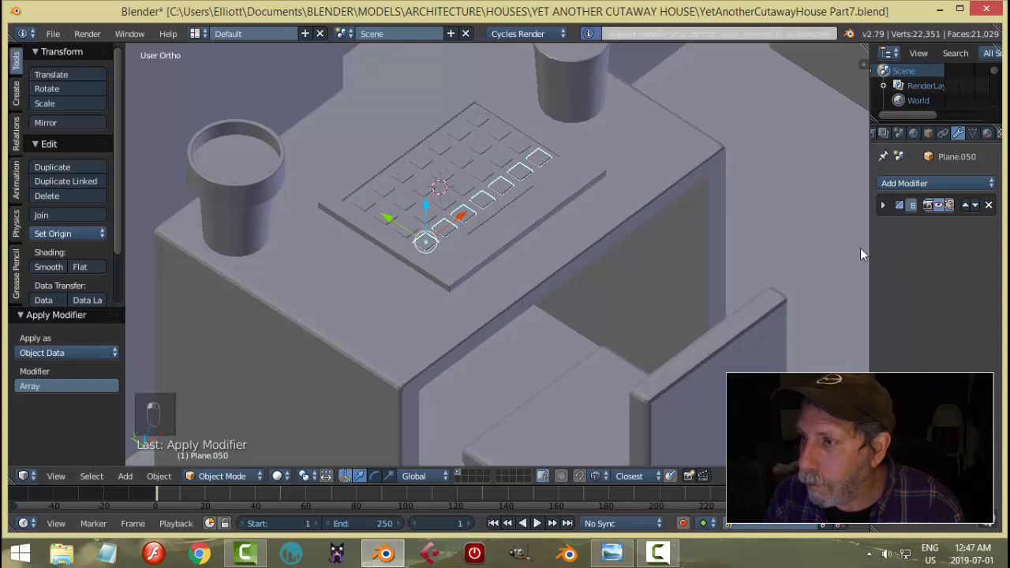
Step: Join all four key rows with the laptop base, keeping the base as the active object
right_click(521, 152)
right_click(510, 139)
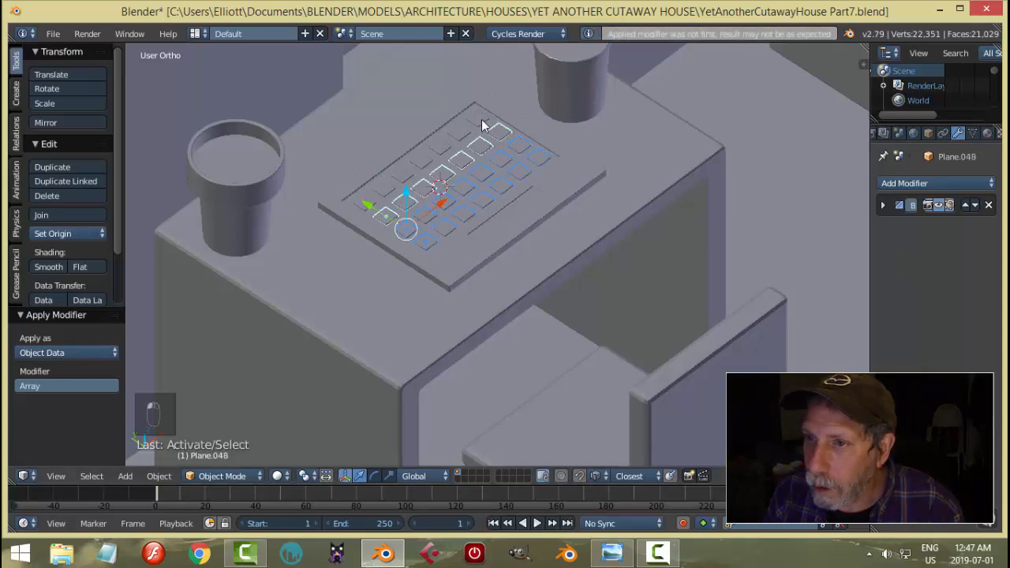
right_click(485, 123)
right_click(557, 186)
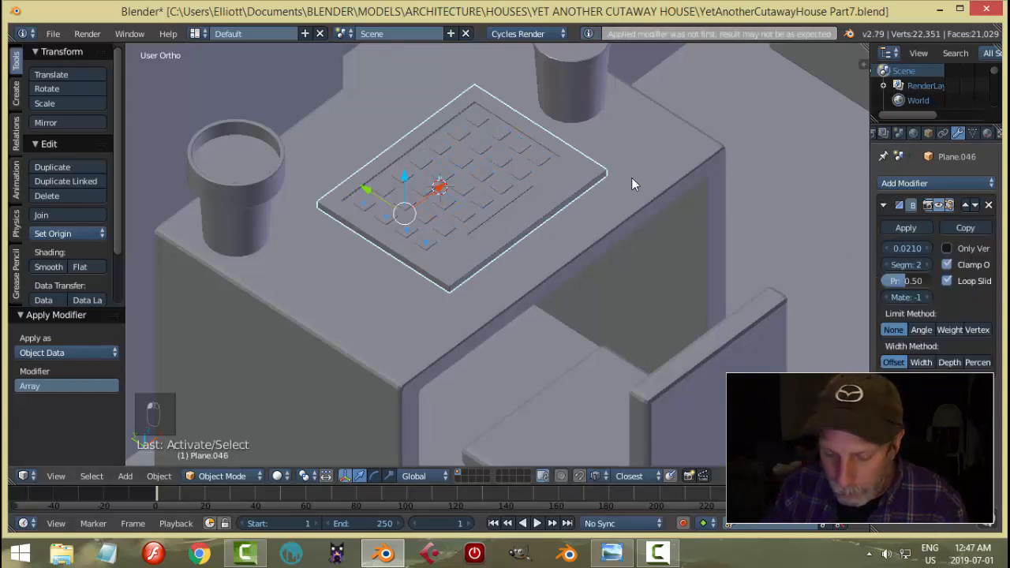
key(ctrl+j)
middle_drag(631, 177, 482, 198)
key(a)
Step: Lower the joined laptop base slightly toward the desktop
scroll(521, 230, up, 2)
right_click(513, 233)
drag(458, 184, 461, 198)
key(a)
scroll(589, 202, down, 4)
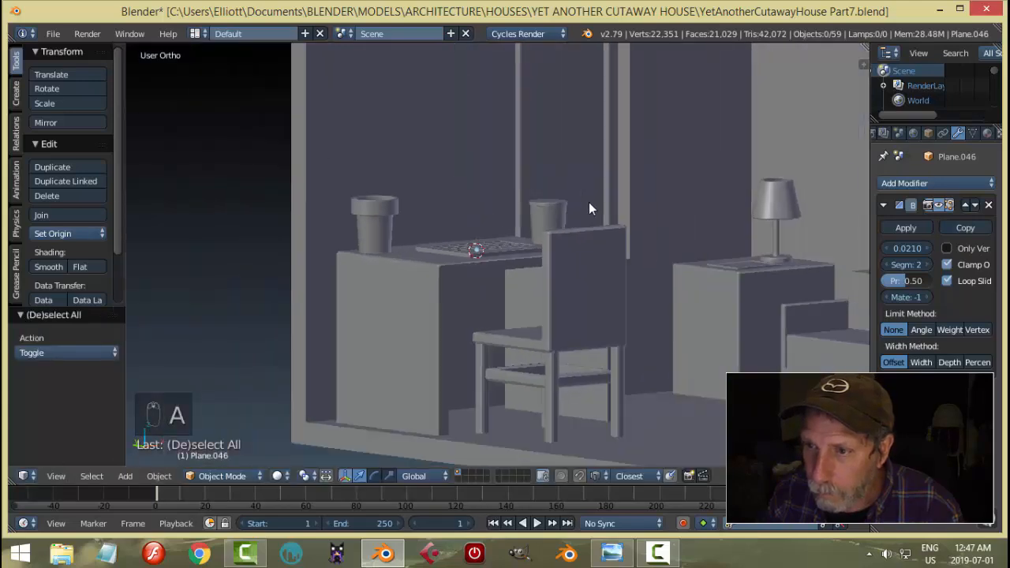
middle_drag(589, 202, 540, 302)
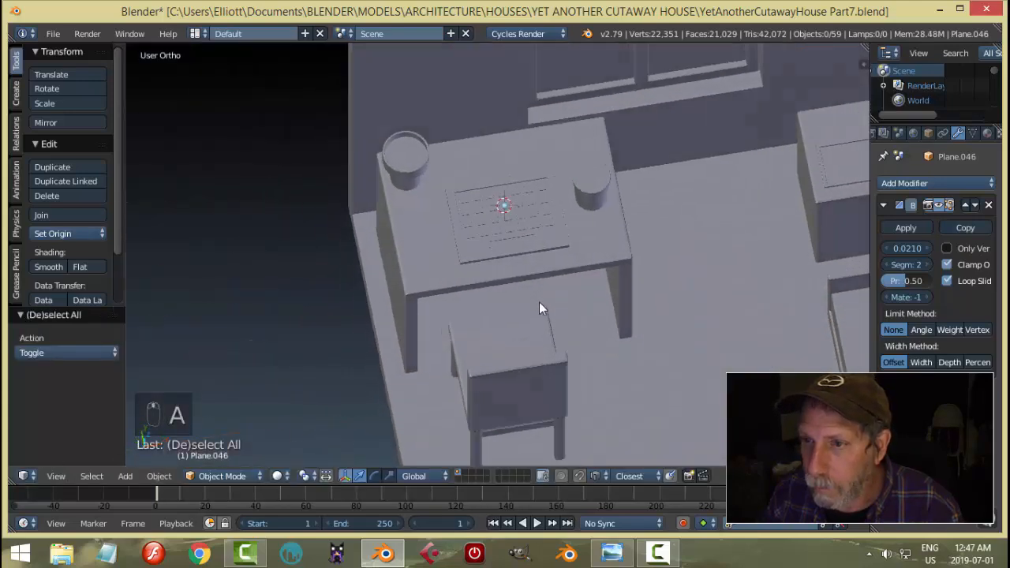
Step: Check the laptop's proportions in the reference picture and scale the laptop base by 1.08 along Y
click(612, 553)
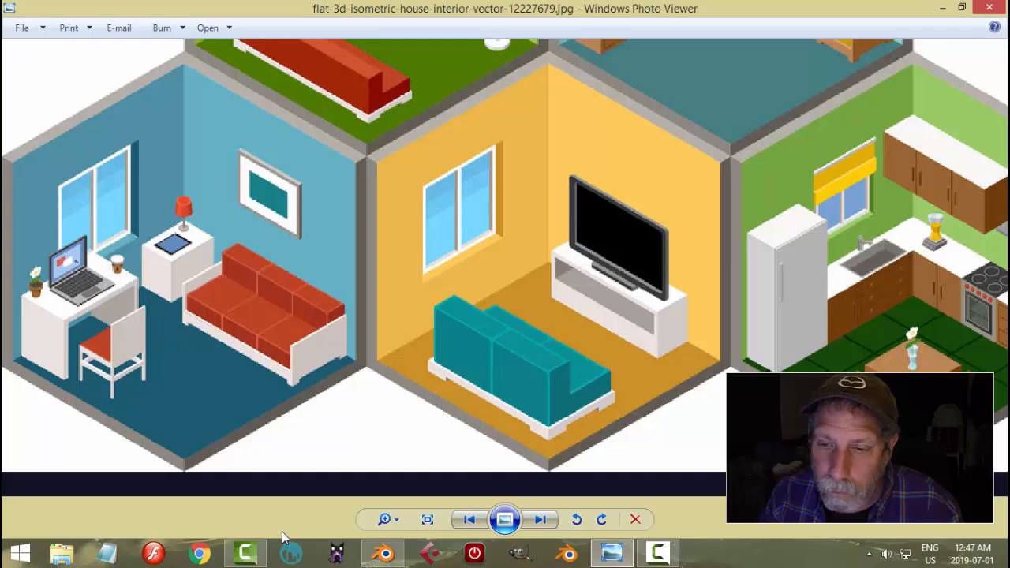
click(383, 554)
middle_drag(456, 282, 485, 251)
right_click(485, 251)
scroll(524, 254, up, 3)
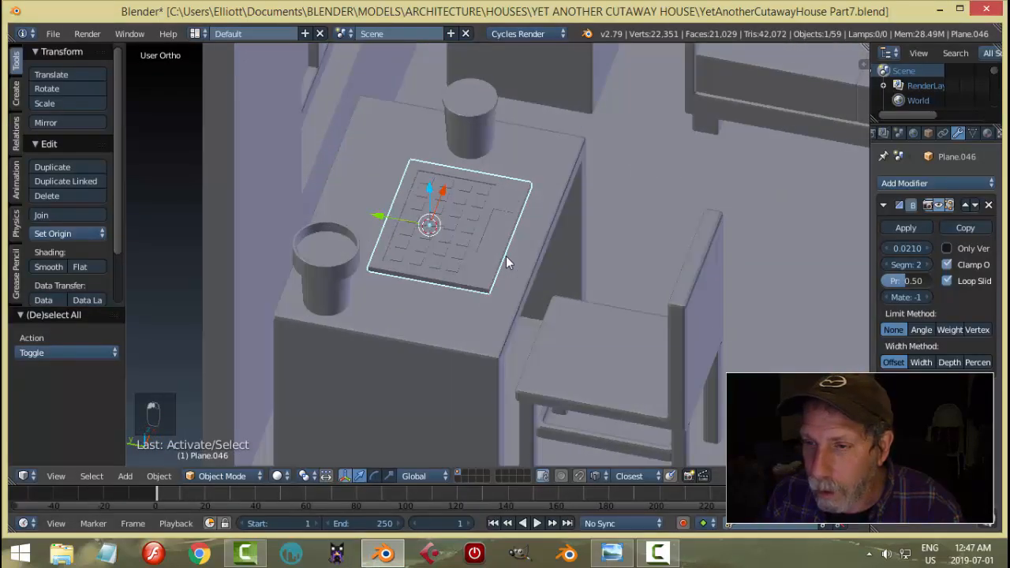
key(s)
click(511, 259)
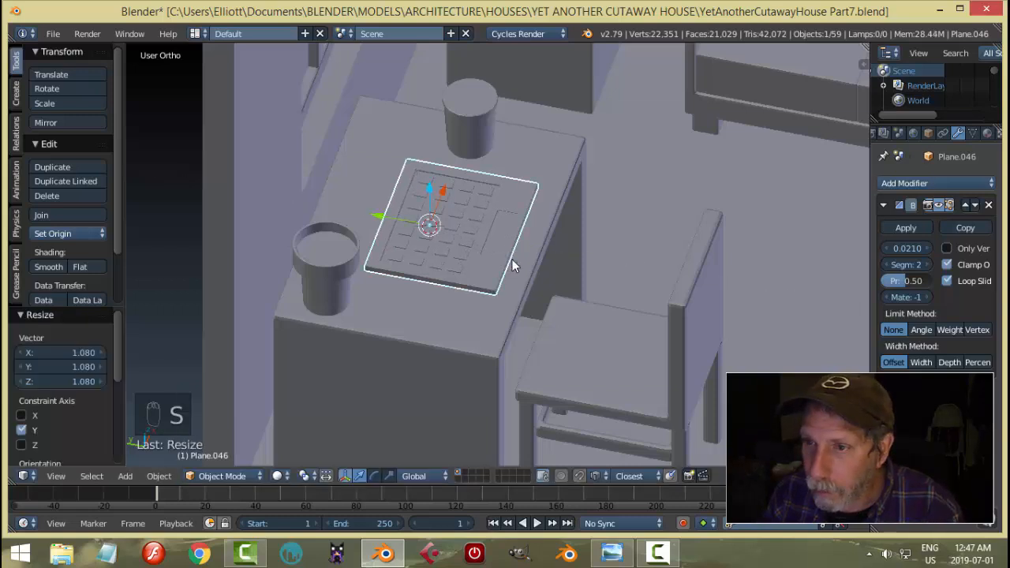
key(a)
Step: Shift the laptop base slightly along Y toward the front edge of the desk
middle_drag(511, 259, 521, 226)
right_click(467, 198)
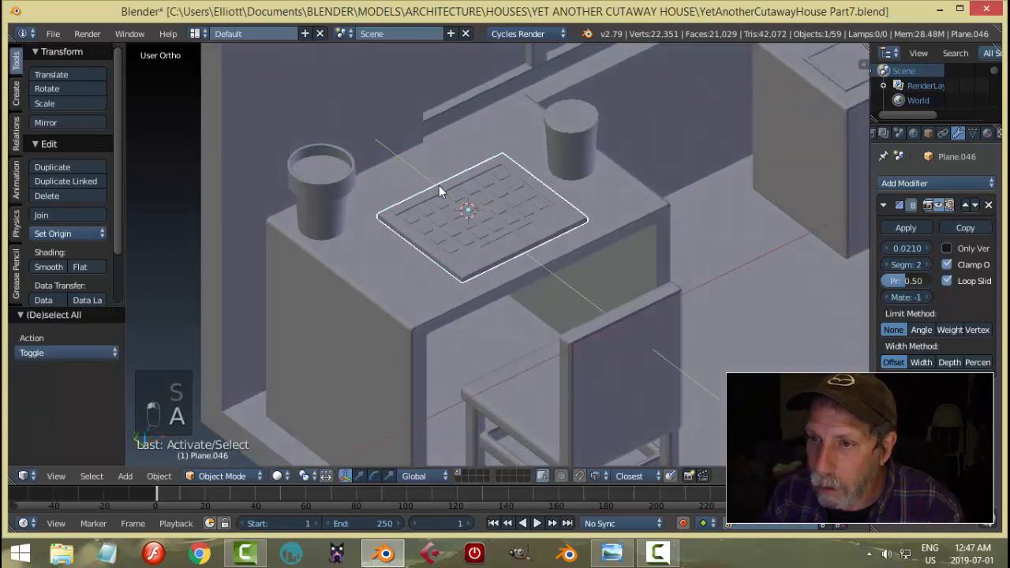
drag(439, 185, 443, 189)
key(a)
middle_drag(527, 231, 572, 266)
Step: Compare the laptop with the reference picture again and scale the laptop base uniformly by 1.038
click(613, 550)
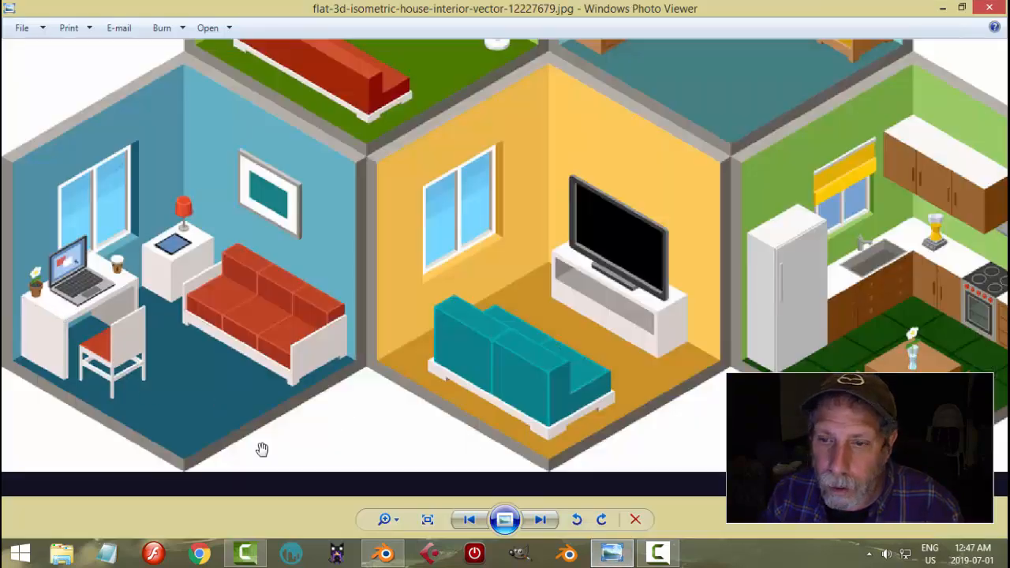
click(384, 554)
middle_drag(426, 264, 484, 209)
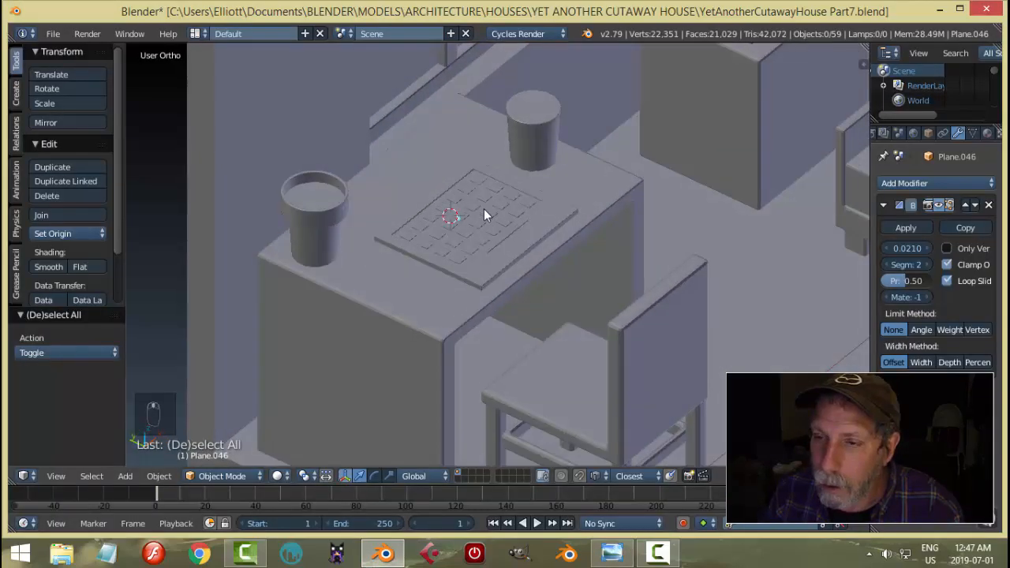
right_click(484, 208)
middle_drag(550, 257, 532, 287)
key(s)
click(537, 288)
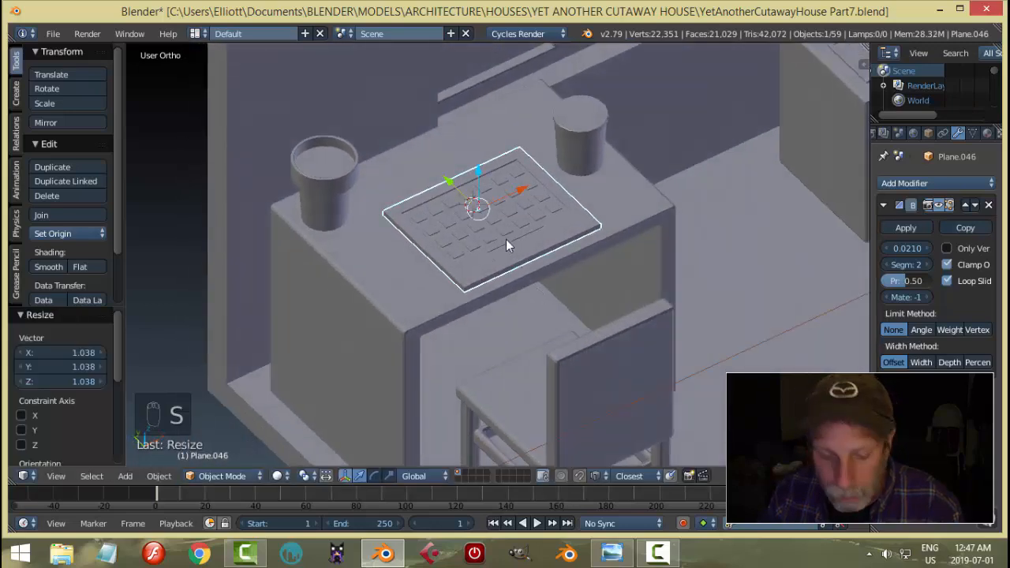
Step: Scale the laptop base by 1.169 along Y and move it 0.028 along Y toward the back of the desk
key(s)
key(y)
click(510, 246)
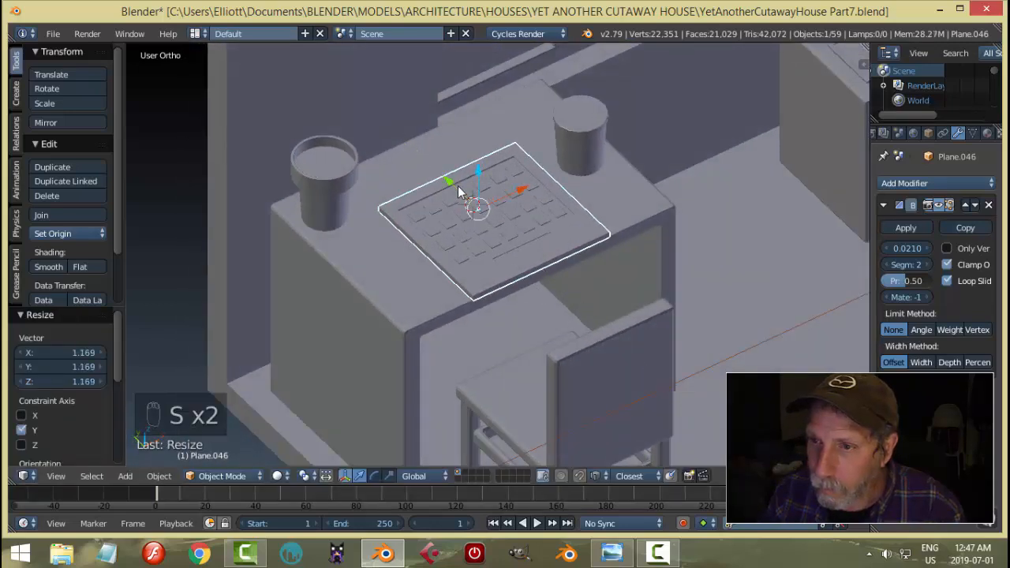
drag(460, 192, 450, 179)
key(s)
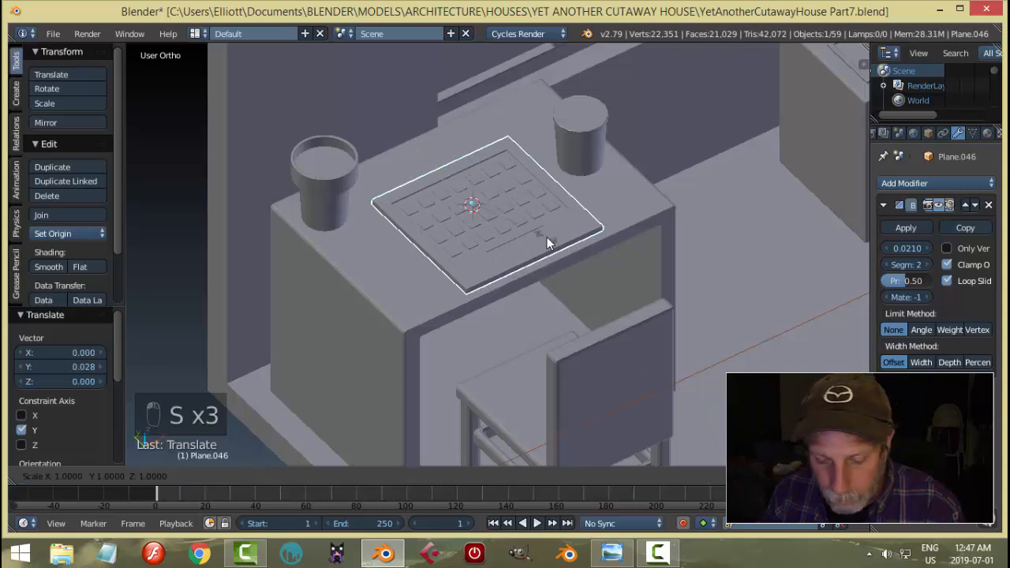
right_click(529, 223)
key(a)
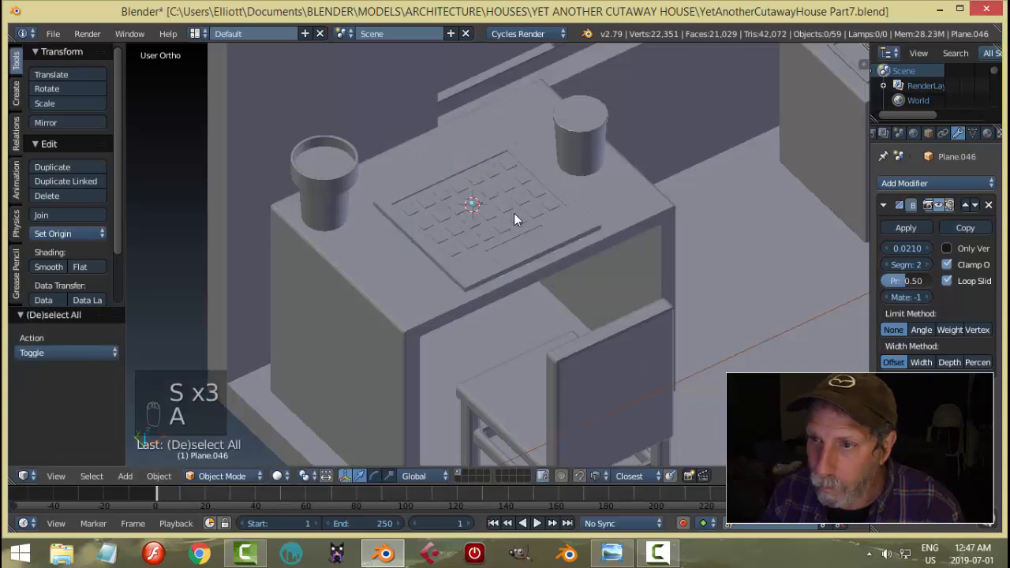
Step: In Edit Mode, extrude the laptop base's upper rear edge 0.018 backward along Y
middle_drag(515, 214, 541, 194)
right_click(431, 227)
key(Tab)
click(524, 226)
scroll(374, 232, up, 2)
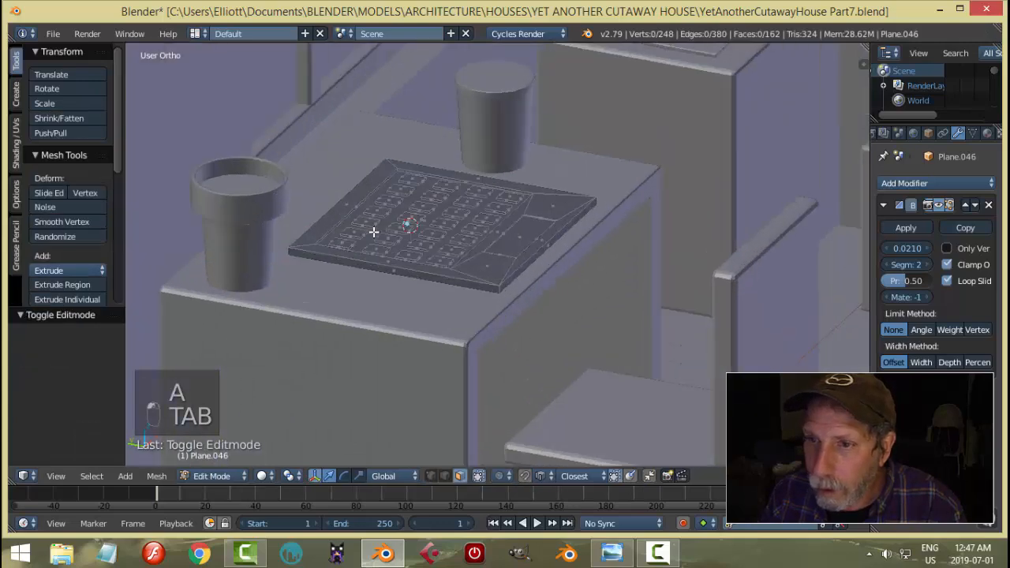
key(ctrl+Tab)
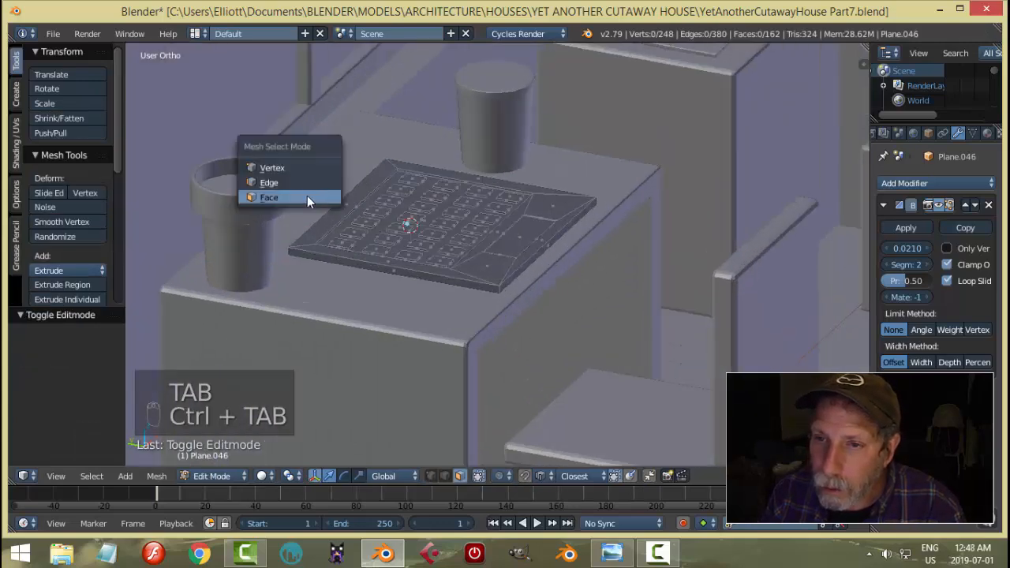
click(307, 188)
right_click(339, 205)
middle_drag(401, 233, 459, 240)
key(e)
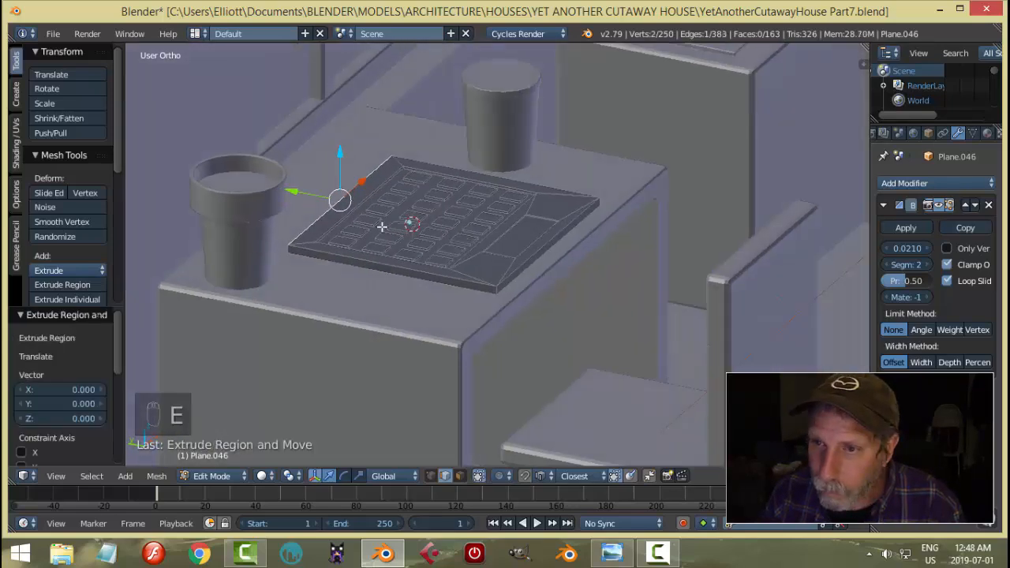
drag(293, 191, 286, 187)
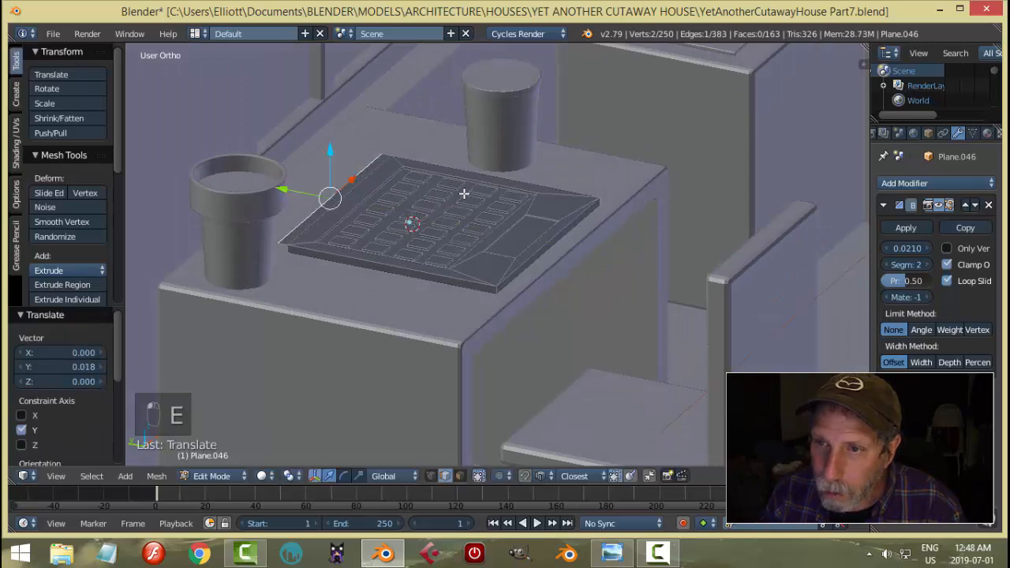
middle_drag(286, 187, 547, 181)
key(a)
Step: Extrude the narrow face behind the keyboard 0.215 upward along Z to form the laptop's screen
key(ctrl+Tab)
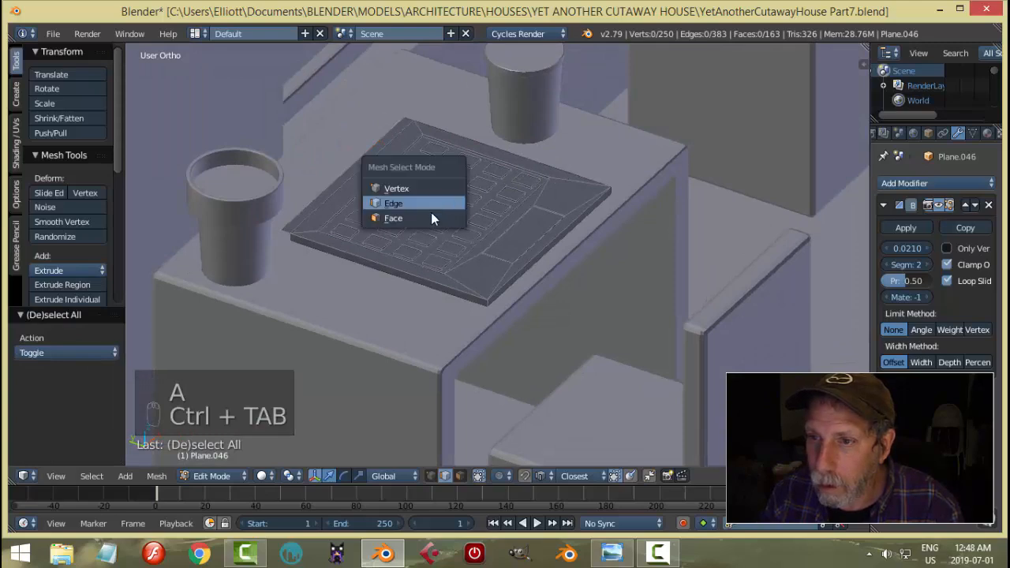
click(414, 218)
right_click(346, 177)
middle_drag(409, 198, 425, 168)
key(e)
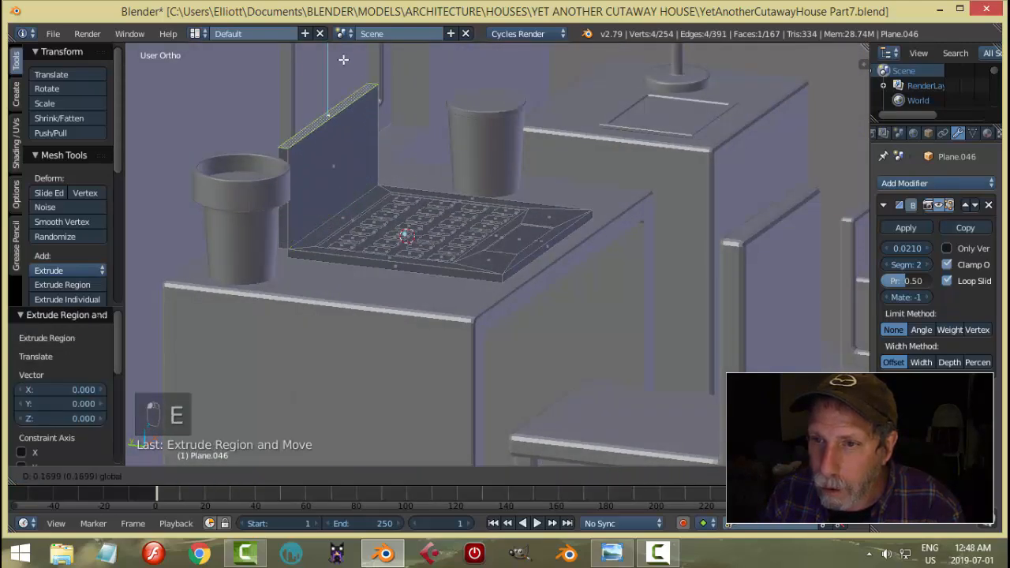
drag(346, 460, 349, 459)
scroll(566, 192, down, 4)
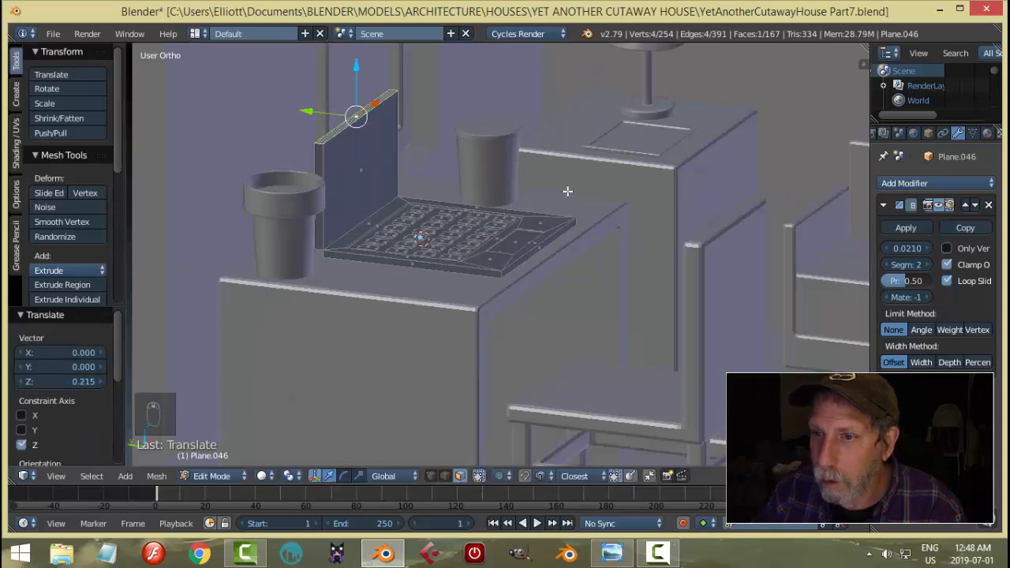
Step: Compare the laptop with the reference picture, raise the screen's upper edge 0.104 along Z, and return to Object Mode
click(613, 552)
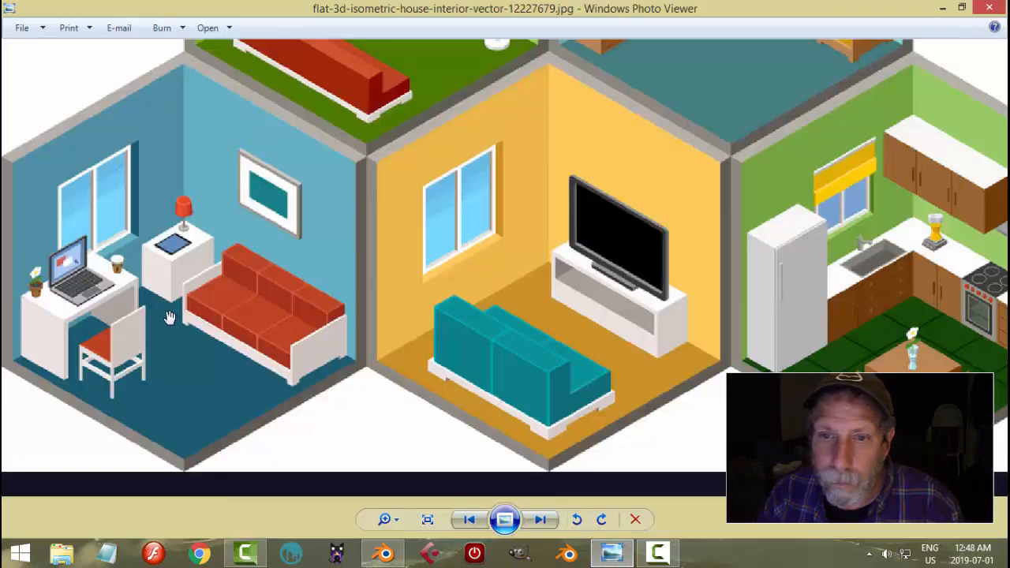
click(382, 555)
scroll(536, 202, up, 2)
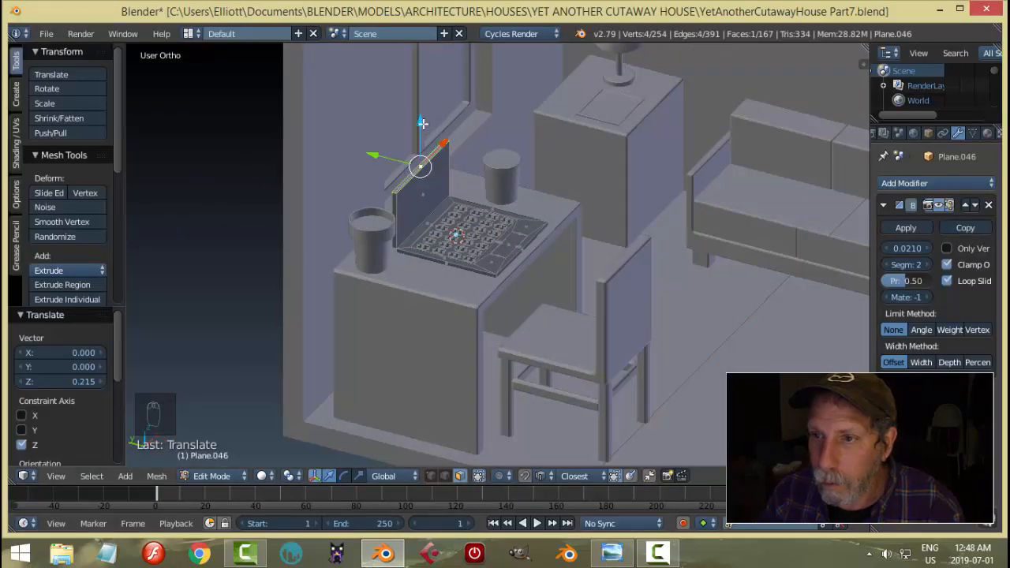
drag(422, 124, 424, 97)
middle_drag(424, 97, 492, 155)
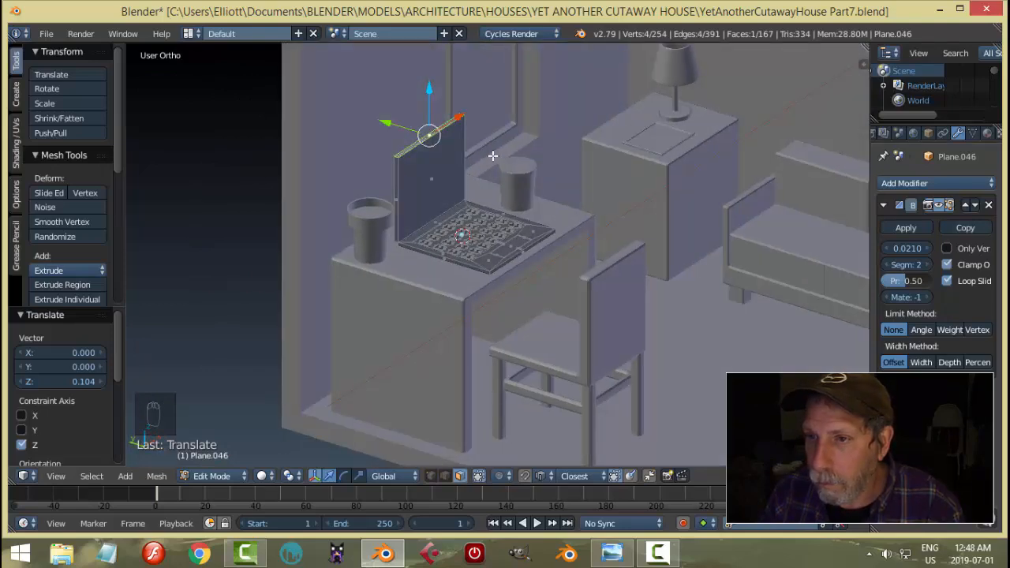
key(a)
key(Tab)
key(a)
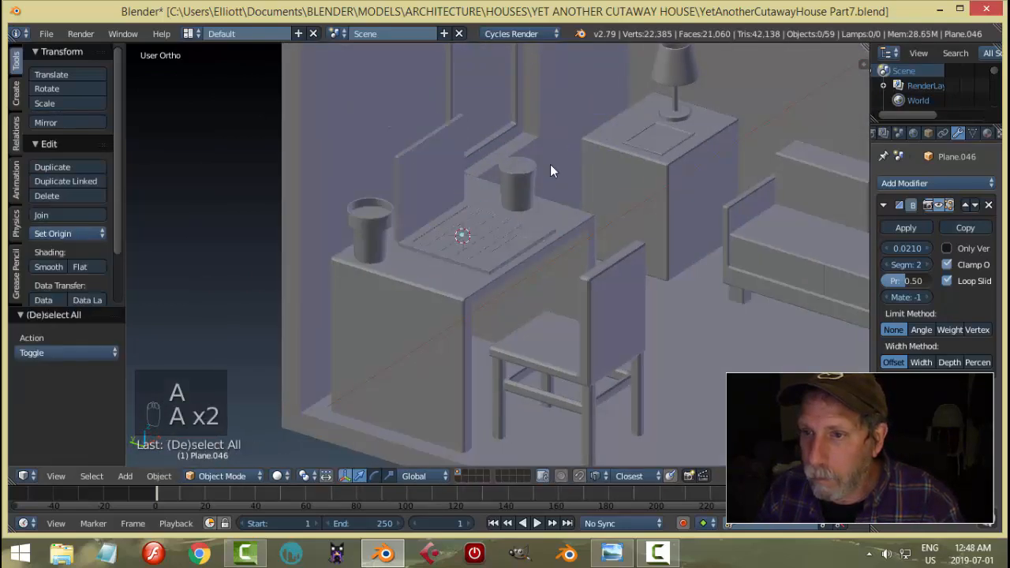
Step: Check the laptop's proportions against the reference picture and try to widen the laptop along X
middle_drag(551, 166, 561, 391)
click(612, 552)
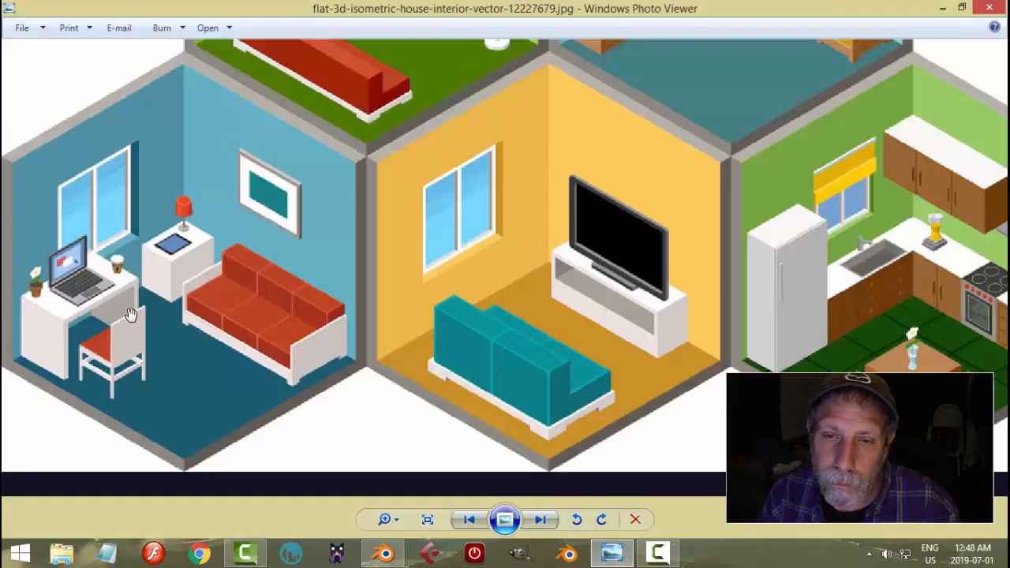
click(384, 553)
middle_drag(549, 268, 517, 254)
scroll(527, 274, up, 3)
right_click(517, 255)
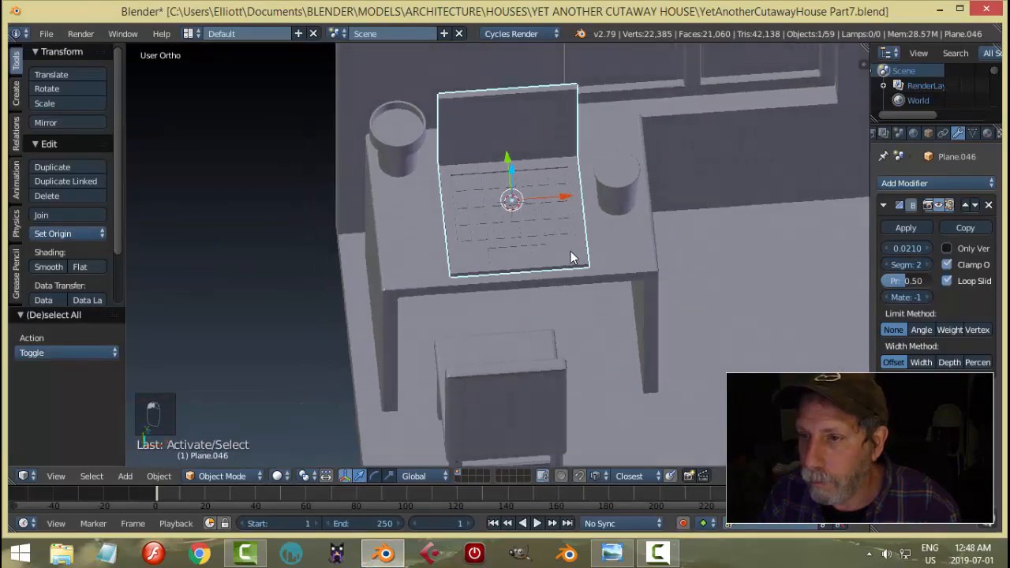
key(s)
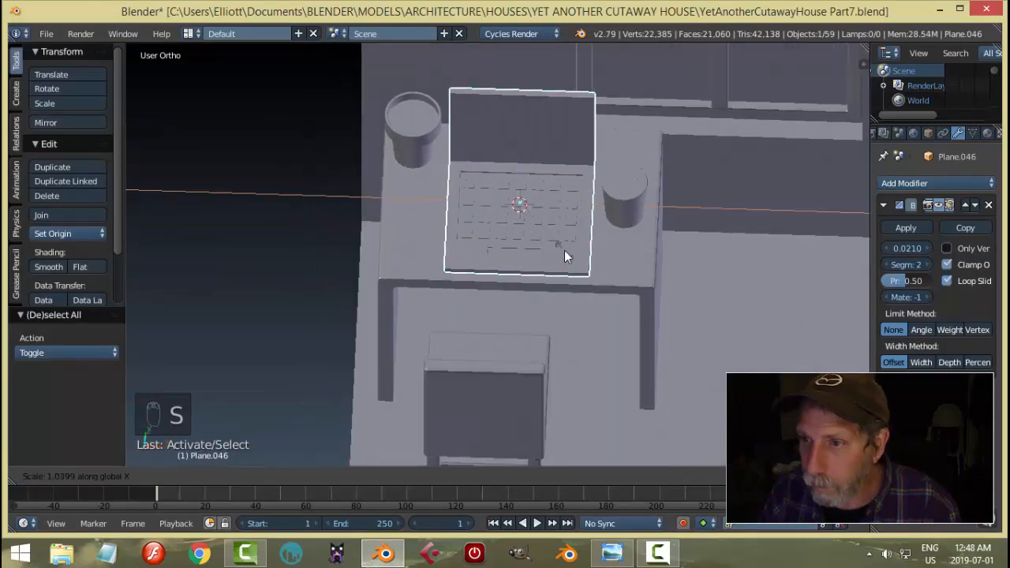
right_click(565, 250)
key(a)
Step: In Edit Mode, inset the front face of the laptop's screen with a thickness of 0.0100
middle_drag(561, 241, 528, 168)
right_click(528, 167)
key(Tab)
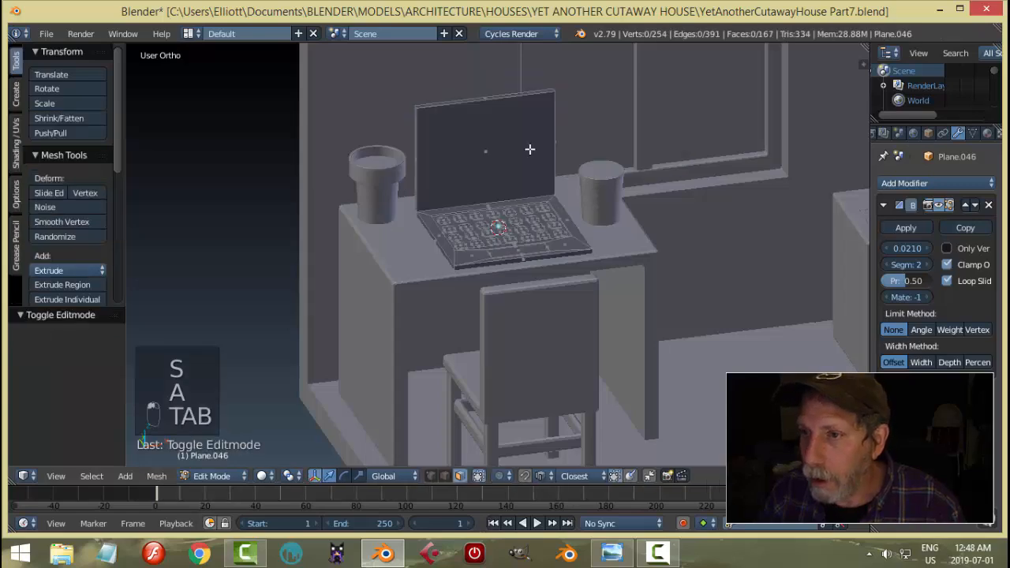
right_click(544, 139)
scroll(532, 146, up, 2)
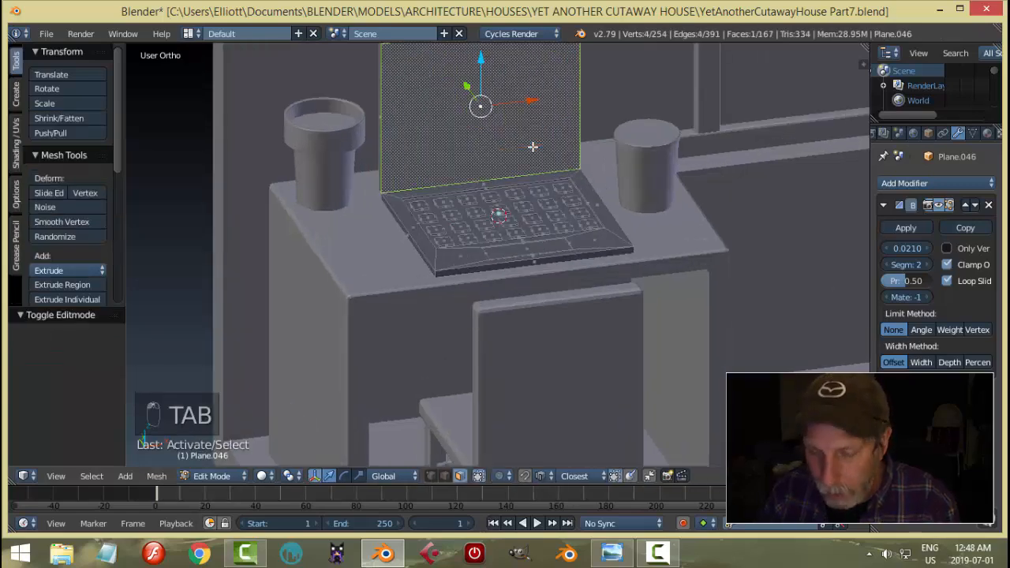
key(i)
click(533, 147)
Step: Extrude the inset screen face 0.006 inward to recess the display, and return to Object Mode
middle_drag(519, 174, 553, 163)
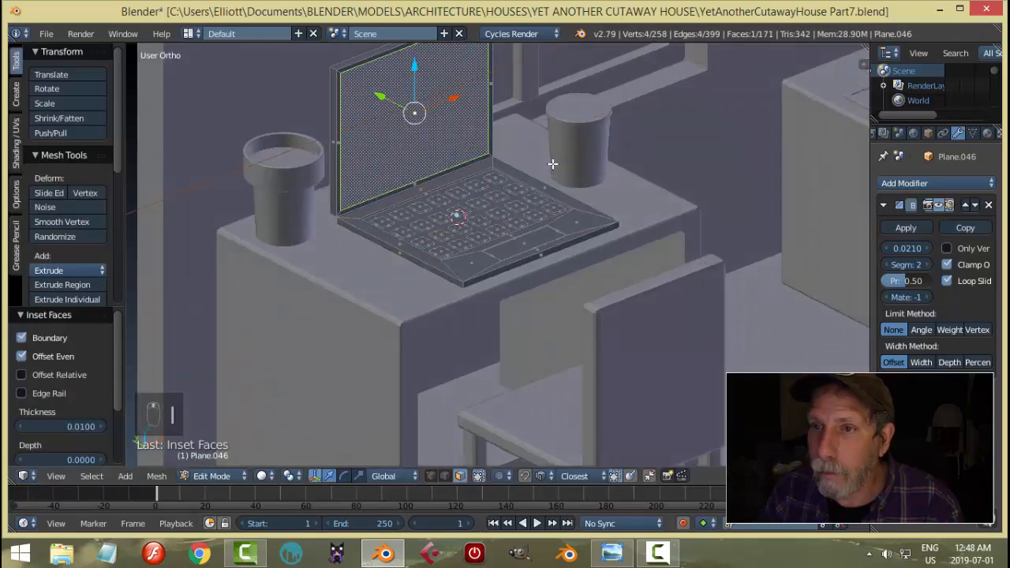
key(e)
click(549, 162)
key(Tab)
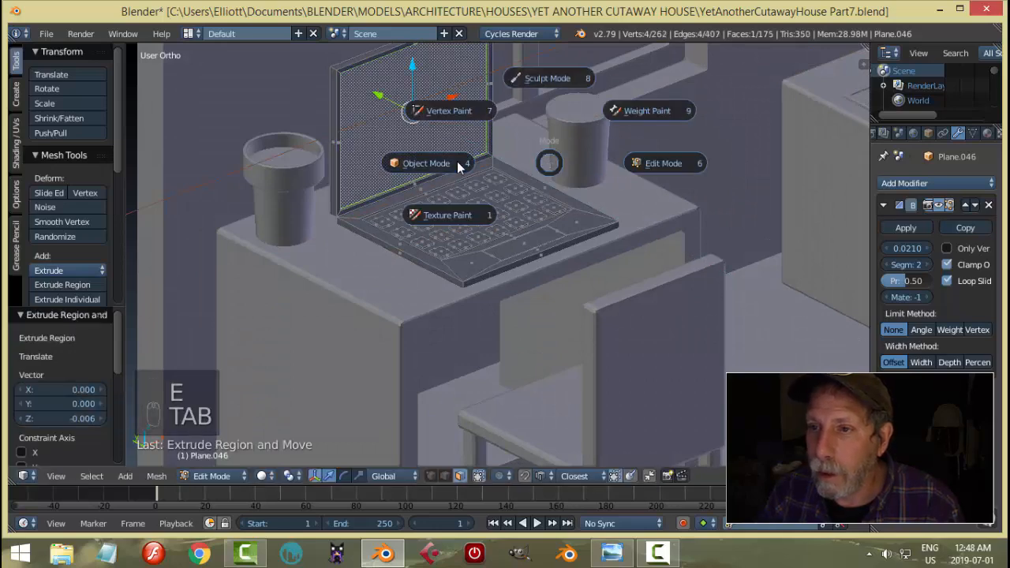
click(457, 162)
scroll(542, 166, down, 2)
key(a)
key(a)
right_click(513, 211)
middle_drag(512, 211, 600, 204)
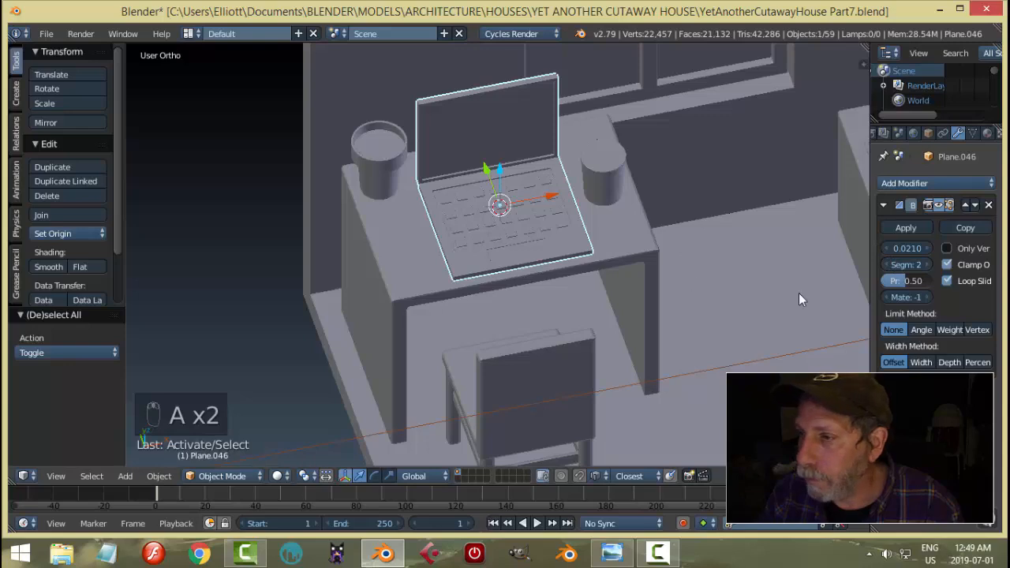
key(a)
Step: Rescale the laptop slightly to fit between the plant pot and the cup on the desk
middle_drag(627, 298, 487, 244)
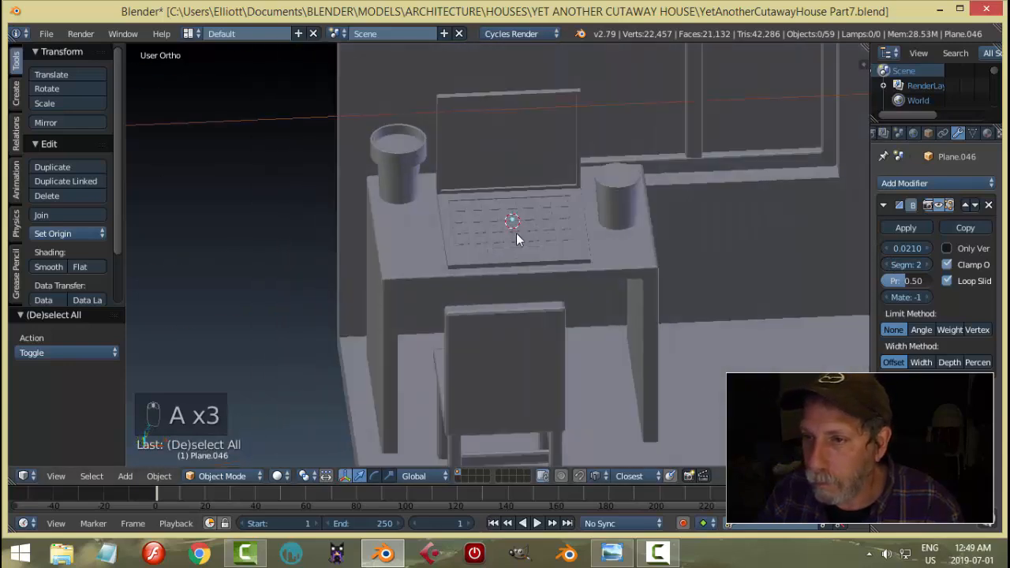
right_click(517, 235)
key(s)
click(623, 218)
key(a)
middle_drag(624, 218, 532, 227)
scroll(519, 245, up, 4)
scroll(553, 271, down, 3)
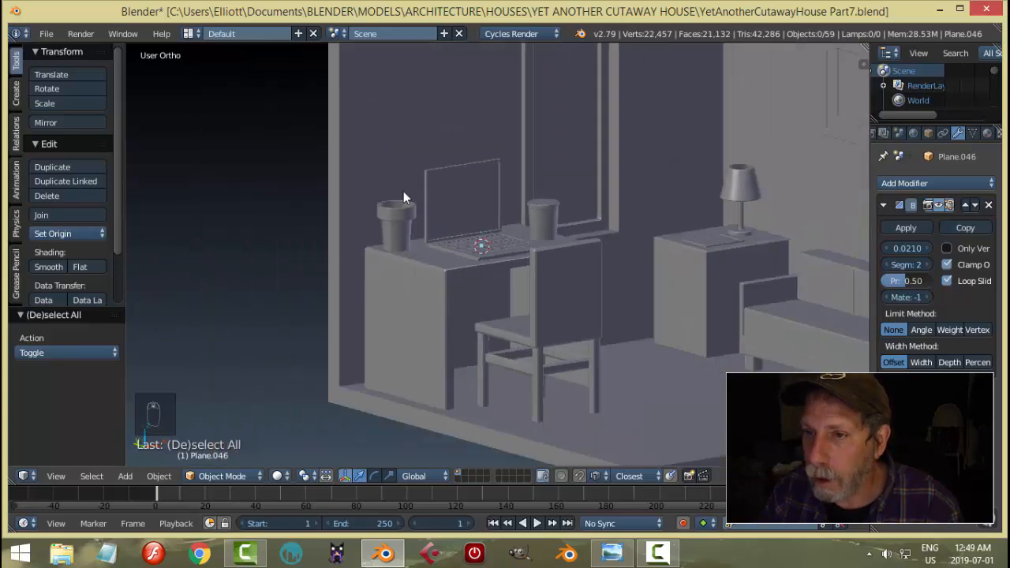
Step: After checking the reference picture, select the screen's whole upper edge in the laptop's mesh and raise it 0.036 along Z
click(613, 553)
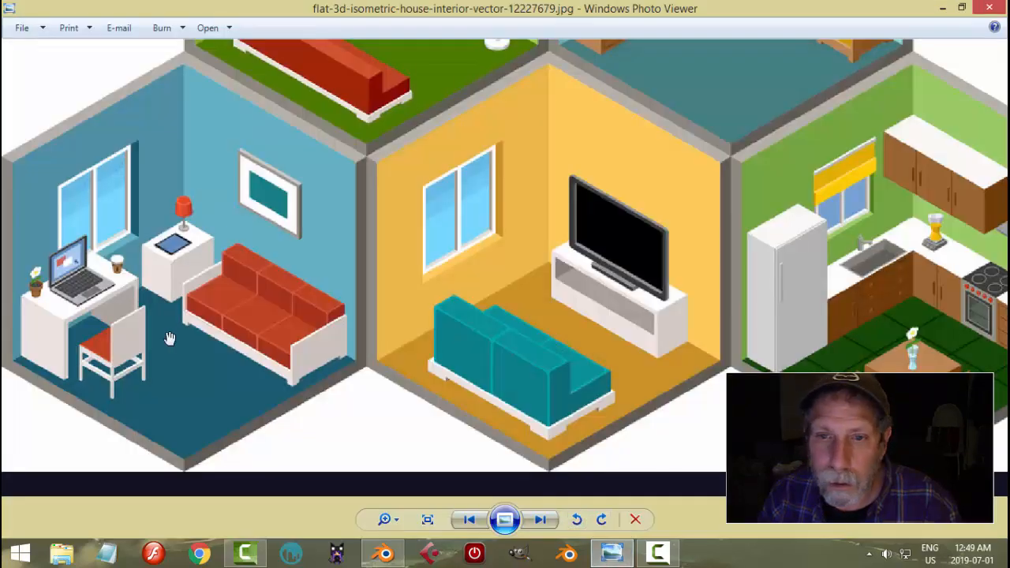
click(385, 554)
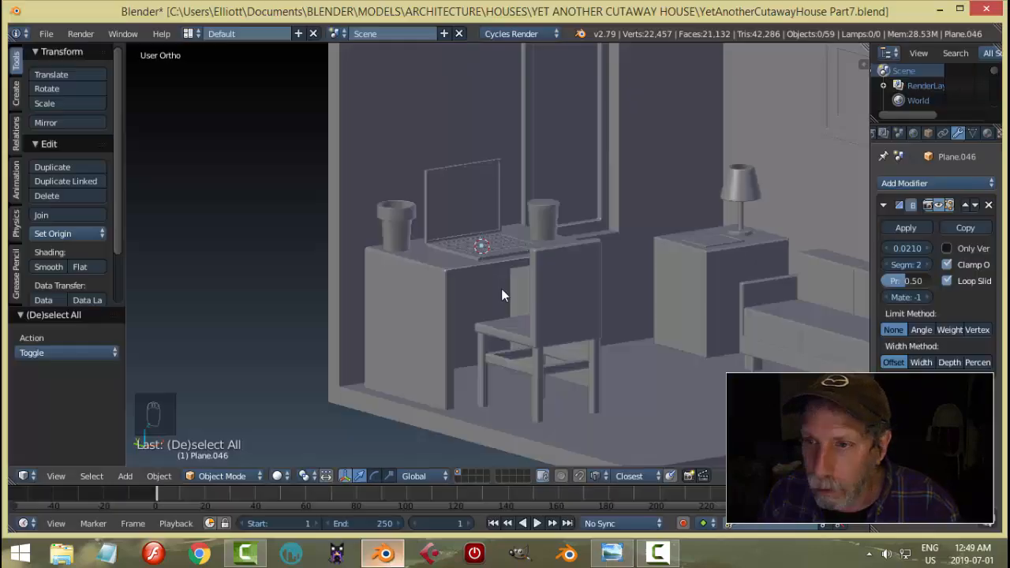
right_click(475, 193)
key(Tab)
click(525, 186)
middle_drag(499, 177, 496, 184)
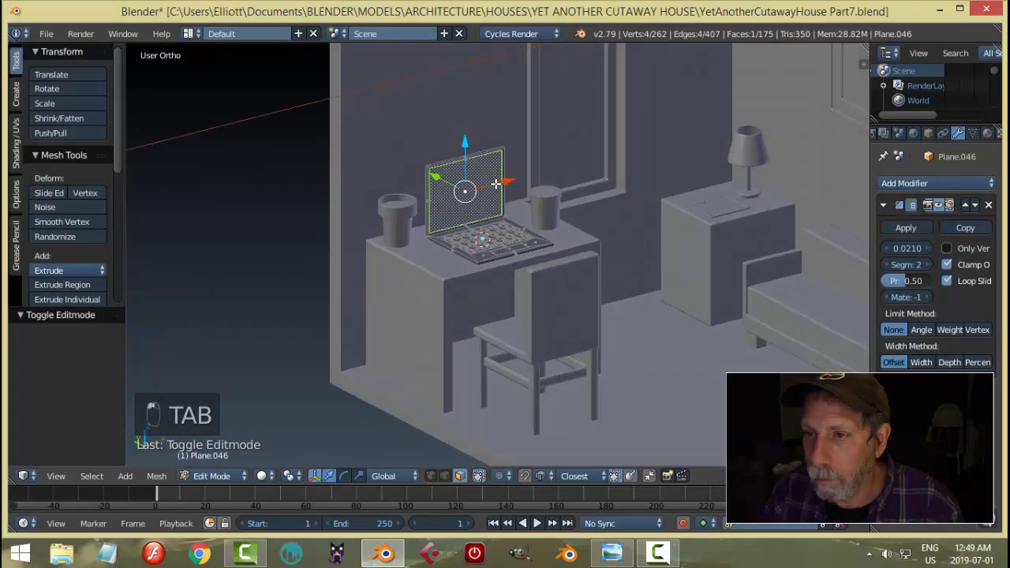
key(a)
key(a)
key(KP_1)
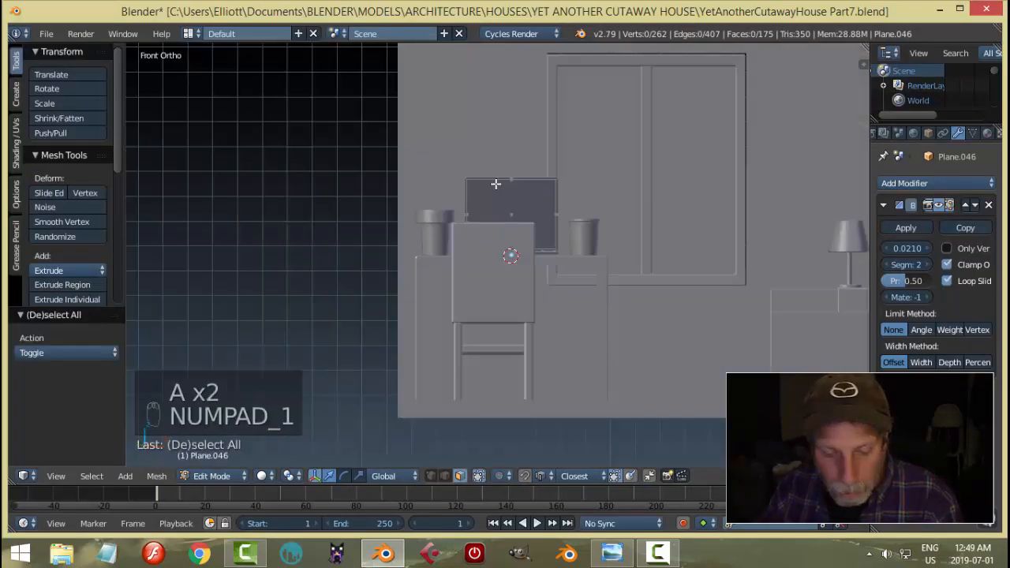
key(z)
click(563, 202)
key(b)
drag(418, 139, 595, 180)
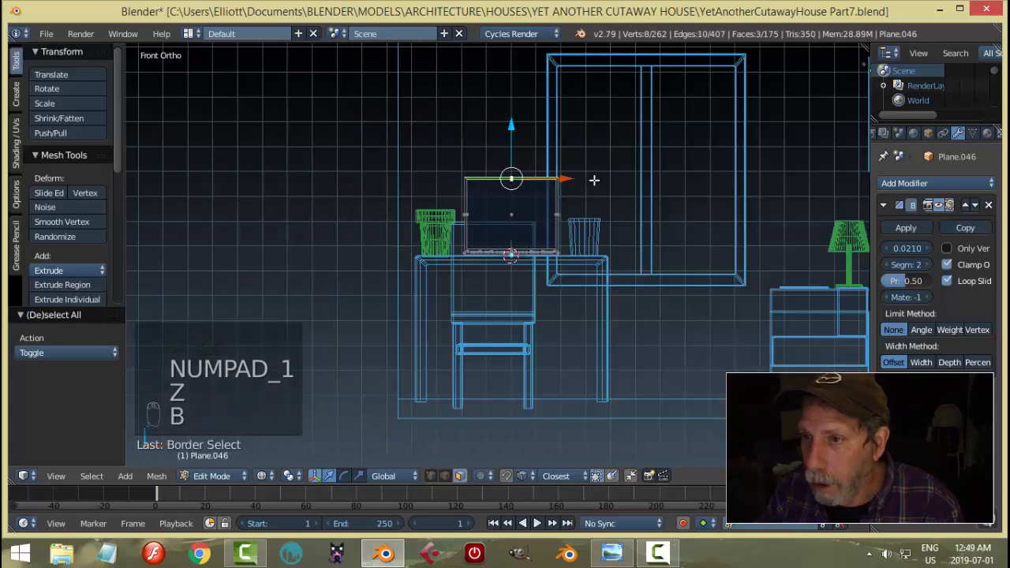
drag(511, 134, 513, 123)
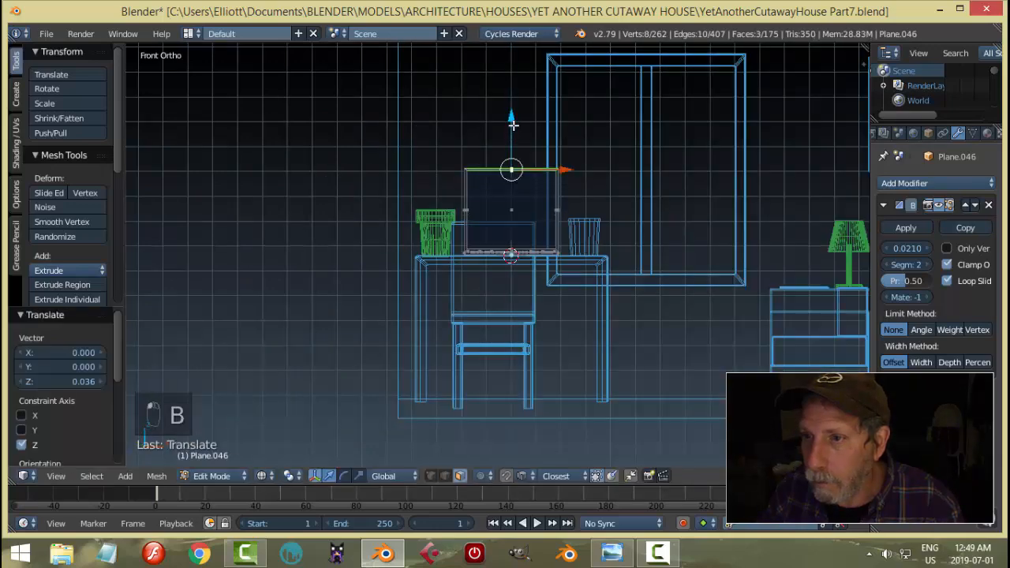
key(a)
Step: Return the laptop to solid shading and Object Mode, and save the file
middle_drag(537, 194, 569, 258)
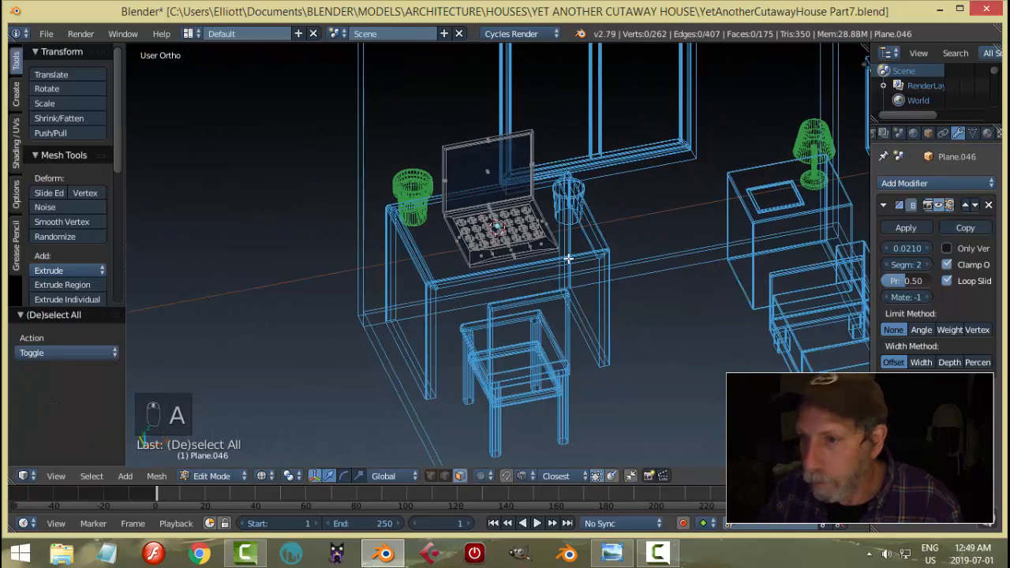
key(z)
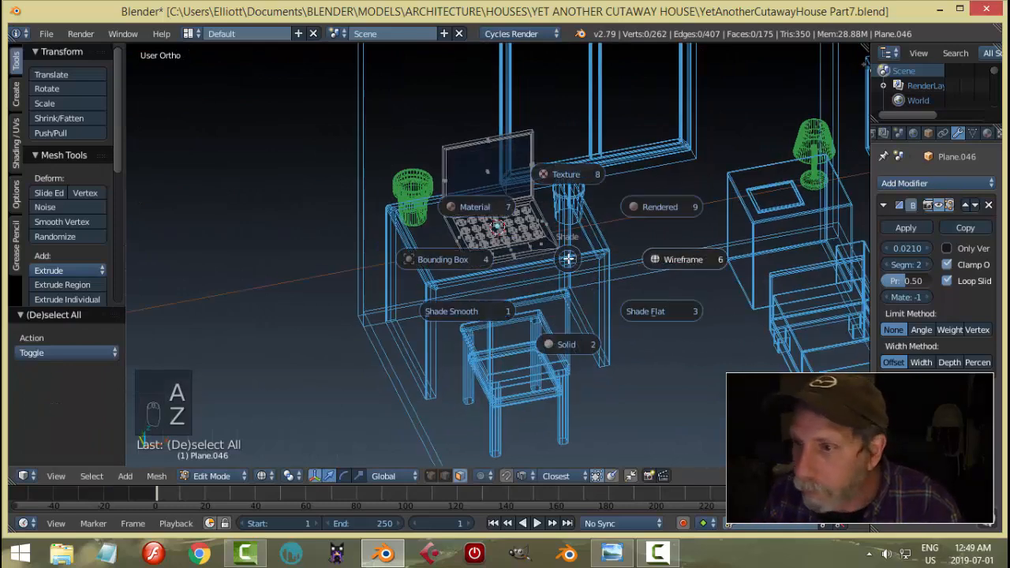
click(575, 345)
key(Tab)
click(443, 269)
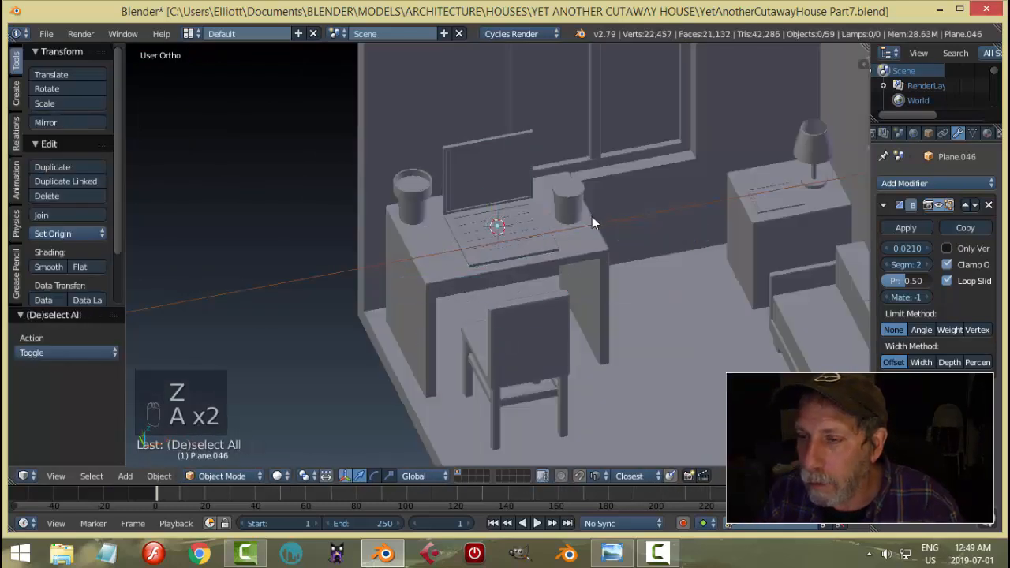
middle_drag(592, 216, 651, 238)
key(ctrl+s)
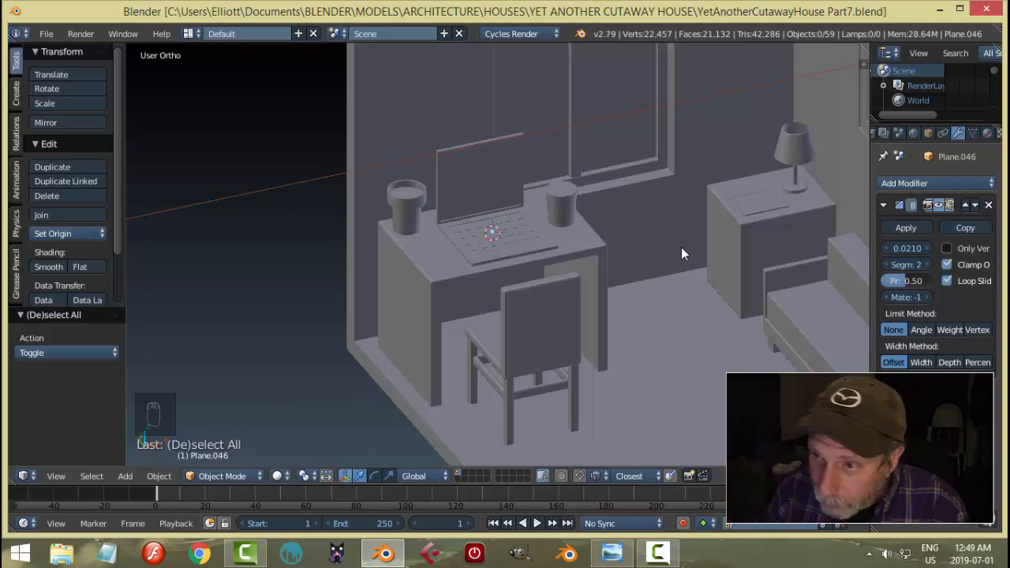
Step: Compare the desk items with the reference picture and scale the cup beside the laptop uniformly by 0.889
click(613, 553)
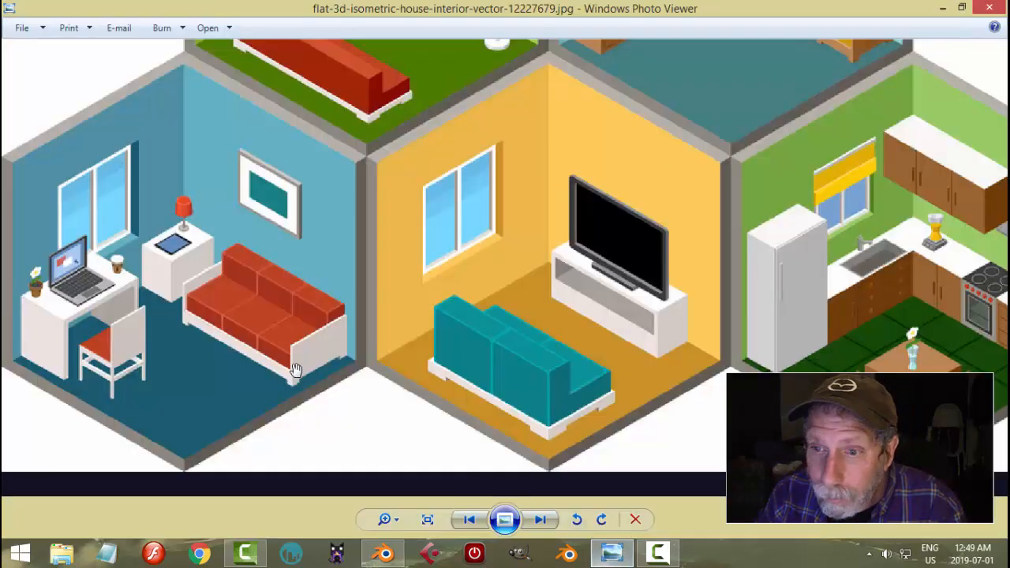
click(385, 553)
middle_drag(572, 273, 562, 237)
right_click(580, 217)
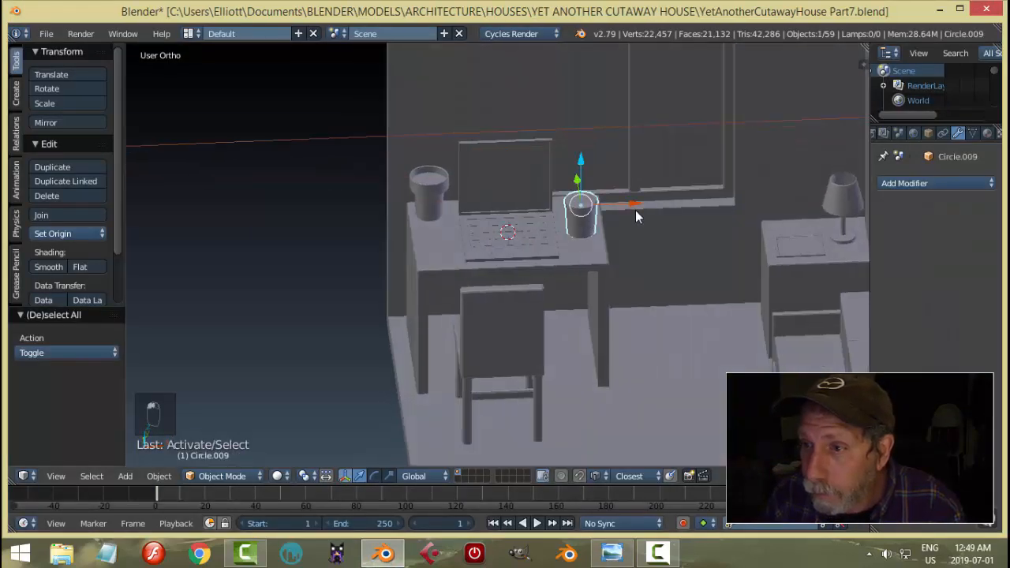
middle_drag(636, 210, 629, 229)
key(s)
click(619, 231)
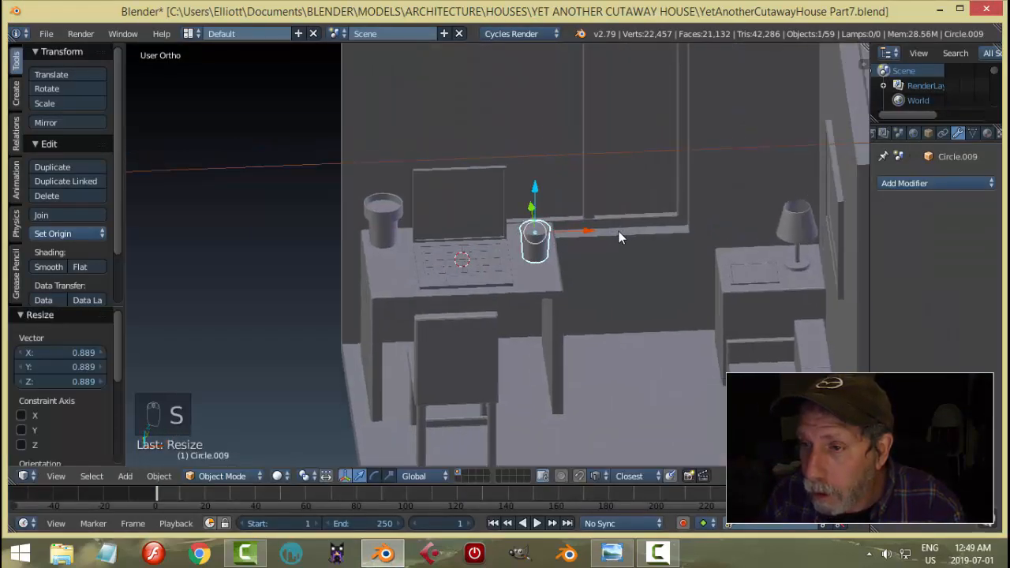
Step: Lower the cup along Z onto the desktop and move it along Y toward the front of the desk
scroll(568, 239, up, 4)
click(557, 186)
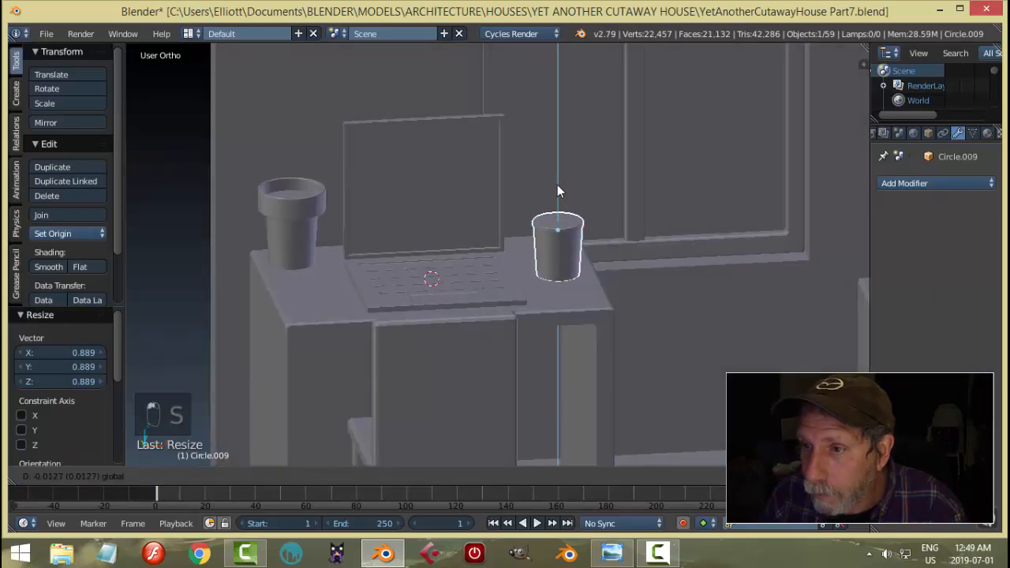
key(a)
scroll(602, 304, down, 5)
mouse_move(606, 303)
middle_down()
mouse_move(605, 289)
mouse_move(600, 300)
mouse_move(592, 292)
middle_up()
right_click(532, 226)
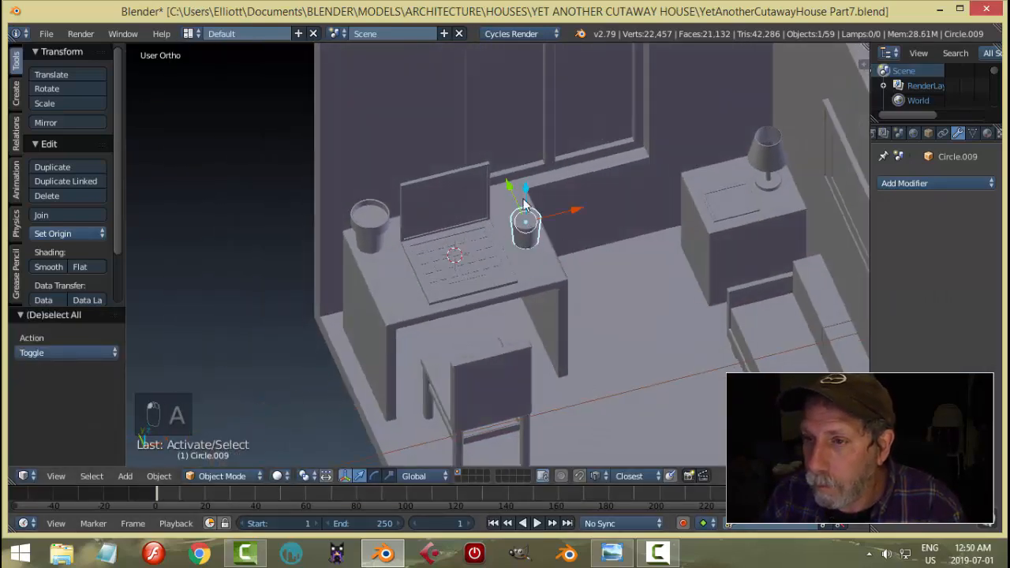
click(513, 191)
key(a)
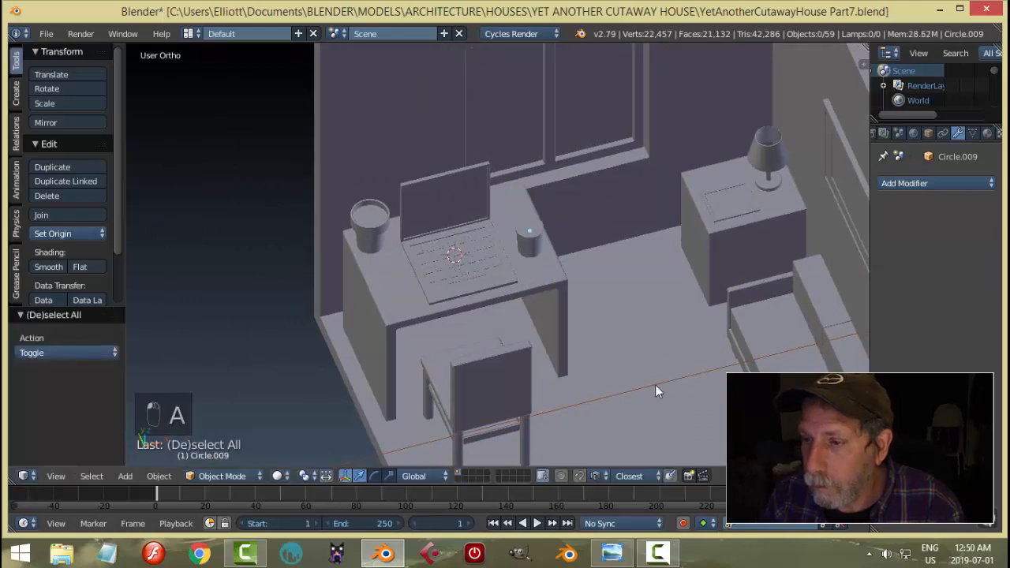
Step: Check the reference picture again and adjust the laptop's scale to match it
click(613, 554)
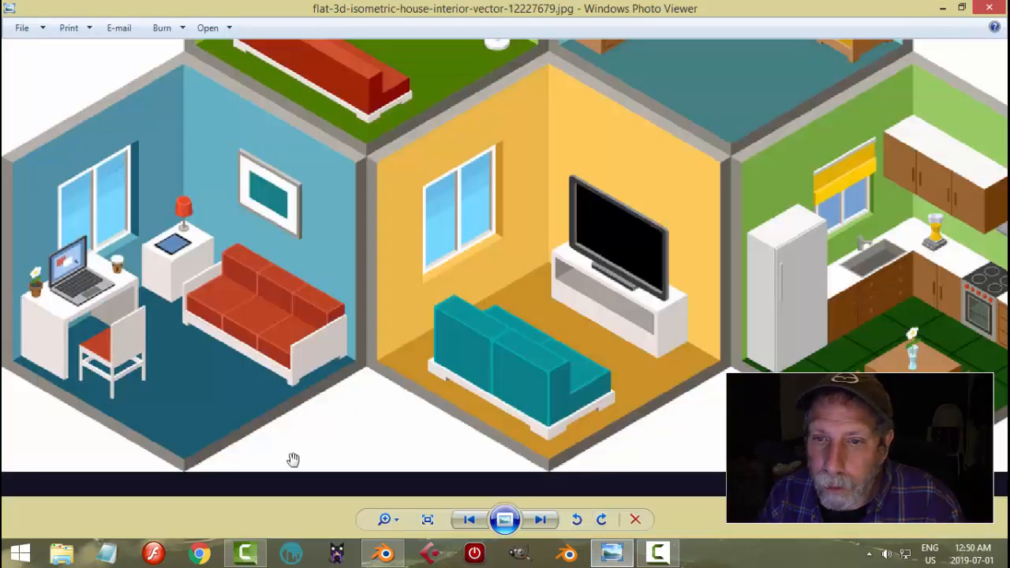
click(385, 554)
right_click(504, 279)
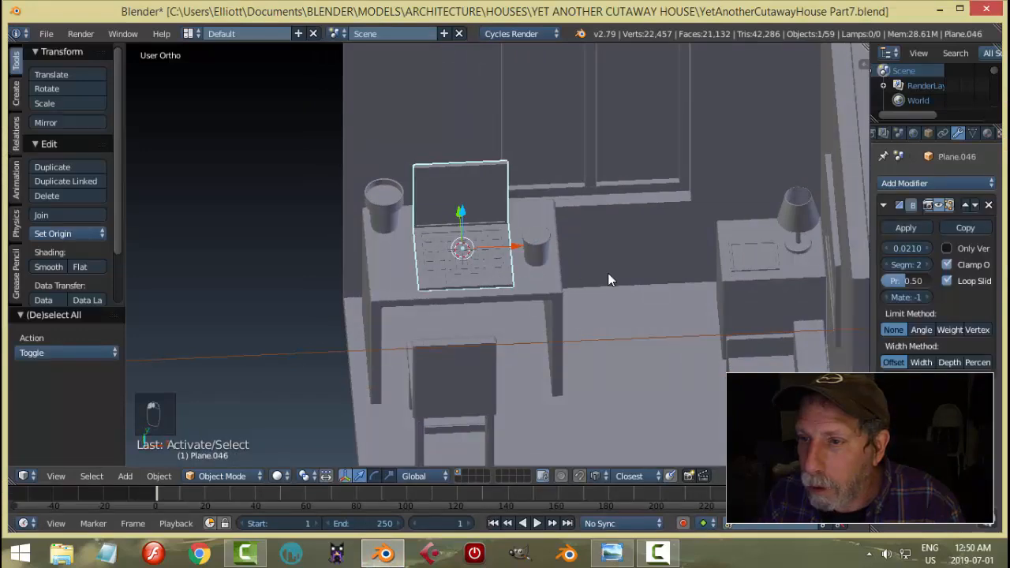
key(s)
click(588, 273)
key(a)
Step: Move the laptop -0.019 along Y toward the front of the desk and save the file
middle_drag(549, 279, 494, 290)
right_click(474, 289)
drag(400, 297, 462, 316)
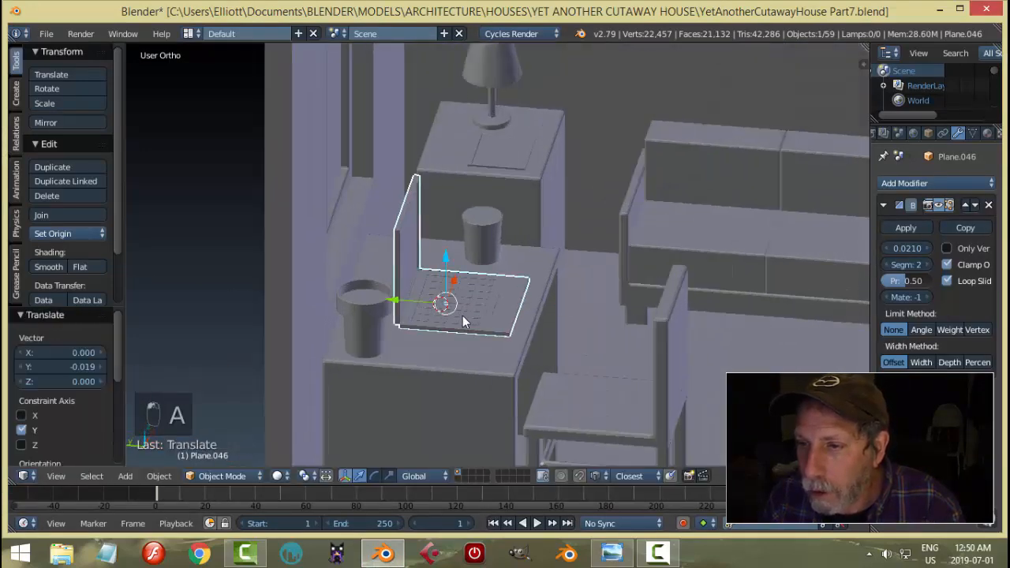
key(a)
middle_drag(462, 316, 573, 327)
key(ctrl+s)
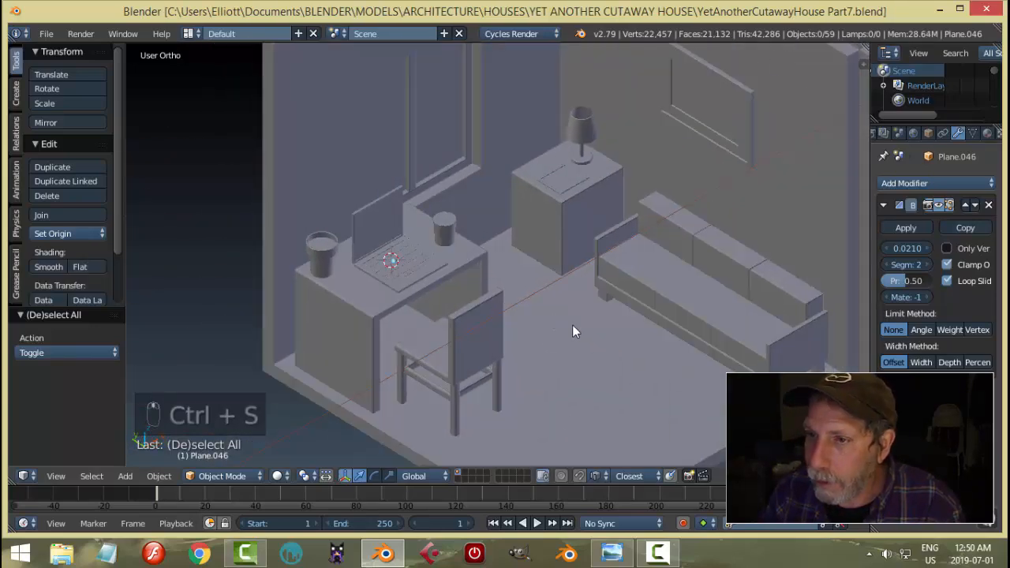
Step: Examine the potted flower and its place on the desk in the reference picture
click(612, 553)
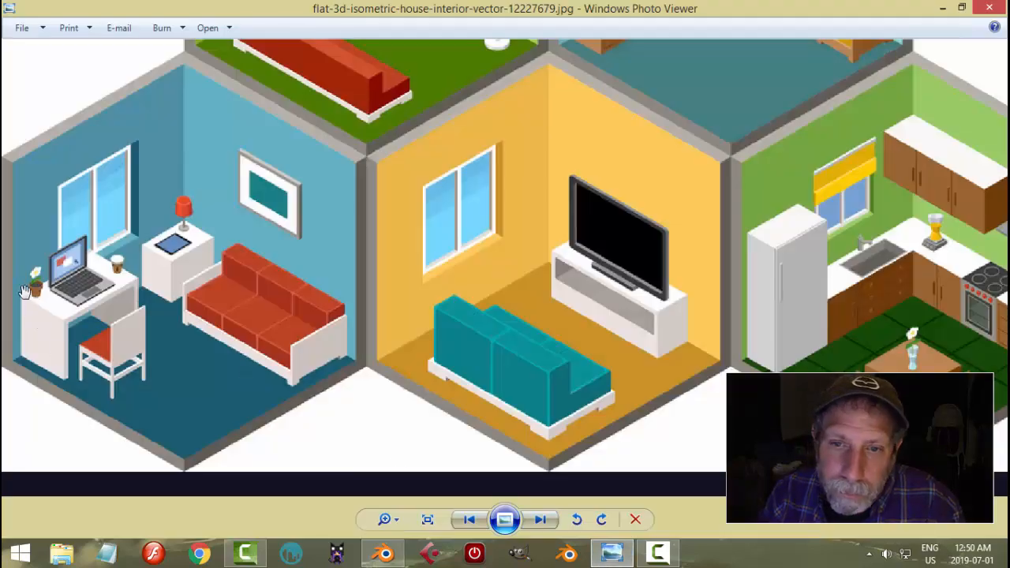
scroll(69, 323, up, 2)
scroll(38, 297, up, 1)
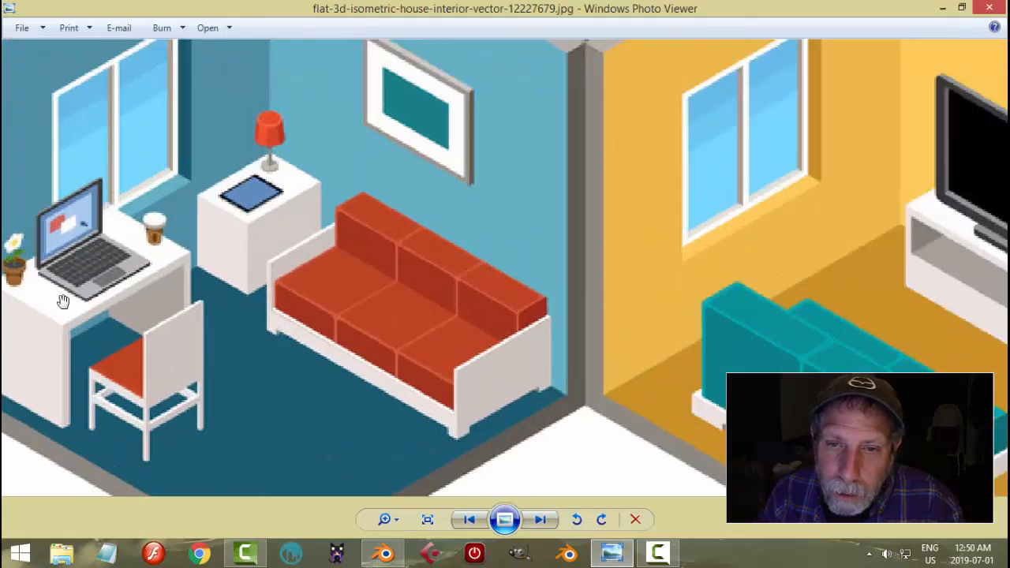
drag(70, 303, 130, 296)
scroll(111, 289, up, 1)
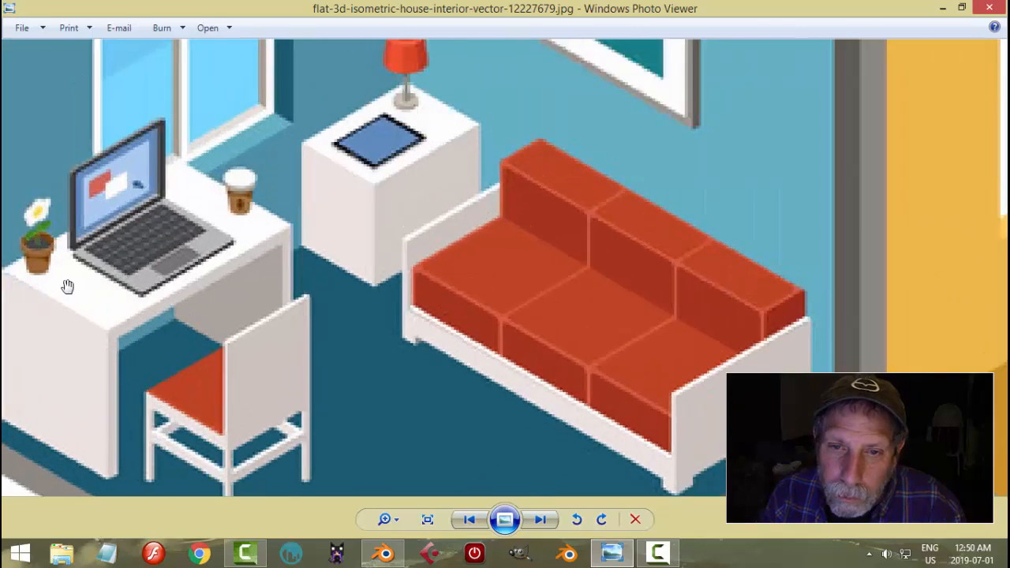
drag(67, 287, 127, 295)
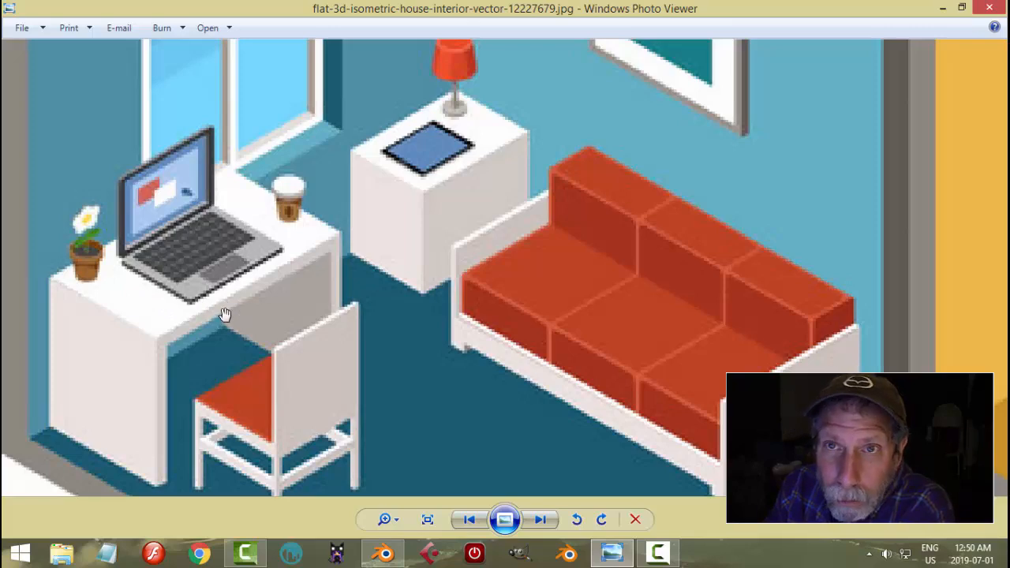
drag(225, 314, 362, 243)
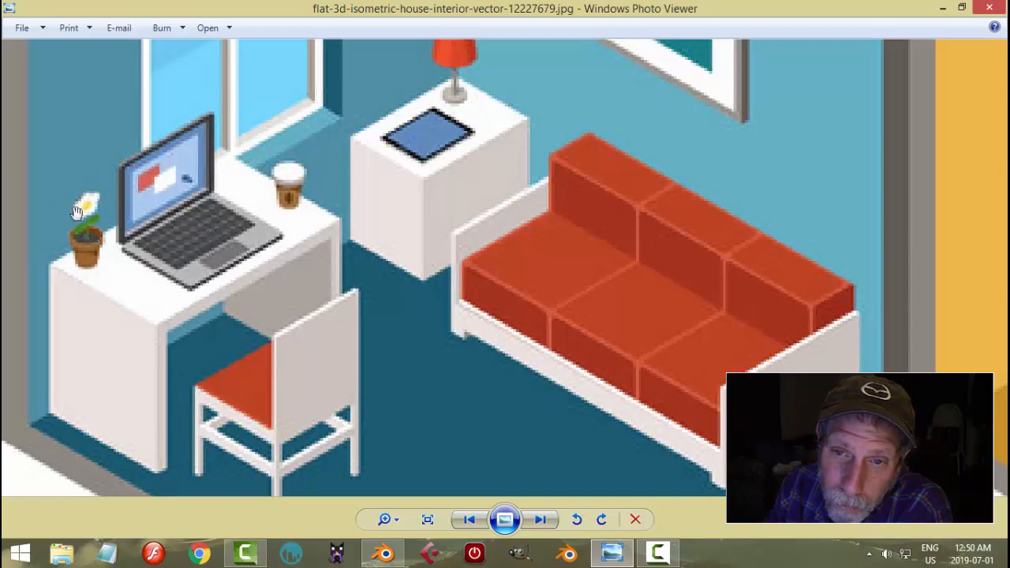
click(384, 553)
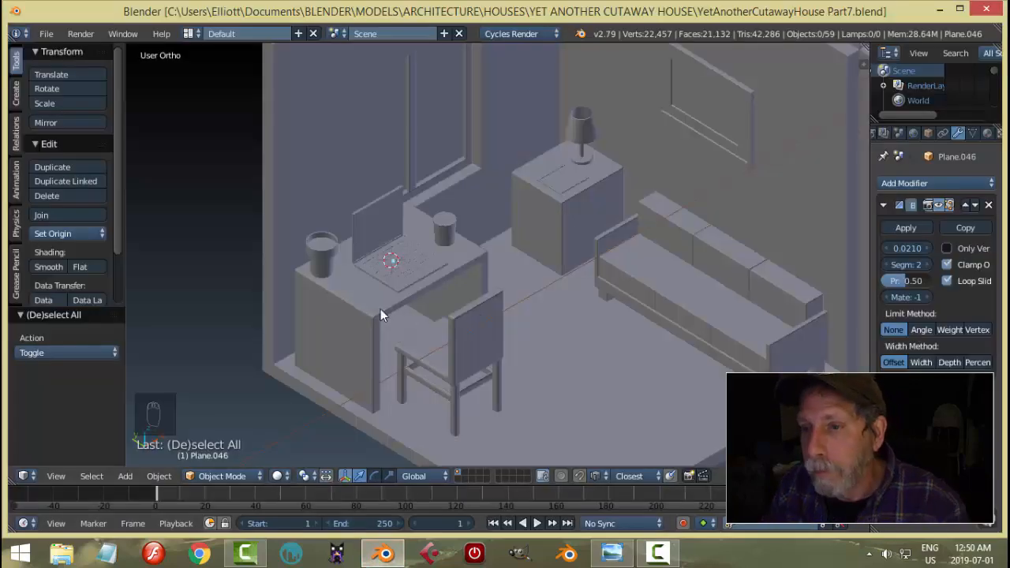
Step: Snap the 3D cursor to the soil face inside the plant pot on the desk, using face selection in Edit Mode
right_click(317, 249)
key(Tab)
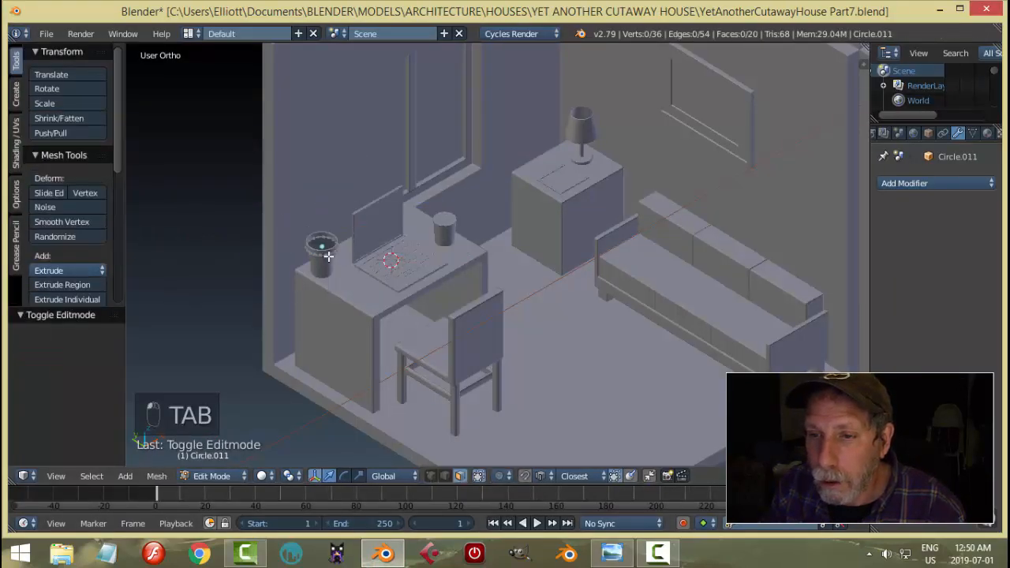
scroll(322, 253, up, 2)
alt+right_click(258, 255)
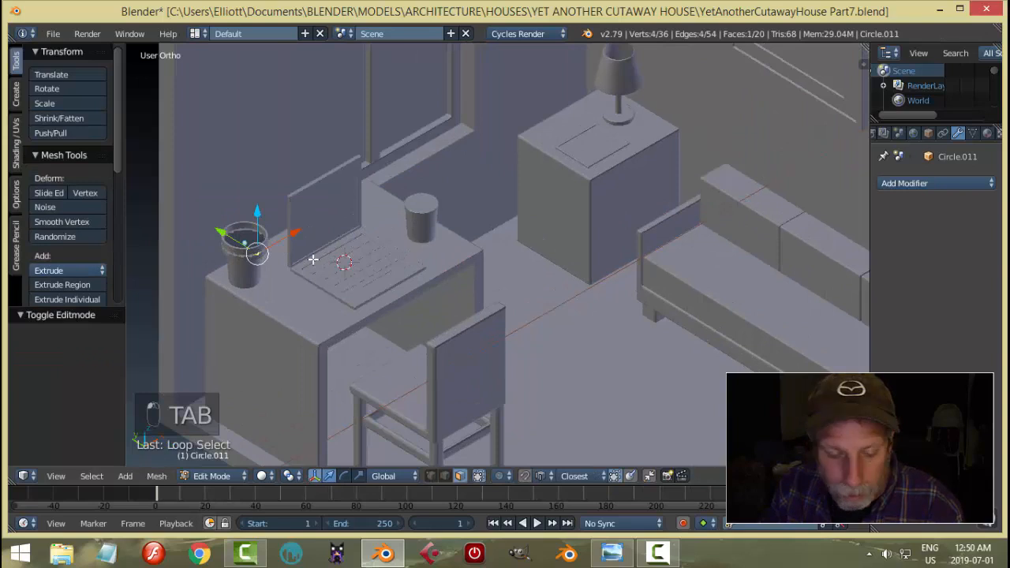
key(a)
key(a)
key(ctrl+Tab)
click(277, 262)
right_click(243, 242)
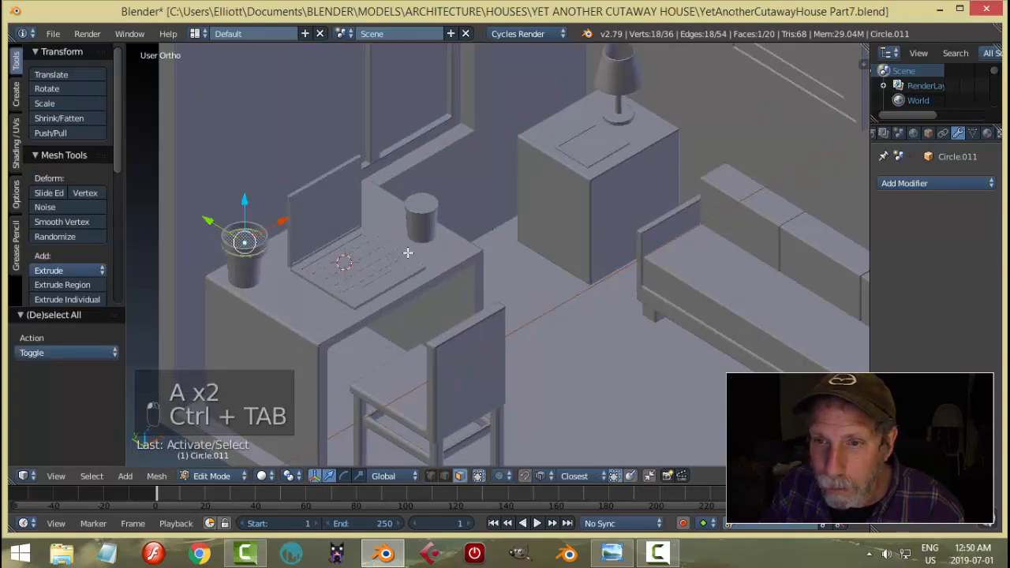
key(shift+s)
click(429, 251)
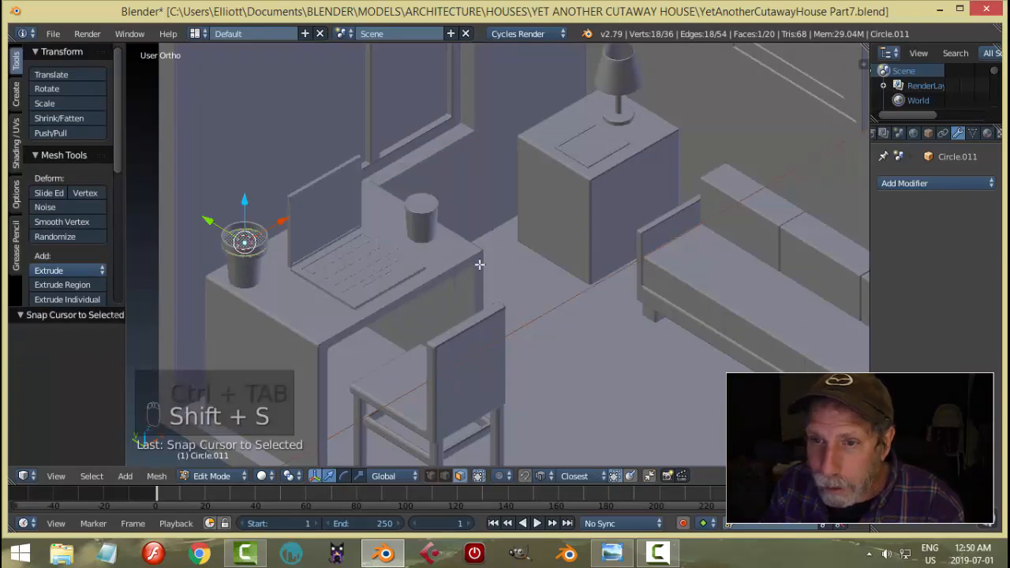
key(a)
key(Tab)
click(392, 273)
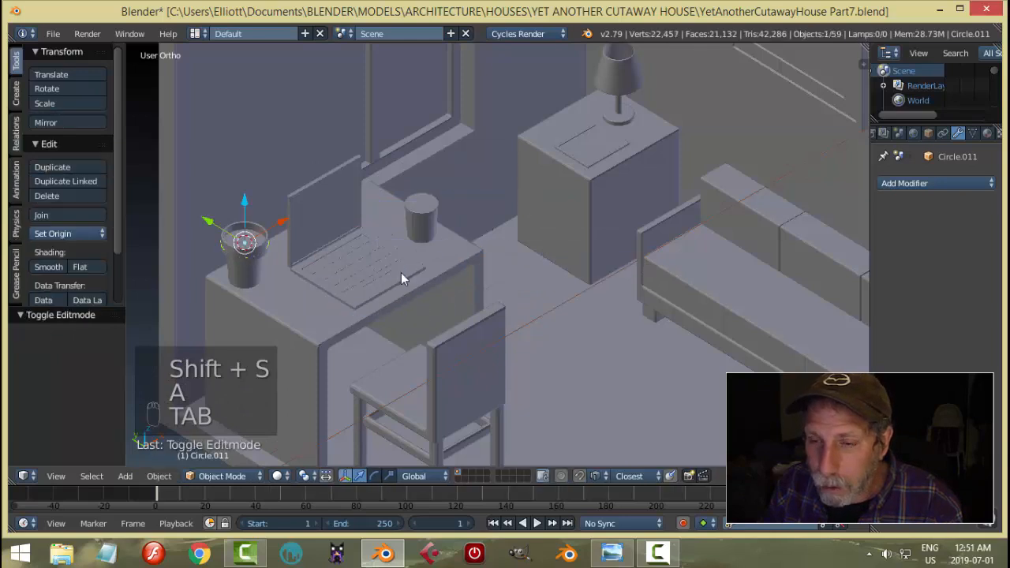
Step: Add a mesh circle with 6 vertices at the 3D cursor in the plant pot
scroll(402, 273, down, 1)
shift+middle_drag(495, 273, 567, 277)
scroll(474, 276, up, 2)
key(a)
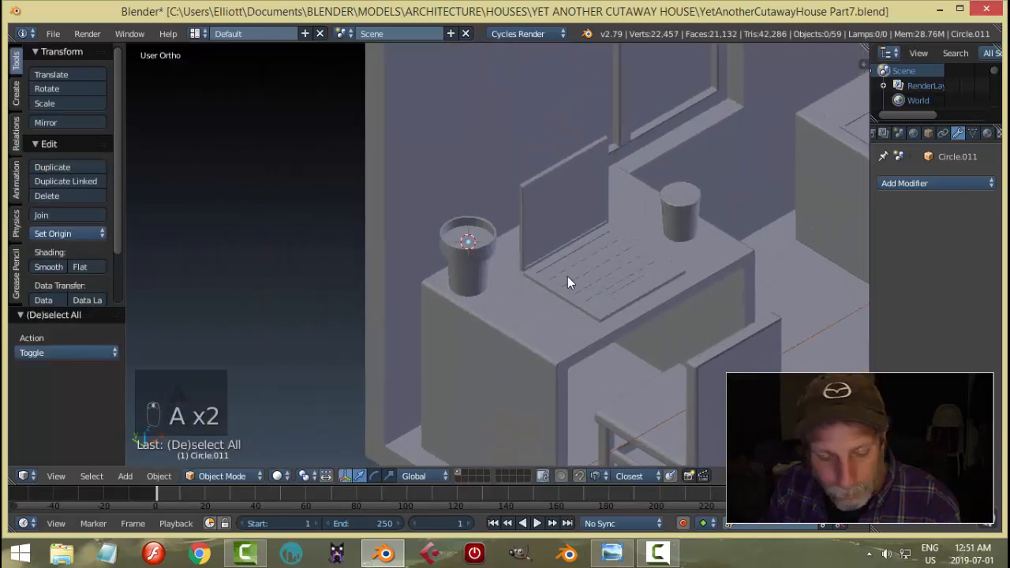
key(shift+a)
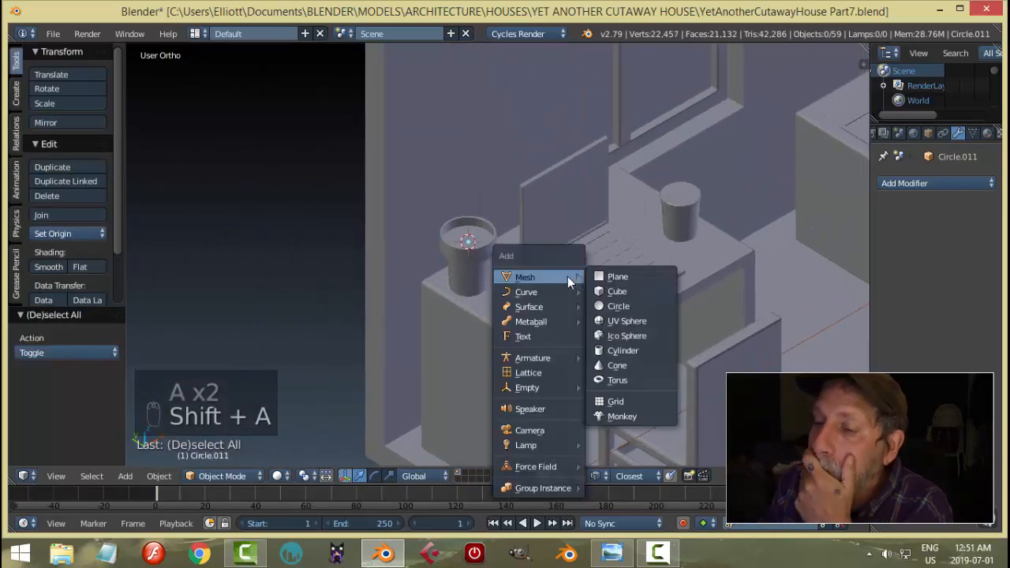
click(618, 307)
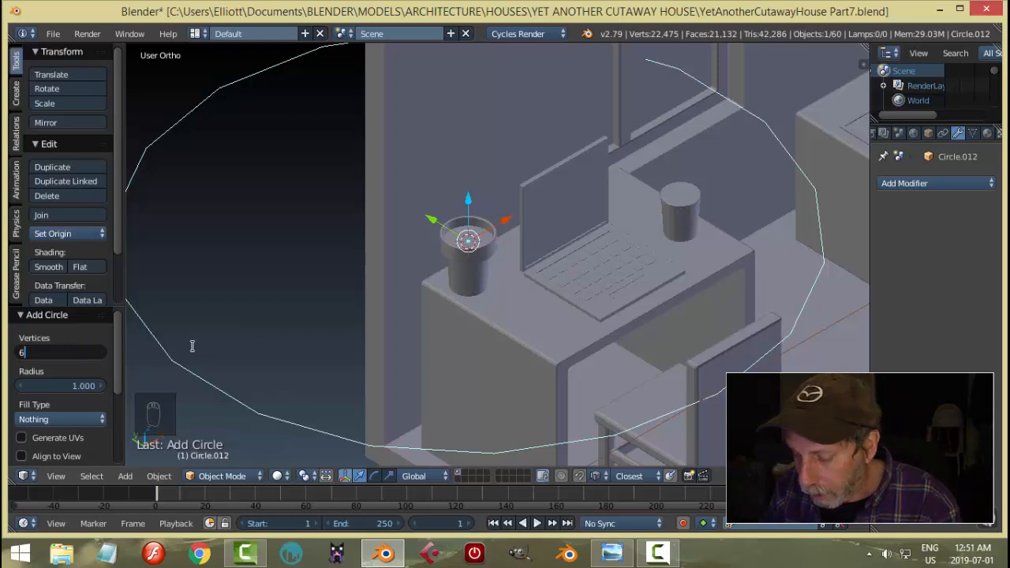
key(Return)
scroll(509, 281, down, 3)
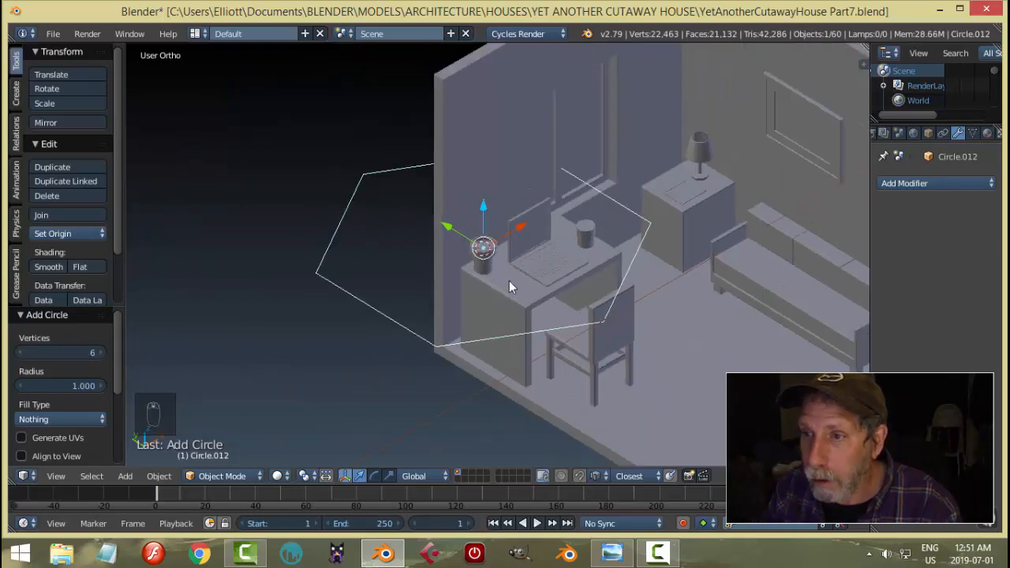
Step: Scale the six-sided circle to 0.106 in Edit Mode so it just surrounds the pot's rim, and switch to vertex selection
key(Tab)
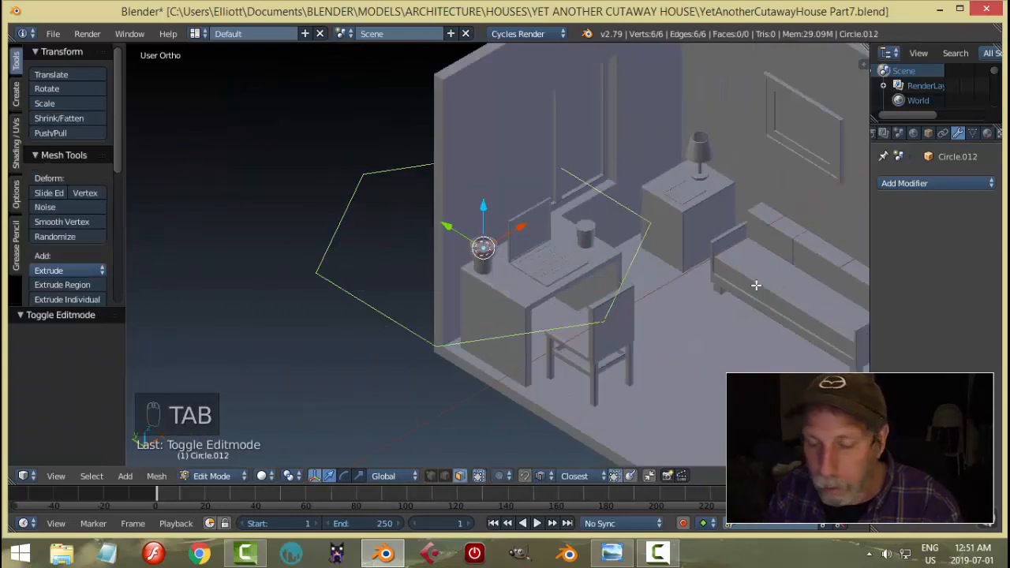
key(s)
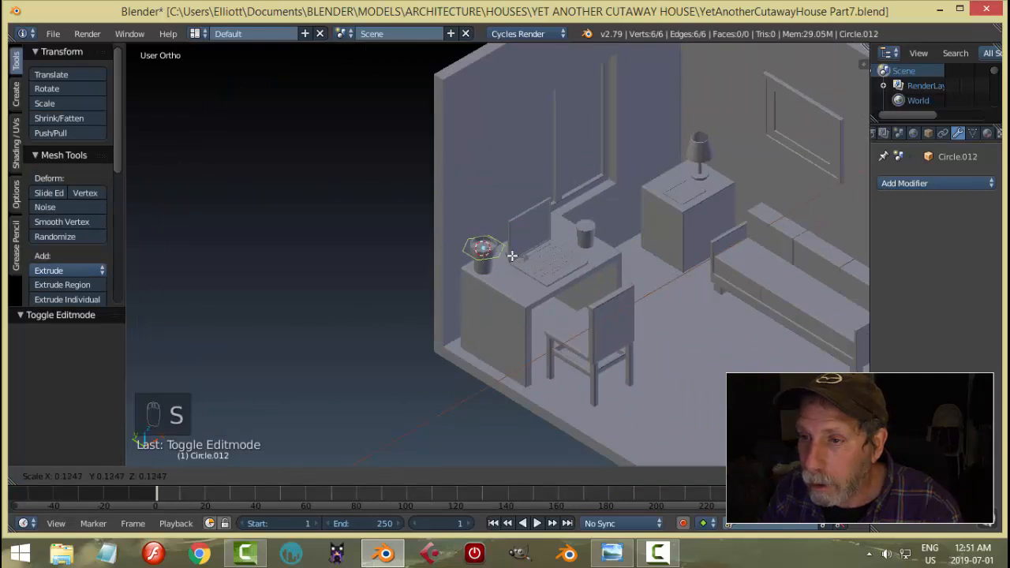
click(513, 255)
key(KP_Decimal)
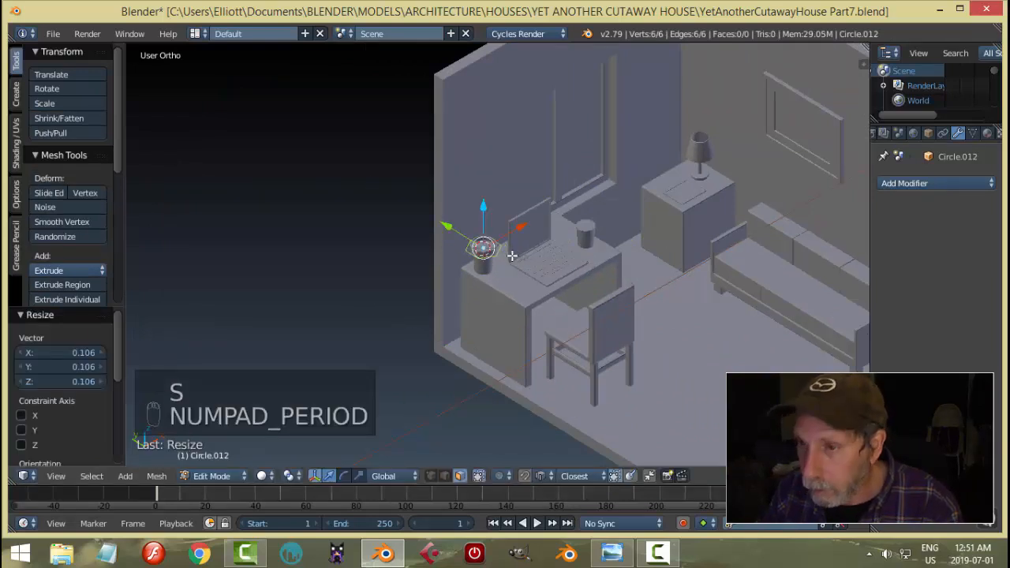
key(ctrl+Tab)
click(489, 231)
key(KP_Decimal)
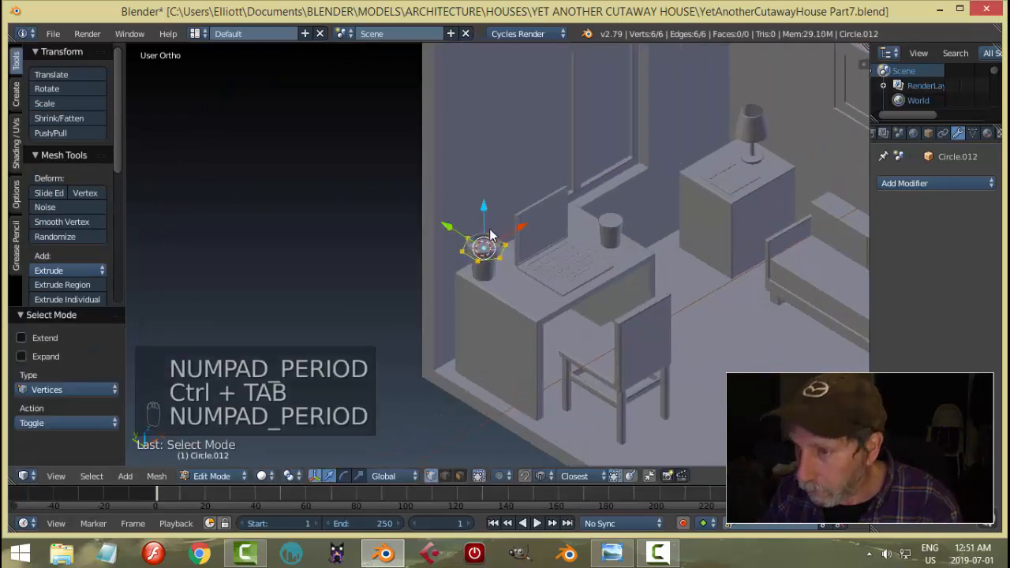
middle_drag(660, 256, 623, 323)
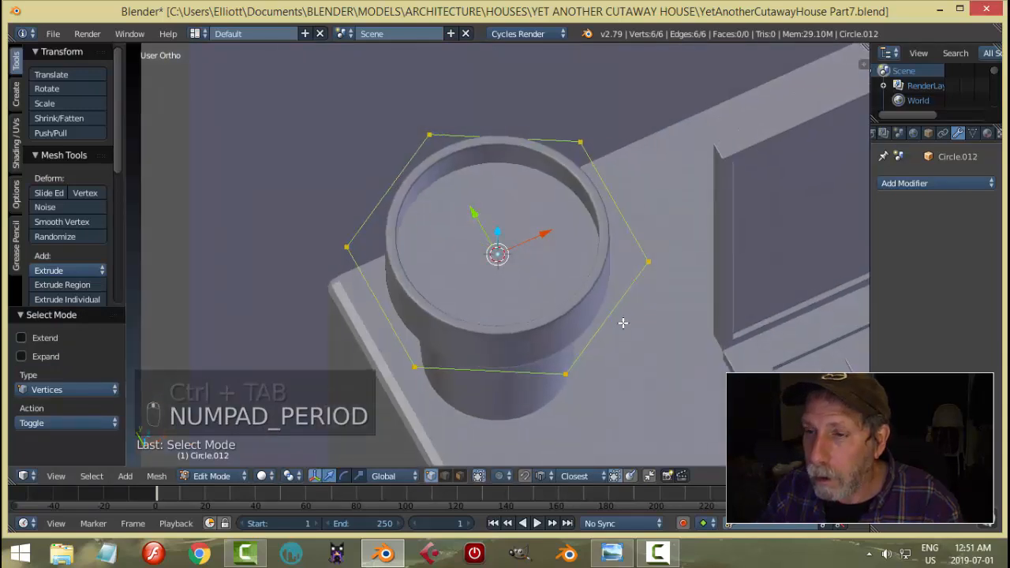
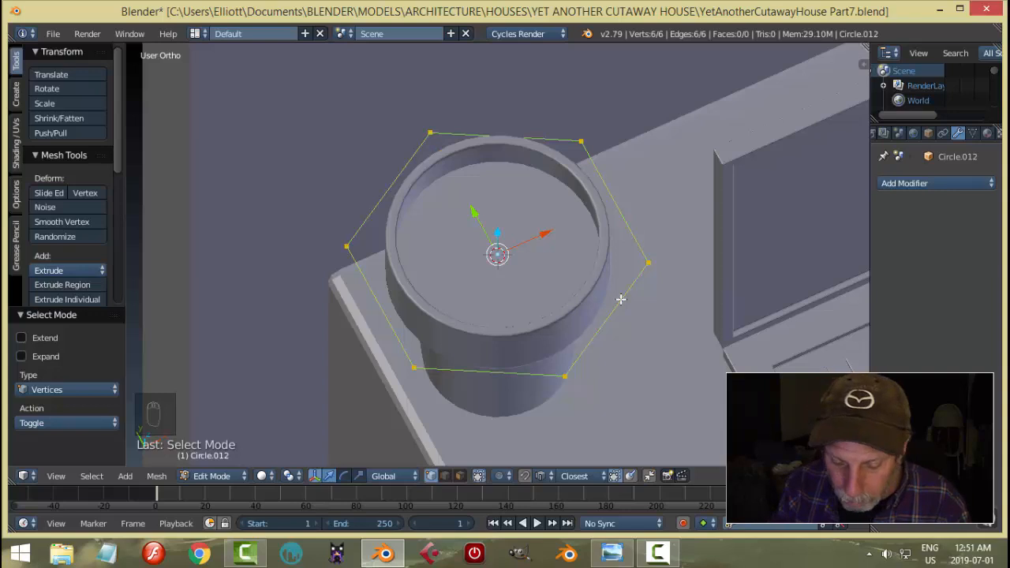
Step: Bevel all six corner vertices of the circle by about 0.012 with 3 segments
key(ctrl+shift+b)
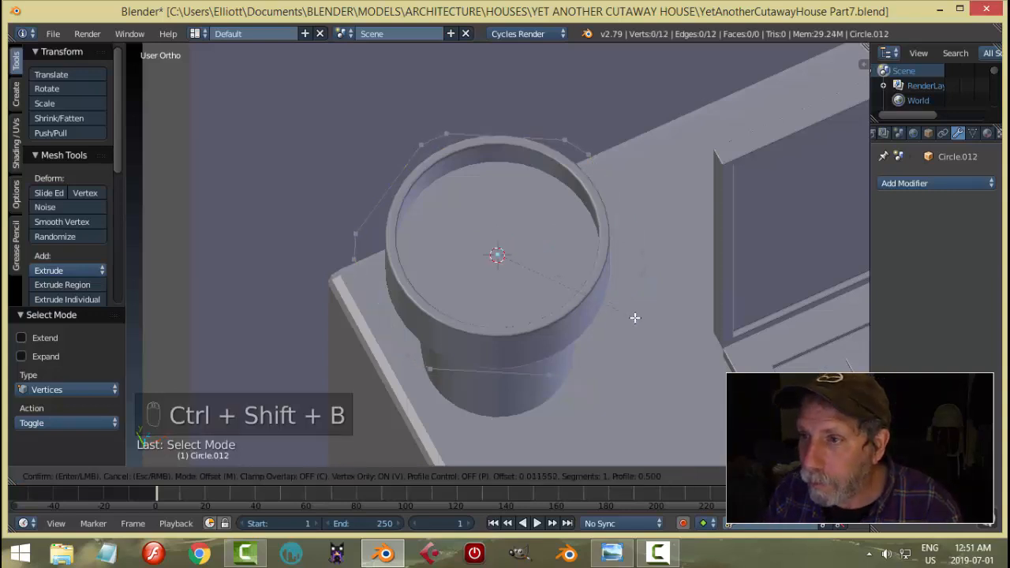
scroll(635, 317, up, 1)
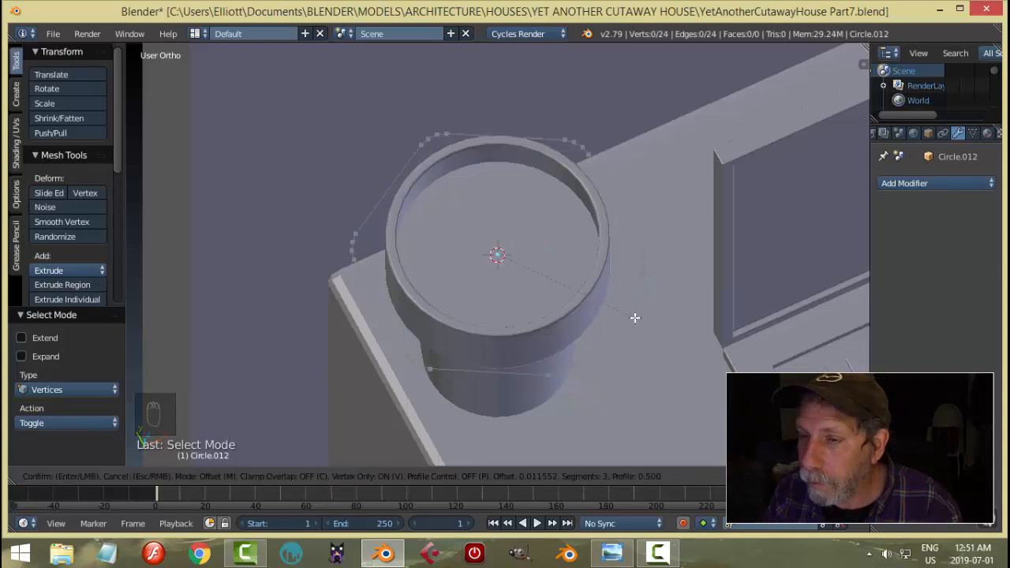
click(636, 317)
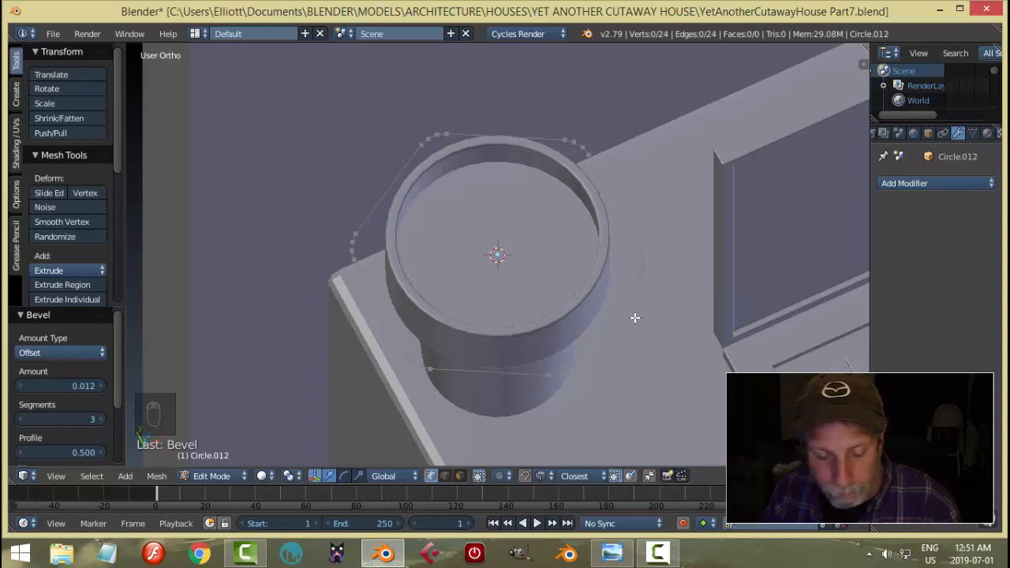
Step: Subdivide the two straight edges of the petal outline on the pot's near side, each with one cut
right_click(371, 262)
shift+right_click(406, 352)
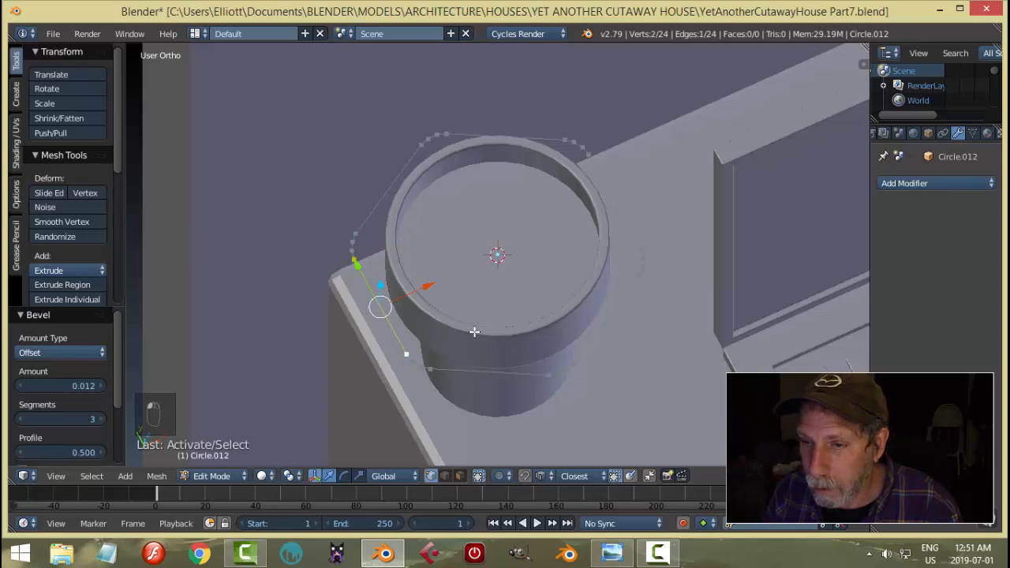
key(w)
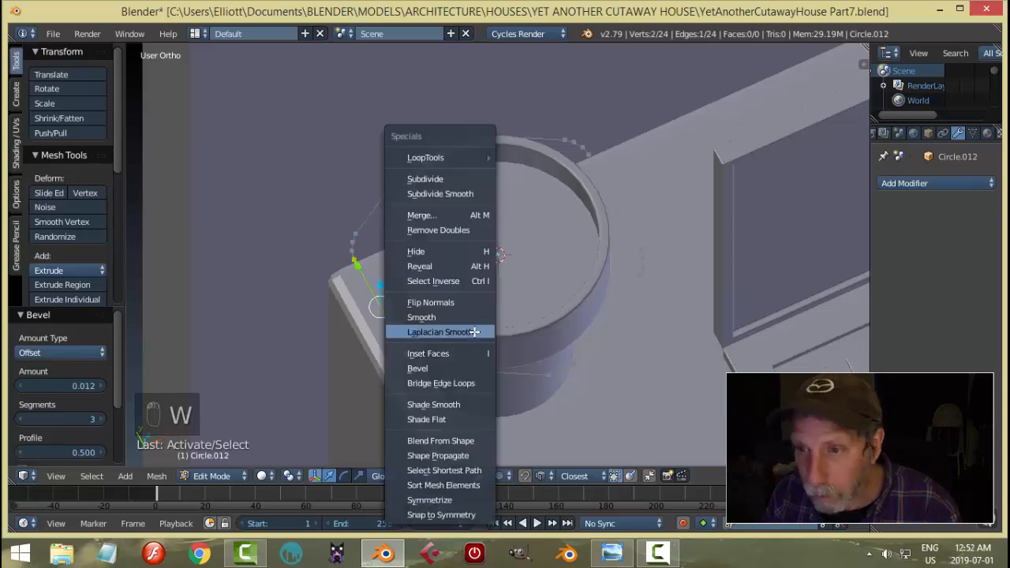
click(450, 177)
key(a)
right_click(450, 363)
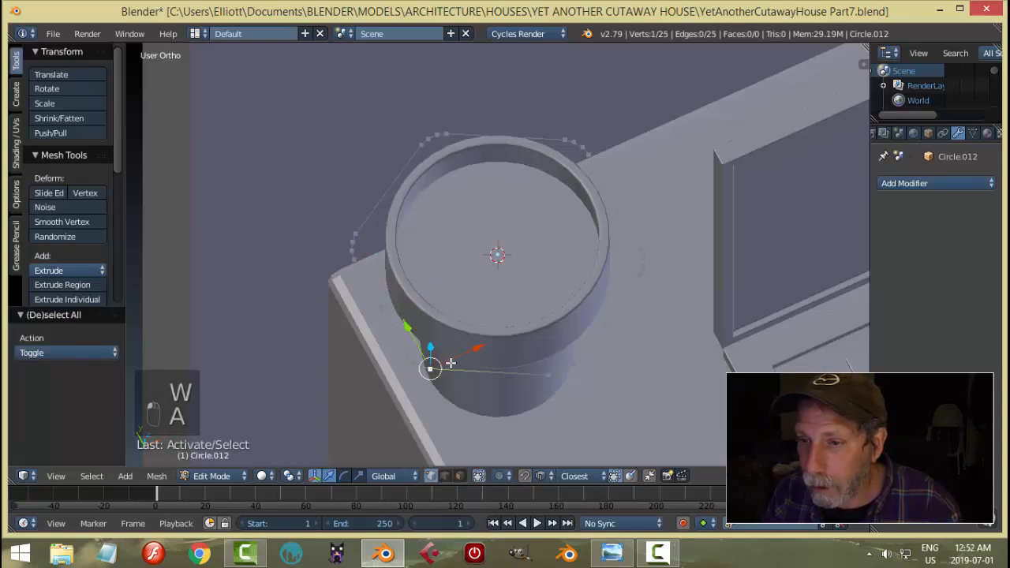
shift+right_click(540, 368)
key(w)
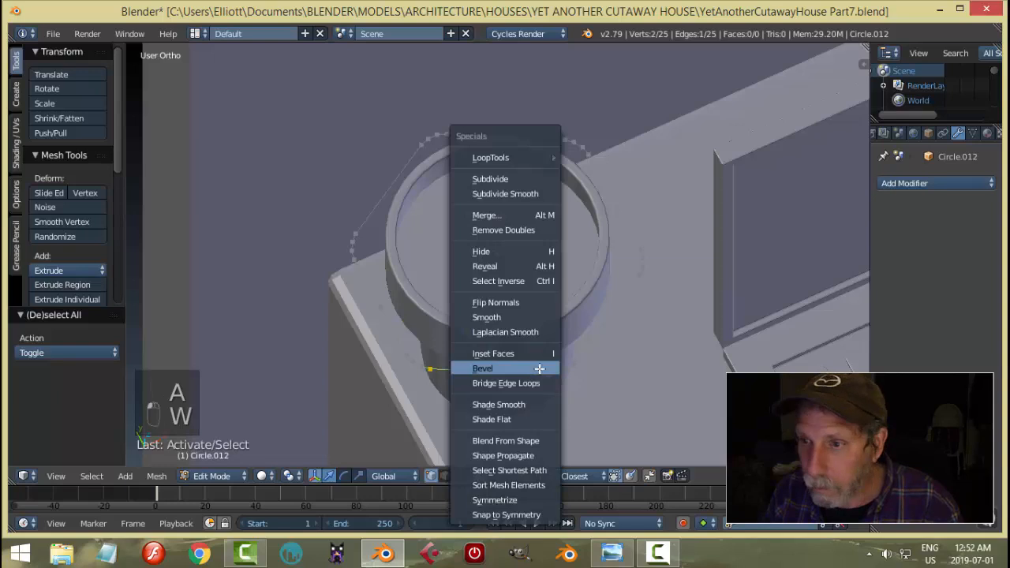
click(513, 180)
Step: Subdivide the two straight edges of the petal outline on the pot's far side, each with one cut
right_click(421, 148)
shift+right_click(365, 216)
key(w)
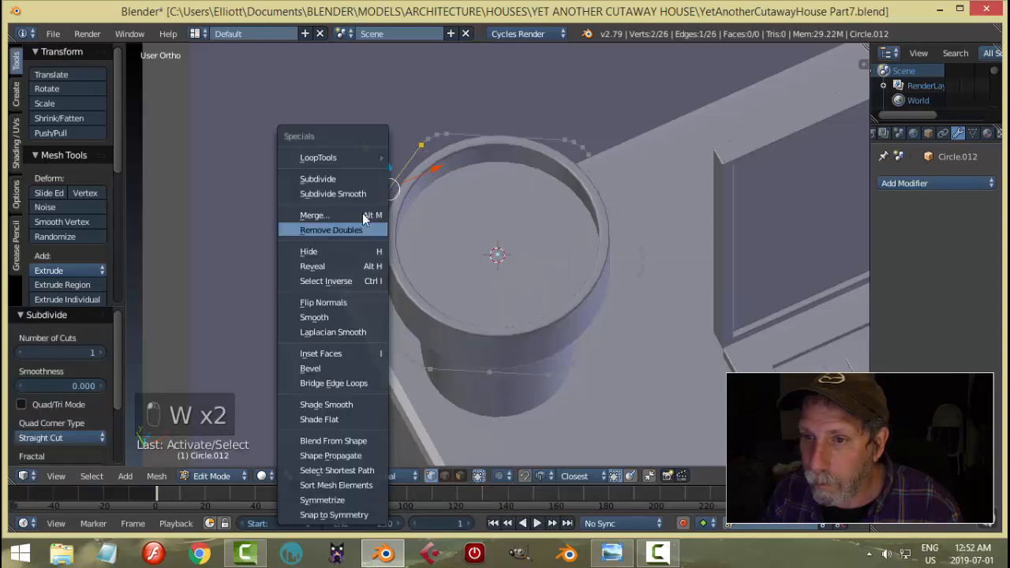
click(361, 180)
right_click(449, 133)
shift+right_click(562, 136)
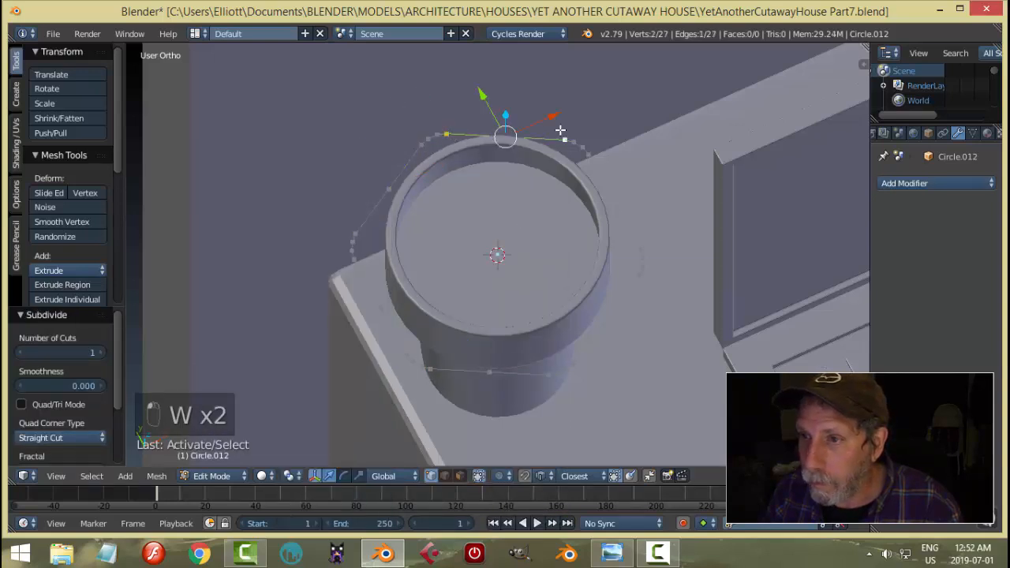
key(w)
click(543, 128)
key(a)
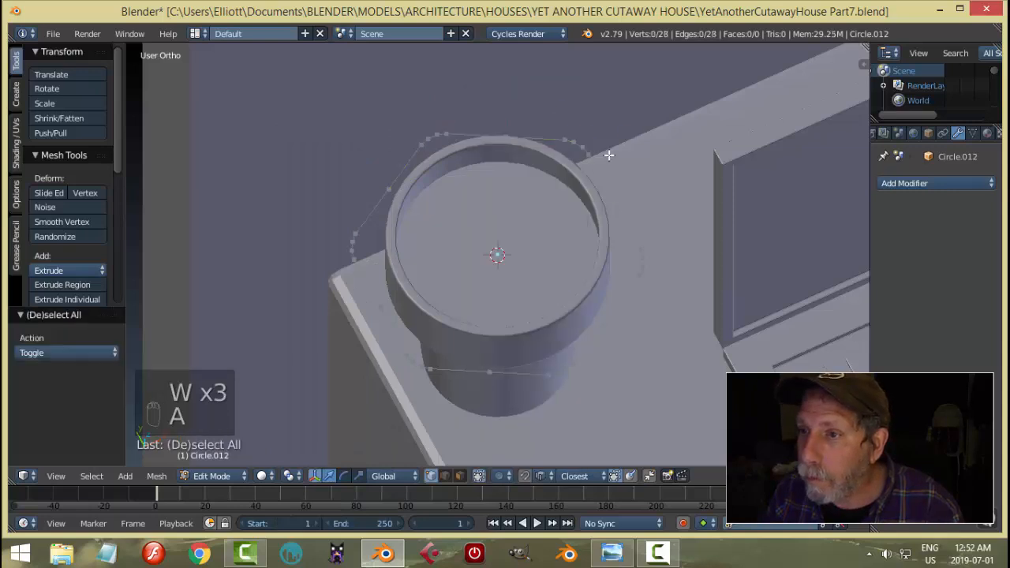
Step: Subdivide the two remaining straight edges of the petal outline on the laptop side, each with one cut
right_click(615, 164)
shift+right_click(644, 237)
key(w)
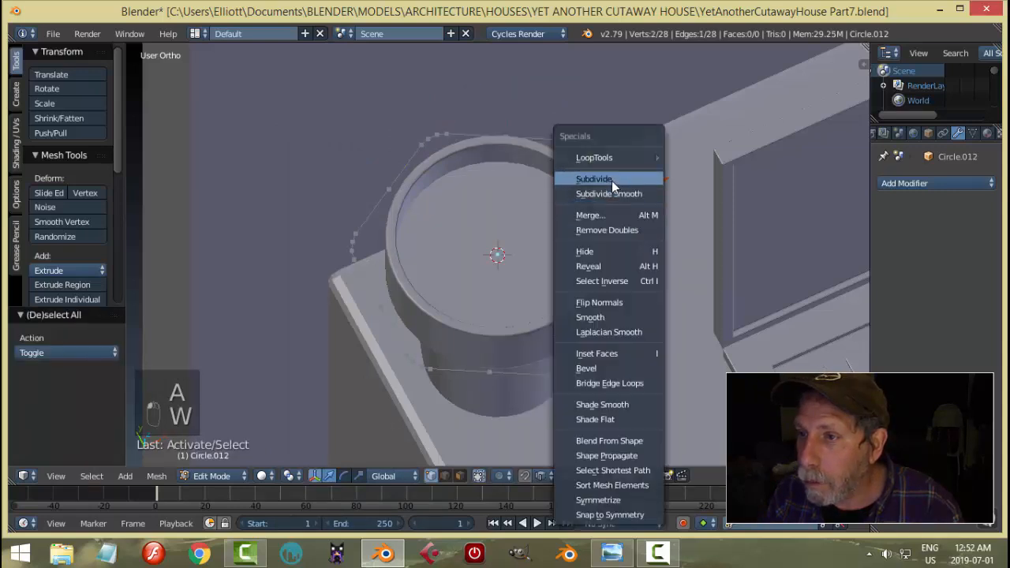
click(612, 177)
key(a)
right_click(642, 282)
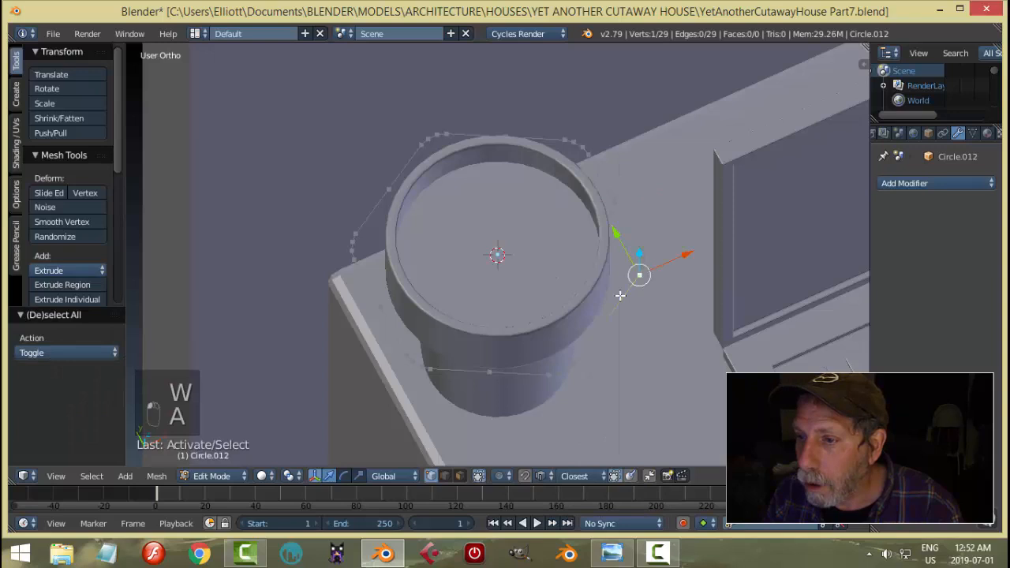
shift+right_click(584, 352)
key(w)
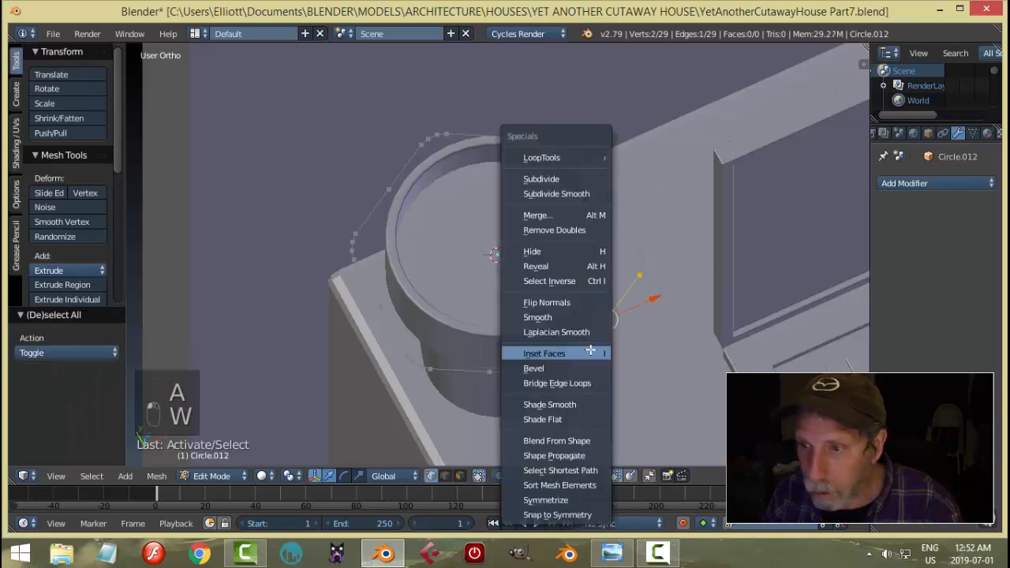
click(551, 179)
Step: Scale the six midpoint vertices between the rounded petal tips inward to about 0.736
right_click(388, 191)
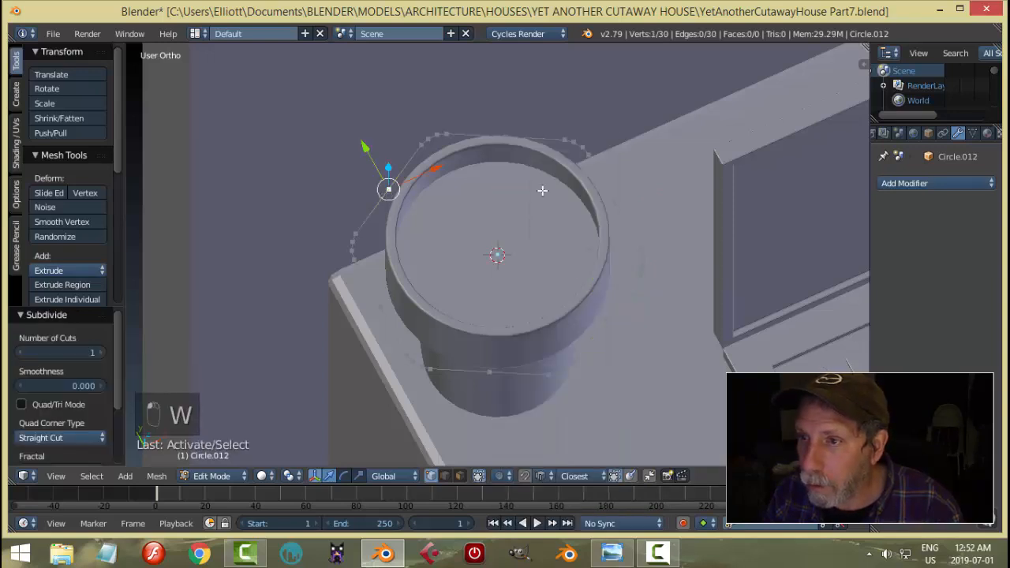
shift+right_click(614, 201)
shift+right_click(503, 135)
shift+right_click(585, 324)
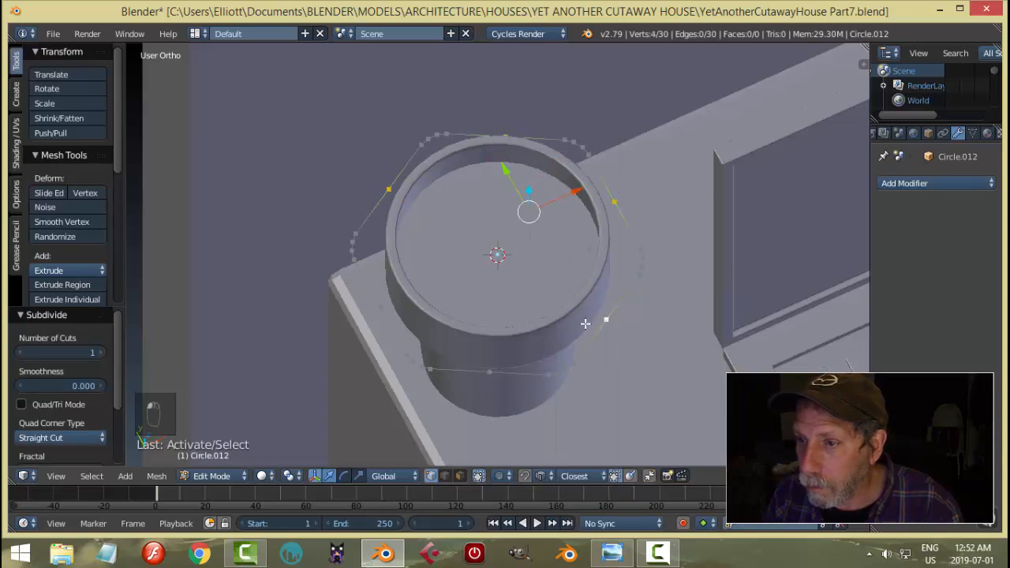
shift+right_click(490, 372)
shift+right_click(383, 307)
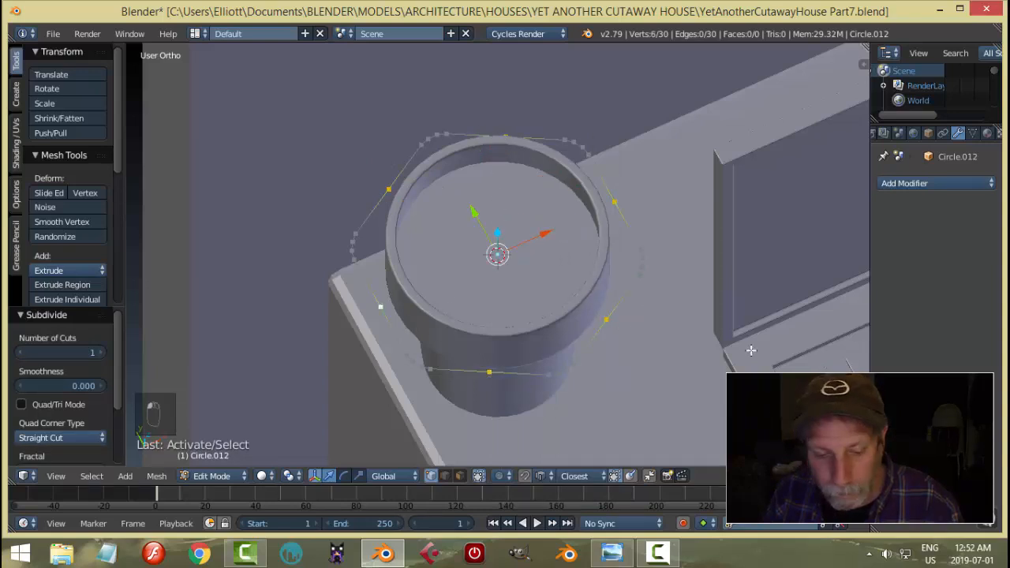
key(s)
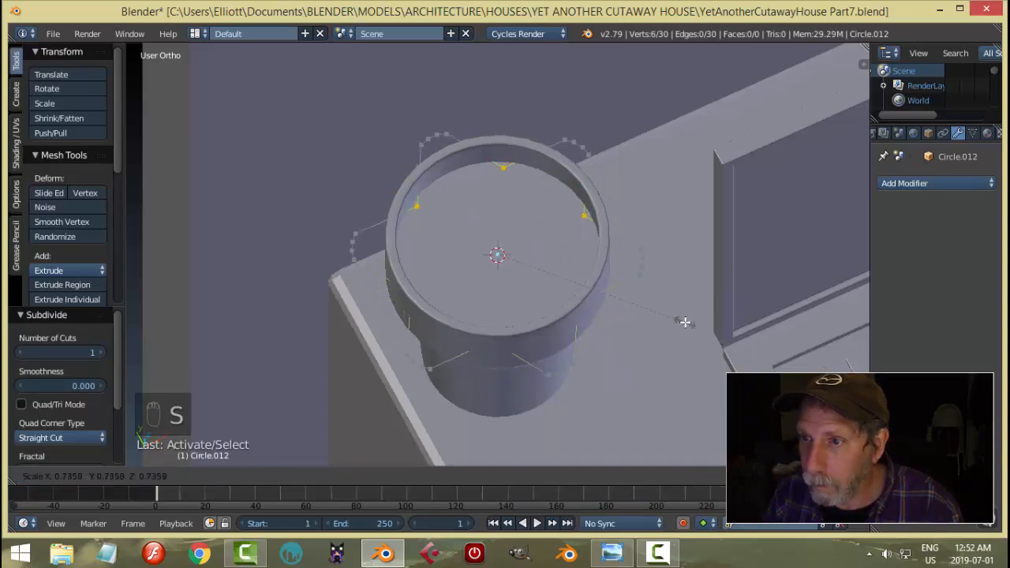
click(685, 322)
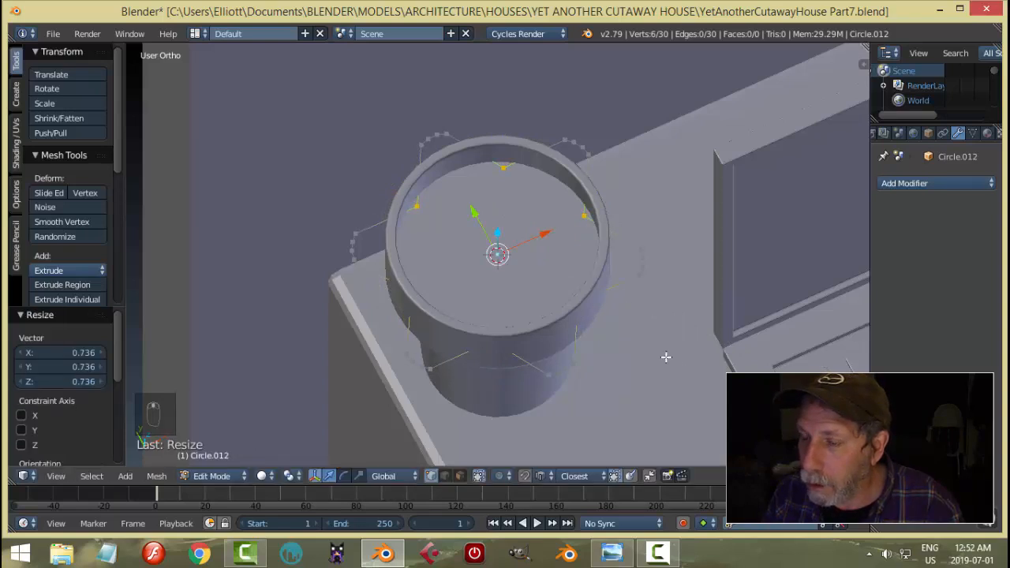
Step: Raise the whole petal outline about 0.058 along Z above the pot
middle_drag(665, 354, 652, 330)
key(a)
key(a)
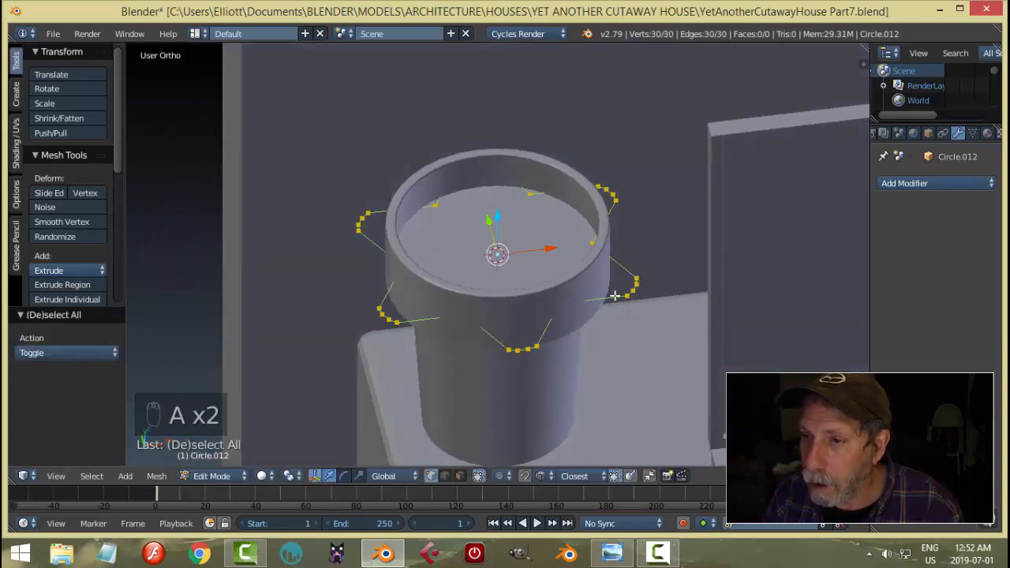
middle_drag(615, 295, 549, 275)
drag(506, 218, 516, 151)
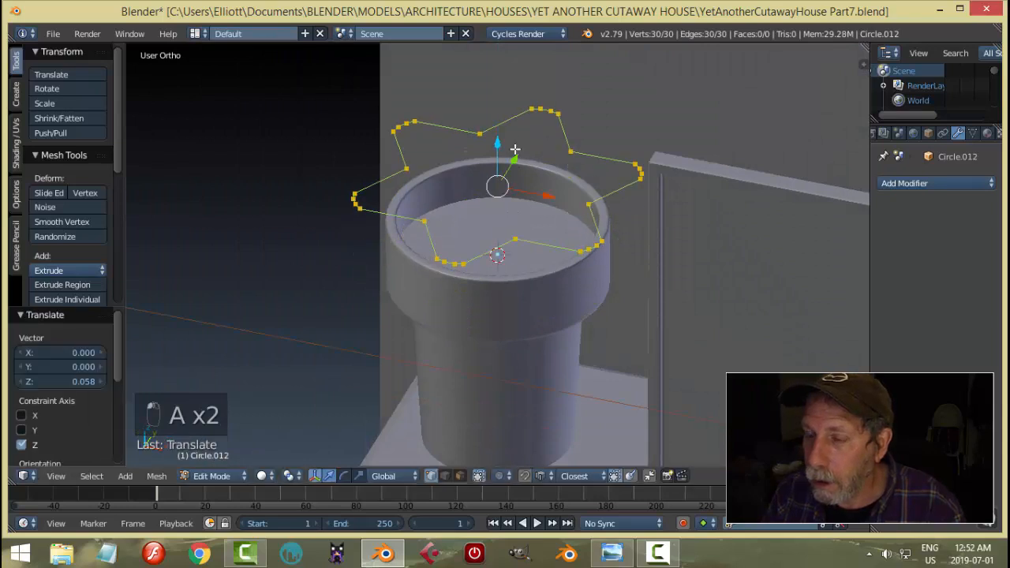
middle_drag(516, 151, 641, 220)
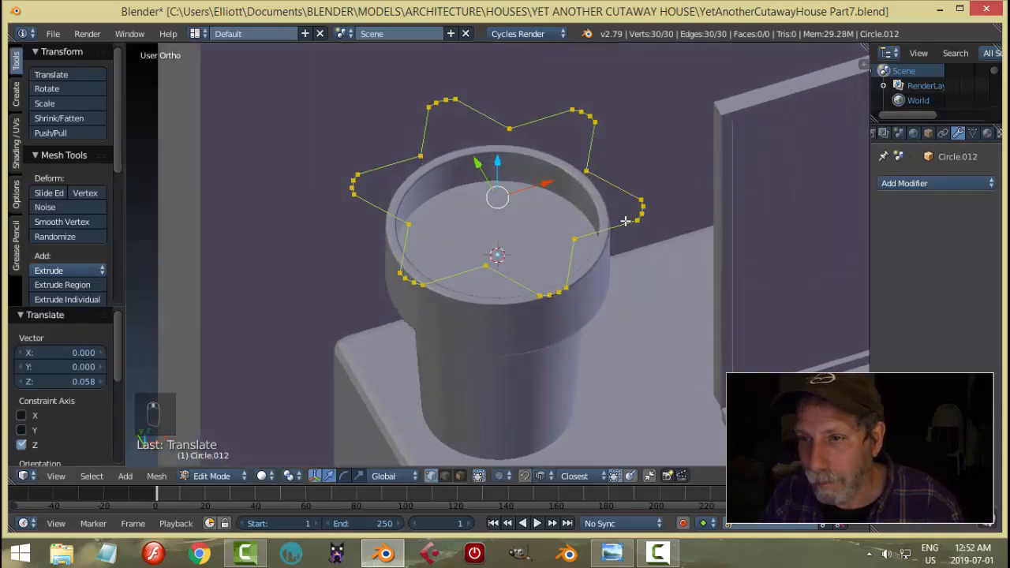
Step: Extrude the entire petal outline inward, scaling the new inner ring to about 0.641
key(a)
right_click(422, 156)
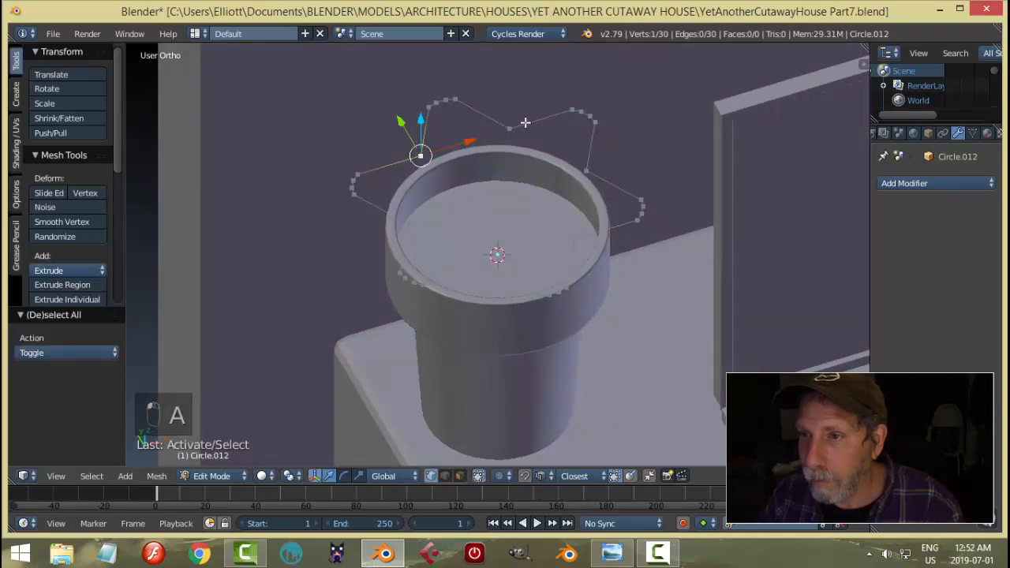
key(a)
key(a)
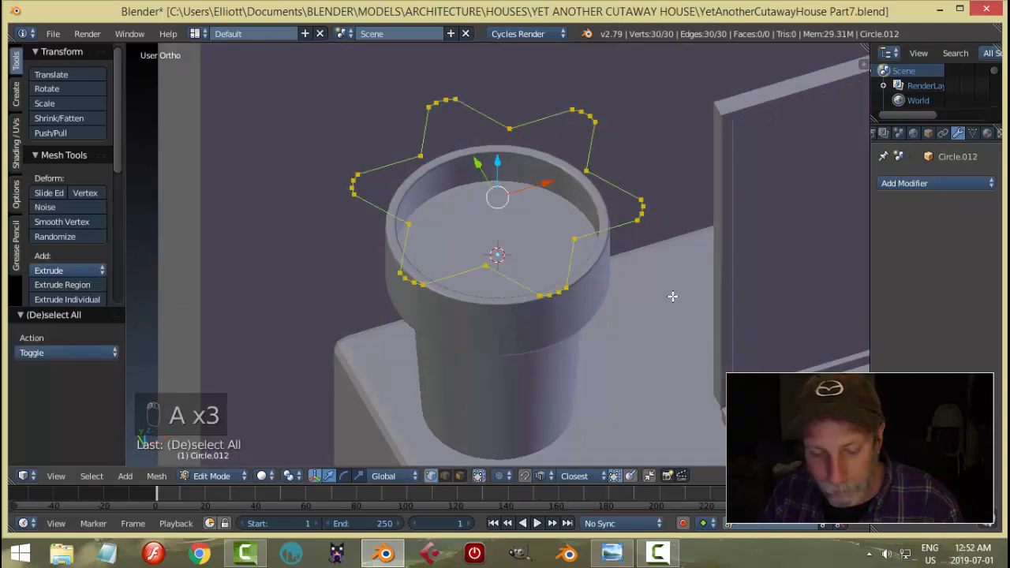
key(e)
key(s)
click(588, 302)
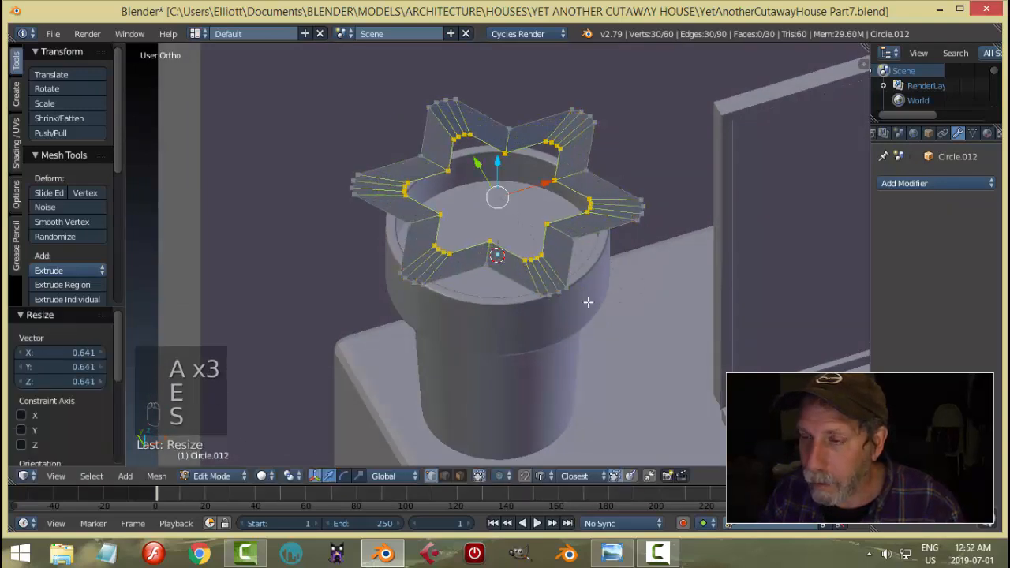
middle_drag(588, 302, 530, 297)
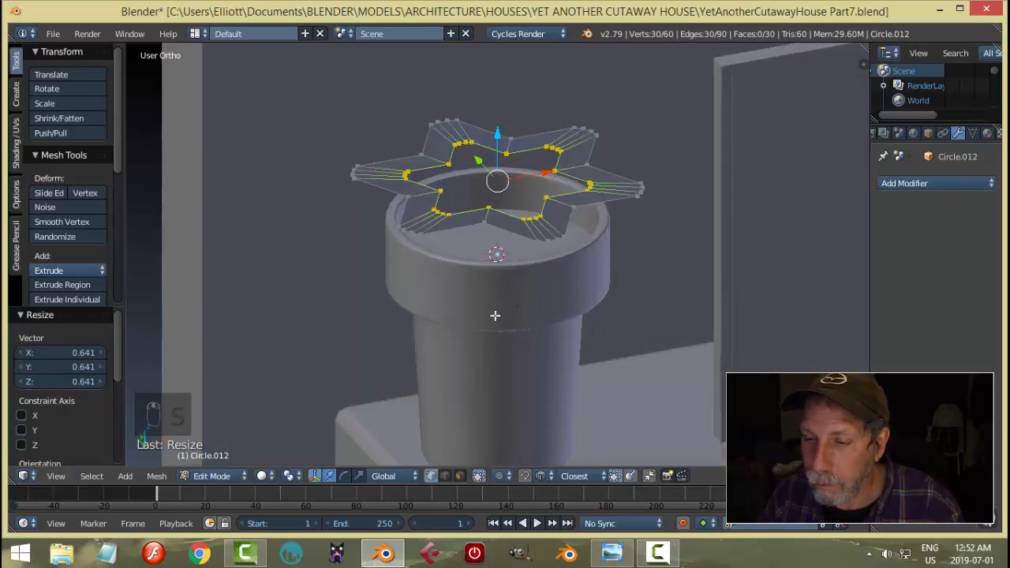
Step: Reshape the inner ring into a regular circle with LoopTools and scale it to about 0.694
key(w)
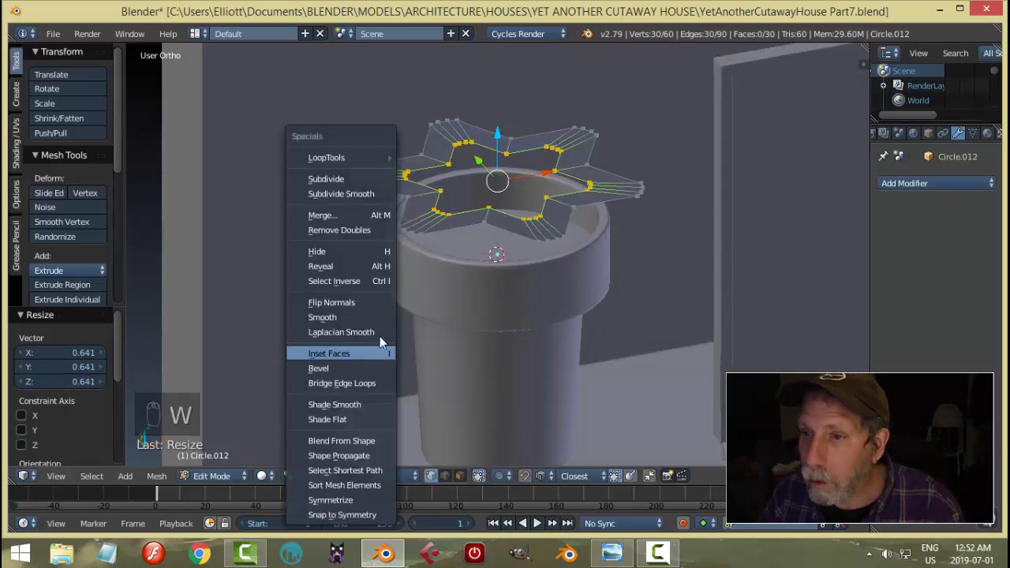
mouse_move(333, 159)
click(435, 172)
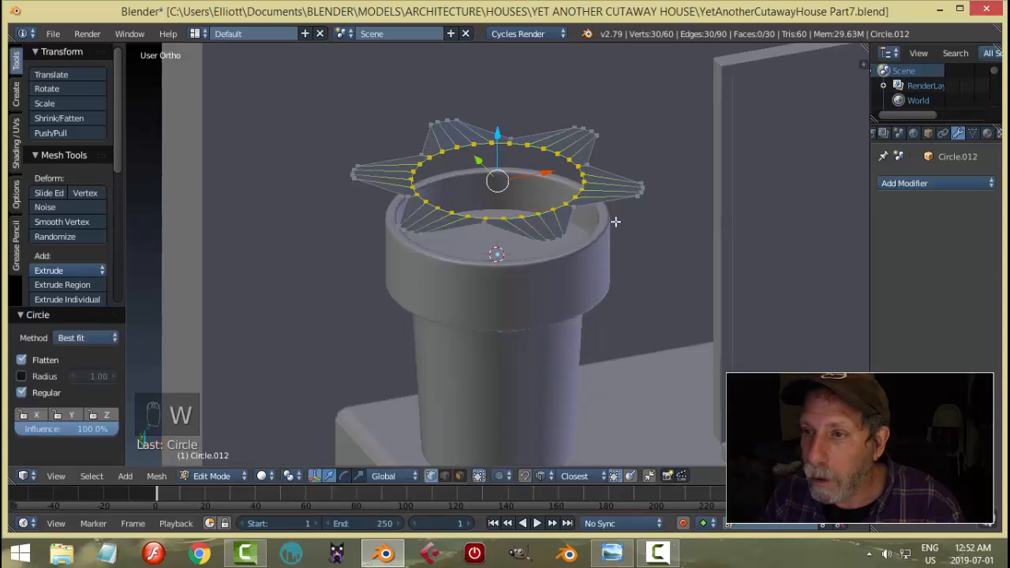
key(s)
click(603, 227)
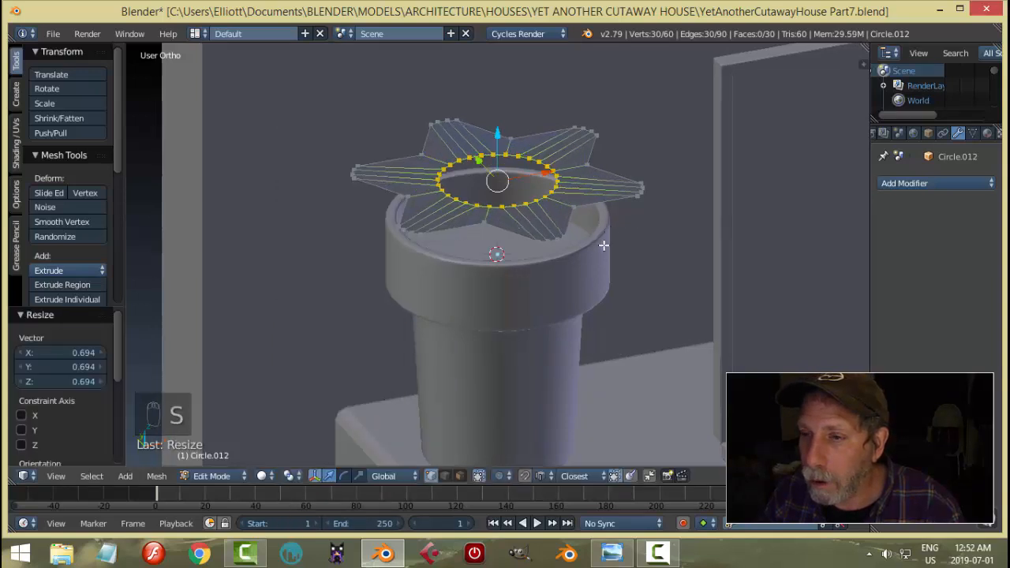
middle_drag(605, 246, 423, 229)
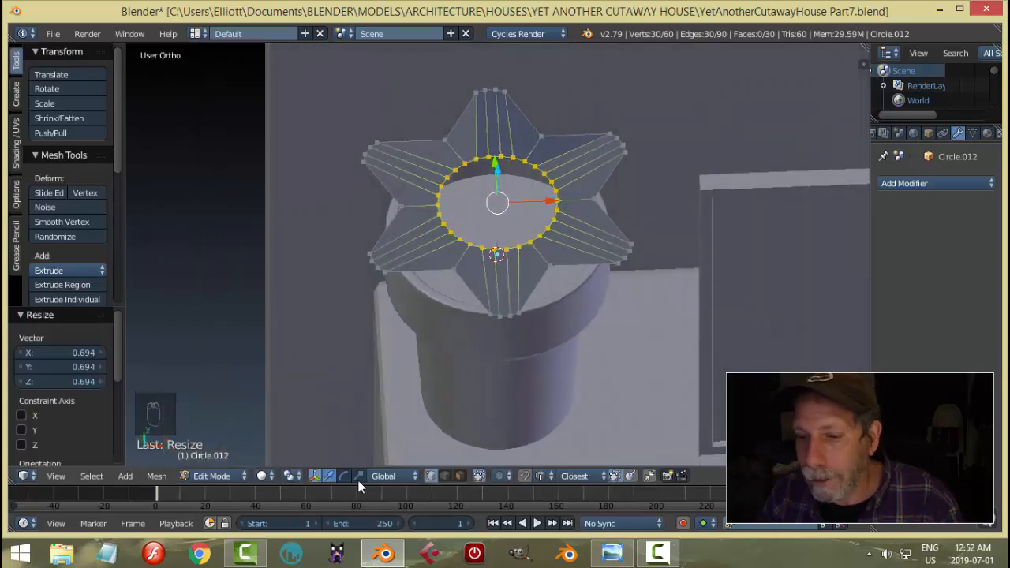
Step: Check the flower in the reference picture in Windows Photo Viewer, and extrude the whole flower mesh upward in Blender for slight thickness
click(613, 554)
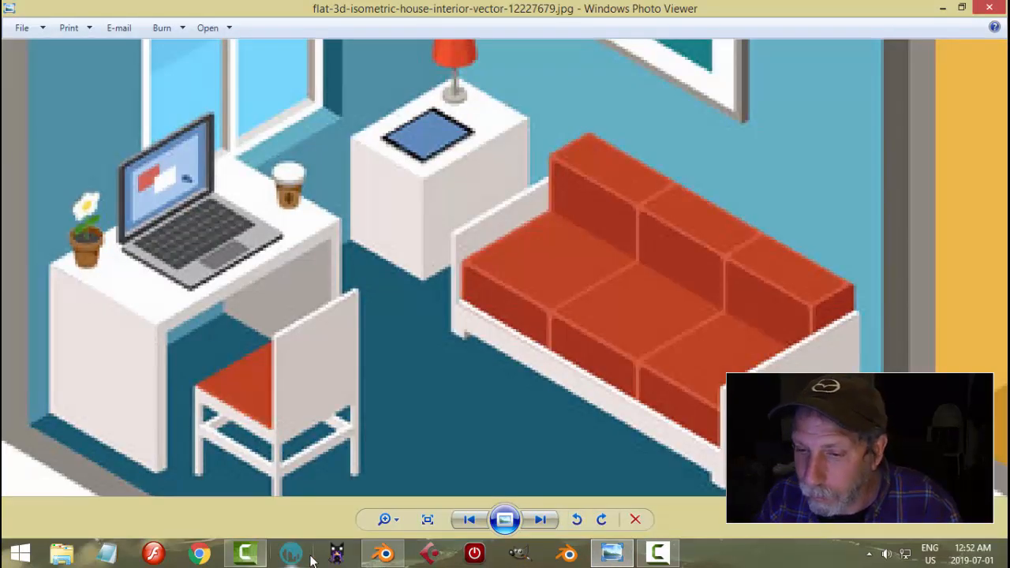
click(384, 554)
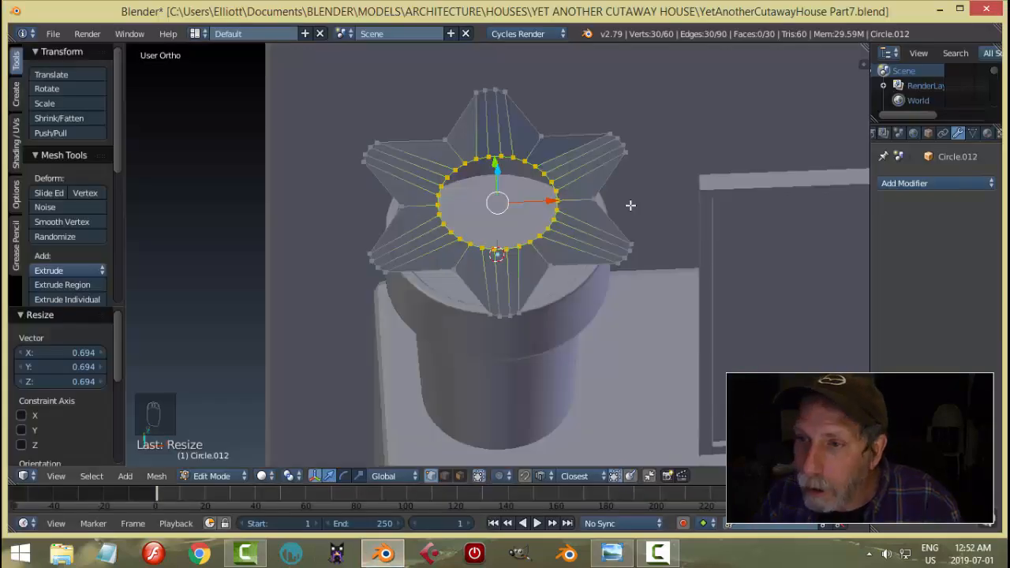
key(a)
key(a)
key(a)
middle_drag(619, 229, 593, 232)
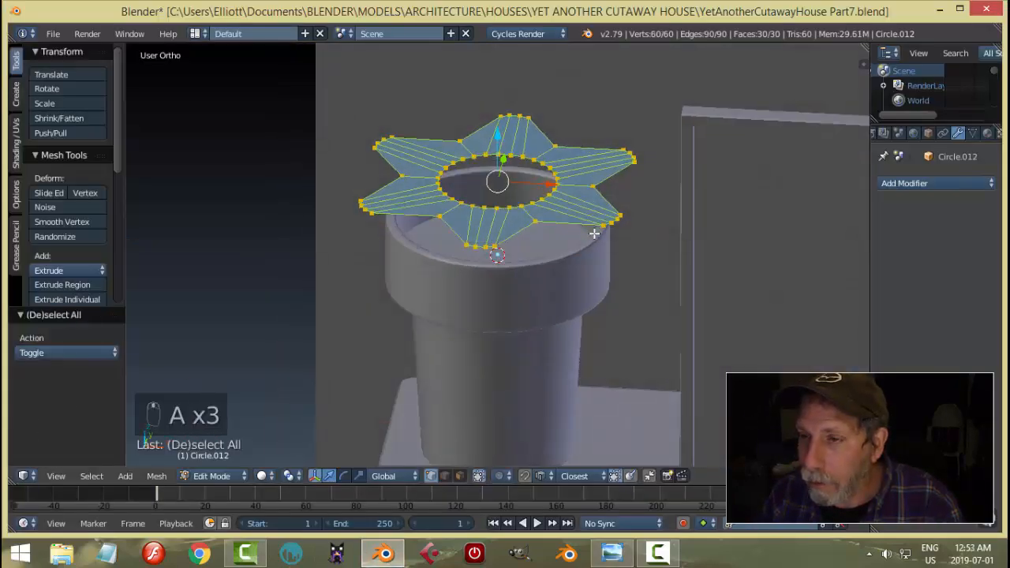
key(e)
click(595, 223)
key(a)
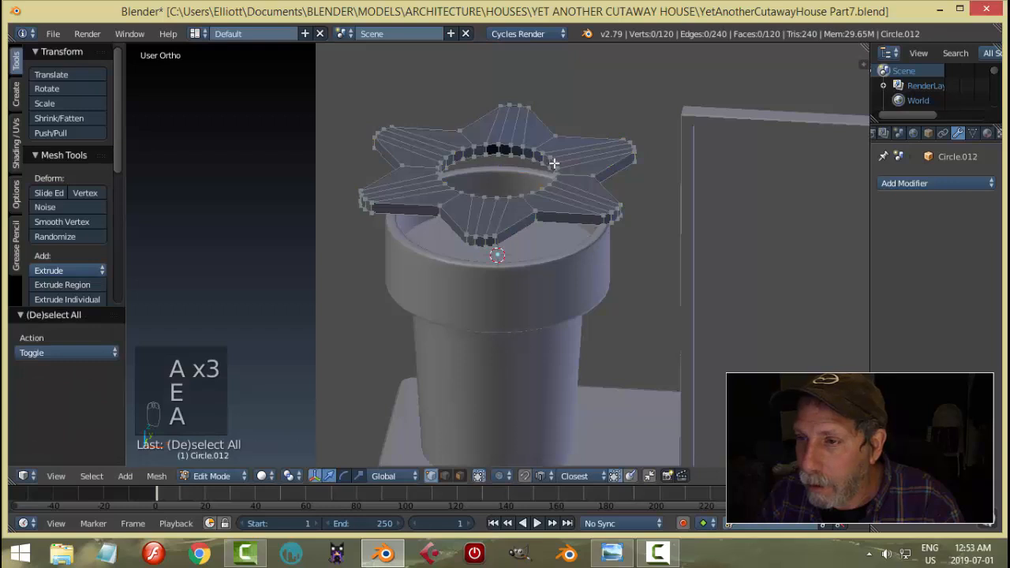
Step: Recalculate the normals of the entire flower mesh and return to Object Mode
mouse_move(582, 167)
middle_down()
mouse_move(530, 214)
mouse_move(581, 166)
middle_up()
key(Tab)
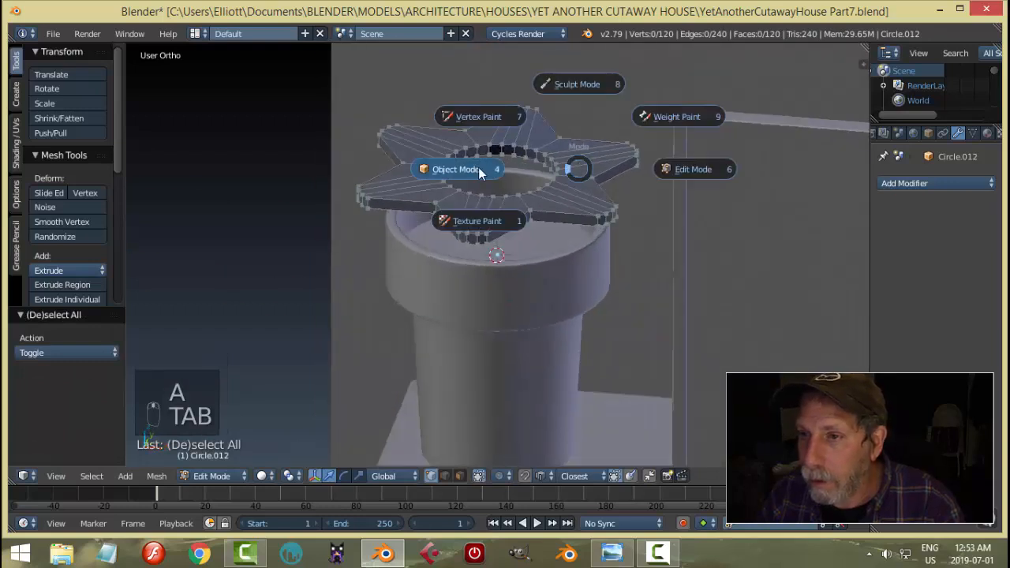
click(478, 167)
key(Tab)
click(630, 161)
key(a)
key(a)
key(a)
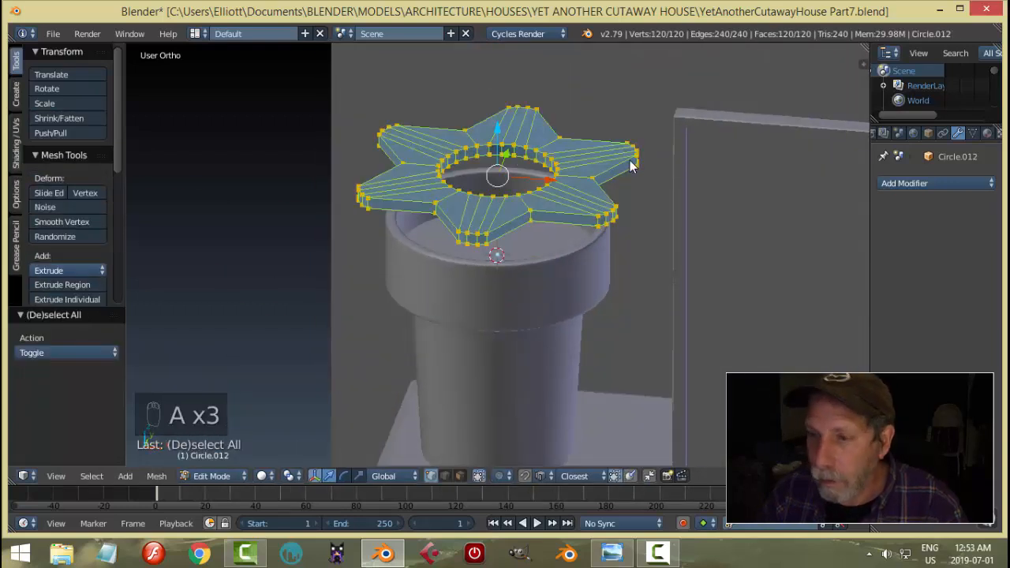
key(ctrl+n)
key(Tab)
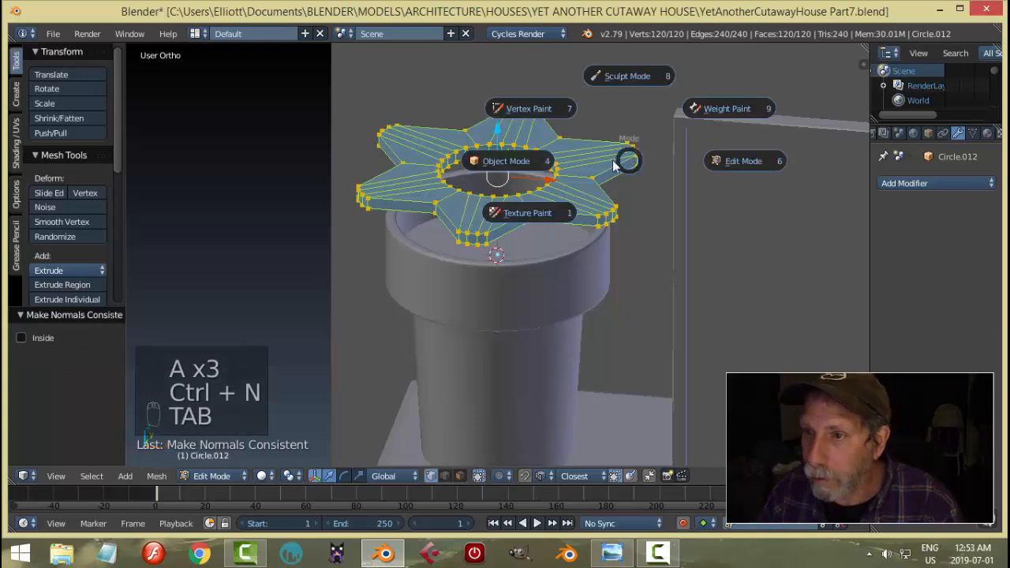
click(507, 164)
Step: Try smooth shading on the flower and return it to flat shading
middle_drag(507, 163, 853, 210)
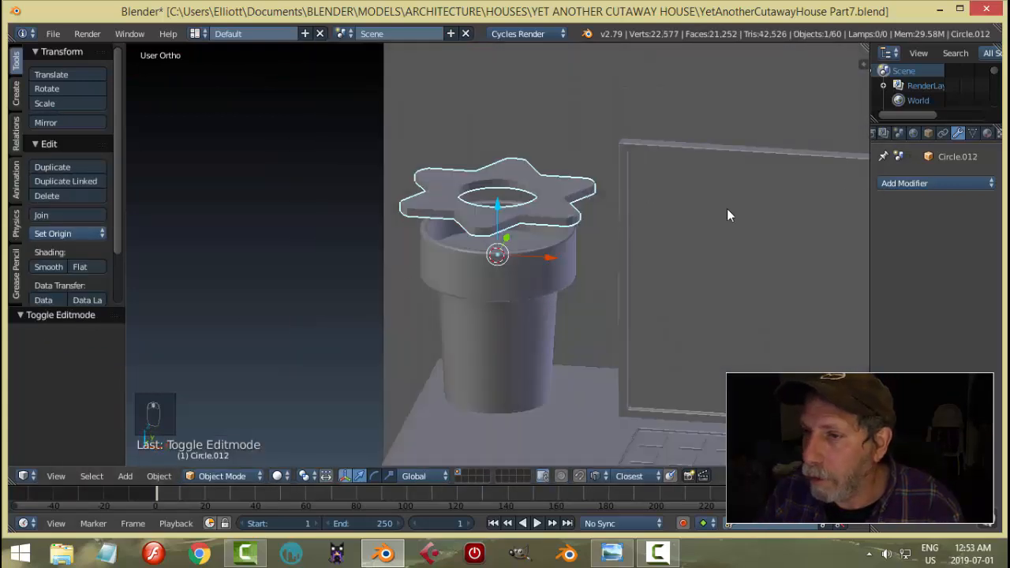
click(43, 268)
middle_drag(565, 237, 371, 264)
click(80, 267)
Step: Add a Subdivision Surface modifier to the flower
click(920, 185)
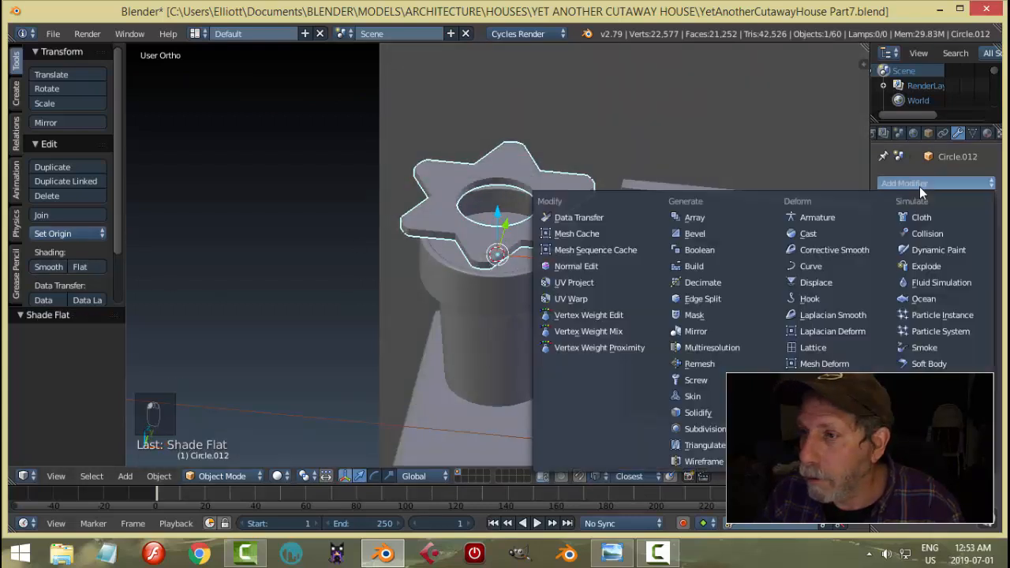
click(703, 429)
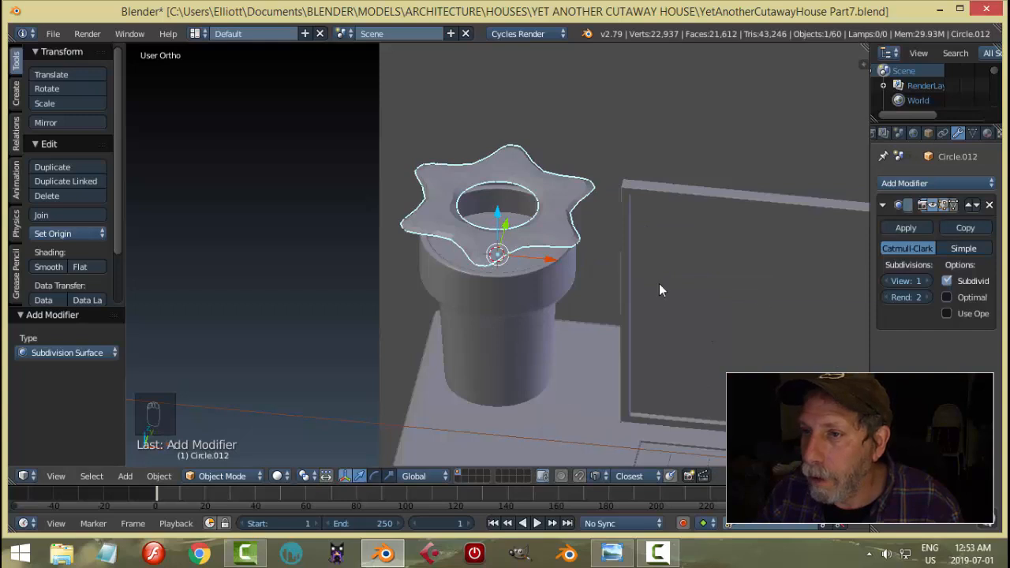
Step: Bevel the upper and lower edge loops around the flower's outer rim by about 0.0024
key(Tab)
middle_drag(720, 271, 606, 198)
scroll(583, 237, up, 2)
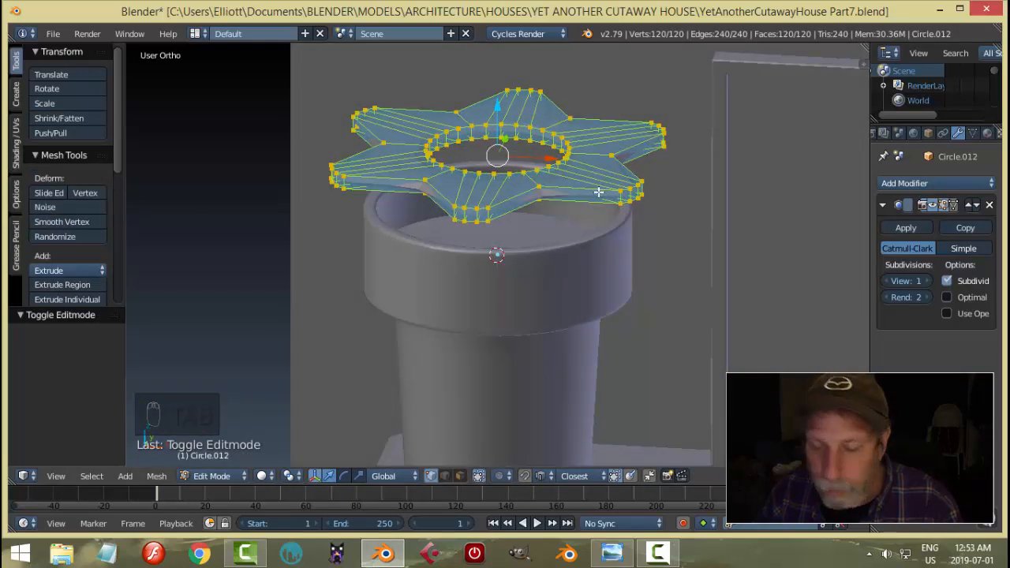
key(a)
key(ctrl+Tab)
click(570, 205)
alt+right_click(592, 193)
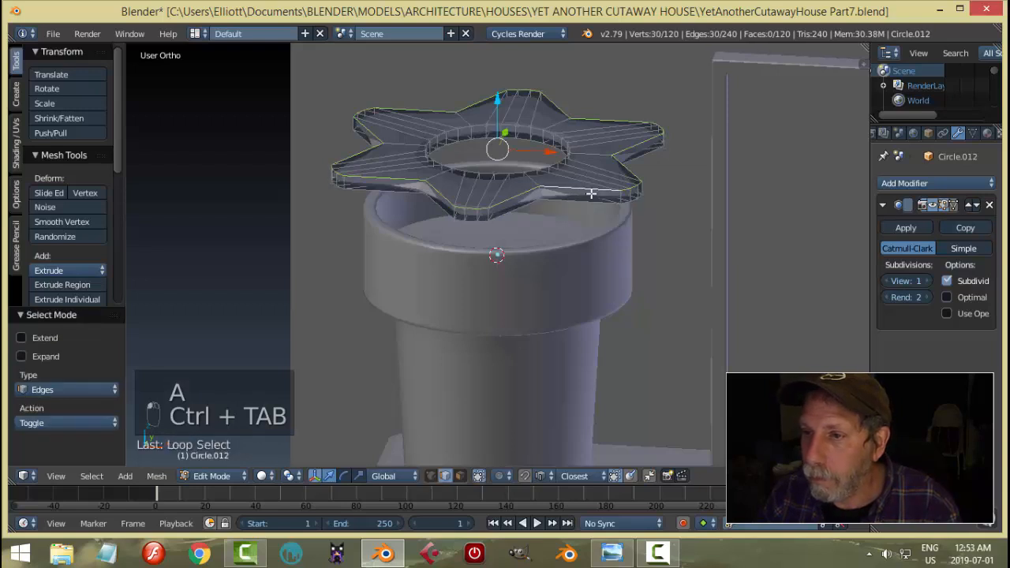
alt+shift+right_click(624, 207)
key(ctrl+b)
key(ctrl+b)
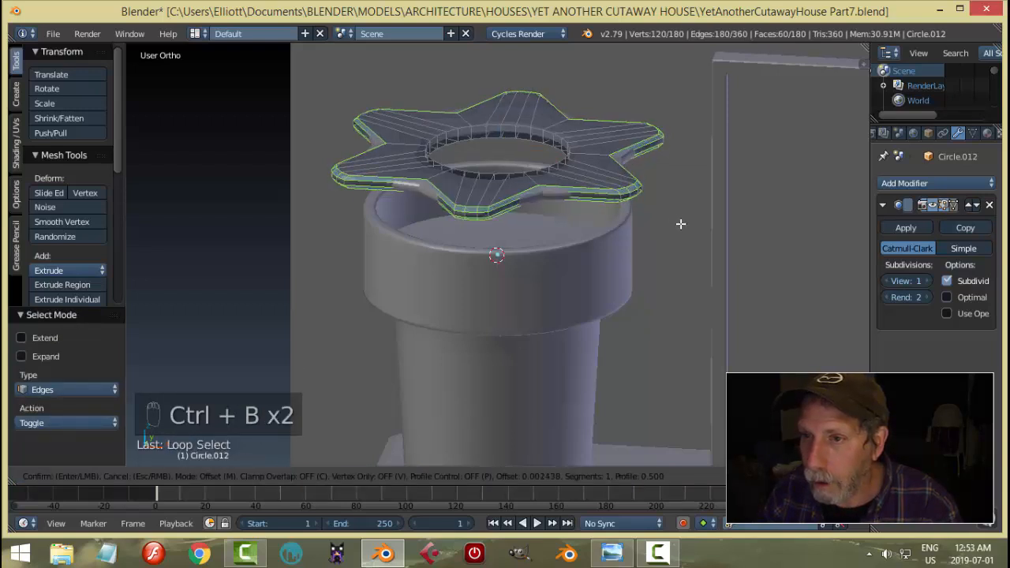
click(680, 224)
Step: Shade the flower smooth and set its modifier's view subdivisions to 2
key(Tab)
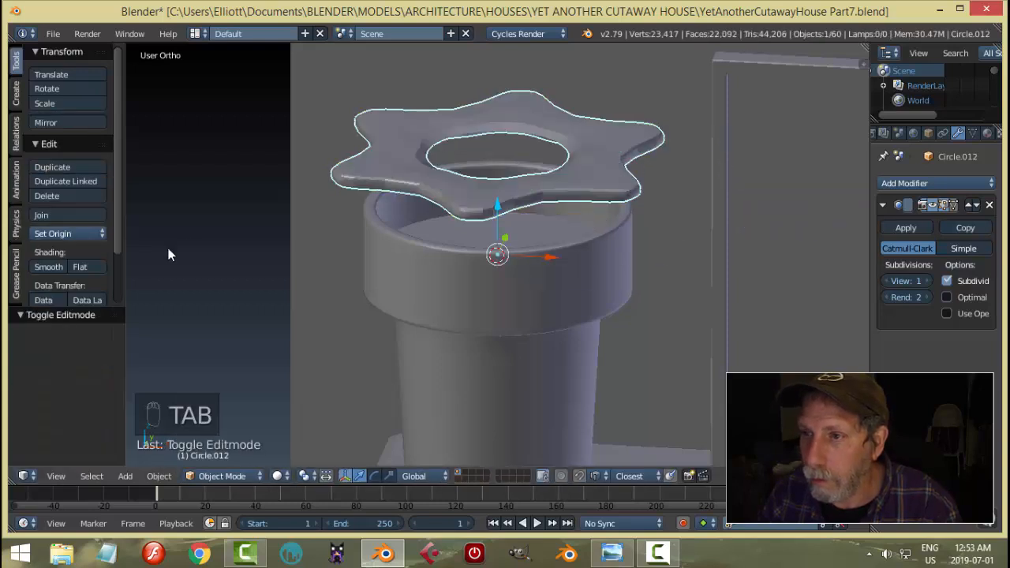
click(49, 267)
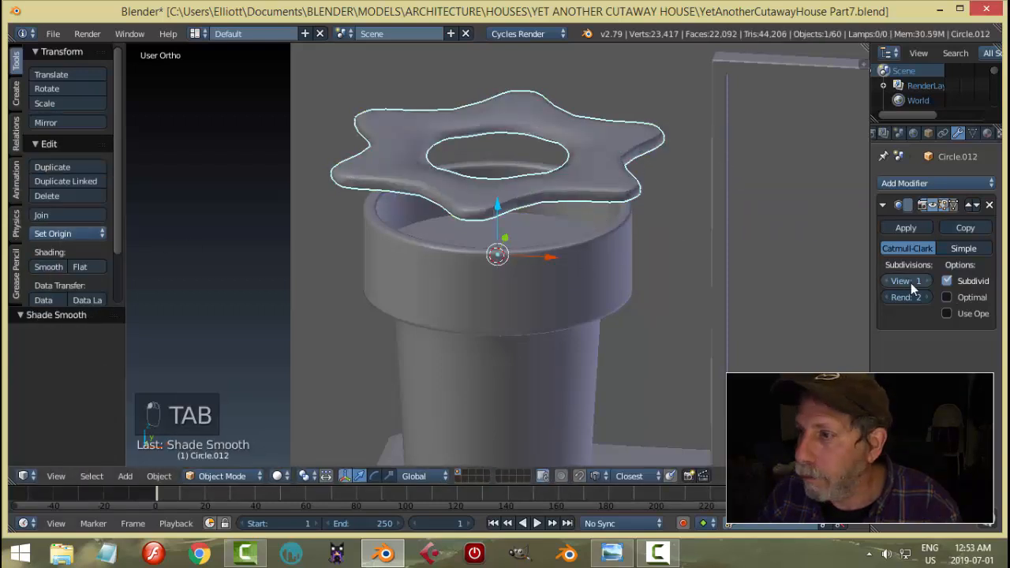
click(929, 281)
Step: Add two loop cuts around the inner wall of the flower's centre hole
key(Tab)
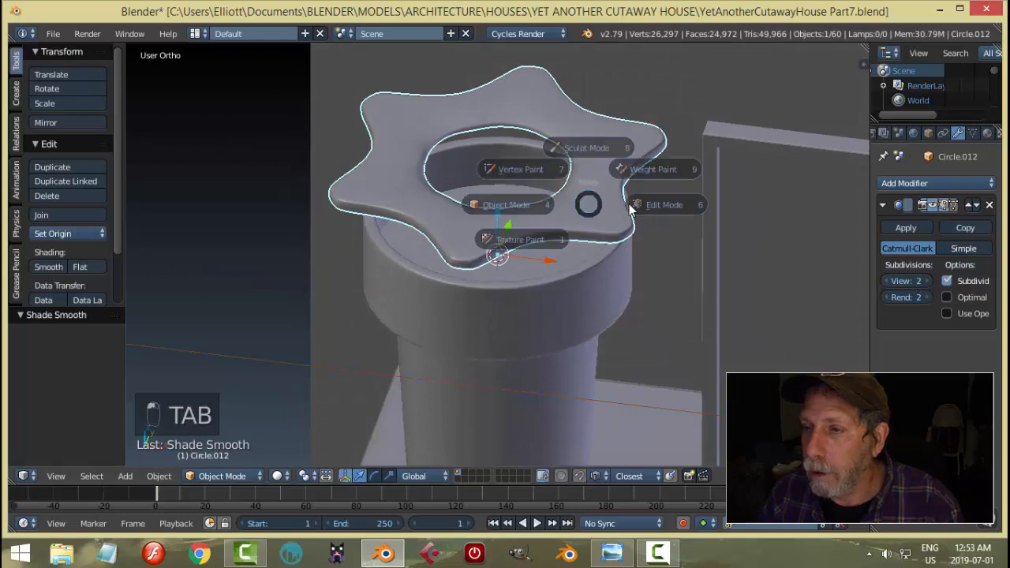
scroll(544, 72, up, 3)
key(ctrl+r)
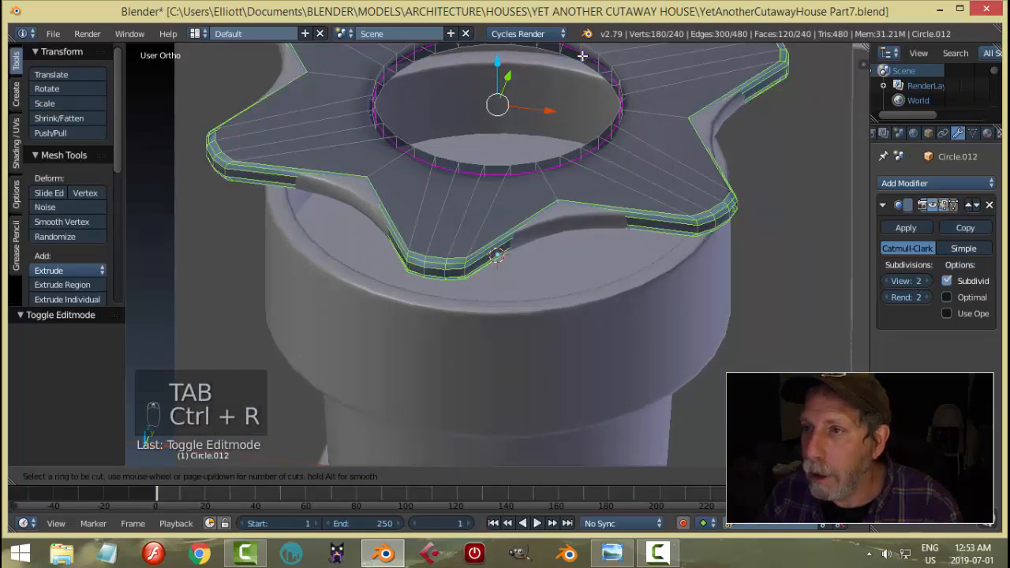
click(580, 53)
key(ctrl+r)
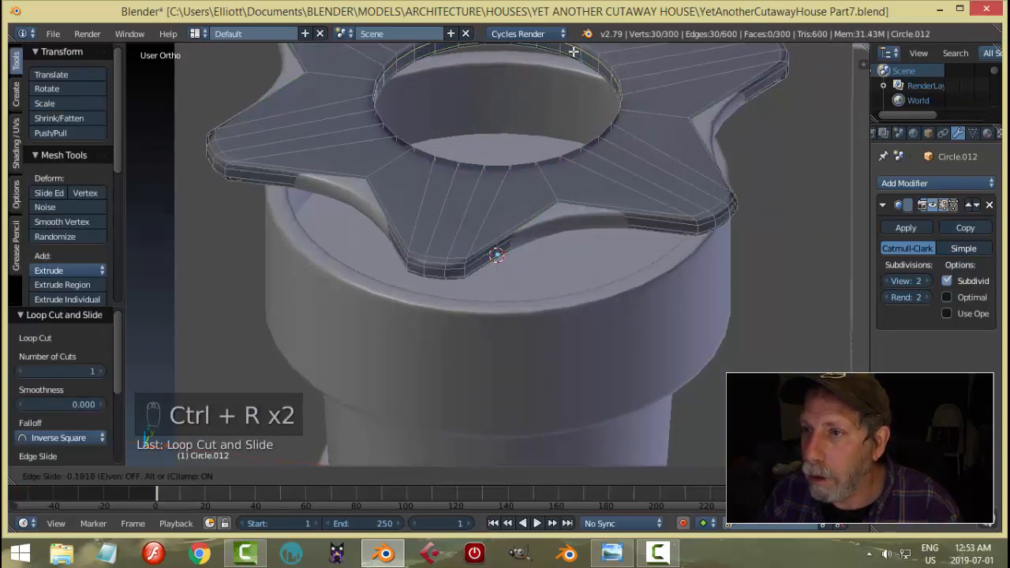
click(573, 67)
key(a)
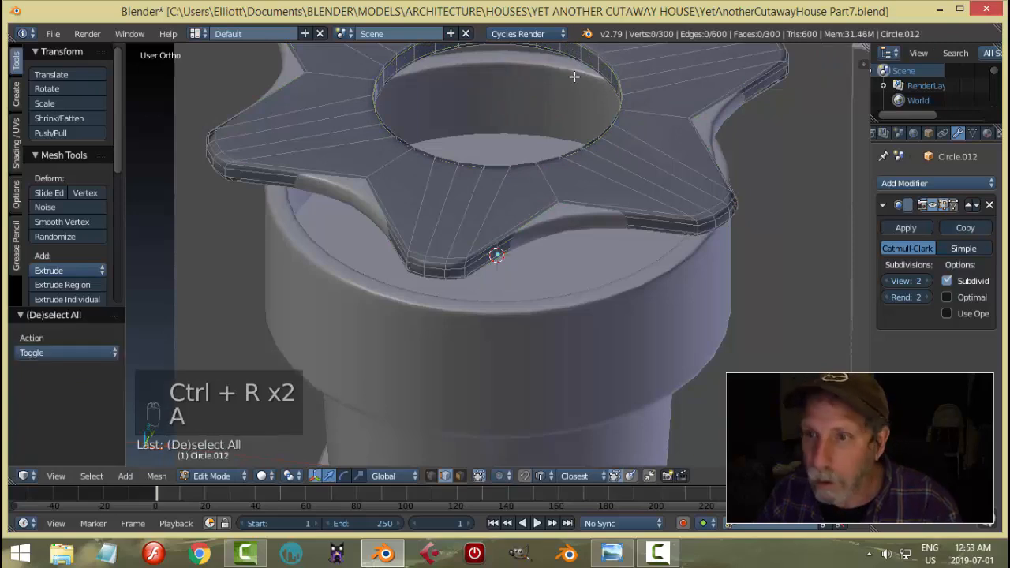
Step: Add a UV sphere with 12 segments and 6 rings at the flower's centre
key(Tab)
click(469, 96)
scroll(541, 150, down, 3)
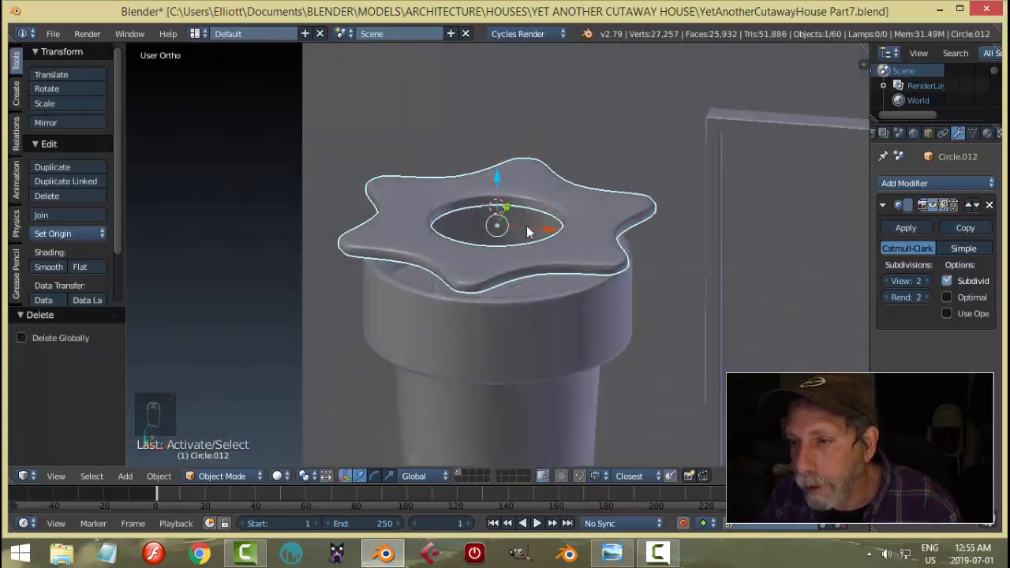
key(shift+a)
mouse_move(529, 229)
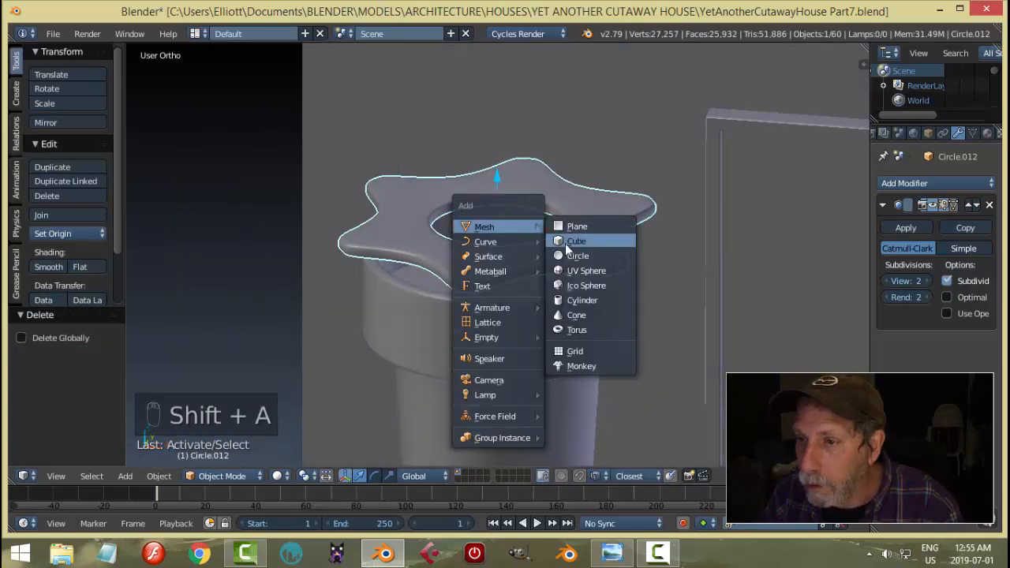
click(584, 271)
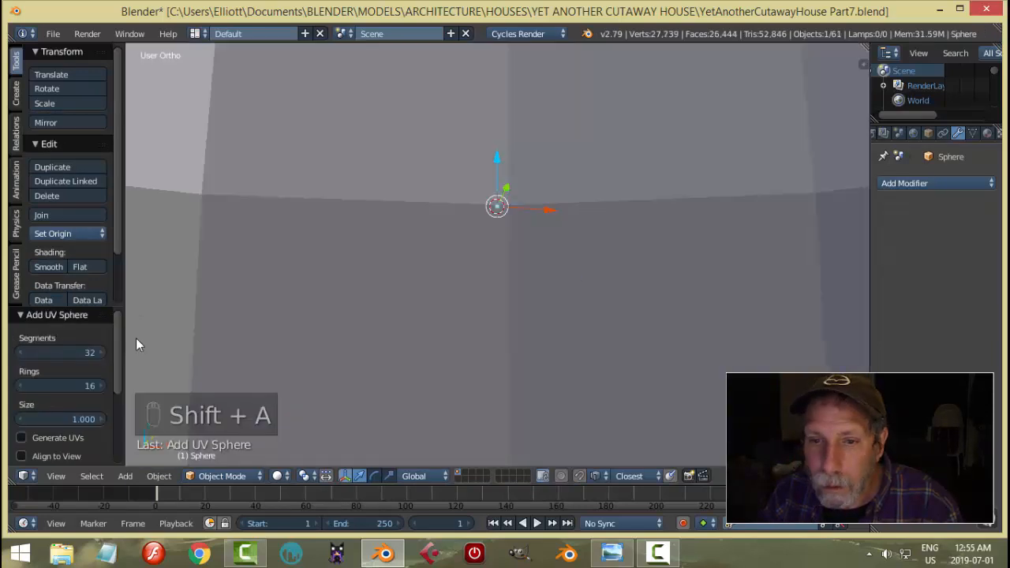
click(59, 353)
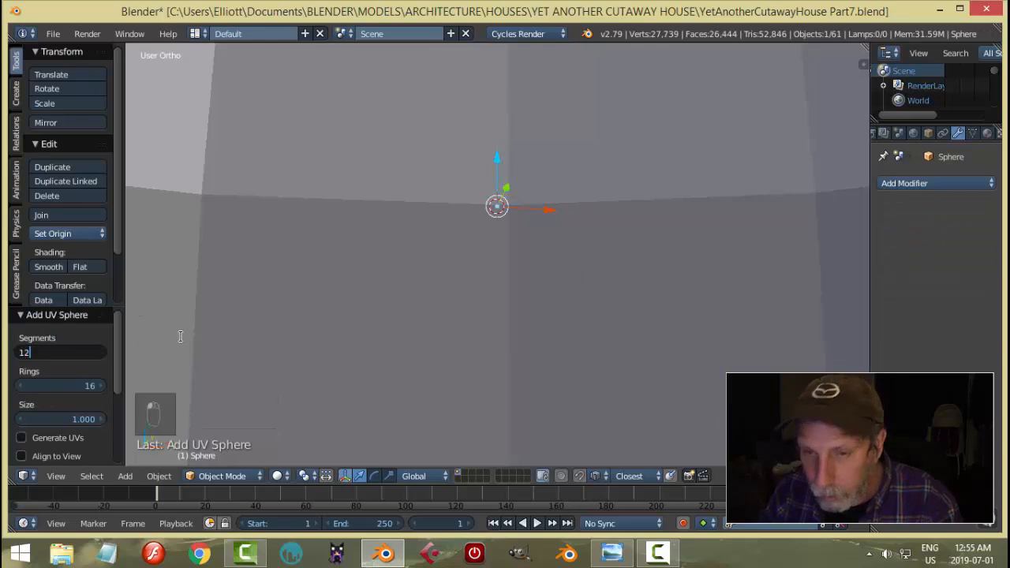
text(12)
key(Tab)
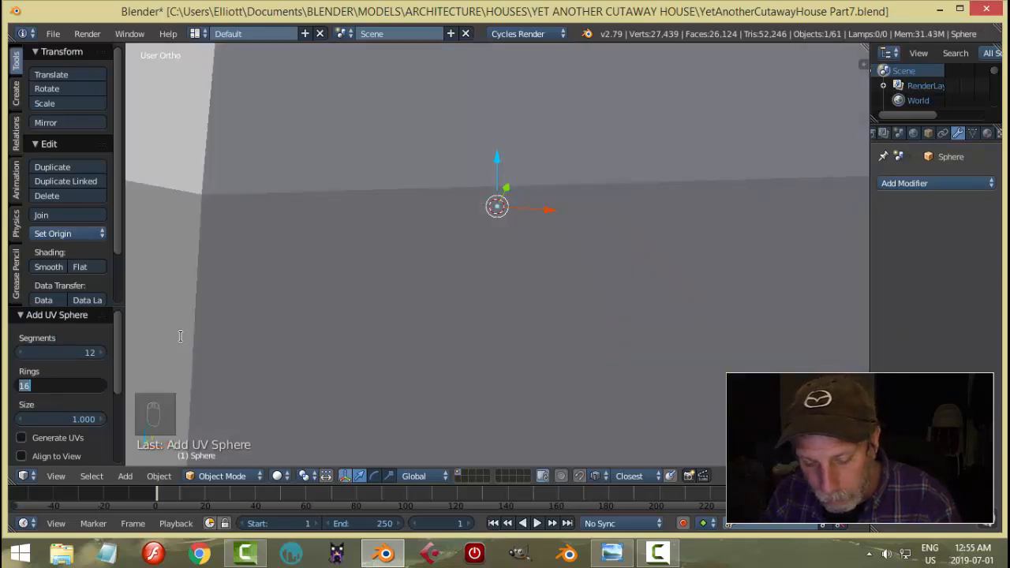
text(6)
key(Return)
Step: Scale the sphere's mesh to about 0.038, flatten it vertically to about 0.41, and enlarge it by about 1.06
key(Tab)
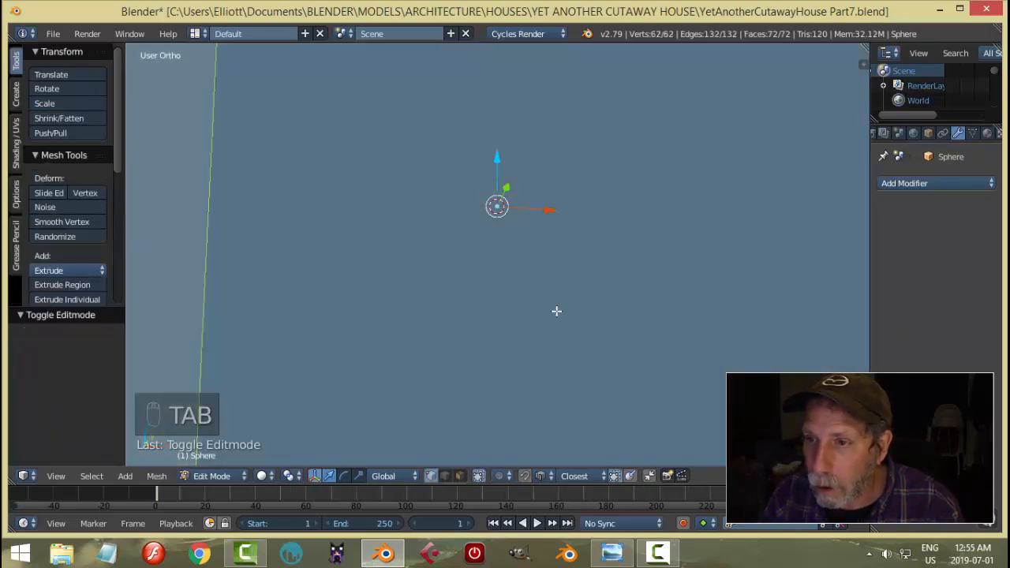
key(s)
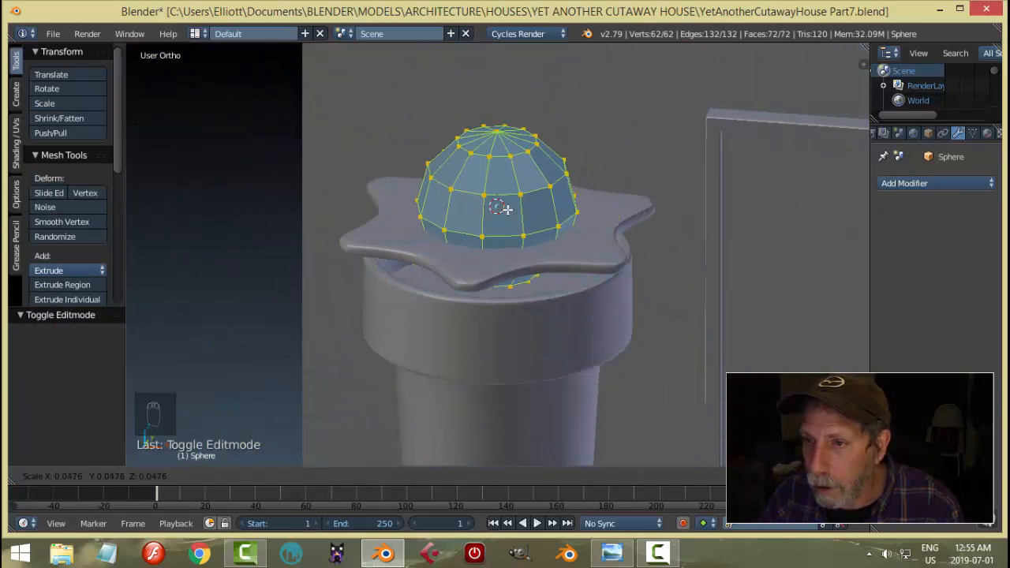
click(502, 207)
key(s)
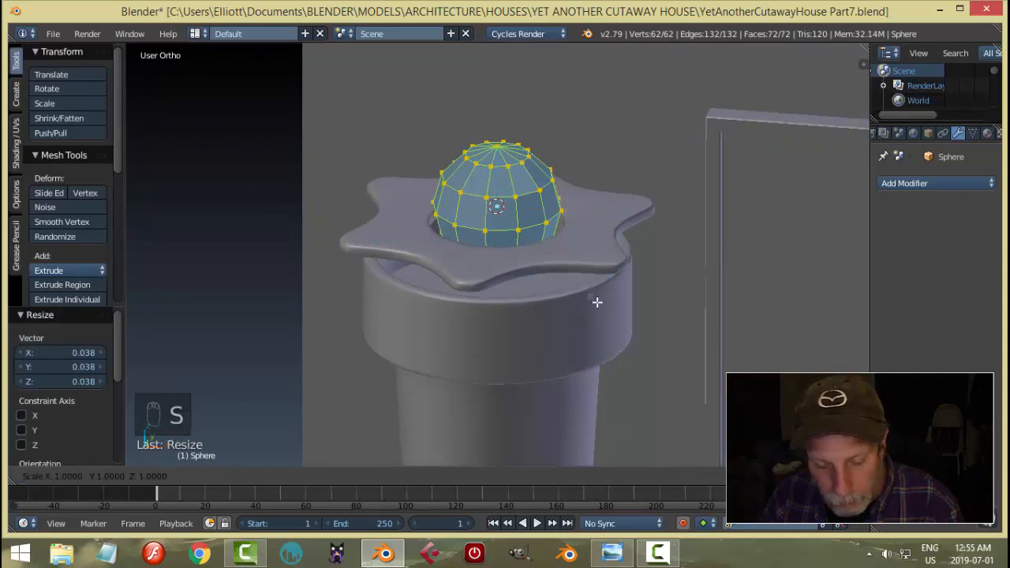
key(z)
click(517, 259)
key(s)
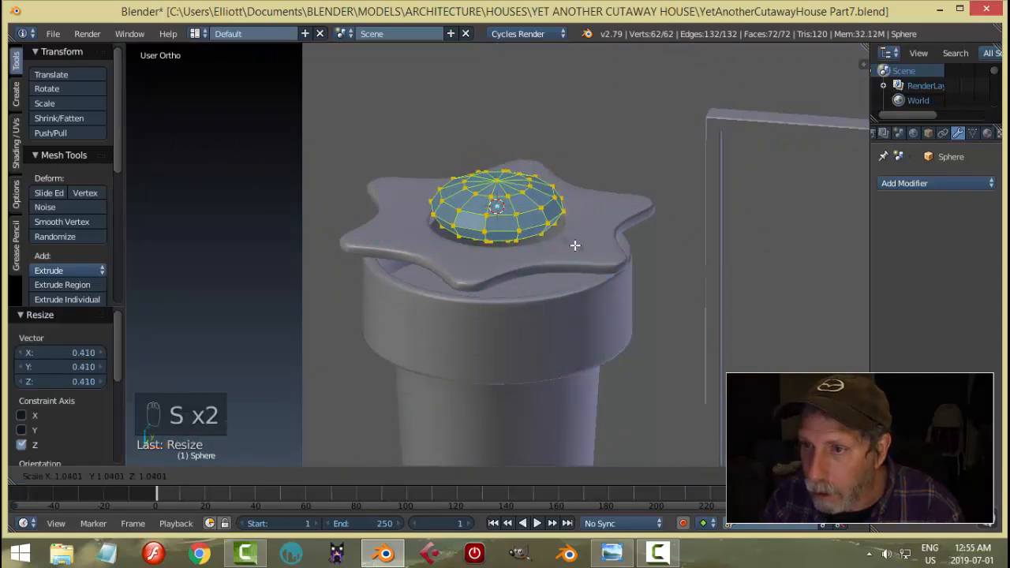
click(576, 245)
Step: Lower the sphere into the flower's hole, enlarge it by about 1.03 and flatten it vertically by about 0.66
key(g)
key(z)
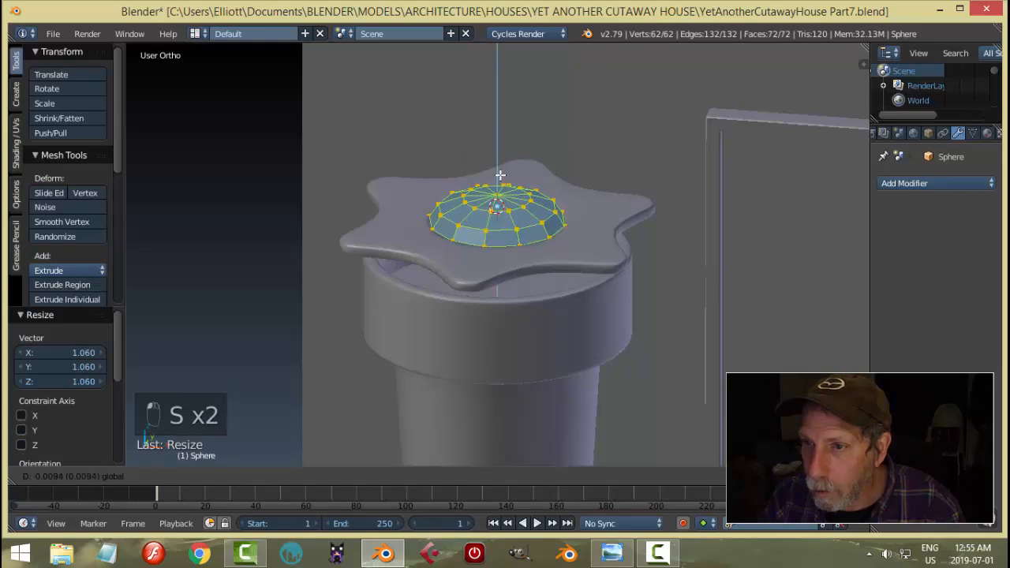
click(565, 210)
key(s)
click(567, 210)
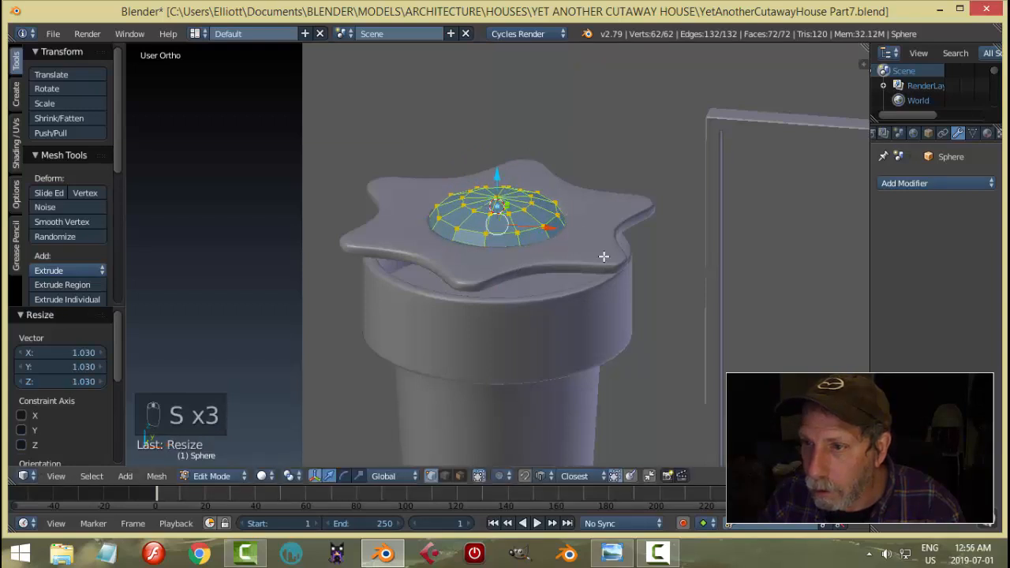
middle_drag(603, 256, 605, 228)
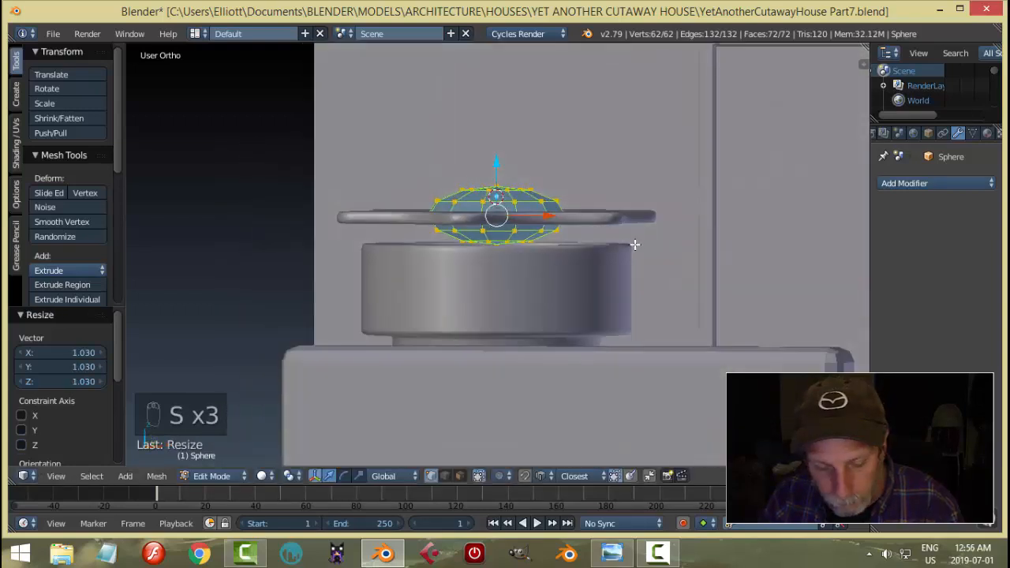
key(s)
key(z)
click(616, 237)
middle_drag(622, 296, 622, 234)
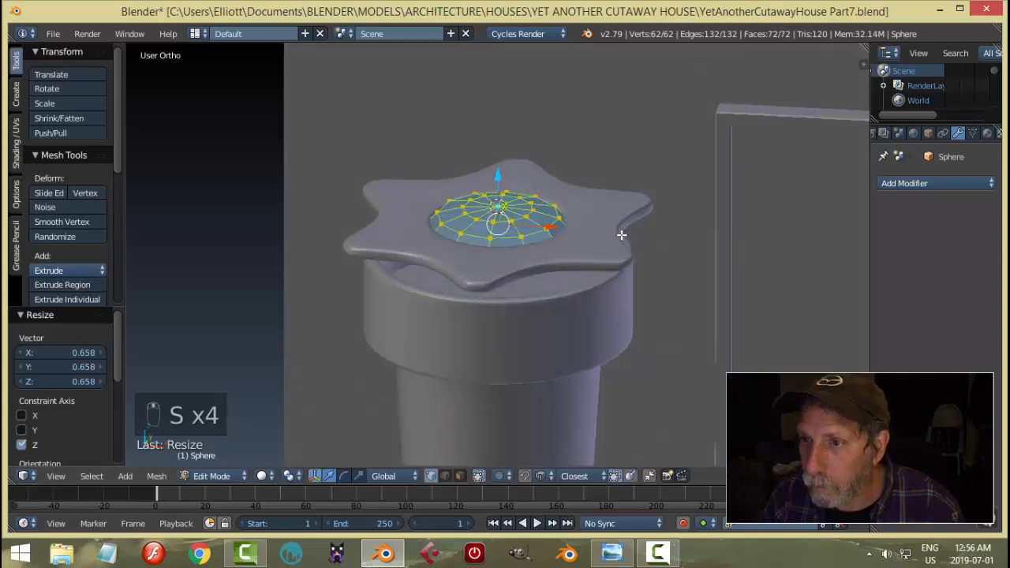
Step: Link the flower's modifiers to the sphere and shade both objects smooth
key(Tab)
click(525, 243)
shift+right_click(608, 233)
key(ctrl+l)
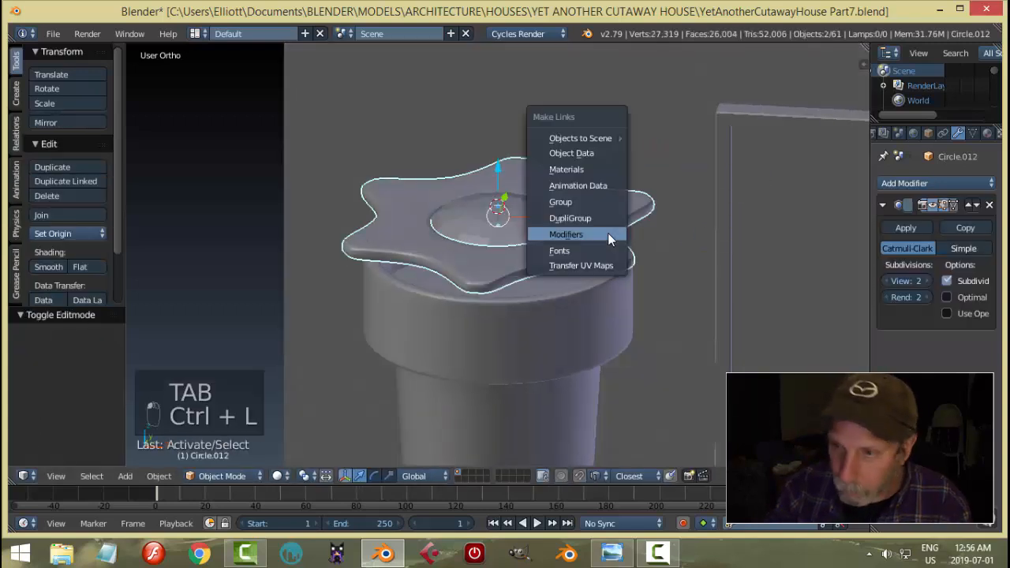
click(608, 234)
click(48, 267)
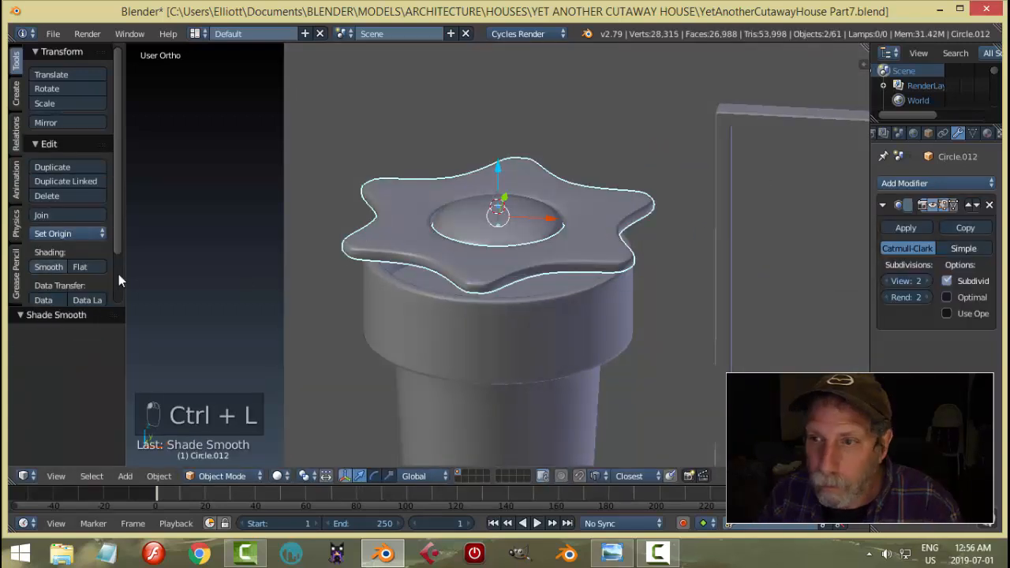
Step: Enlarge the sphere by about 1.08 so it fills the flower's centre hole
key(a)
middle_drag(496, 308, 490, 244)
right_click(490, 244)
key(s)
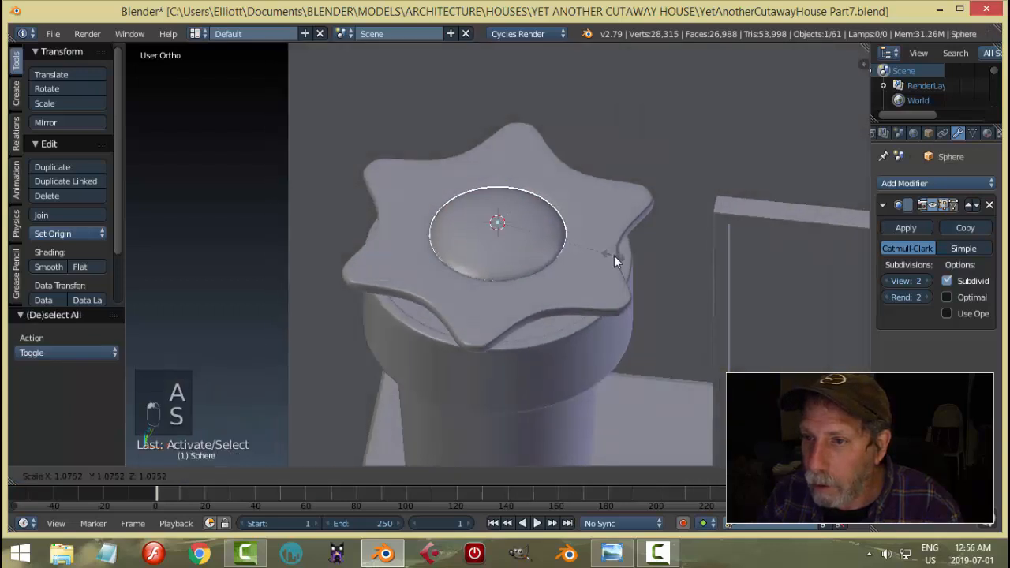
click(617, 256)
Step: Raise the flower and its centre sphere together straight up above the pot
key(a)
scroll(619, 258, down, 4)
middle_drag(619, 258, 669, 40)
middle_drag(709, 128, 487, 251)
right_click(487, 251)
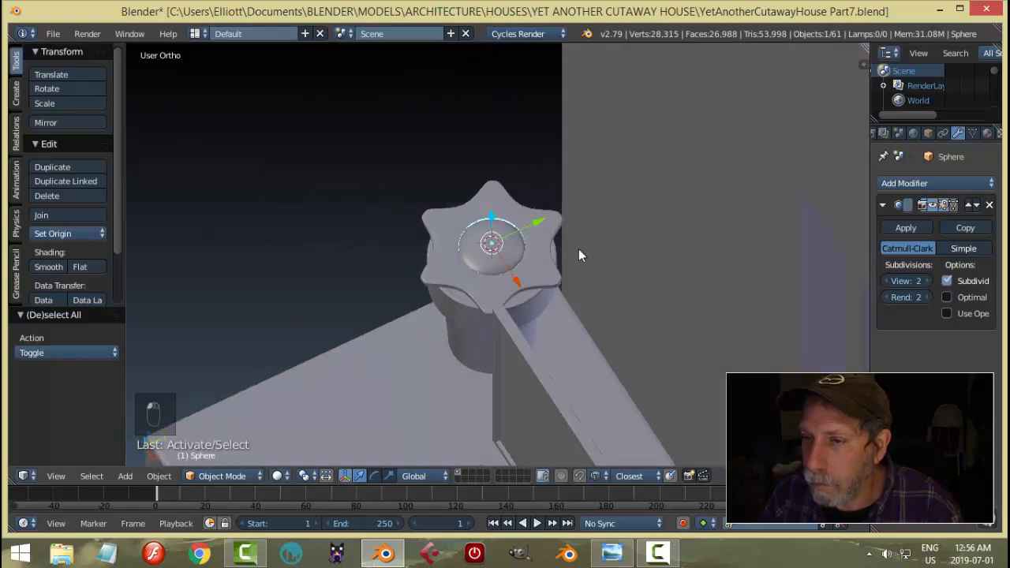
shift+right_click(546, 240)
middle_drag(546, 240, 688, 240)
drag(502, 198, 503, 165)
Step: Adjust the flower's thickness by scaling only the petal object along the Z axis
key(a)
mouse_move(576, 216)
middle_down()
mouse_move(579, 156)
mouse_move(564, 224)
middle_up()
scroll(561, 197, up, 2)
right_click(588, 167)
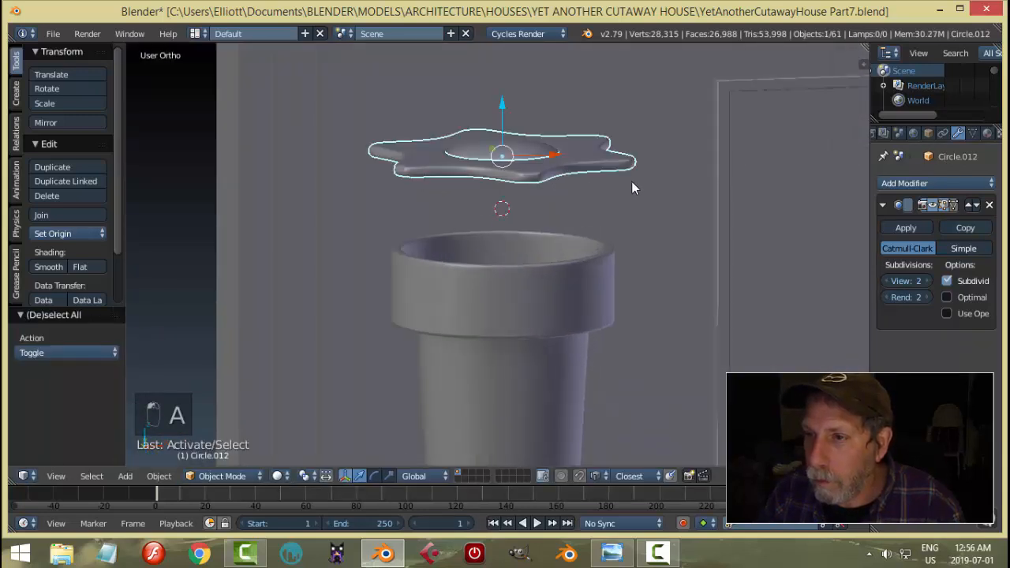
key(s)
key(z)
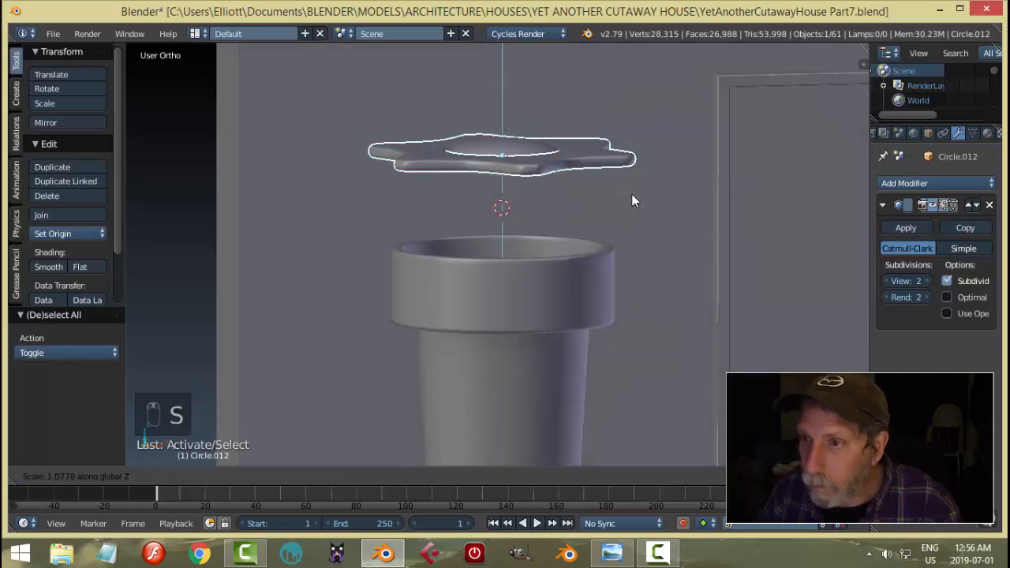
click(631, 193)
Step: Examine the flower's mesh and thickness up close, then the whole flower above the pot
key(Tab)
click(721, 200)
scroll(634, 205, up, 3)
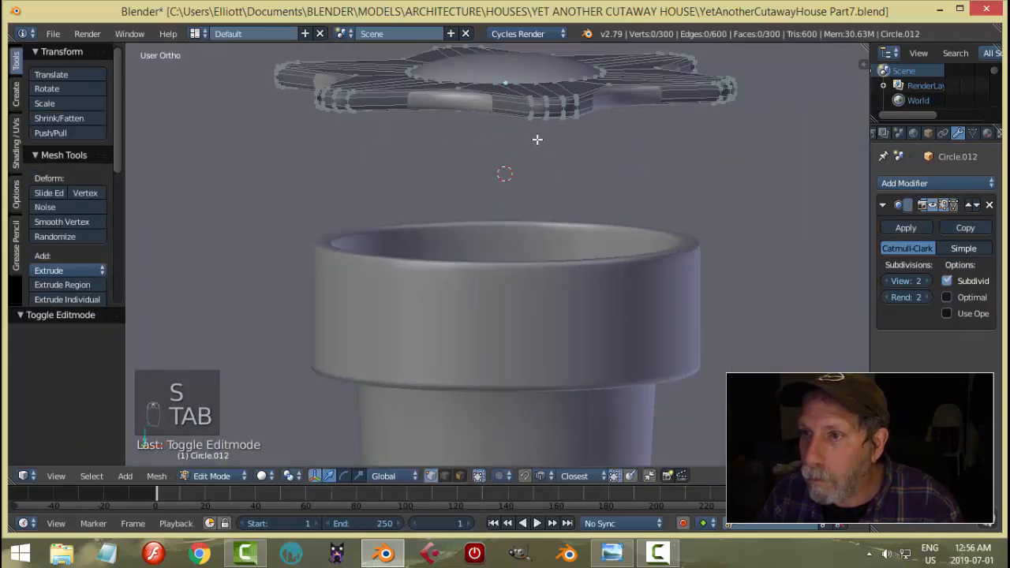
scroll(537, 199, up, 2)
key(a)
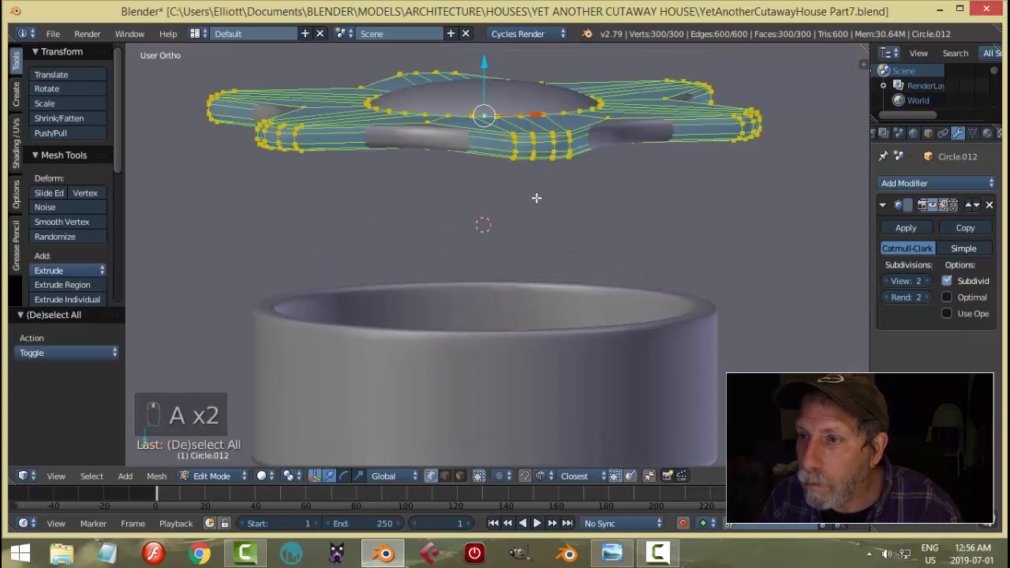
key(Tab)
click(483, 205)
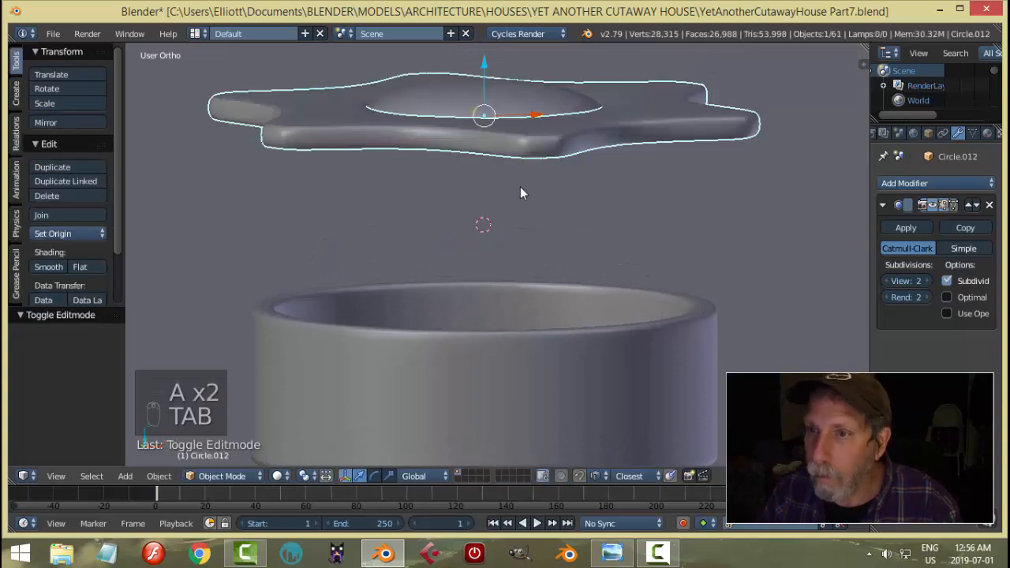
scroll(521, 188, down, 5)
middle_drag(563, 204, 530, 199)
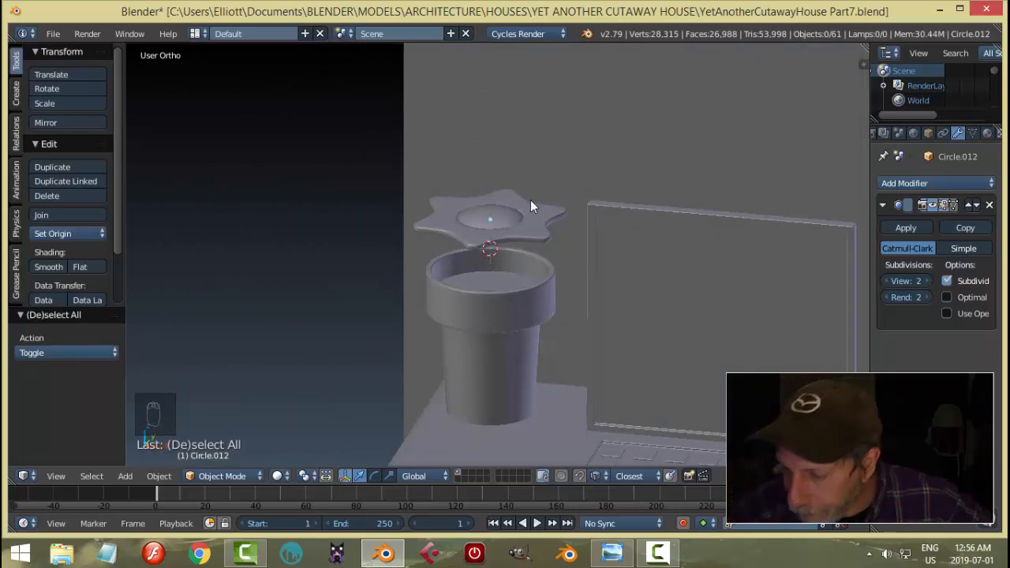
Step: Check the potted plant in the reference picture, then tilt the flower and its centre about -36 degrees around the Y axis
click(613, 553)
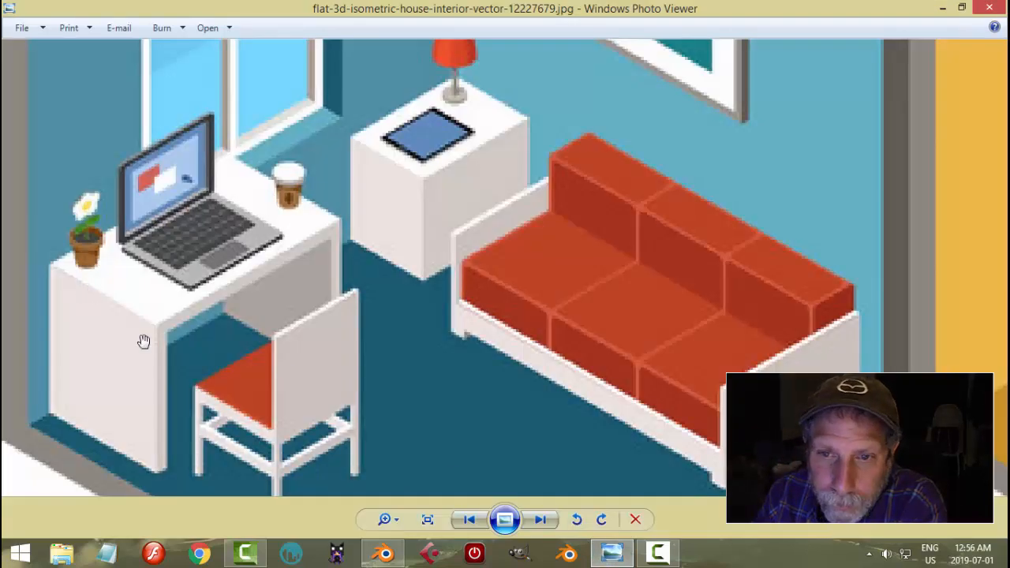
click(385, 552)
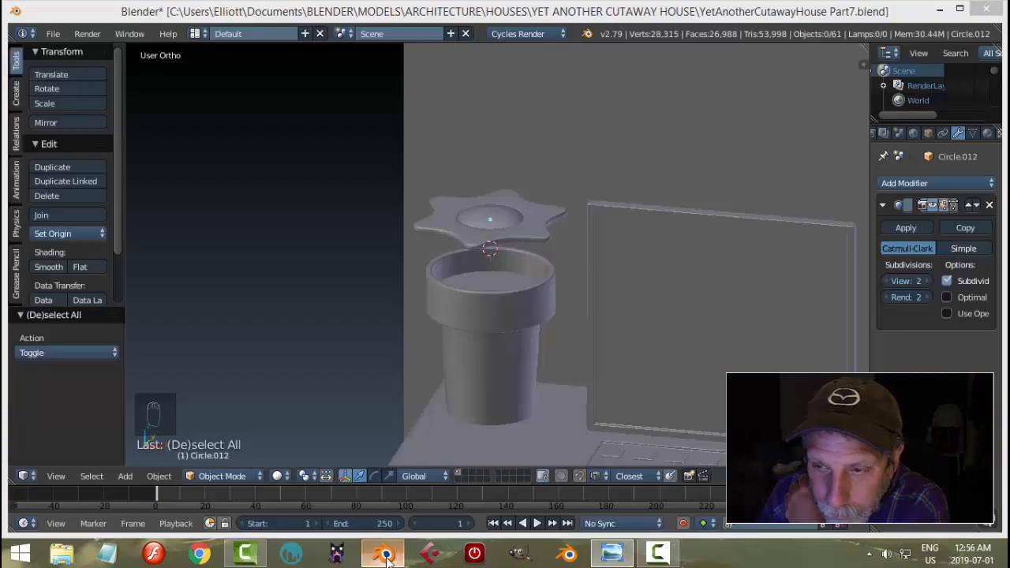
right_click(478, 223)
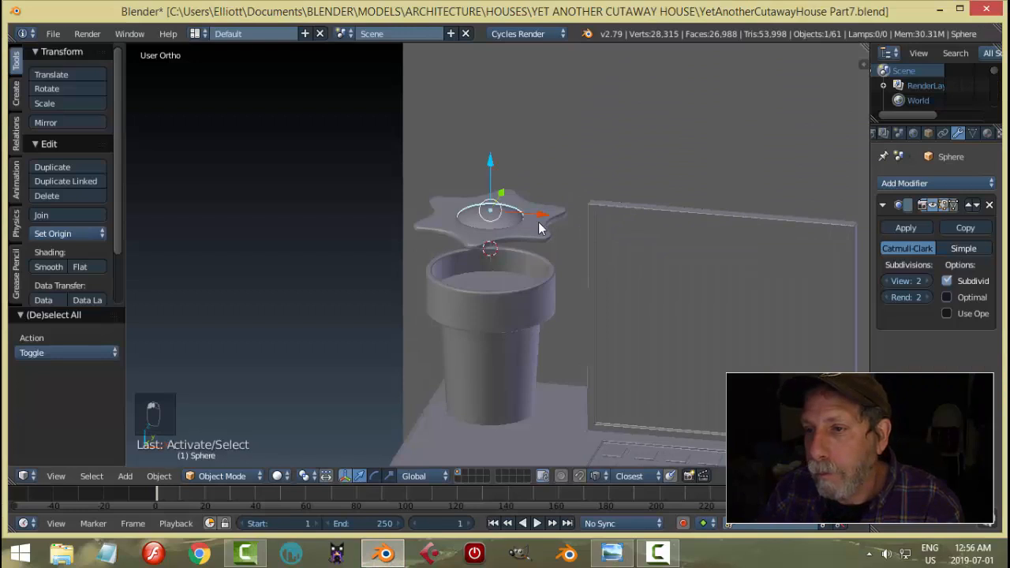
mouse_move(589, 251)
middle_down()
mouse_move(556, 255)
mouse_move(590, 260)
middle_up()
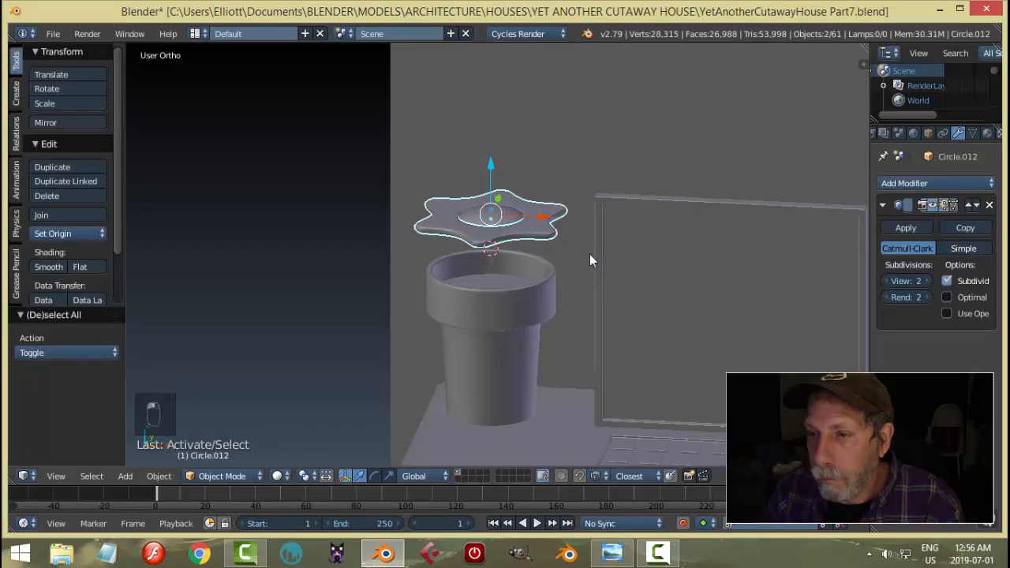
key(r)
key(y)
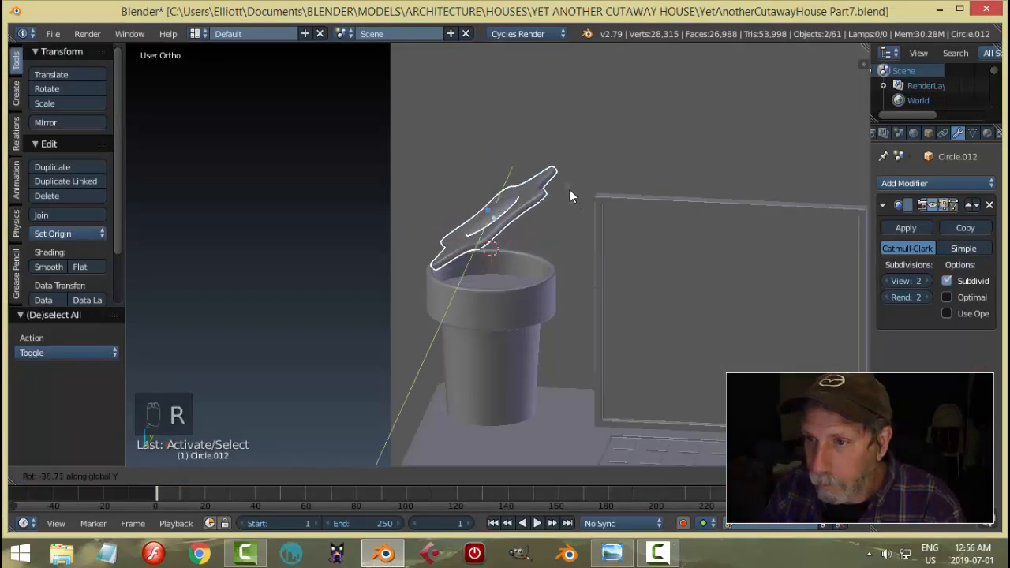
click(567, 189)
Step: Raise the tilted flower and its centre 0.078 along Z and scale them down slightly
key(g)
key(z)
click(493, 103)
key(s)
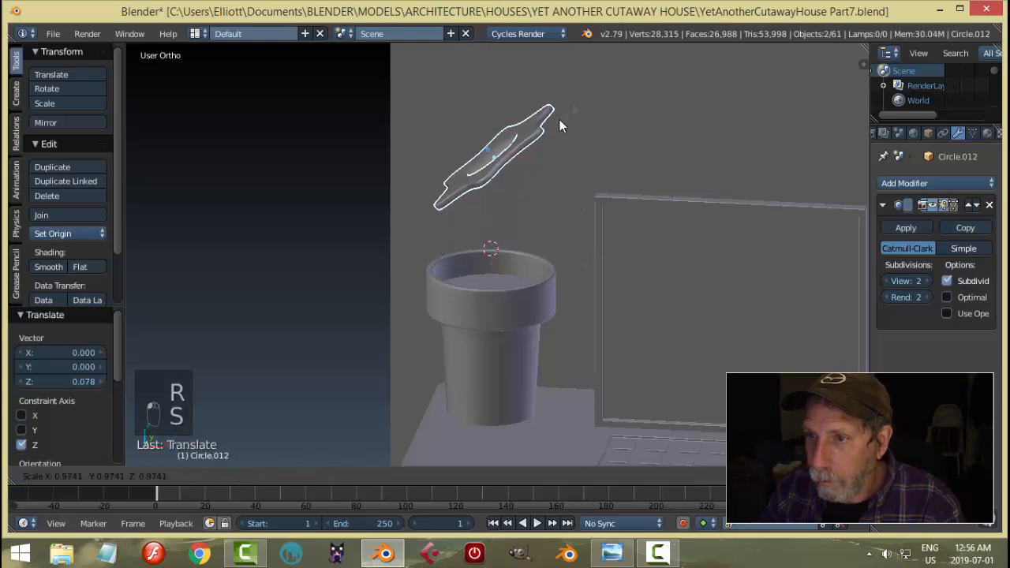
click(548, 154)
middle_drag(548, 154, 594, 210)
middle_drag(506, 166, 526, 224)
key(a)
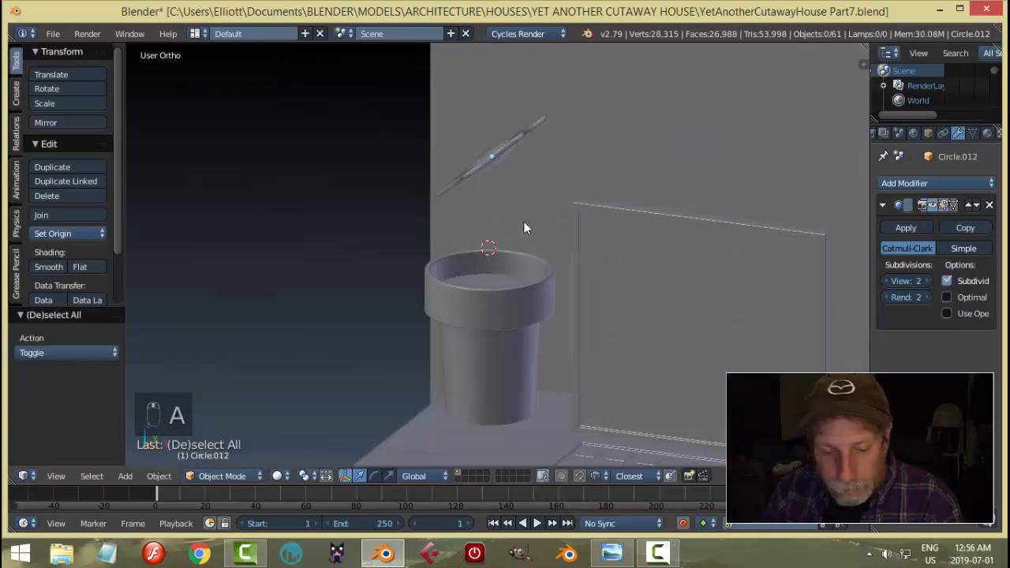
Step: Add a plane above the pot and scale its mesh down to about 0.09 of its size
key(shift+a)
mouse_move(523, 221)
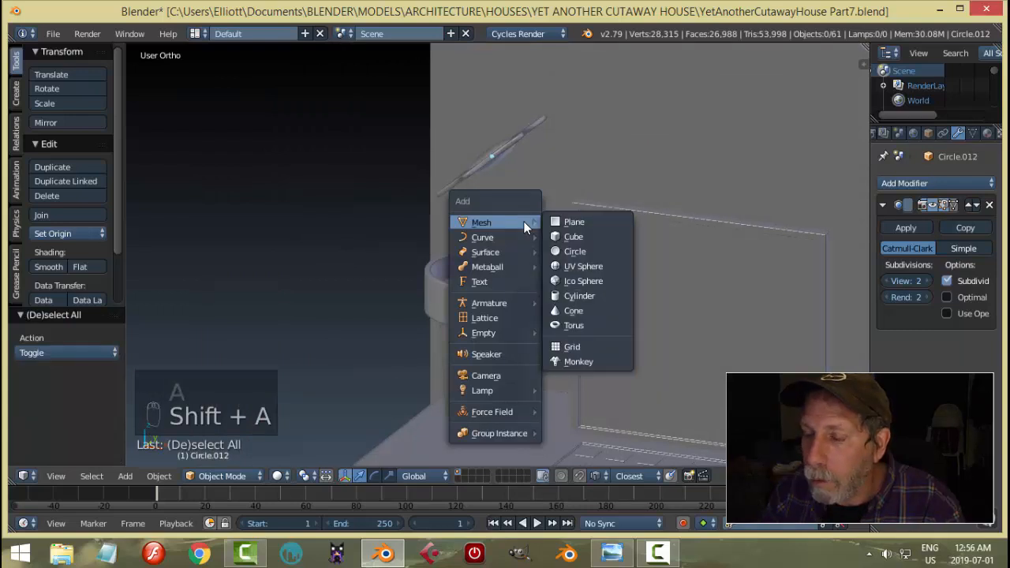
click(577, 222)
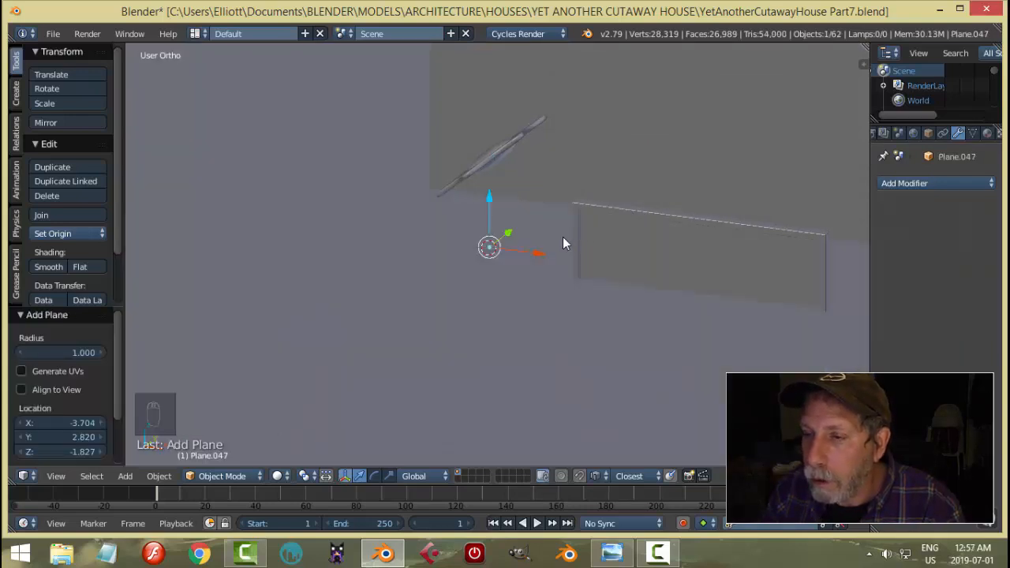
key(Tab)
click(676, 235)
key(s)
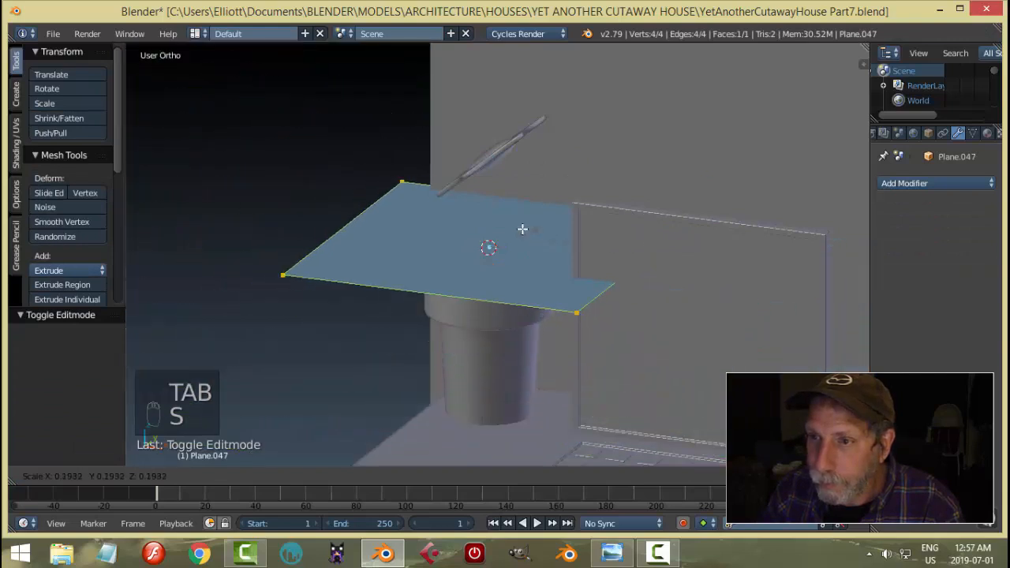
click(486, 227)
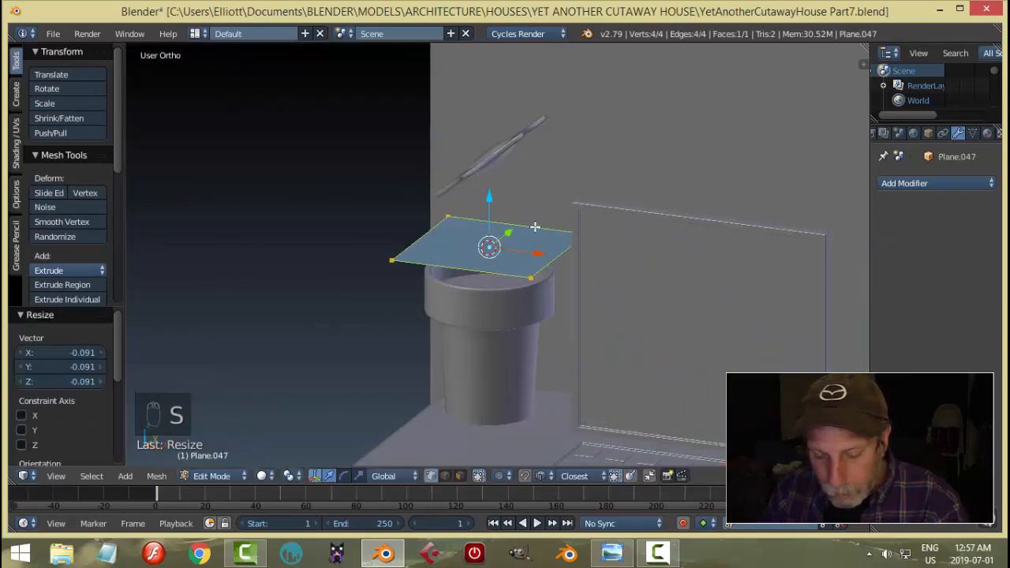
Step: Merge the plane's vertices at their center and raise the resulting vertex 0.1 along Z to the flower's underside
key(alt+n)
key(alt+m)
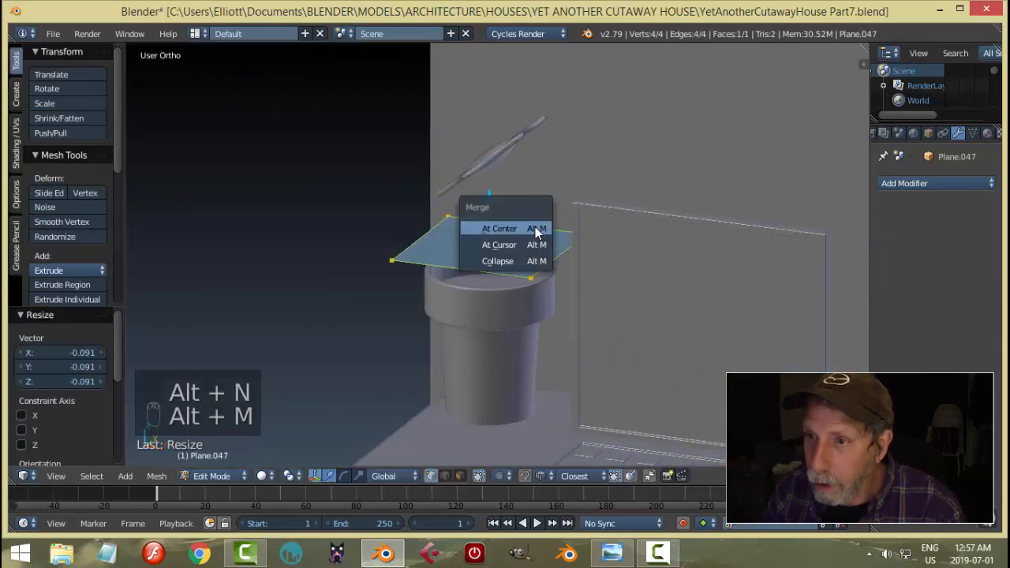
click(537, 230)
key(g)
key(z)
click(555, 193)
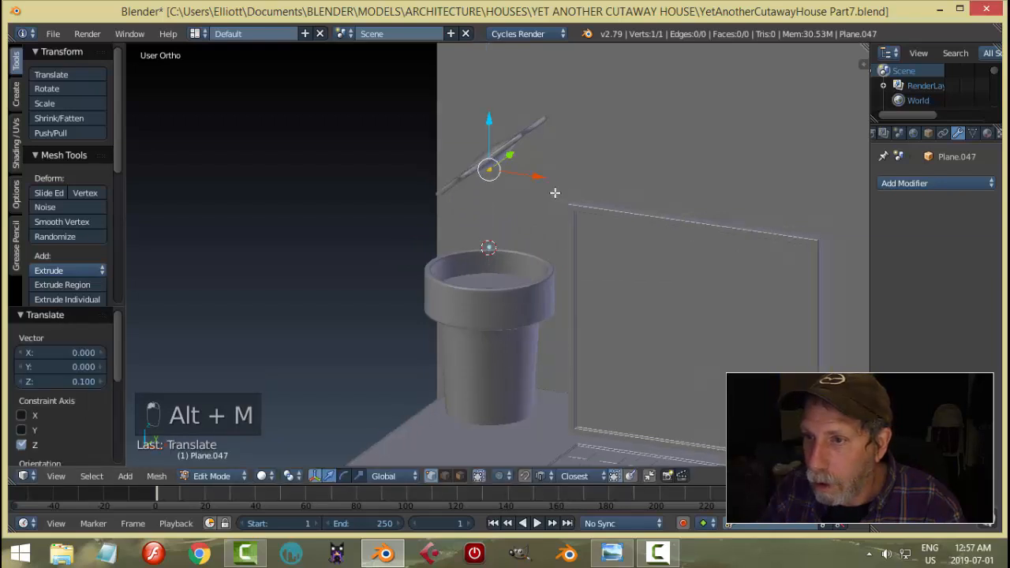
Step: Extrude the vertex and move the new end -0.163 along Z into the pot to form the stem line
mouse_move(555, 193)
middle_down()
mouse_move(467, 197)
mouse_move(553, 210)
mouse_move(559, 197)
middle_up()
key(e)
click(559, 197)
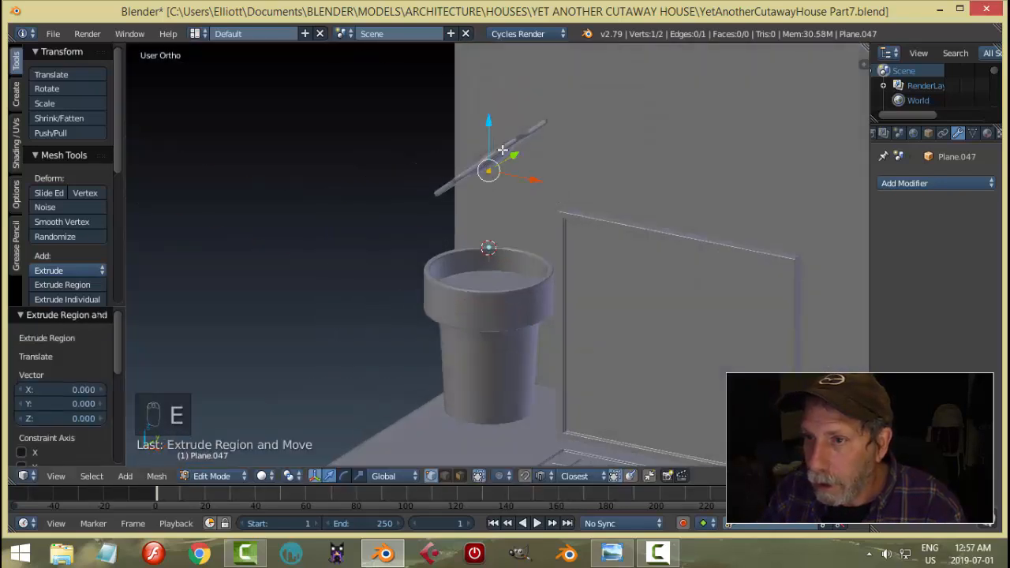
key(g)
key(z)
click(493, 249)
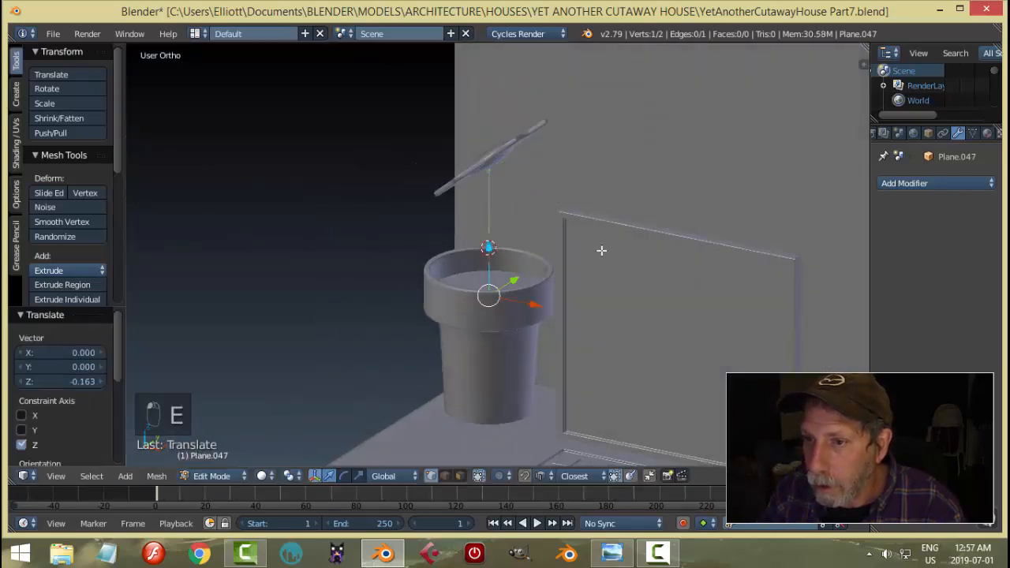
Step: Return to Object Mode and convert the stem line from mesh to curve
middle_drag(602, 250, 631, 219)
key(Tab)
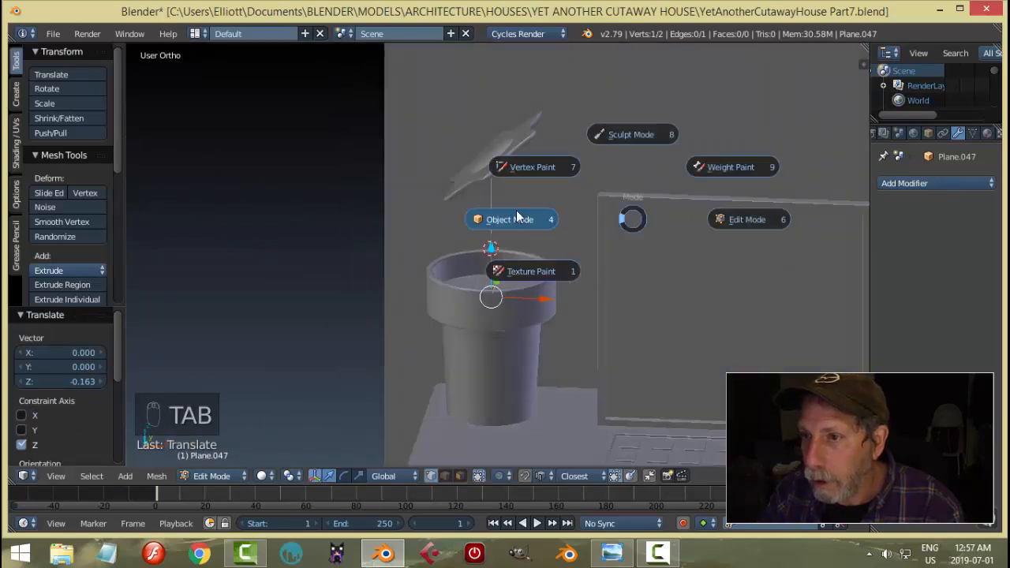
key(alt+c)
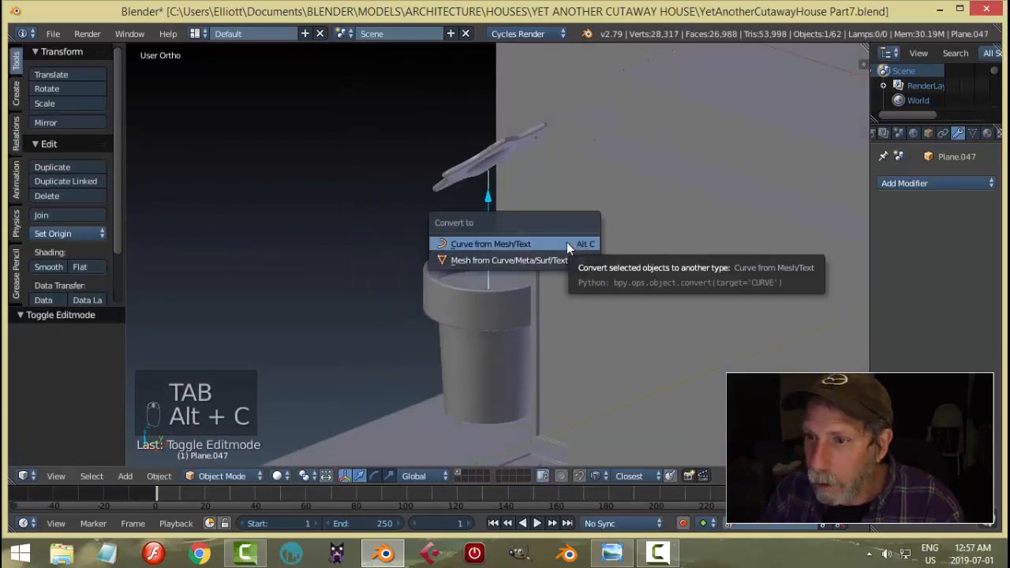
click(567, 243)
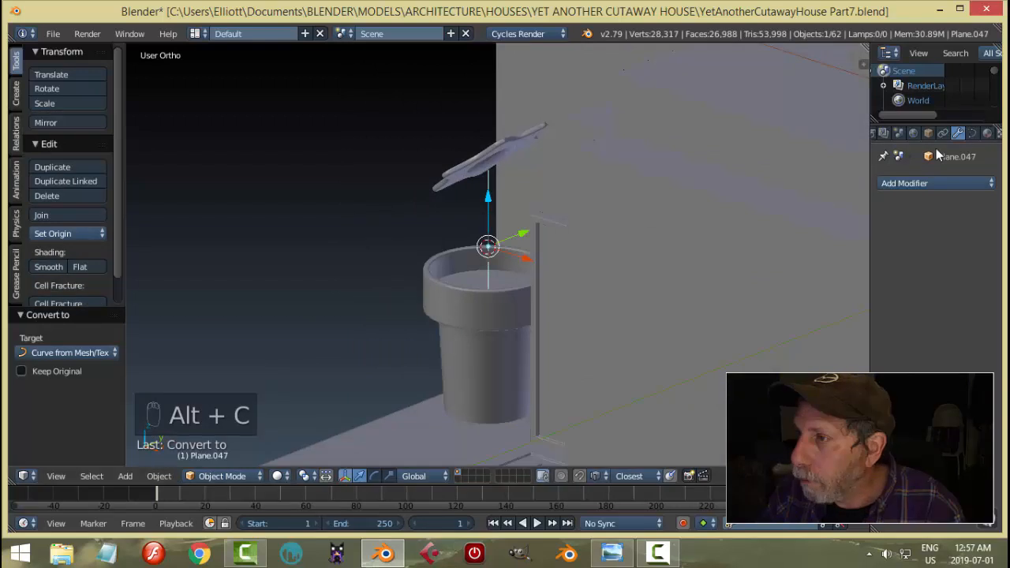
Step: Set the stem curve's fill mode to Full and its preview resolution to 3
click(972, 134)
click(953, 264)
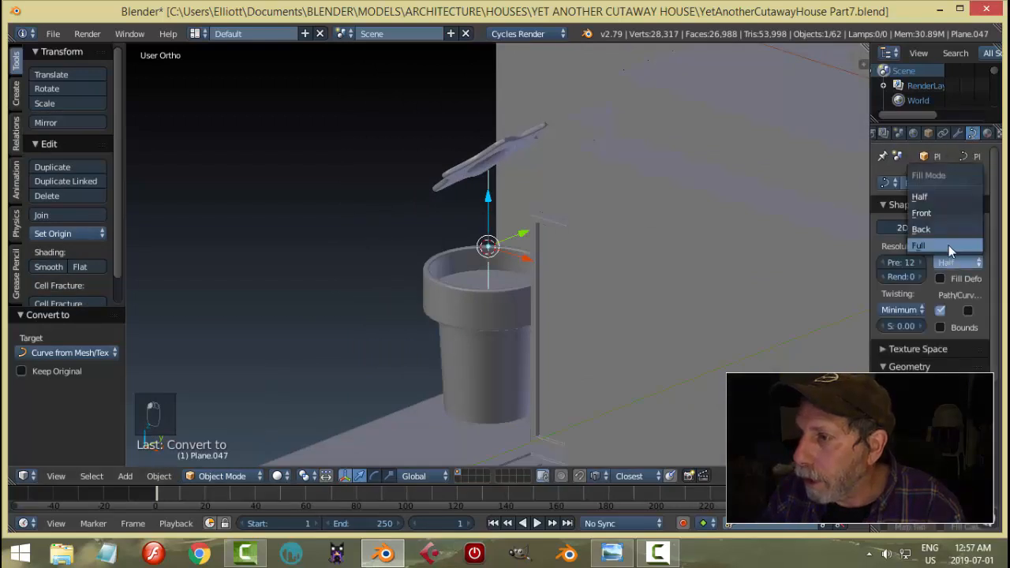
click(949, 246)
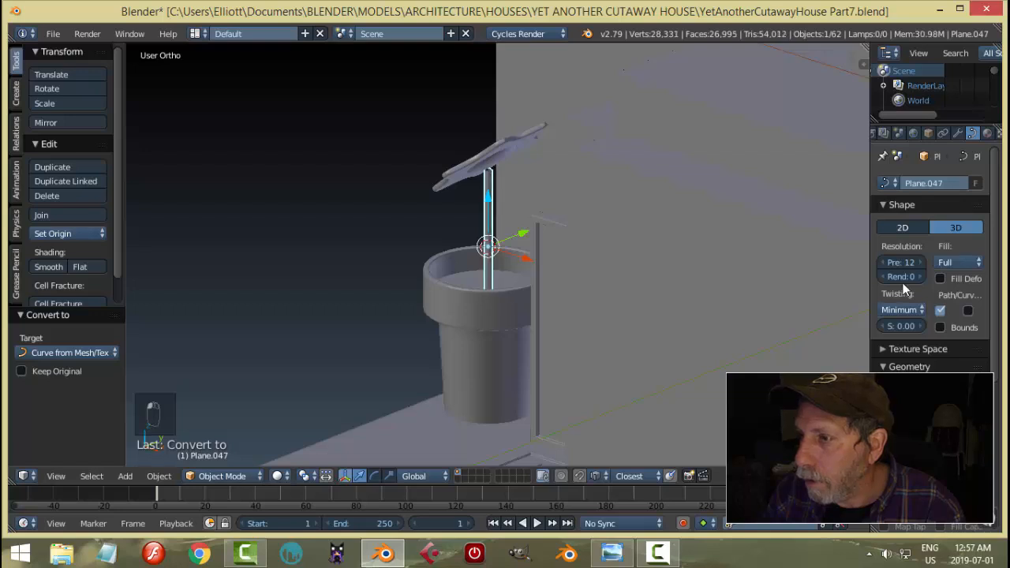
drag(901, 262, 860, 260)
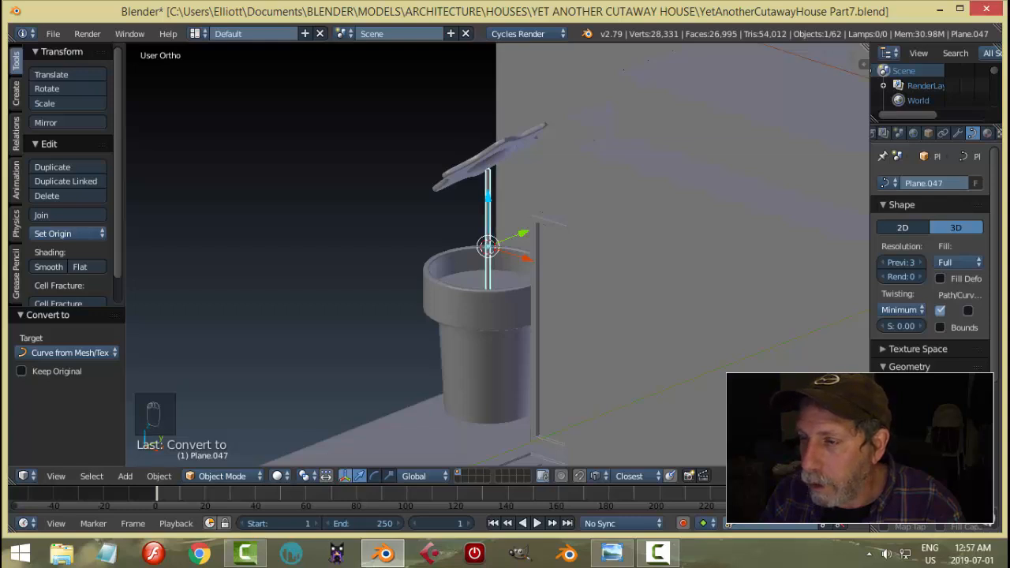
Step: Raise the stem about 0.008 along Z to meet the flower
key(a)
middle_drag(567, 270, 507, 211)
right_click(507, 211)
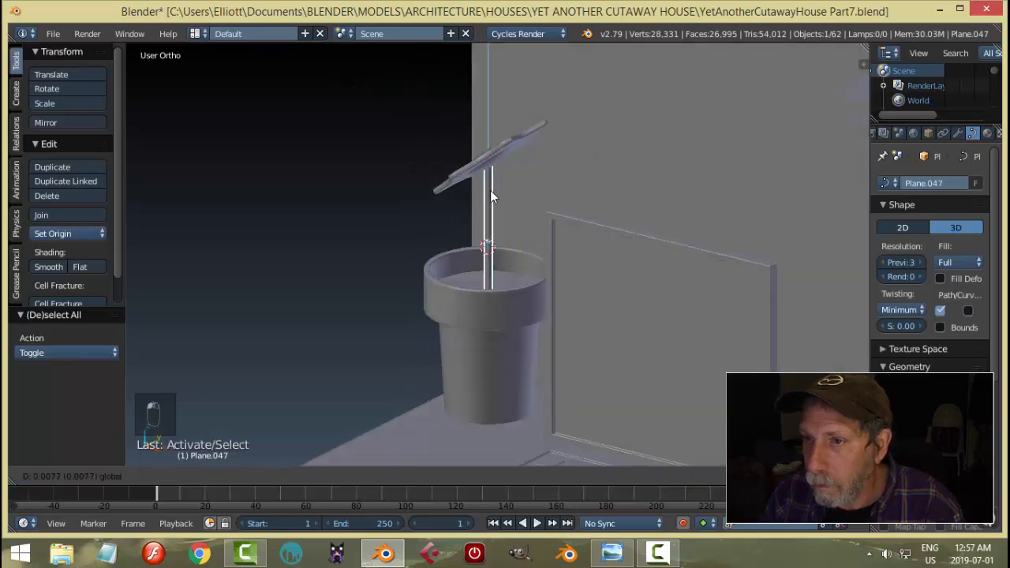
key(a)
Step: Check the plant on the desk from a distance and compare it with the reference picture
middle_drag(490, 190, 601, 227)
scroll(587, 253, down, 5)
scroll(601, 228, up, 4)
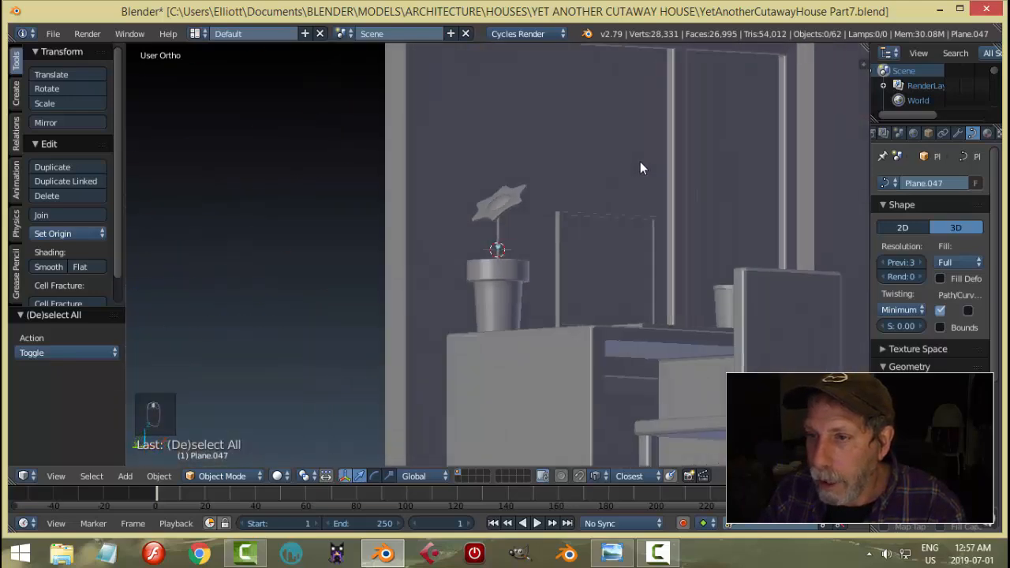
click(613, 553)
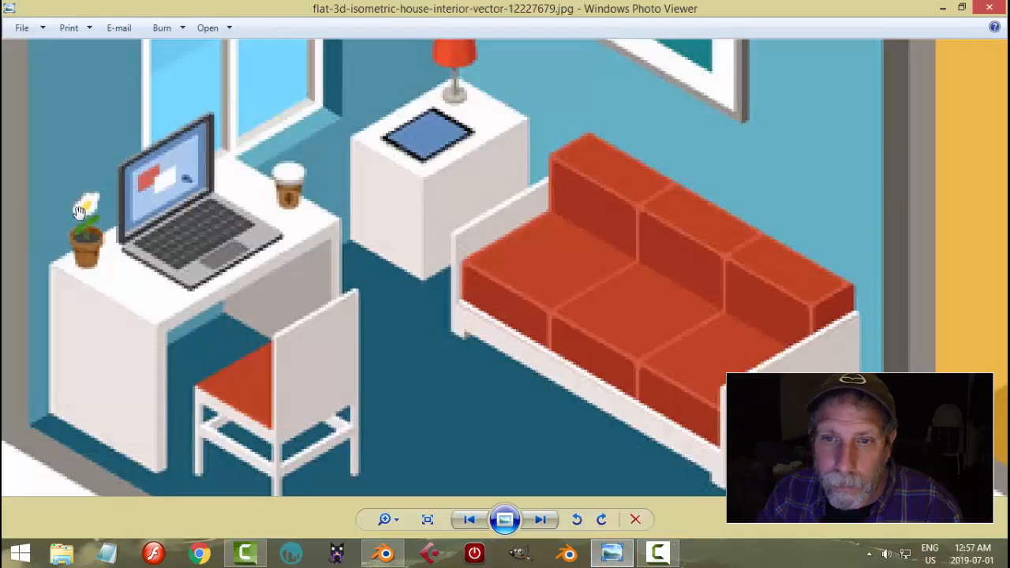
click(384, 553)
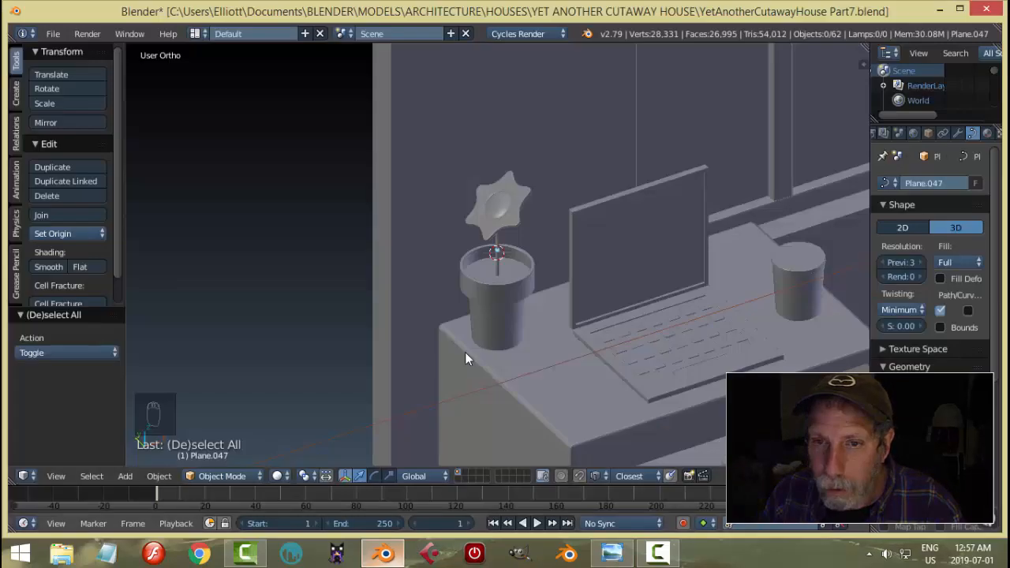
Step: Lower the flower and its centre slightly along Z onto the stem
middle_drag(465, 352, 496, 209)
scroll(503, 178, up, 3)
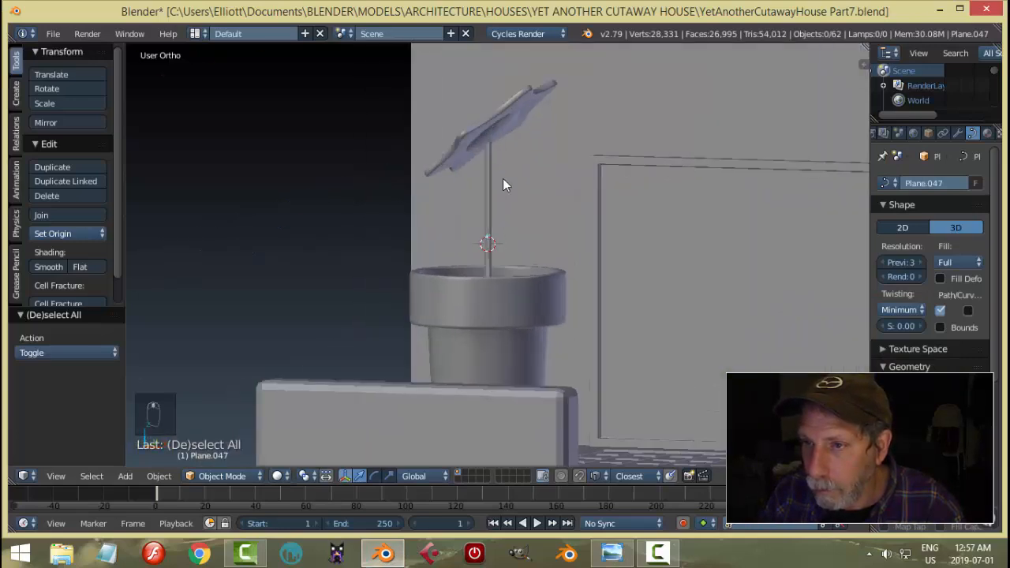
right_click(507, 128)
shift+right_click(529, 97)
drag(490, 78, 499, 107)
key(a)
middle_drag(539, 210, 577, 254)
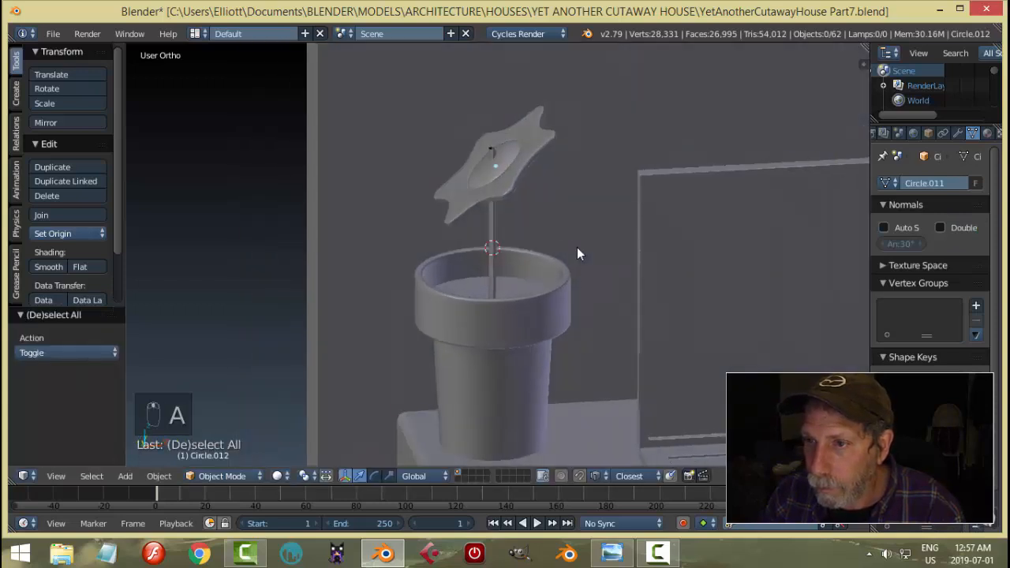
Step: Adjust the height of the stem curve's top point so it ends beneath the flower, and return to Object Mode
right_click(494, 224)
key(Tab)
right_click(493, 135)
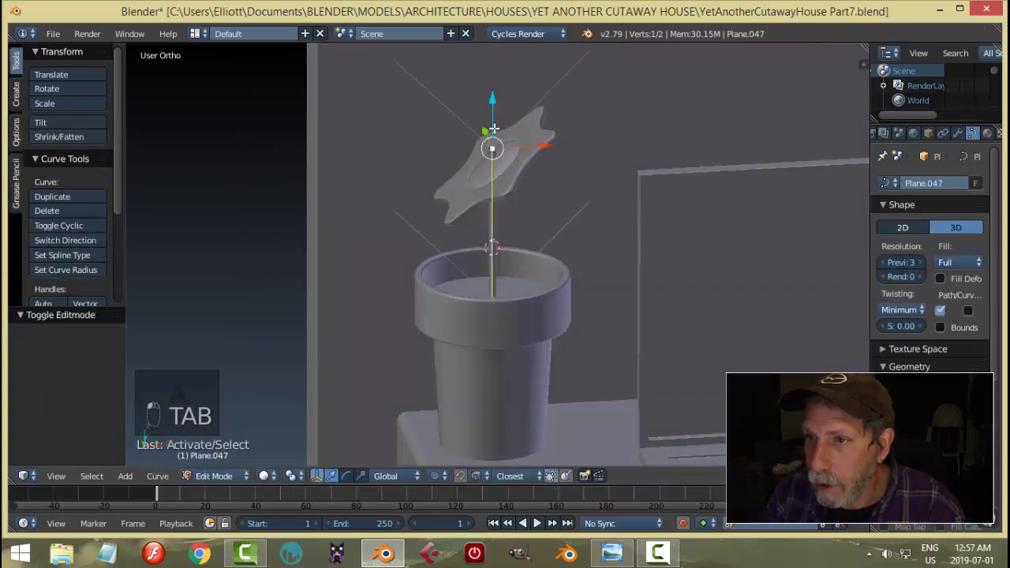
drag(493, 129, 494, 115)
middle_drag(494, 115, 494, 265)
key(a)
key(a)
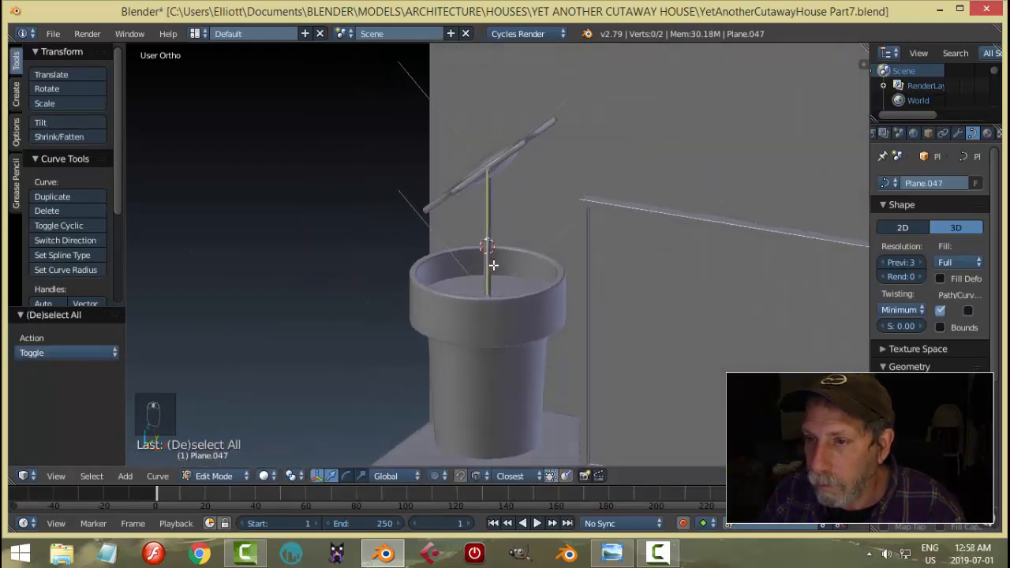
key(Tab)
click(406, 297)
key(a)
key(a)
middle_drag(580, 277, 542, 247)
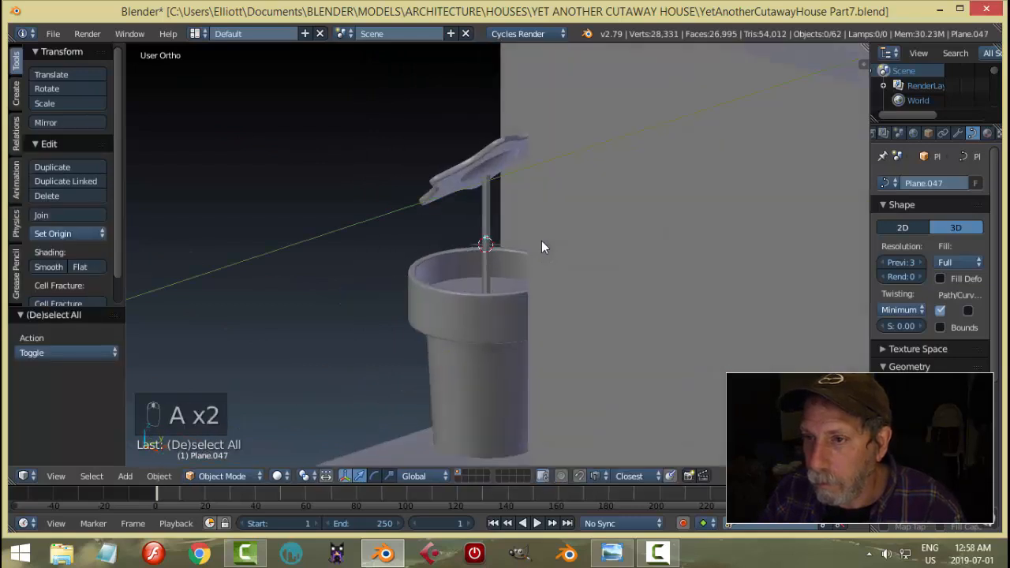
Step: Select the flower and save the blend file over the existing version
right_click(506, 145)
scroll(493, 158, up, 2)
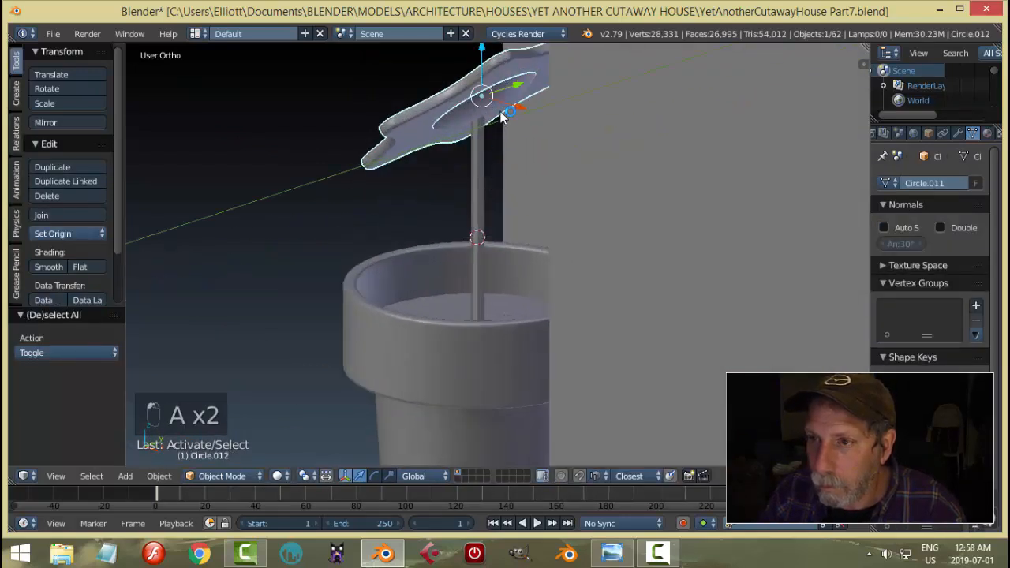
click(505, 113)
key(ctrl+s)
click(511, 142)
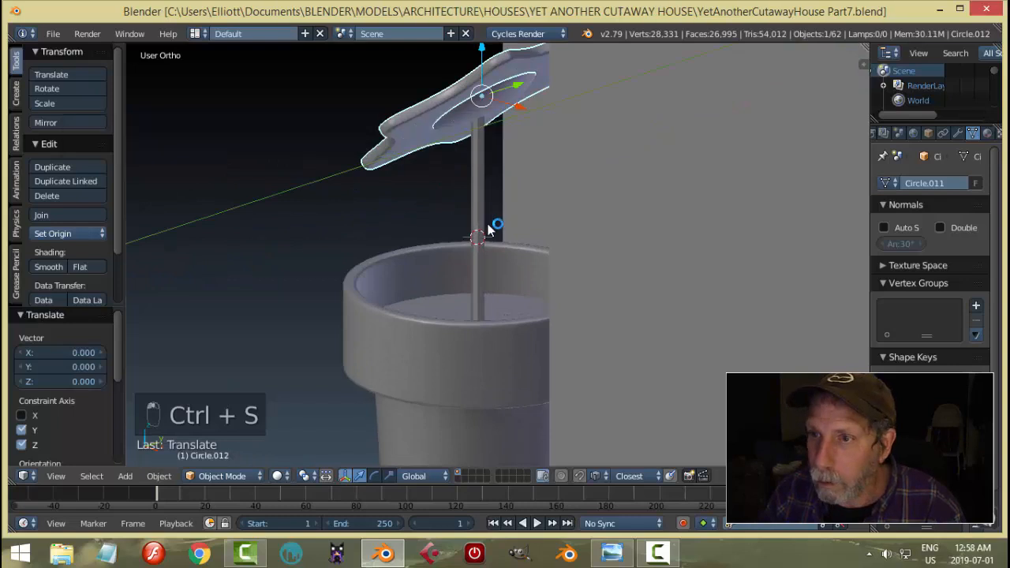
Step: Move the flower and its centre -0.004 along X over the stem
middle_drag(490, 229, 495, 193)
key(a)
right_click(467, 119)
shift+right_click(433, 115)
drag(533, 90, 528, 88)
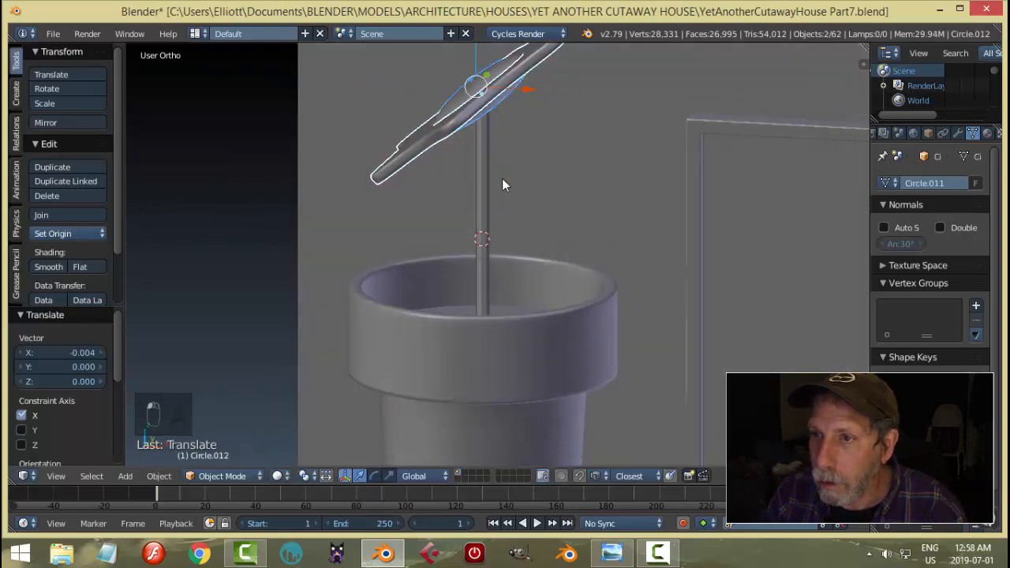
key(a)
Step: Apply smooth shading to the stem
middle_drag(502, 178, 512, 228)
right_click(488, 236)
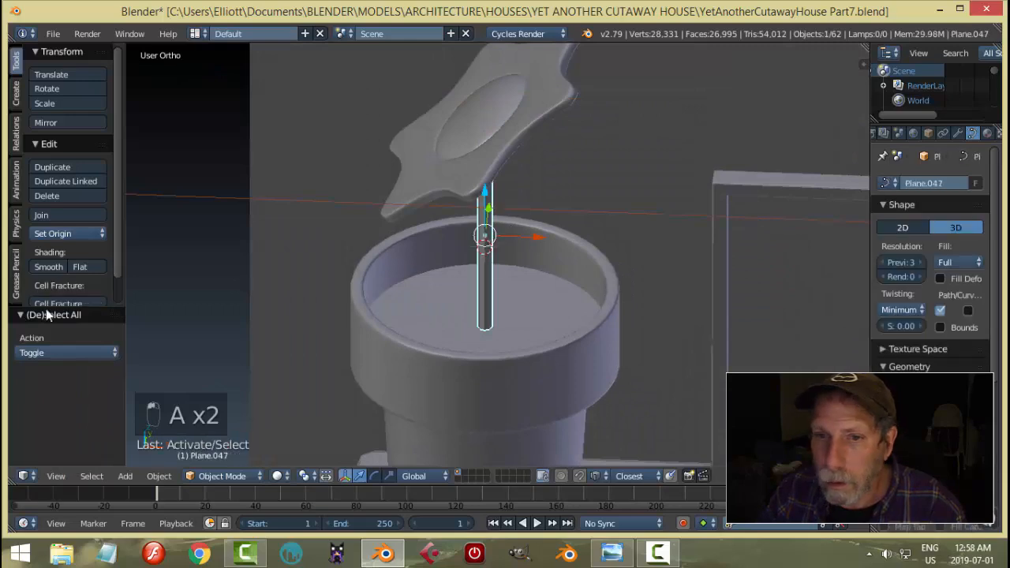
click(43, 267)
key(a)
middle_drag(442, 289, 533, 326)
scroll(669, 330, down, 3)
scroll(544, 325, down, 2)
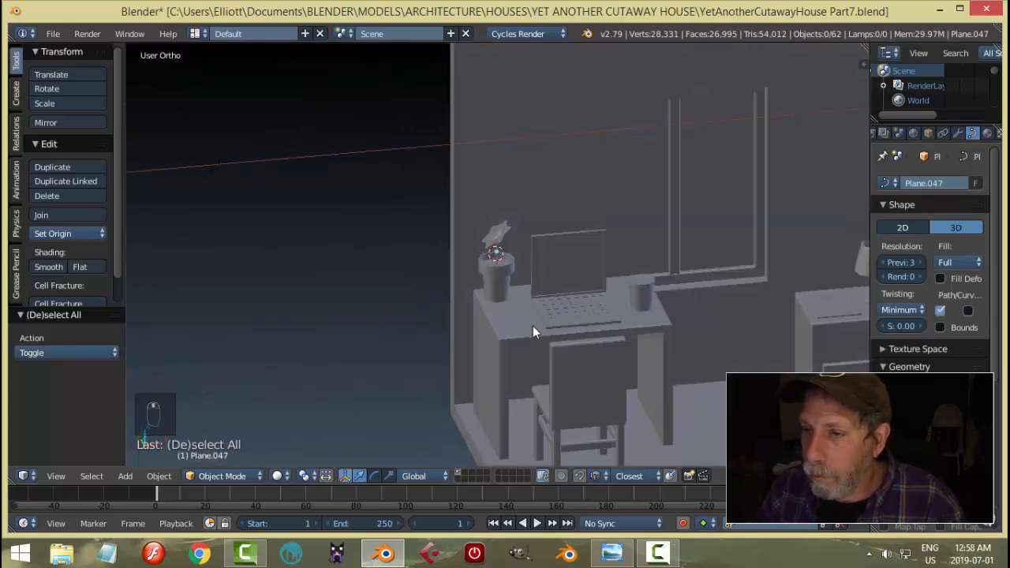
Step: Check the potted plant in the reference picture, then scale the pot and its soil down to about 0.903
click(613, 552)
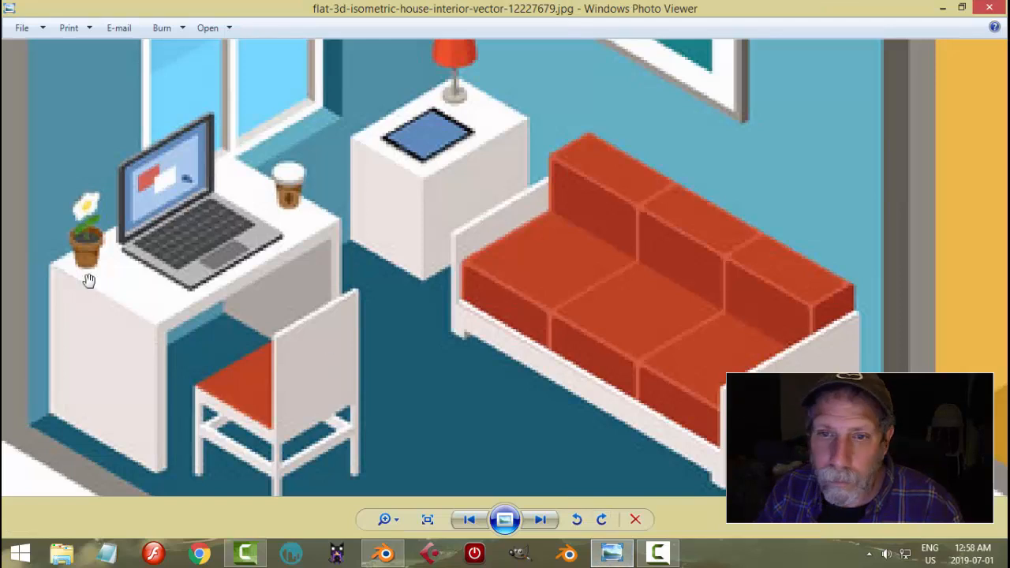
click(385, 552)
scroll(554, 312, up, 2)
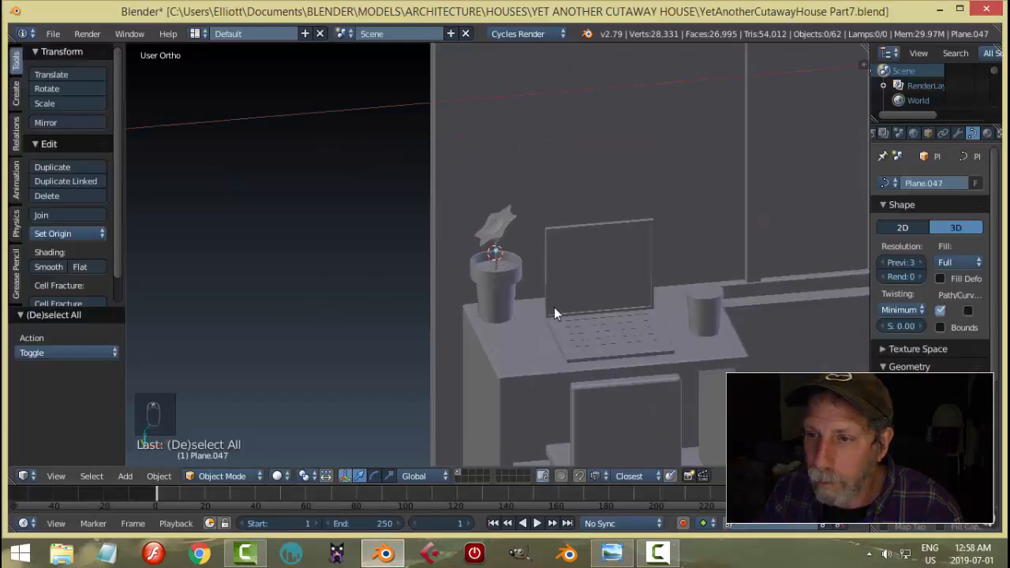
right_click(513, 286)
scroll(527, 314, up, 1)
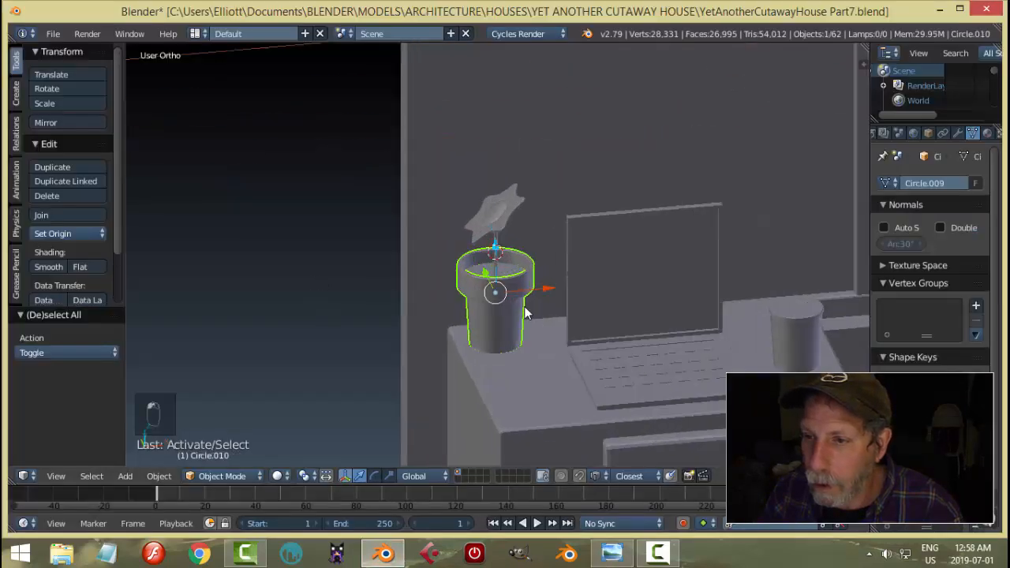
shift+right_click(512, 266)
key(s)
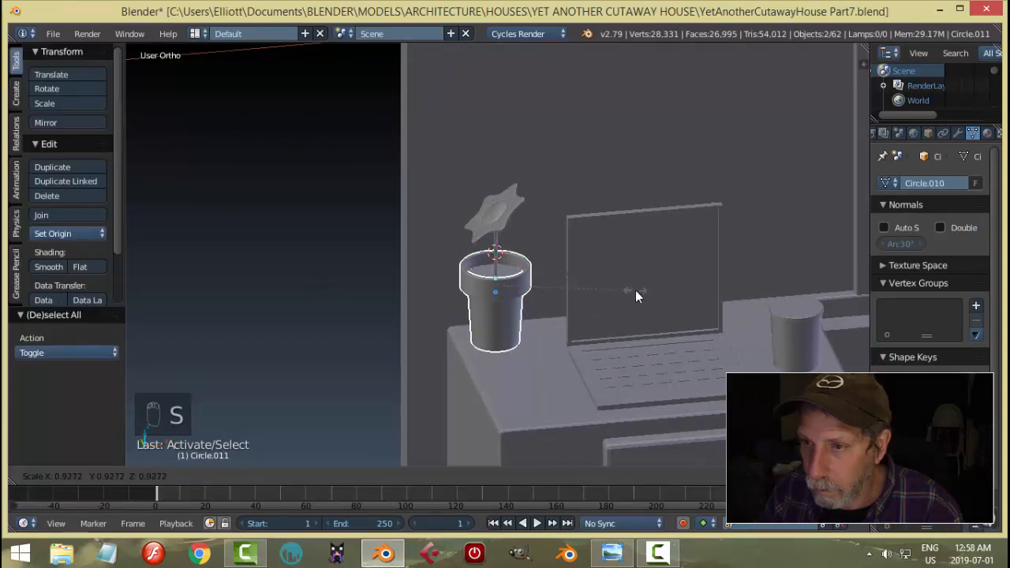
click(631, 291)
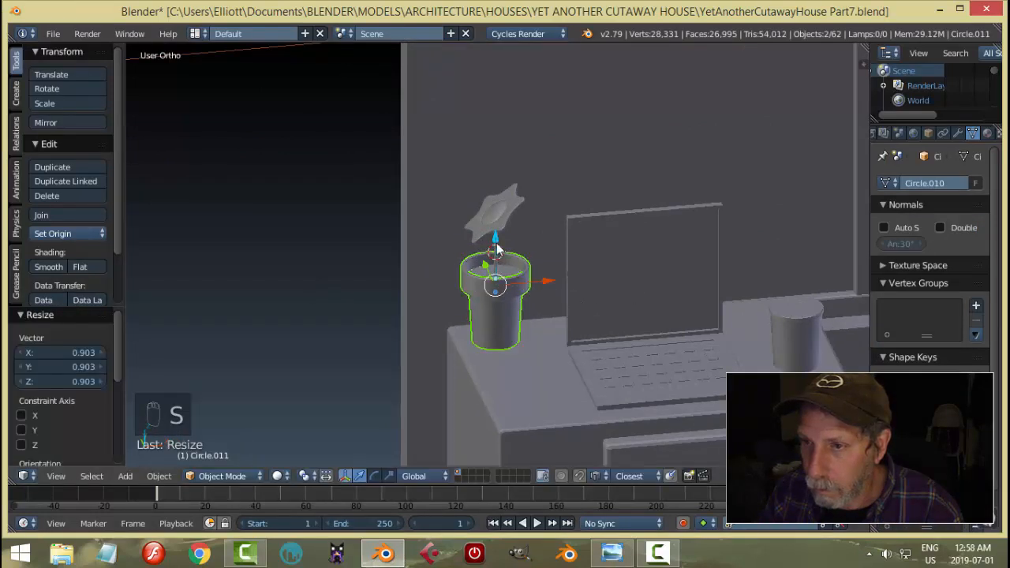
Step: Lower the pot and its soil about 0.01 along Z onto the desk top
key(g)
key(z)
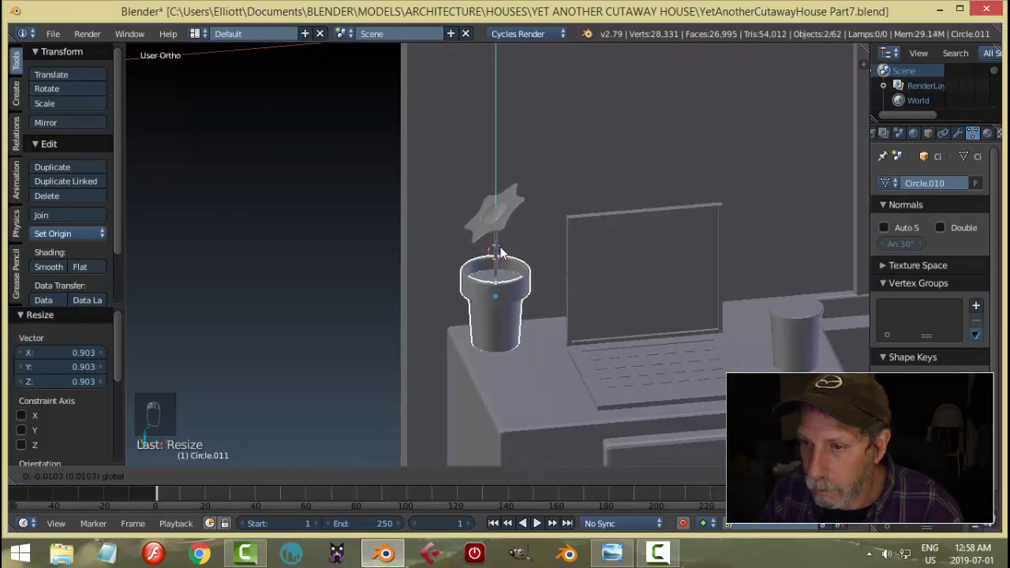
click(560, 277)
key(a)
scroll(592, 289, down, 3)
scroll(565, 258, up, 2)
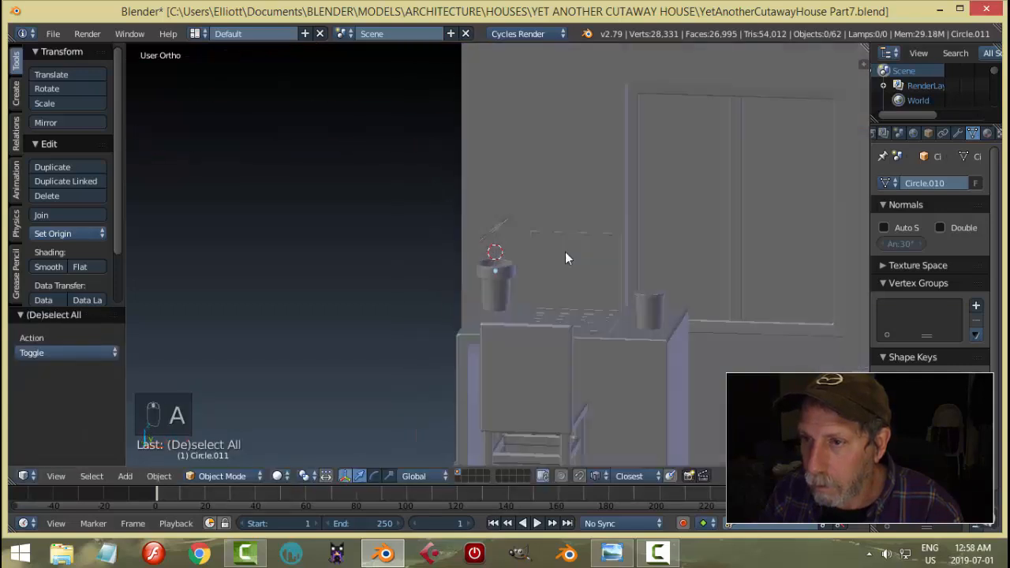
middle_drag(565, 254, 615, 320)
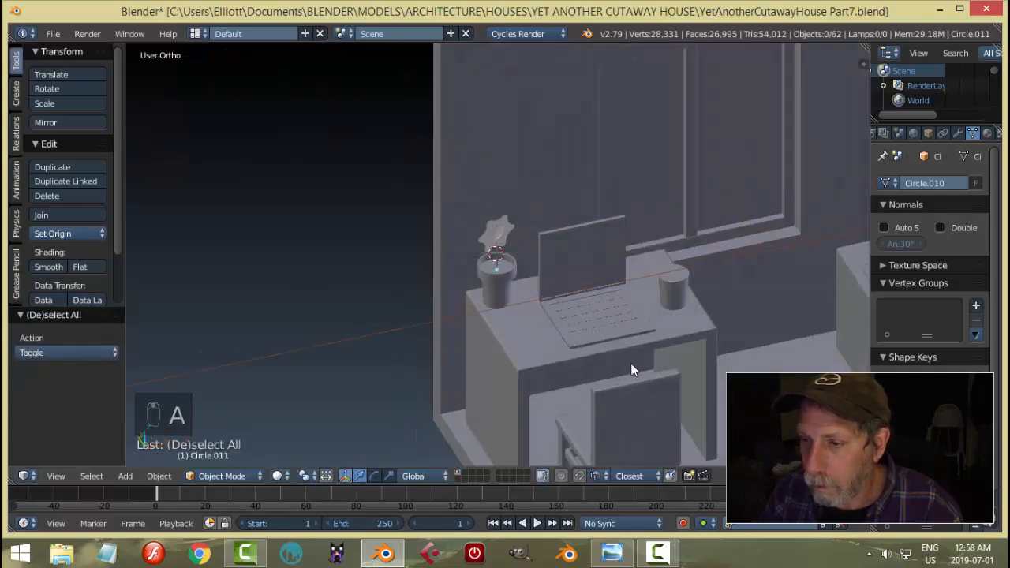
Step: Check the potted plant in the reference picture, then rotate the flower and its centre about the global Z axis
click(613, 555)
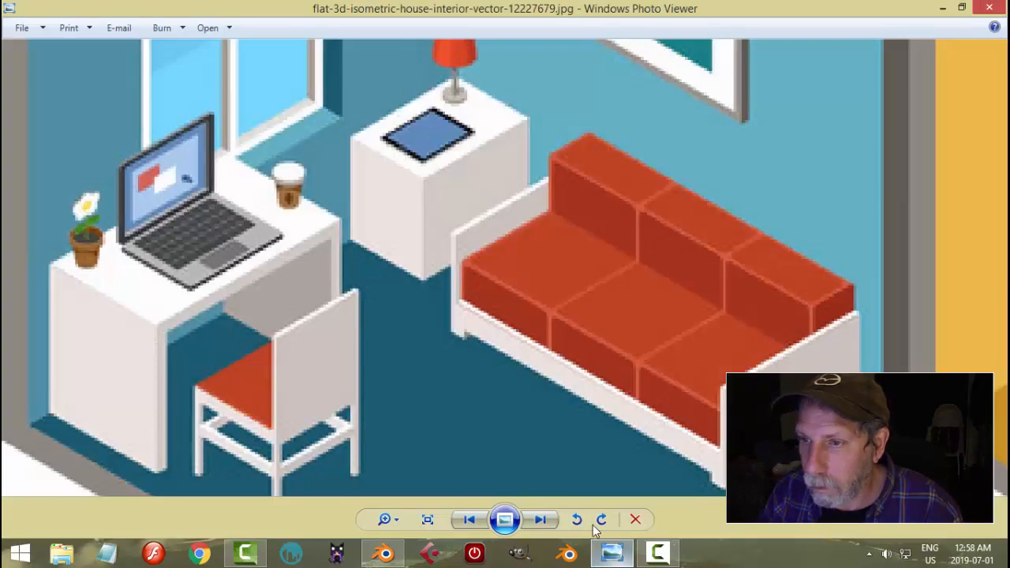
click(387, 553)
scroll(508, 262, up, 2)
right_click(496, 225)
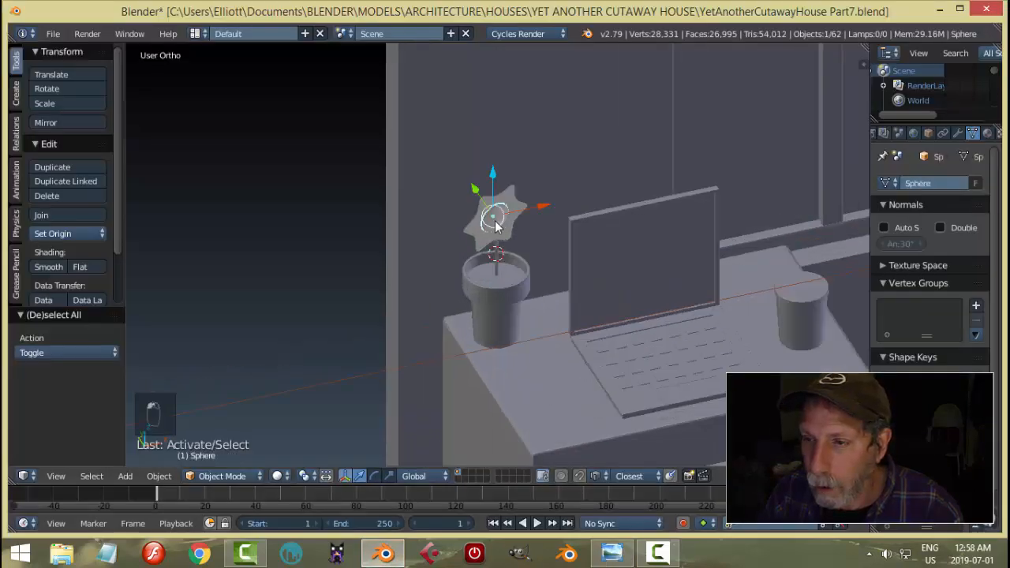
shift+right_click(510, 241)
key(r)
key(z)
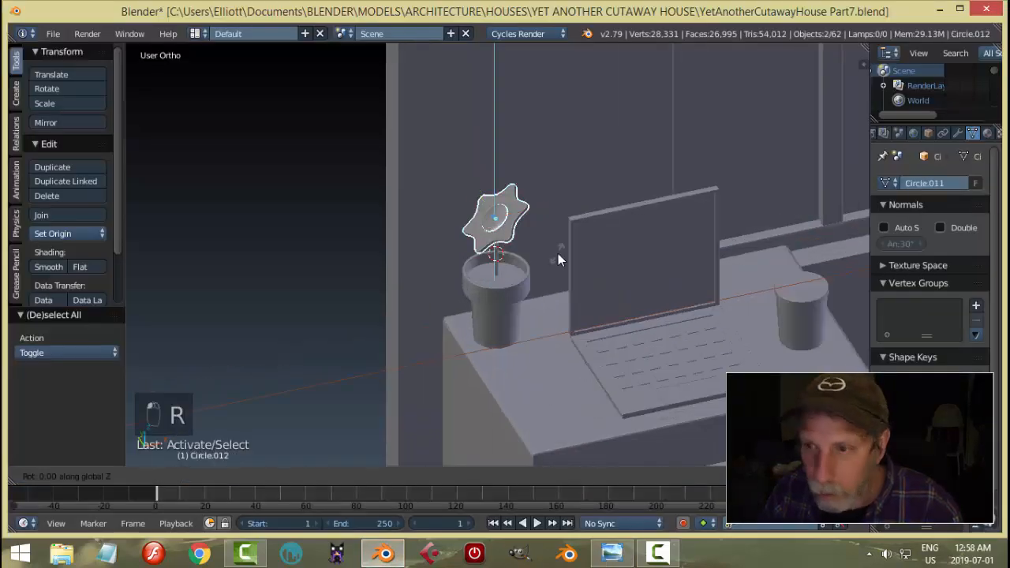
click(572, 225)
key(a)
scroll(624, 249, down, 3)
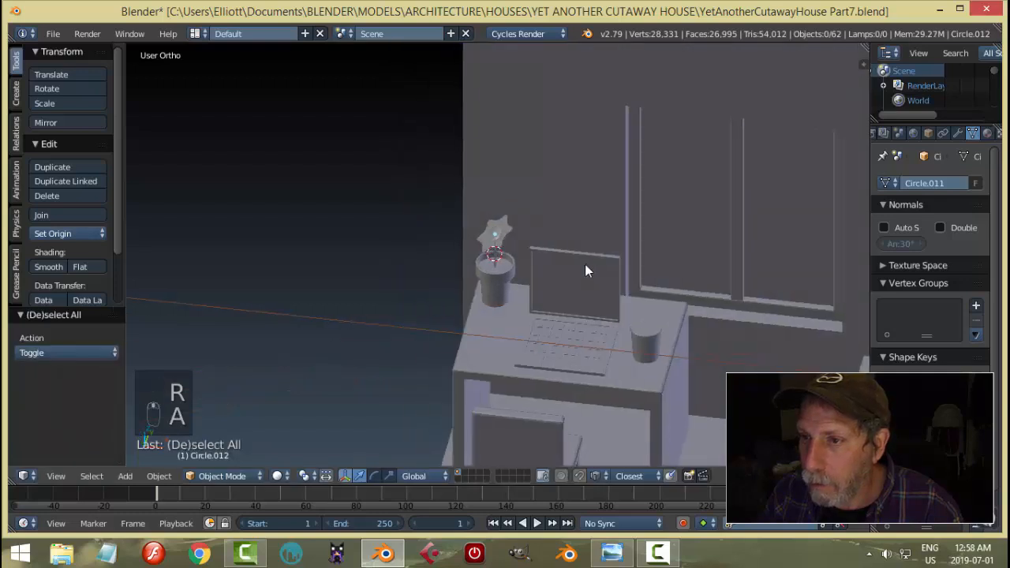
Step: Save the house model over the existing YetAnotherCutawayHouse Part7.blend file
middle_drag(585, 264, 606, 263)
key(ctrl+s)
click(569, 251)
scroll(606, 263, down, 3)
middle_drag(521, 291, 593, 304)
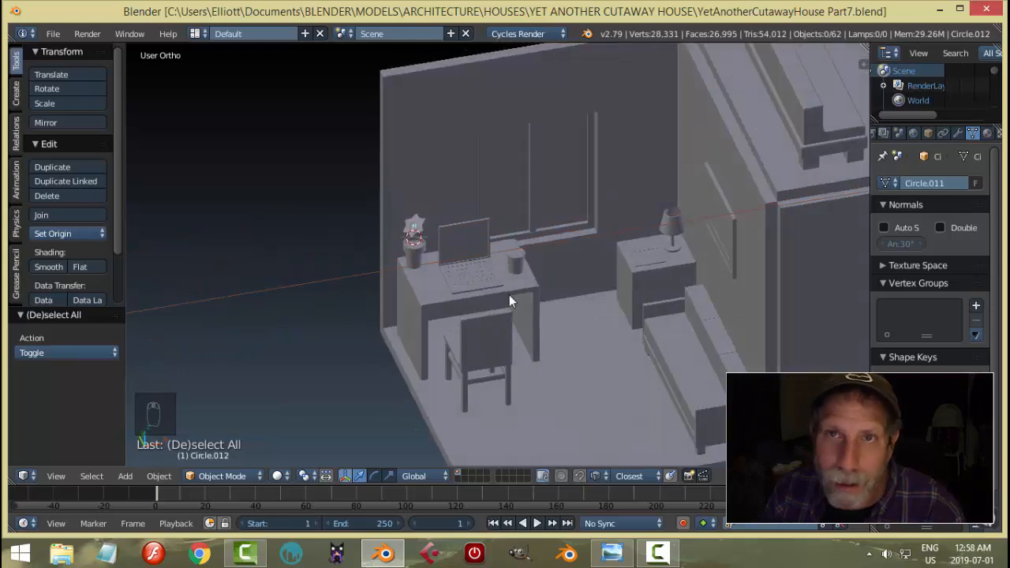
Step: Compare the furnished desk room with the reference picture and examine the neighbouring rooms shown there
middle_drag(453, 273, 584, 316)
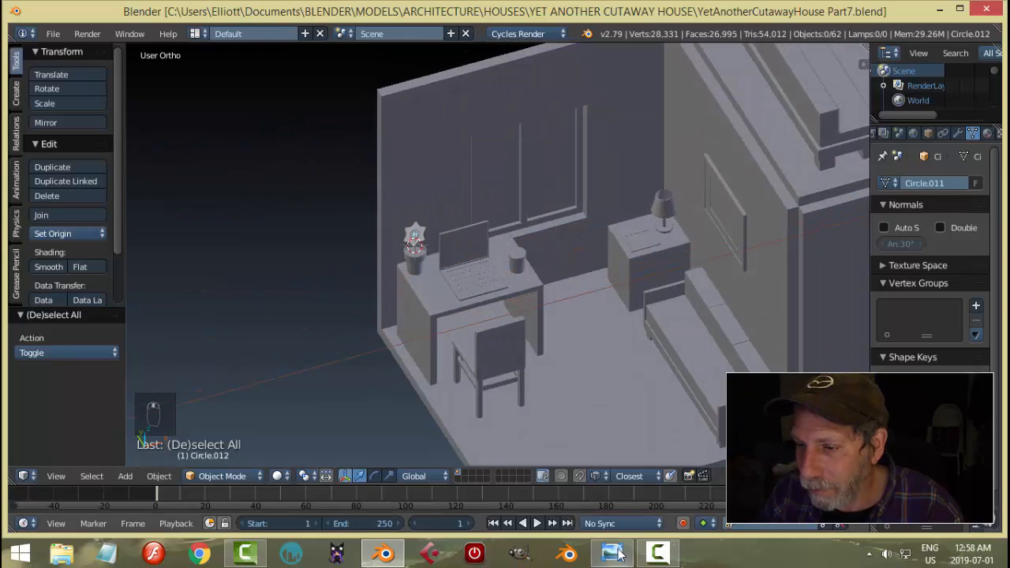
click(612, 553)
scroll(334, 311, down, 3)
scroll(336, 312, up, 1)
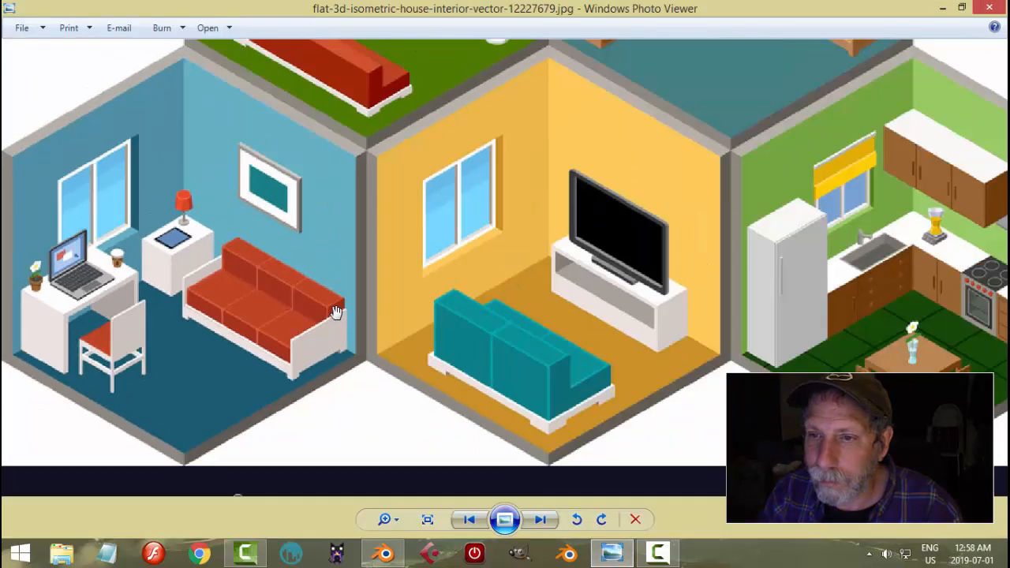
scroll(290, 315, down, 2)
scroll(287, 317, up, 1)
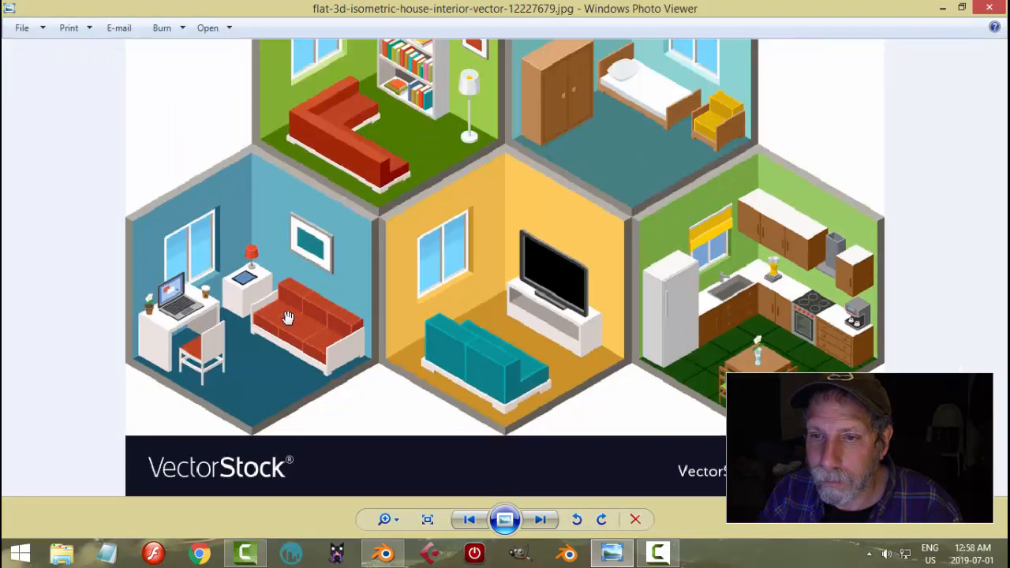
click(403, 548)
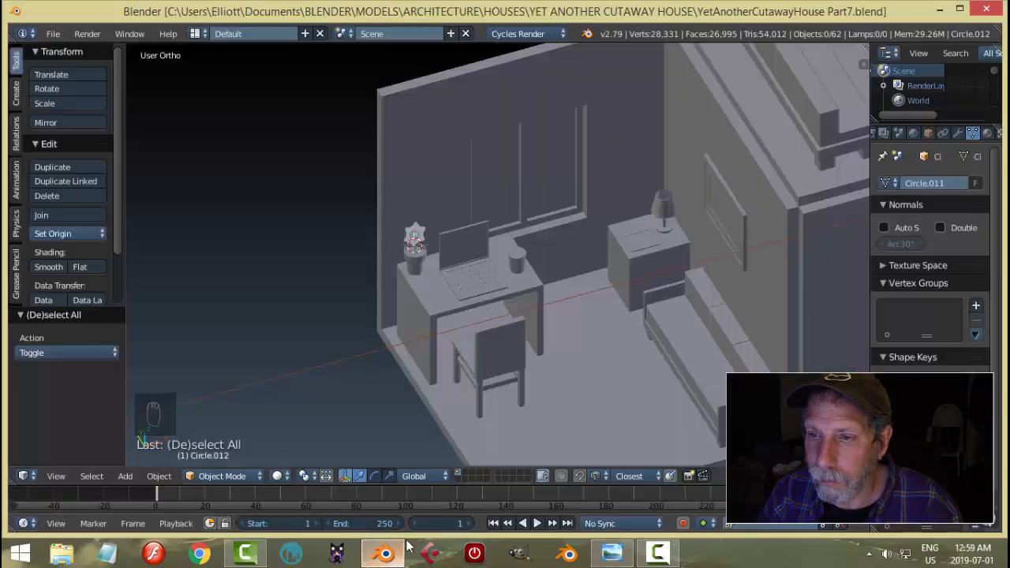
Step: Make an OpenGL render of the viewport framing the lower rooms and compare it with the reference picture
scroll(567, 289, down, 3)
middle_drag(582, 272, 556, 300)
scroll(587, 250, down, 2)
shift+middle_drag(625, 367, 591, 330)
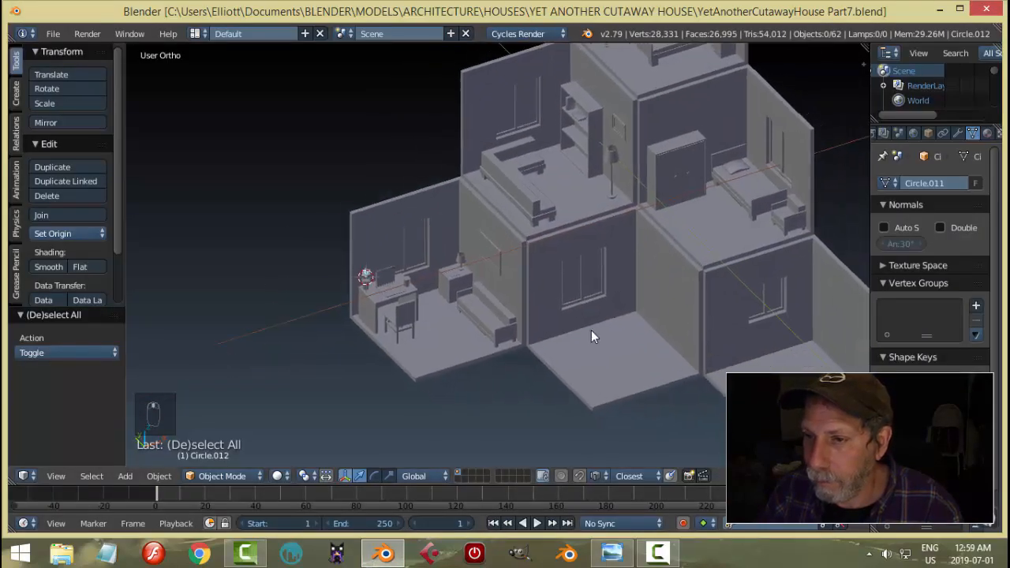
scroll(591, 330, up, 1)
click(688, 476)
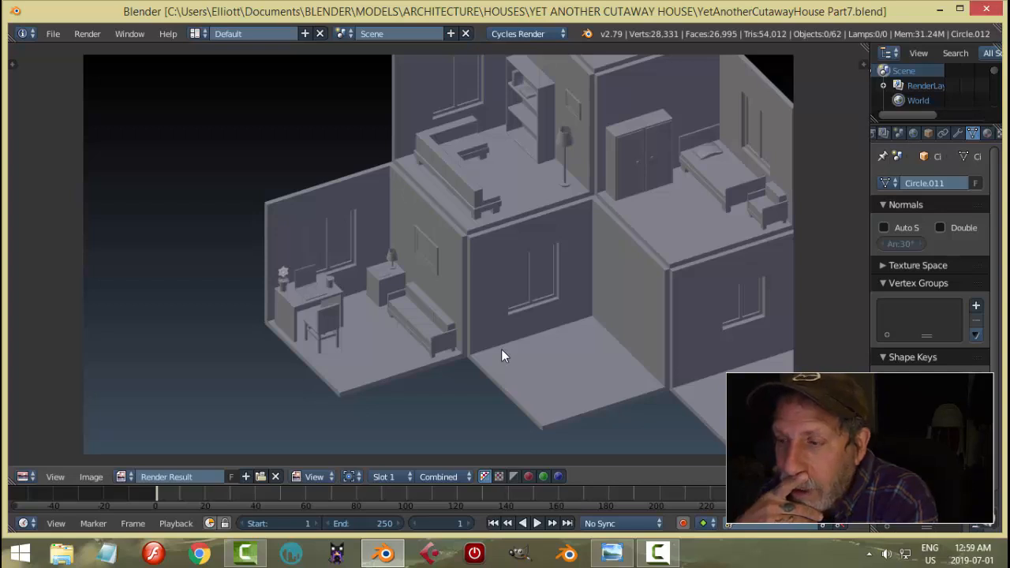
click(612, 553)
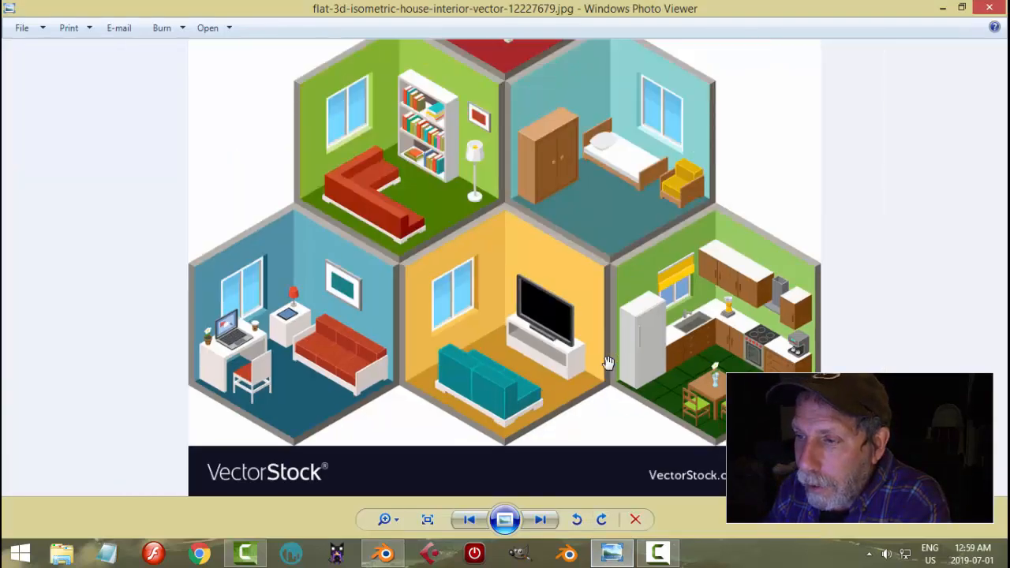